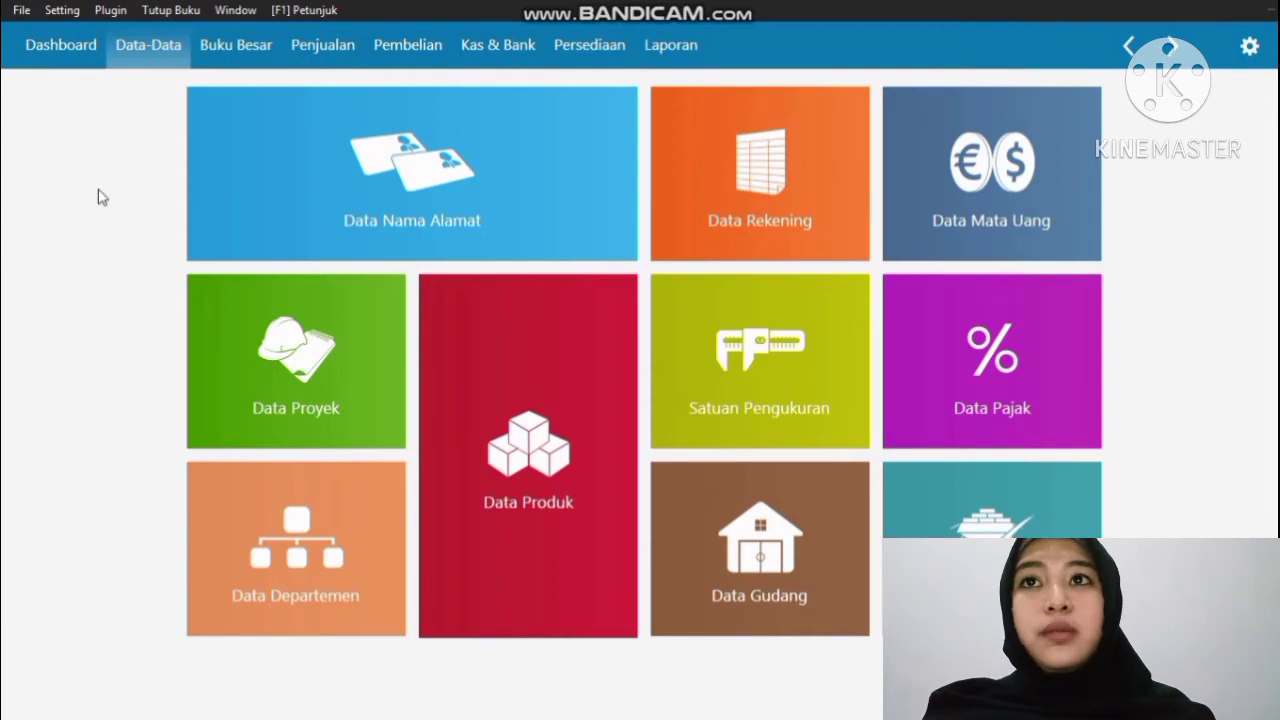
# Step: Start a new Kas Keluar (cash disbursement) transaction in the Kas & Bank module
pyautogui.click(478, 48)
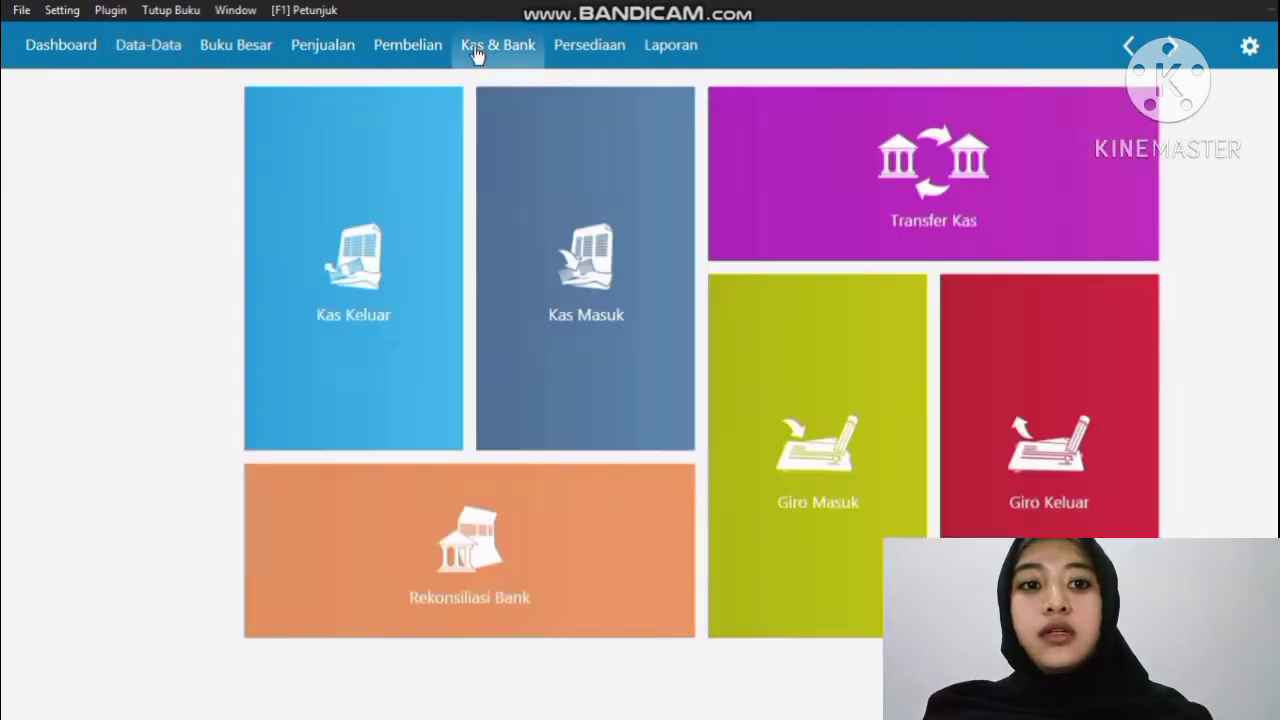
pyautogui.moveTo(456, 254)
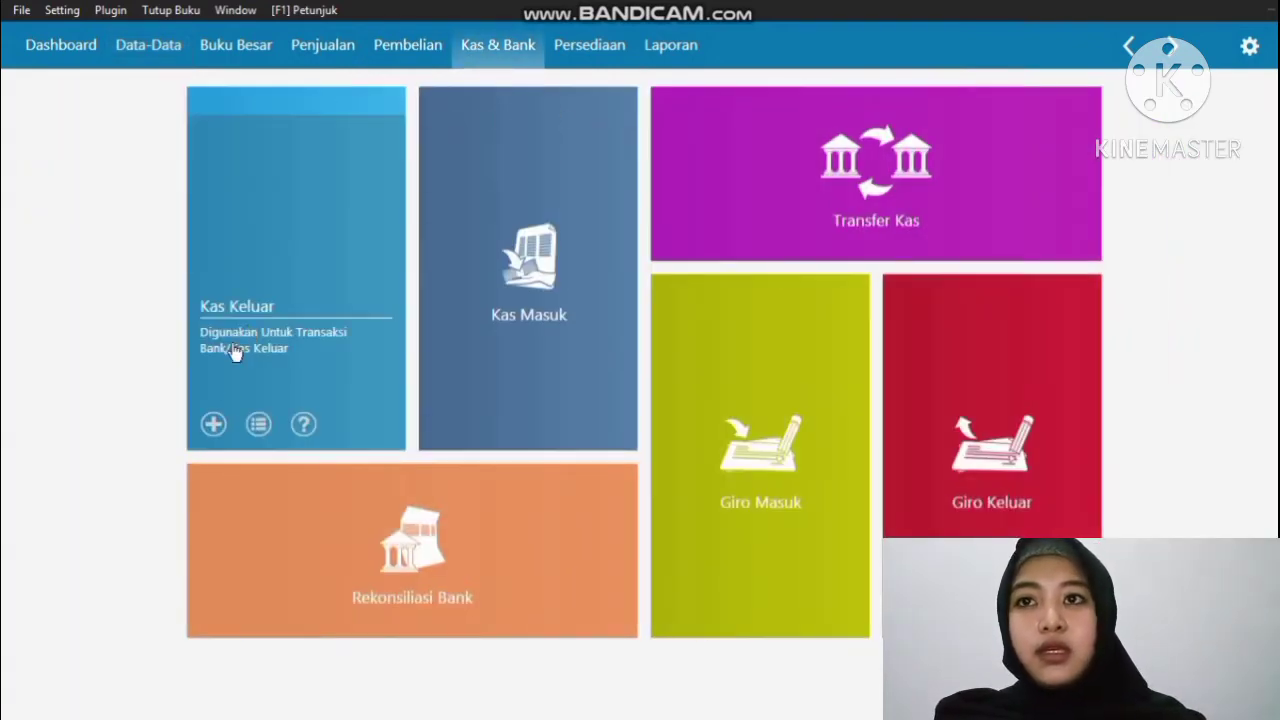
pyautogui.click(257, 320)
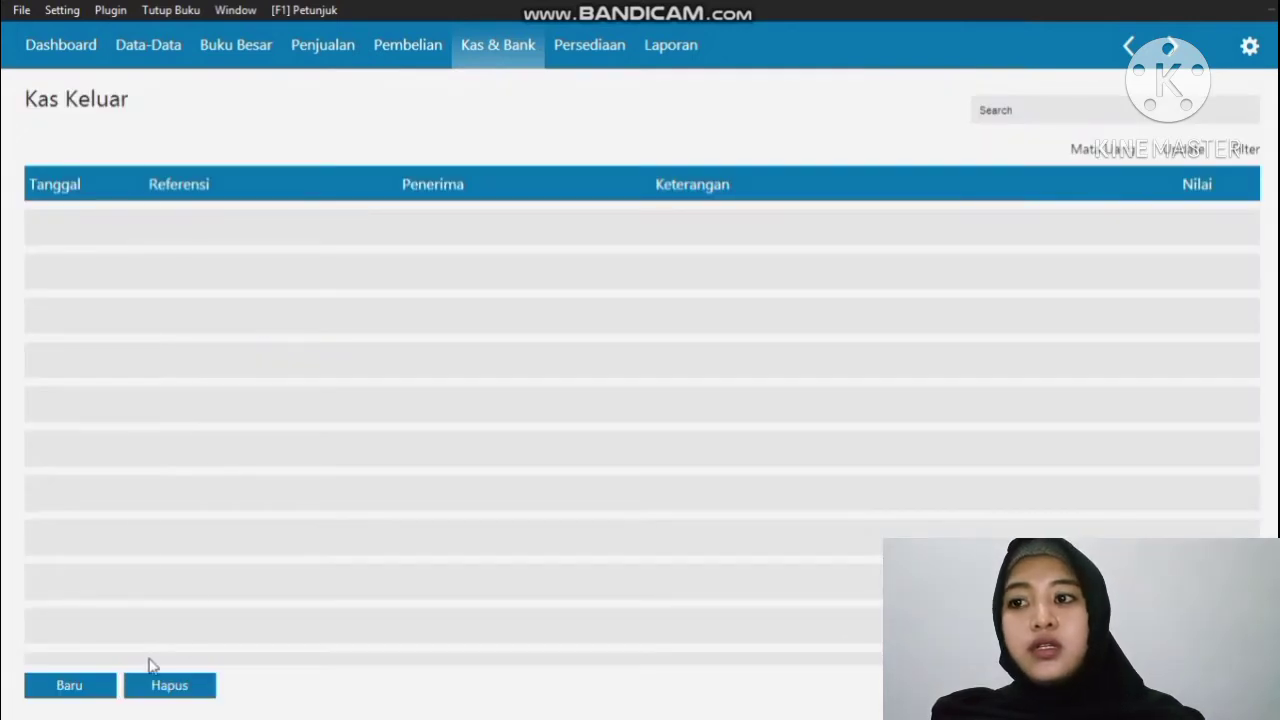
pyautogui.click(78, 697)
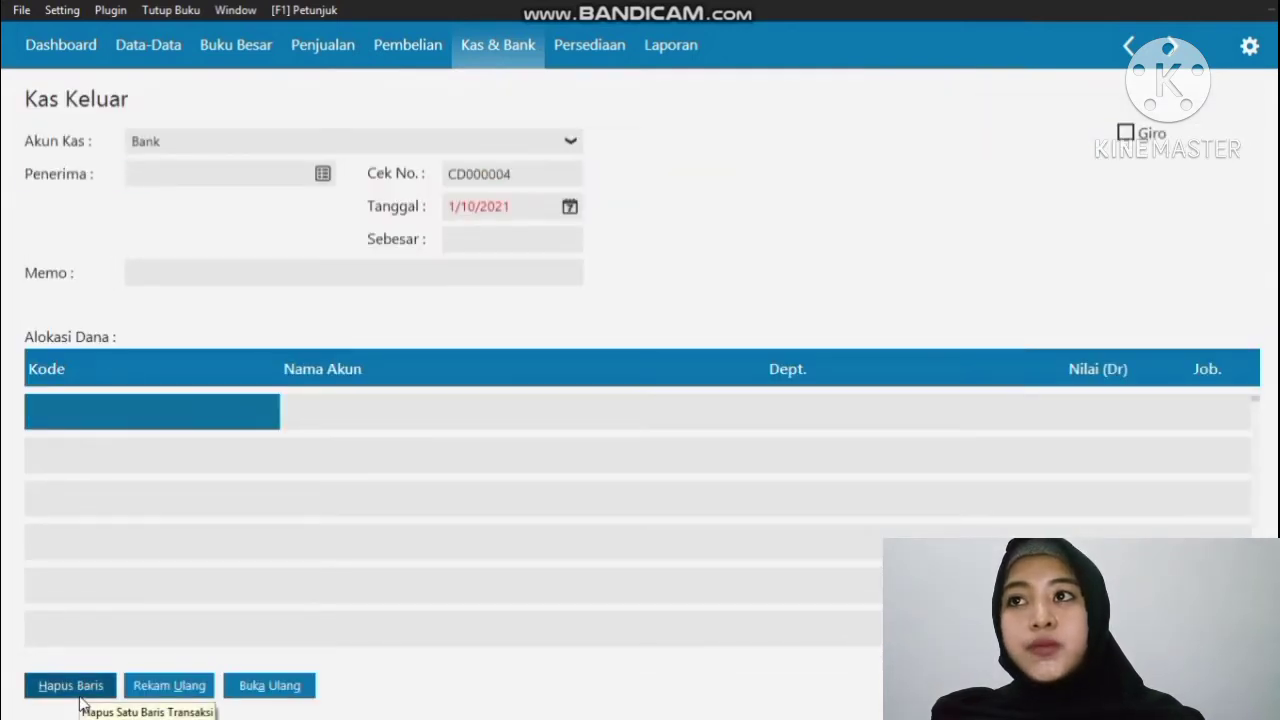
# Step: Create a new contact of type Others with the payee's name and select it as the Penerima of the cash disbursement
pyautogui.click(321, 180)
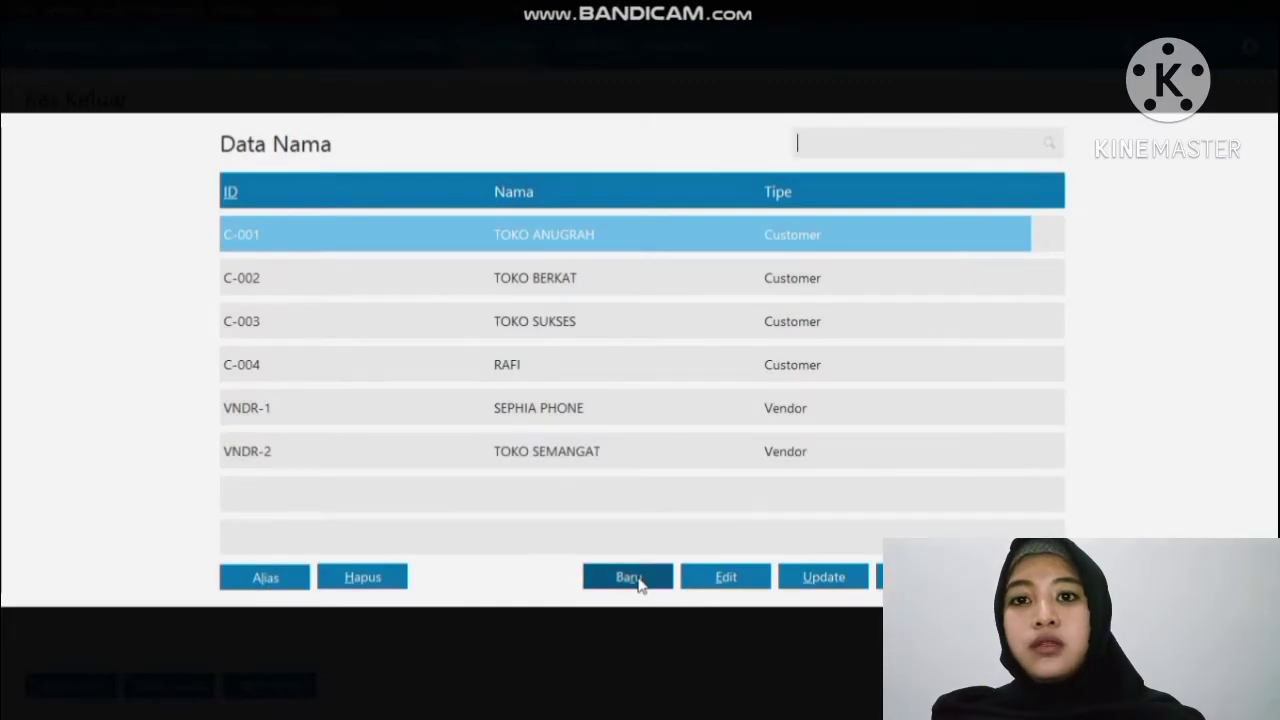
pyautogui.click(637, 580)
pyautogui.click(590, 181)
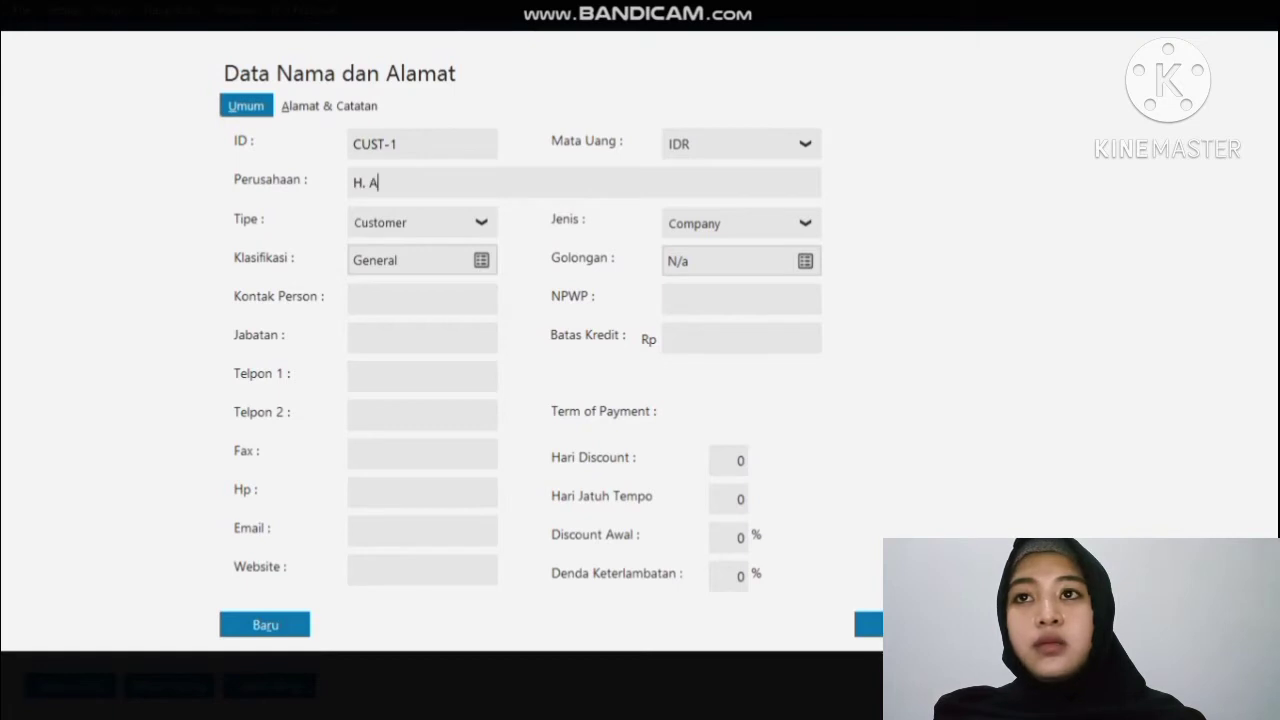
pyautogui.write('H. AHNMAD')
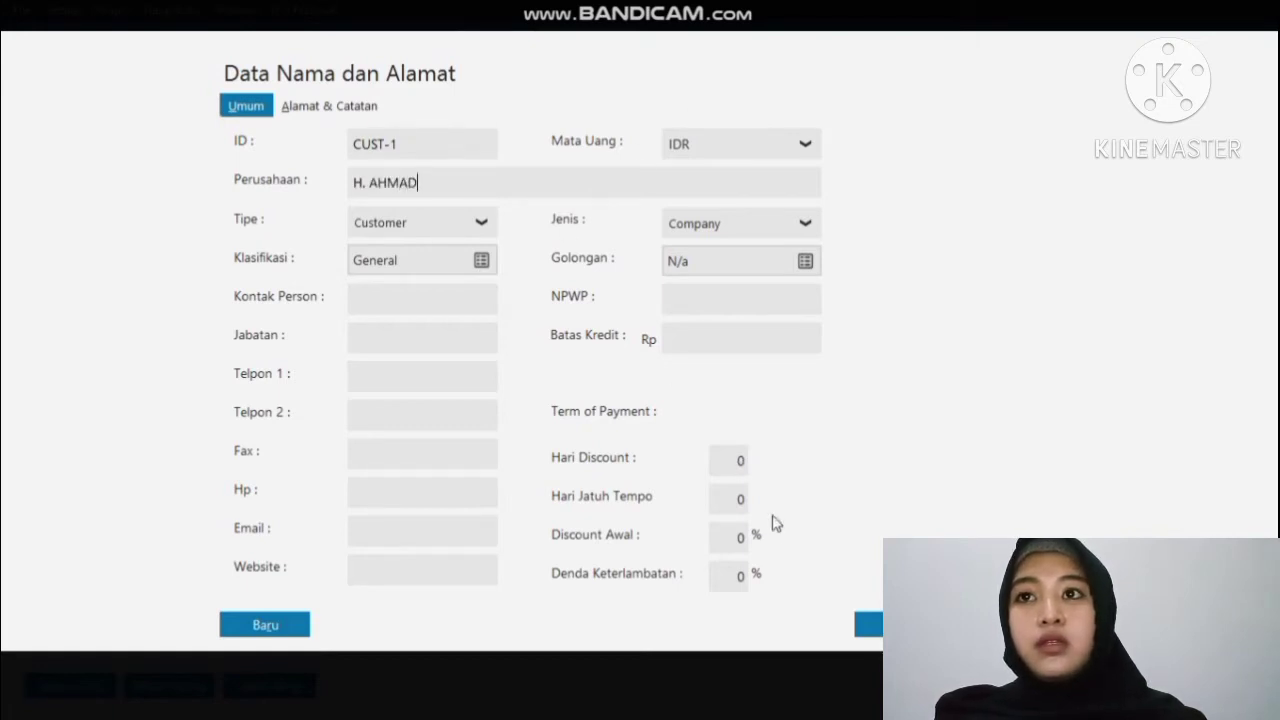
pyautogui.click(486, 226)
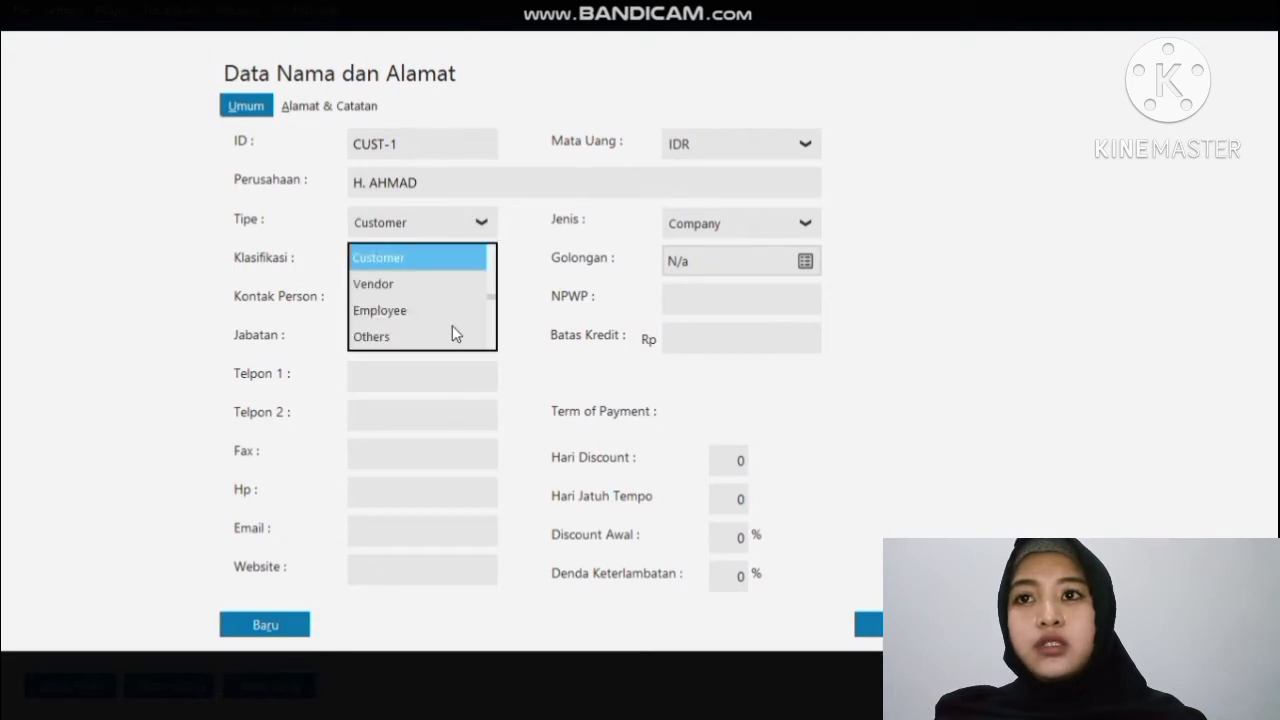
pyautogui.click(452, 332)
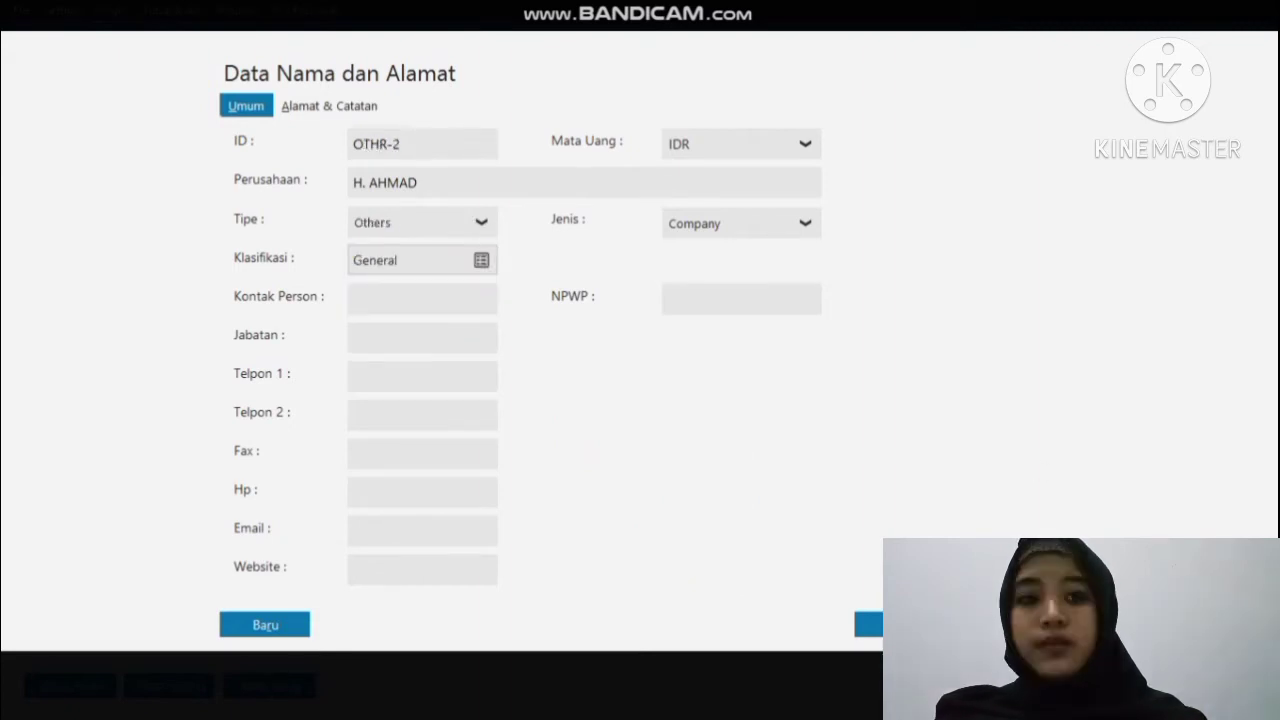
pyautogui.click(996, 625)
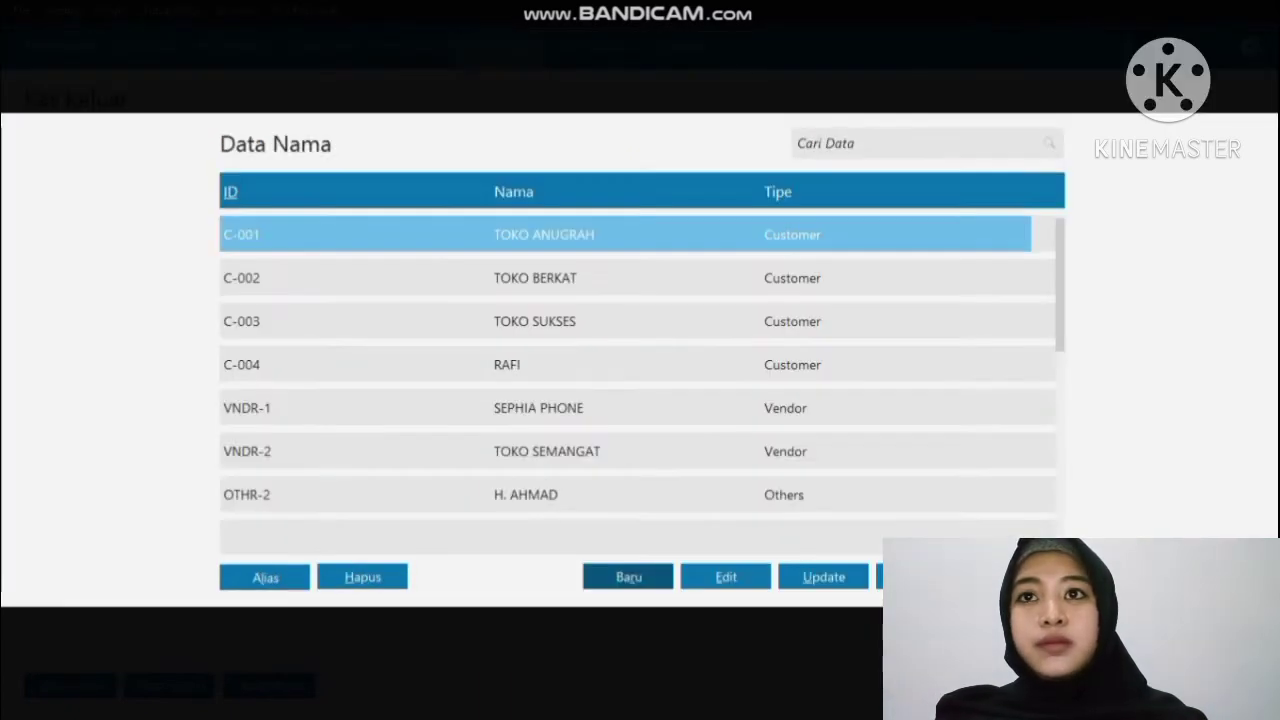
pyautogui.doubleClick(846, 494)
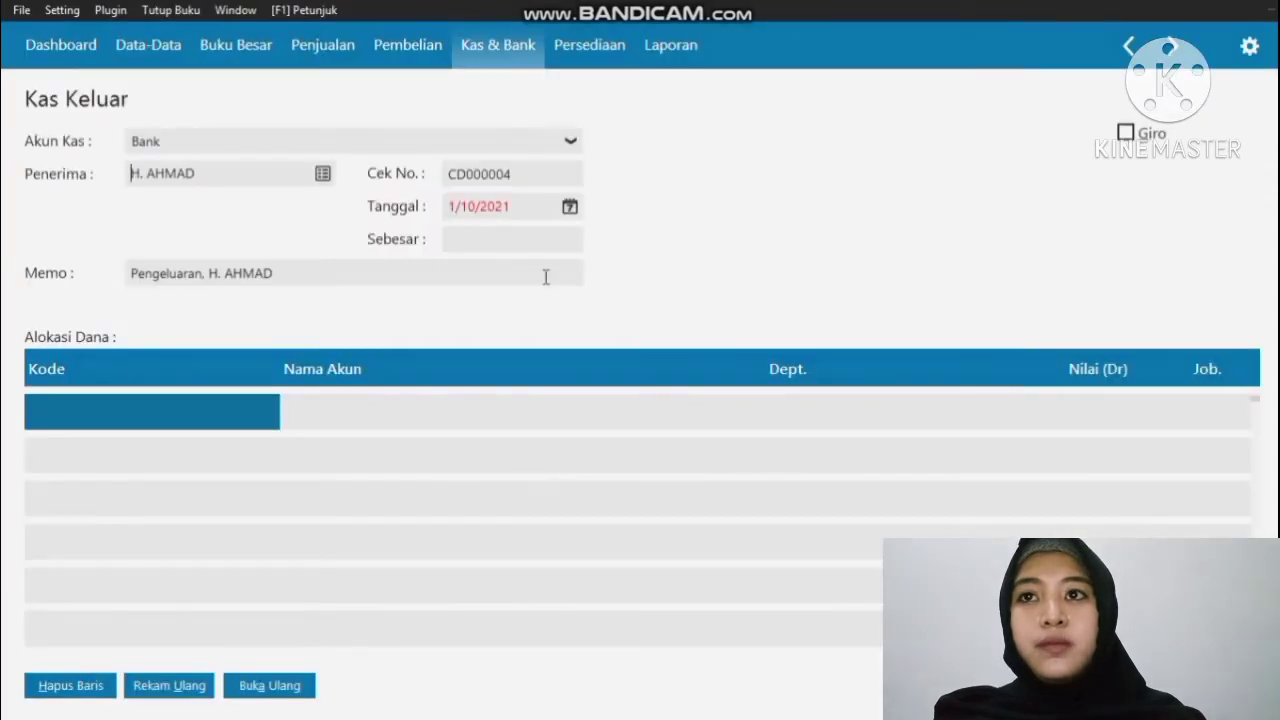
# Step: Set the cash disbursement's Tanggal to 2 January 2020
pyautogui.click(570, 206)
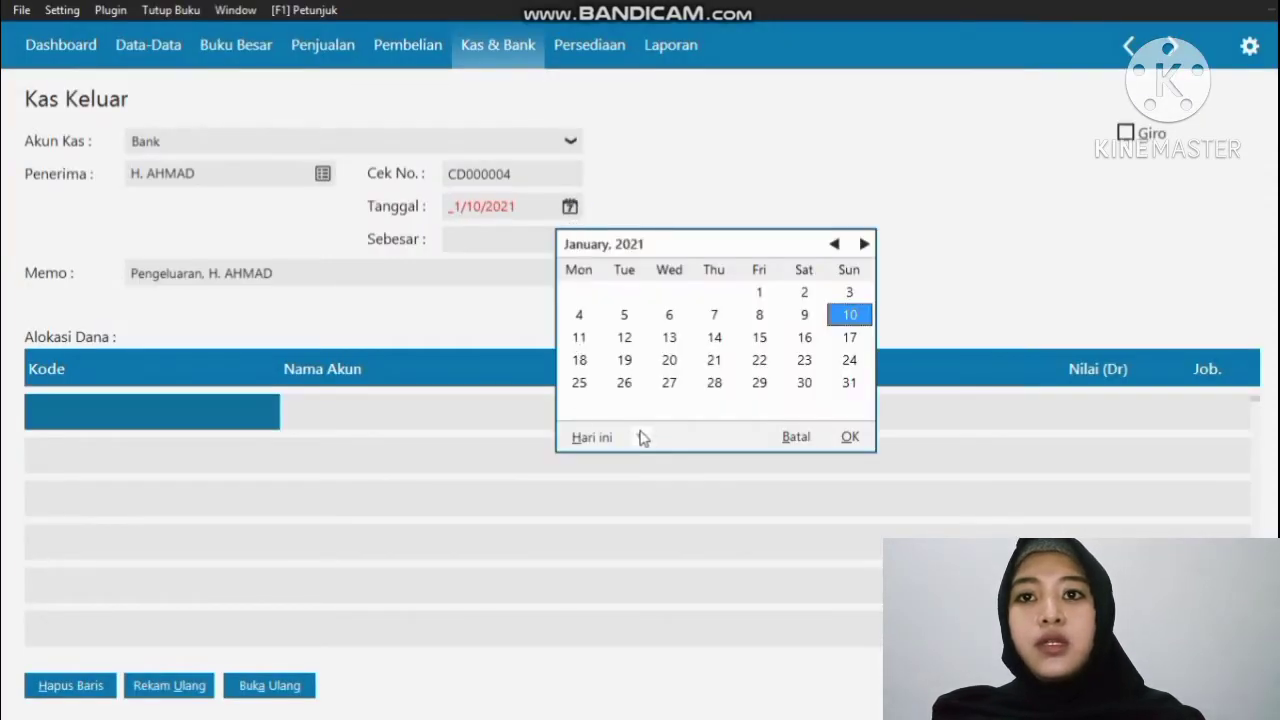
pyautogui.click(640, 437)
pyautogui.click(703, 605)
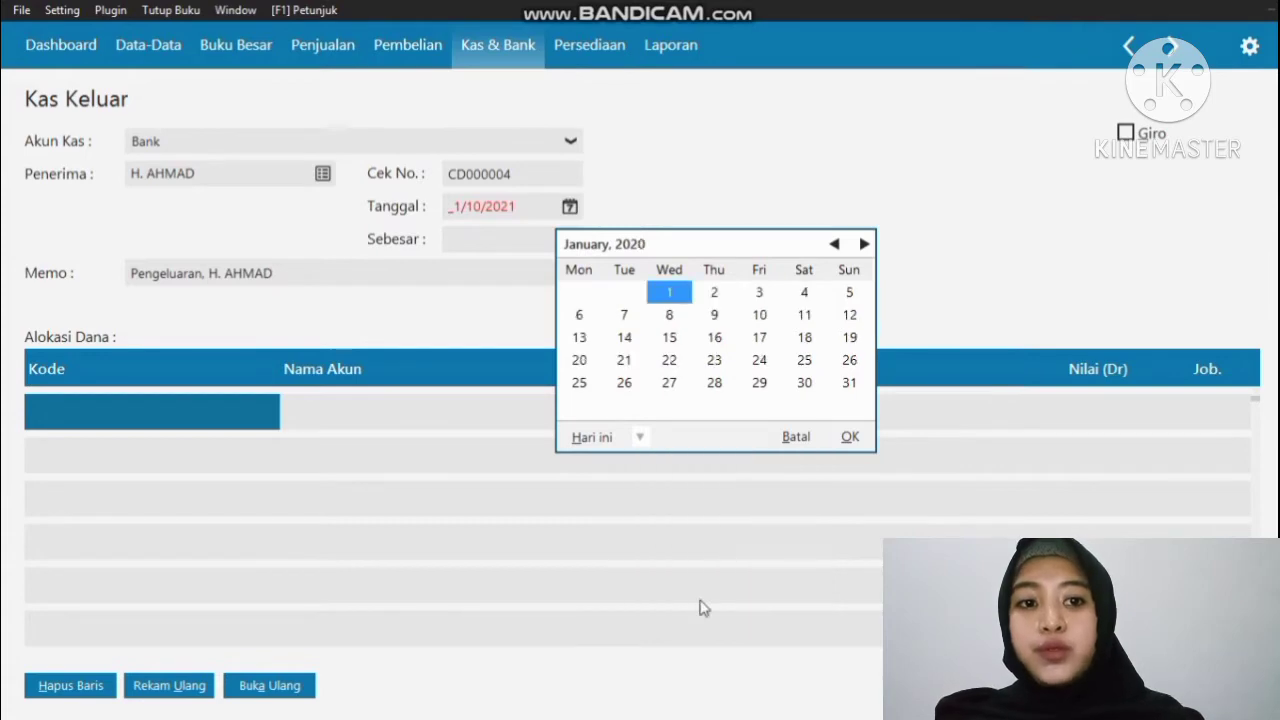
pyautogui.click(720, 294)
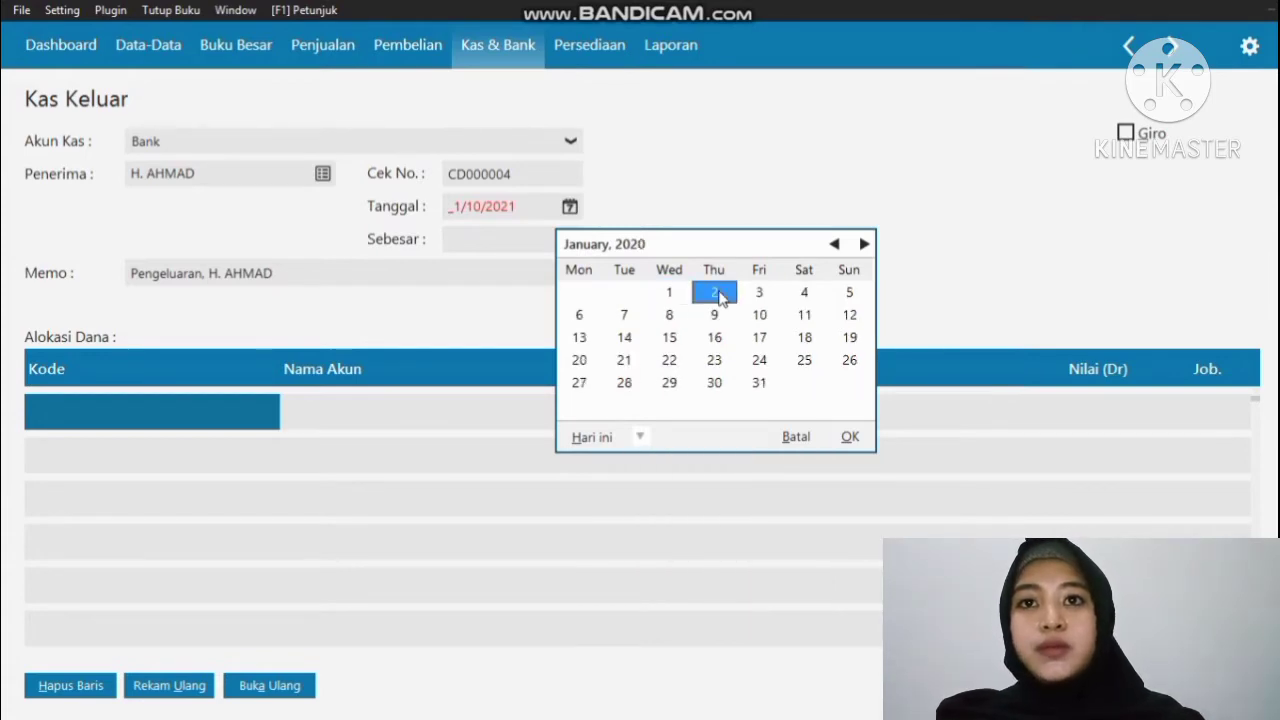
pyautogui.click(850, 437)
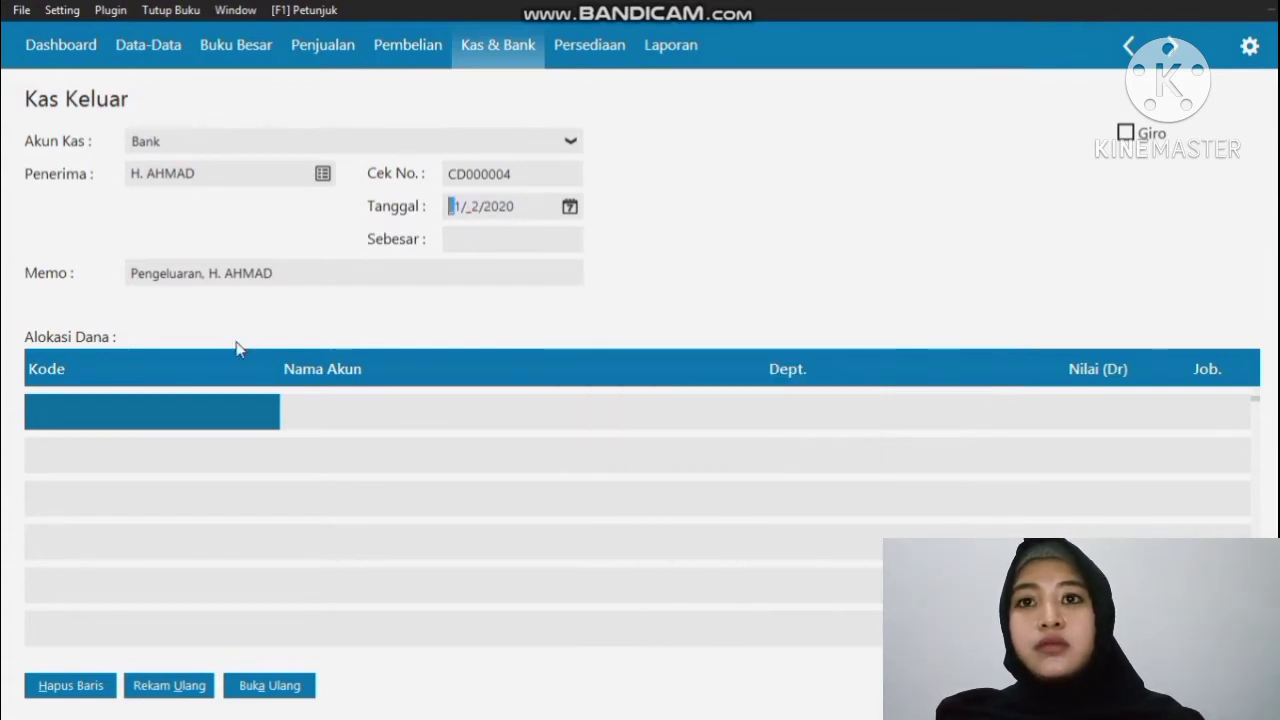
# Step: Allocate the funds to the Sewa account on the first line with a Nilai of 9500000
pyautogui.doubleClick(151, 402)
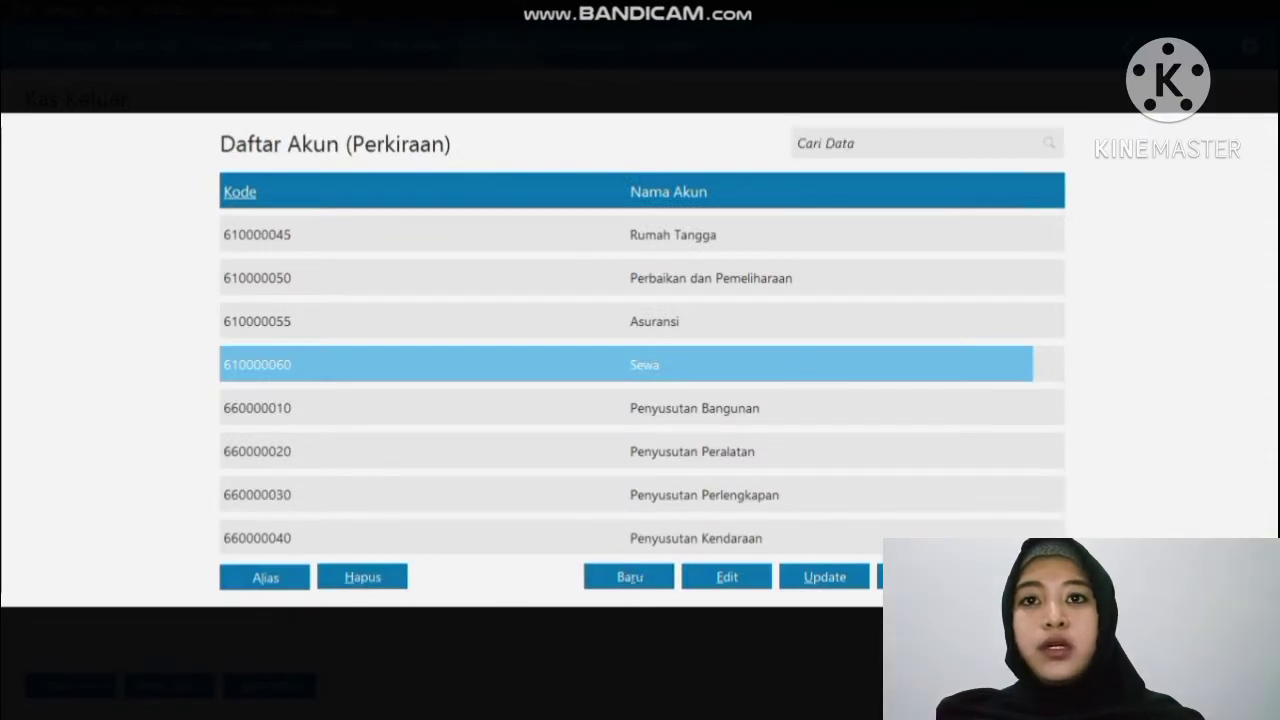
pyautogui.doubleClick(803, 360)
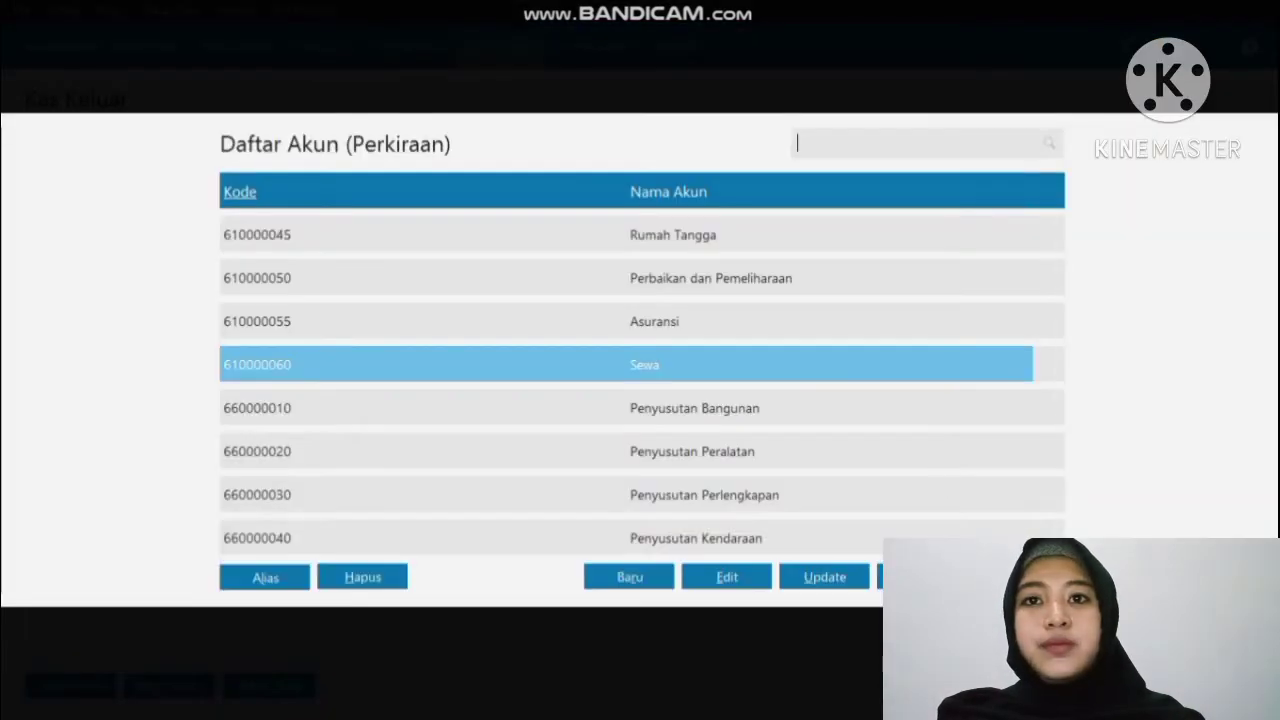
pyautogui.doubleClick(803, 360)
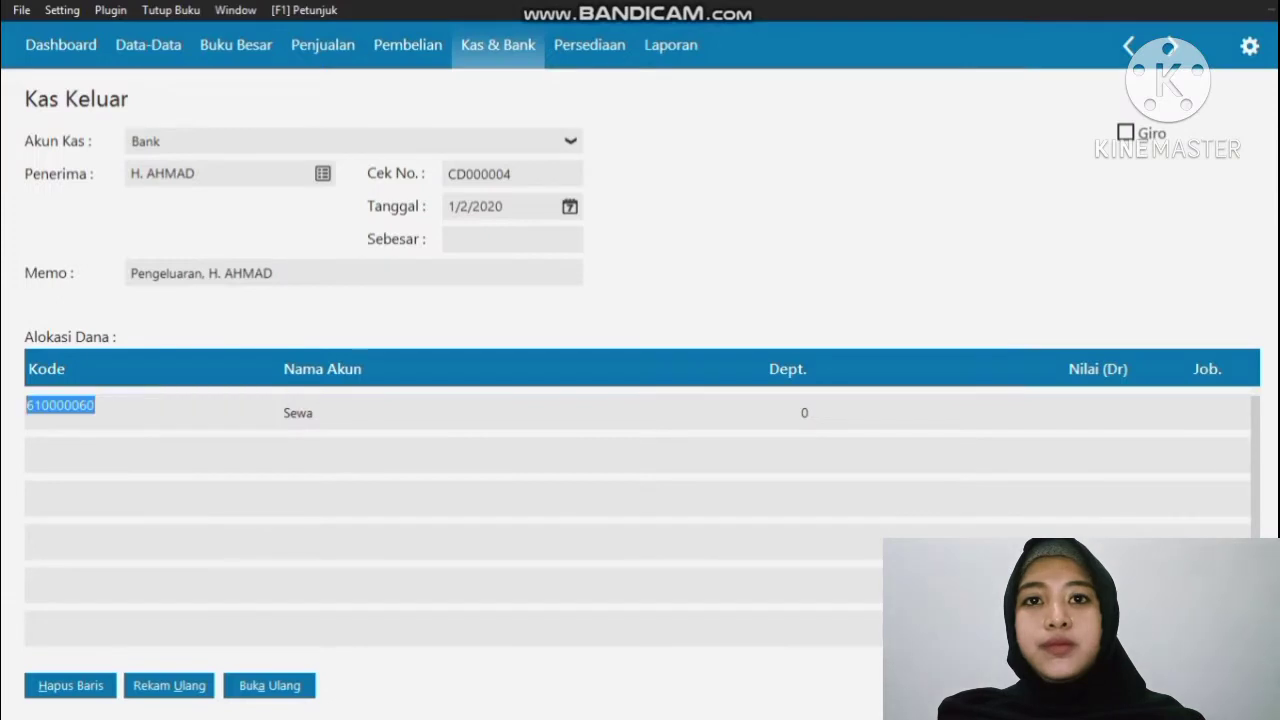
pyautogui.click(1045, 430)
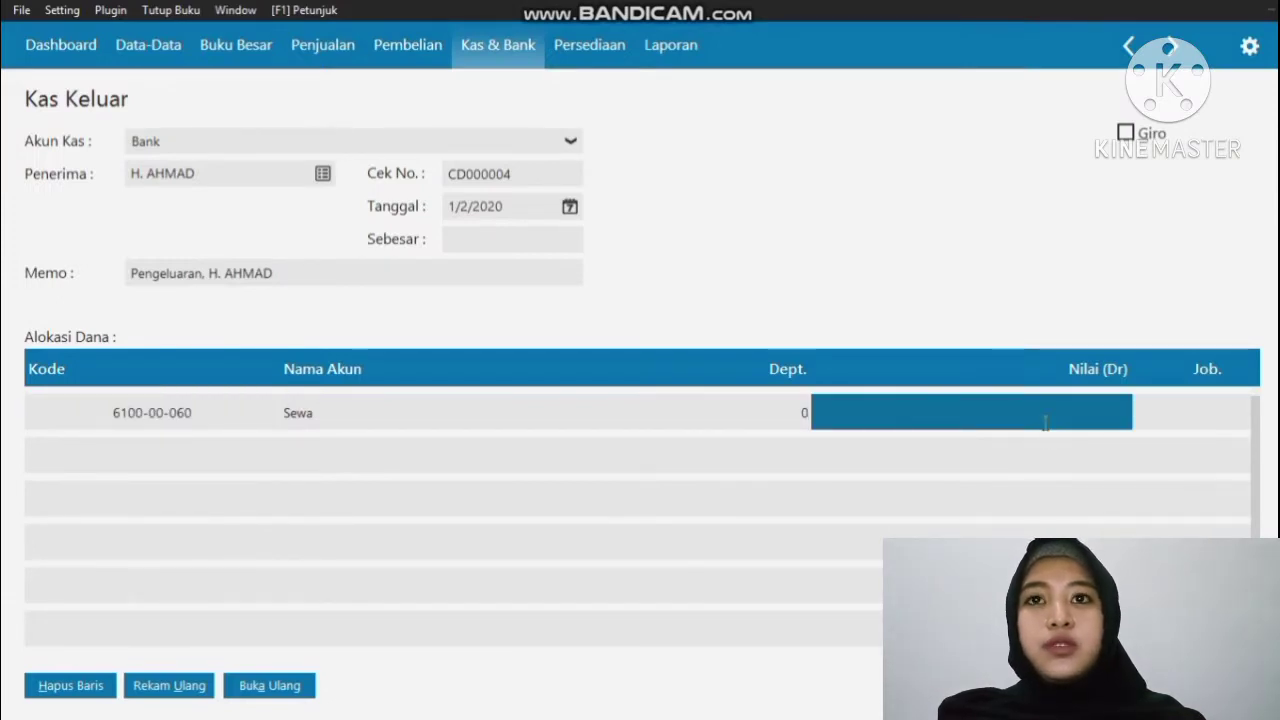
pyautogui.write('9500000')
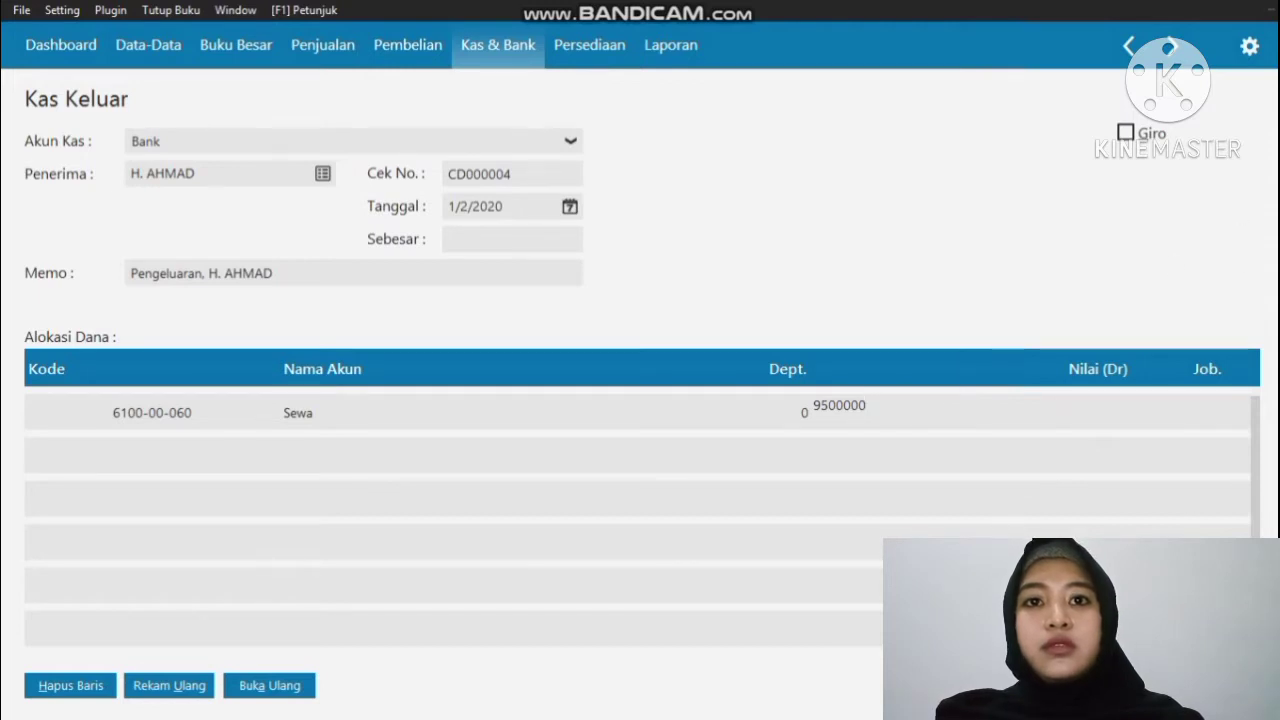
pyautogui.press('Return')
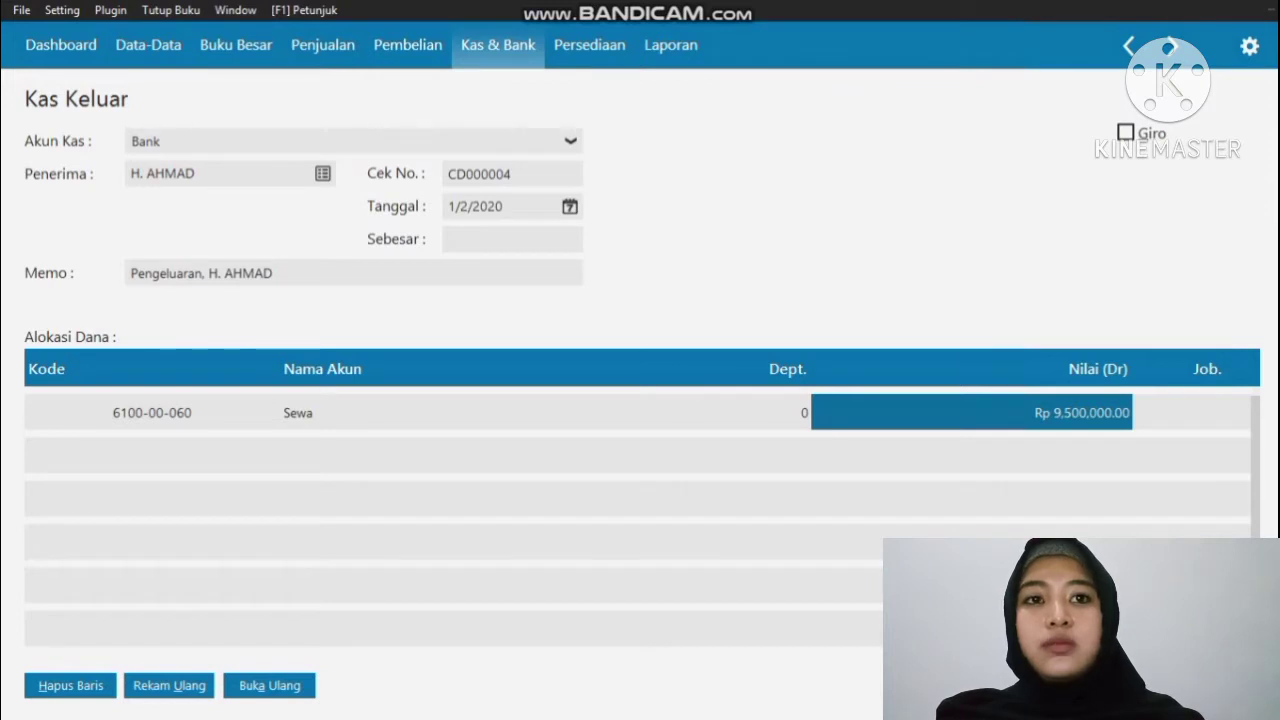
# Step: Fill in the Sebesar amount of Rp 9,500,000.00 and record the cash disbursement
pyautogui.click(568, 238)
pyautogui.click(1214, 686)
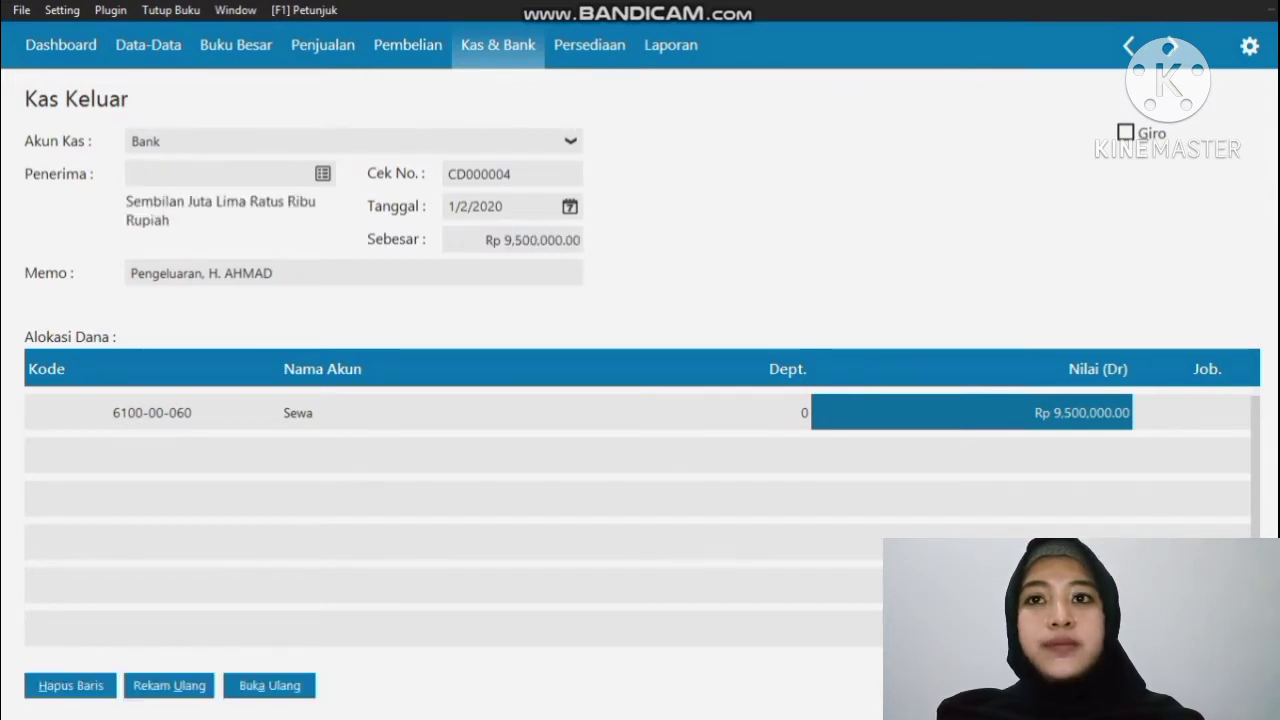
pyautogui.click(1214, 686)
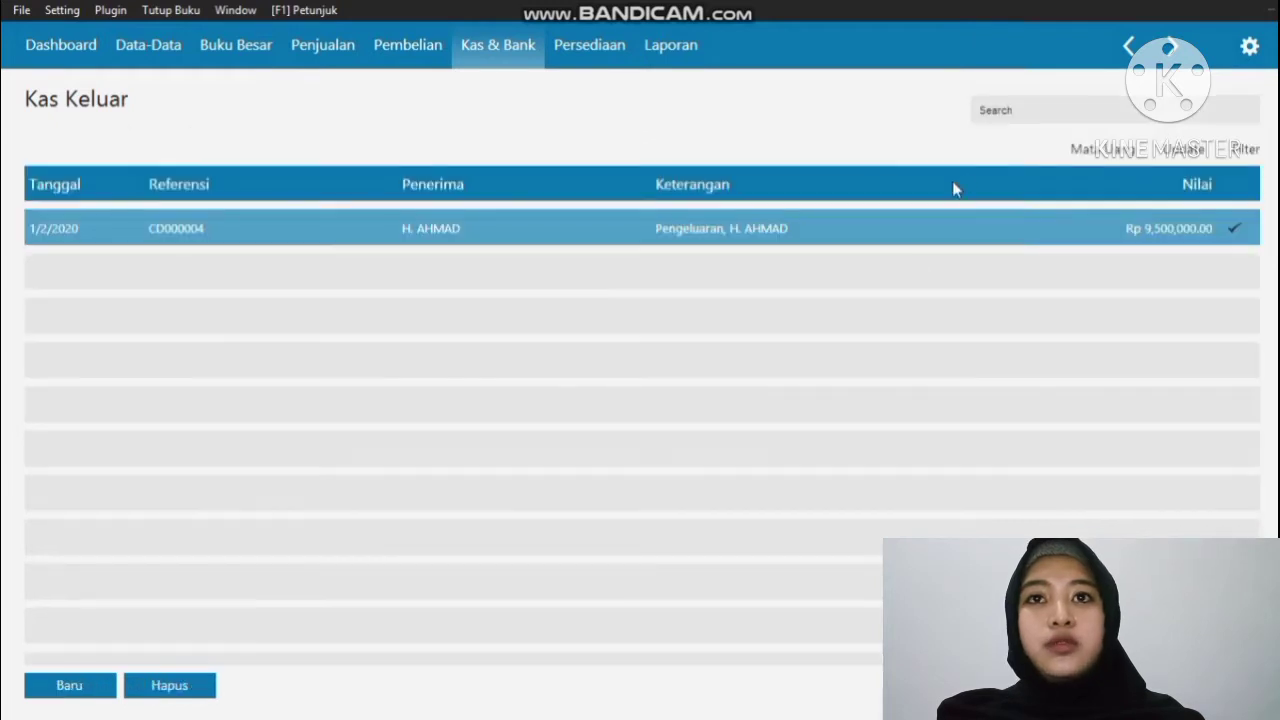
pyautogui.click(1214, 686)
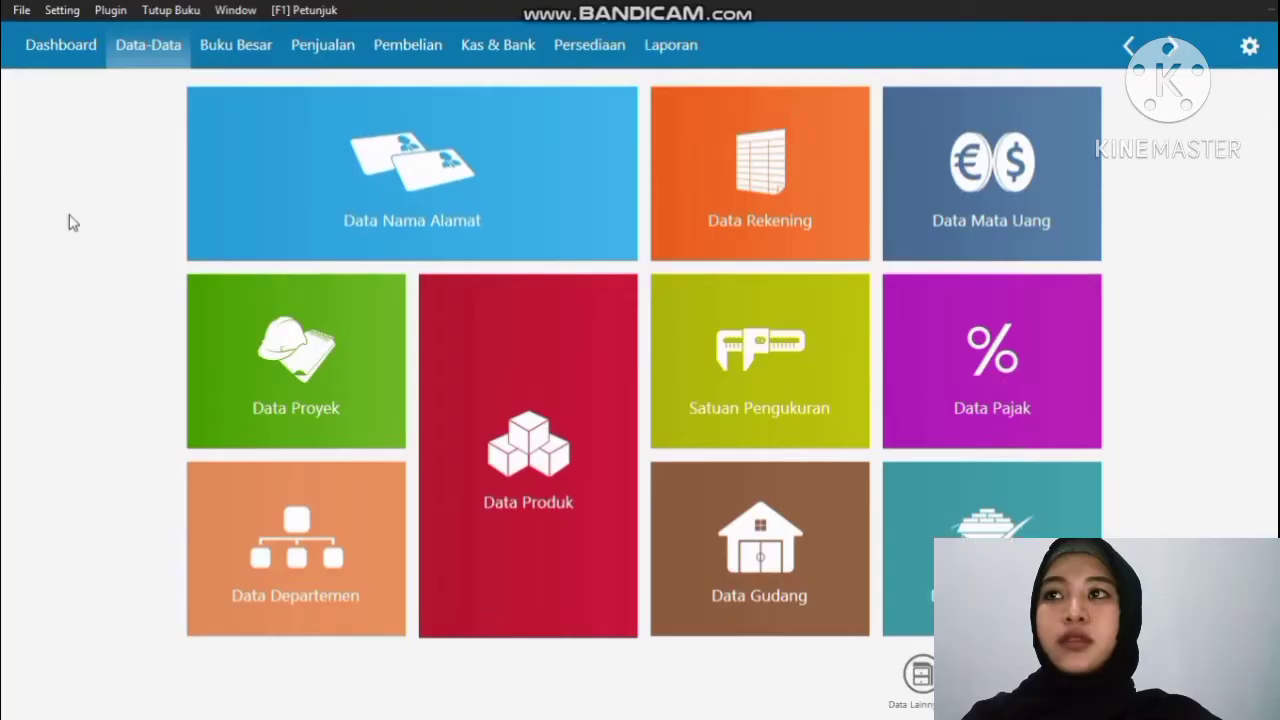
# Step: Start a new Penerimaan Barang (goods receipt) entry in the Pembelian module
pyautogui.click(379, 50)
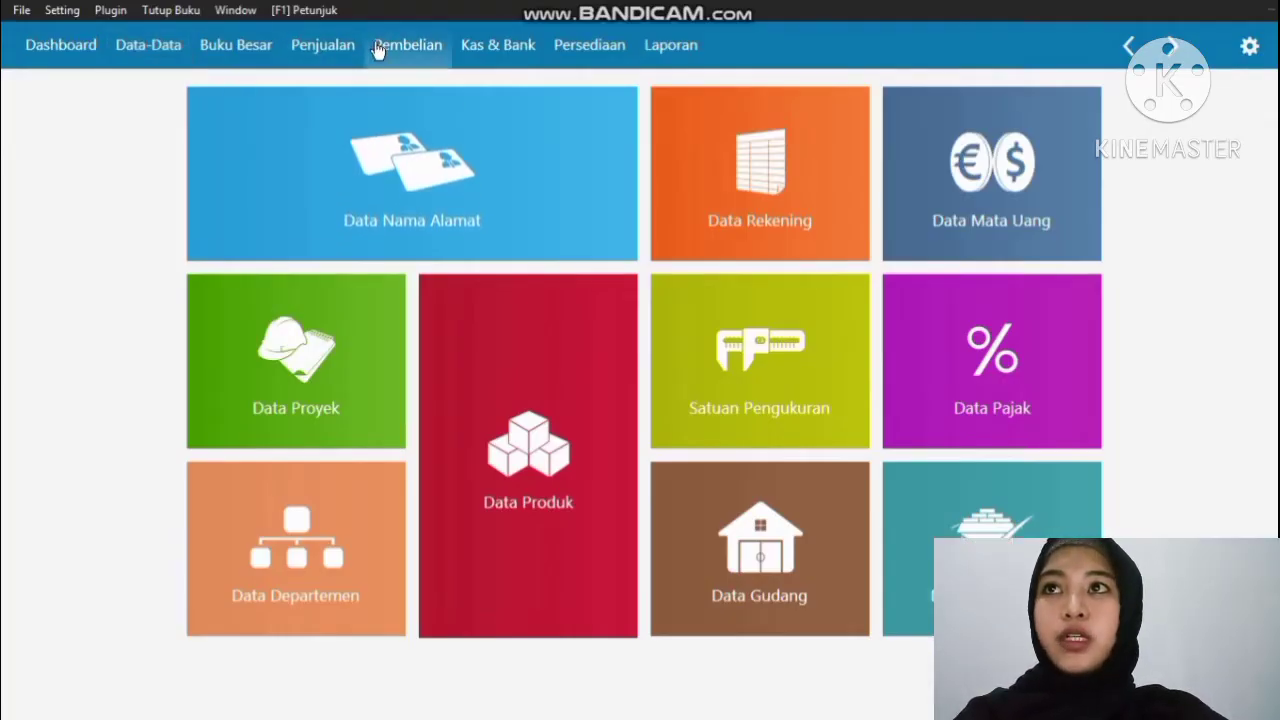
pyautogui.moveTo(255, 430)
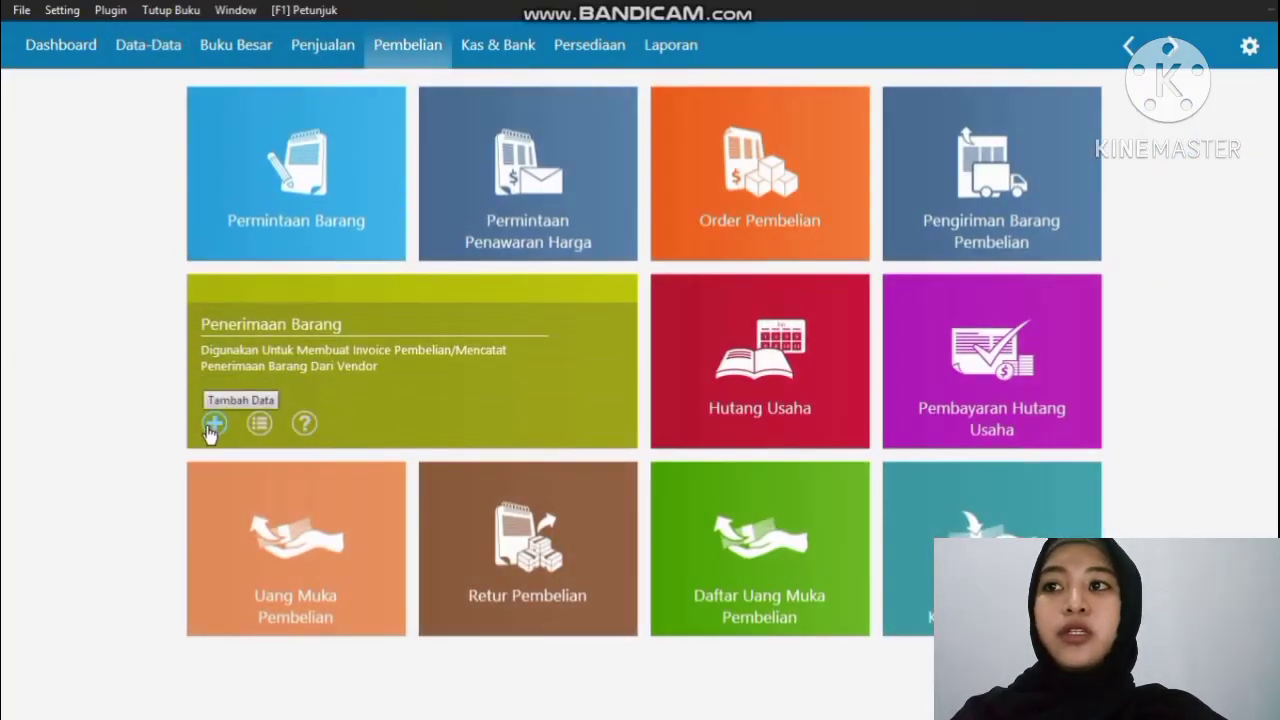
pyautogui.click(212, 424)
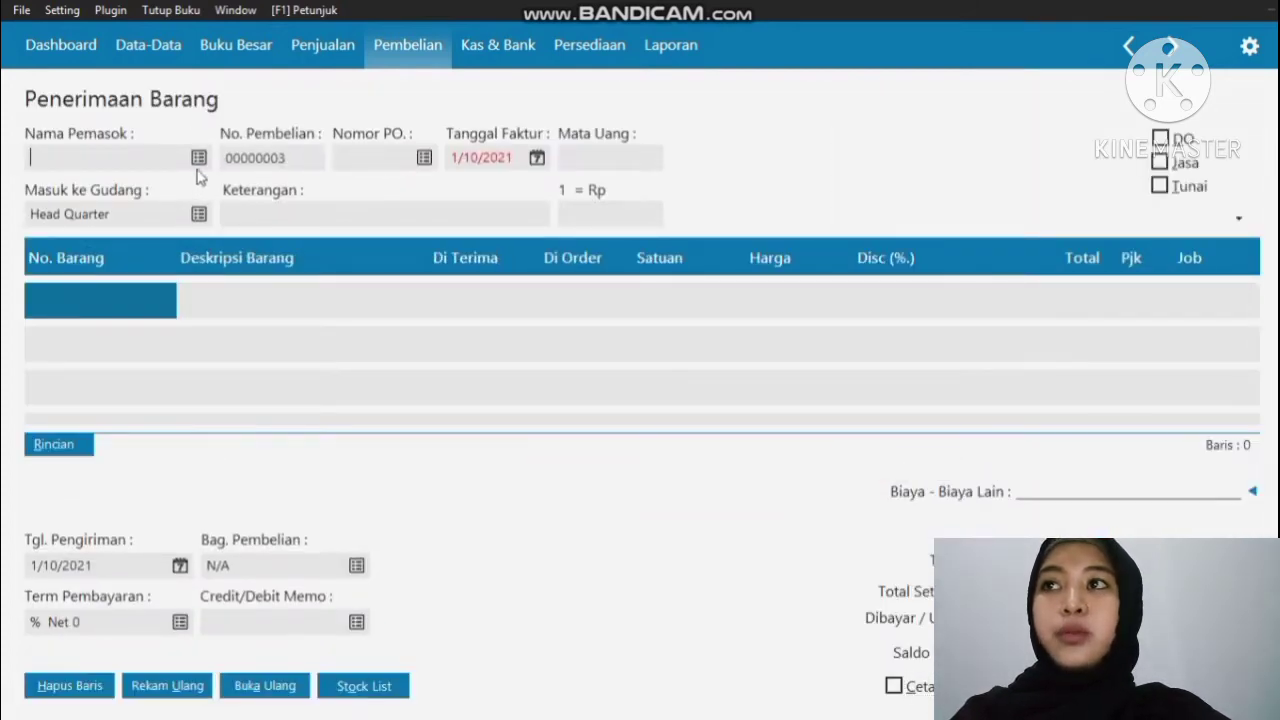
# Step: Create a new vendor named TOKO CITRA KOMPUTER and select it as the goods receipt's Nama Pemasok
pyautogui.click(196, 163)
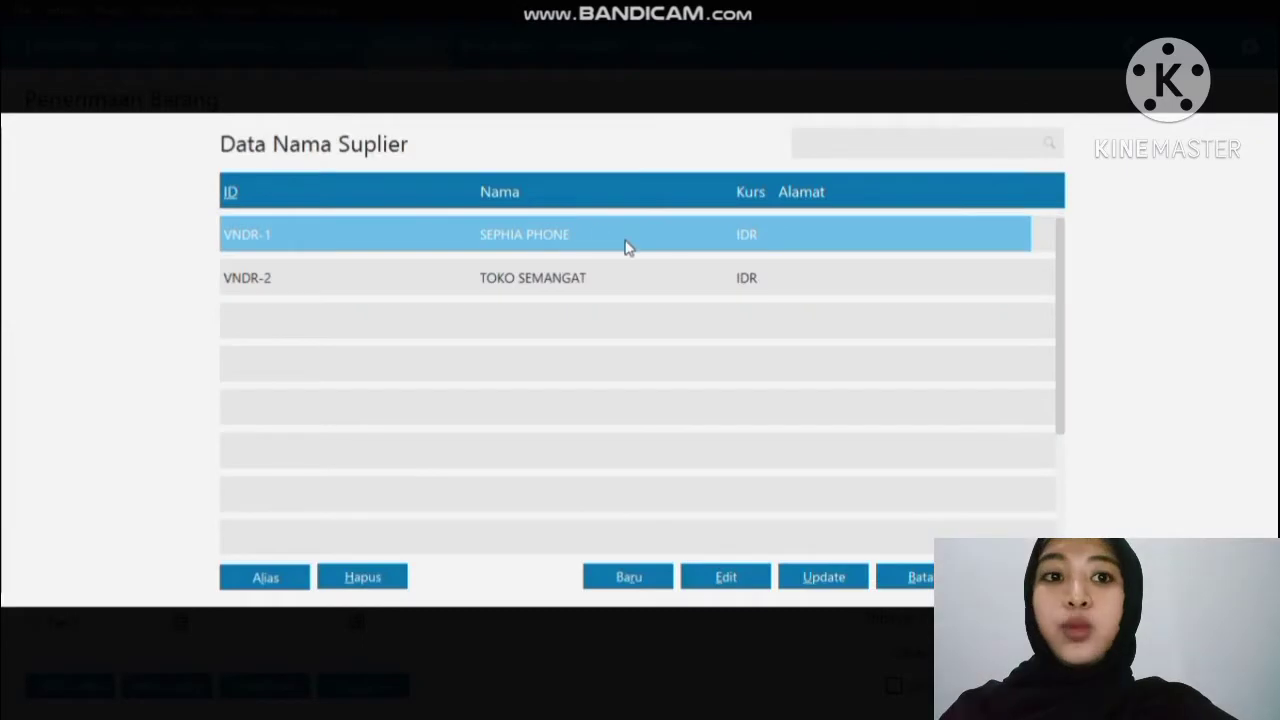
pyautogui.click(645, 577)
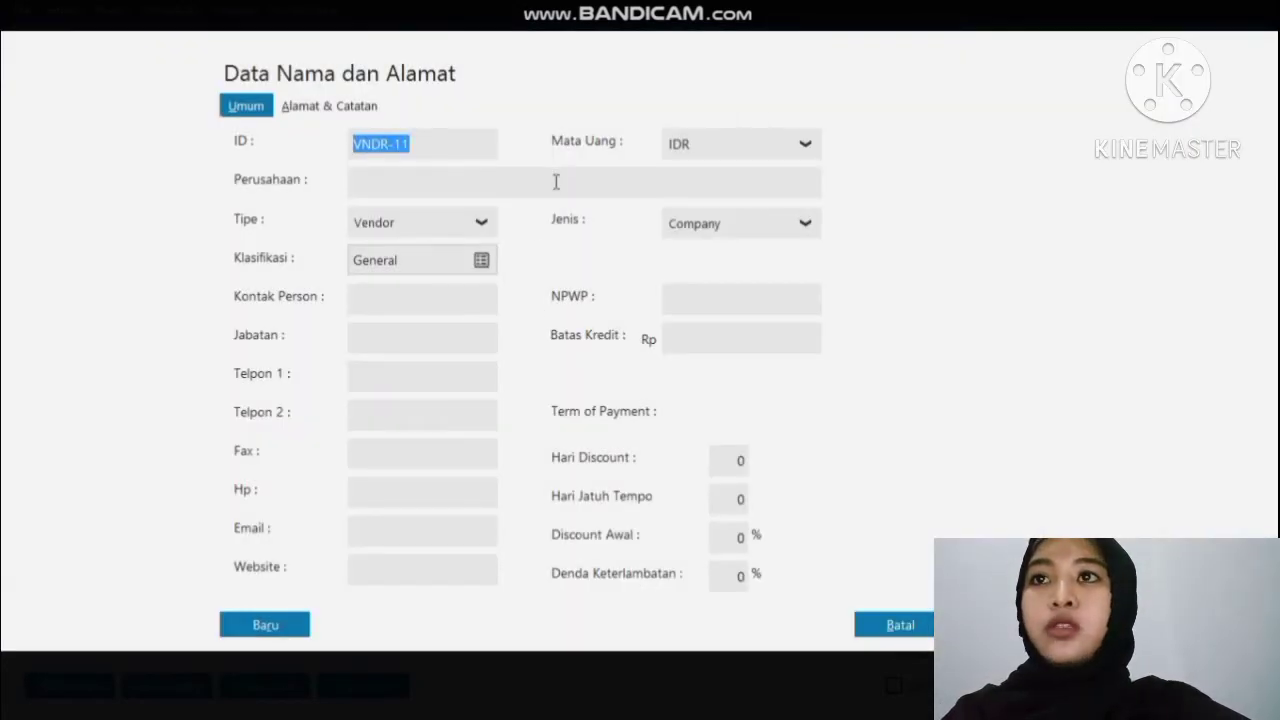
pyautogui.click(556, 182)
pyautogui.write('TOK')
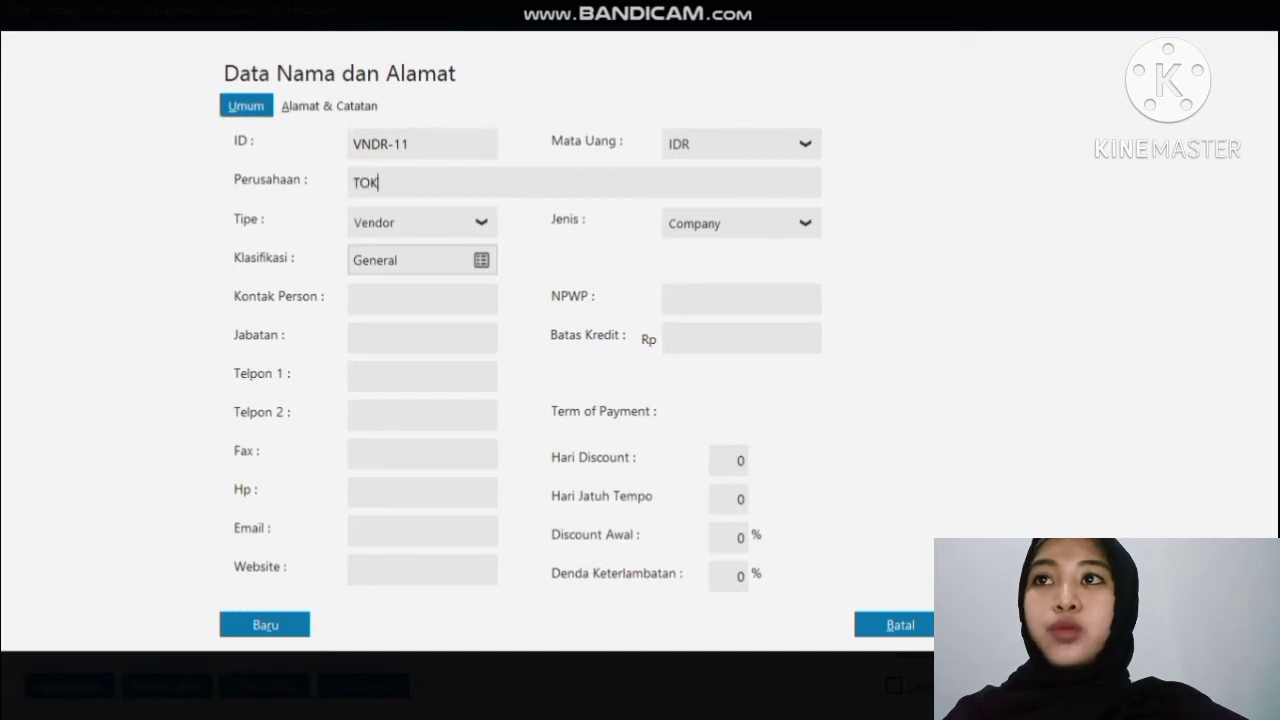
pyautogui.write('O CI')
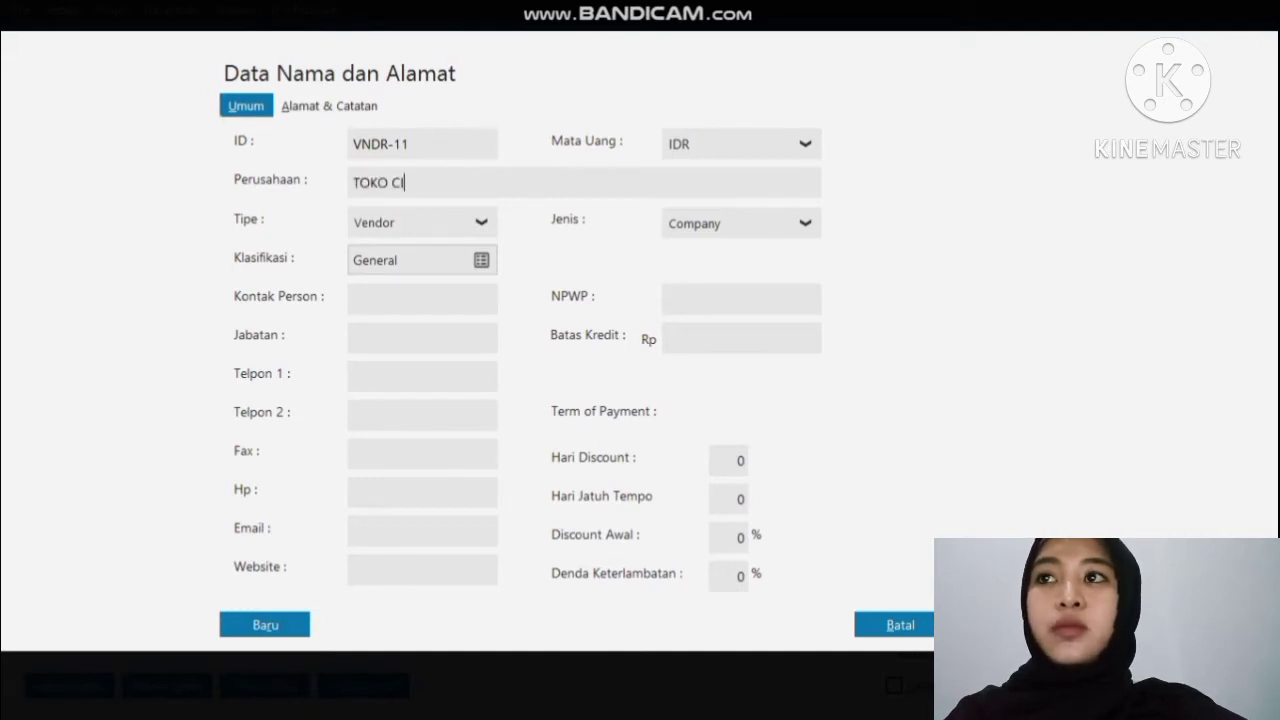
pyautogui.write('TRA KOMPUTER')
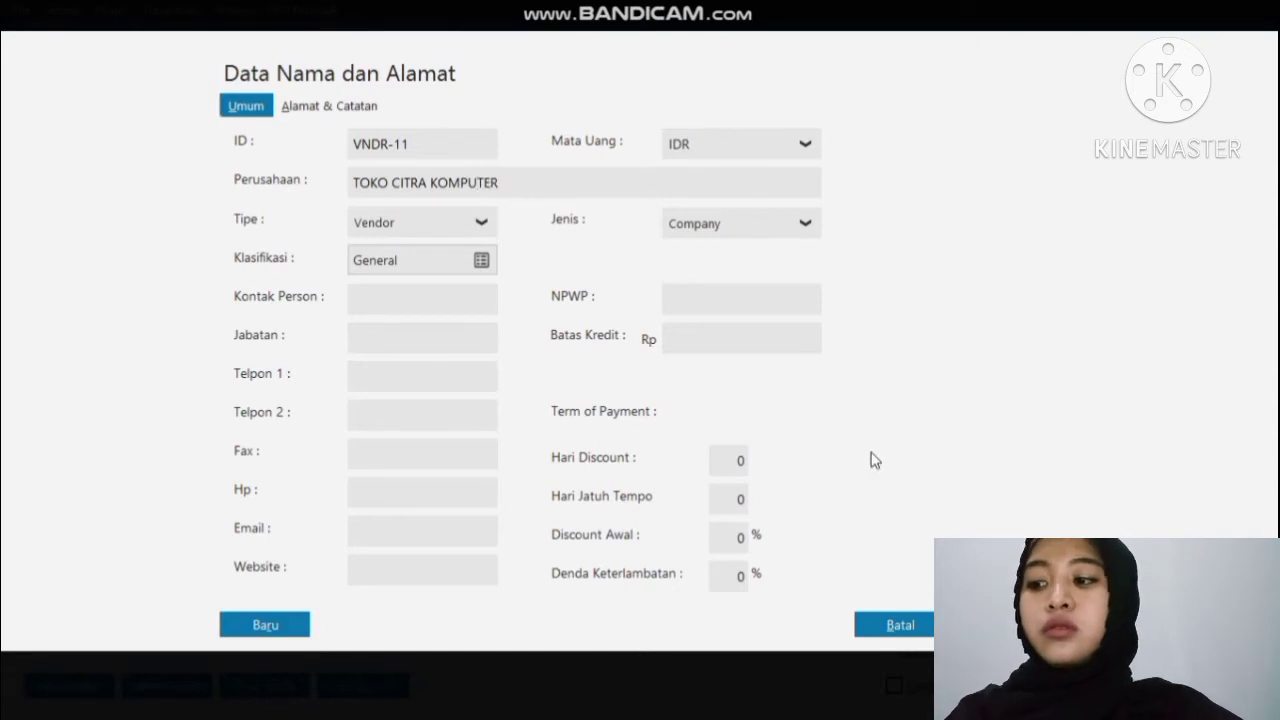
pyautogui.click(1005, 625)
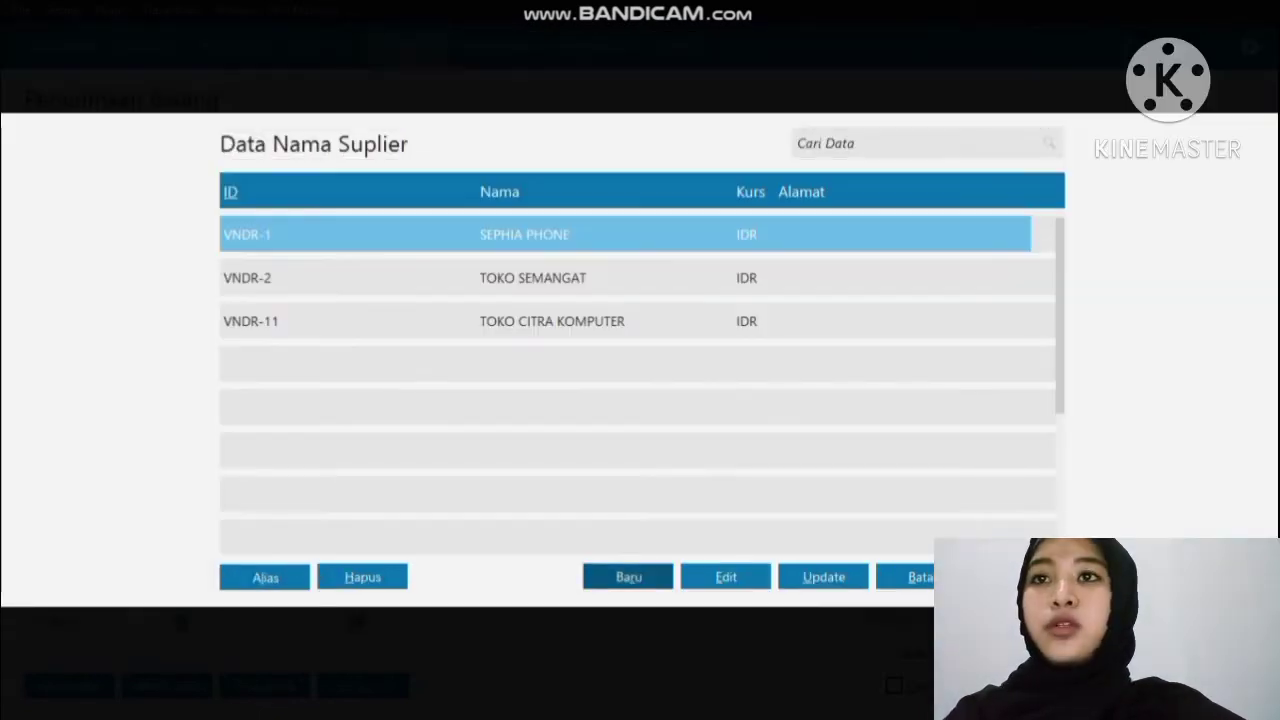
pyautogui.doubleClick(806, 331)
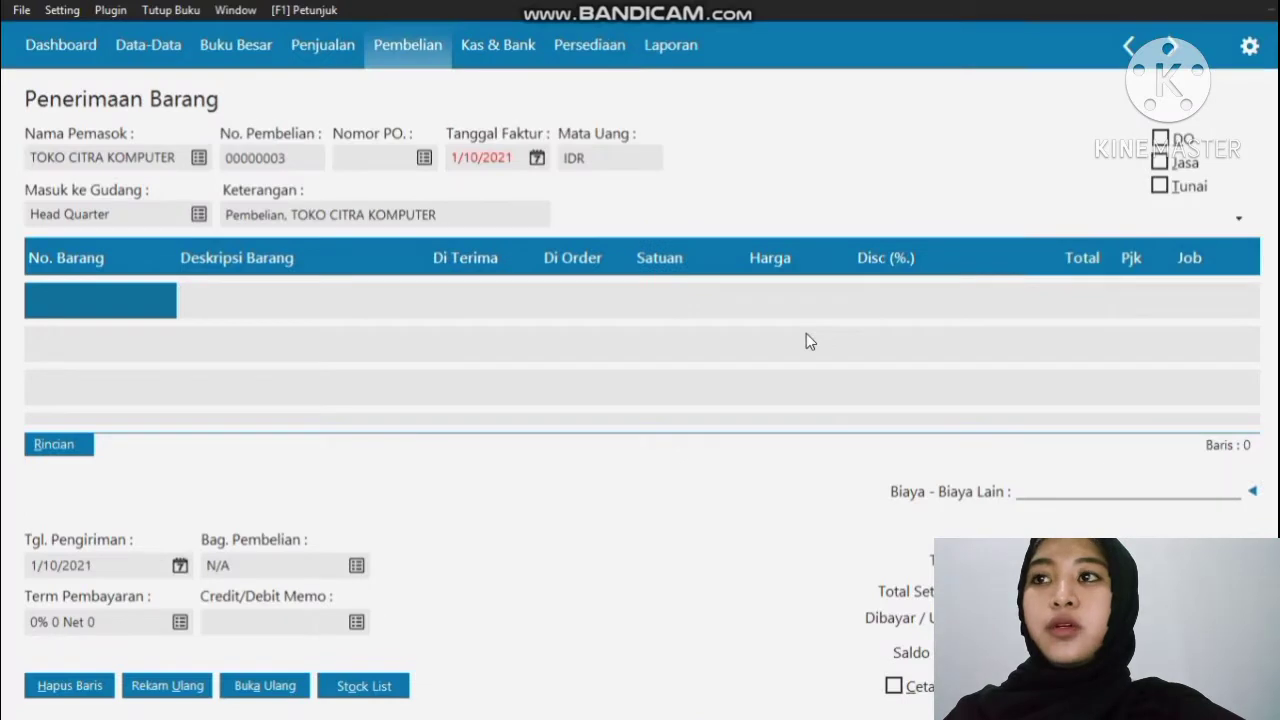
# Step: Set the goods receipt's Tanggal Faktur to 1/3/2020
pyautogui.click(536, 159)
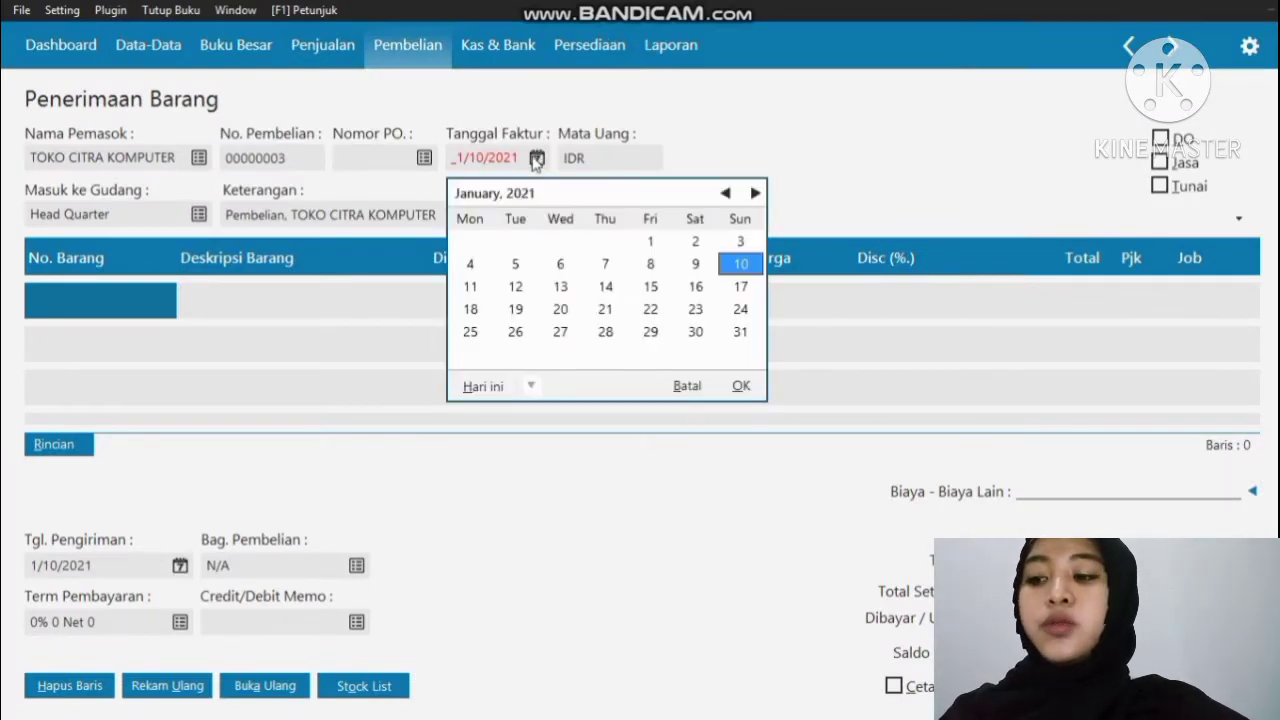
pyautogui.click(533, 387)
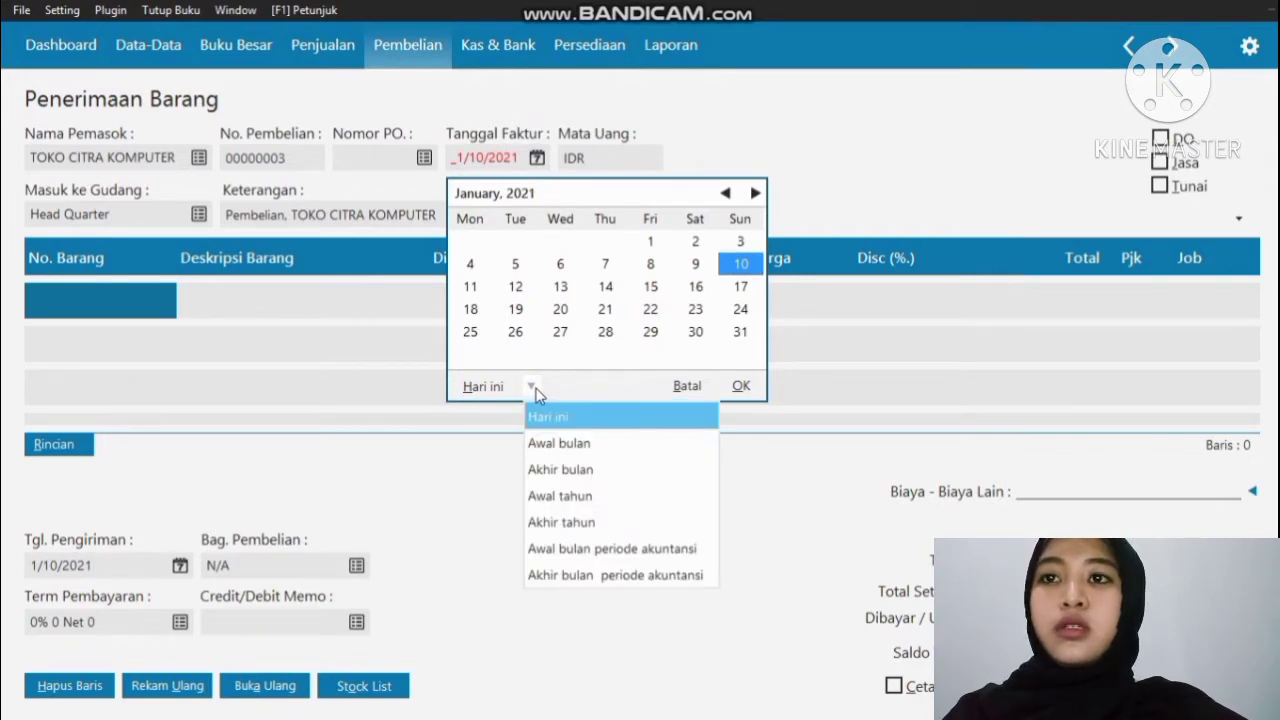
pyautogui.click(587, 554)
pyautogui.doubleClick(648, 243)
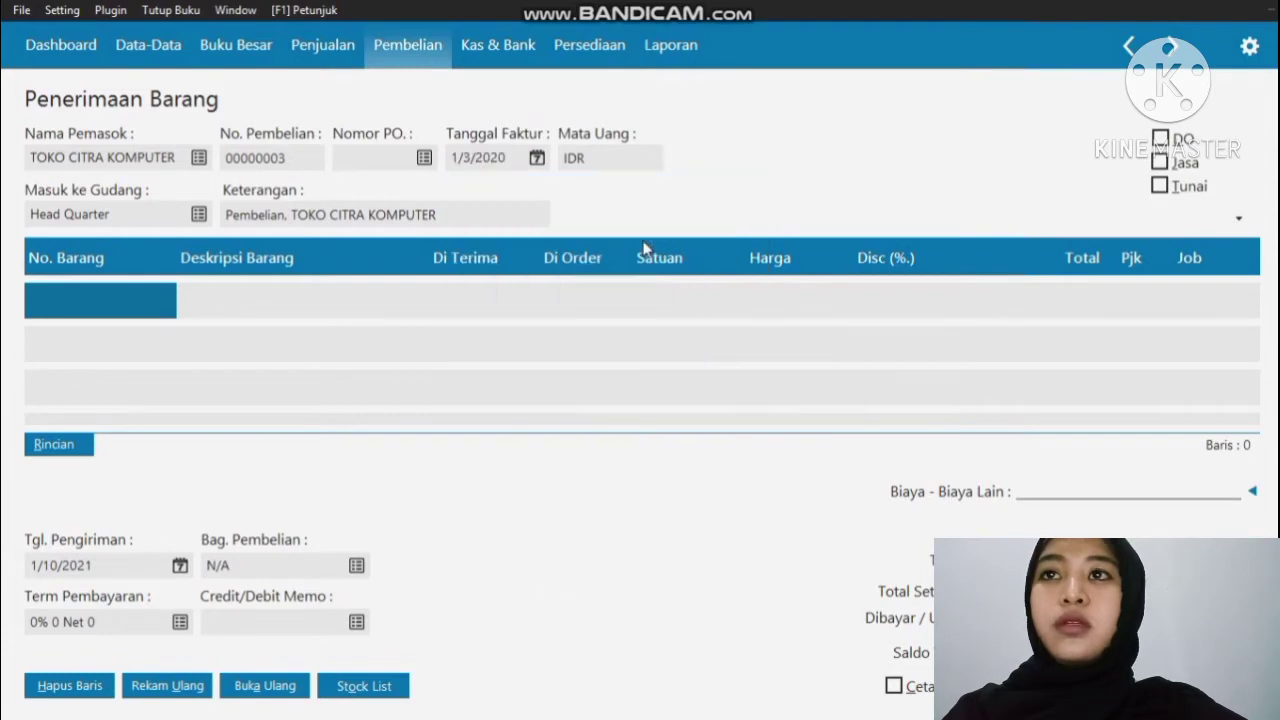
# Step: Add item P-001 CPU KOMPUTER on the first line with a Di Terima quantity of 1 and VAT as its tax
pyautogui.doubleClick(130, 306)
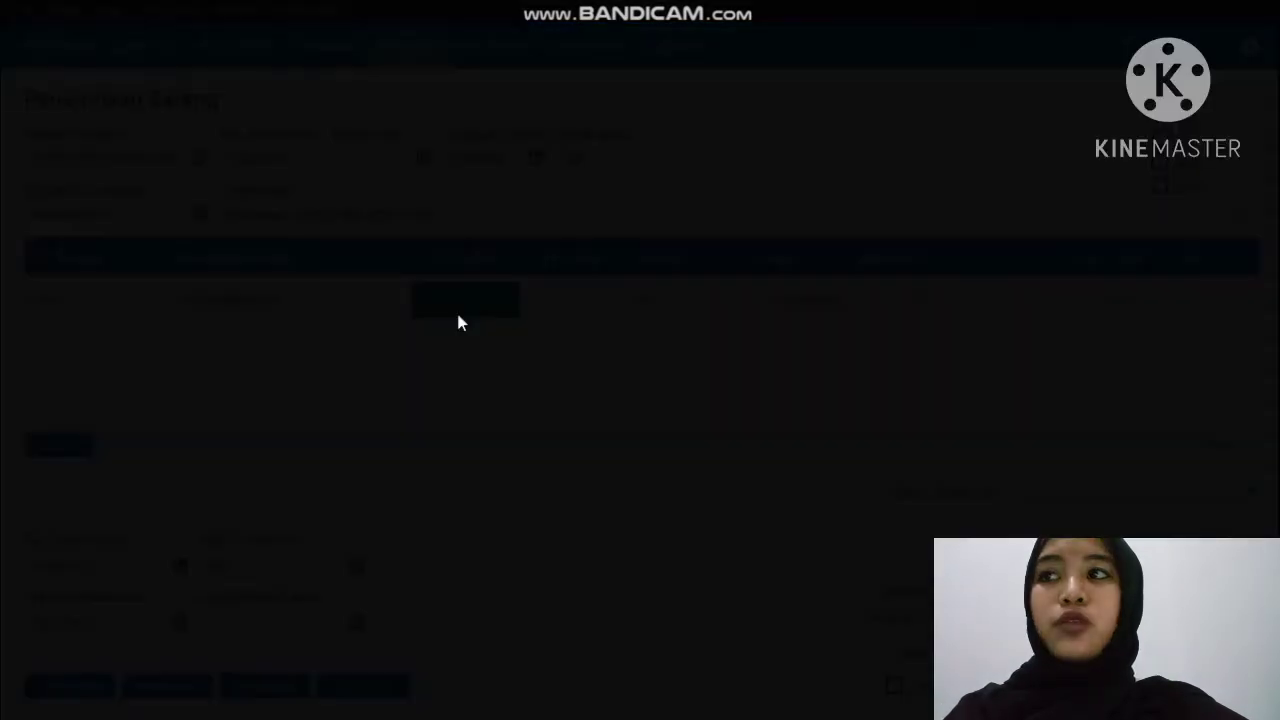
pyautogui.click(457, 320)
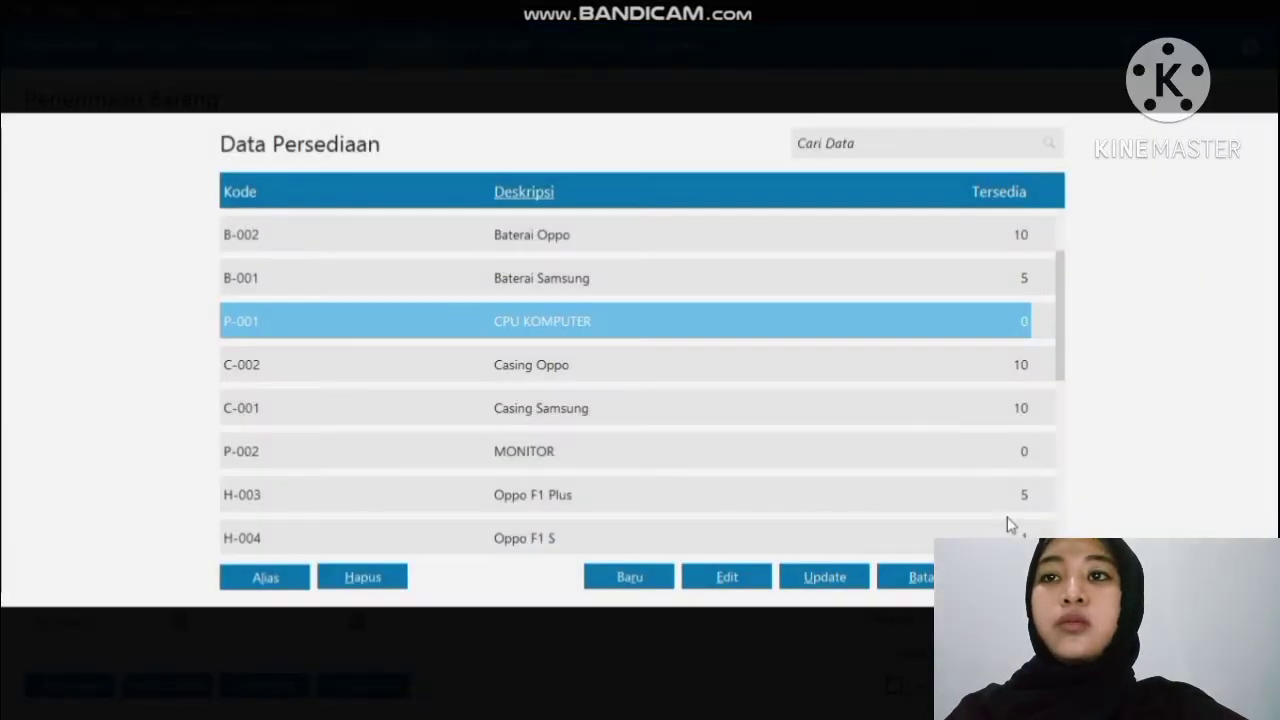
pyautogui.press('Return')
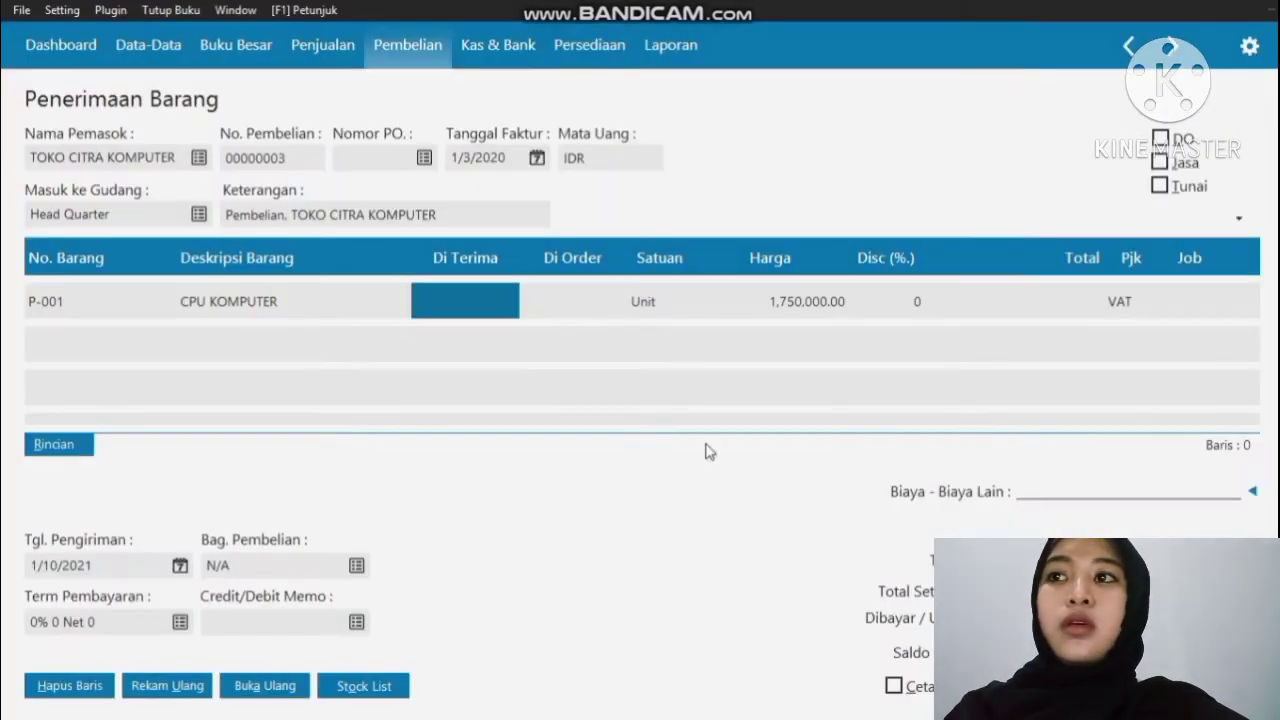
pyautogui.write('1')
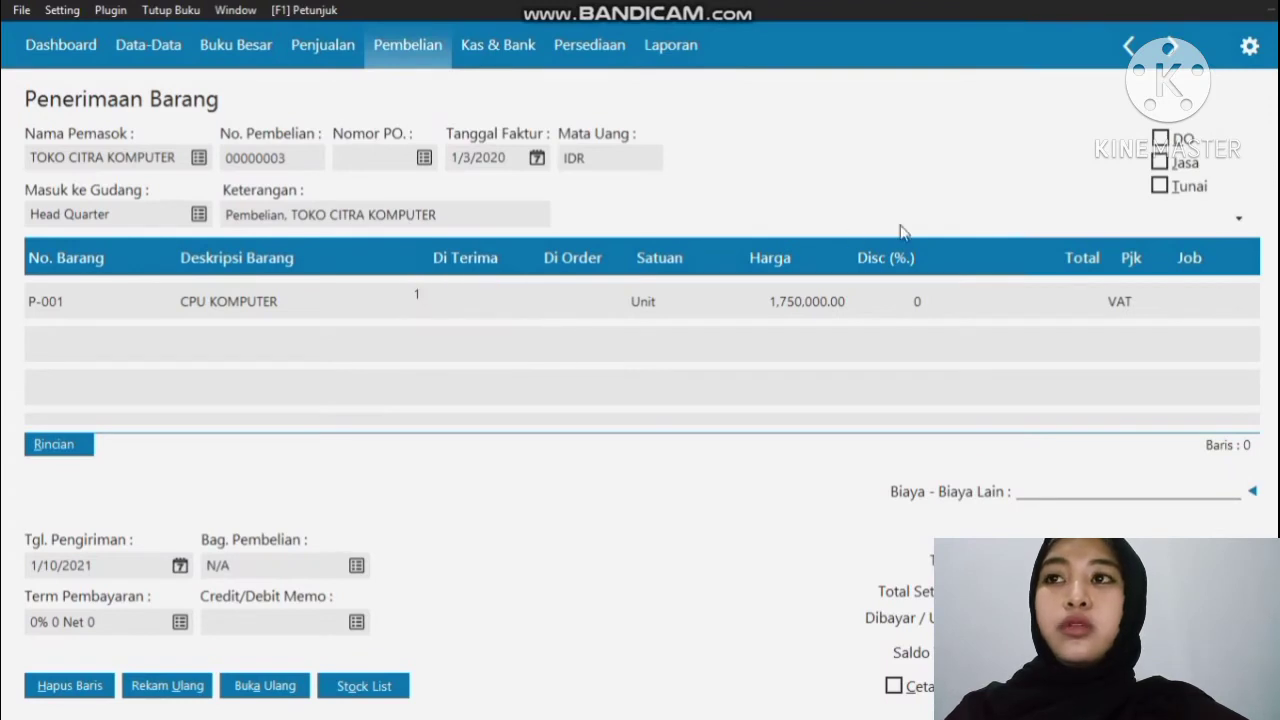
pyautogui.press('Return')
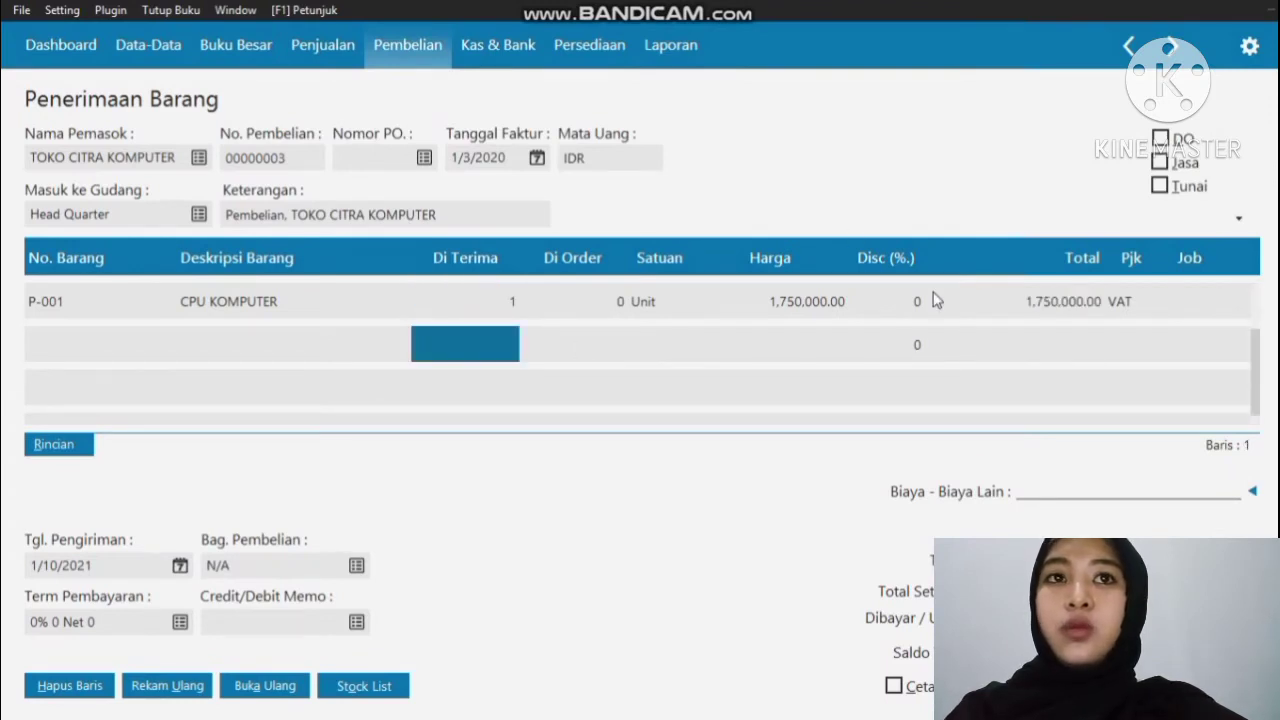
pyautogui.doubleClick(1110, 302)
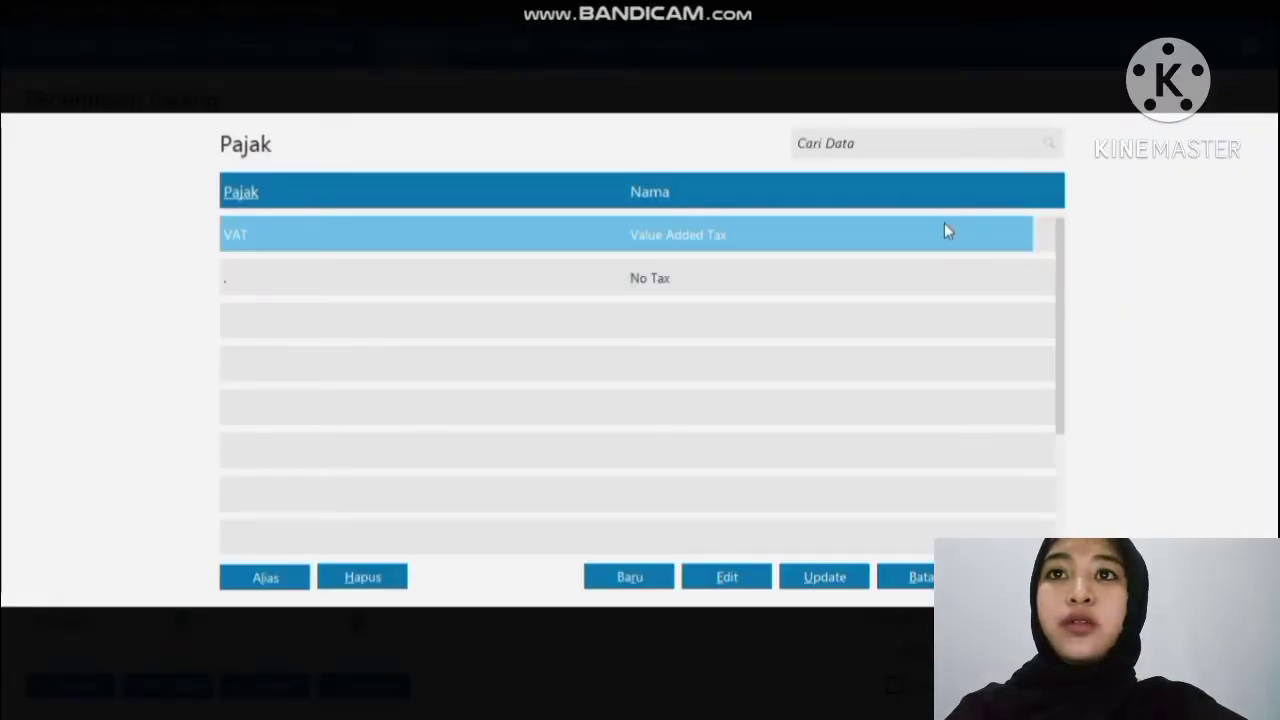
pyautogui.doubleClick(944, 228)
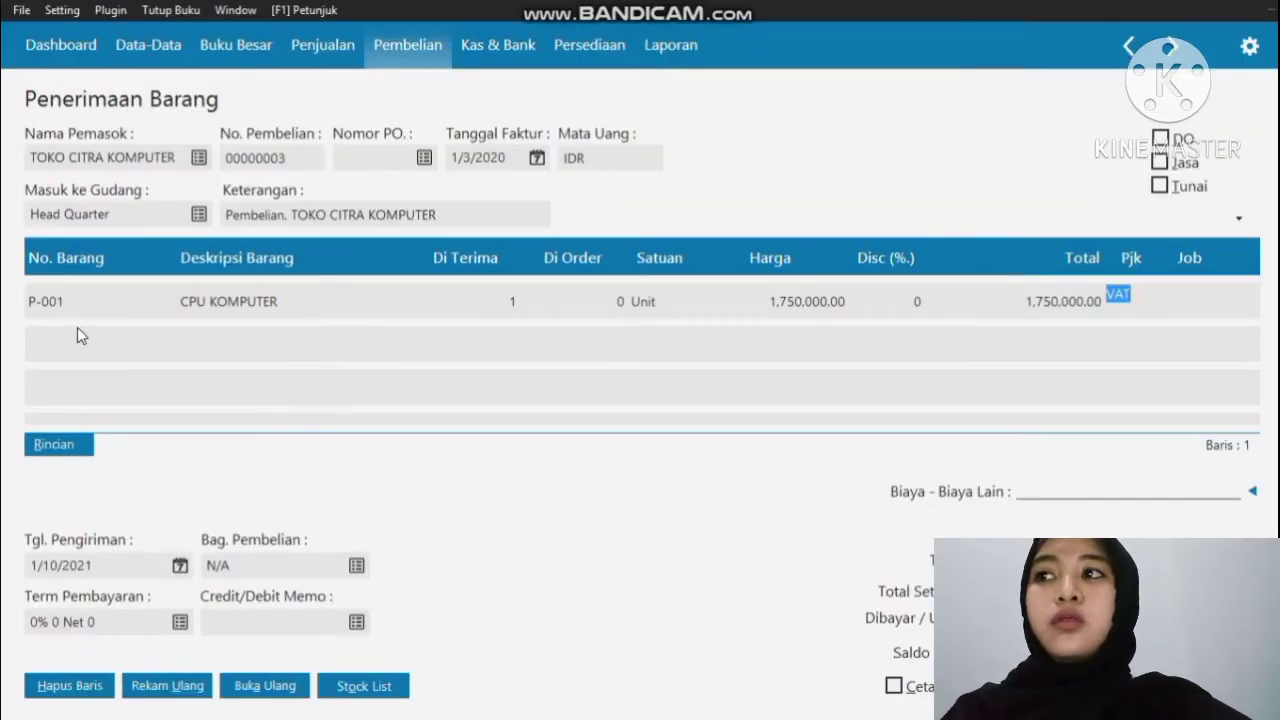
# Step: Choose item P-002 MONITOR from the inventory list for the second line of the goods receipt
pyautogui.press('Down')
pyautogui.press('Left')
pyautogui.press('Left')
pyautogui.press('Left')
pyautogui.press('Left')
pyautogui.press('Left')
pyautogui.press('Left')
pyautogui.press('Left')
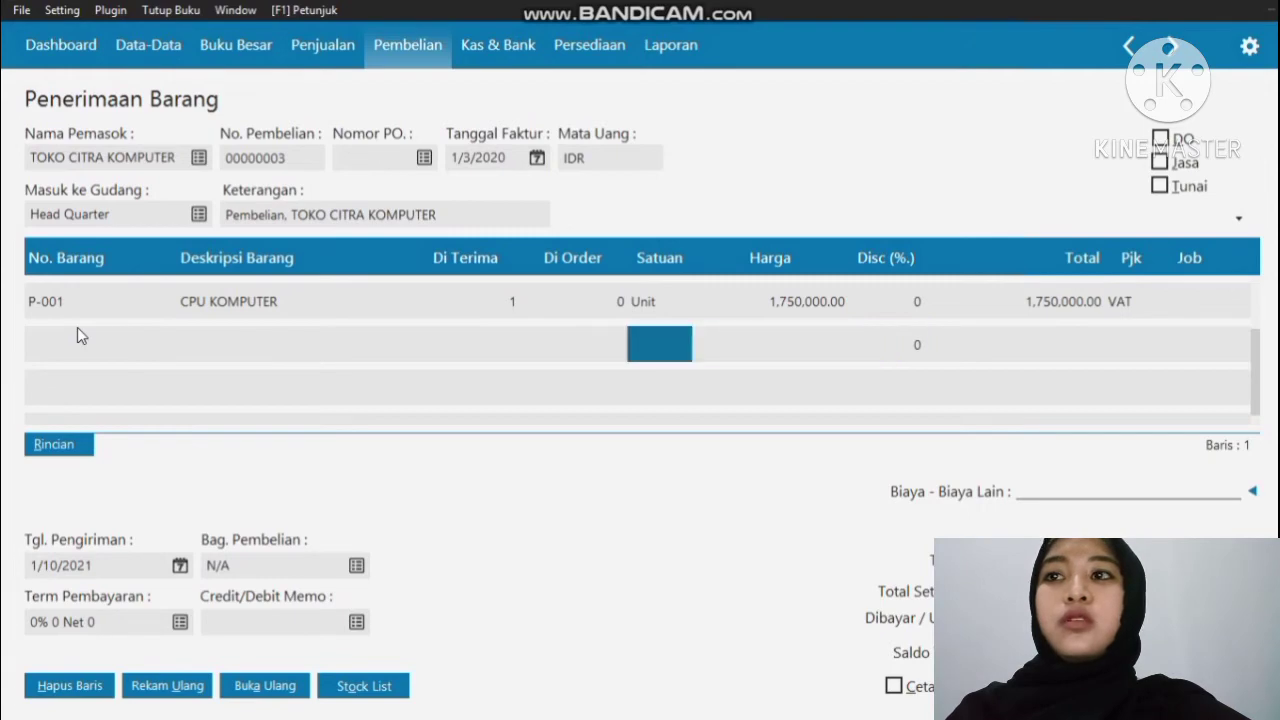
pyautogui.doubleClick(77, 327)
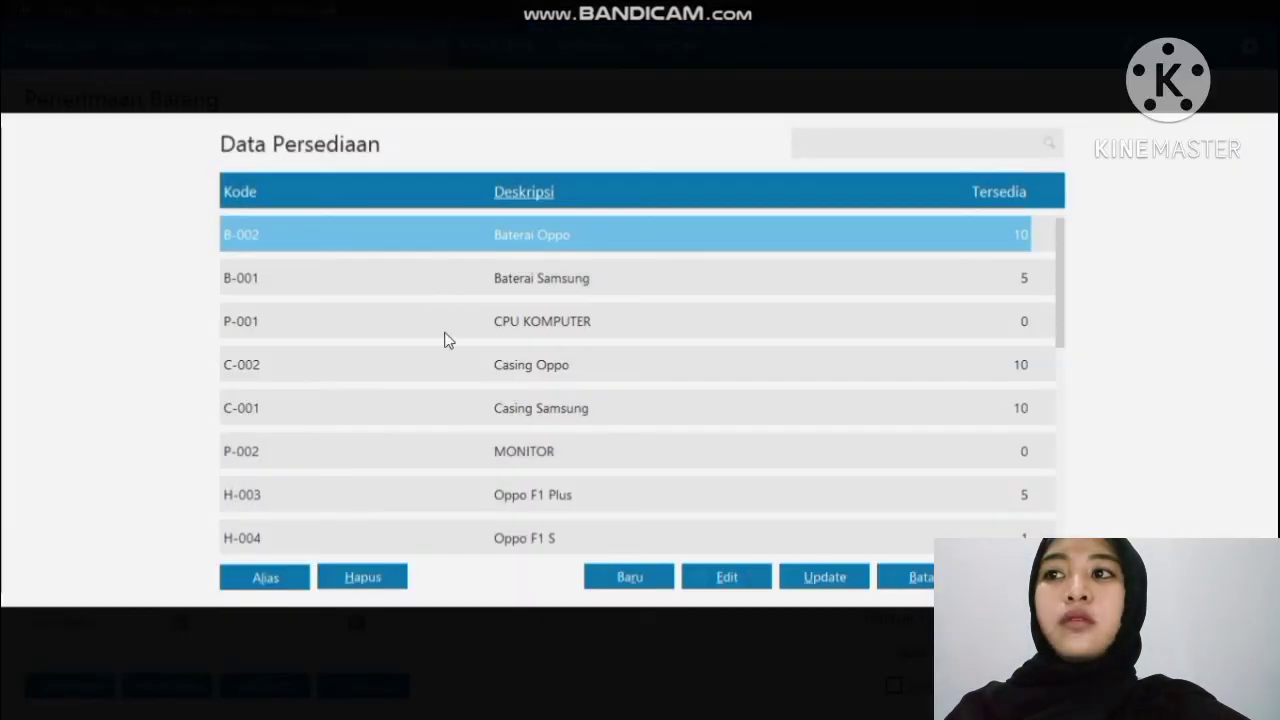
pyautogui.doubleClick(533, 453)
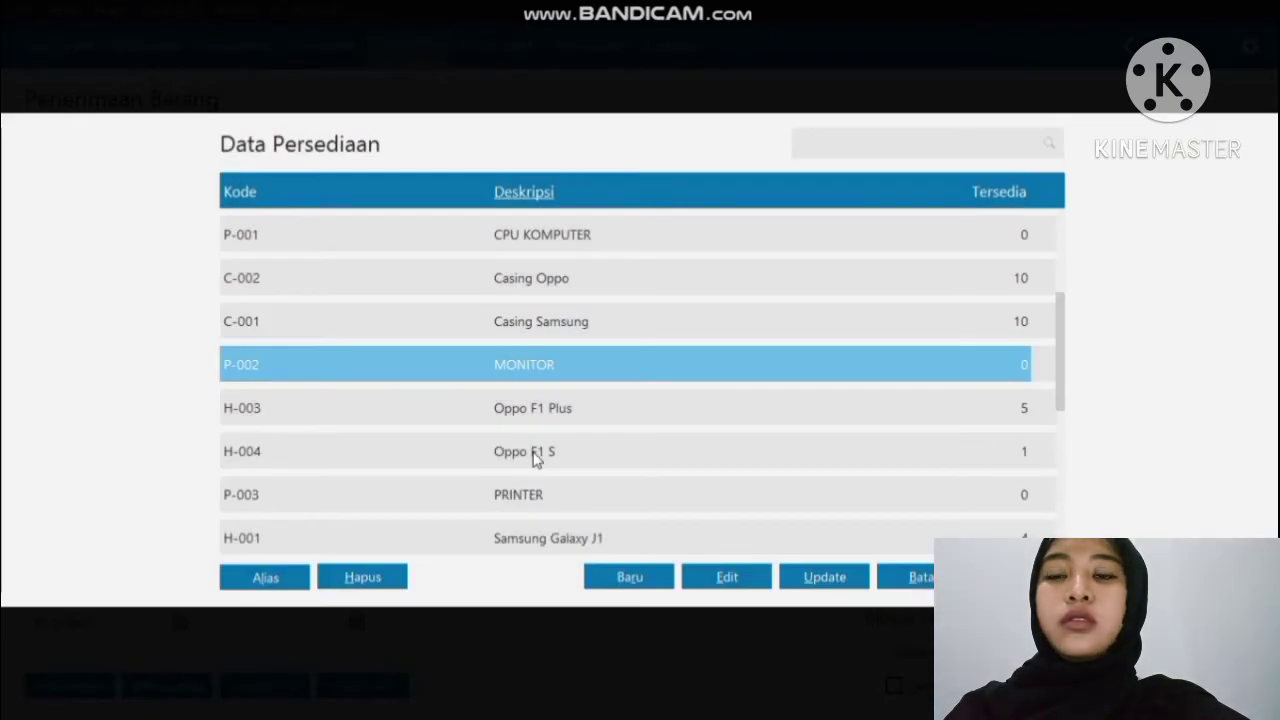
pyautogui.click(1020, 577)
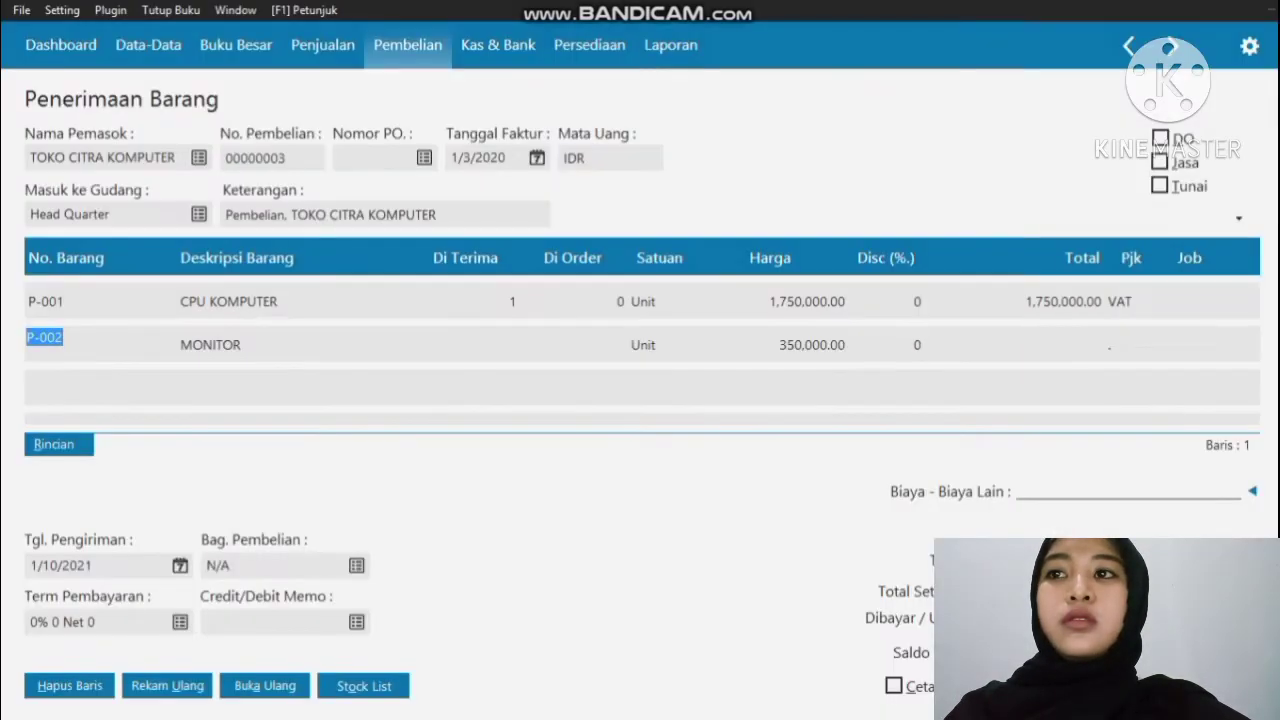
# Step: Set the MONITOR line's Di Terima quantity to 1 and its tax to VAT
pyautogui.click(486, 355)
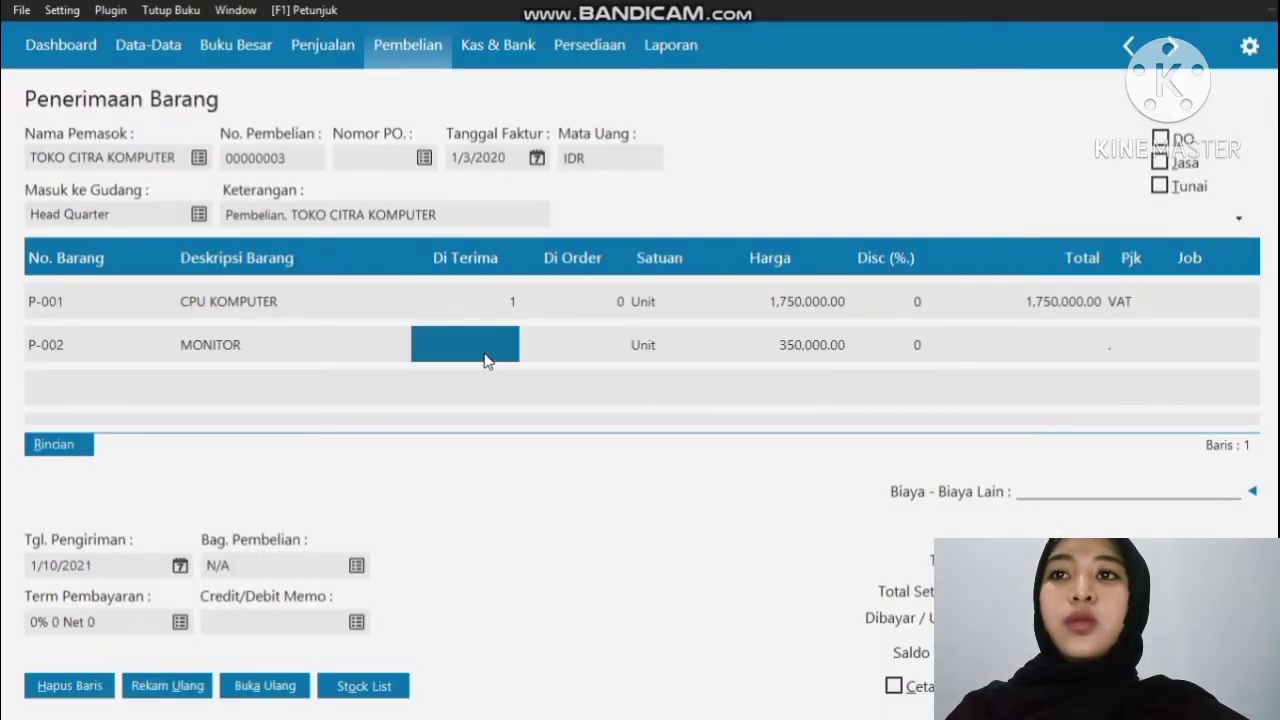
pyautogui.write('1')
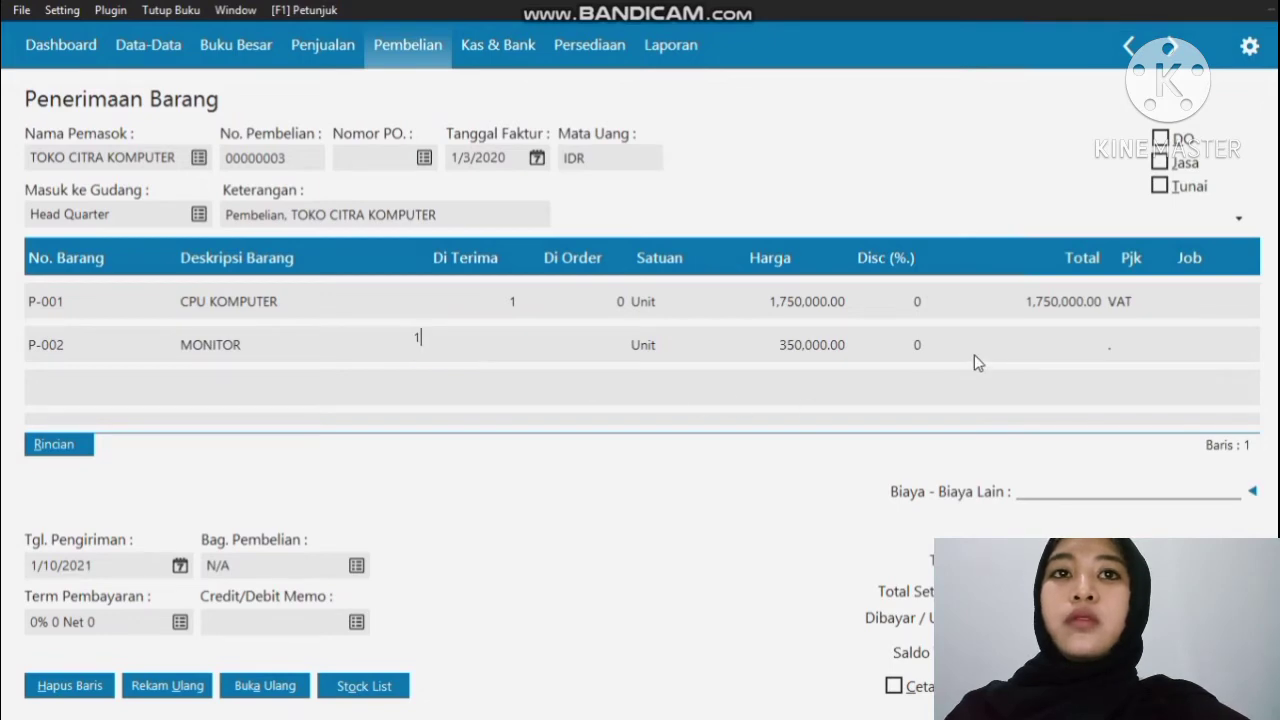
pyautogui.press('Return')
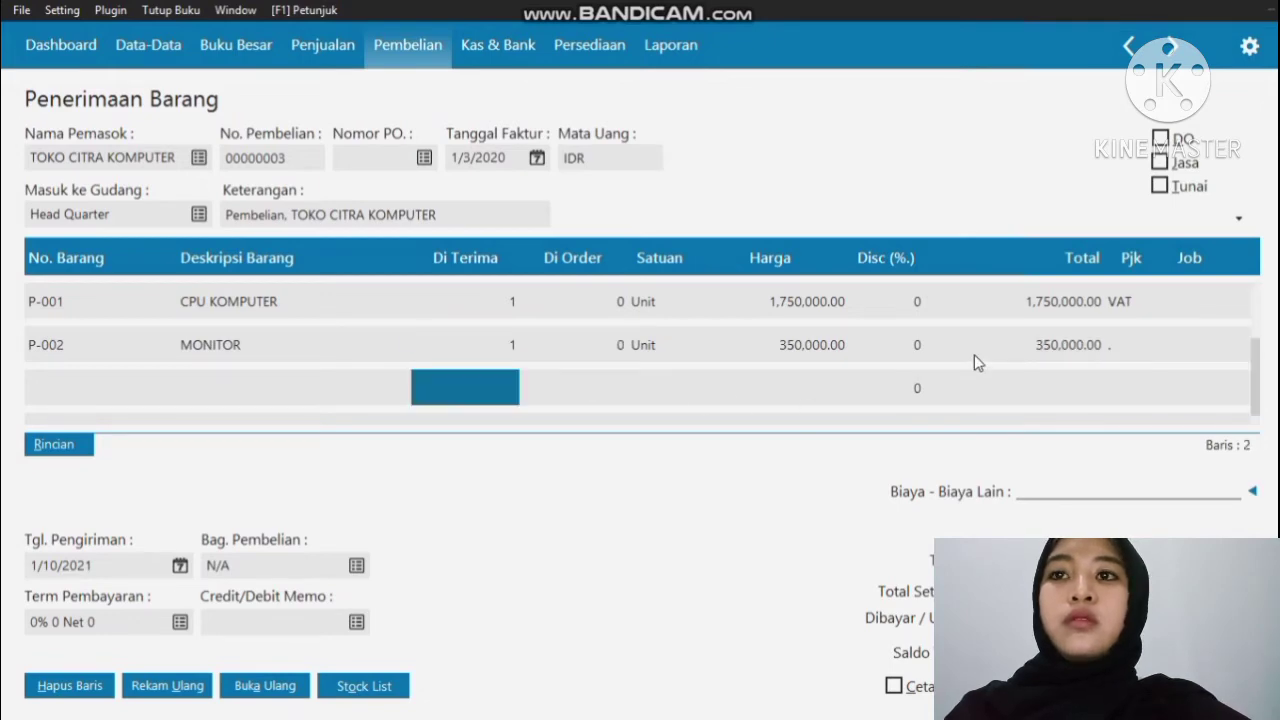
pyautogui.doubleClick(1117, 343)
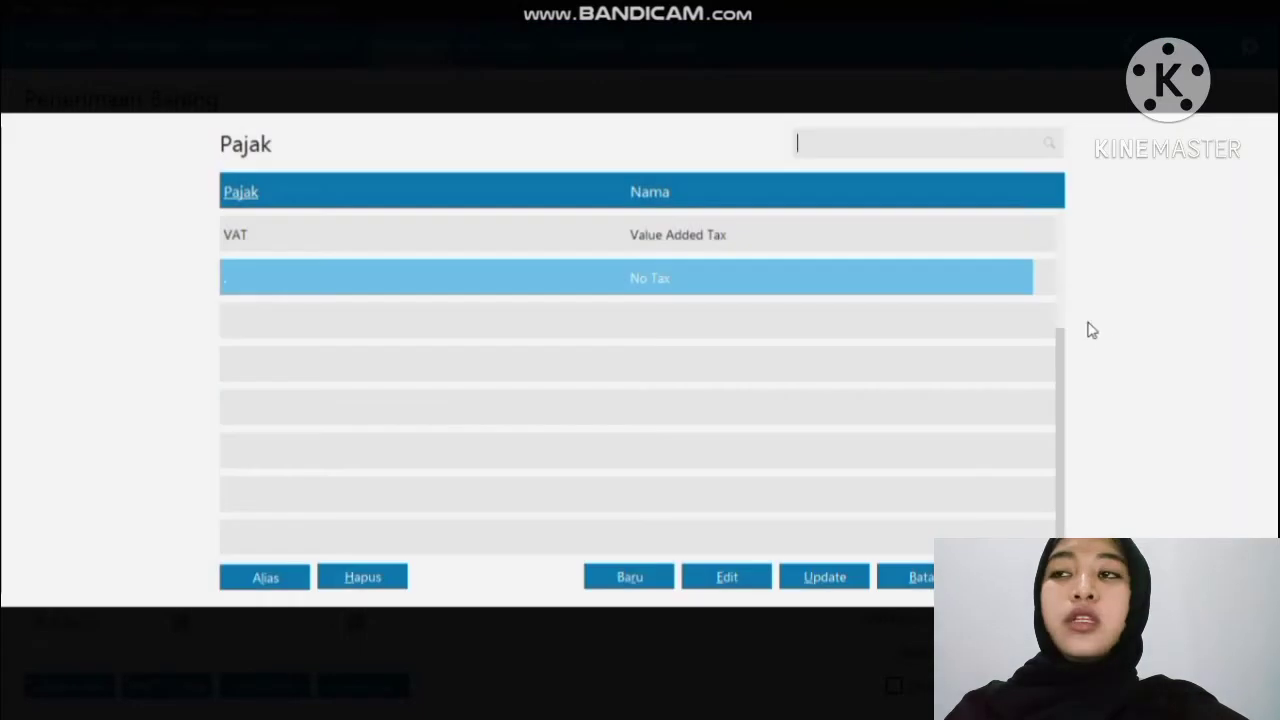
pyautogui.doubleClick(943, 232)
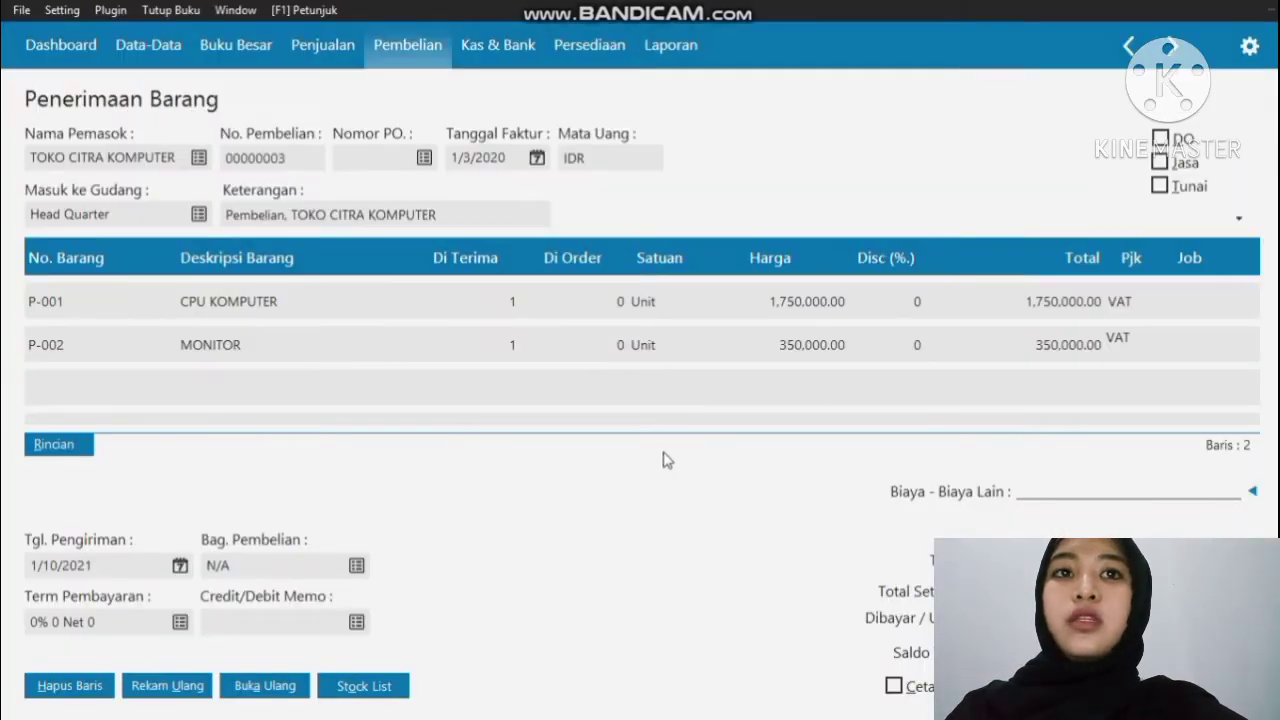
pyautogui.click(58, 389)
pyautogui.click(58, 389)
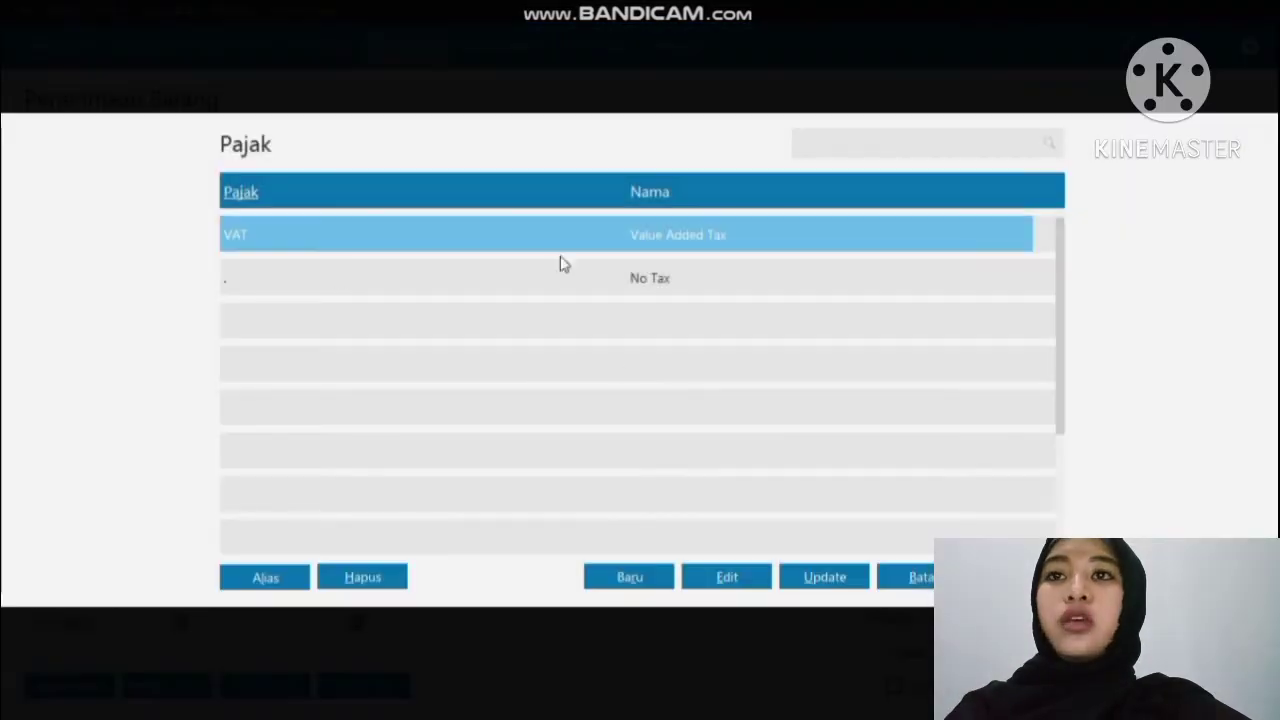
pyautogui.click(942, 577)
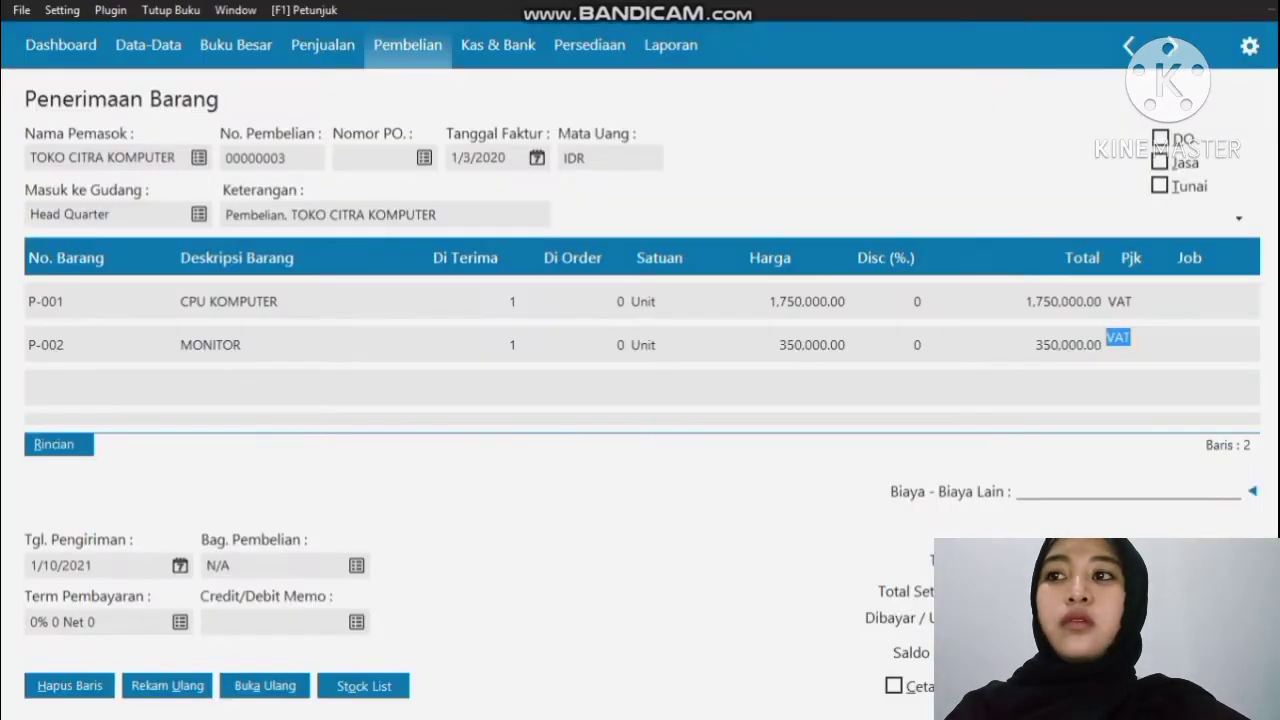
# Step: Add item P-003 PRINTER on the third line with a Di Terima quantity of 2
pyautogui.press('Down')
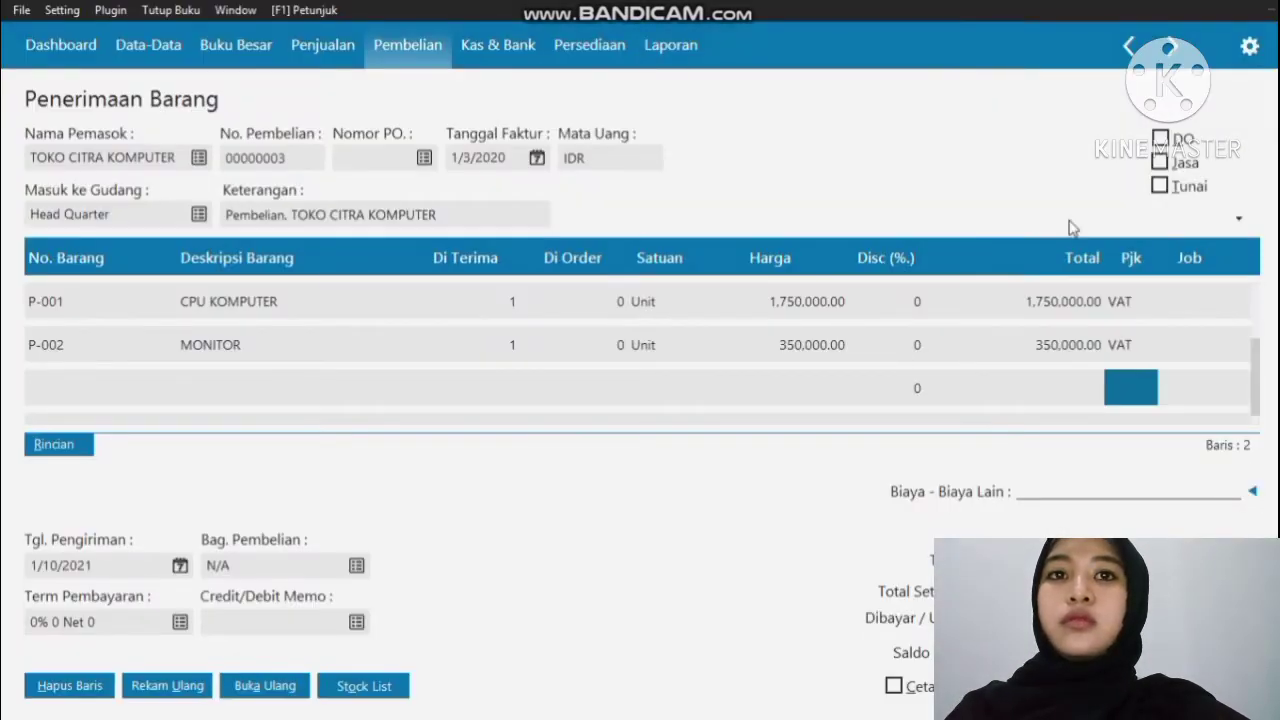
pyautogui.press('Left')
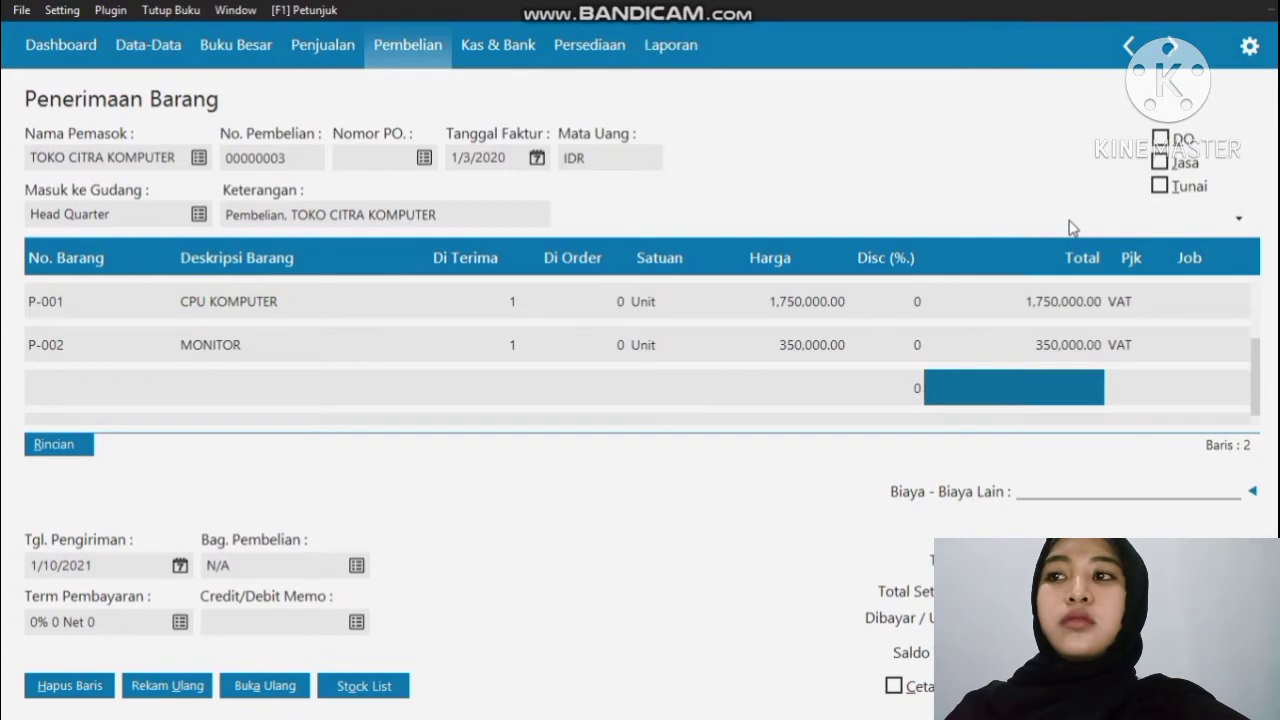
pyautogui.doubleClick(71, 379)
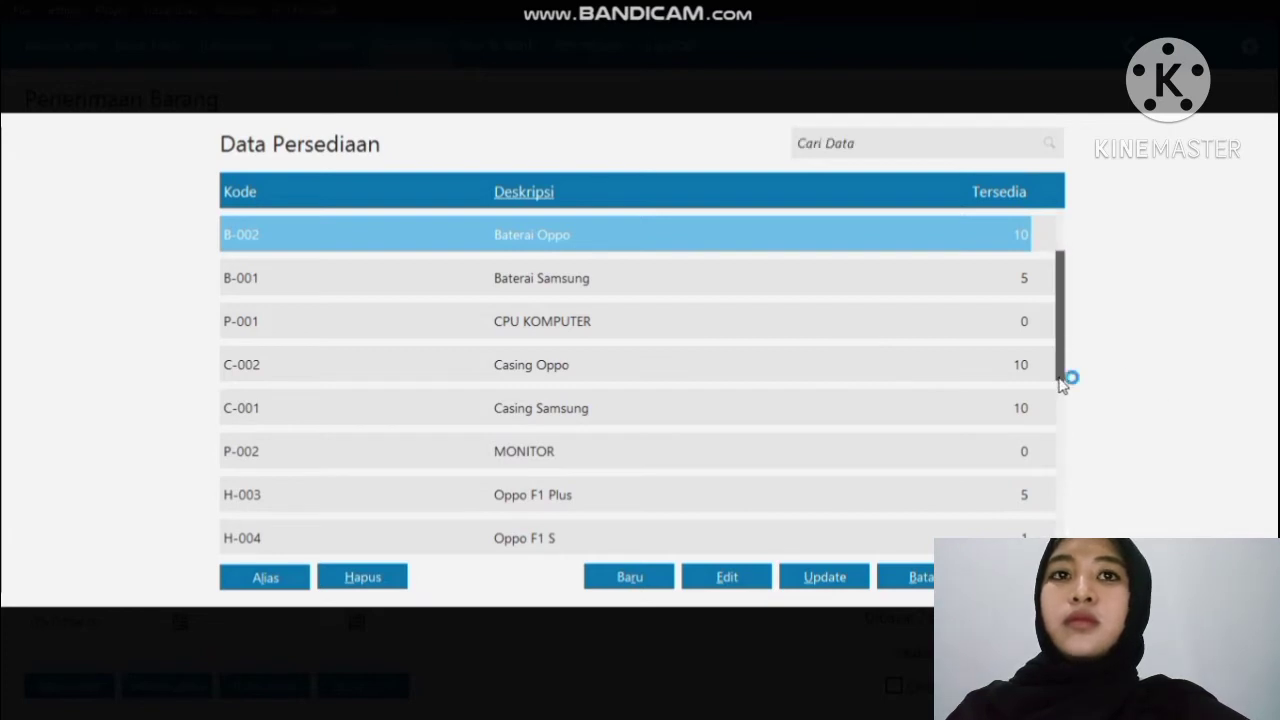
pyautogui.moveTo(1059, 378); pyautogui.dragTo(1063, 430)
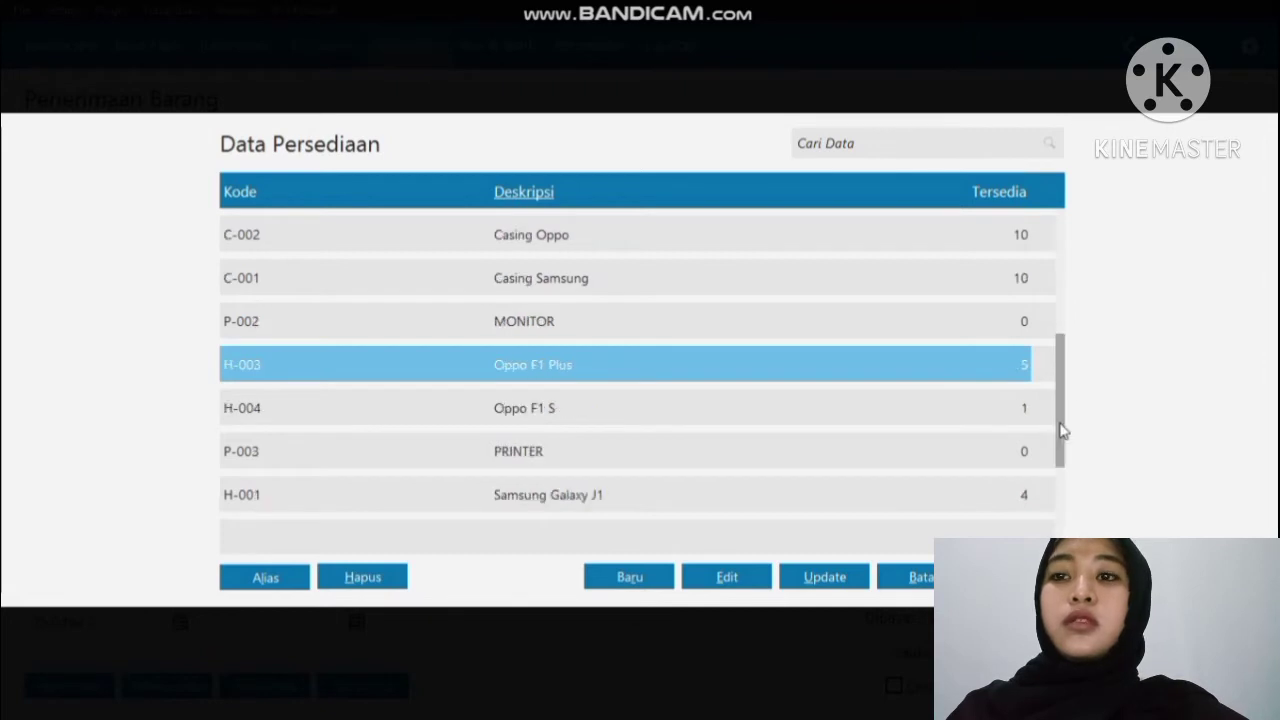
pyautogui.doubleClick(837, 455)
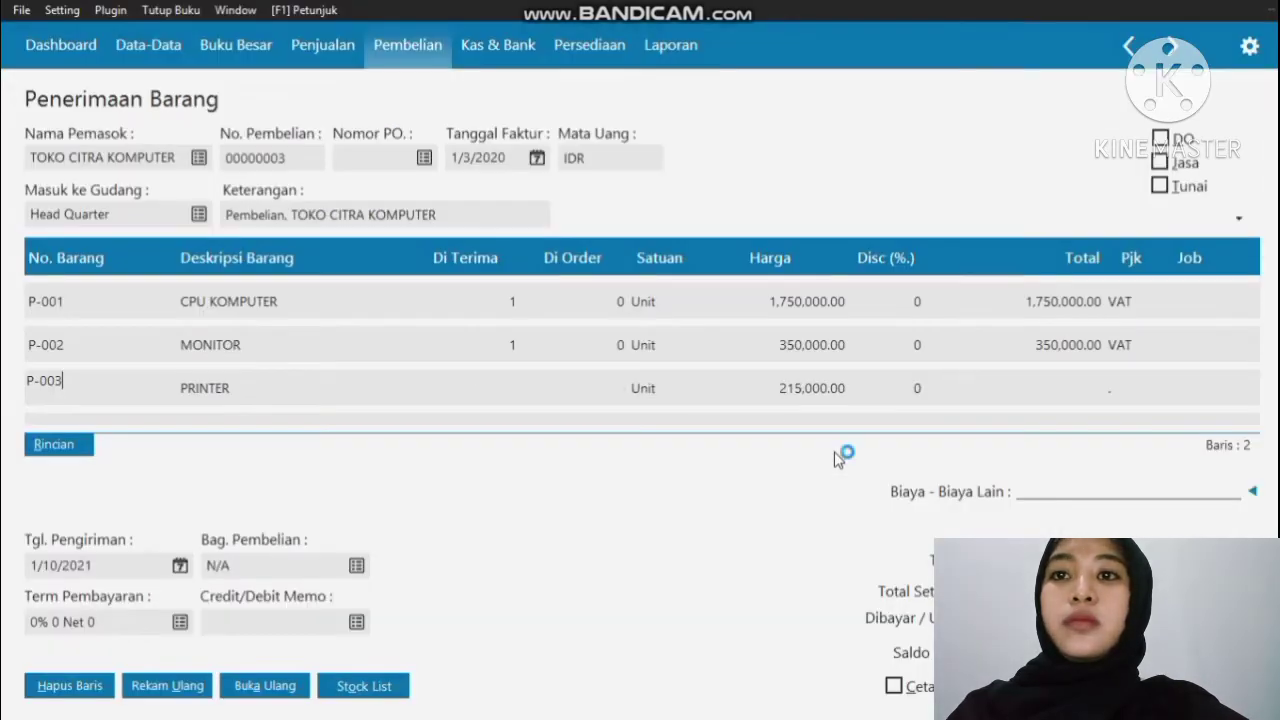
pyautogui.click(492, 396)
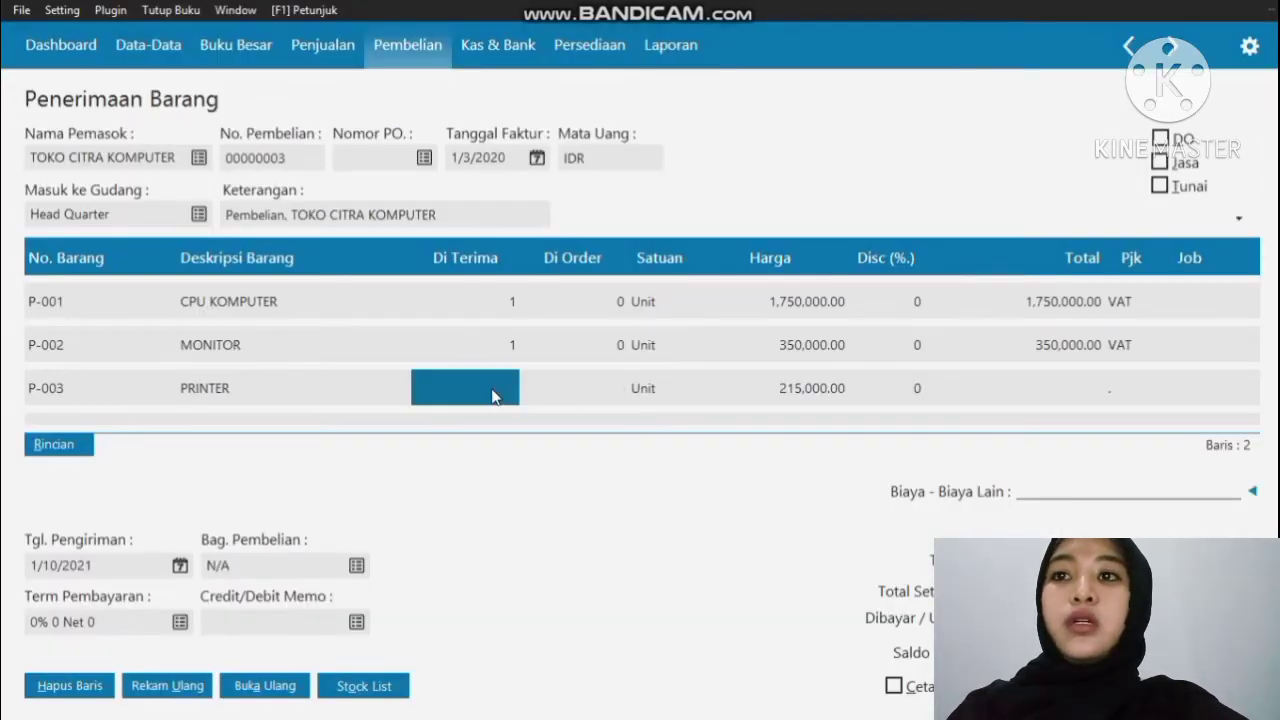
pyautogui.click(492, 396)
pyautogui.write('2')
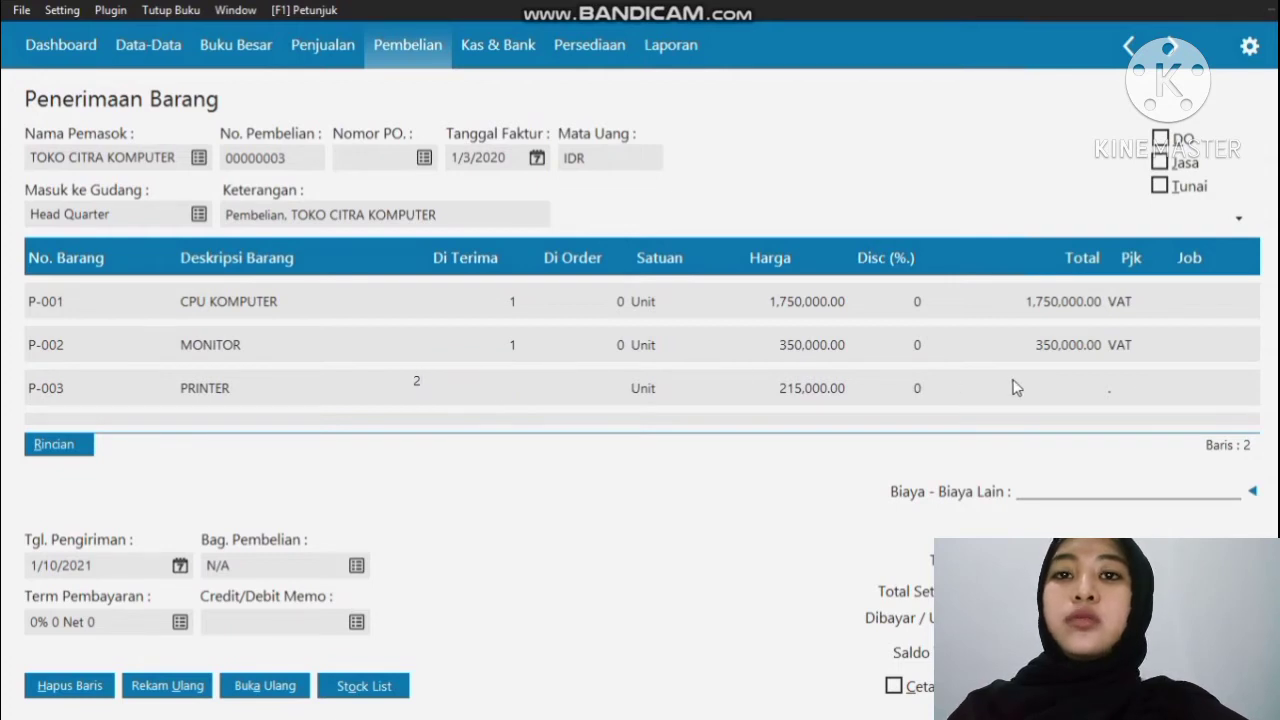
pyautogui.press('Return')
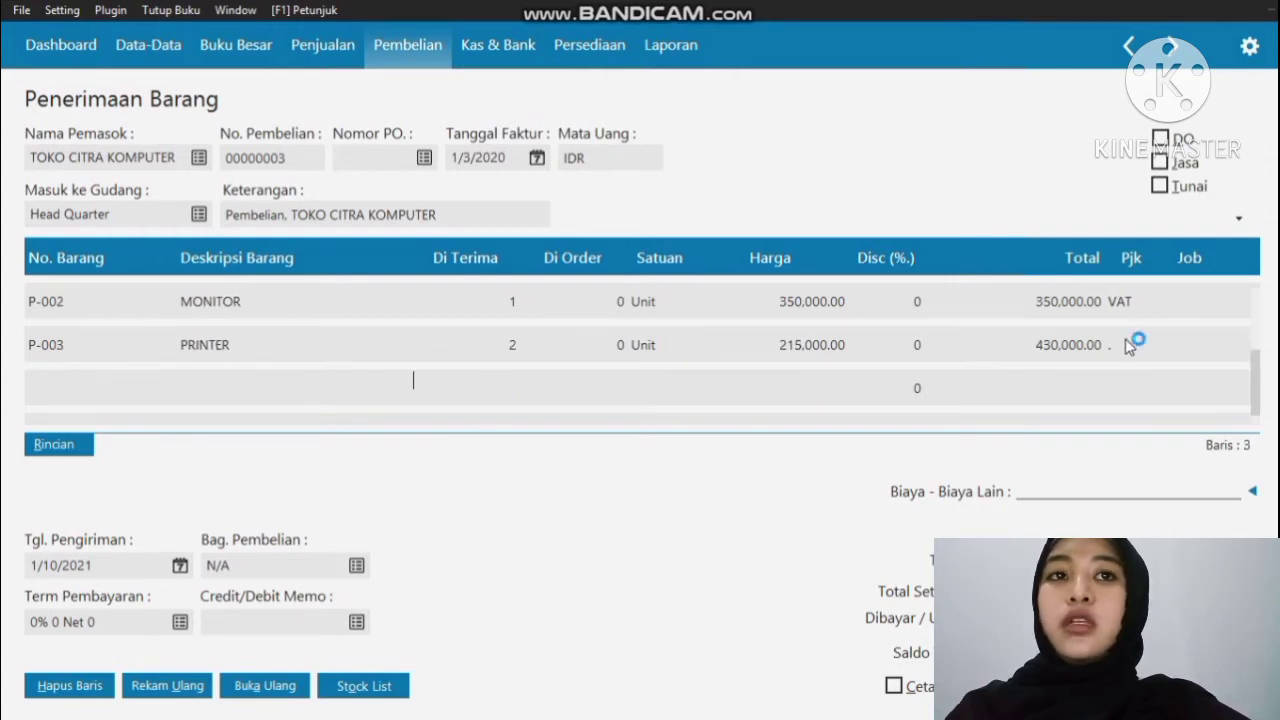
# Step: Set the PRINTER line's tax to VAT and record the goods receipt
pyautogui.click(1130, 346)
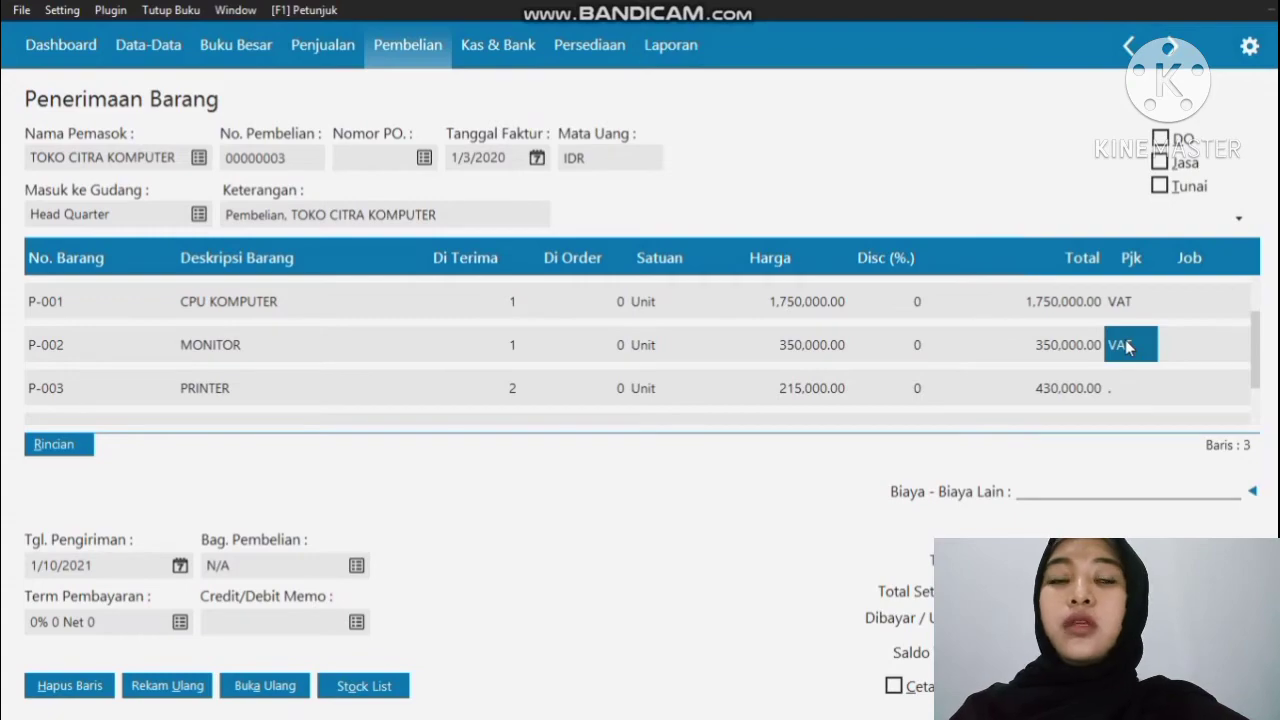
pyautogui.click(1145, 385)
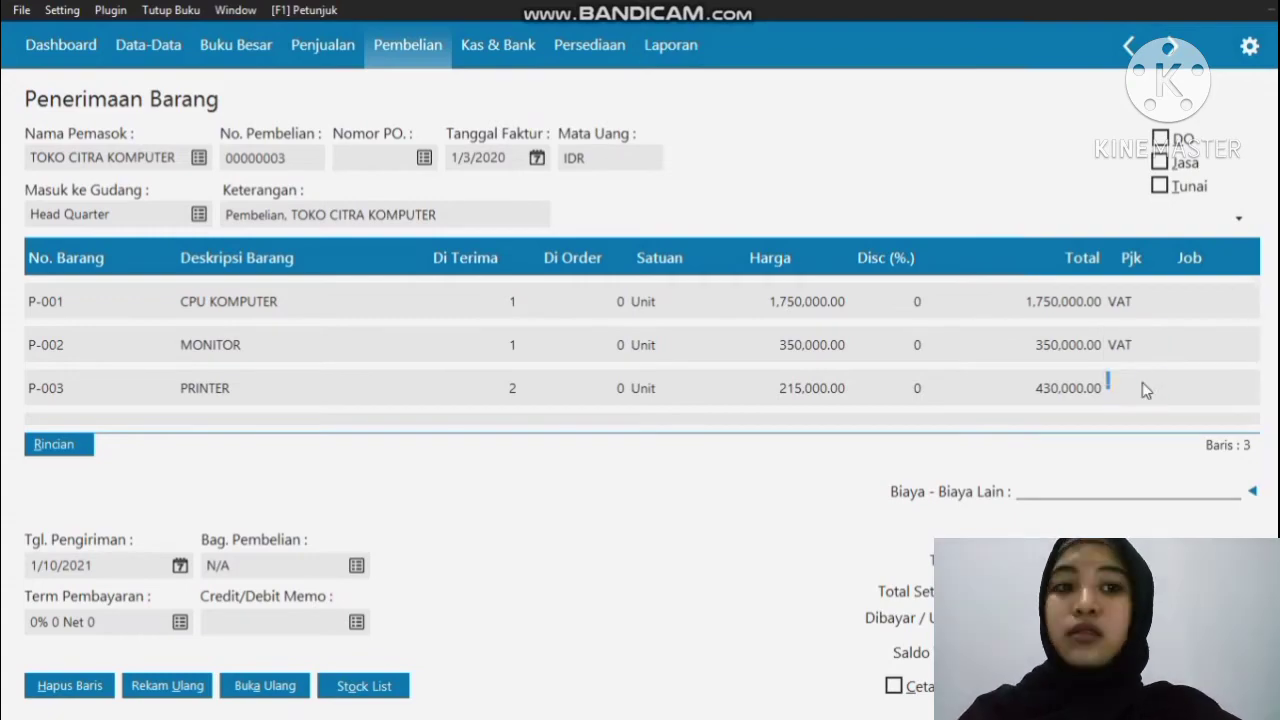
pyautogui.doubleClick(1145, 388)
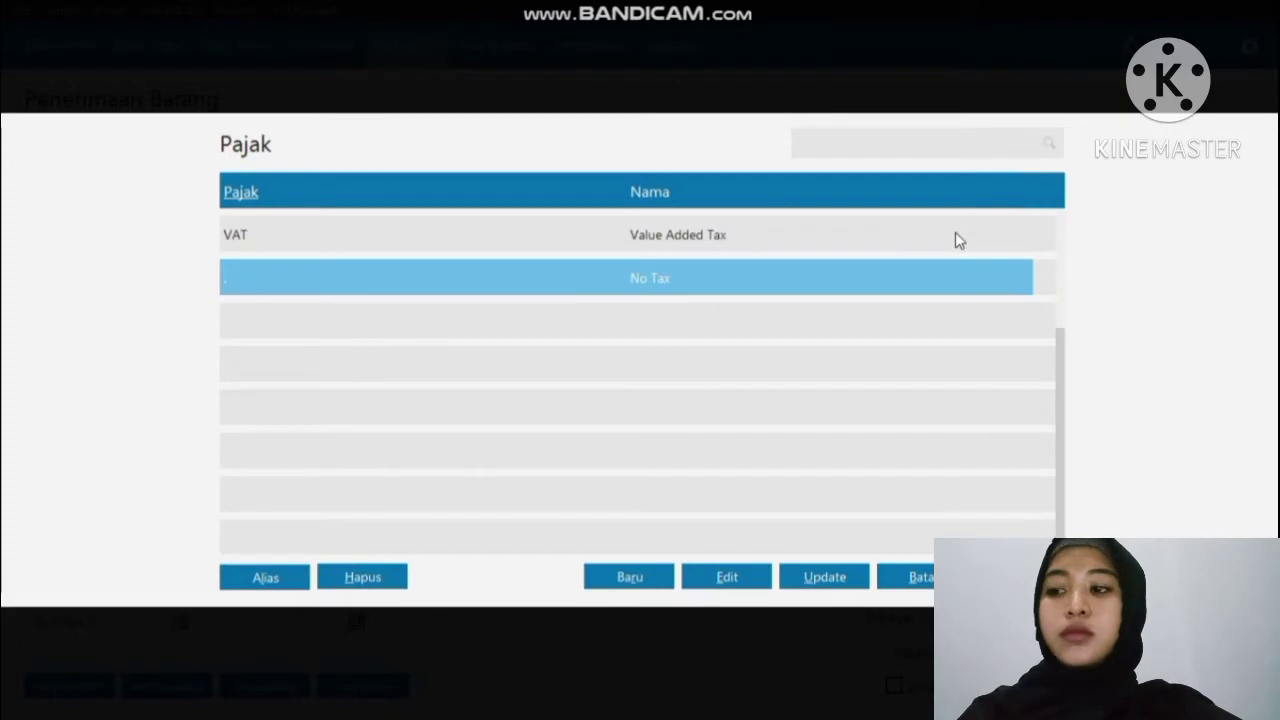
pyautogui.click(957, 237)
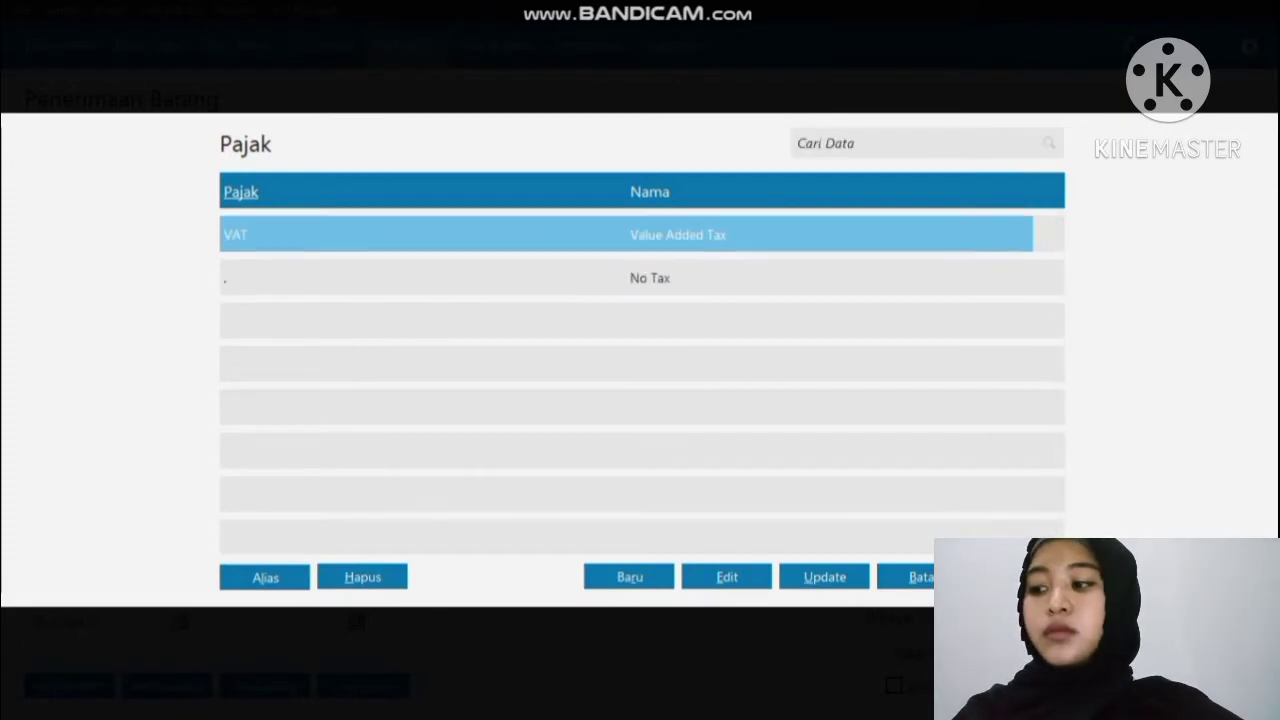
pyautogui.press('Return')
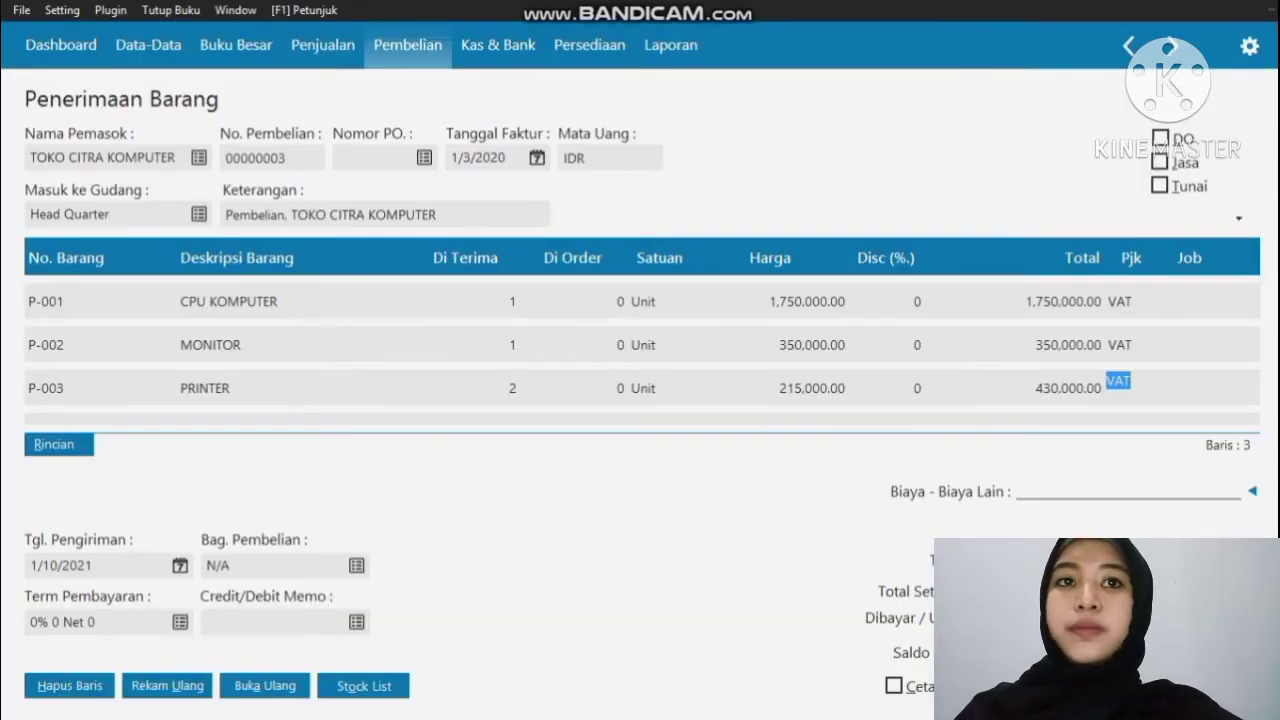
pyautogui.click(1211, 686)
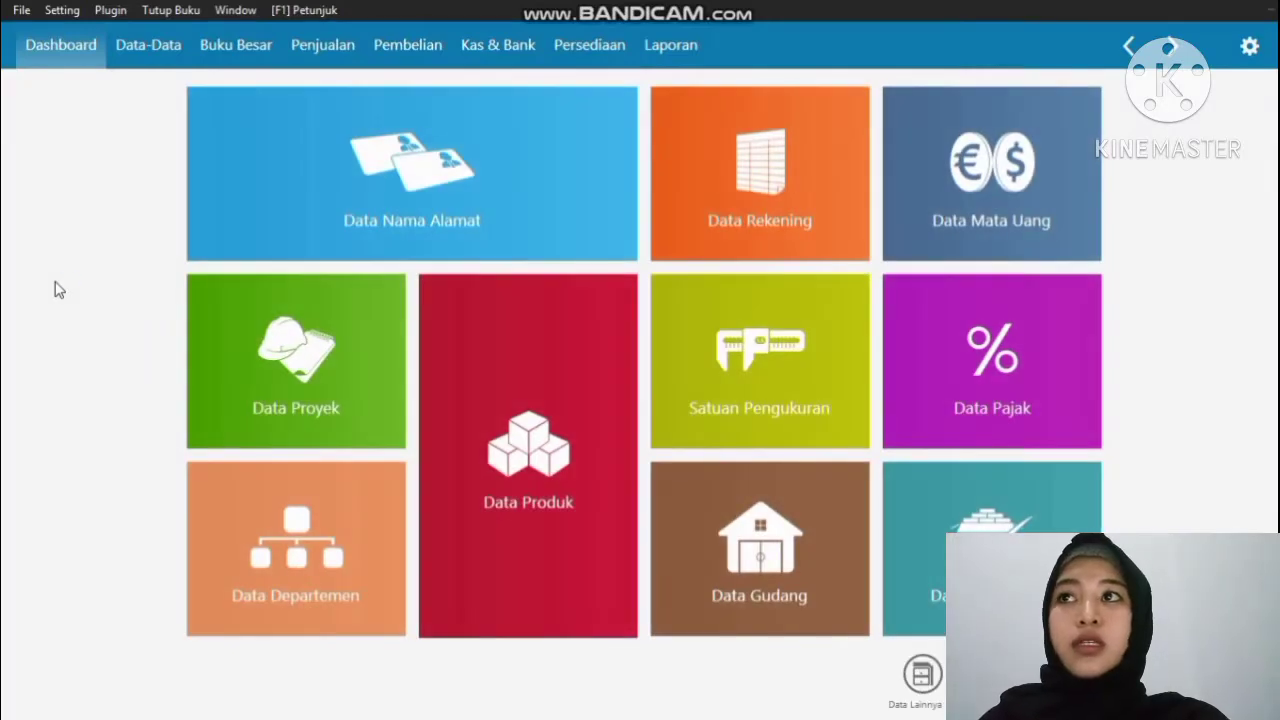
# Step: Create a new goods receipt (Penerimaan Barang) with TOKO SEMANGAT as the supplier
pyautogui.click(384, 47)
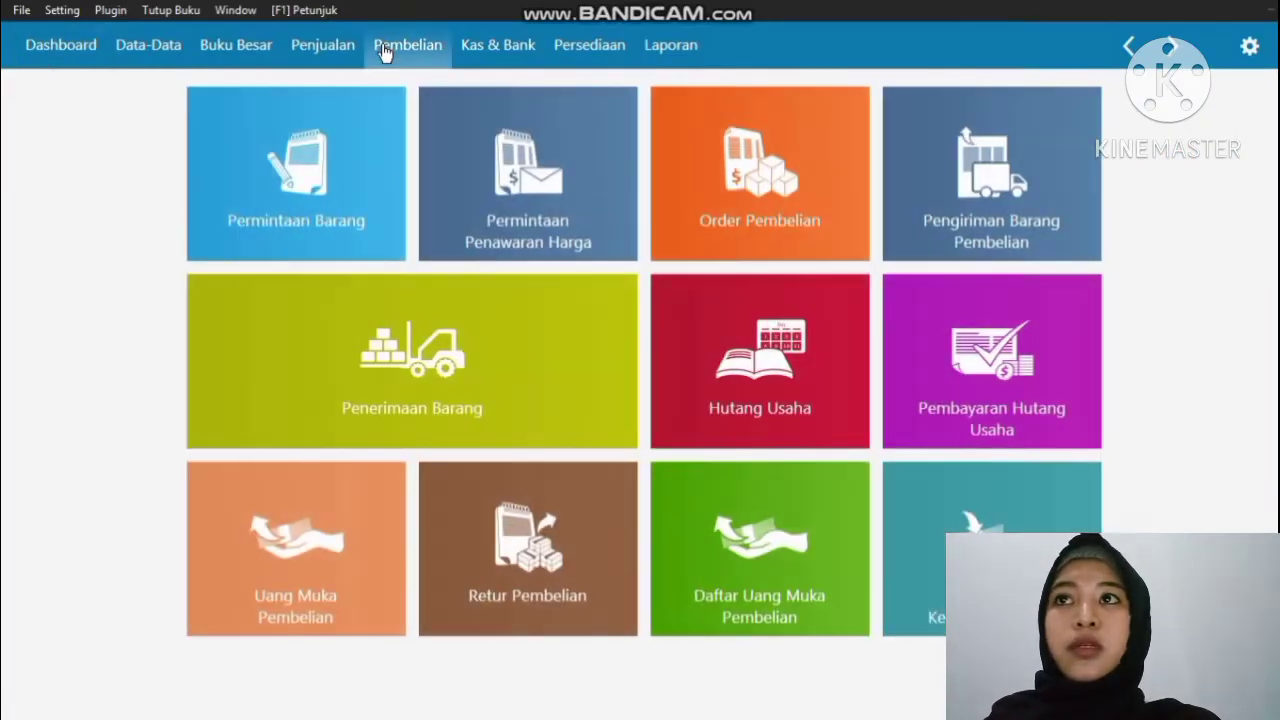
pyautogui.moveTo(306, 423)
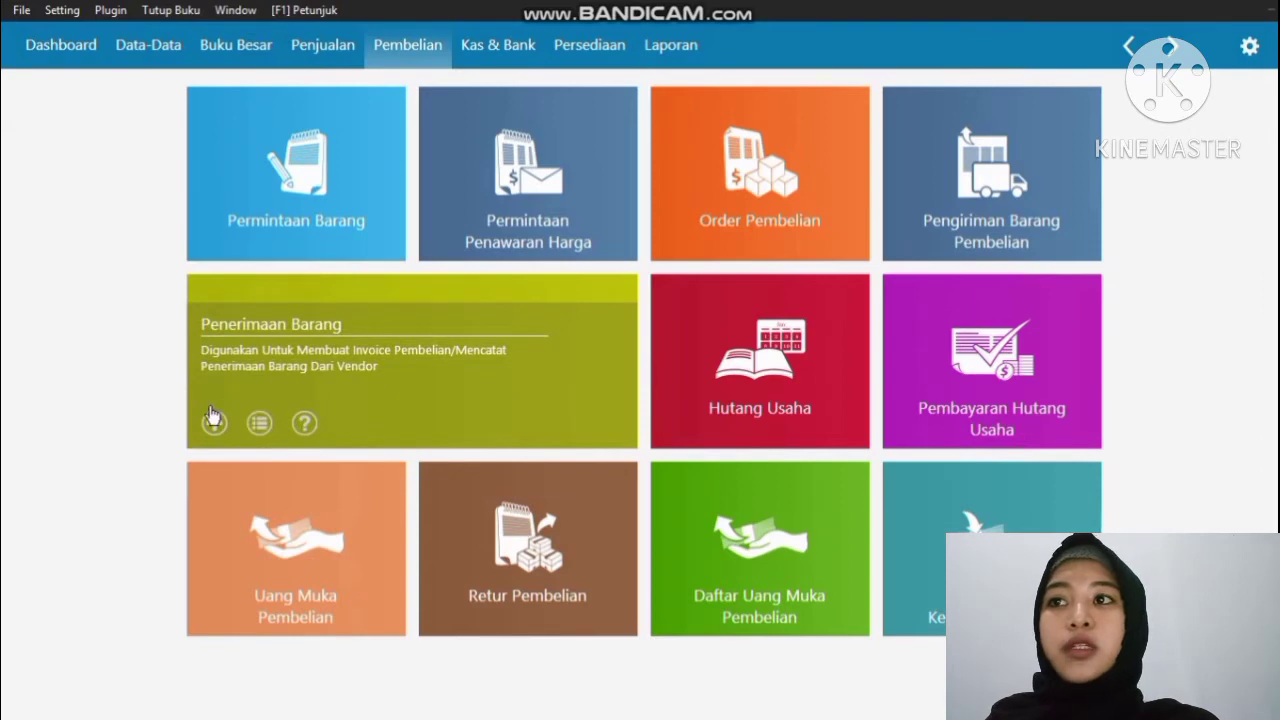
pyautogui.click(229, 316)
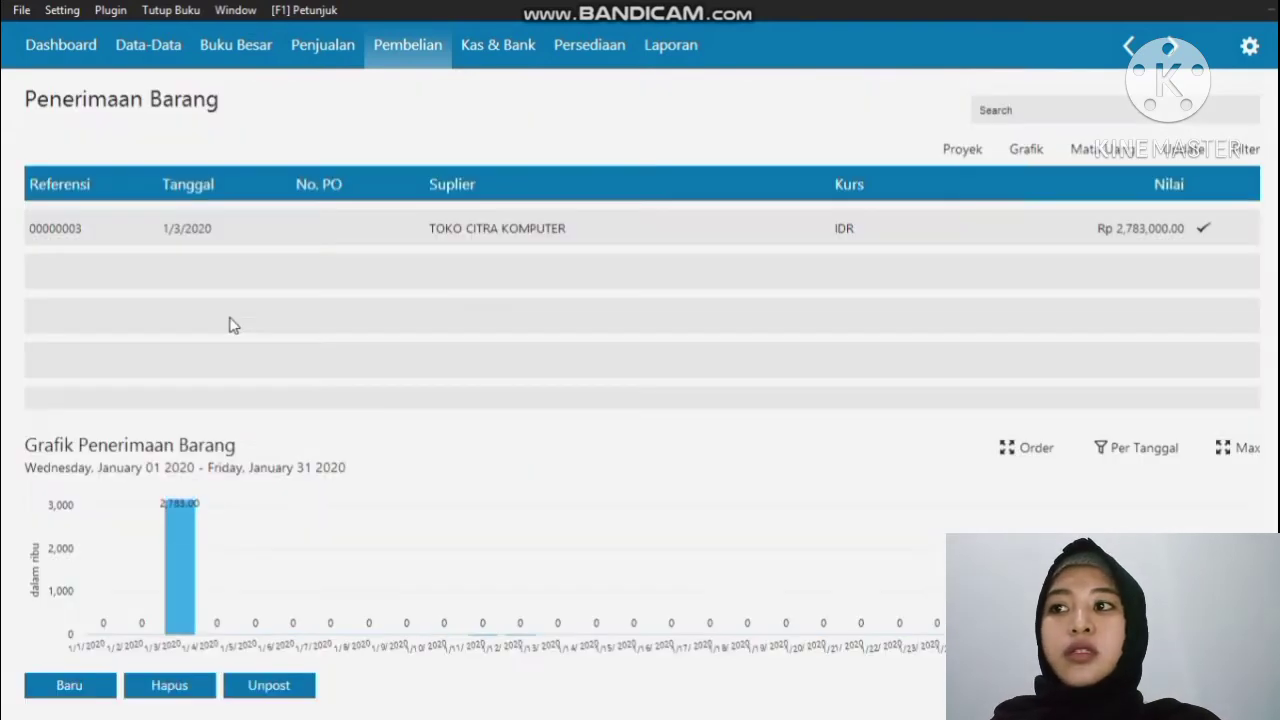
pyautogui.click(61, 690)
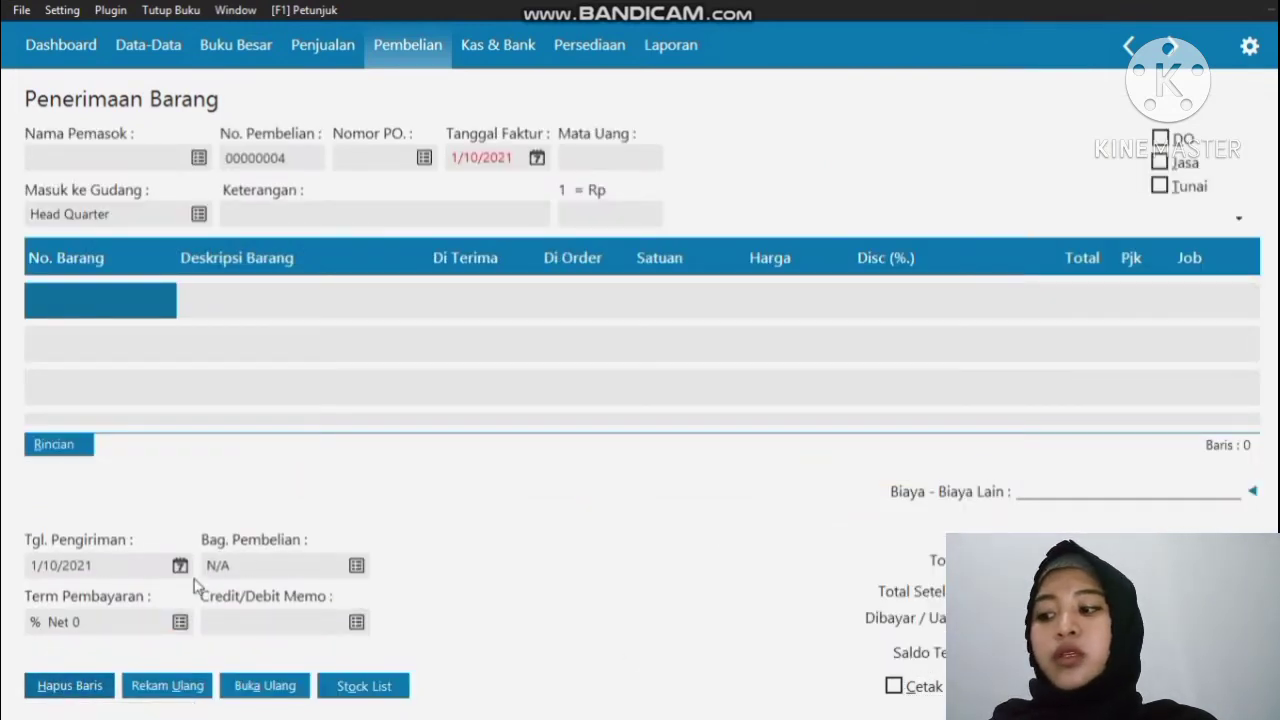
pyautogui.click(200, 159)
pyautogui.doubleClick(507, 277)
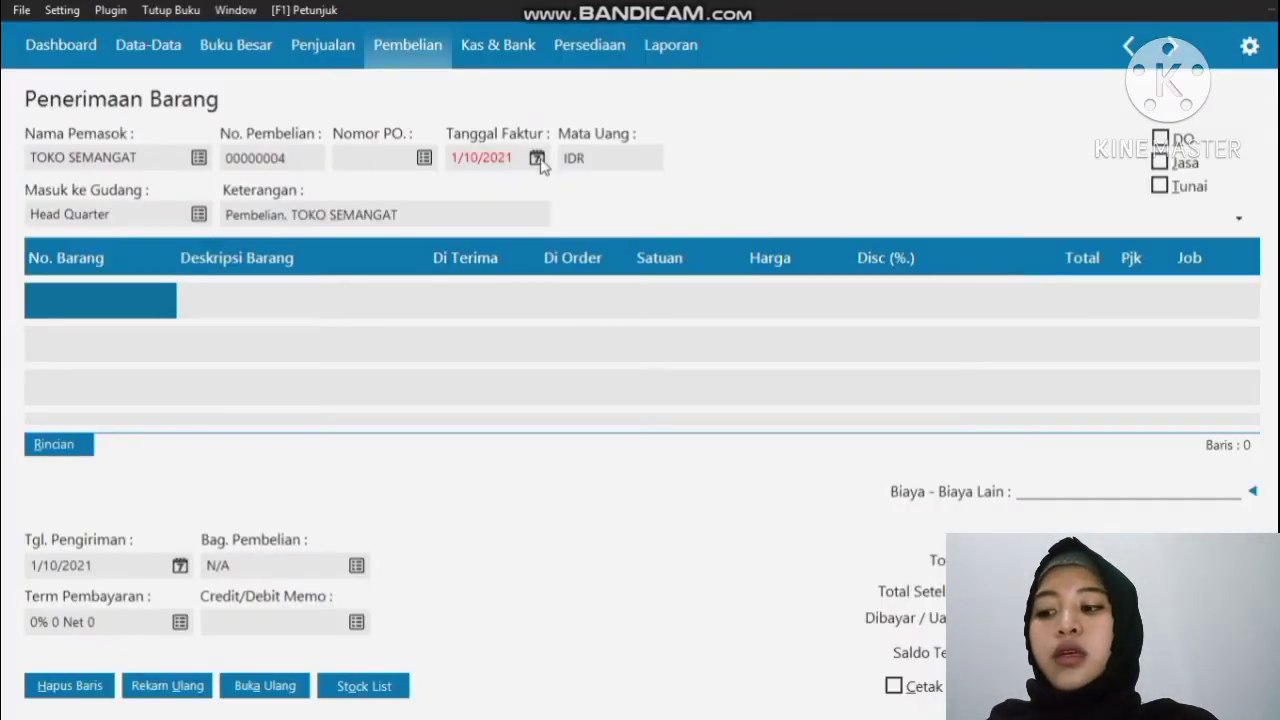
# Step: Set the goods receipt's invoice date (Tanggal Faktur) to 1/3/2020
pyautogui.click(539, 161)
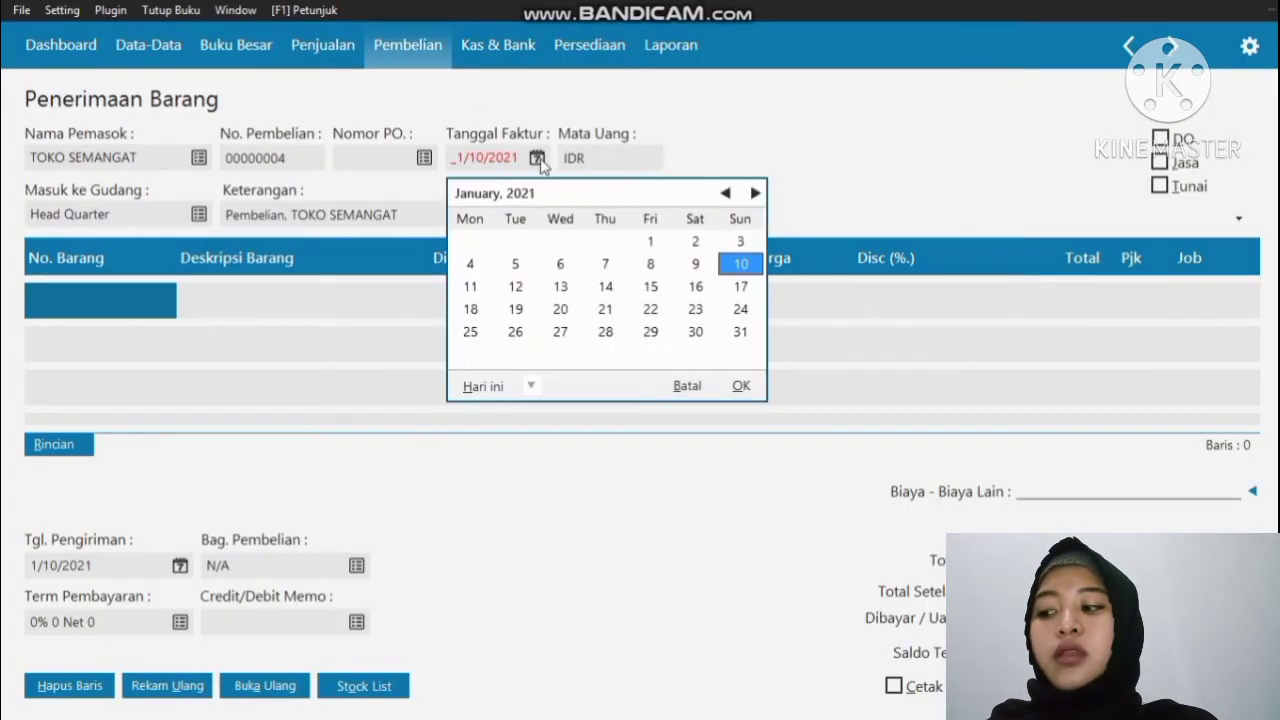
pyautogui.click(528, 387)
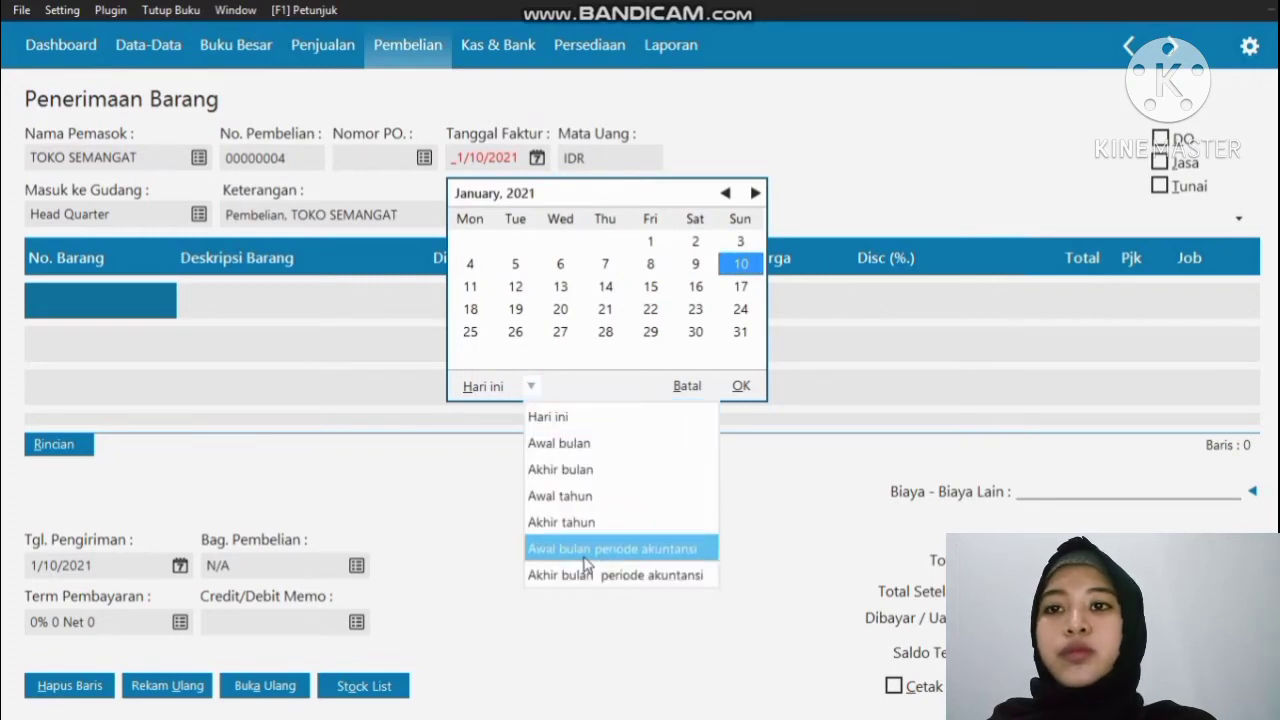
pyautogui.click(586, 548)
pyautogui.click(650, 241)
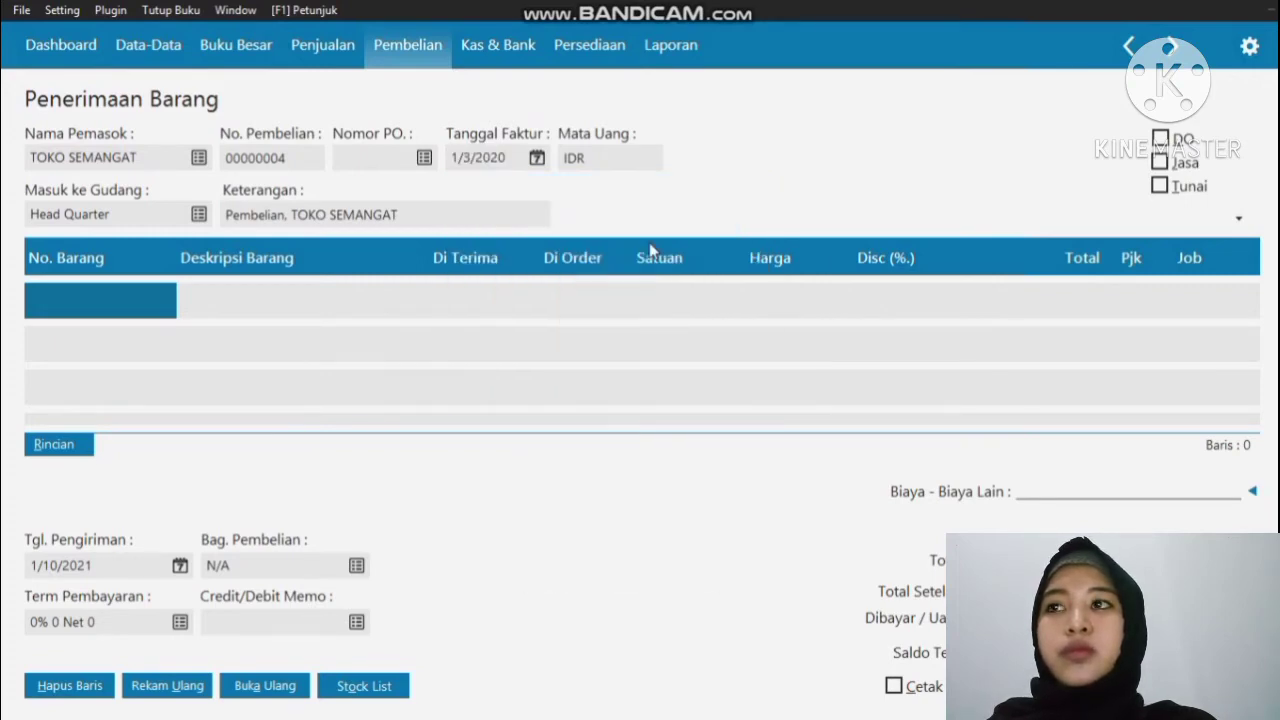
# Step: Add item B-001 Baterai Samsung on the first line with a Di Terima quantity of 10
pyautogui.doubleClick(99, 298)
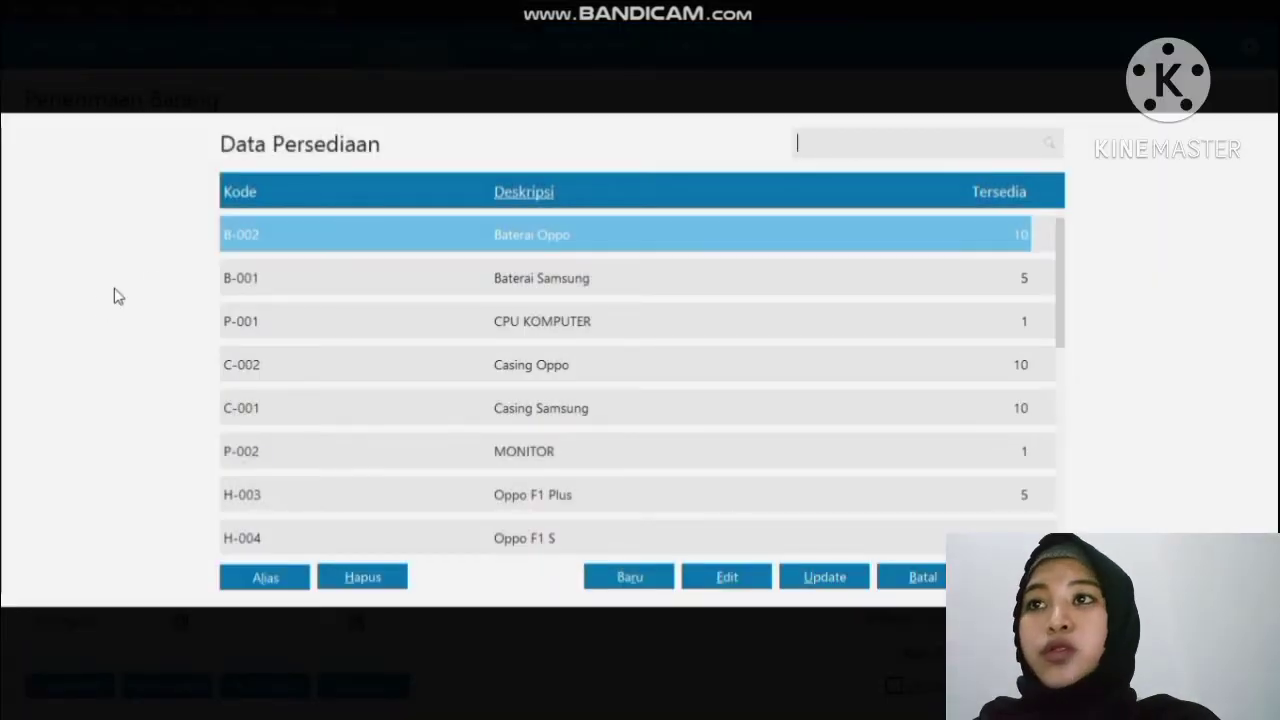
pyautogui.click(365, 283)
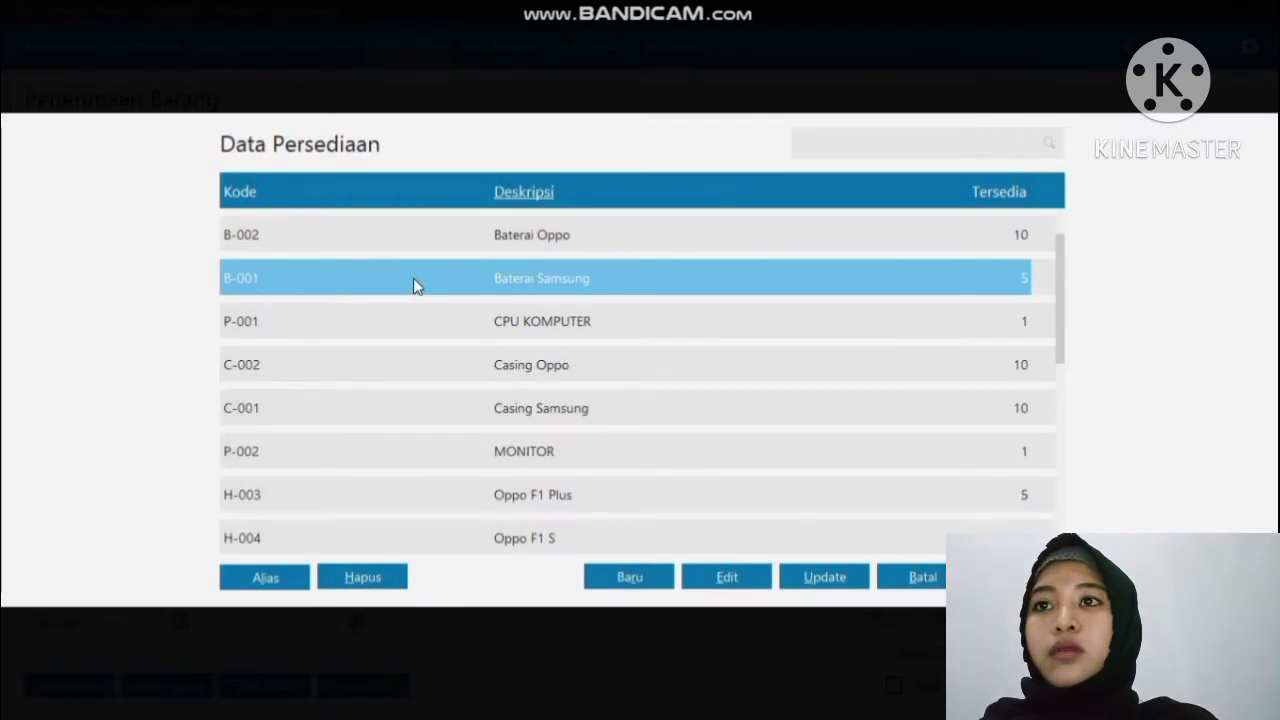
pyautogui.doubleClick(414, 281)
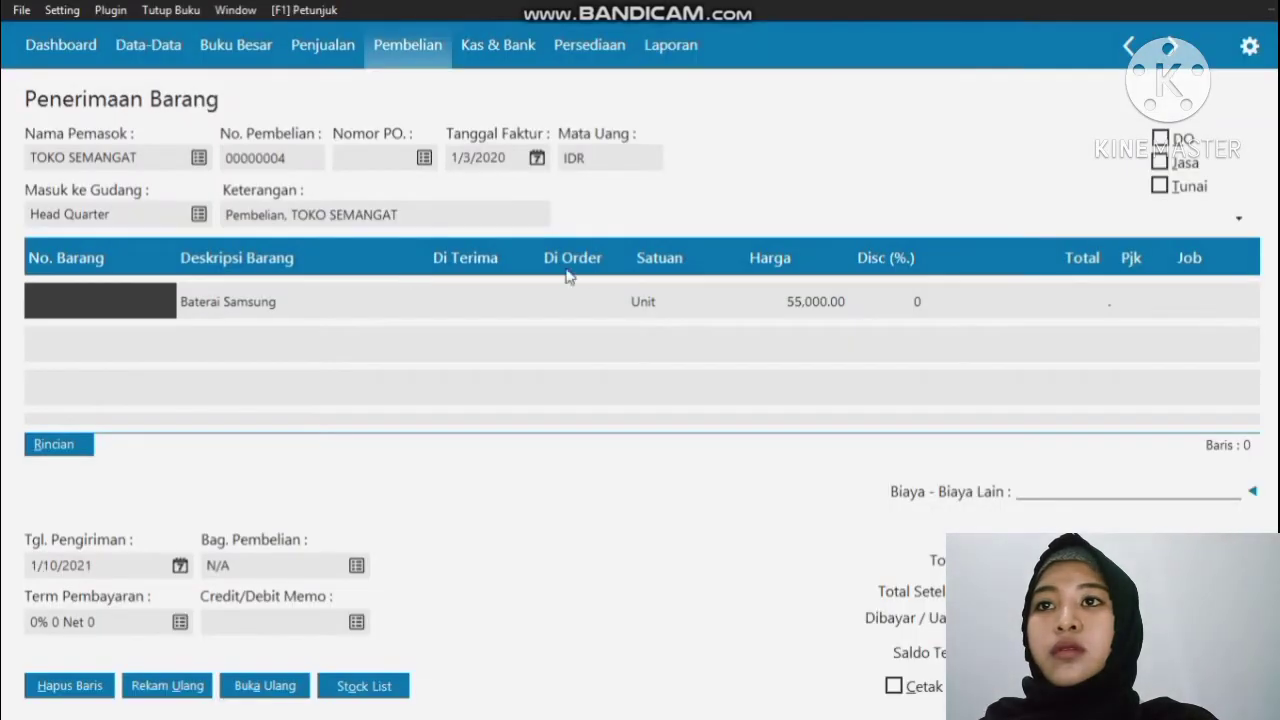
pyautogui.click(471, 311)
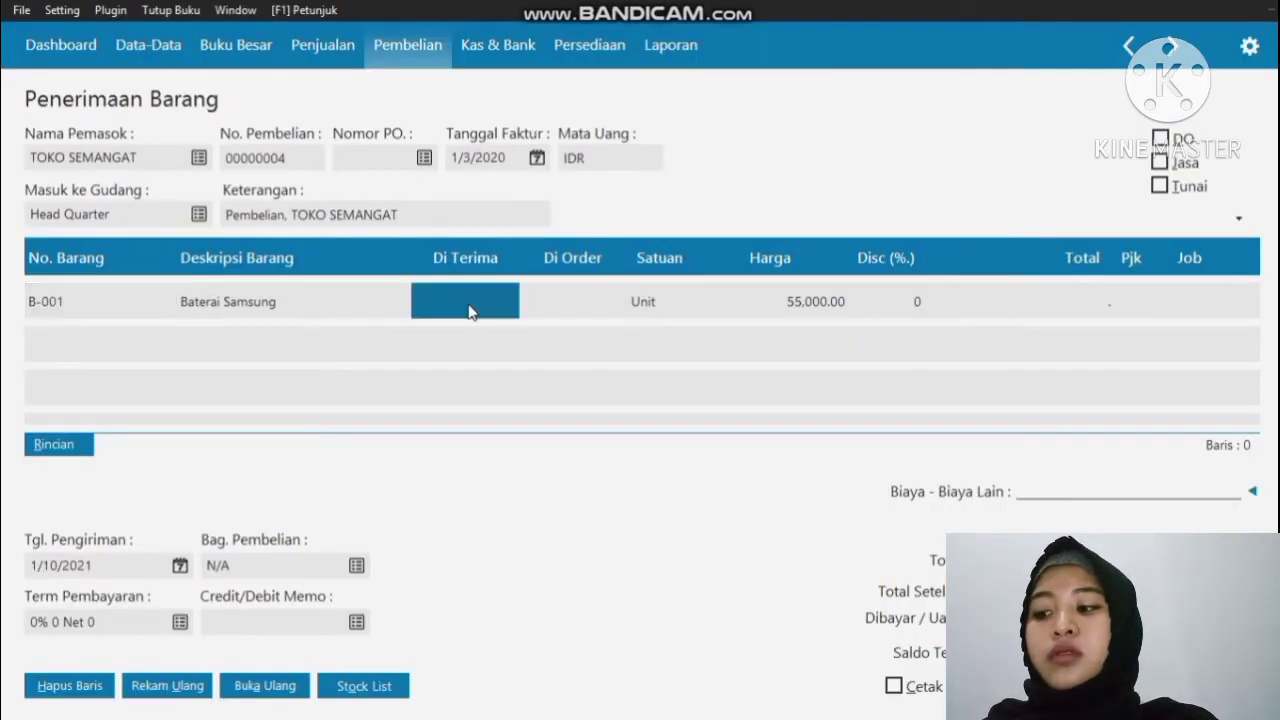
pyautogui.write('10')
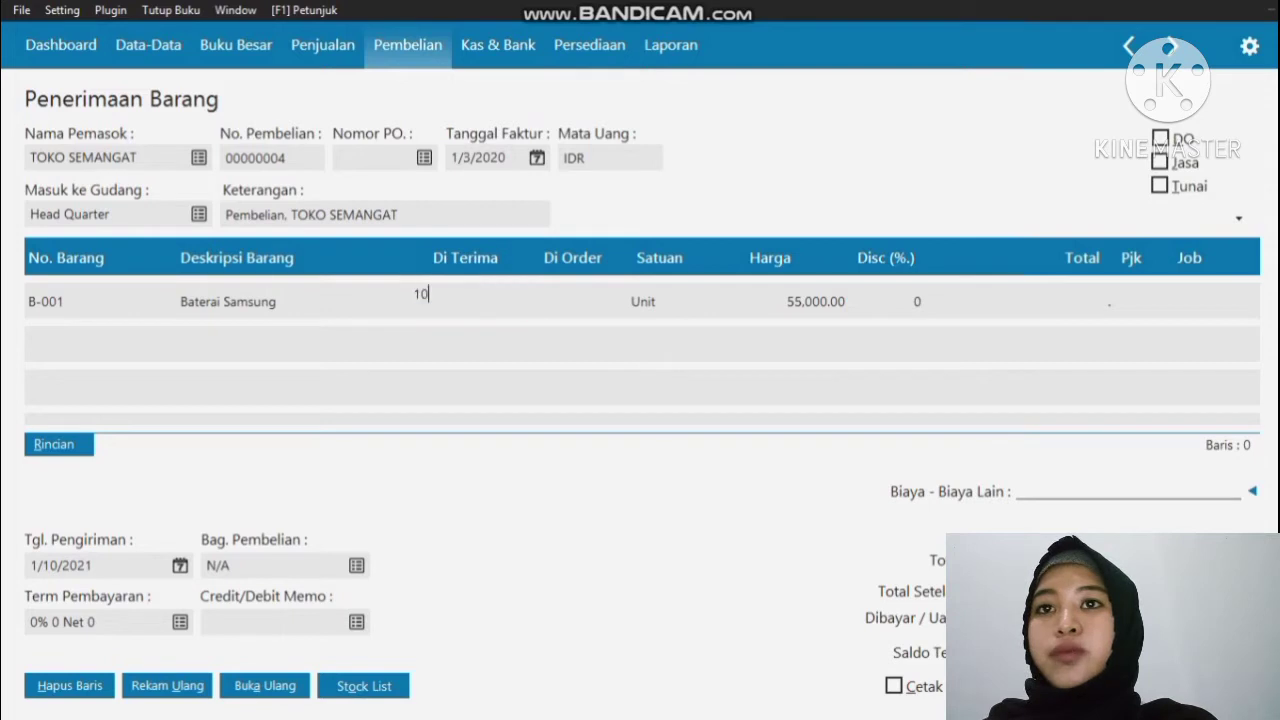
pyautogui.click(774, 302)
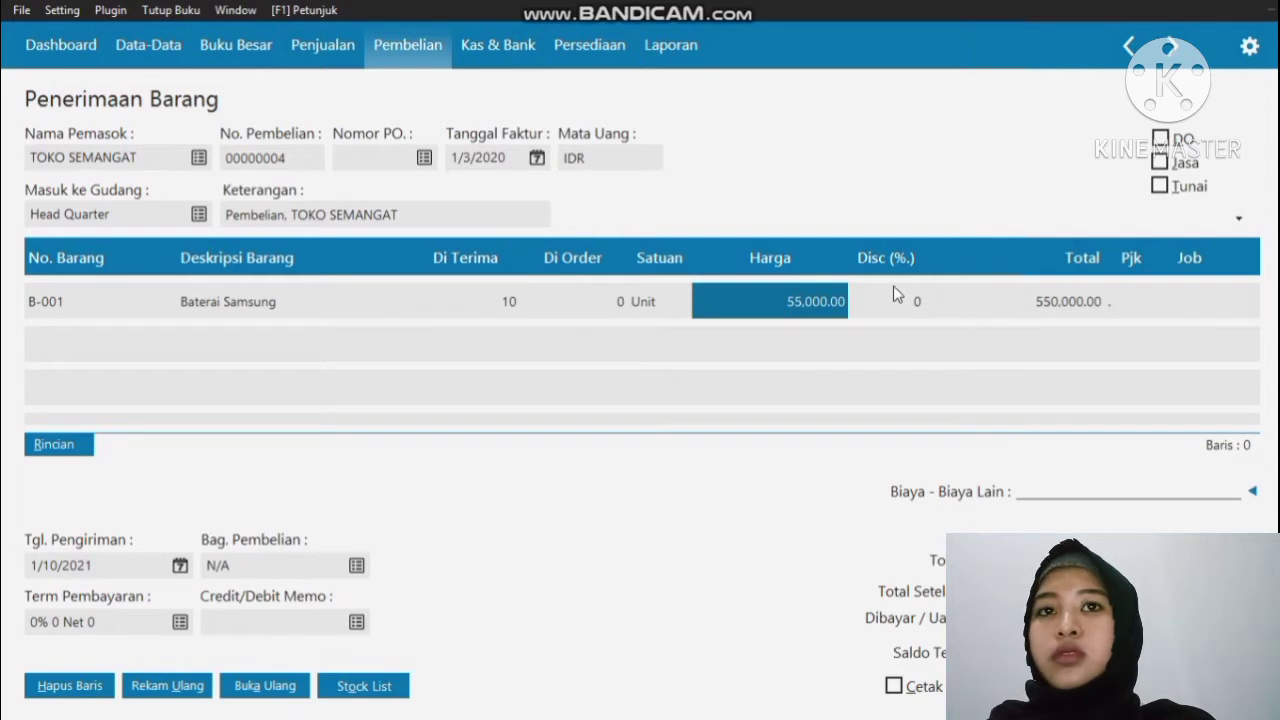
# Step: Add item B-002 Baterai Oppo on the second line with a Di Terima quantity of 5
pyautogui.press('Down')
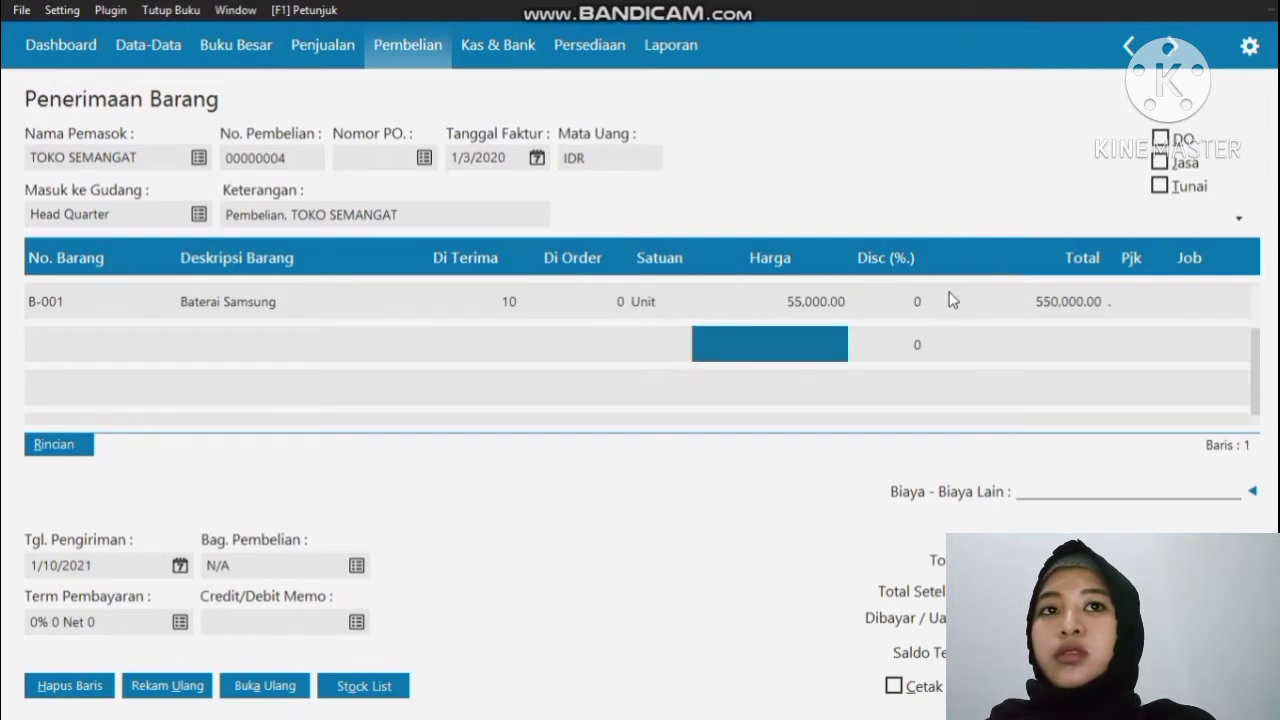
pyautogui.press('Left')
pyautogui.press('Left')
pyautogui.press('Left')
pyautogui.press('Left')
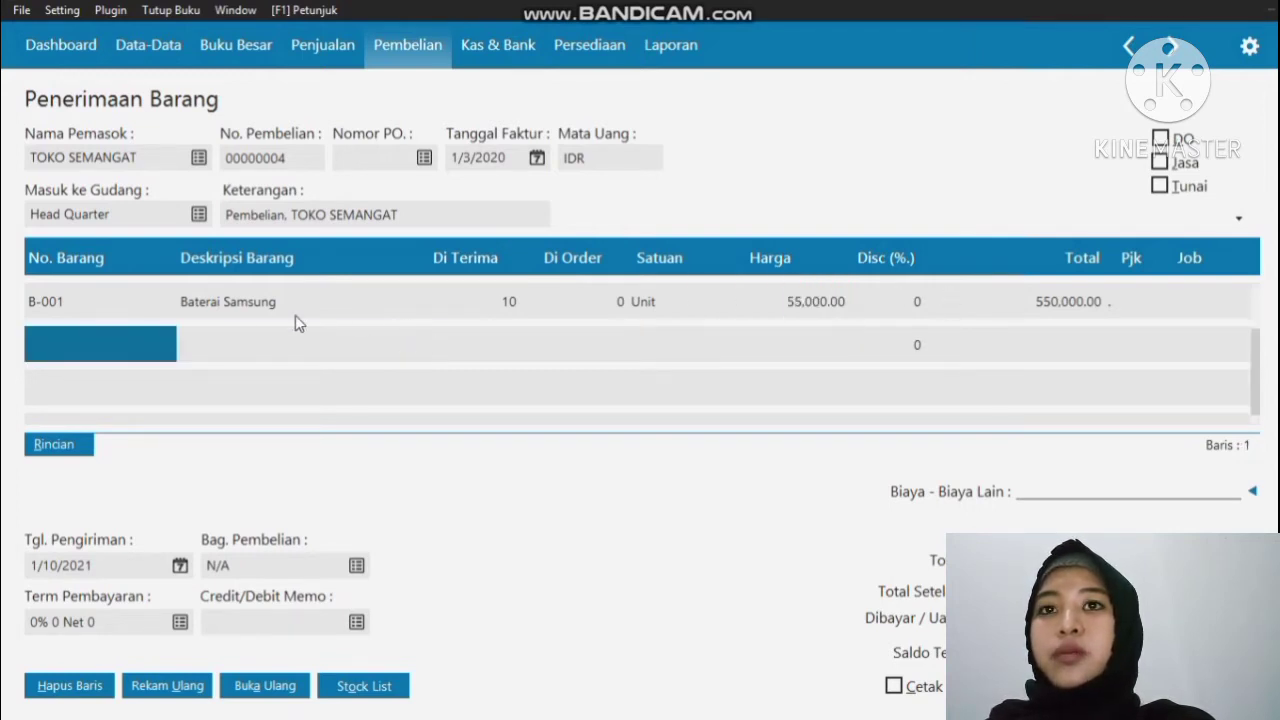
pyautogui.click(155, 343)
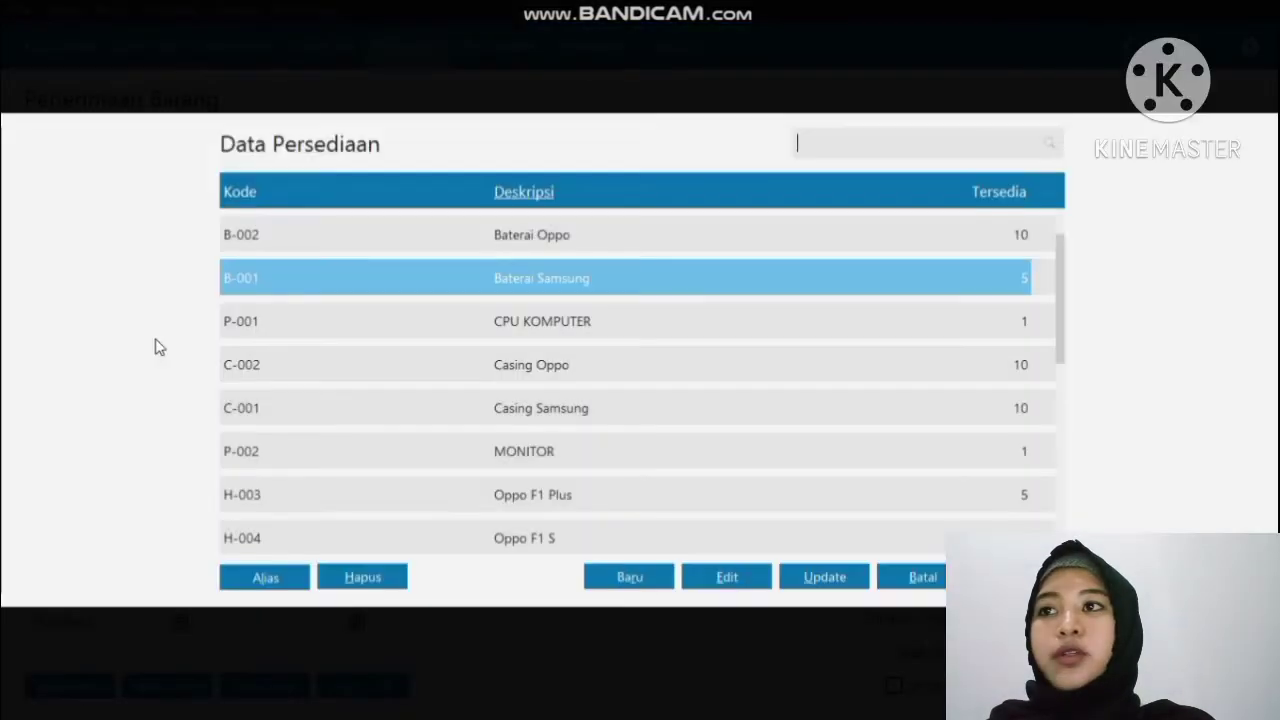
pyautogui.click(349, 244)
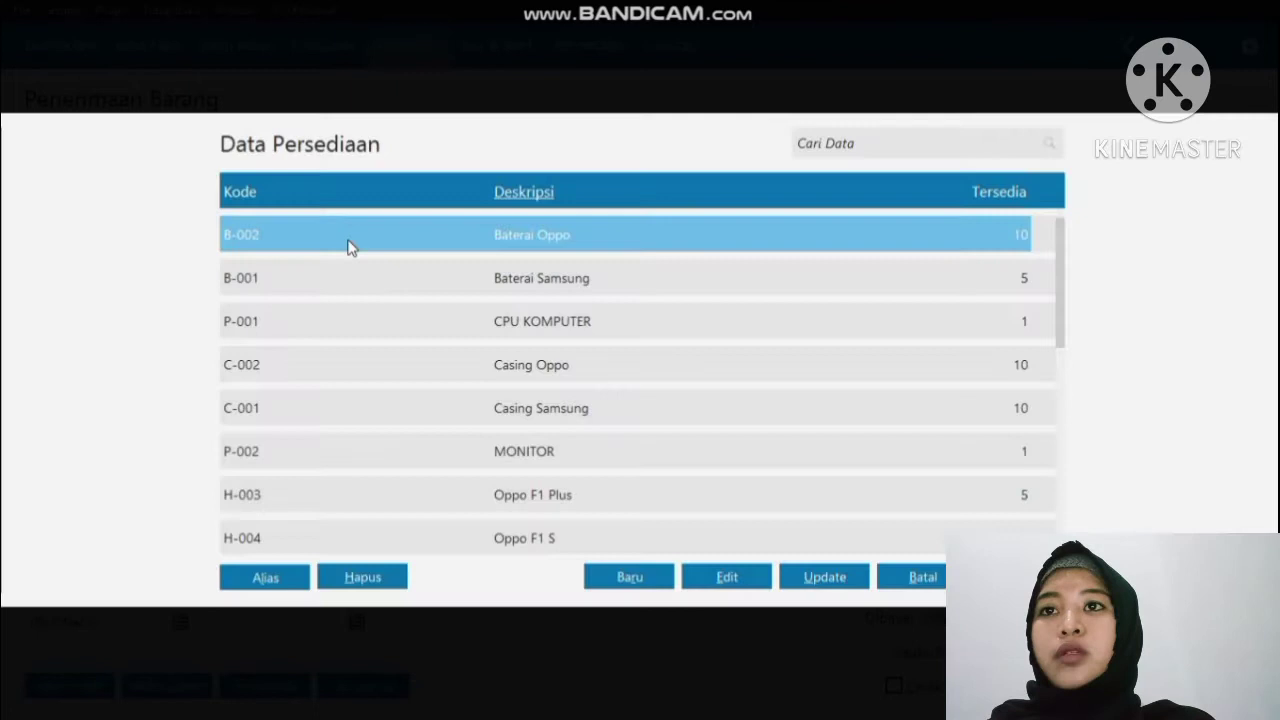
pyautogui.doubleClick(349, 244)
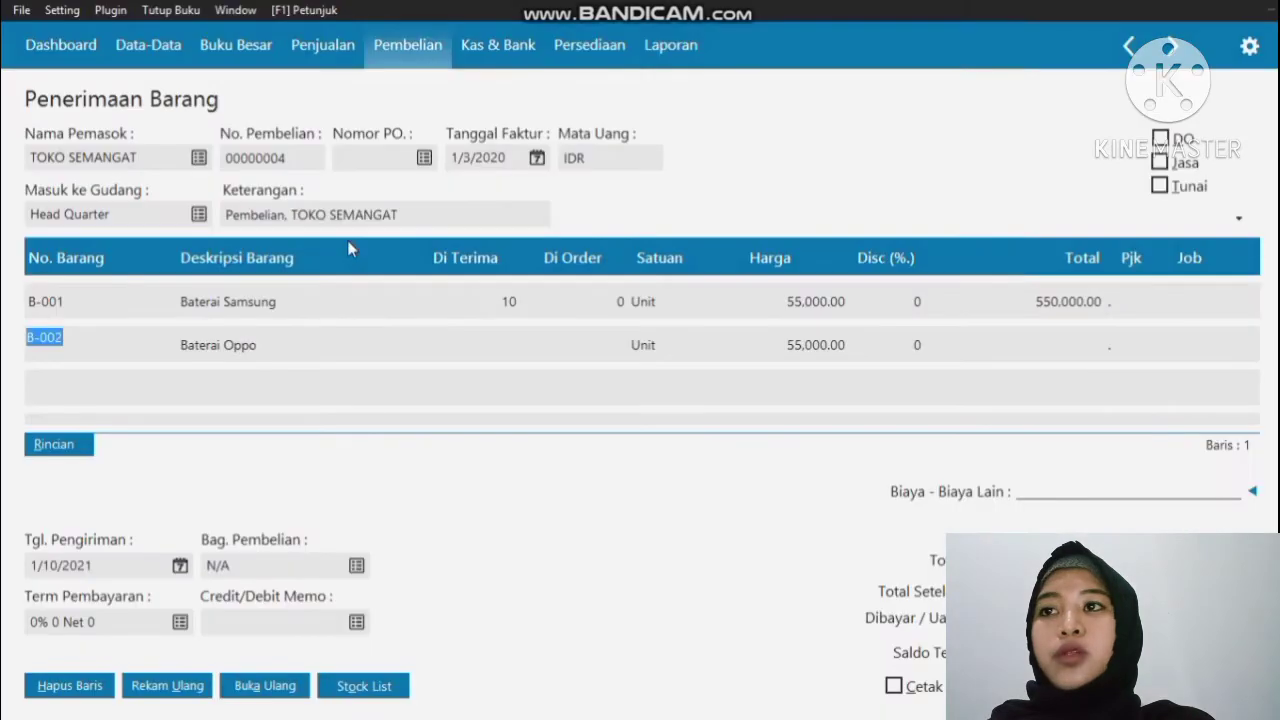
pyautogui.click(480, 344)
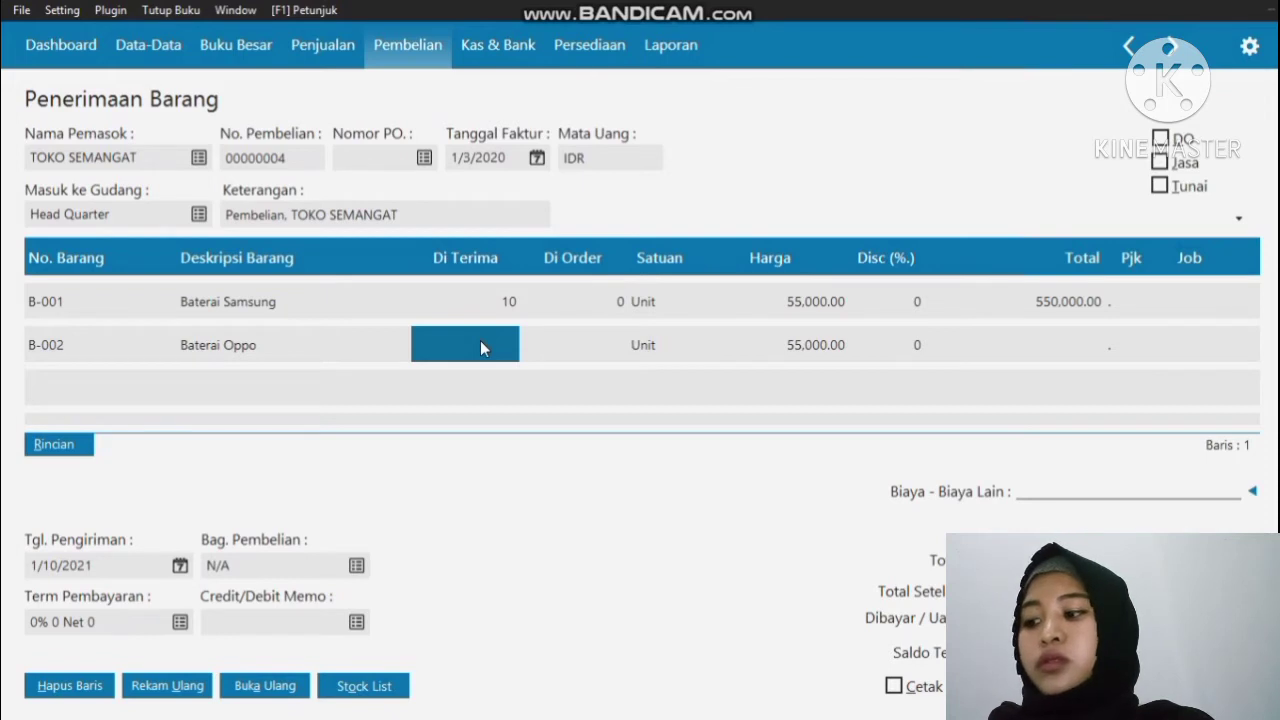
pyautogui.write('5')
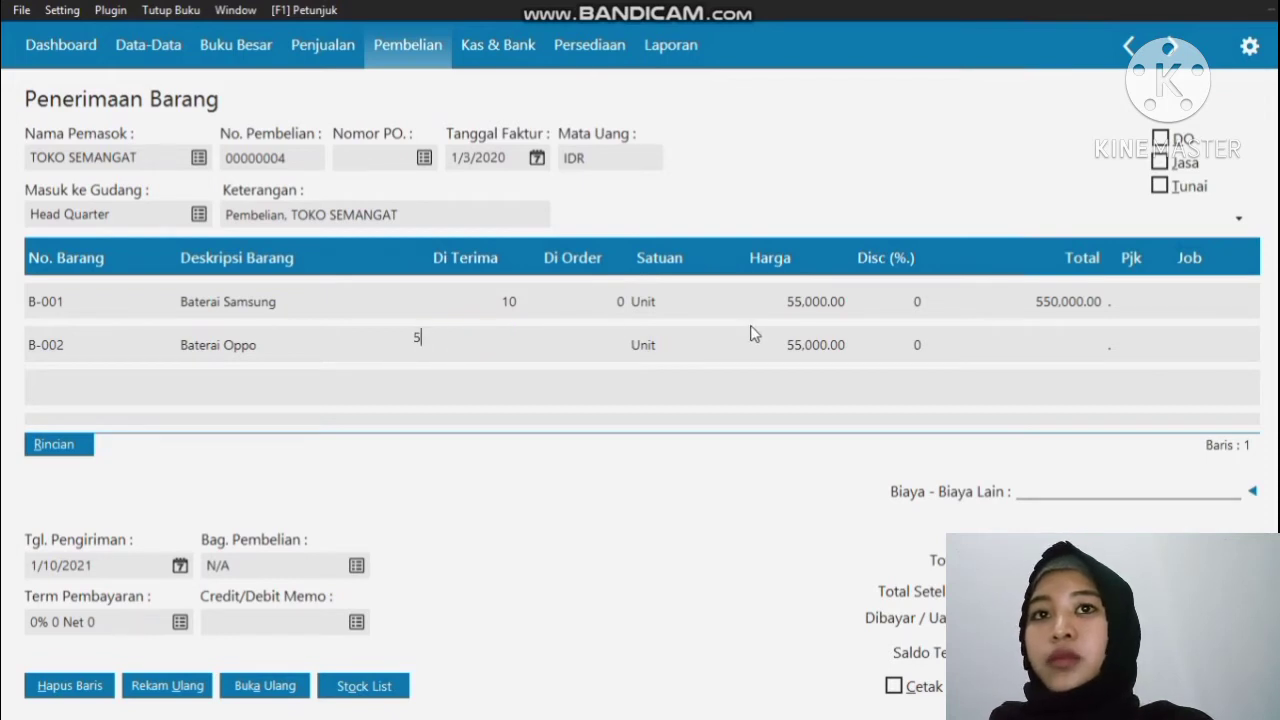
pyautogui.click(801, 336)
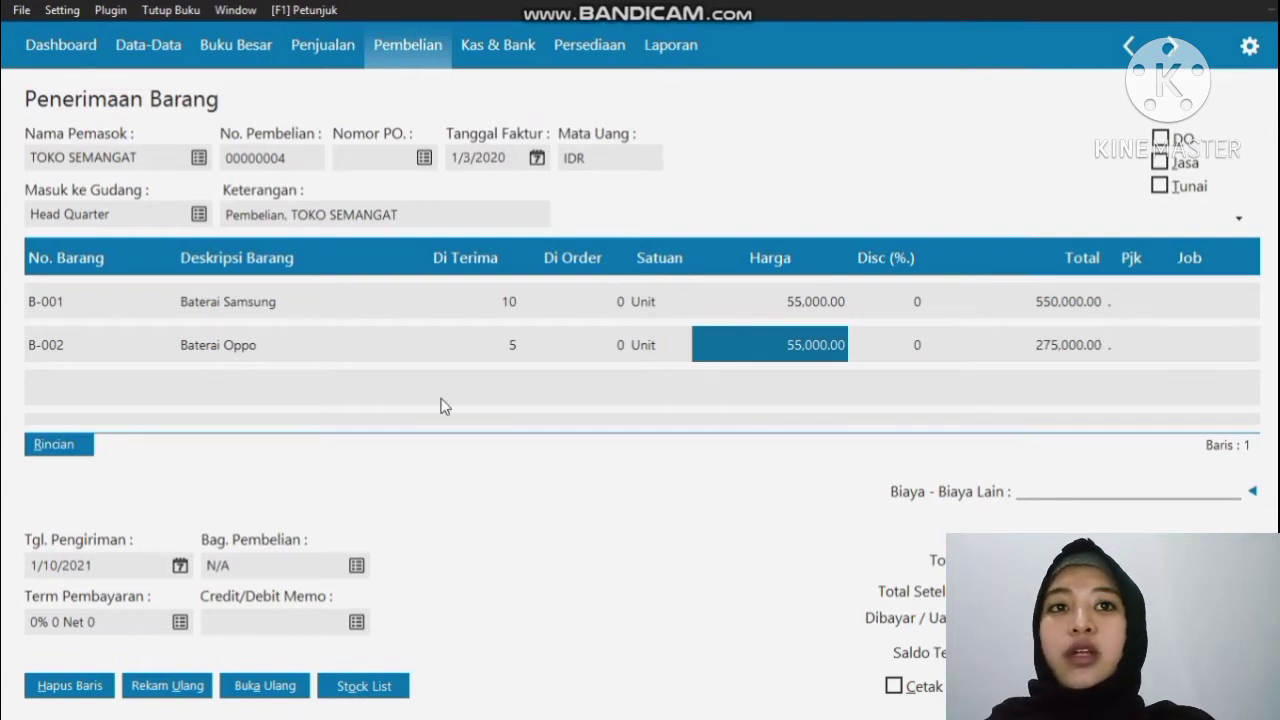
# Step: Add item H-004 Oppo F1 S on the third line with a Di Terima quantity of 3
pyautogui.click(86, 387)
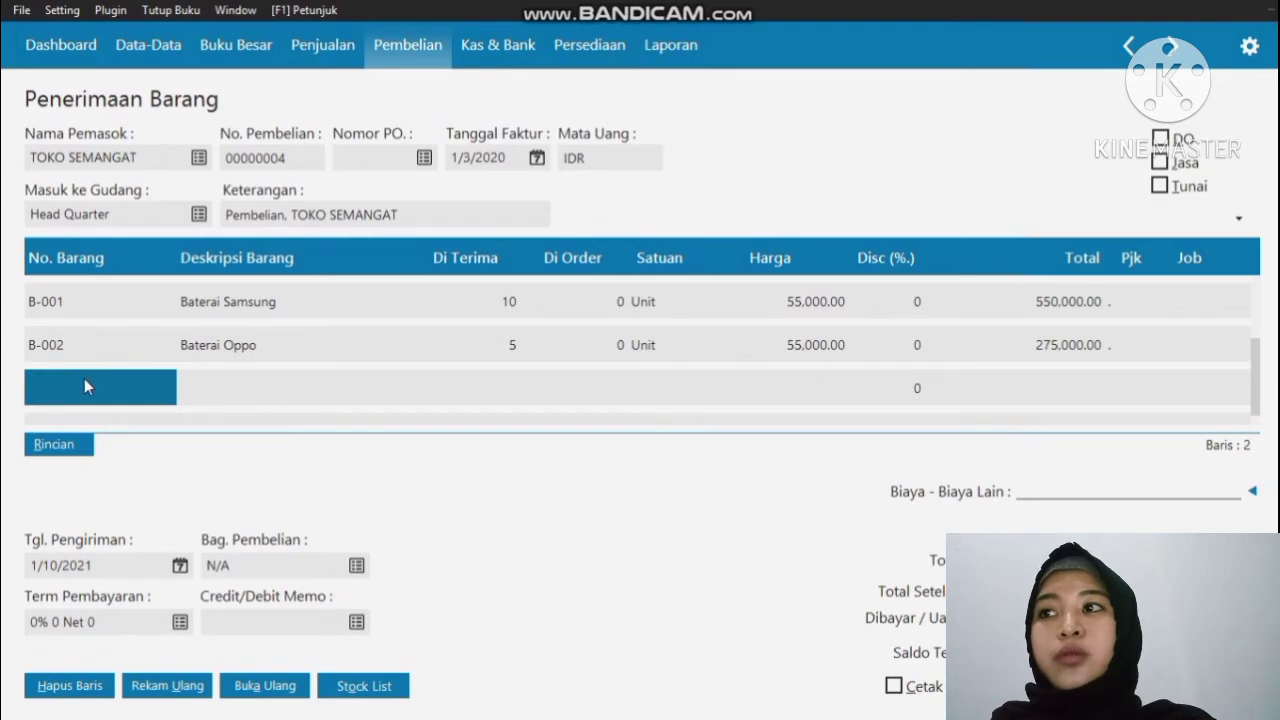
pyautogui.doubleClick(85, 383)
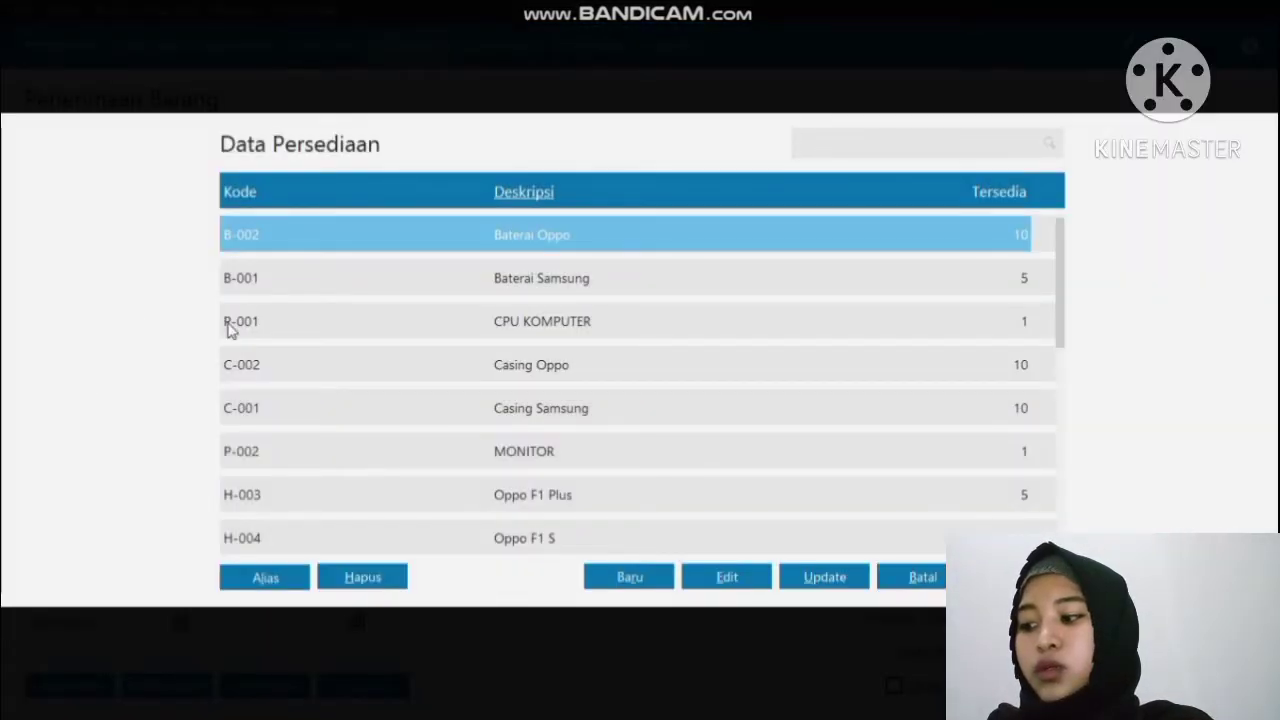
pyautogui.doubleClick(280, 531)
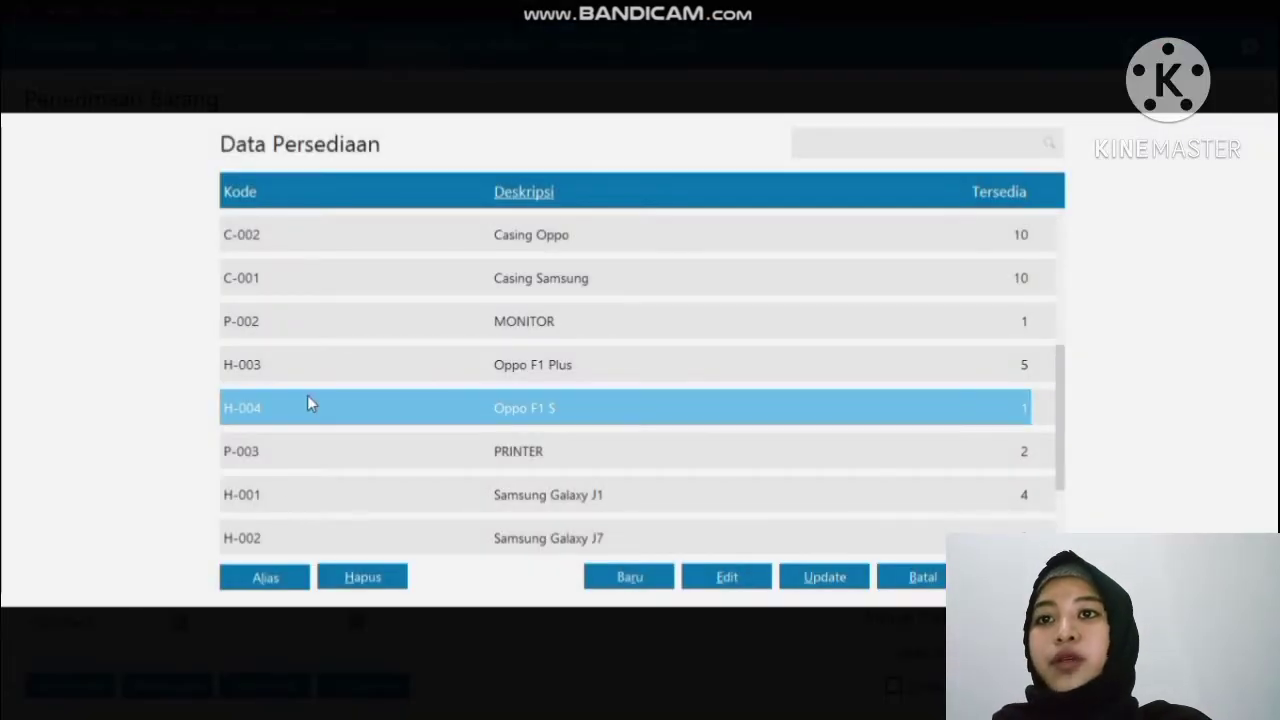
pyautogui.doubleClick(308, 400)
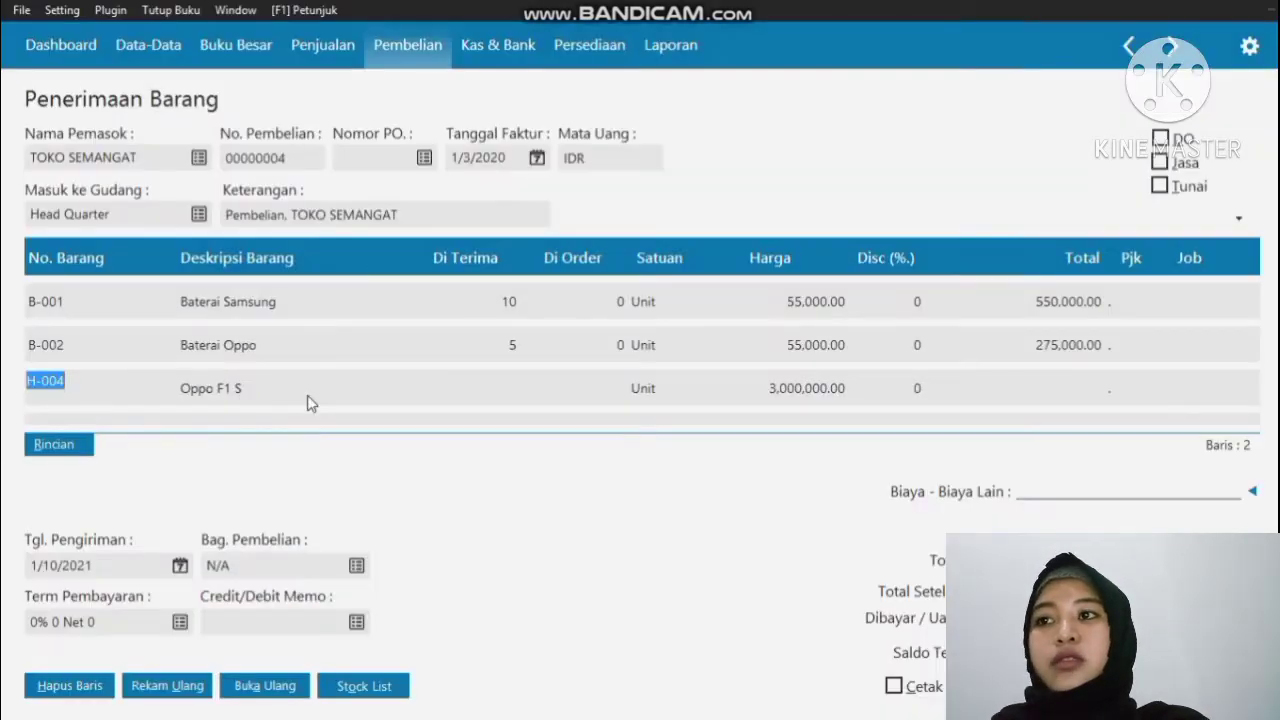
pyautogui.click(429, 385)
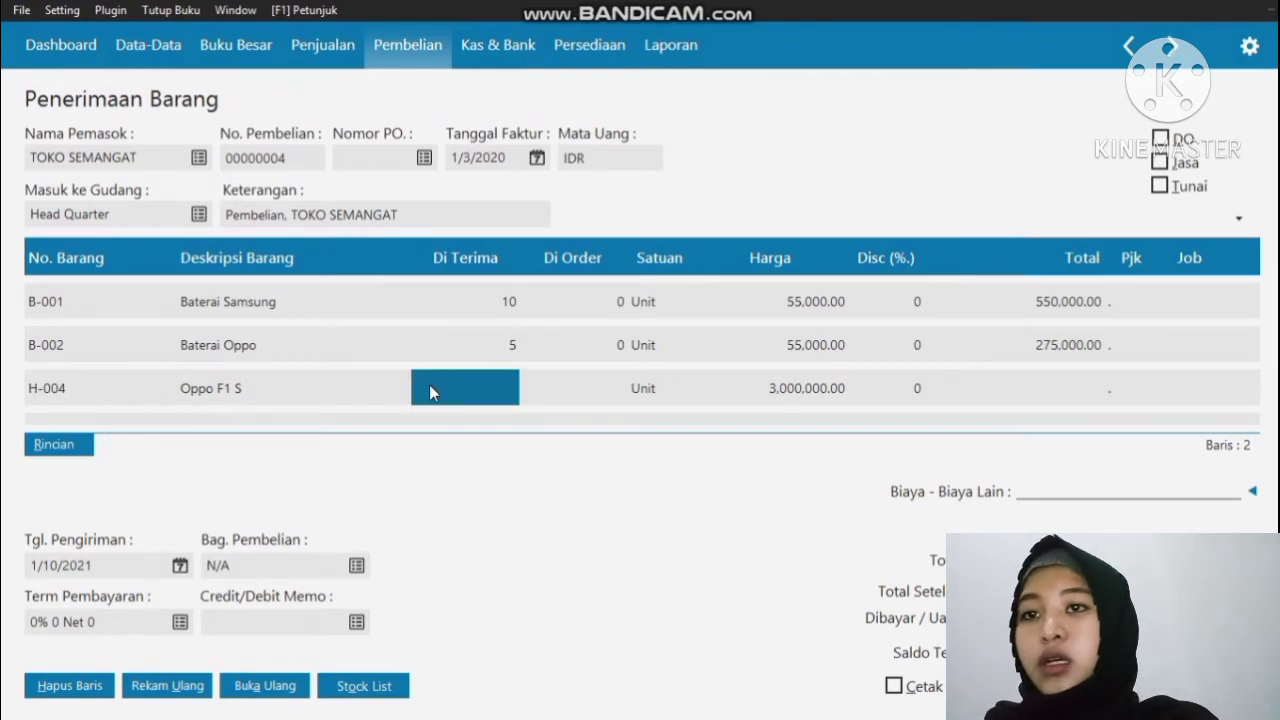
pyautogui.write('3')
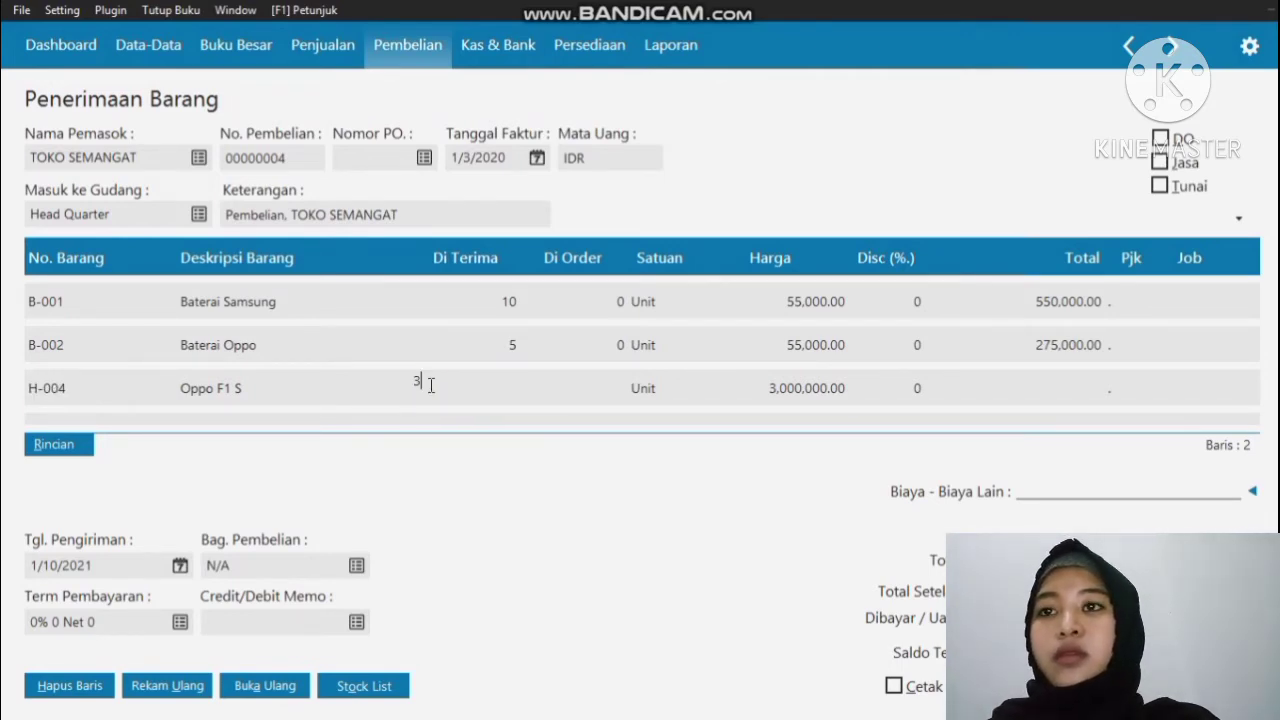
pyautogui.click(833, 386)
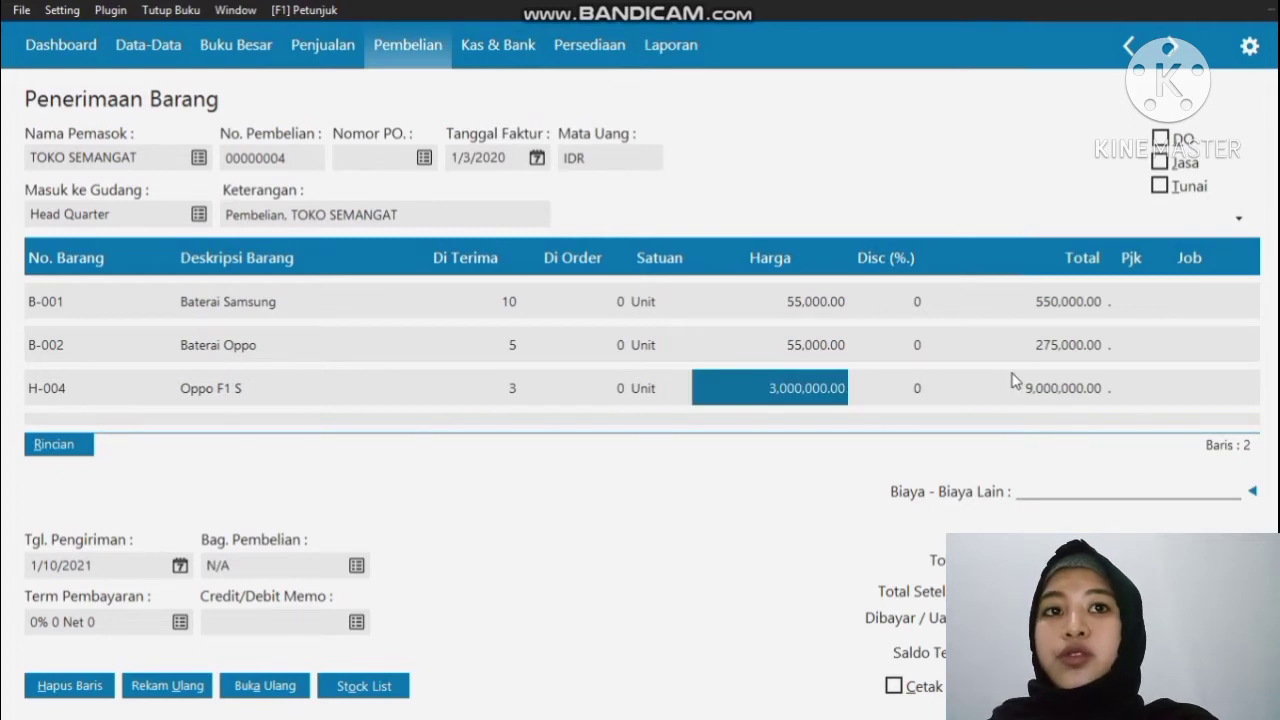
# Step: Add item H-002 Samsung Galaxy J7 on the fourth line with a Di Terima quantity of 2
pyautogui.press('Return')
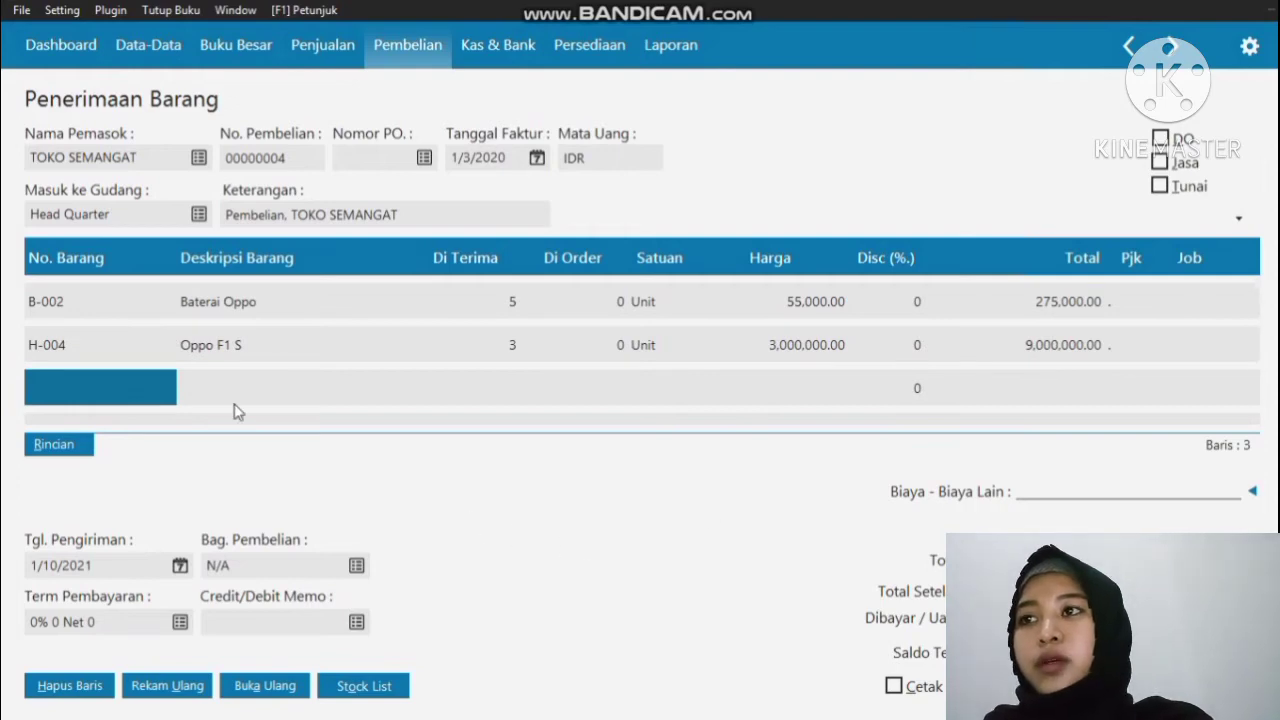
pyautogui.click(149, 383)
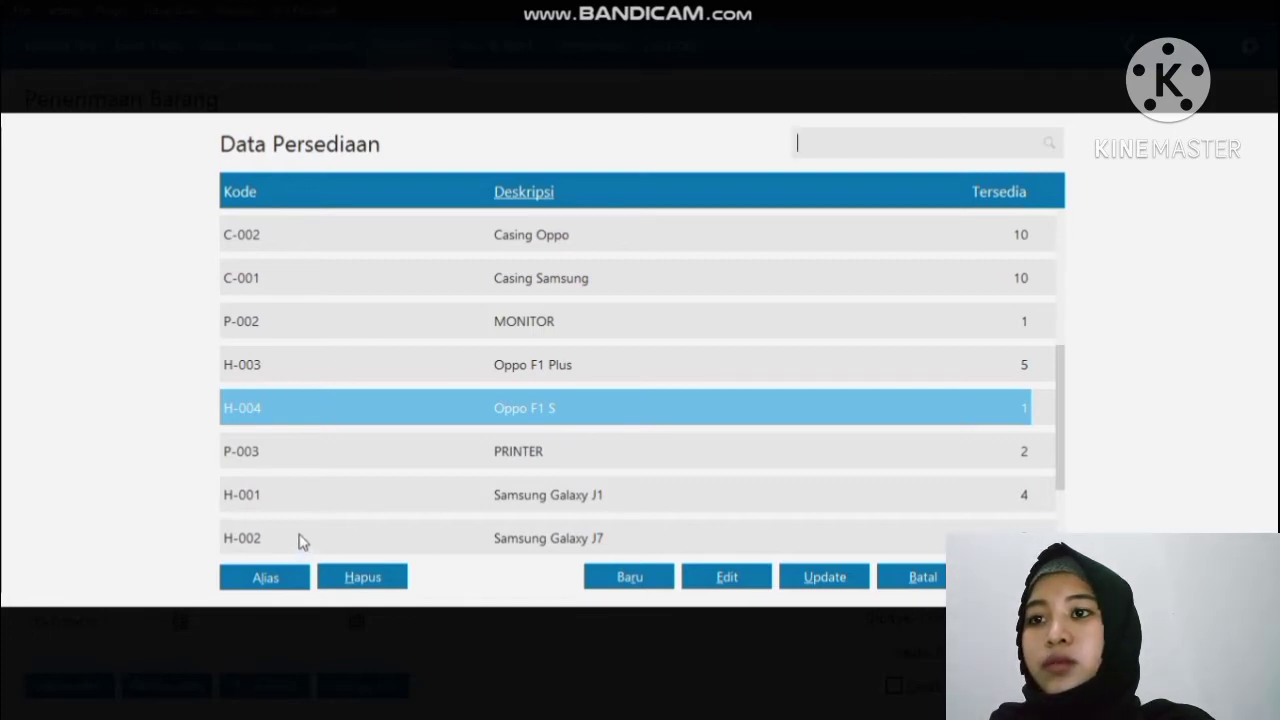
pyautogui.click(298, 540)
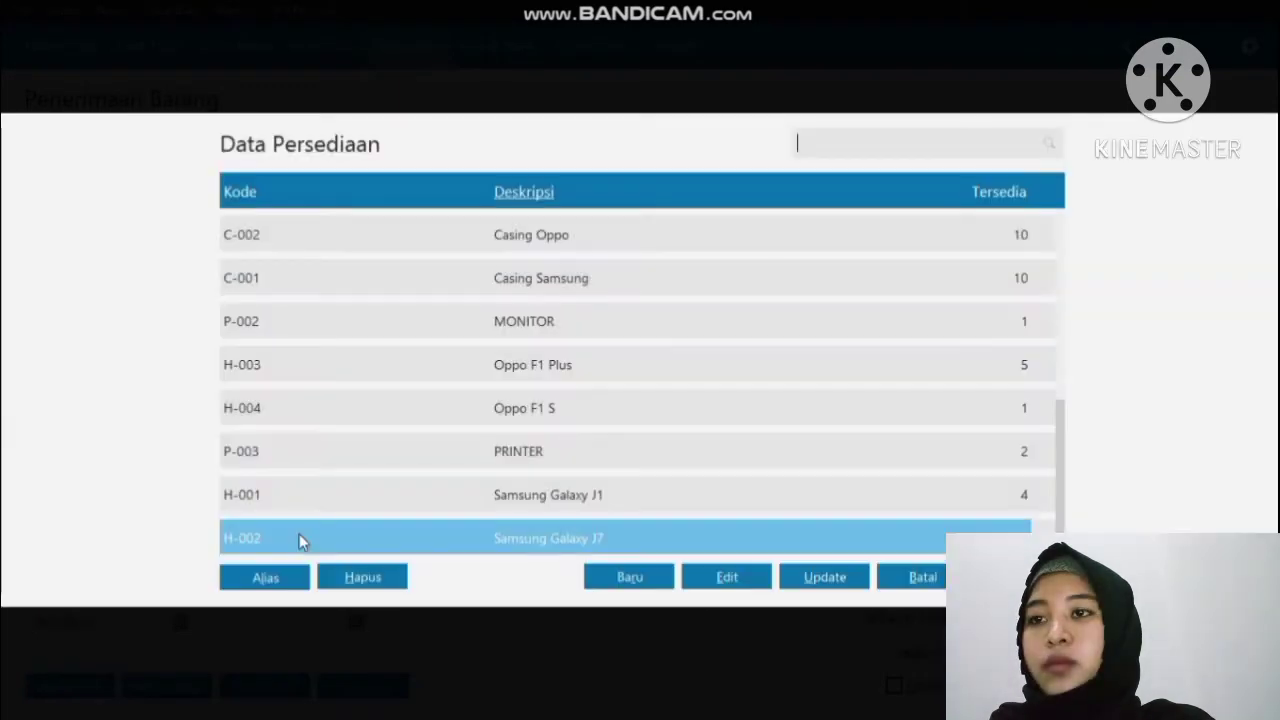
pyautogui.doubleClick(298, 540)
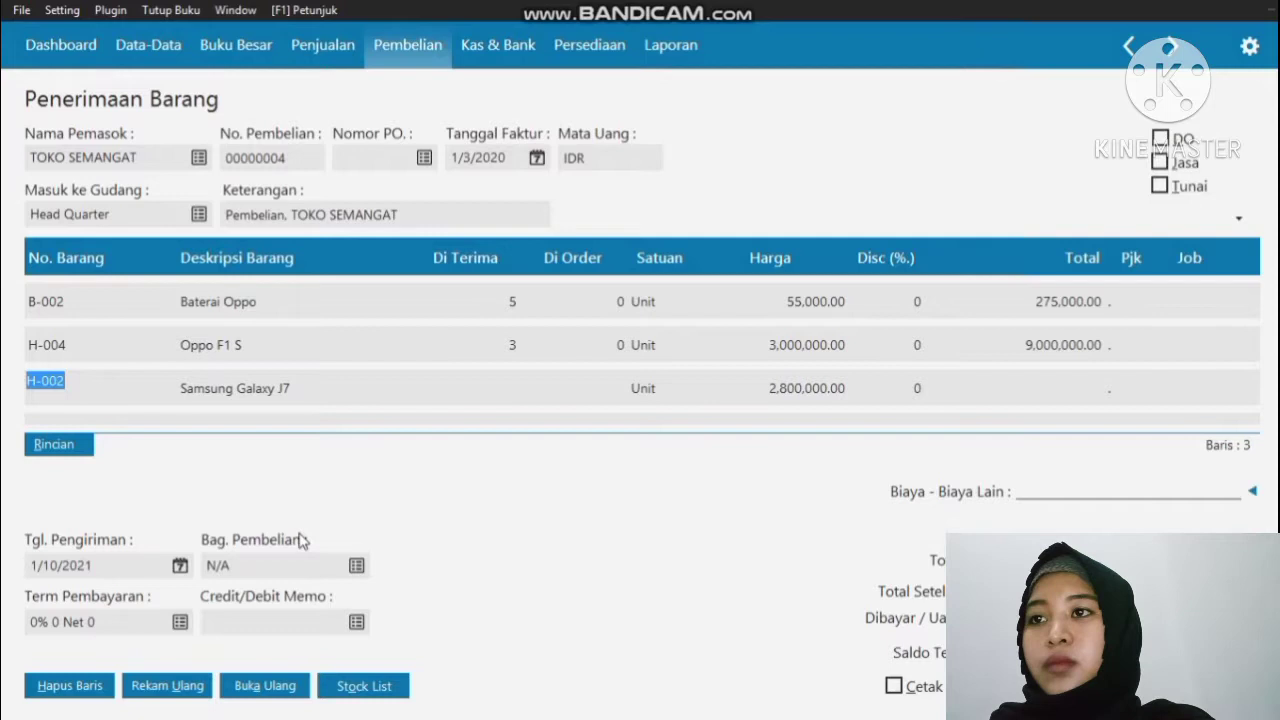
pyautogui.click(506, 387)
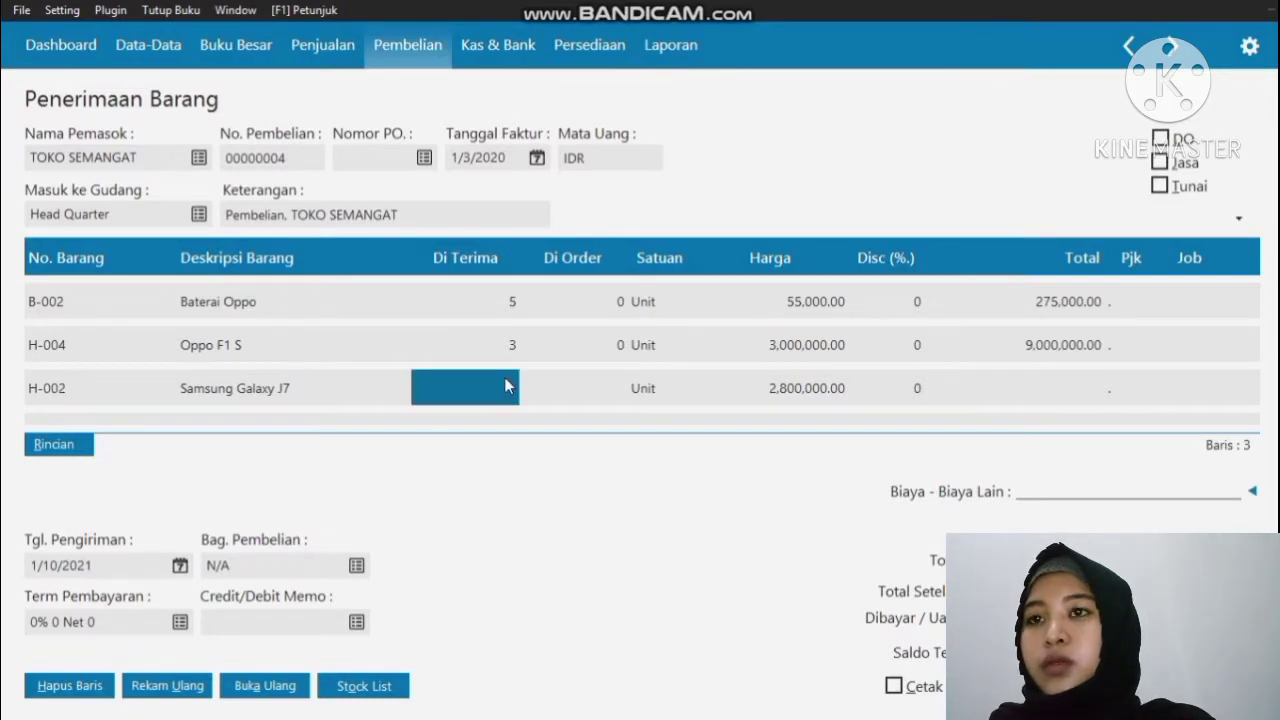
pyautogui.write('2')
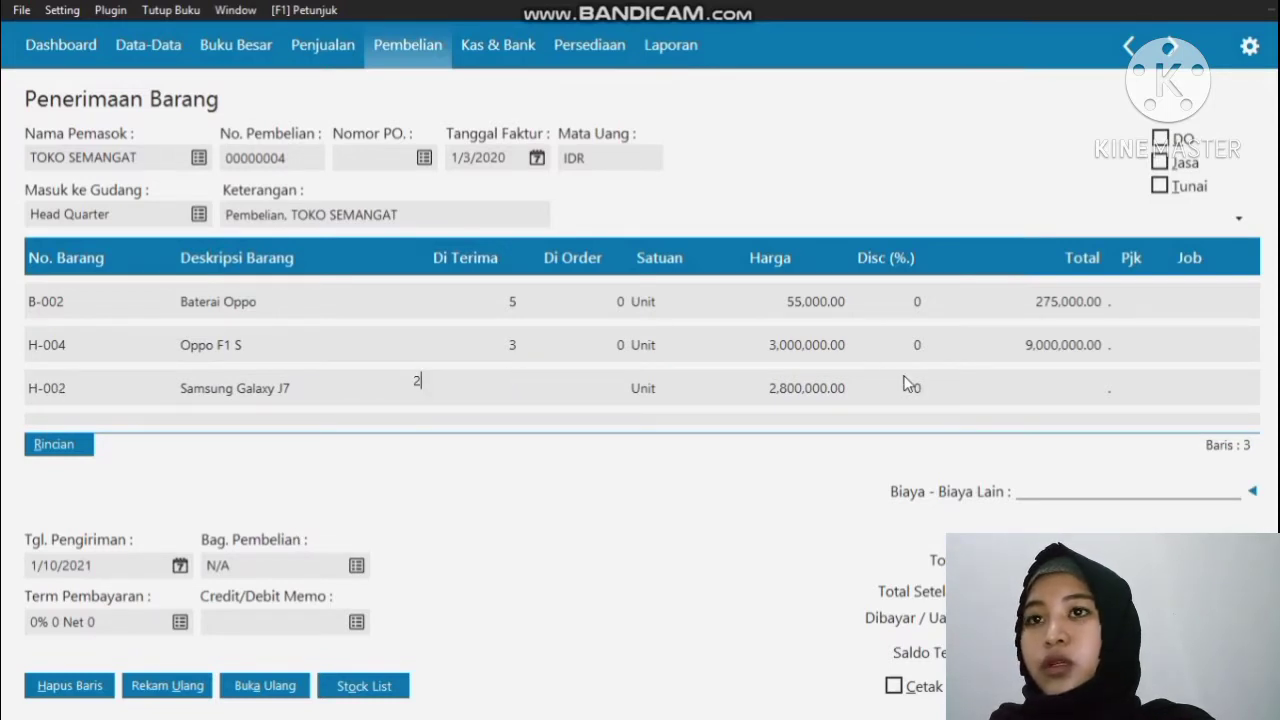
pyautogui.click(846, 393)
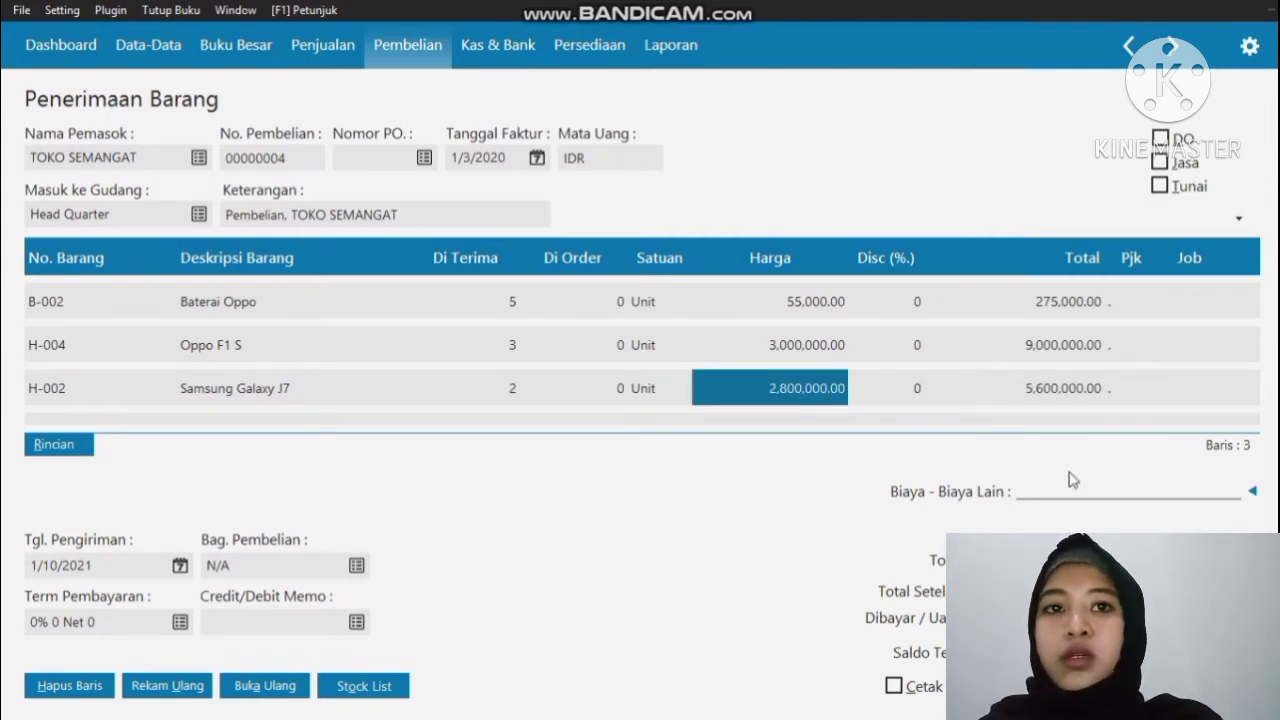
# Step: Enter other costs (Biaya - Biaya Lain) of 100000, record the TOKO SEMANGAT goods receipt and leave the goods receipt screens
pyautogui.press('Down')
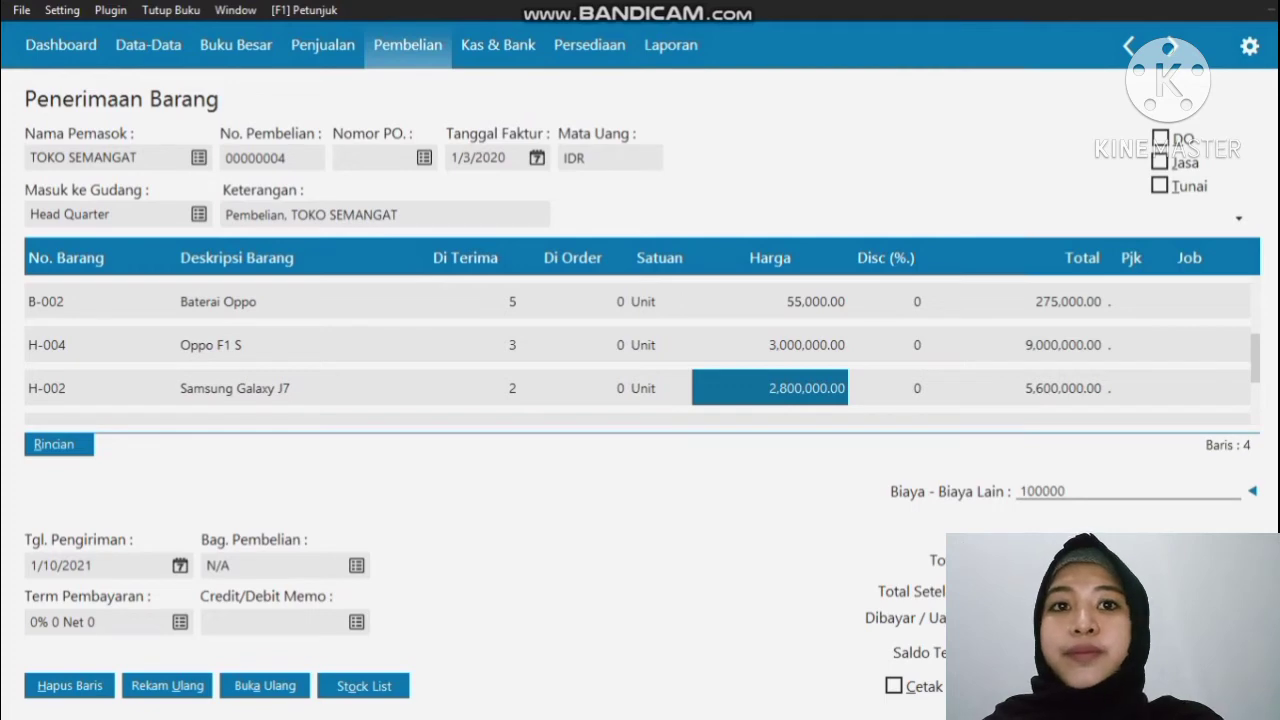
pyautogui.press('Return')
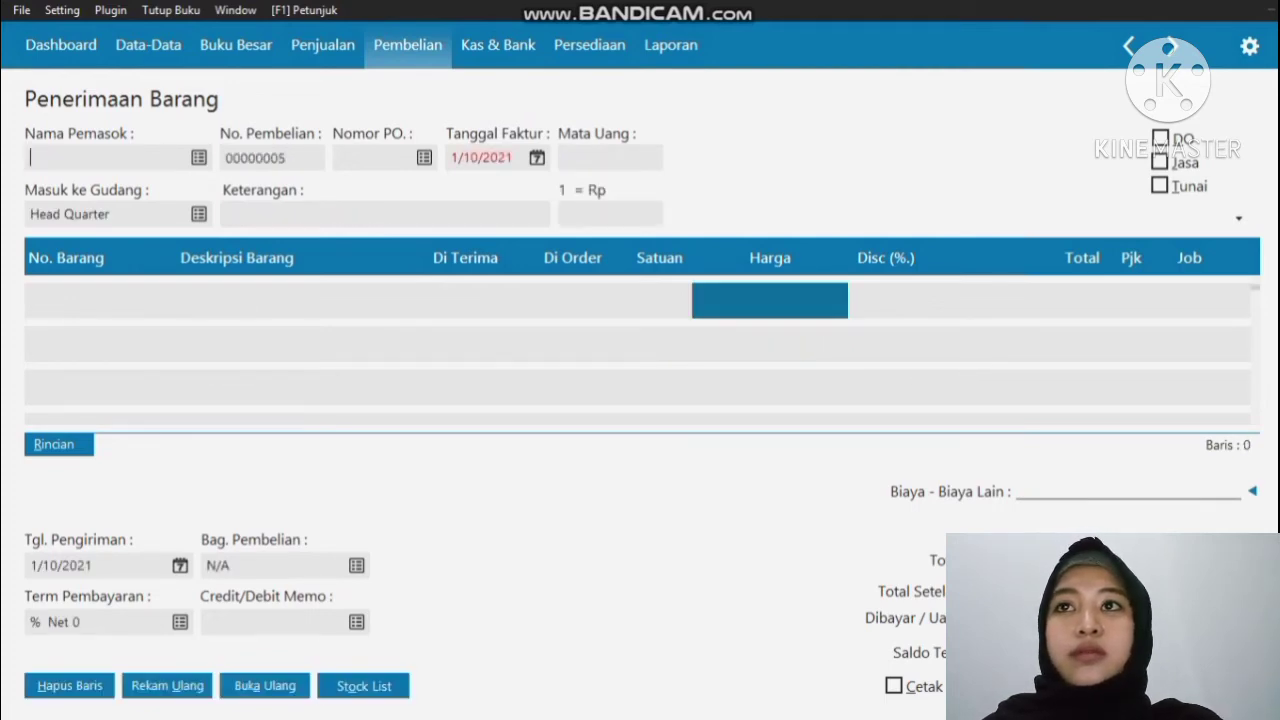
pyautogui.press('Escape')
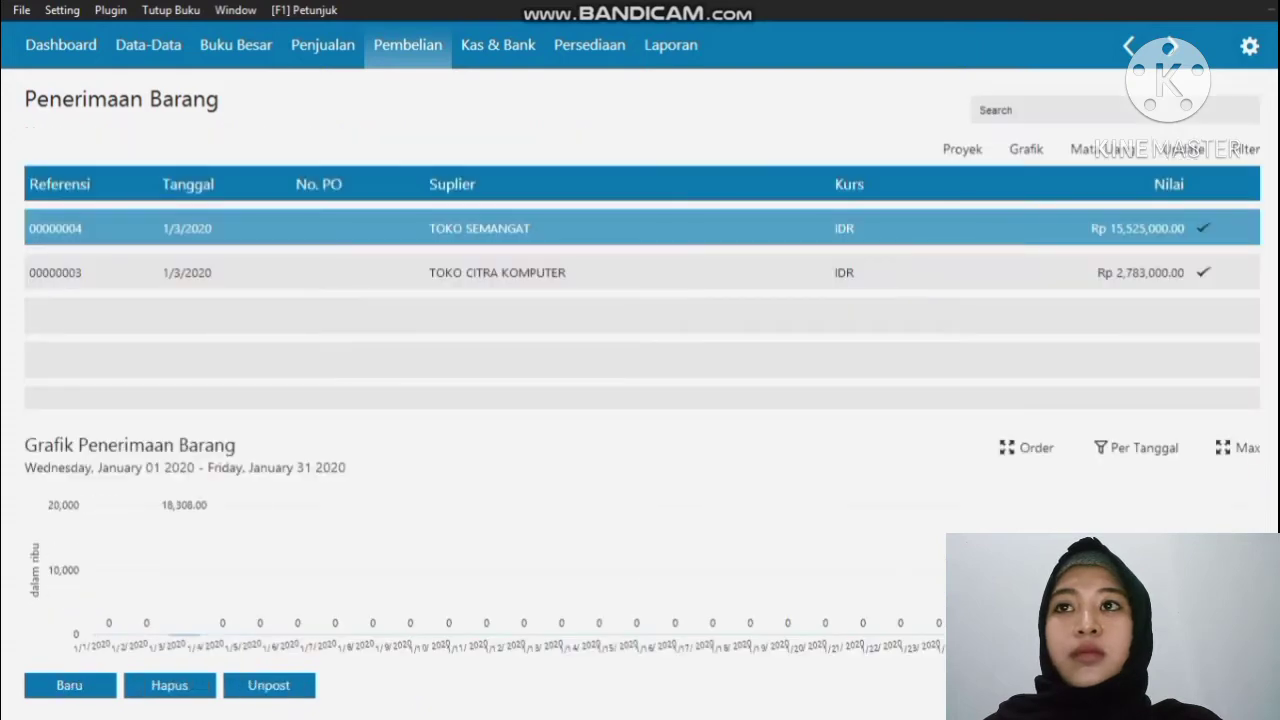
pyautogui.press('Escape')
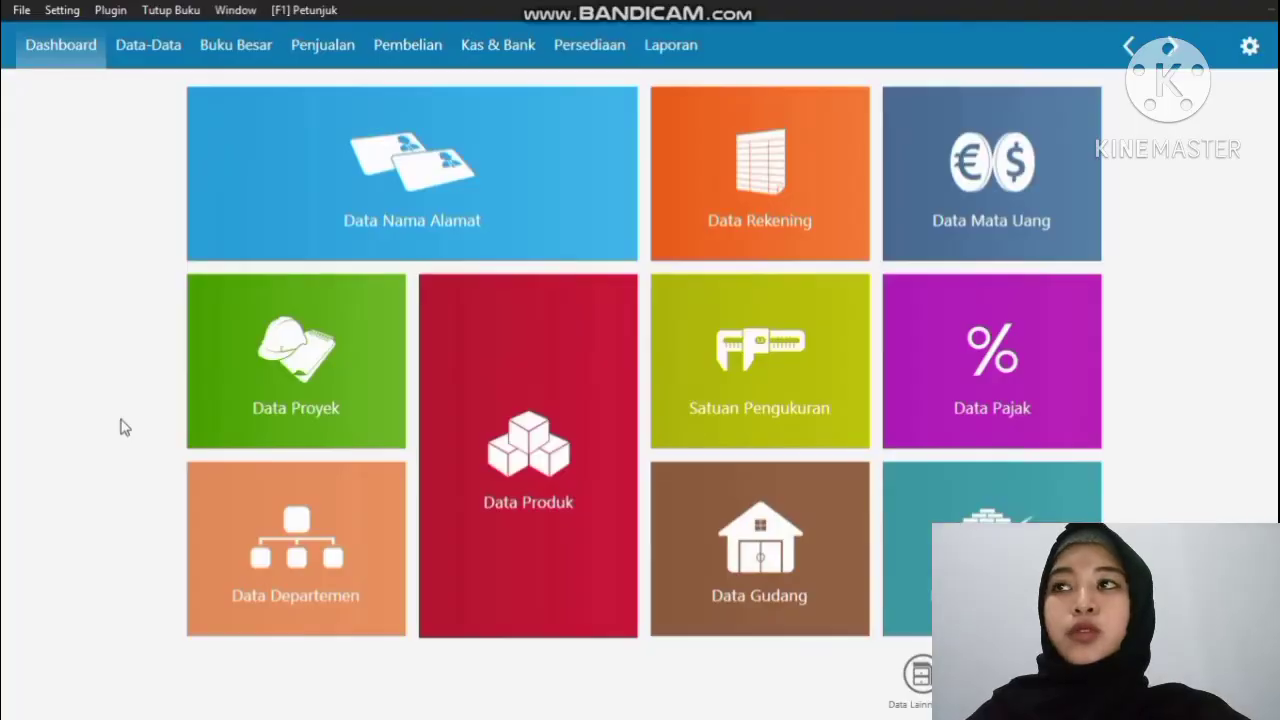
# Step: Start a new Kas Keluar transaction and set its cash account (Akun Kas) to Kas
pyautogui.click(473, 52)
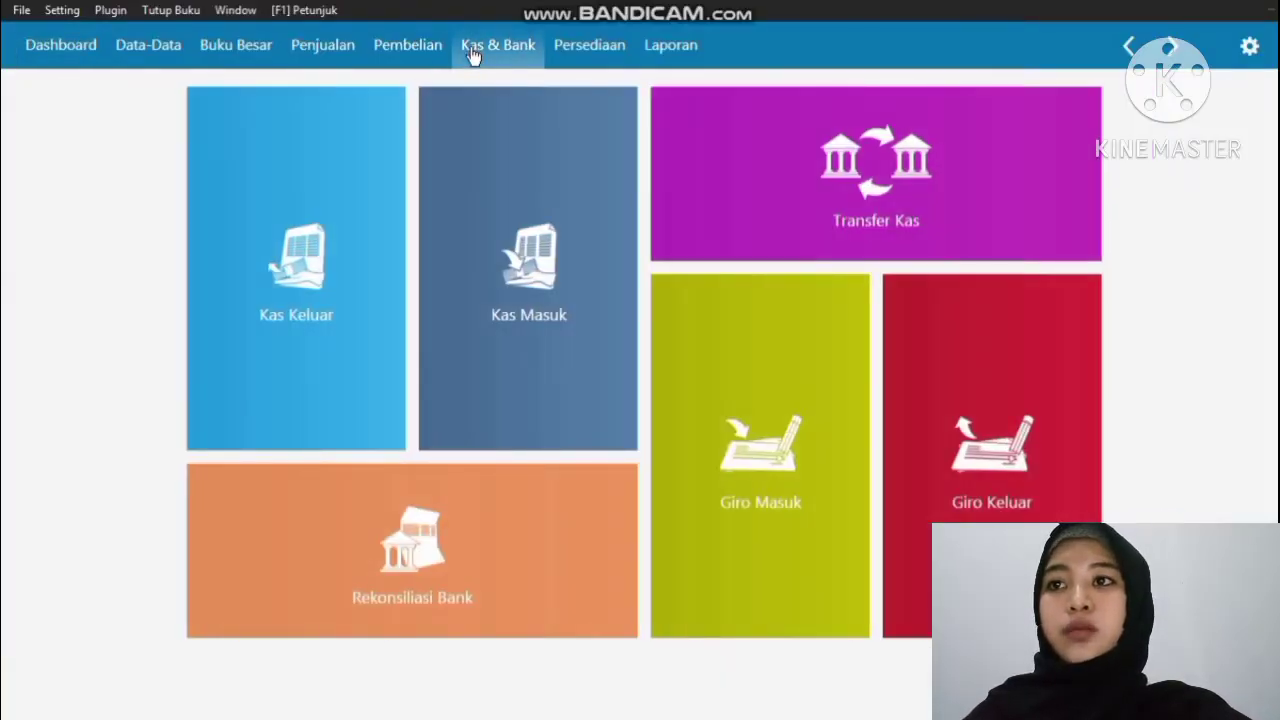
pyautogui.moveTo(300, 314)
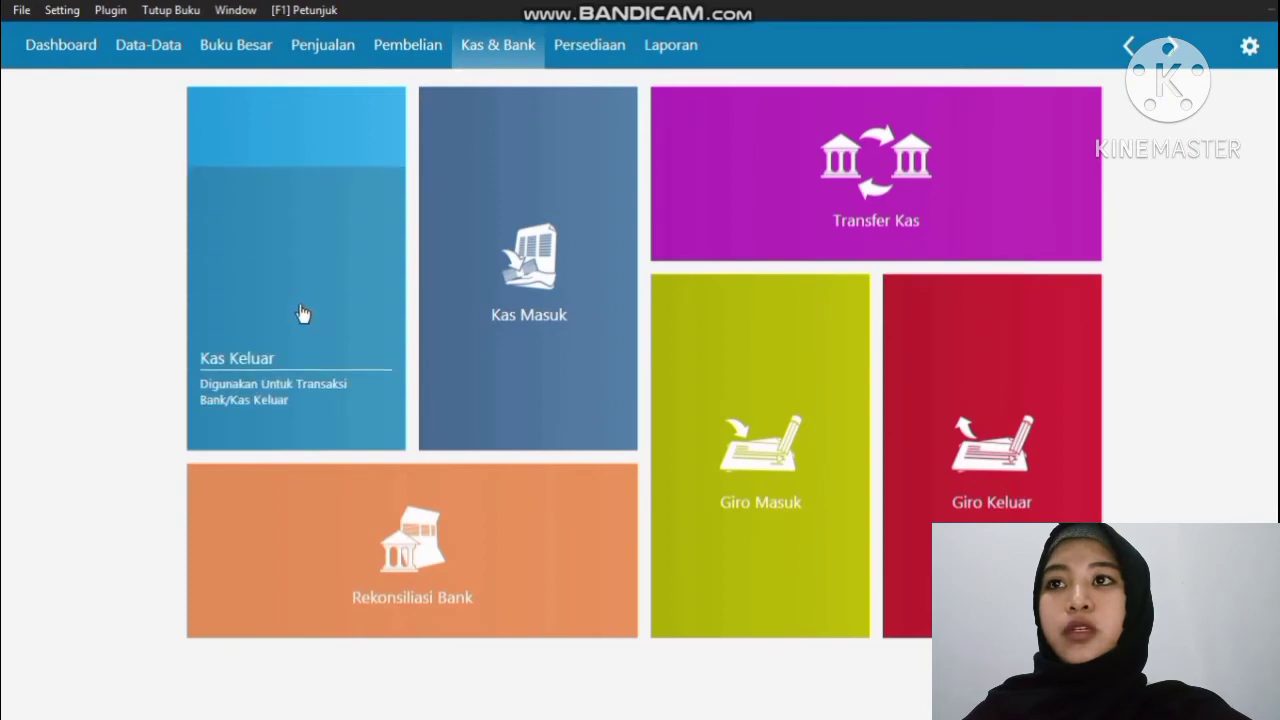
pyautogui.click(237, 314)
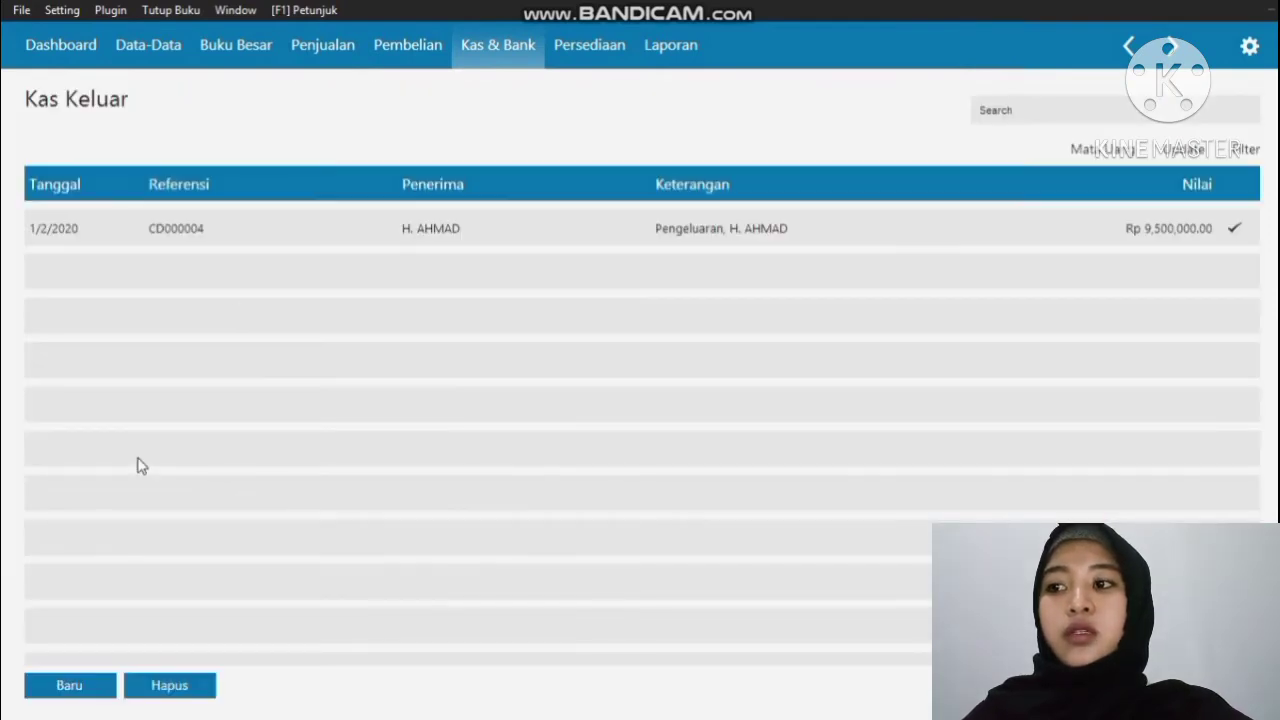
pyautogui.click(72, 686)
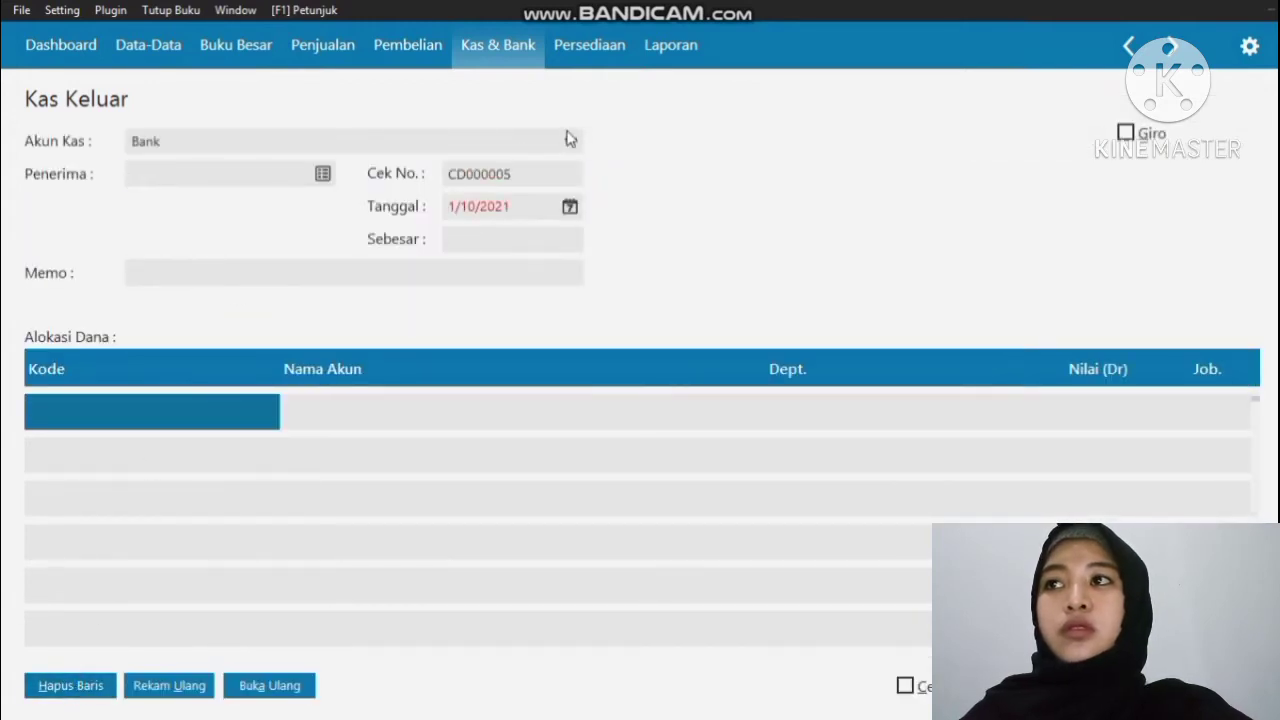
pyautogui.click(570, 143)
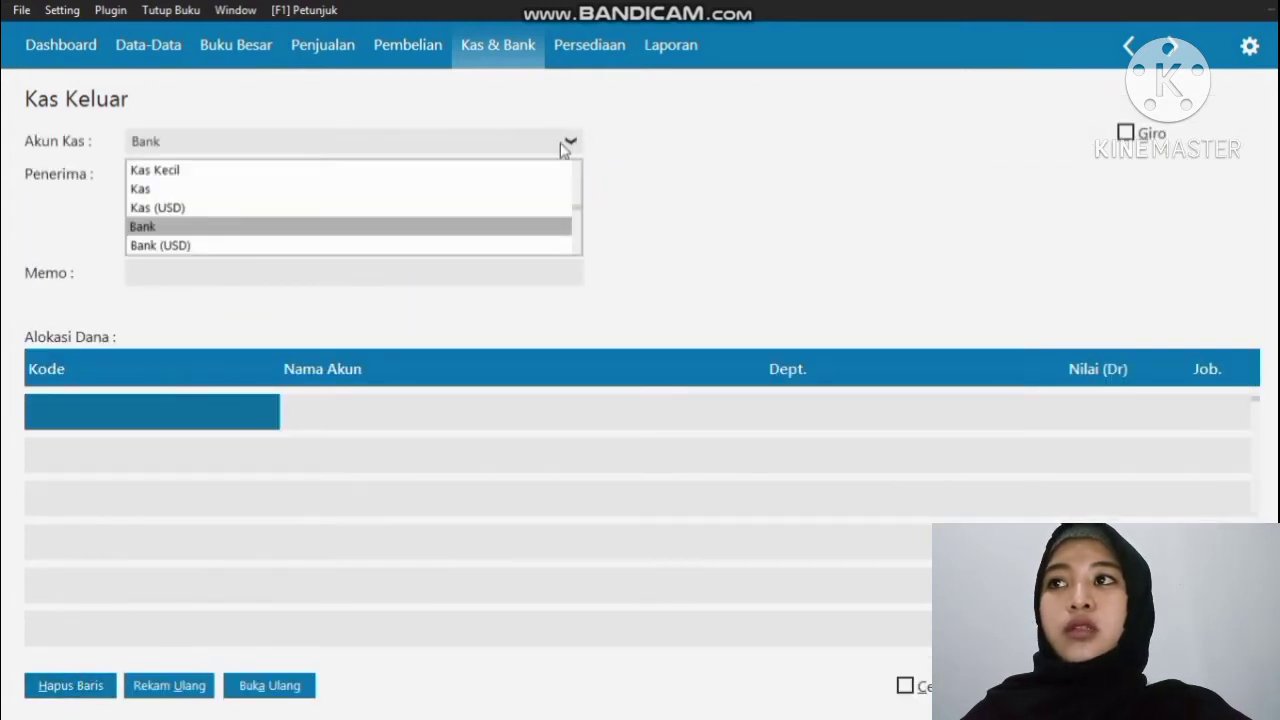
pyautogui.click(446, 189)
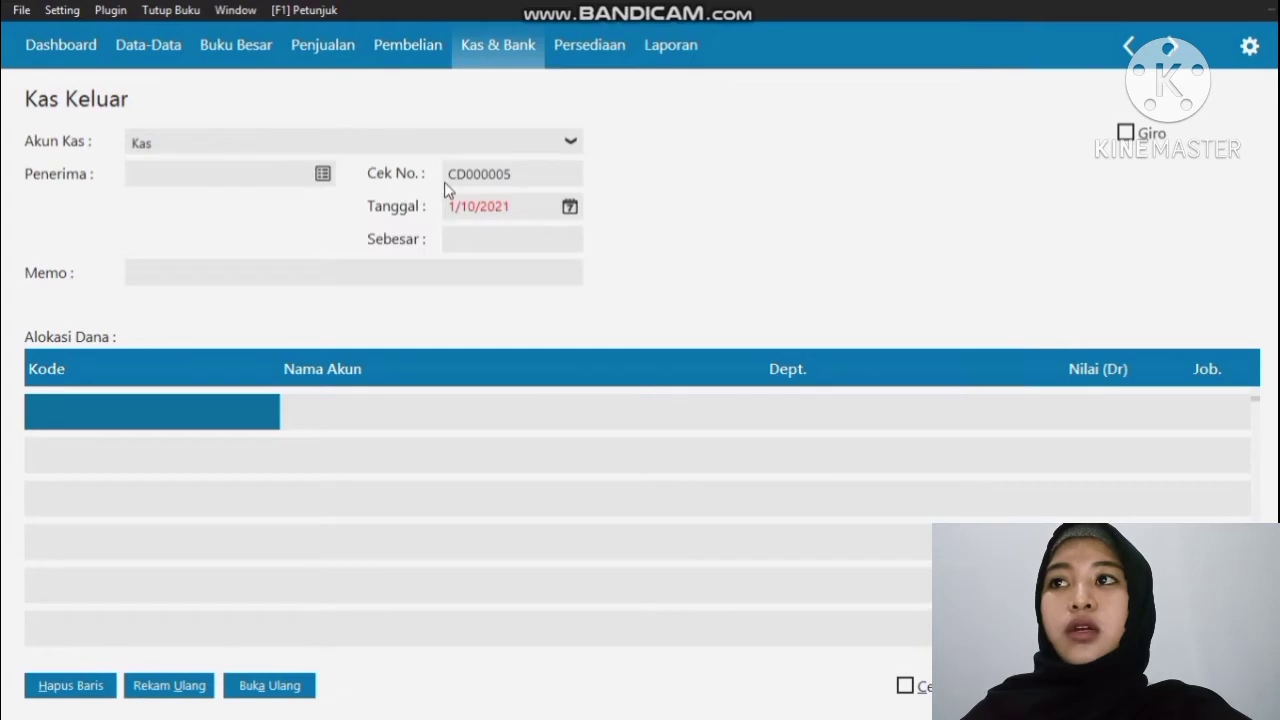
# Step: Create a new name record of type Employee with the recipient's name and select it as the Penerima
pyautogui.click(322, 176)
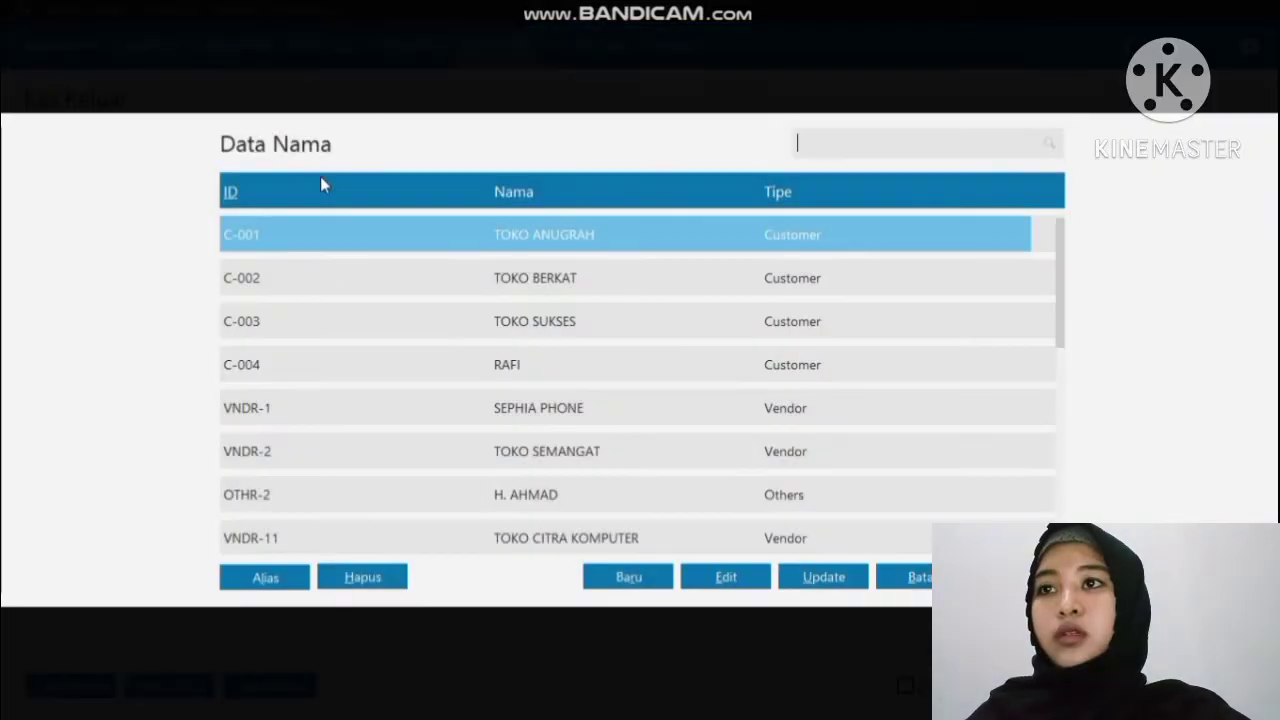
pyautogui.click(606, 580)
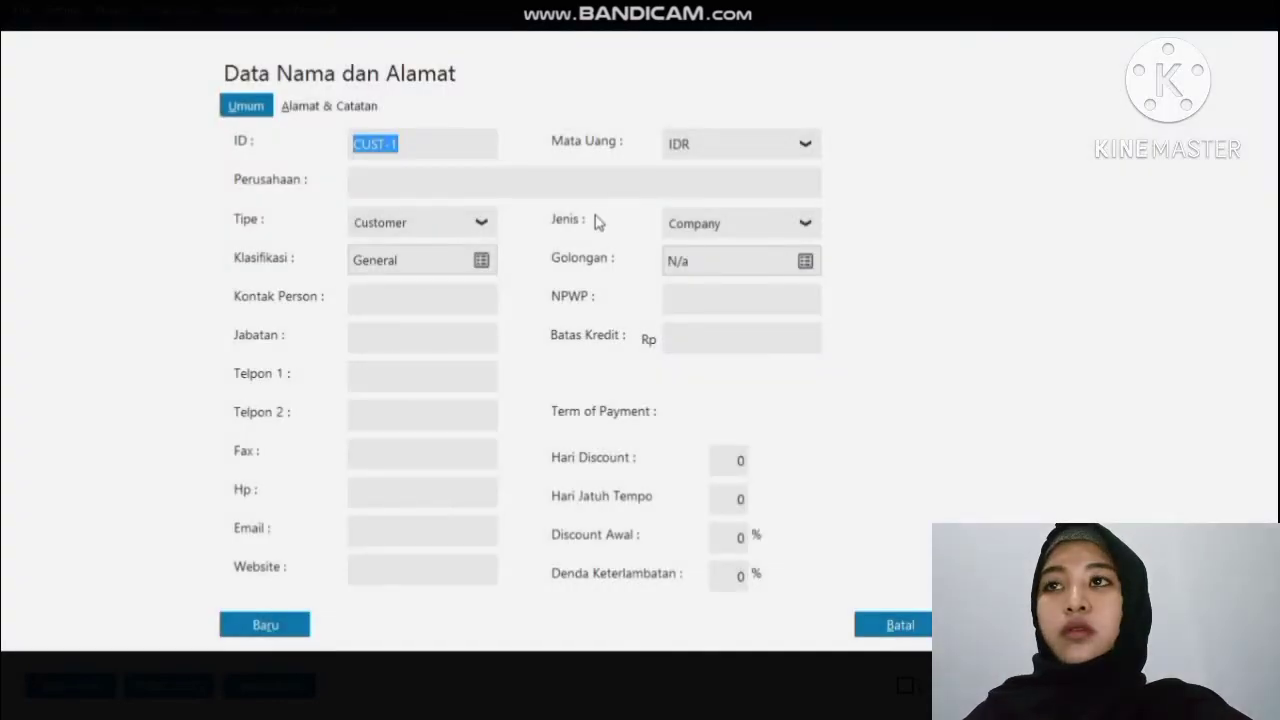
pyautogui.click(604, 182)
pyautogui.write('DANI')
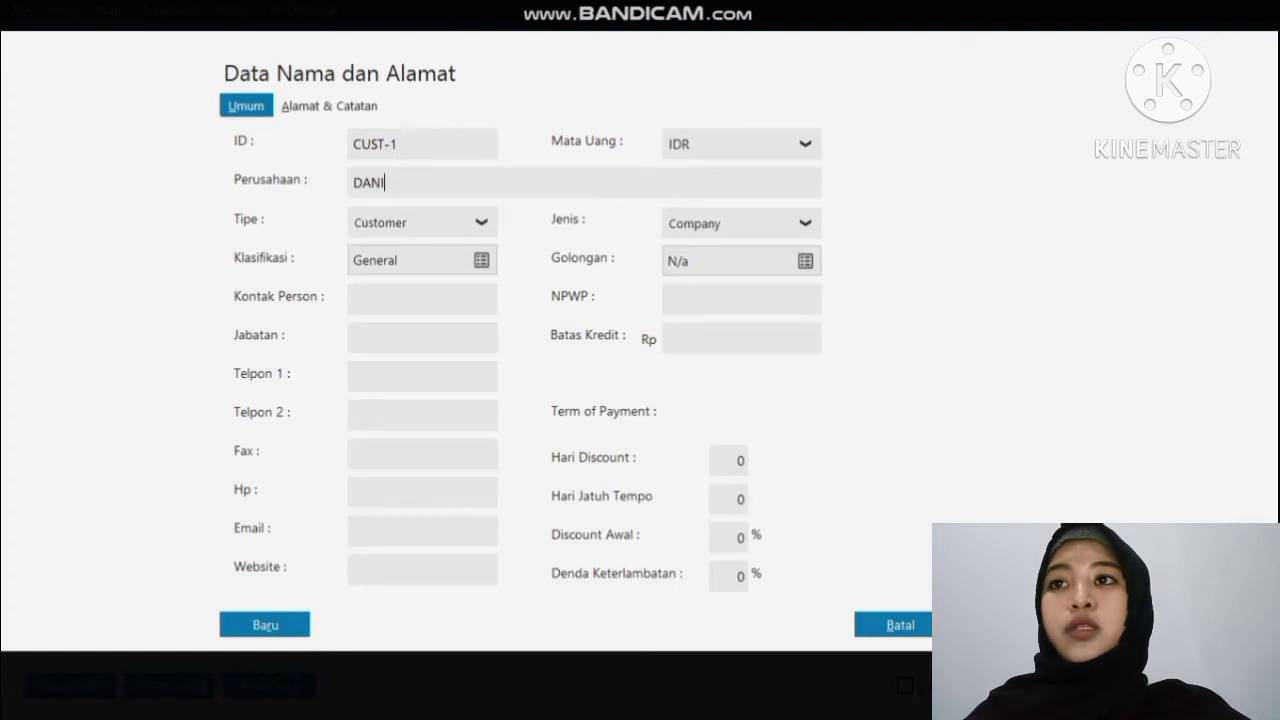
pyautogui.click(481, 225)
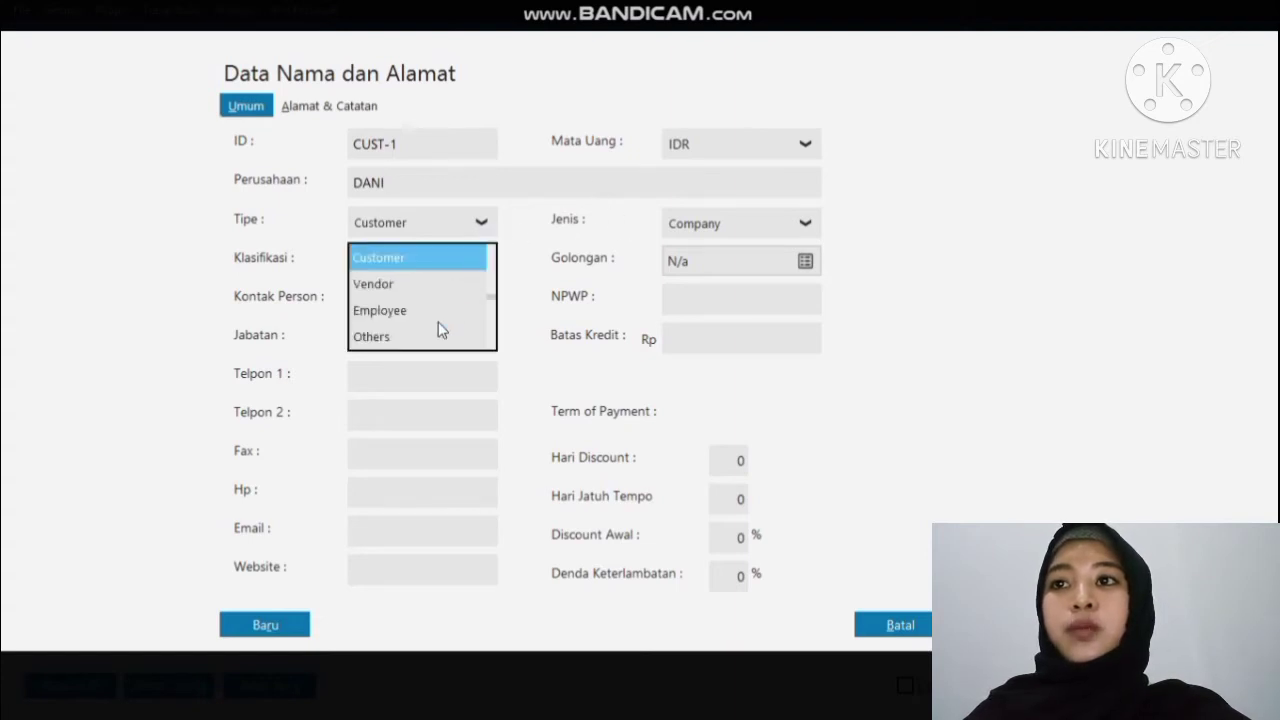
pyautogui.click(428, 311)
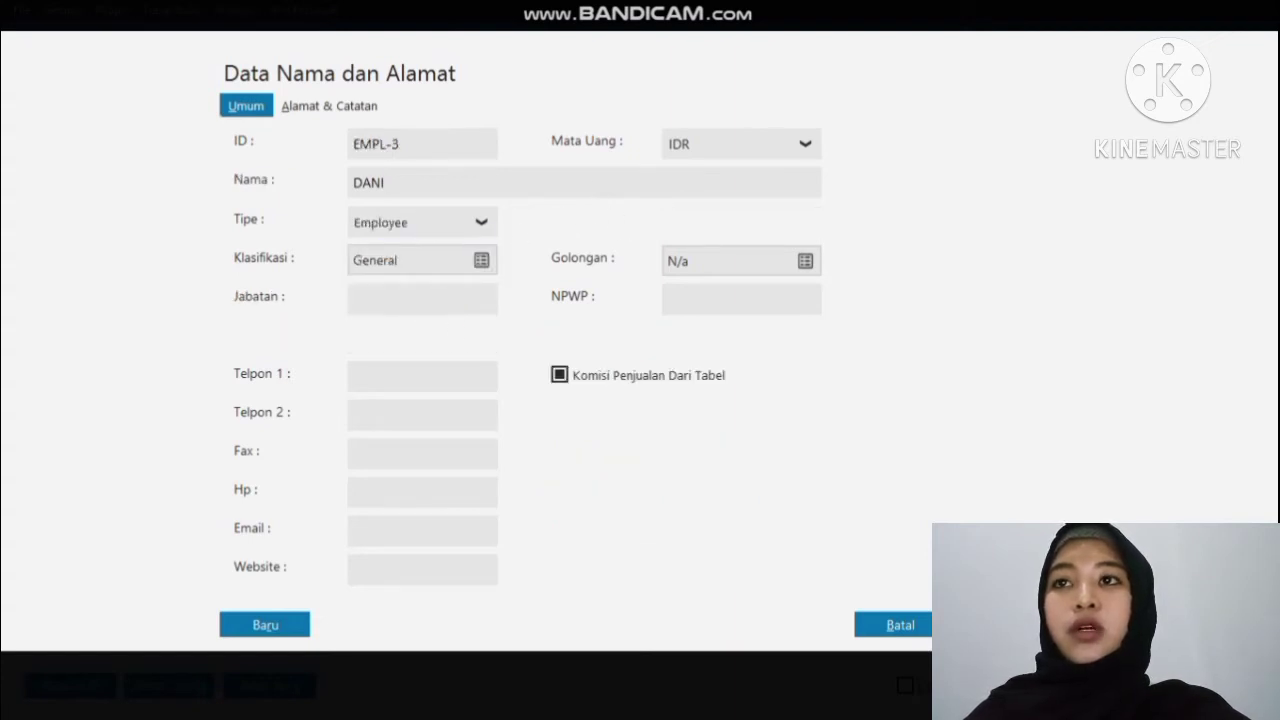
pyautogui.click(998, 625)
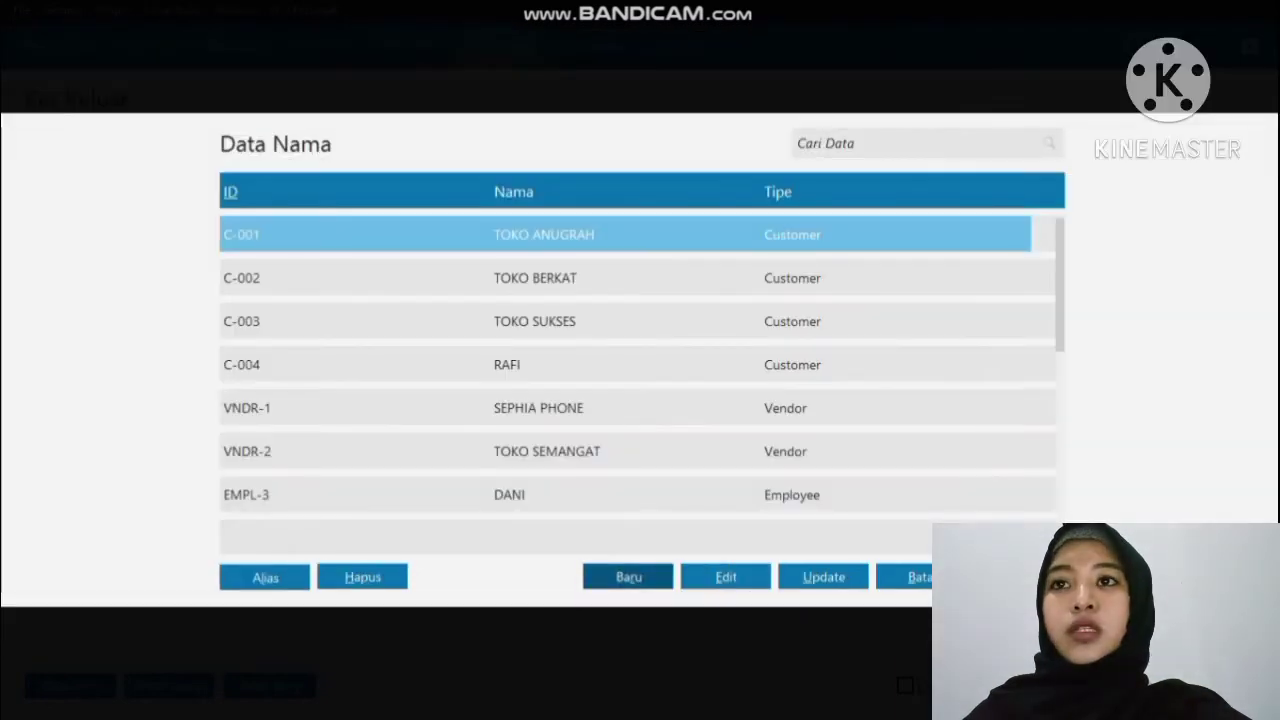
pyautogui.doubleClick(831, 505)
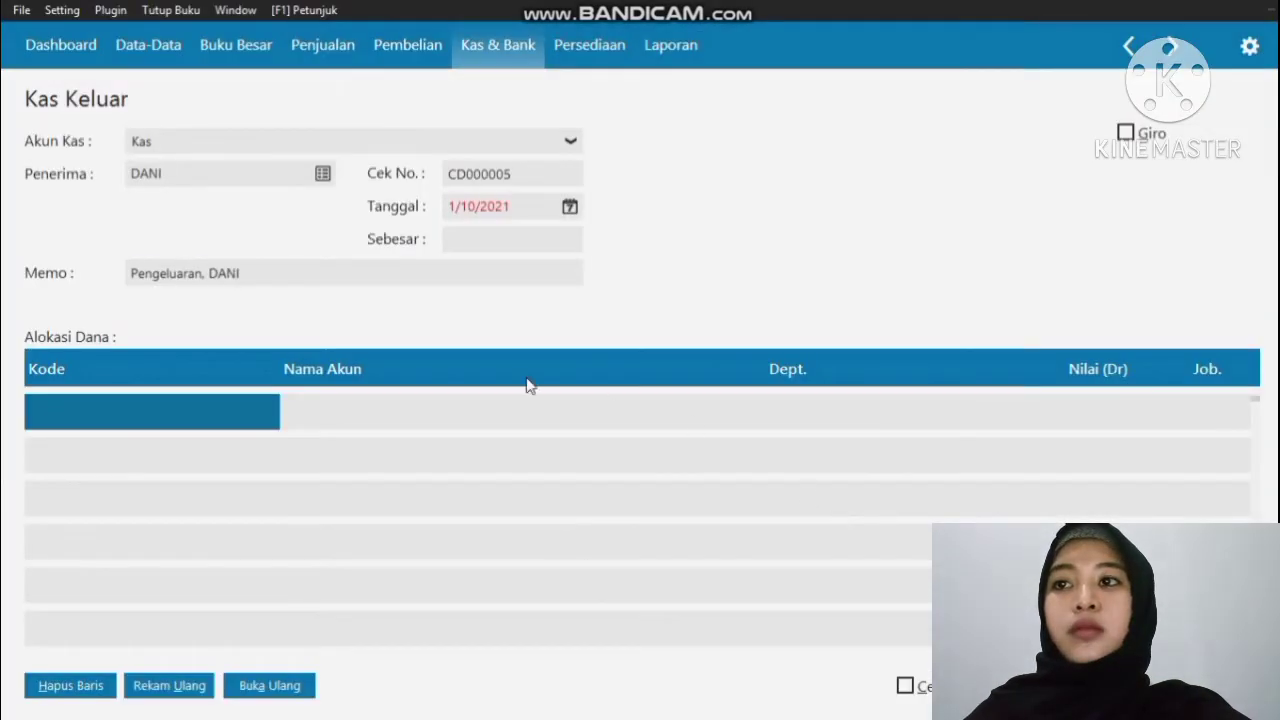
# Step: Set the Kas Keluar date (Tanggal) to 1/7/2020
pyautogui.click(569, 207)
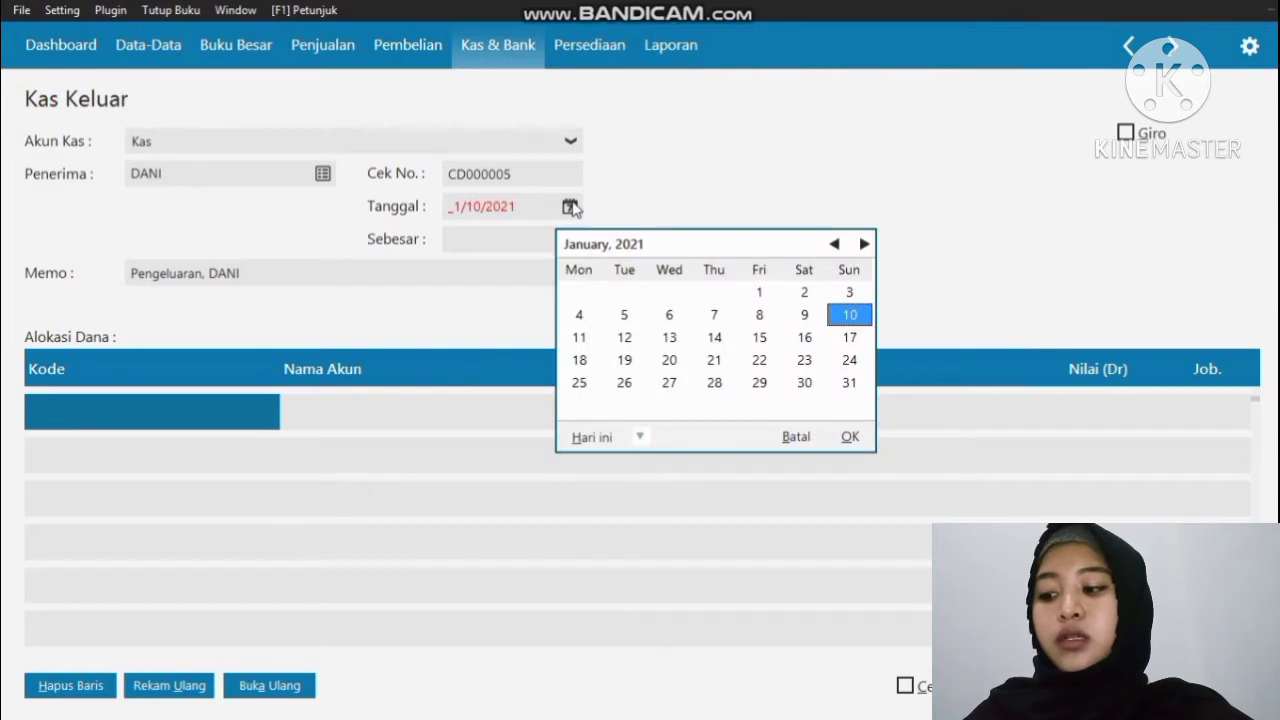
pyautogui.click(637, 438)
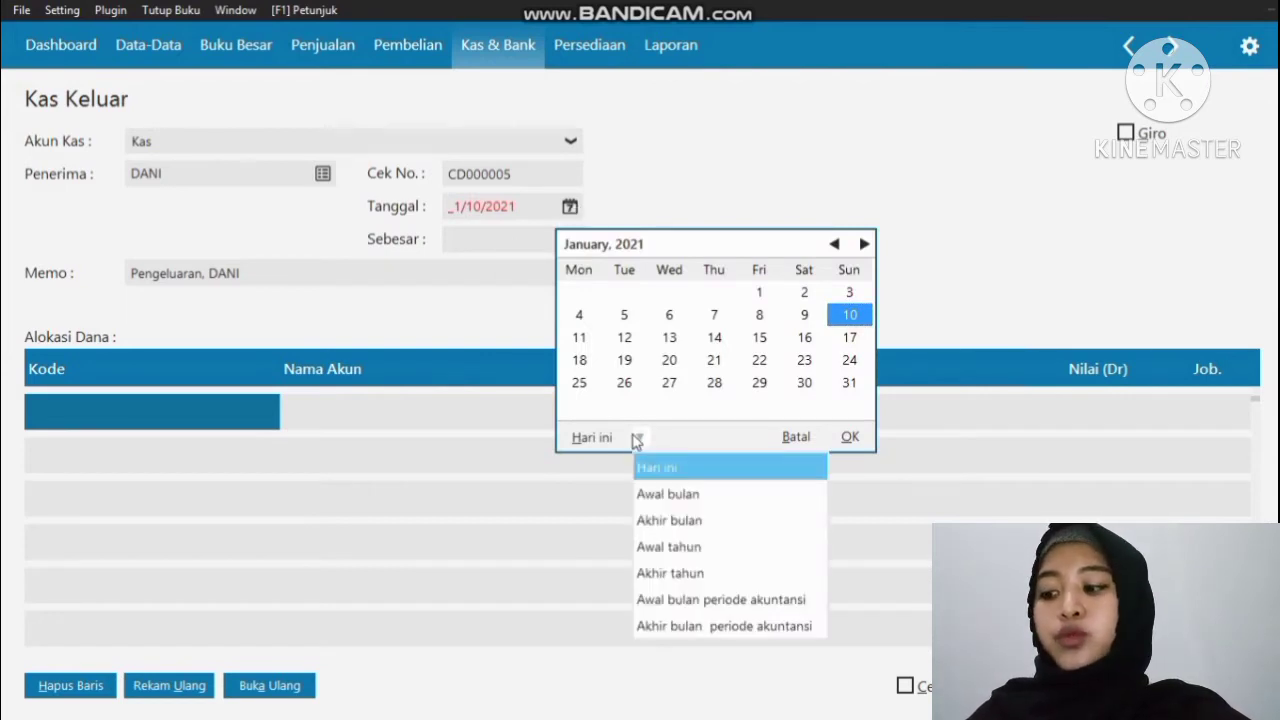
pyautogui.click(678, 599)
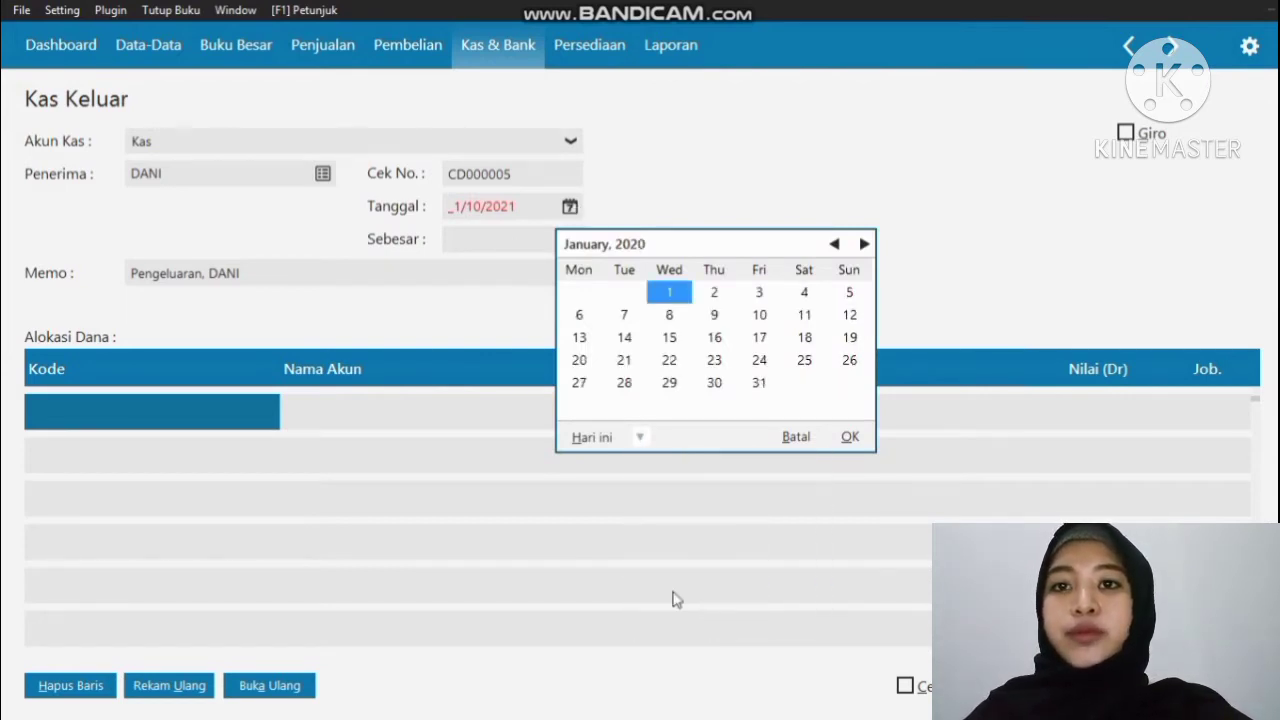
pyautogui.doubleClick(623, 315)
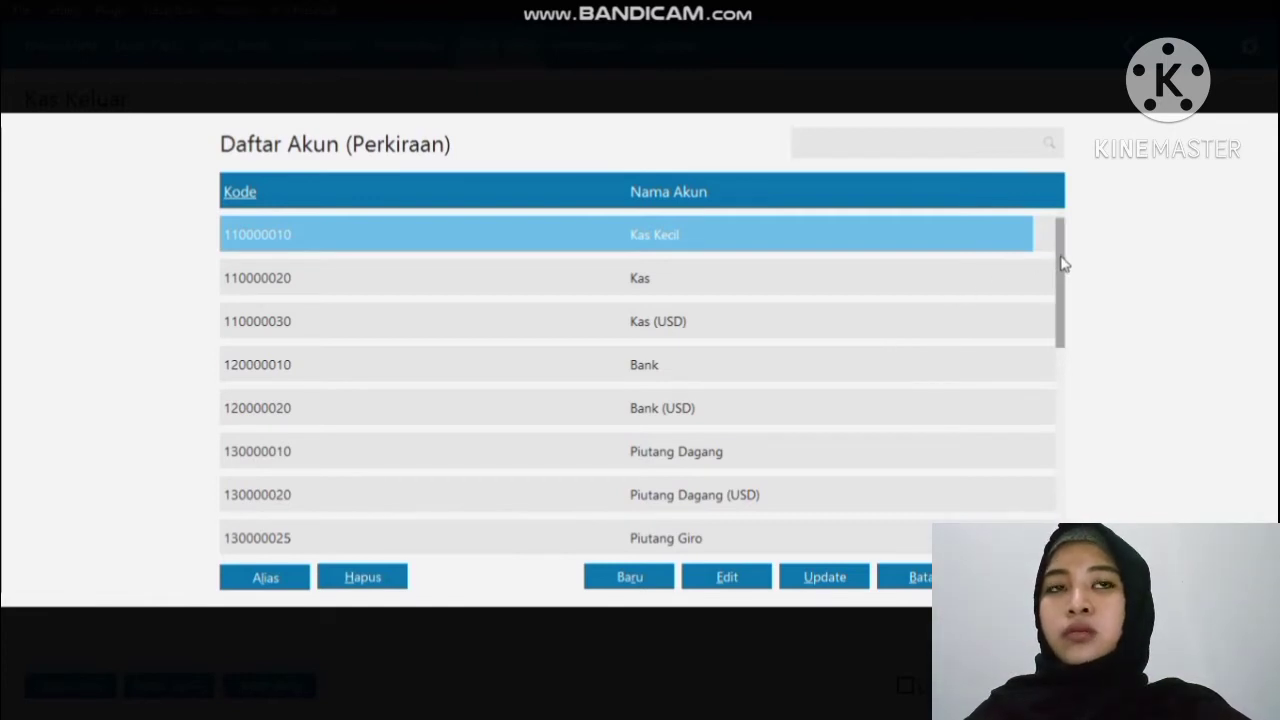
# Step: Allocate 1125000 to the account 610000025 Listrik, Air dan Telpon in the first fund allocation line (Alokasi Dana)
pyautogui.click(1057, 400)
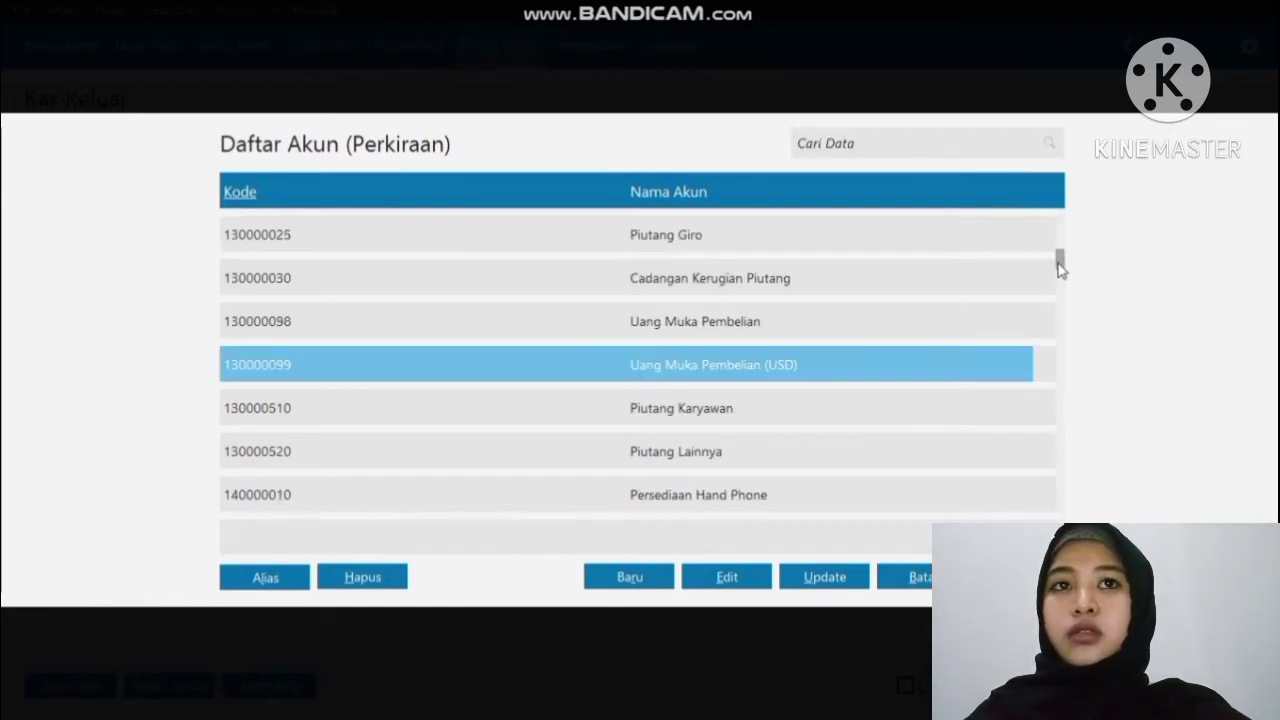
pyautogui.moveTo(1058, 264); pyautogui.dragTo(1056, 491)
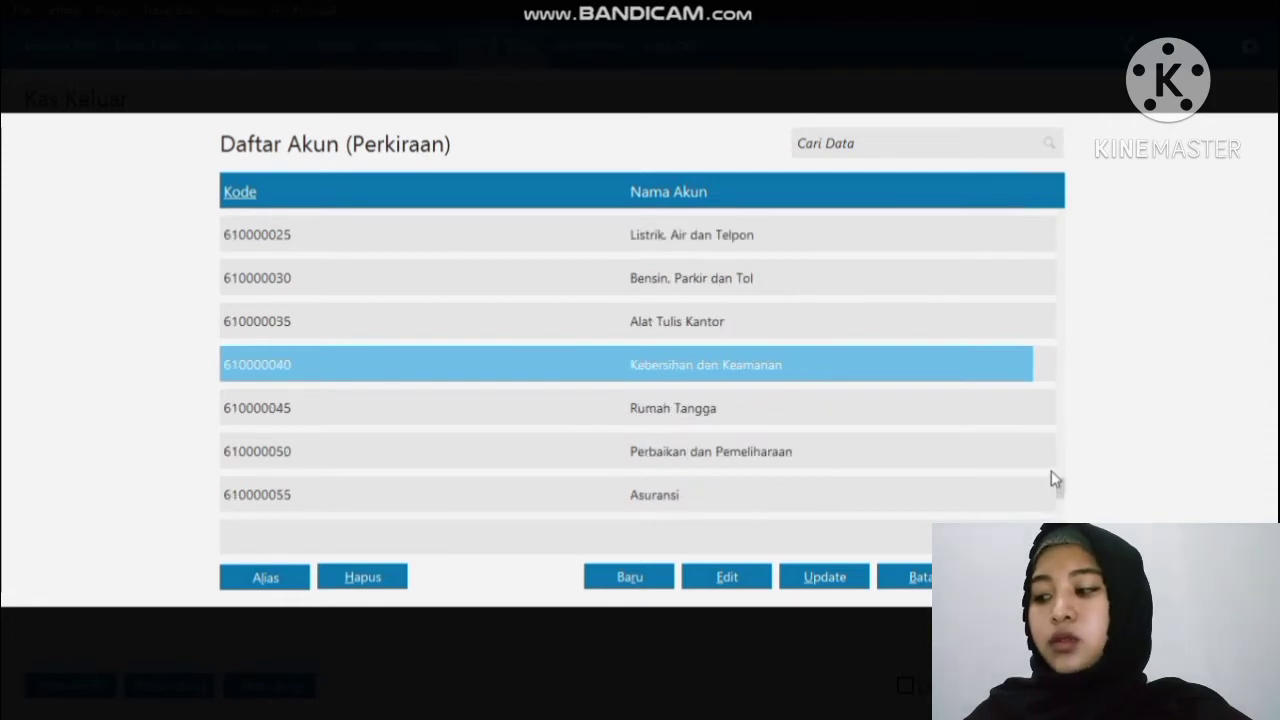
pyautogui.click(823, 244)
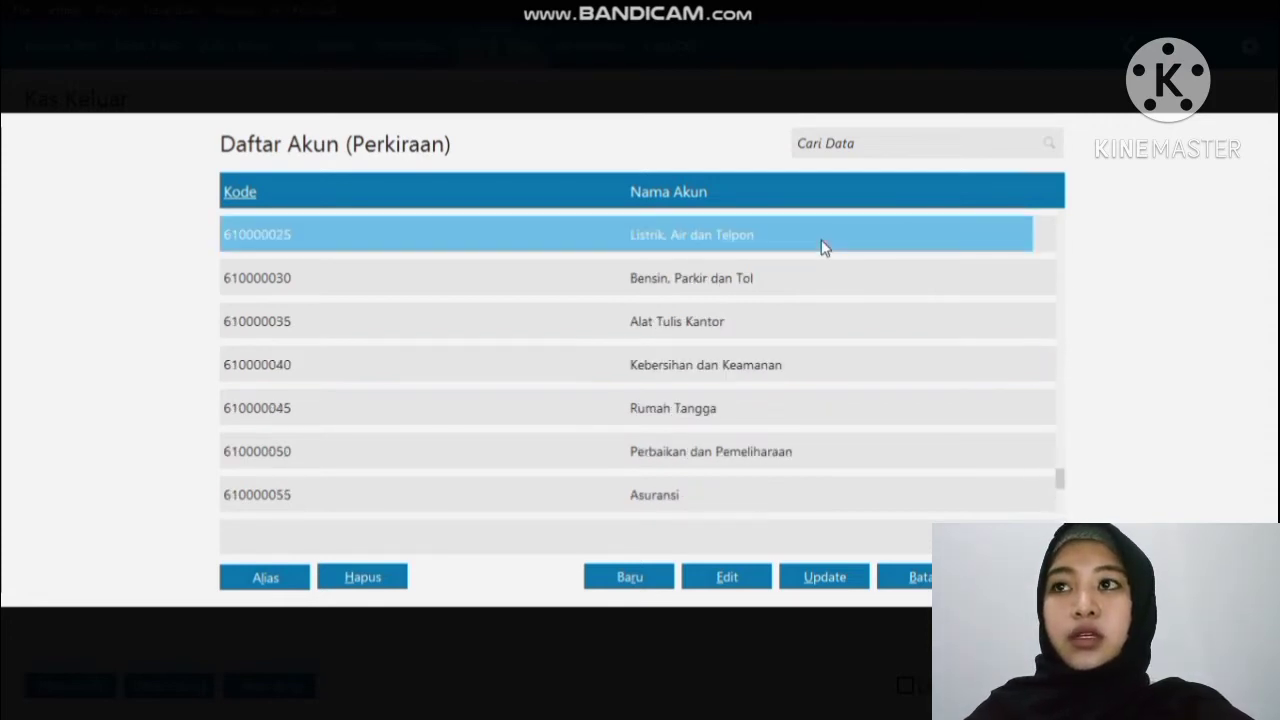
pyautogui.press('Return')
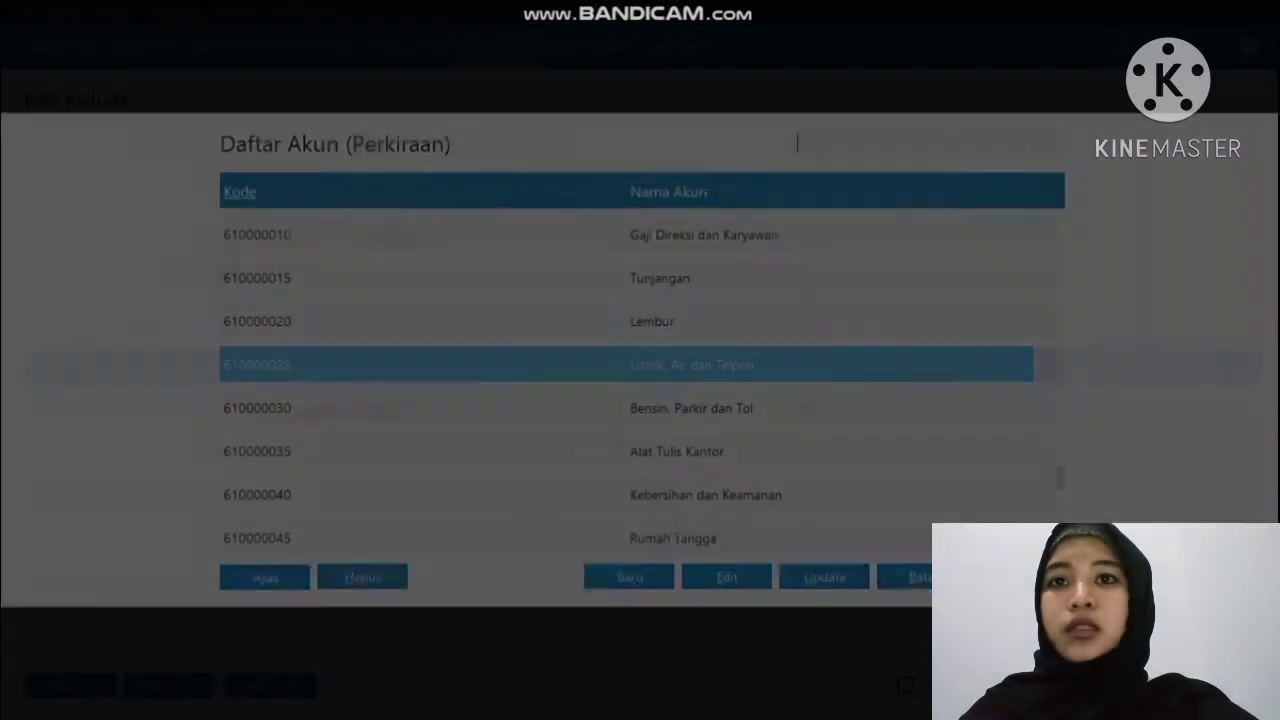
pyautogui.press('Escape')
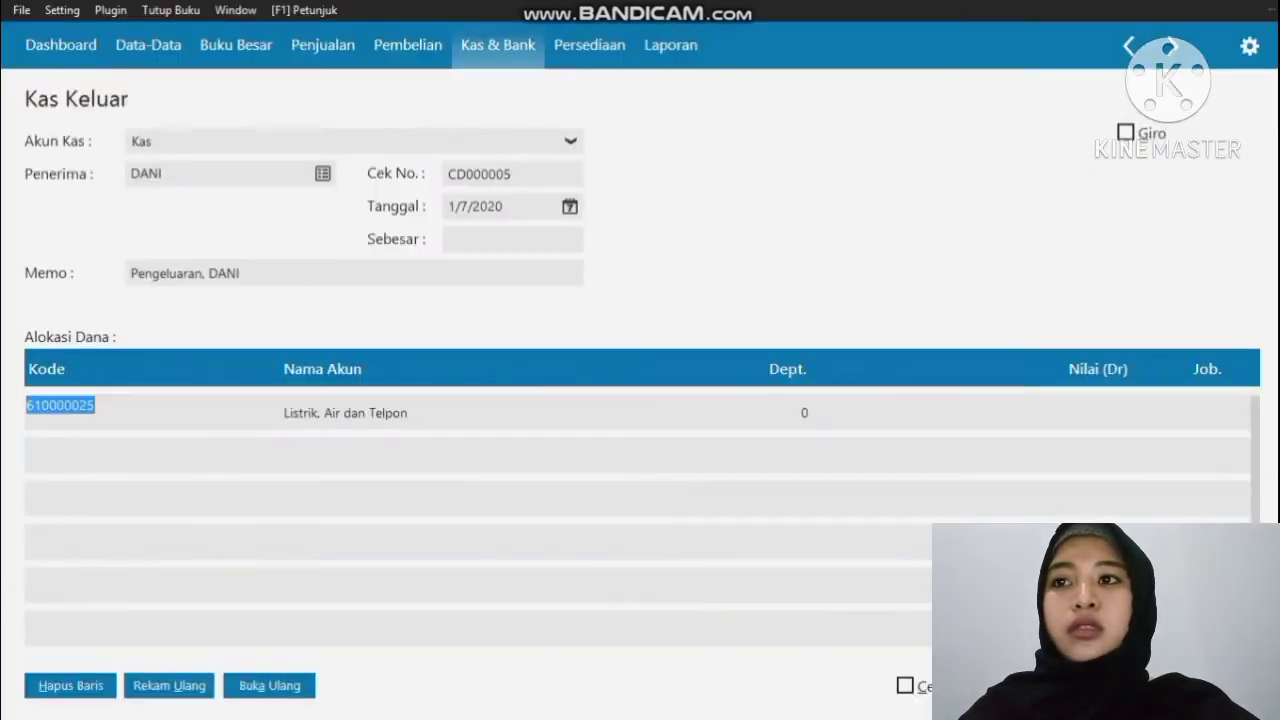
pyautogui.click(1100, 422)
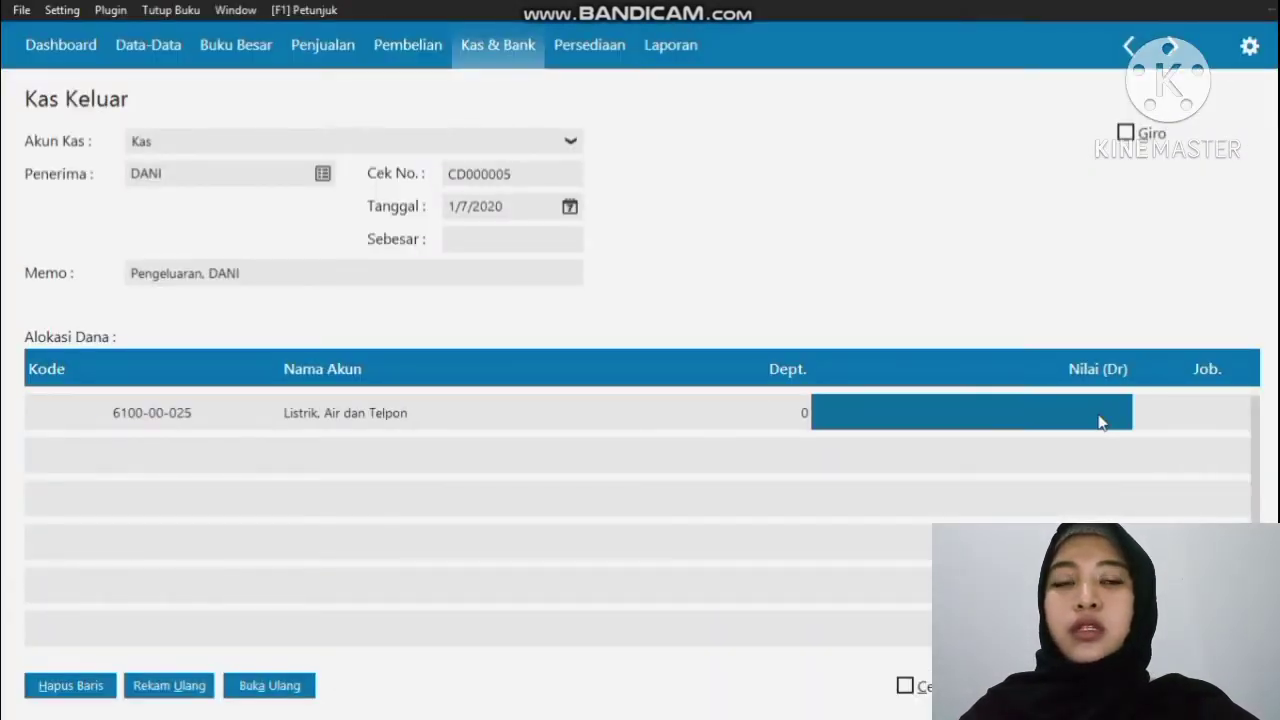
pyautogui.write('1125')
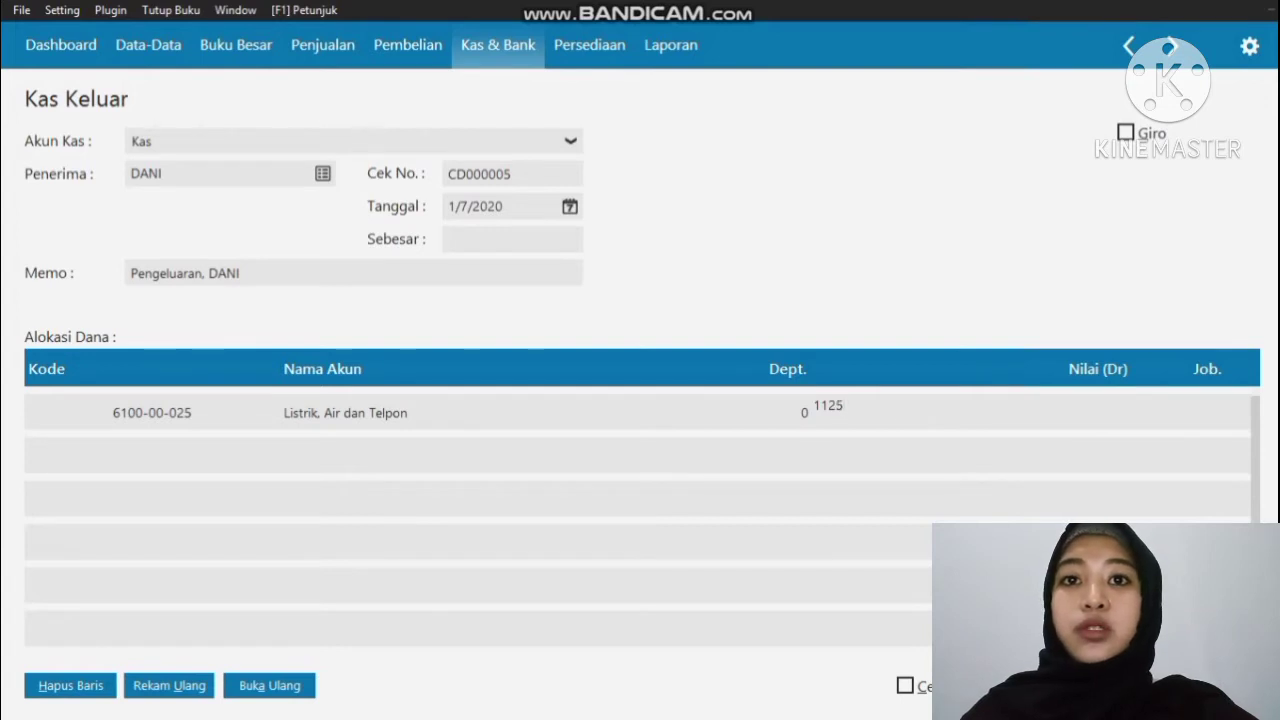
pyautogui.write('000')
pyautogui.press('Return')
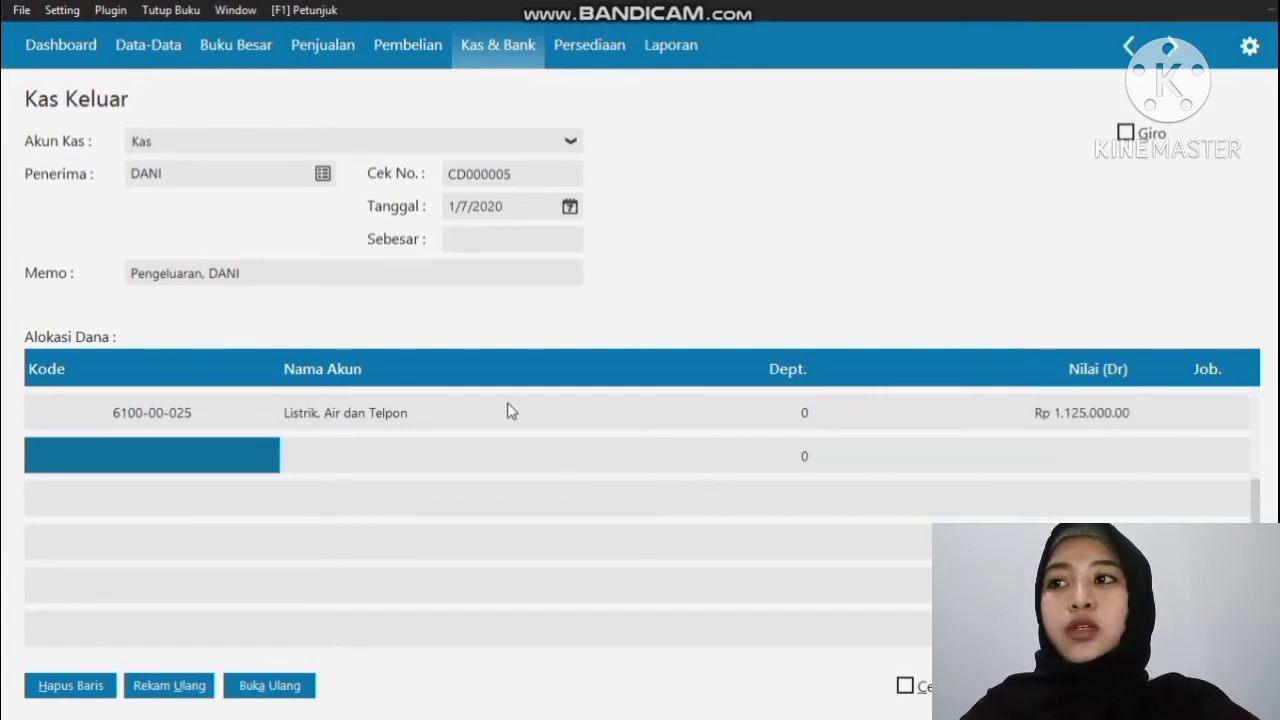
# Step: Add a second allocation line for the account 610000030 Bensin, Parkir dan Tol with a value of 25000
pyautogui.doubleClick(248, 450)
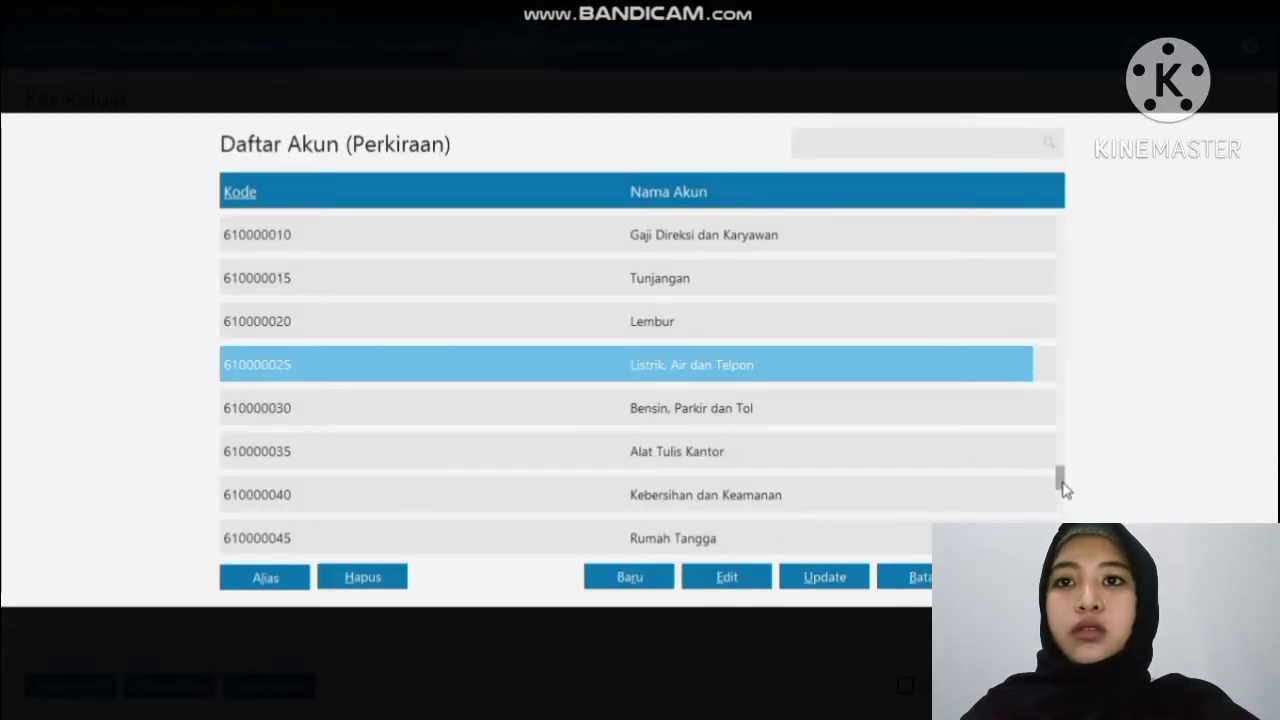
pyautogui.click(956, 415)
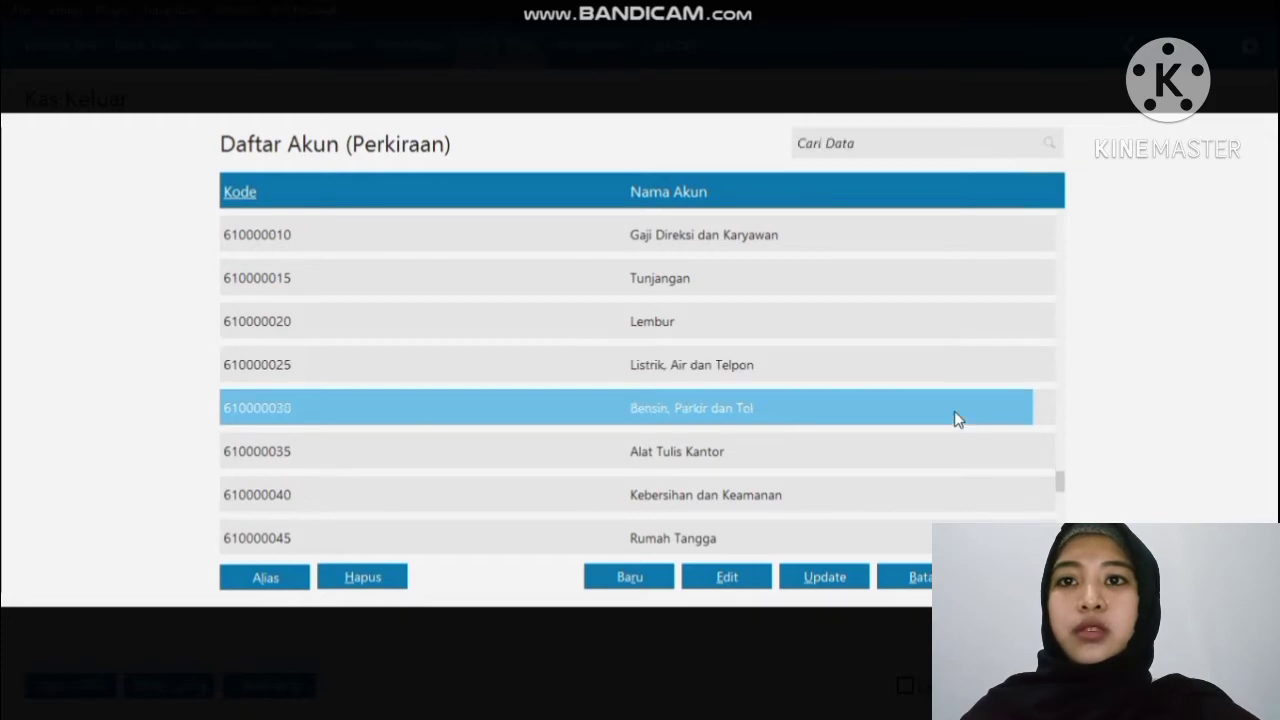
pyautogui.scroll(-1, 642, 385)
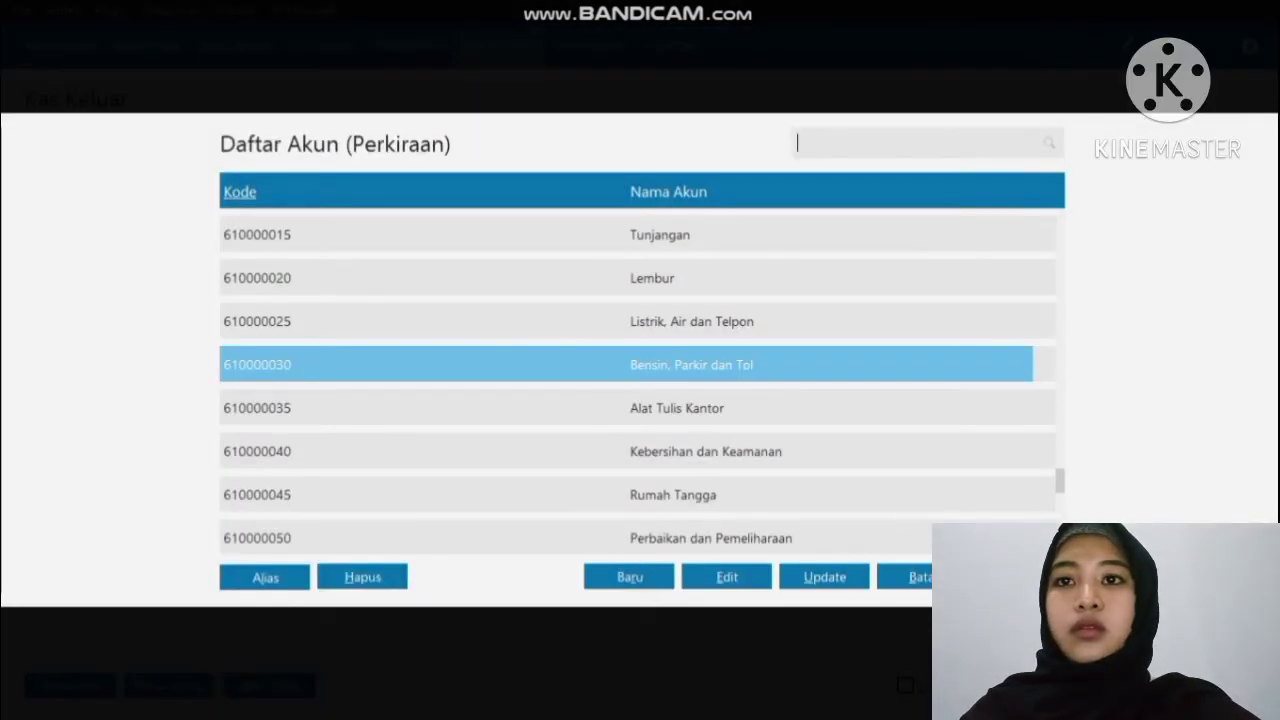
pyautogui.press('Return')
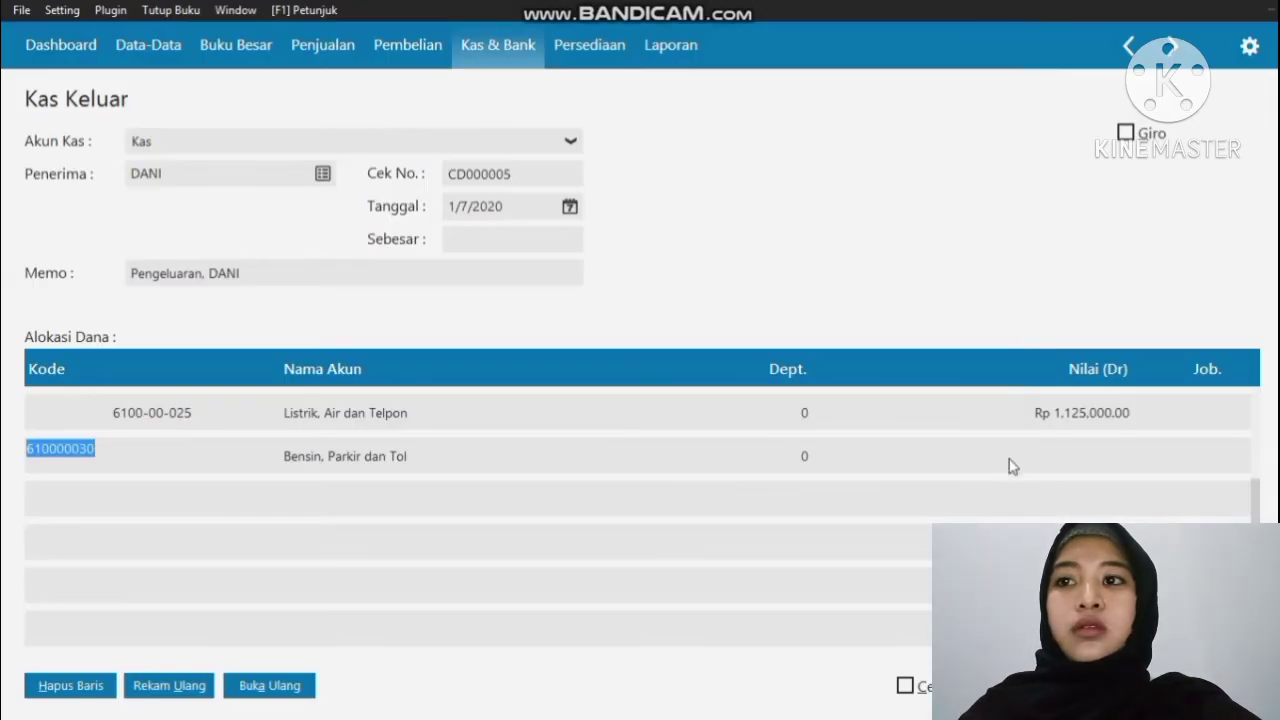
pyautogui.click(1052, 466)
pyautogui.write('2')
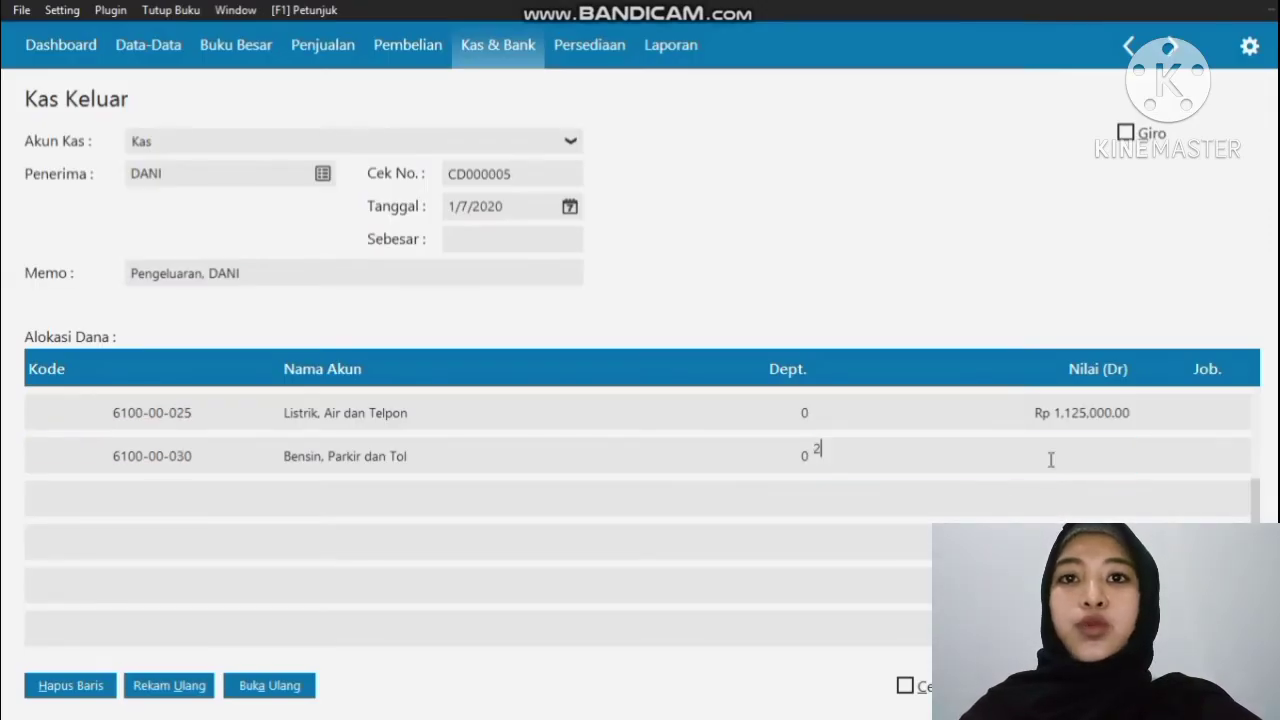
pyautogui.write('5000')
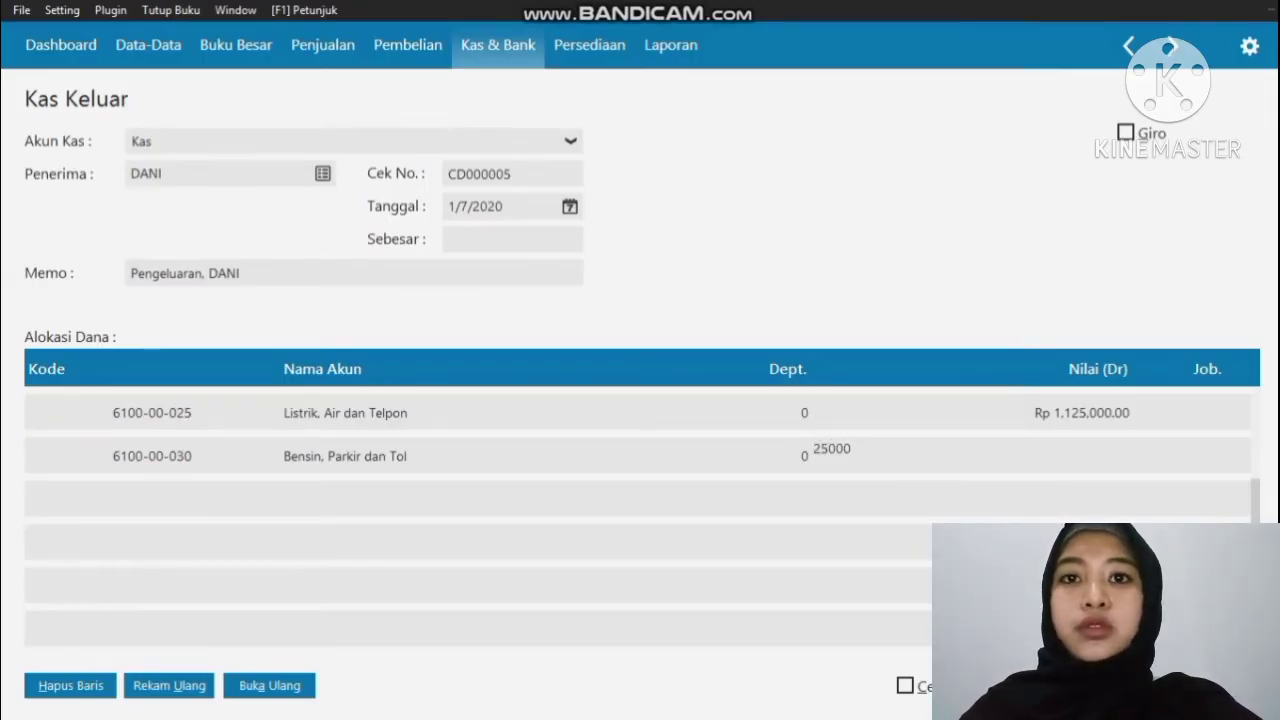
pyautogui.press('Return')
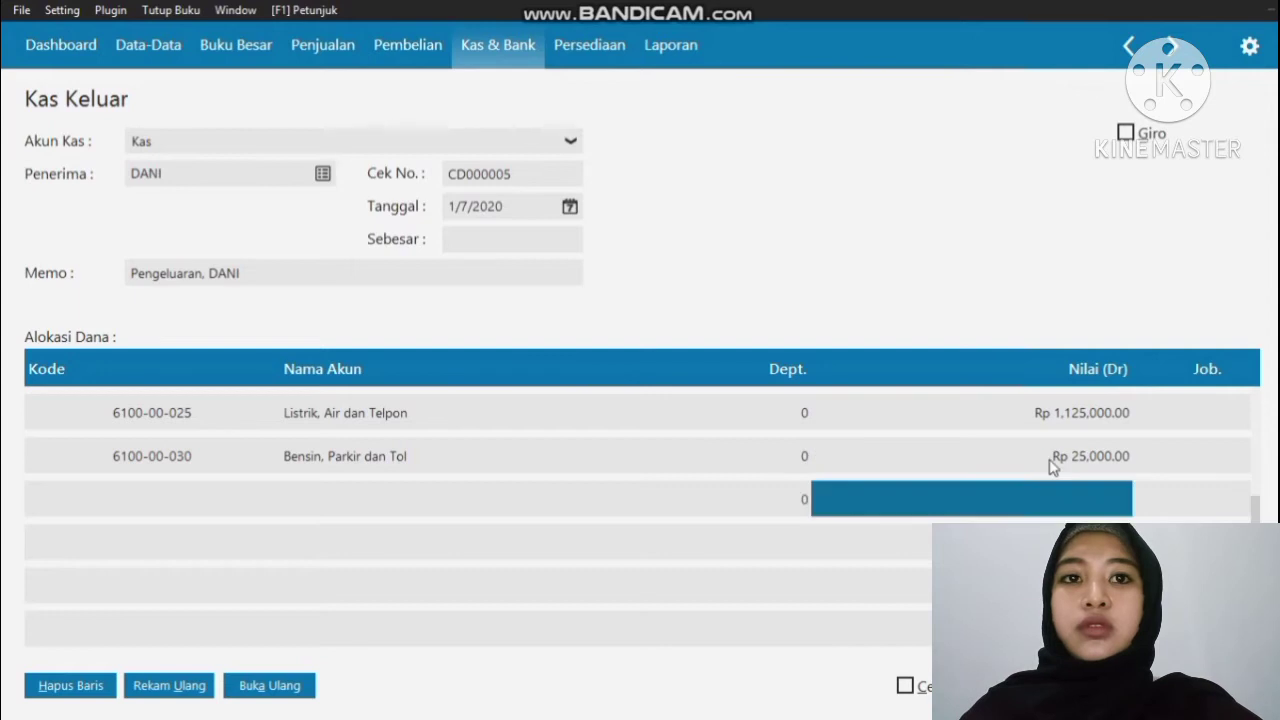
# Step: Fill in the payment's total amount (Sebesar), record the Kas Keluar transaction and leave the Kas Keluar screens
pyautogui.click(580, 241)
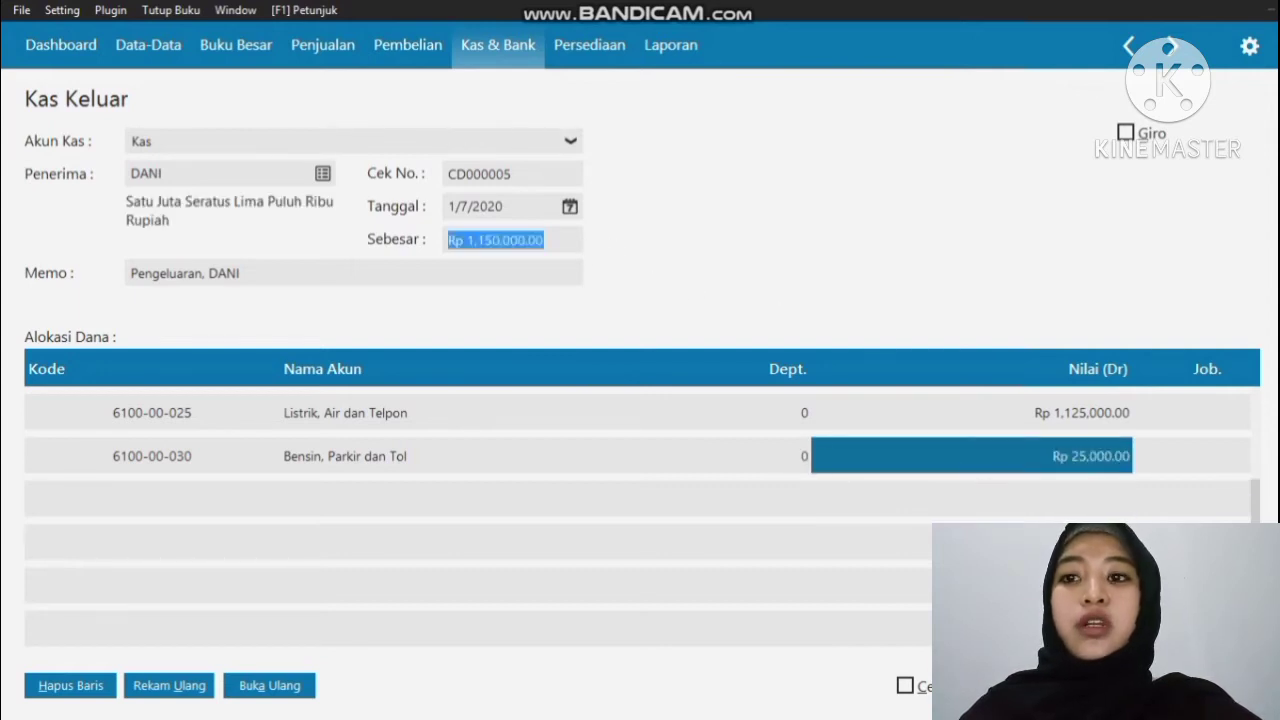
pyautogui.hotkey('alt', 'r')
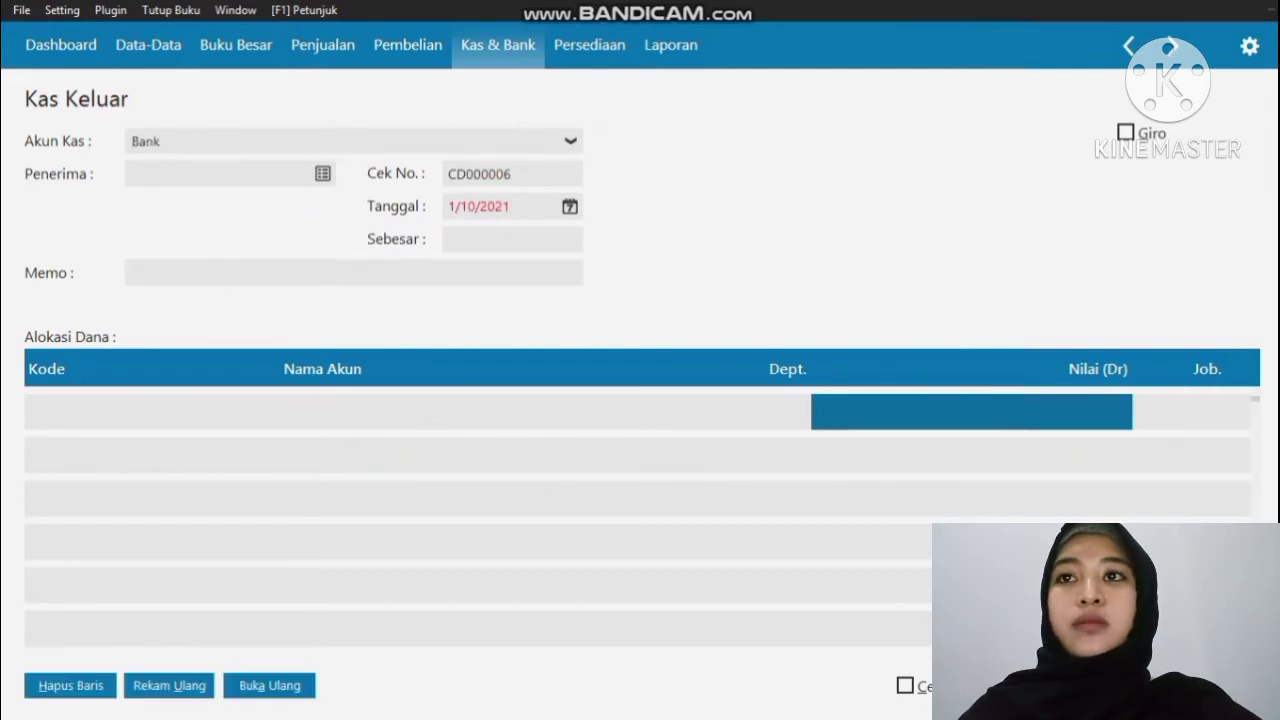
pyautogui.press('Escape')
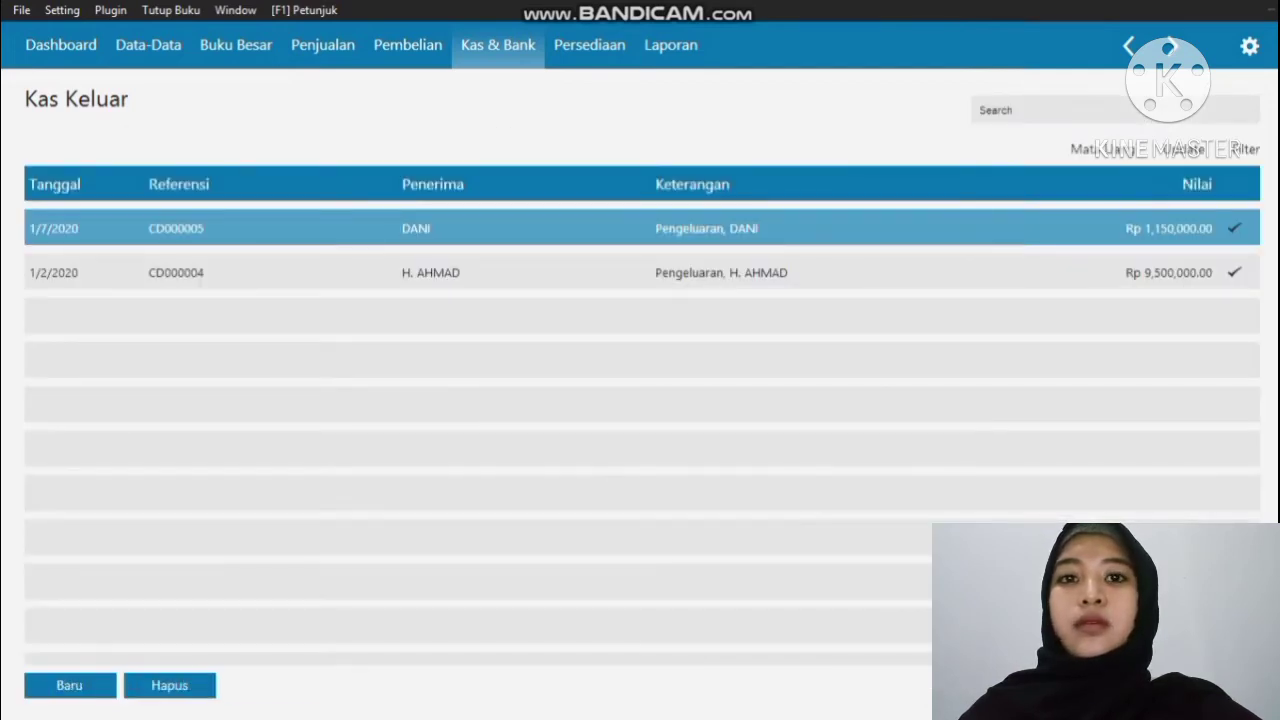
pyautogui.press('Escape')
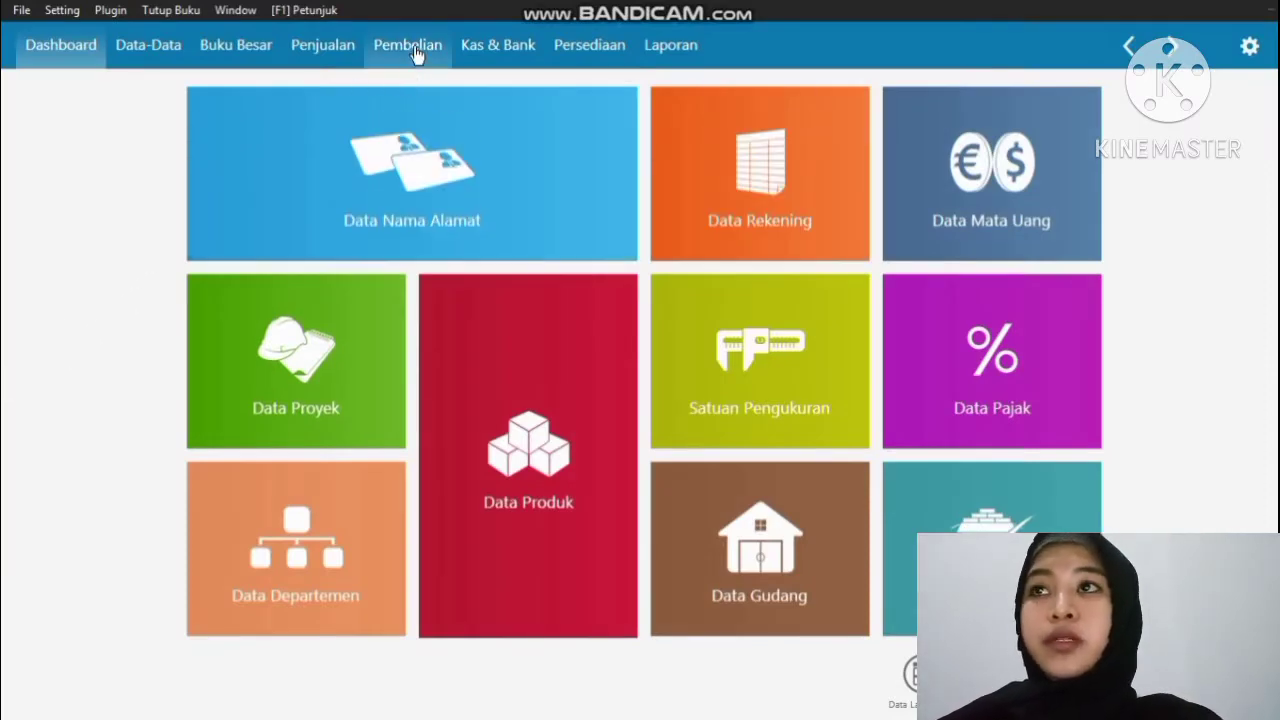
# Step: Start a new Kas Masuk transaction and set its cash account (Akun Kas) to Kas
pyautogui.click(508, 46)
pyautogui.moveTo(423, 251)
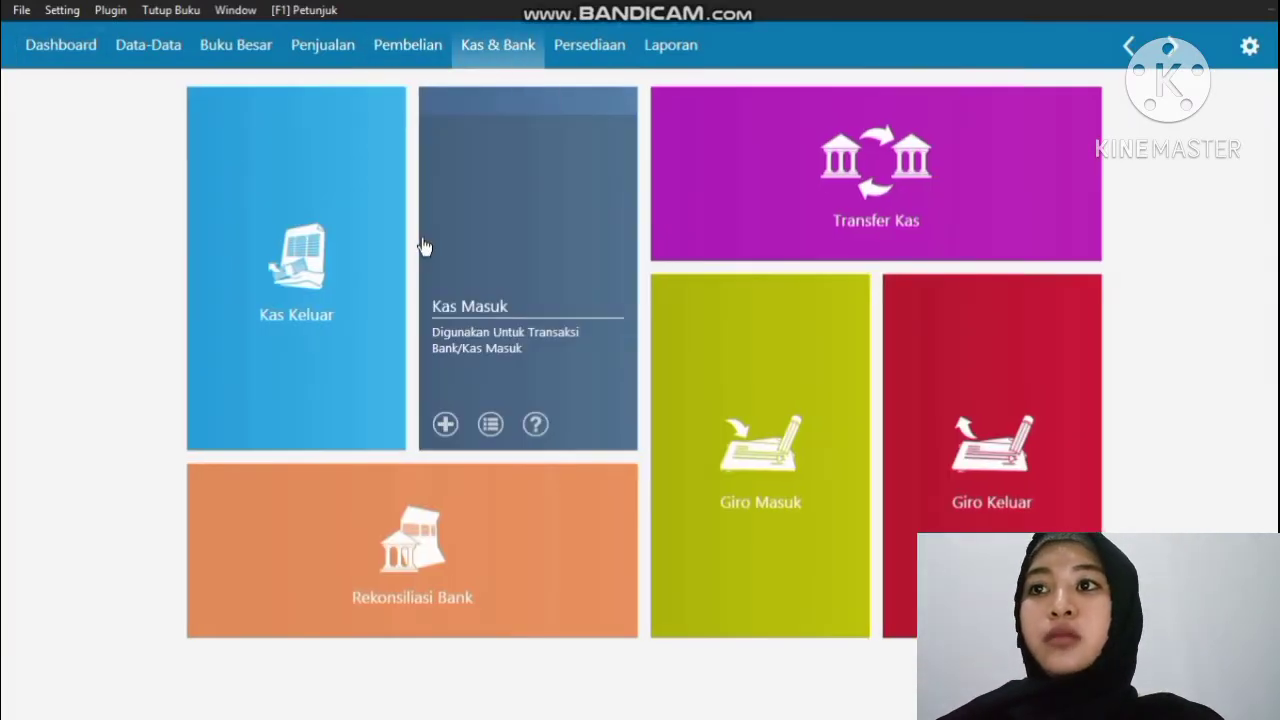
pyautogui.click(488, 320)
pyautogui.click(66, 688)
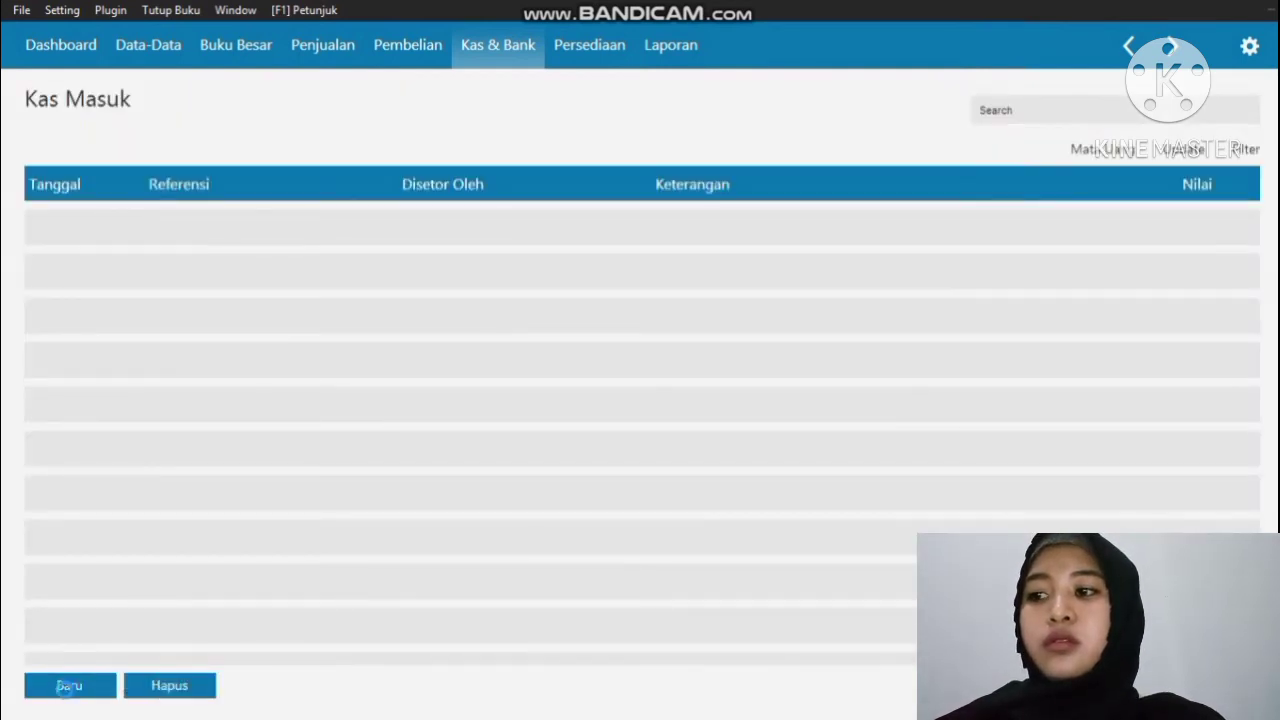
pyautogui.click(550, 143)
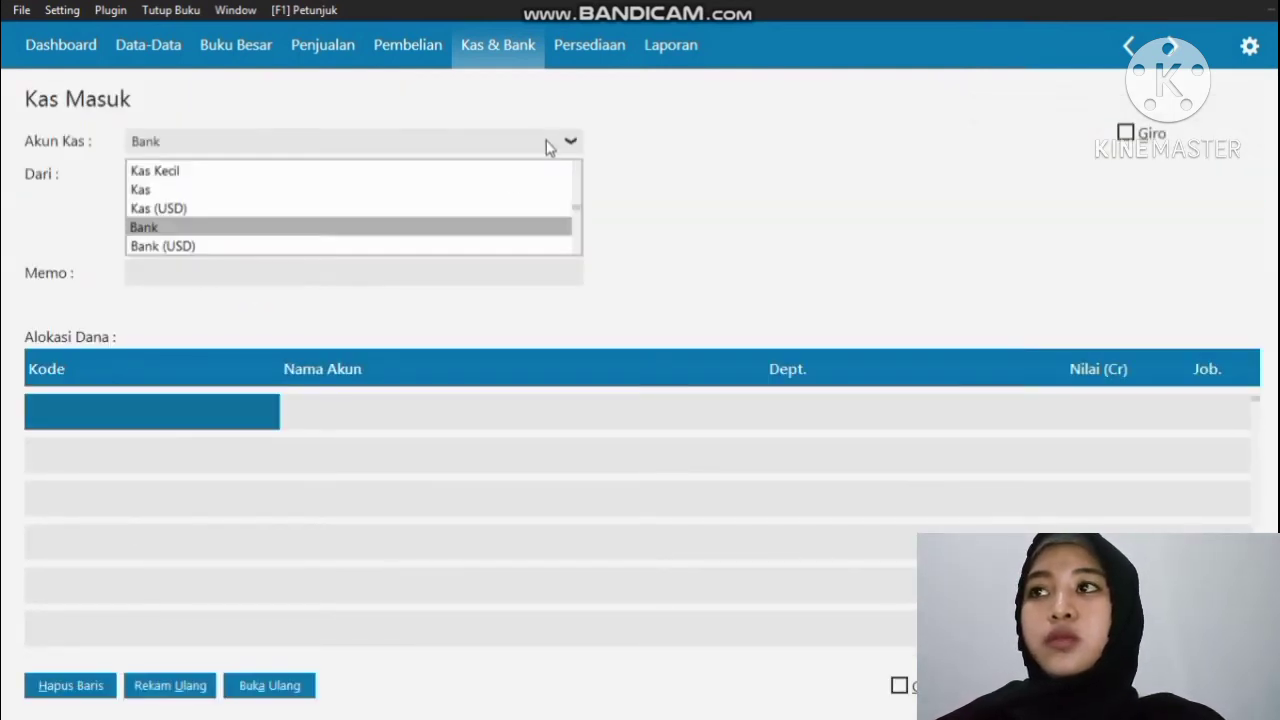
pyautogui.click(431, 191)
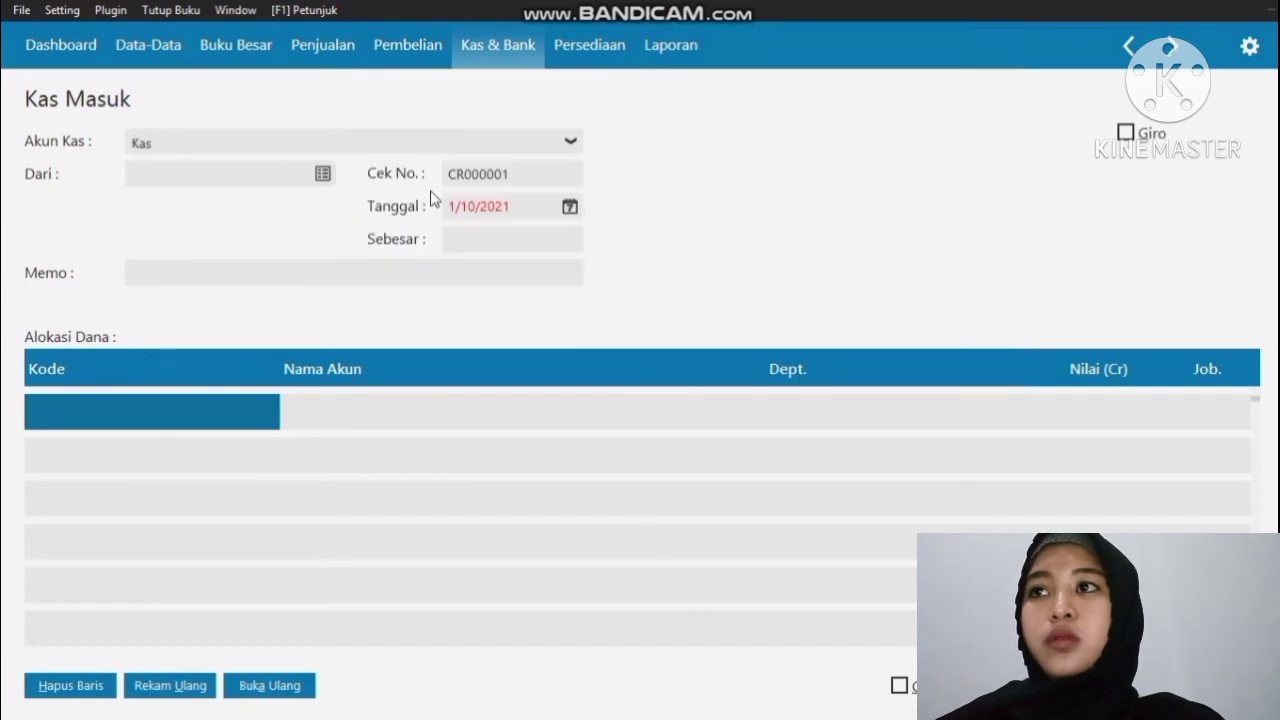
# Step: Select the customer listed directly below TOKO SUKSES as the payer (Dari) and set the Kas Masuk date (Tanggal) to 1/8/2020
pyautogui.click(322, 174)
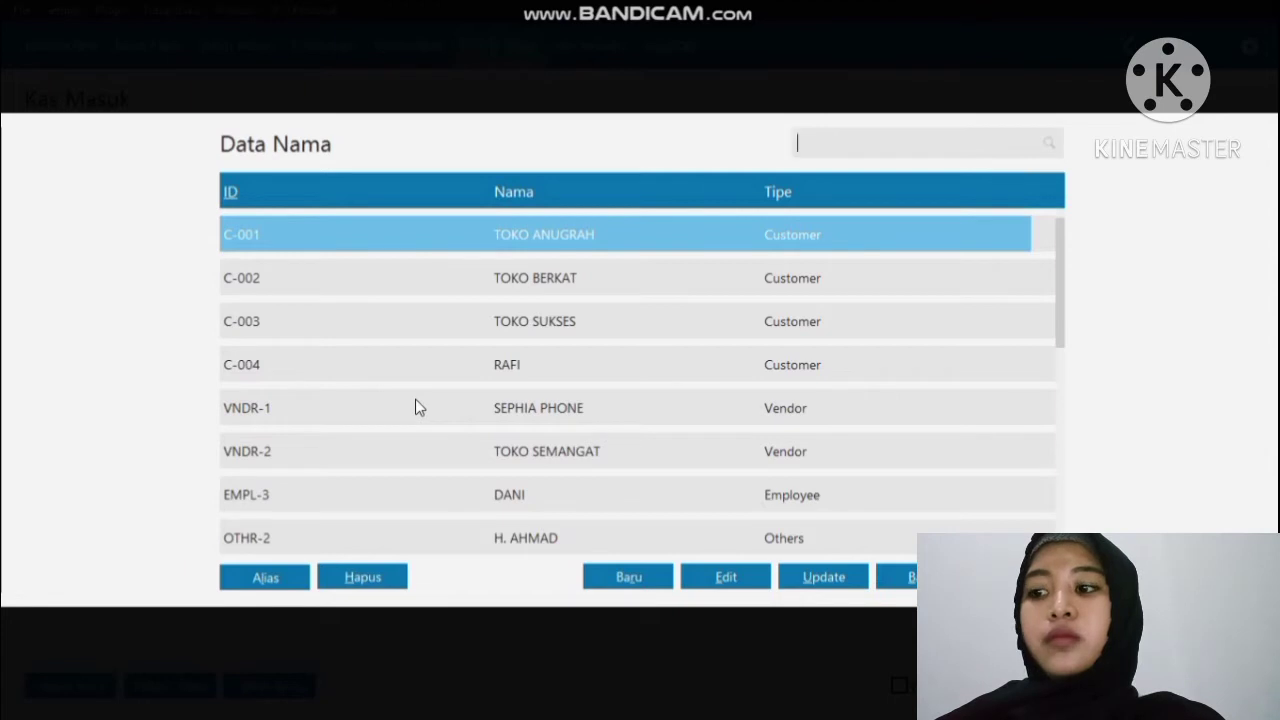
pyautogui.doubleClick(519, 364)
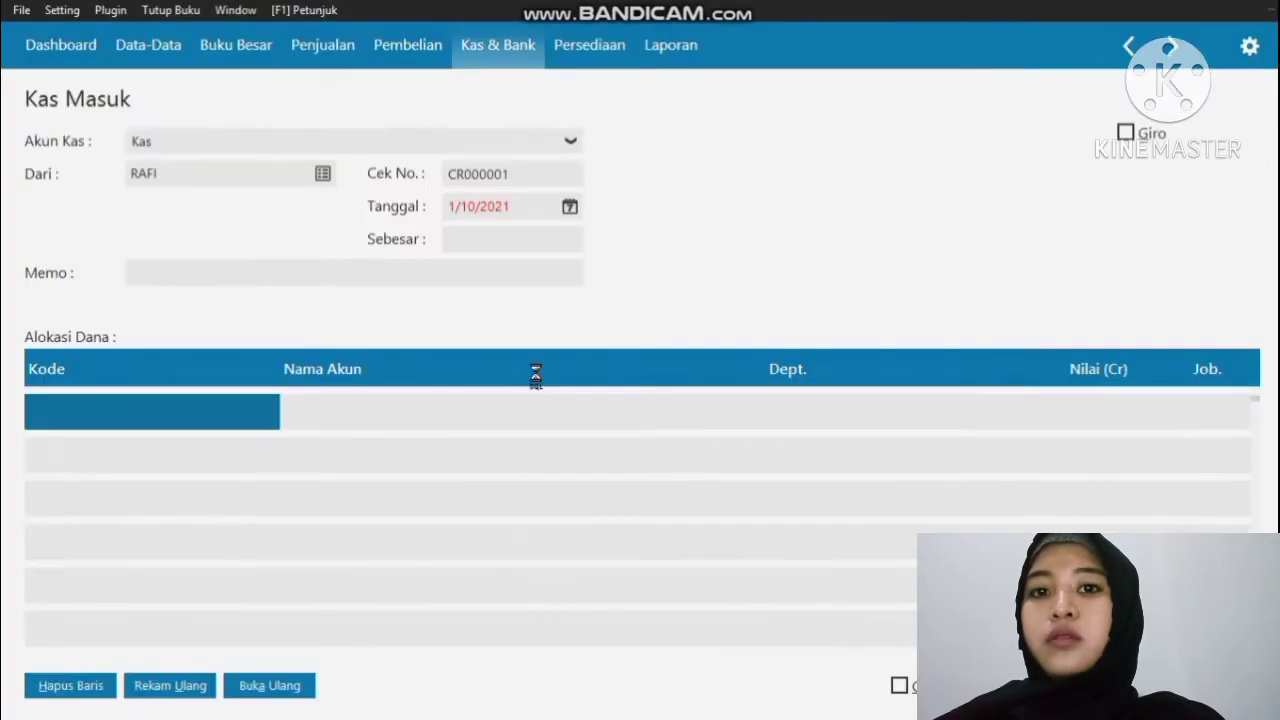
pyautogui.click(569, 206)
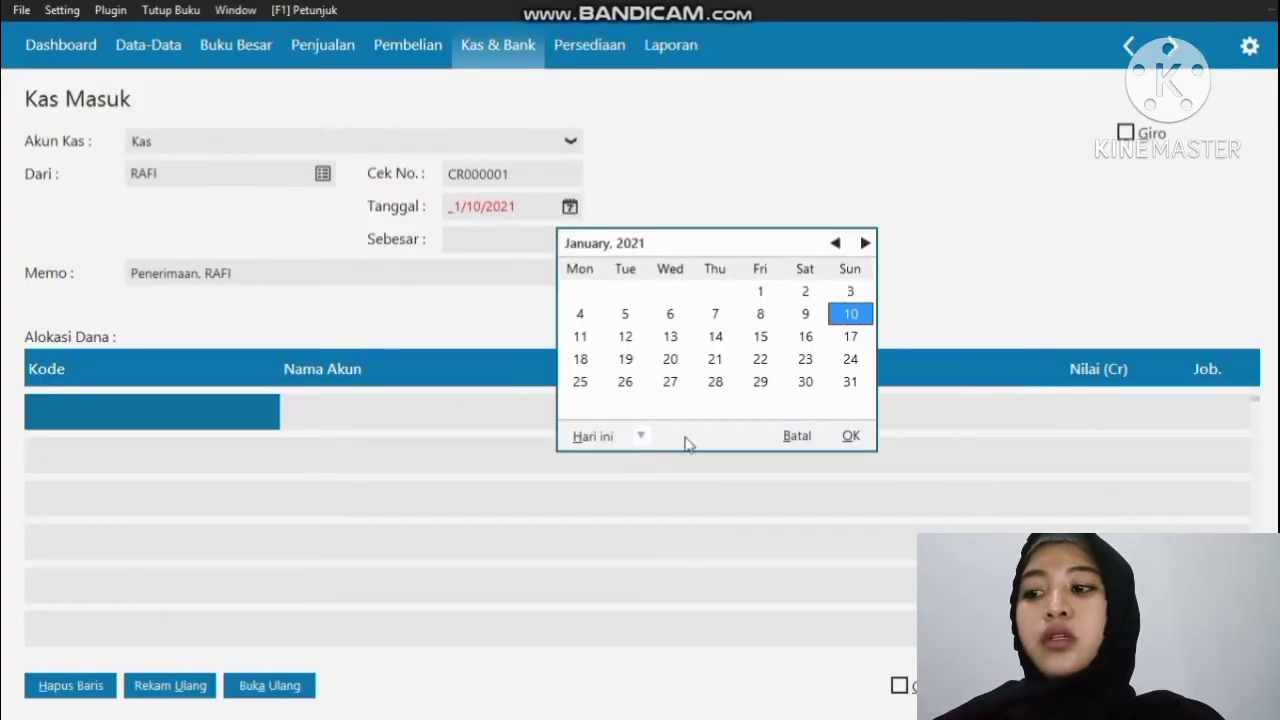
pyautogui.click(640, 436)
pyautogui.click(703, 600)
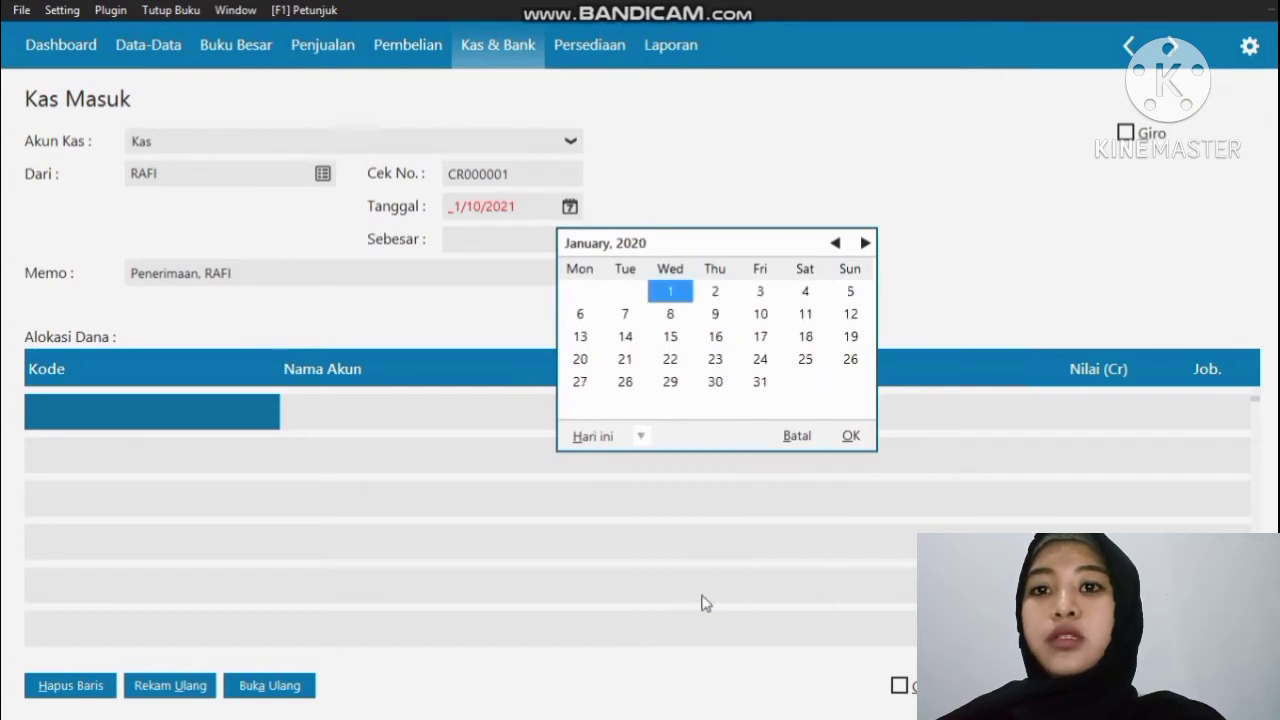
pyautogui.click(667, 315)
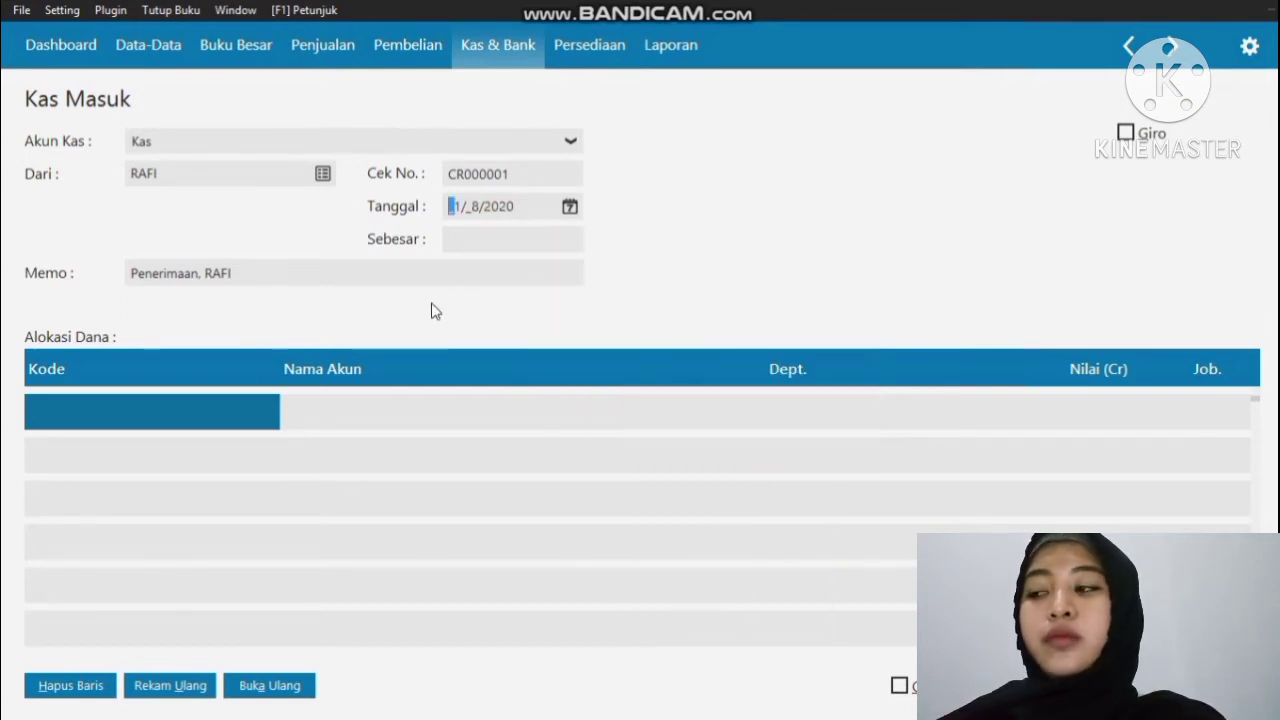
# Step: Allocate 180000 to the account 420000030 Pendapatan Lain-lain in the first line of the cash receipt
pyautogui.doubleClick(186, 416)
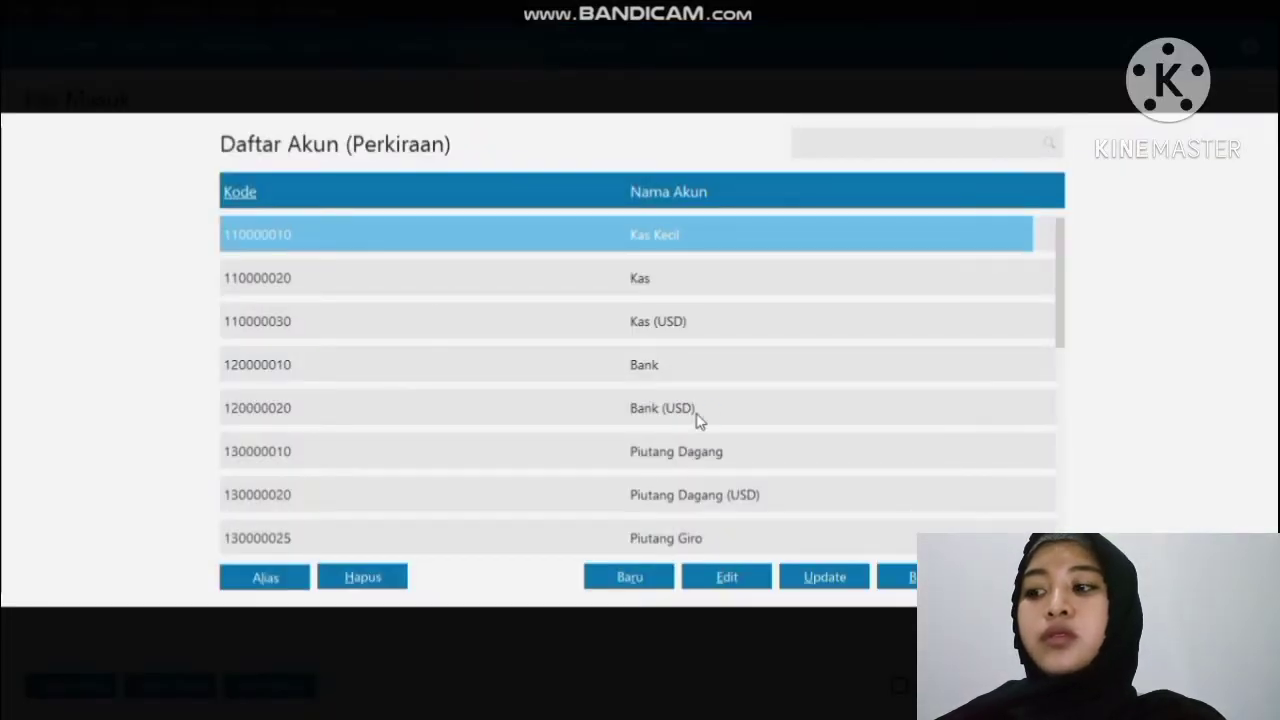
pyautogui.moveTo(1059, 281); pyautogui.dragTo(1060, 364)
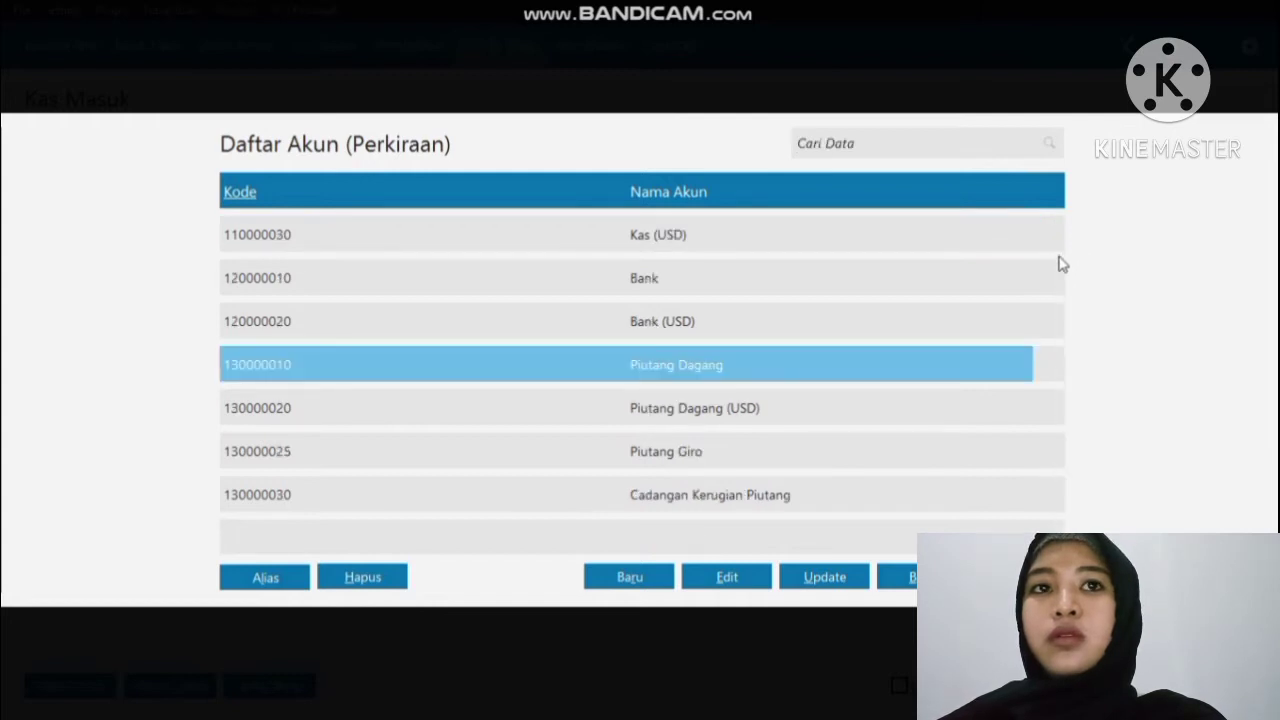
pyautogui.moveTo(1060, 249); pyautogui.dragTo(1066, 445)
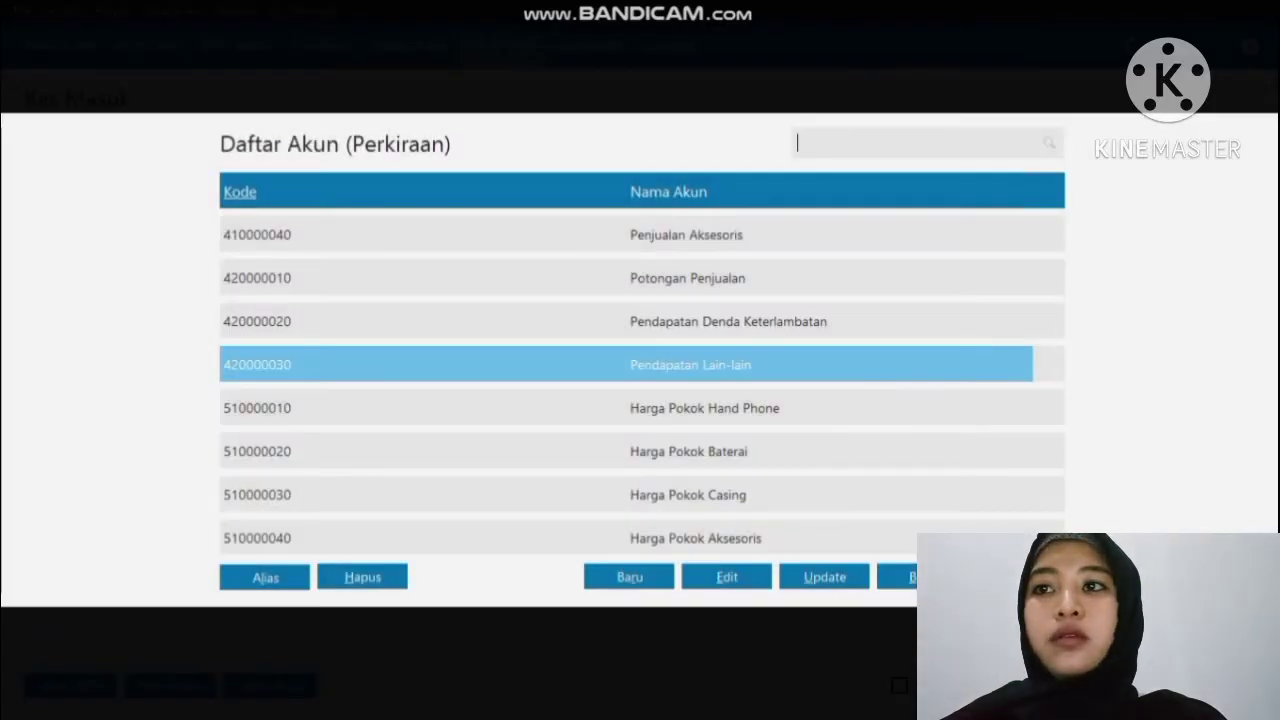
pyautogui.click(1020, 577)
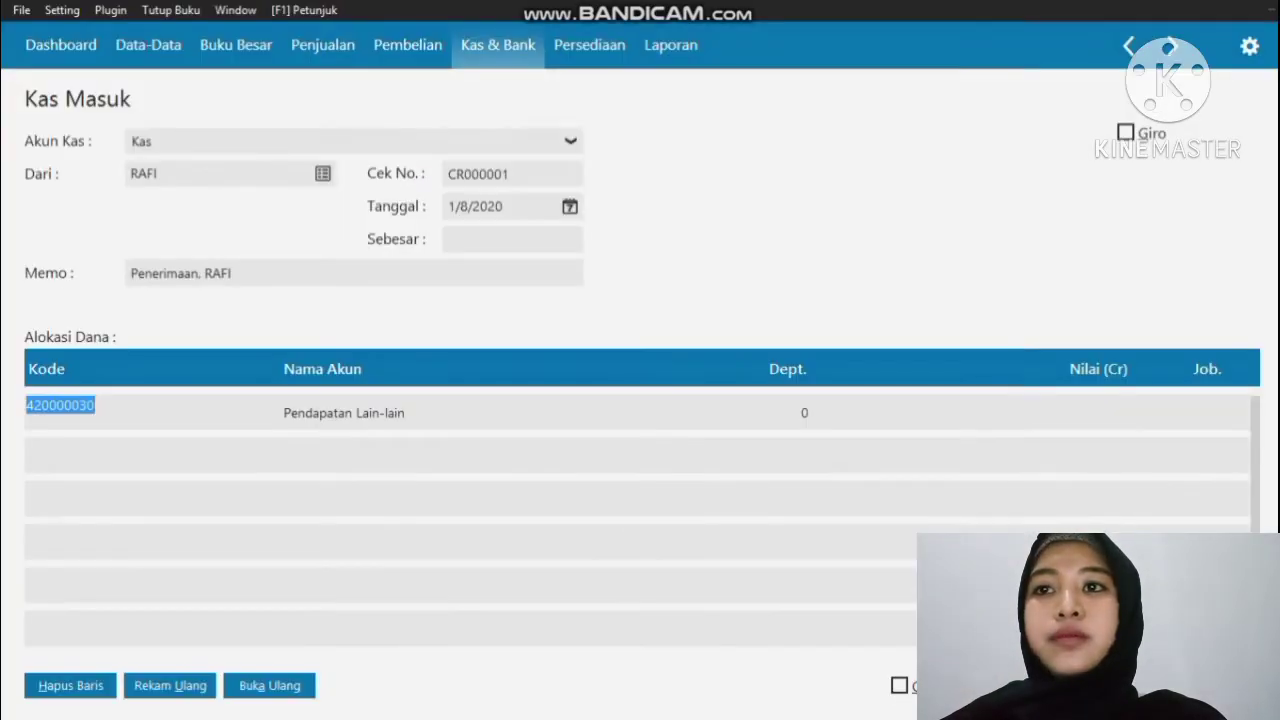
pyautogui.click(1088, 403)
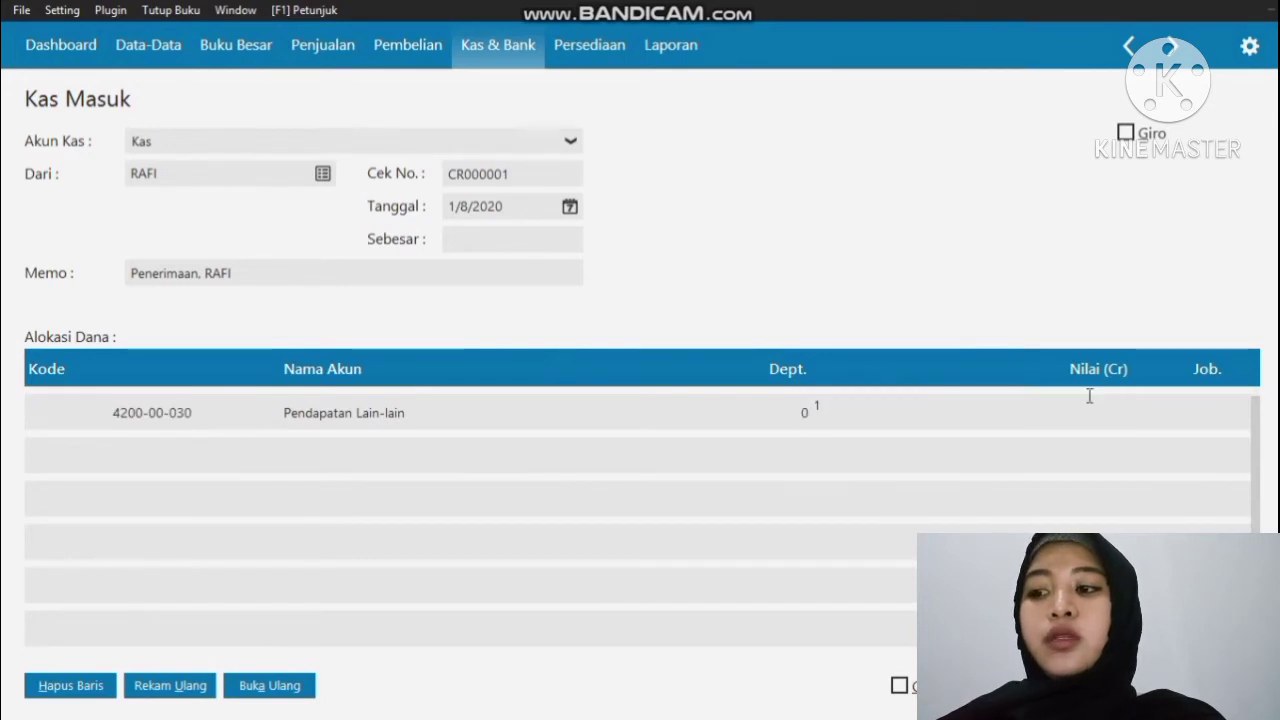
pyautogui.write('180000')
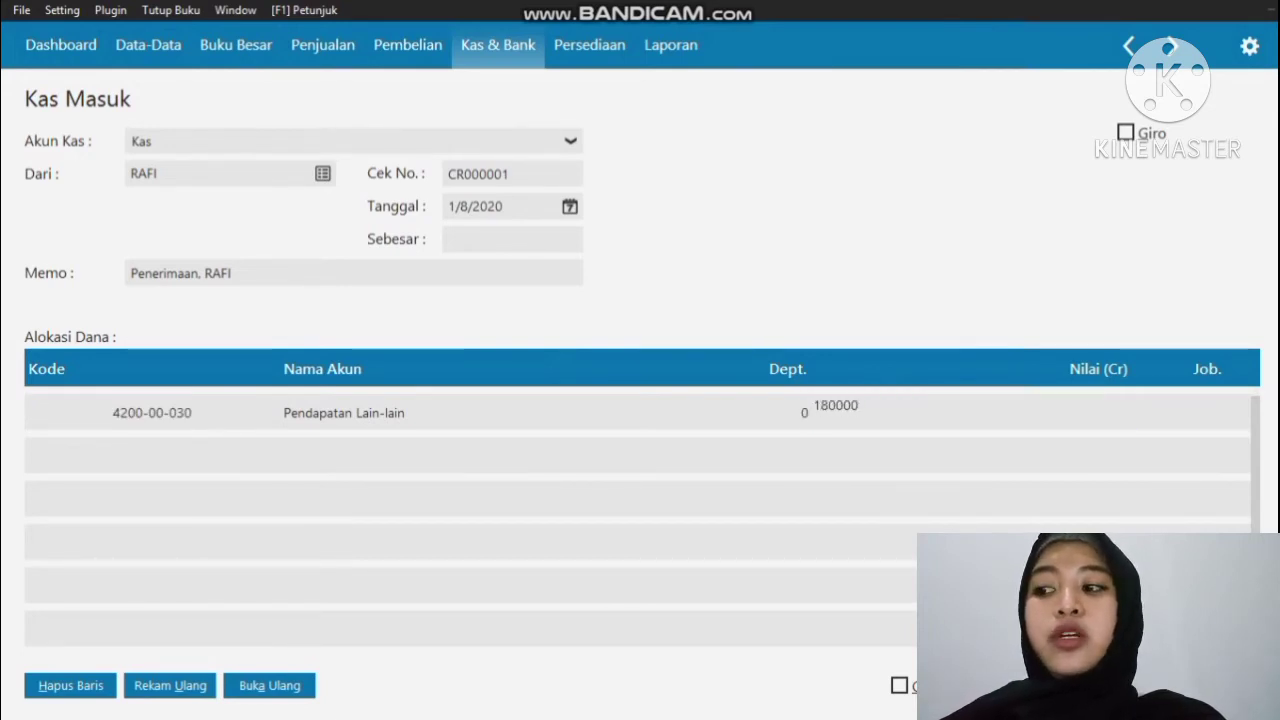
pyautogui.press('Return')
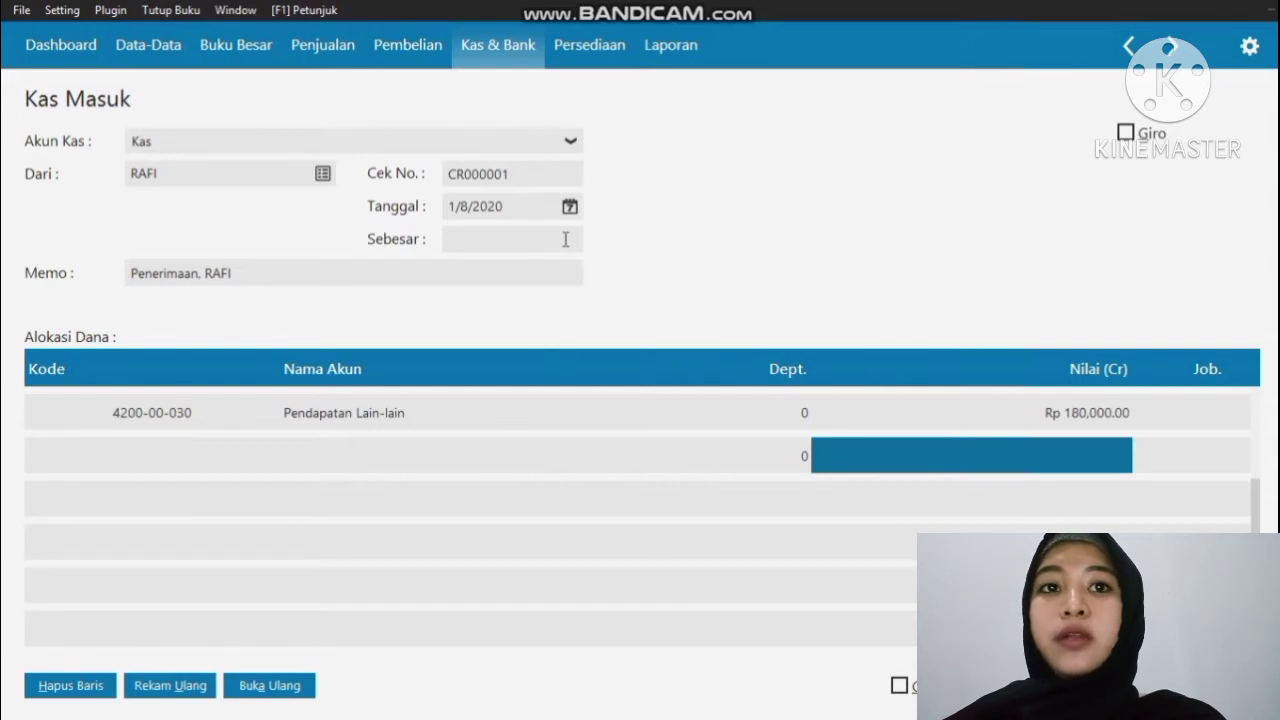
# Step: Fill in the cash receipt's total amount (Sebesar) of Rp 180,000 and record the Kas Masuk transaction
pyautogui.click(565, 239)
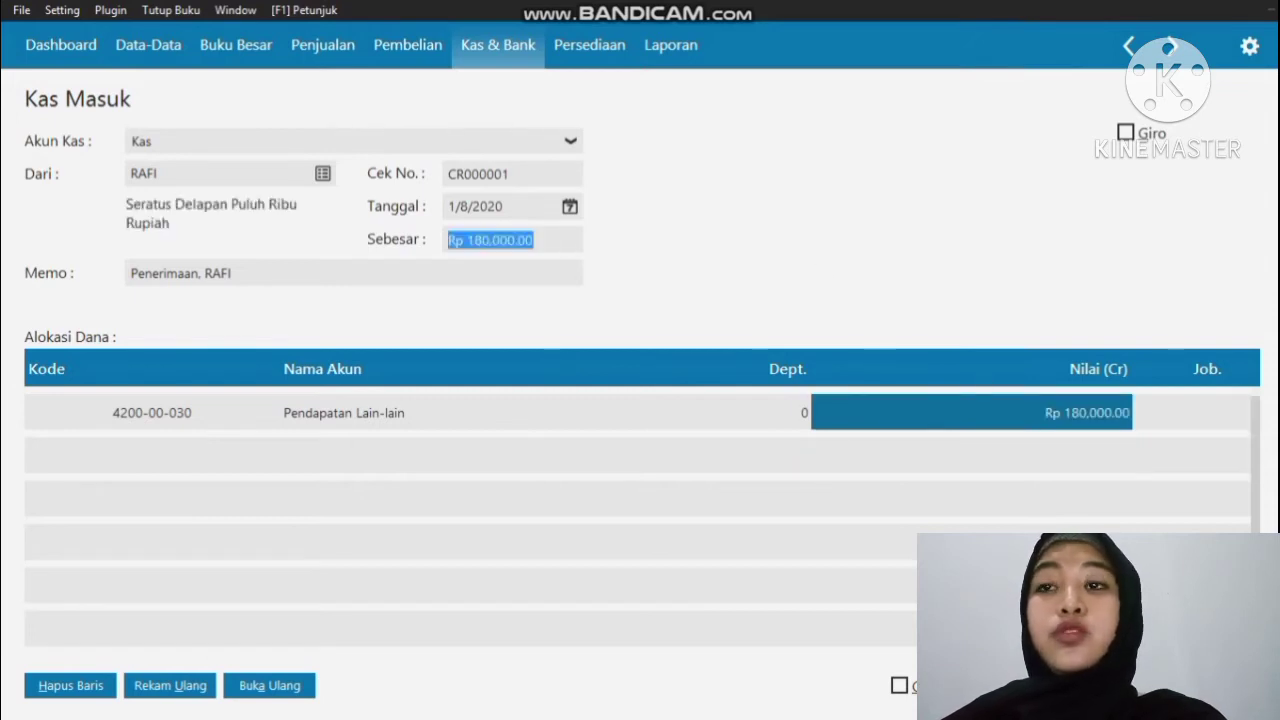
pyautogui.hotkey('ctrl', 's')
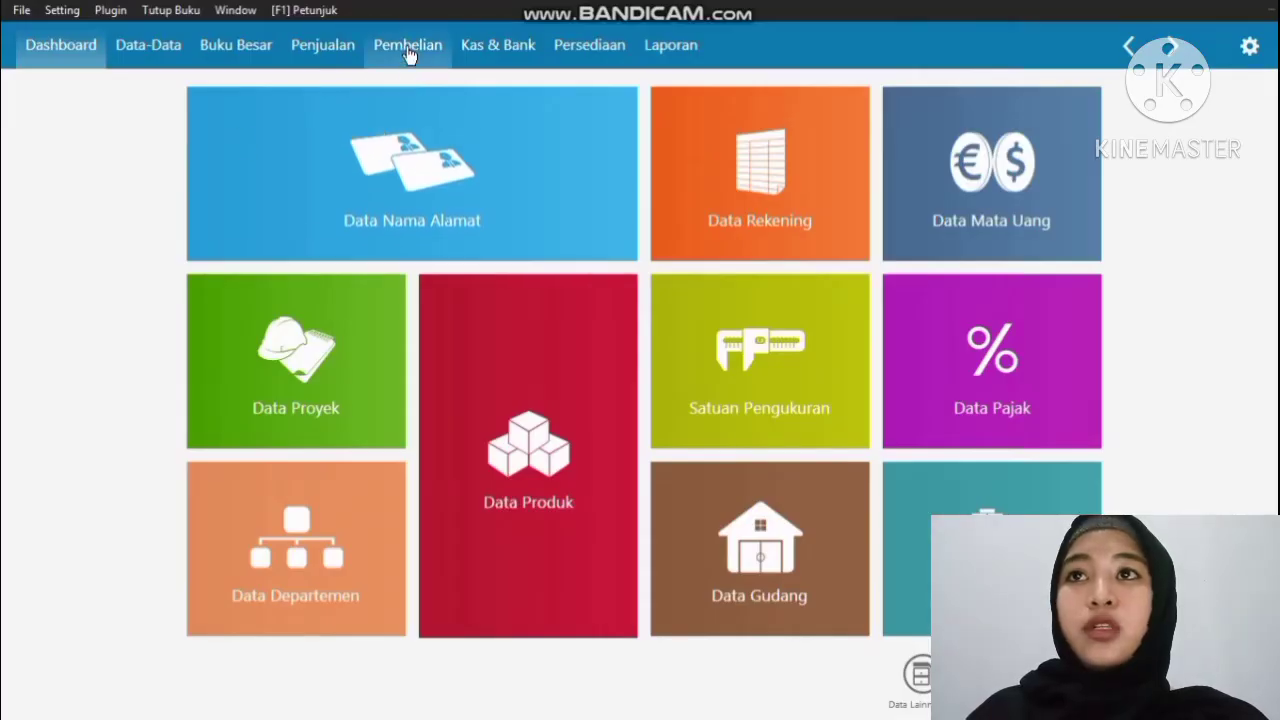
# Step: Start a new Pembayaran Hutang Usaha transaction and select TOKO SEMANGAT as the recipient (Penerima)
pyautogui.click(408, 52)
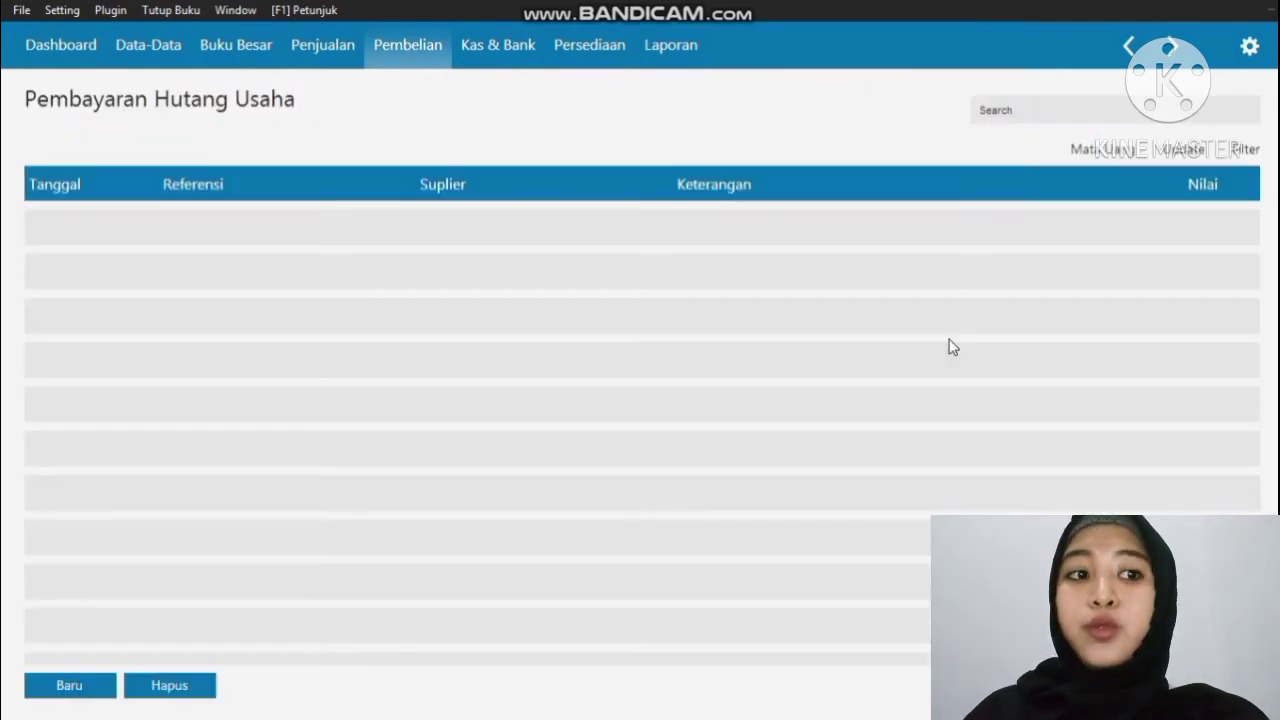
pyautogui.click(950, 343)
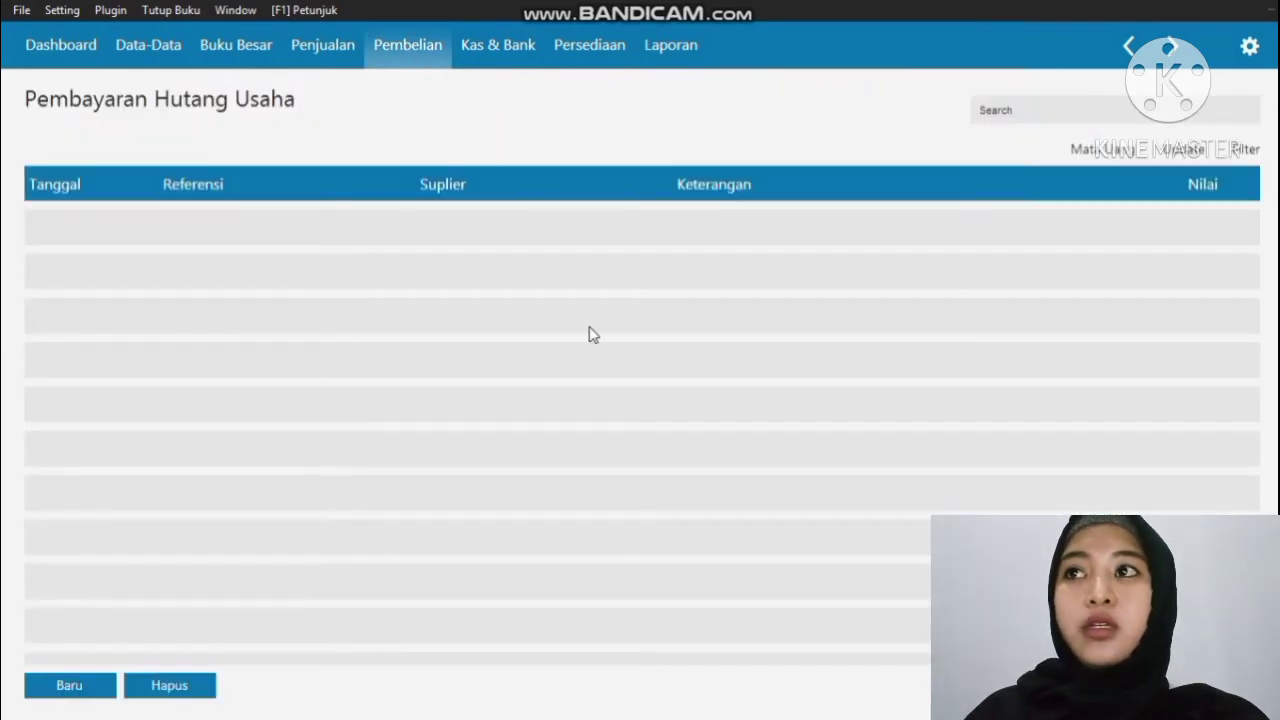
pyautogui.click(52, 686)
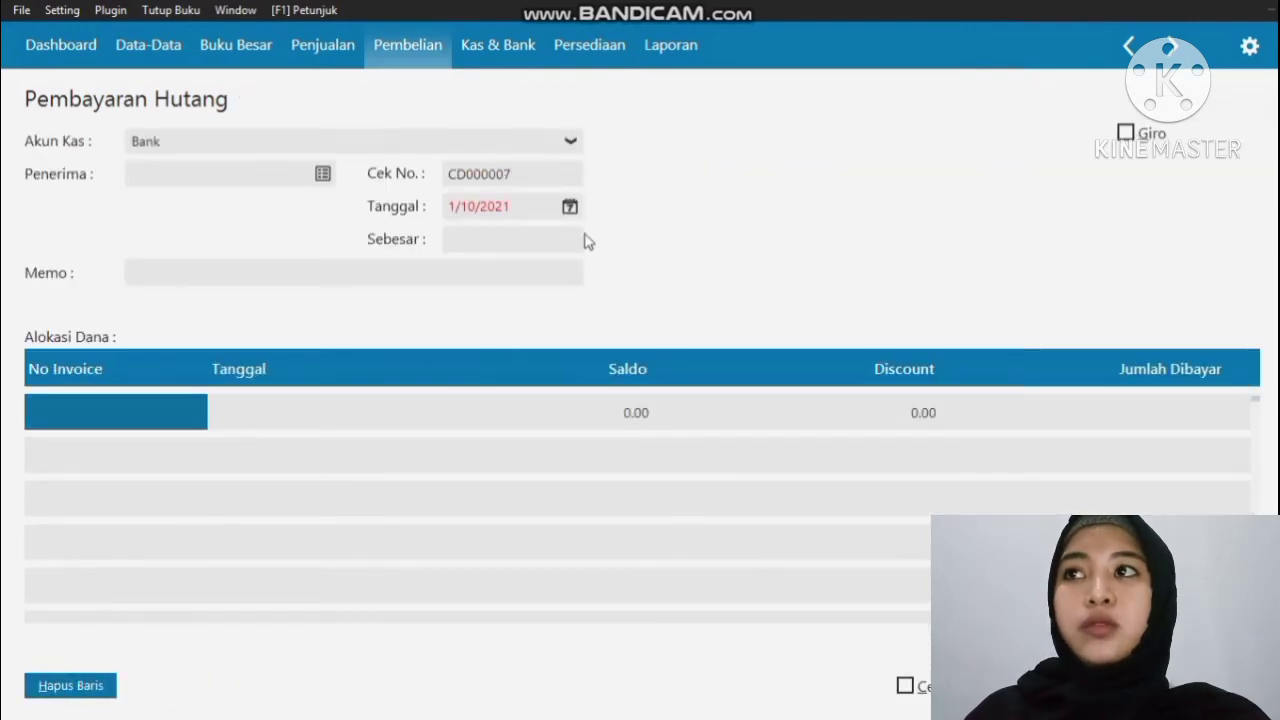
pyautogui.click(322, 173)
pyautogui.doubleClick(575, 320)
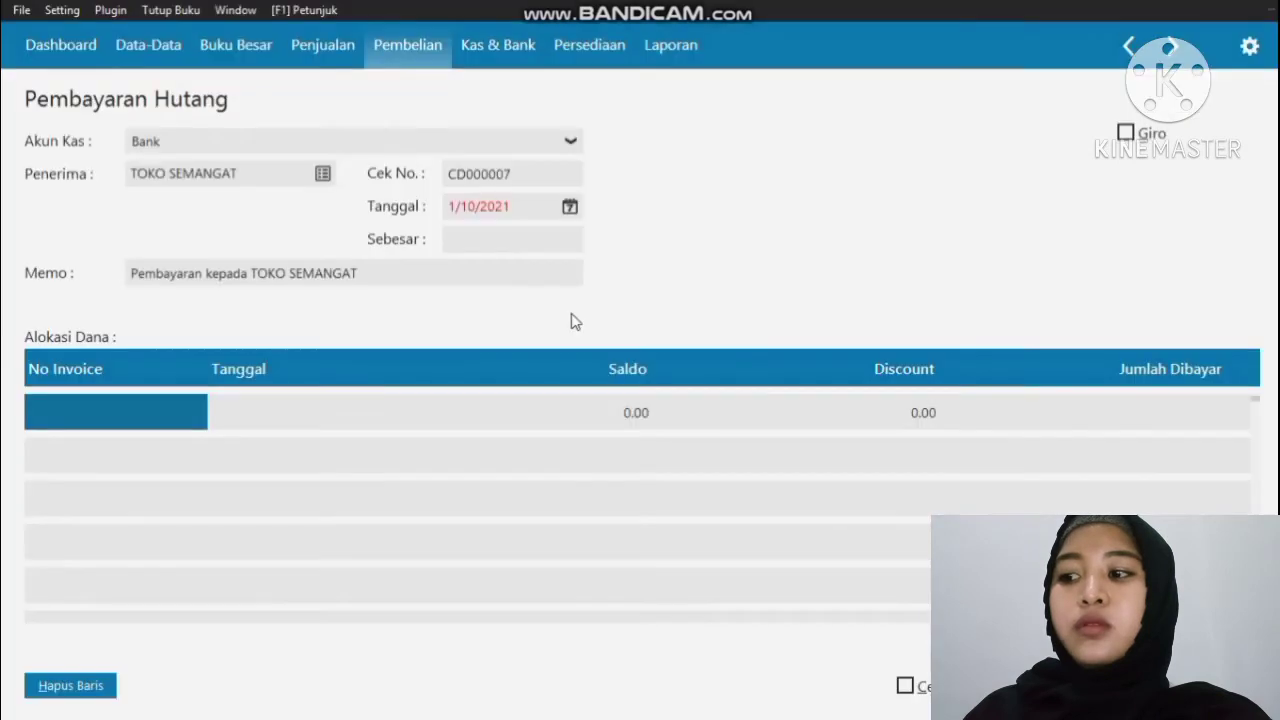
# Step: Set the date (Tanggal) of the debt payment to TOKO SEMANGAT to 1/15/2020
pyautogui.click(570, 206)
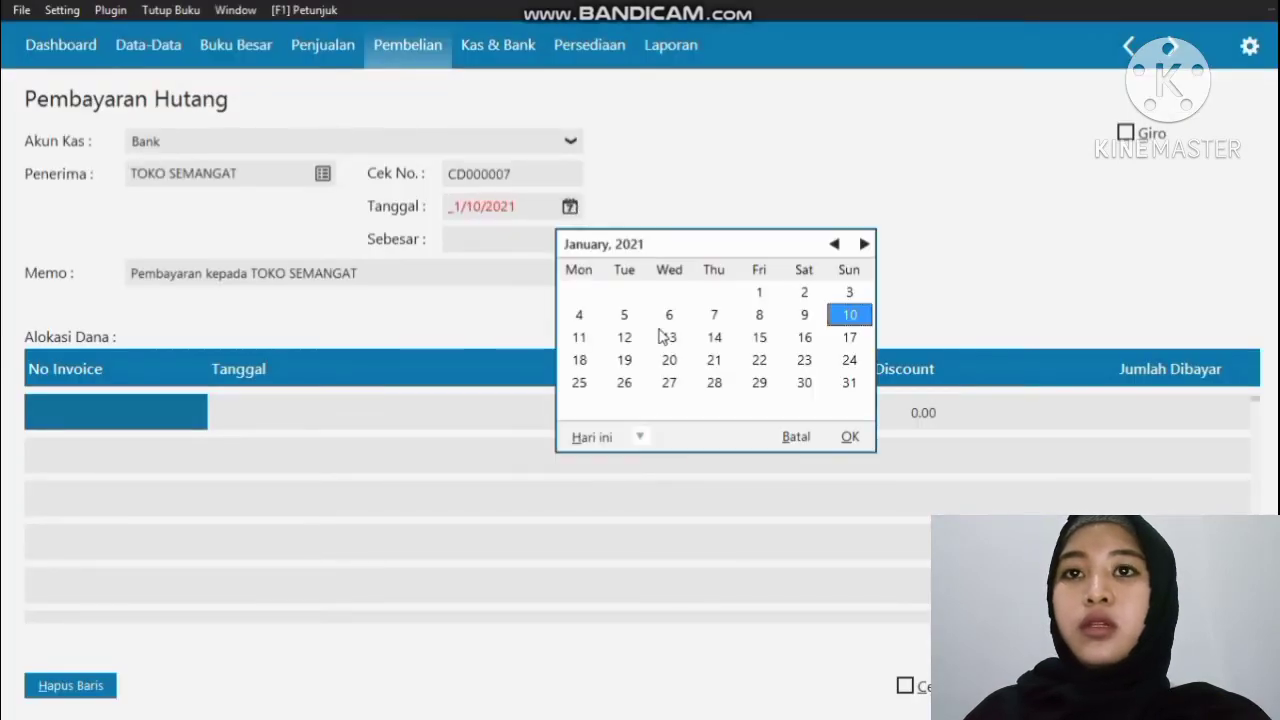
pyautogui.click(640, 437)
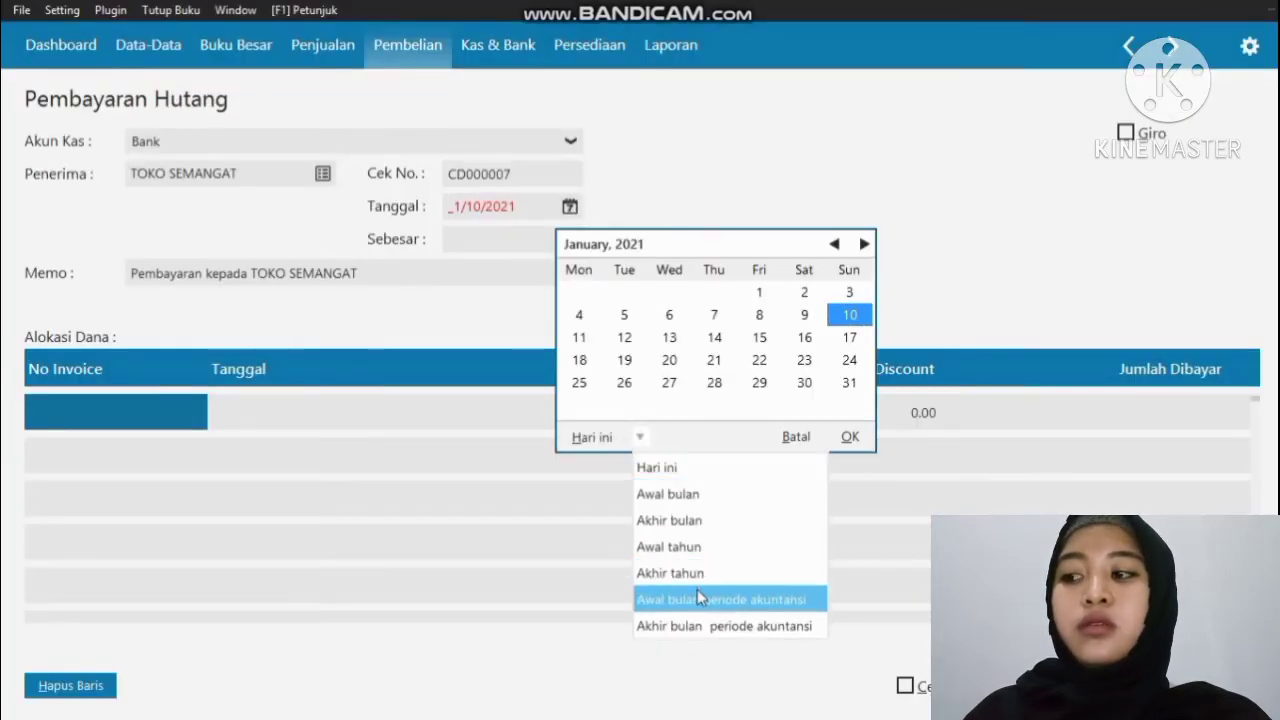
pyautogui.click(697, 597)
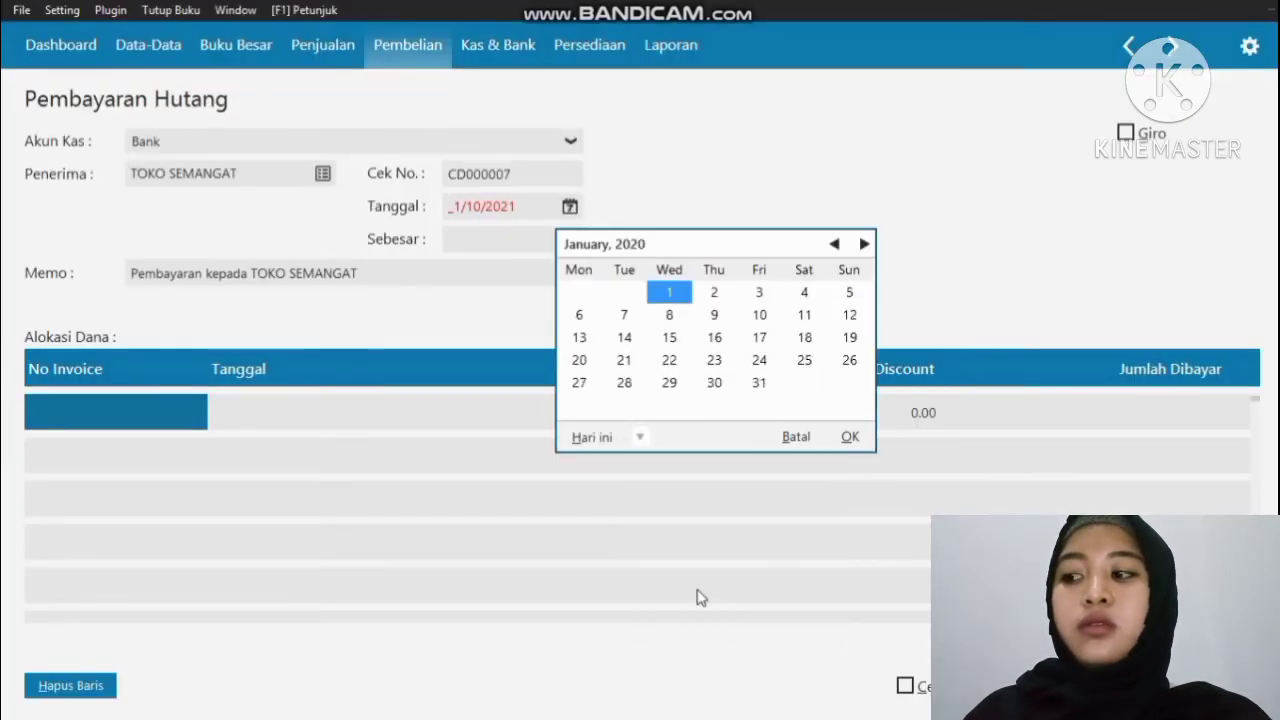
pyautogui.doubleClick(668, 340)
# Step: Allocate the debt payment to invoice XII/243 dated 12/11/2019 in the first line
pyautogui.doubleClick(165, 424)
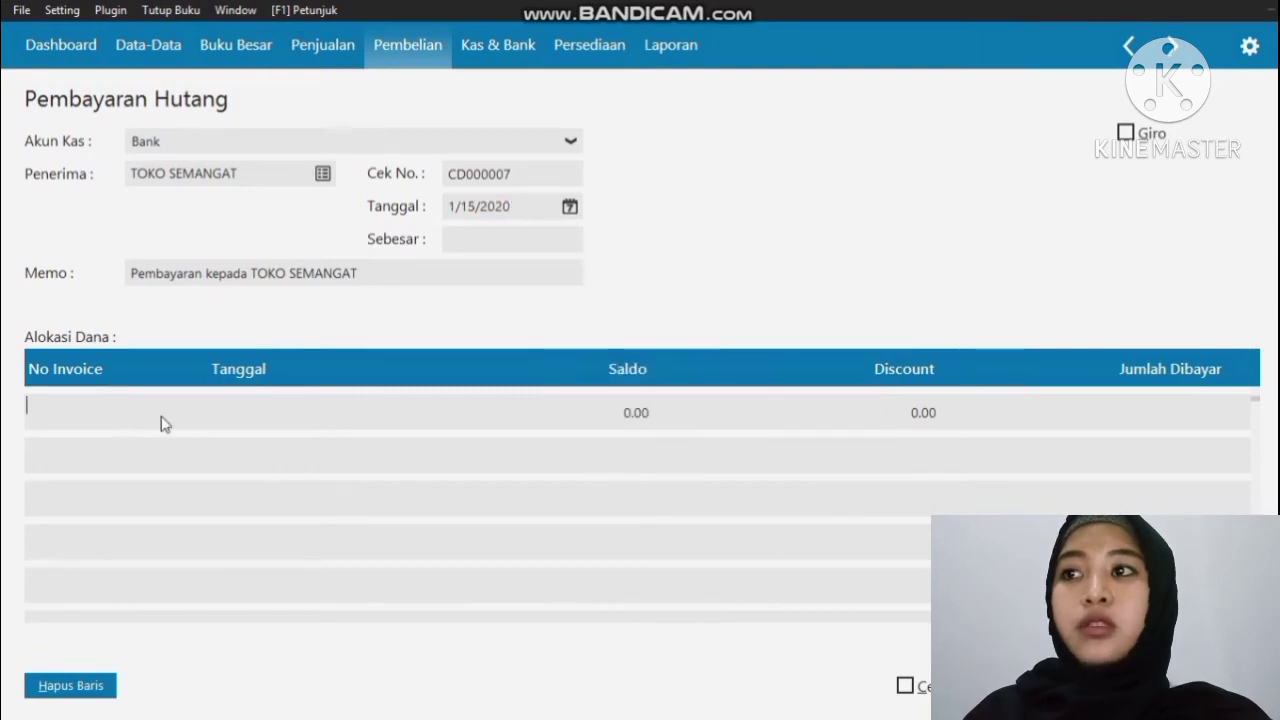
pyautogui.click(453, 279)
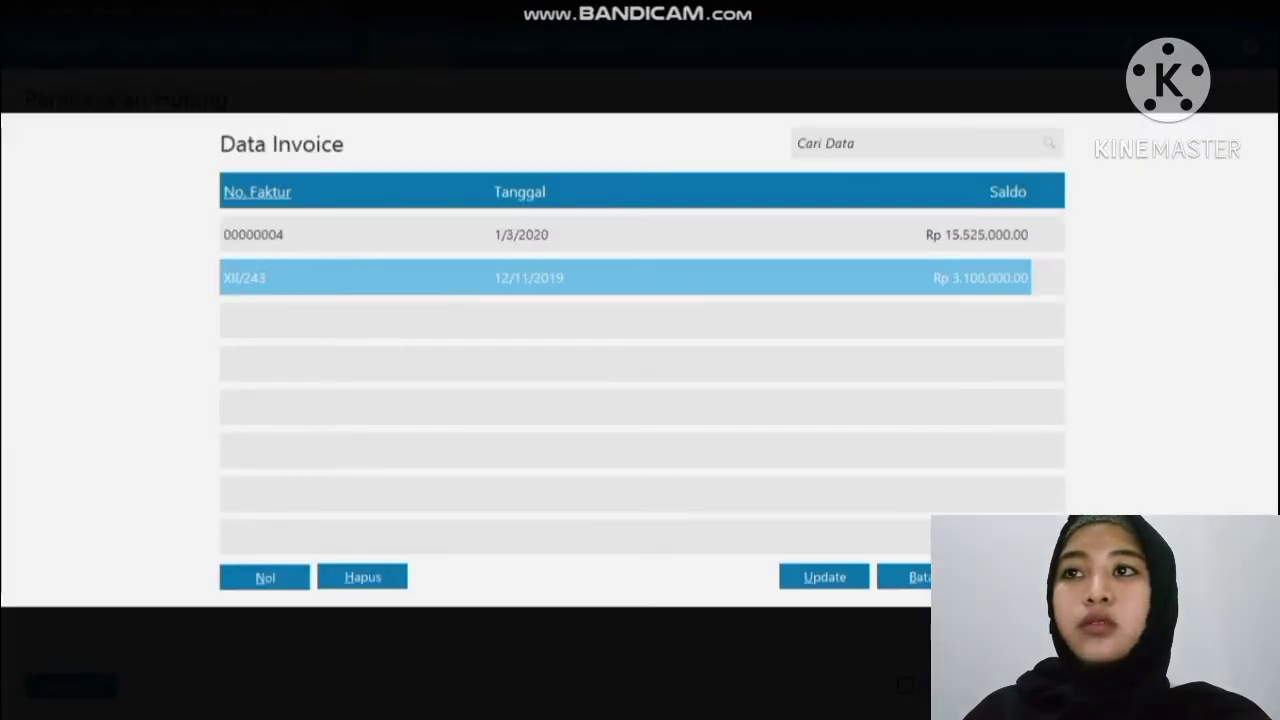
pyautogui.click(1020, 577)
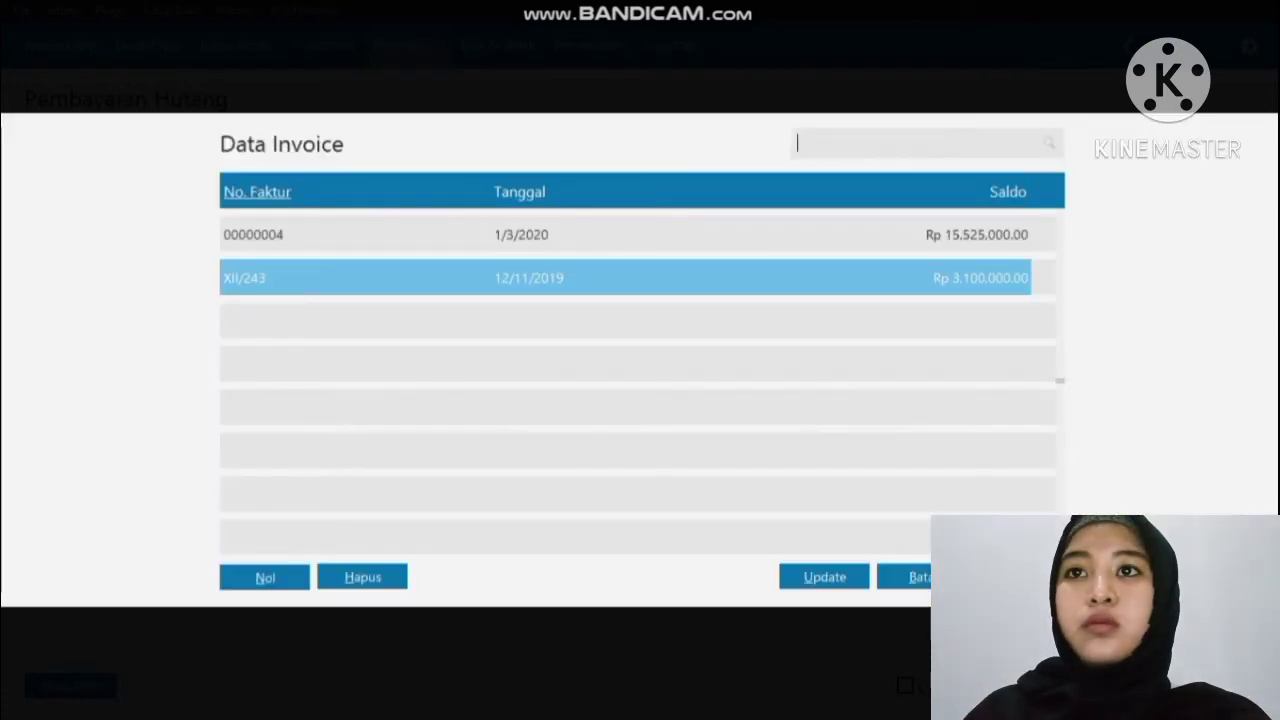
pyautogui.click(1020, 577)
# Step: Fill in the debt payment's total amount (Sebesar) with Rp 3,200,000 and record the Pembayaran Hutang transaction
pyautogui.click(1214, 686)
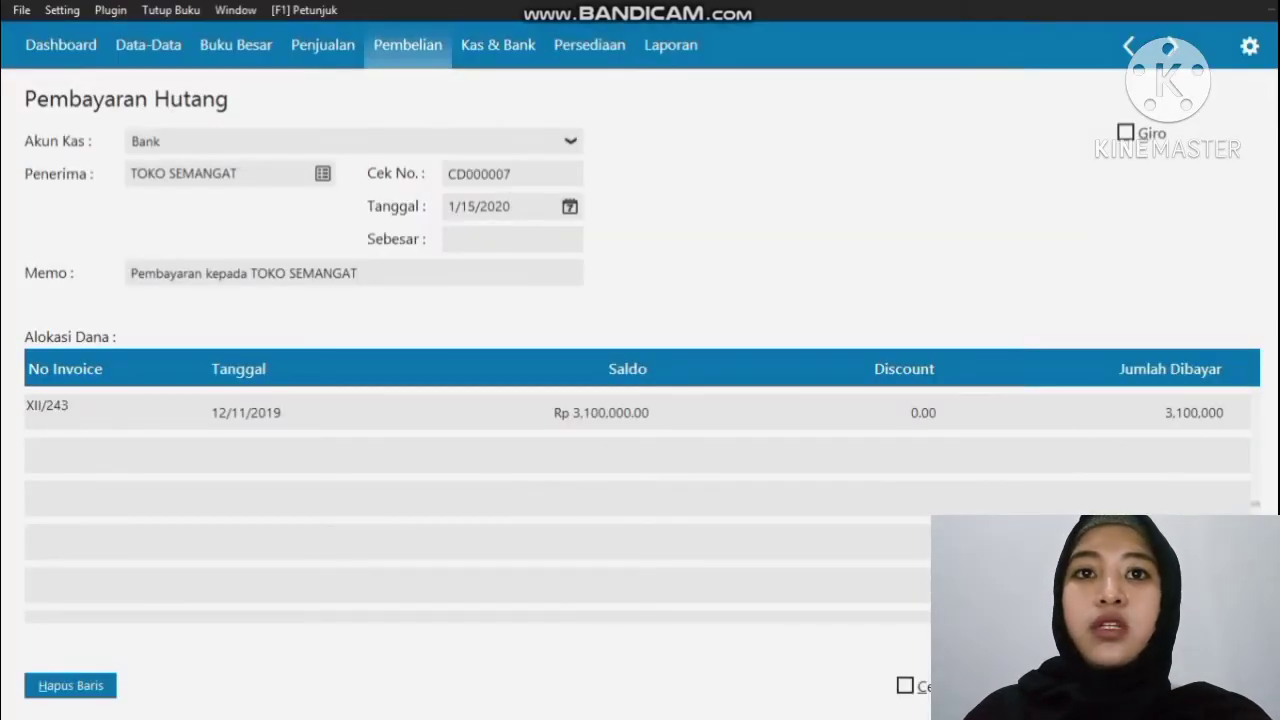
pyautogui.press('Return')
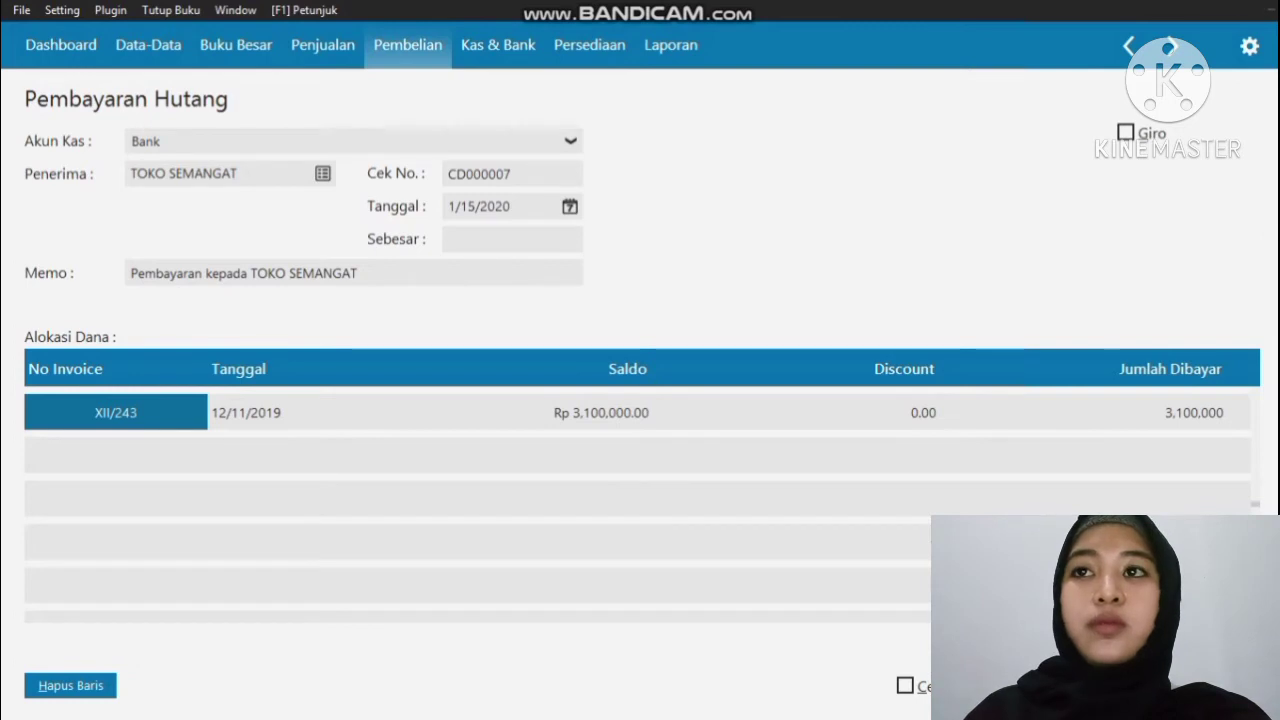
pyautogui.click(570, 241)
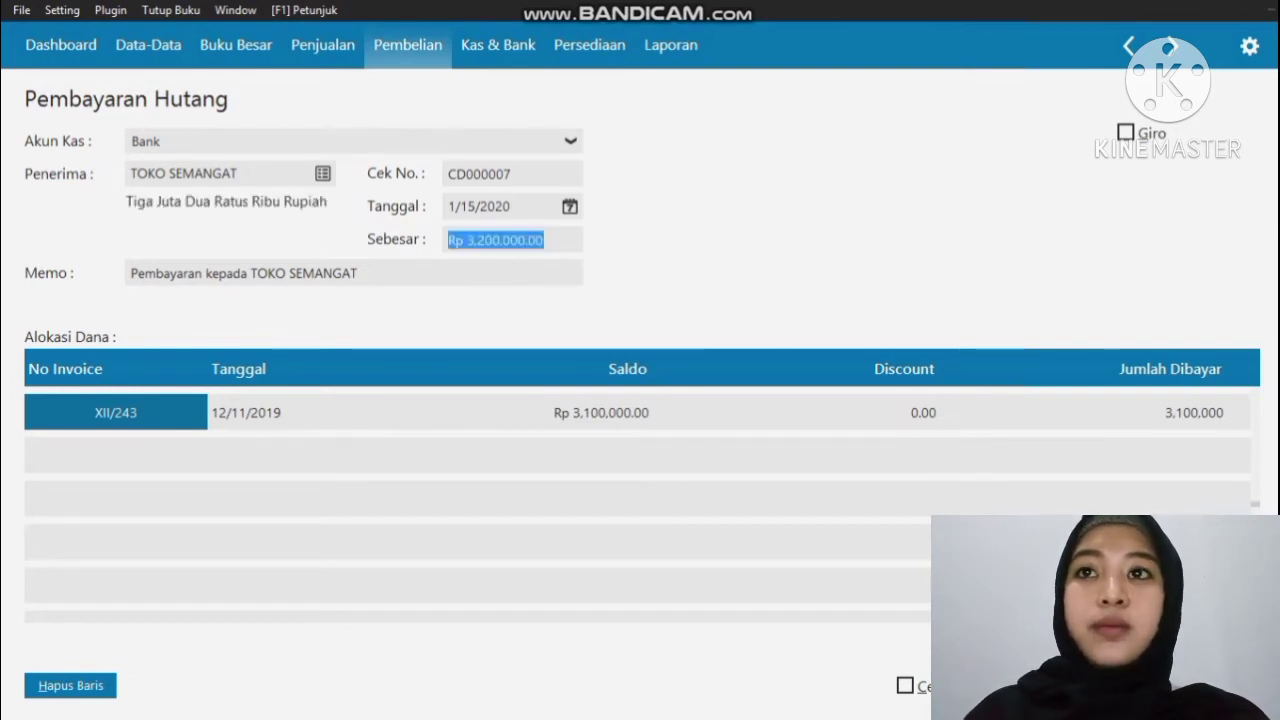
pyautogui.click(1214, 686)
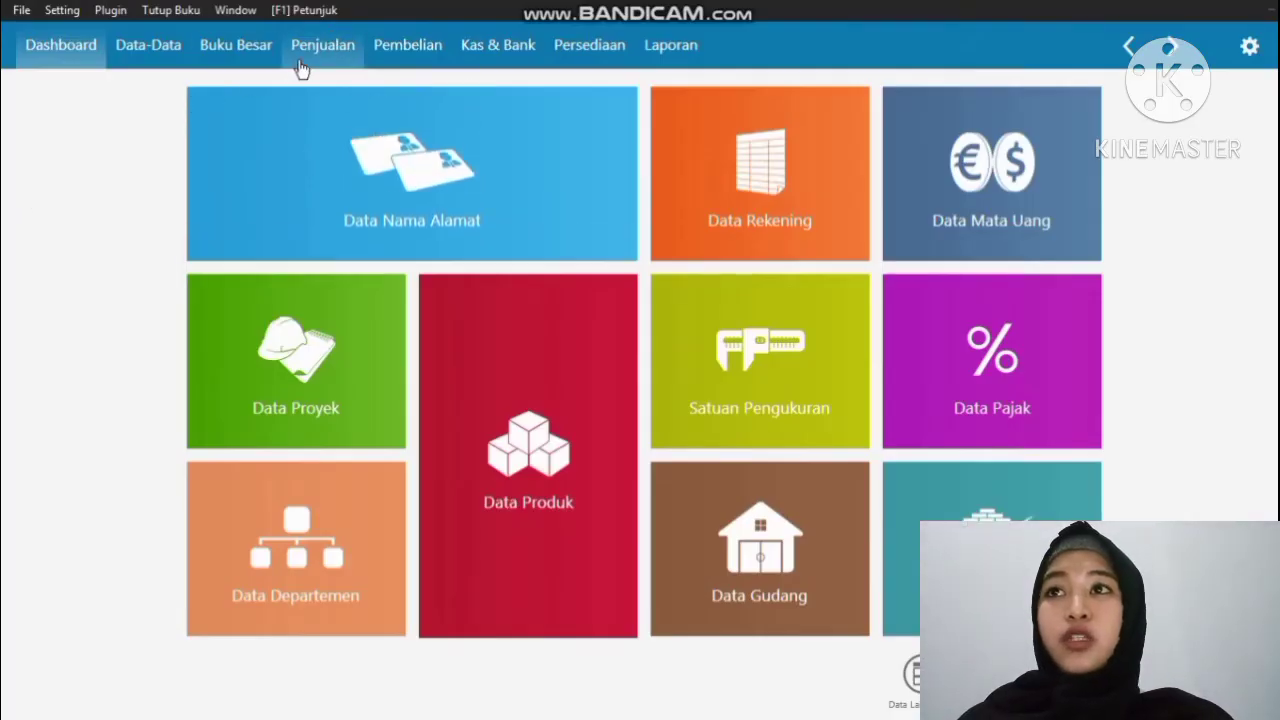
# Step: Start a new Pembayaran Piutang Usaha transaction and select TOKO BERKAT as the payer (Dari)
pyautogui.click(299, 63)
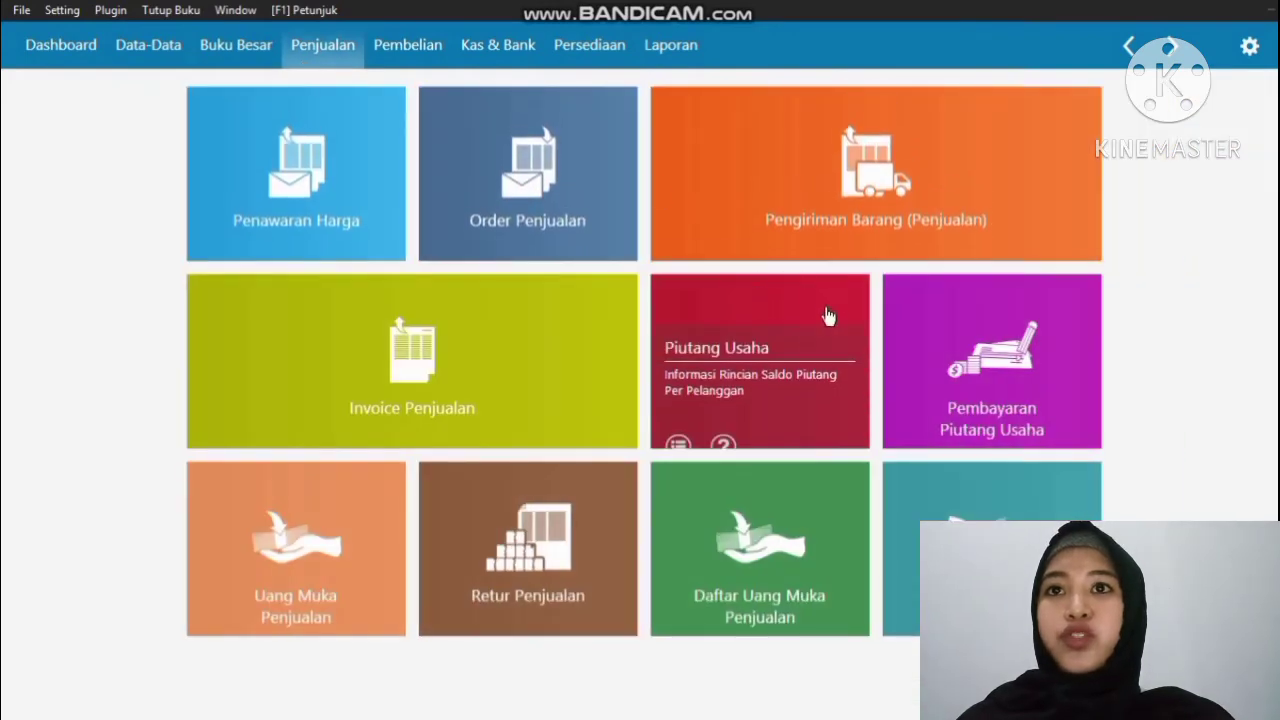
pyautogui.moveTo(951, 366)
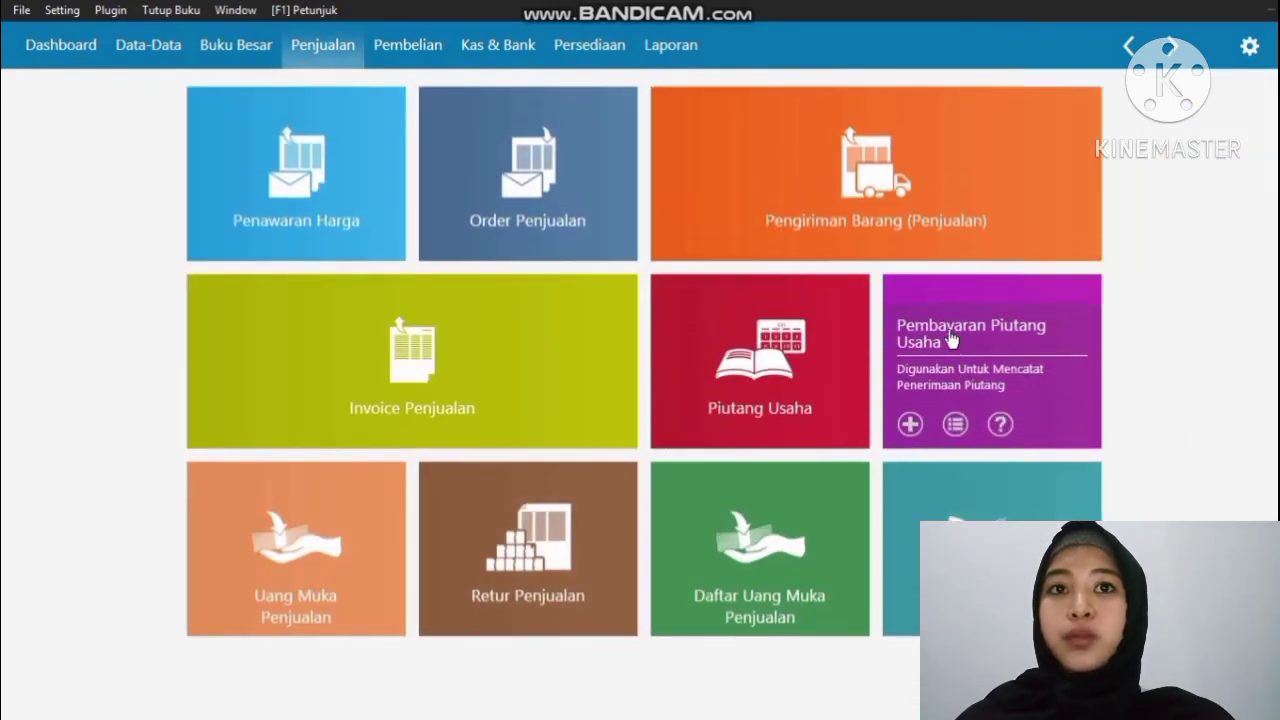
pyautogui.click(950, 341)
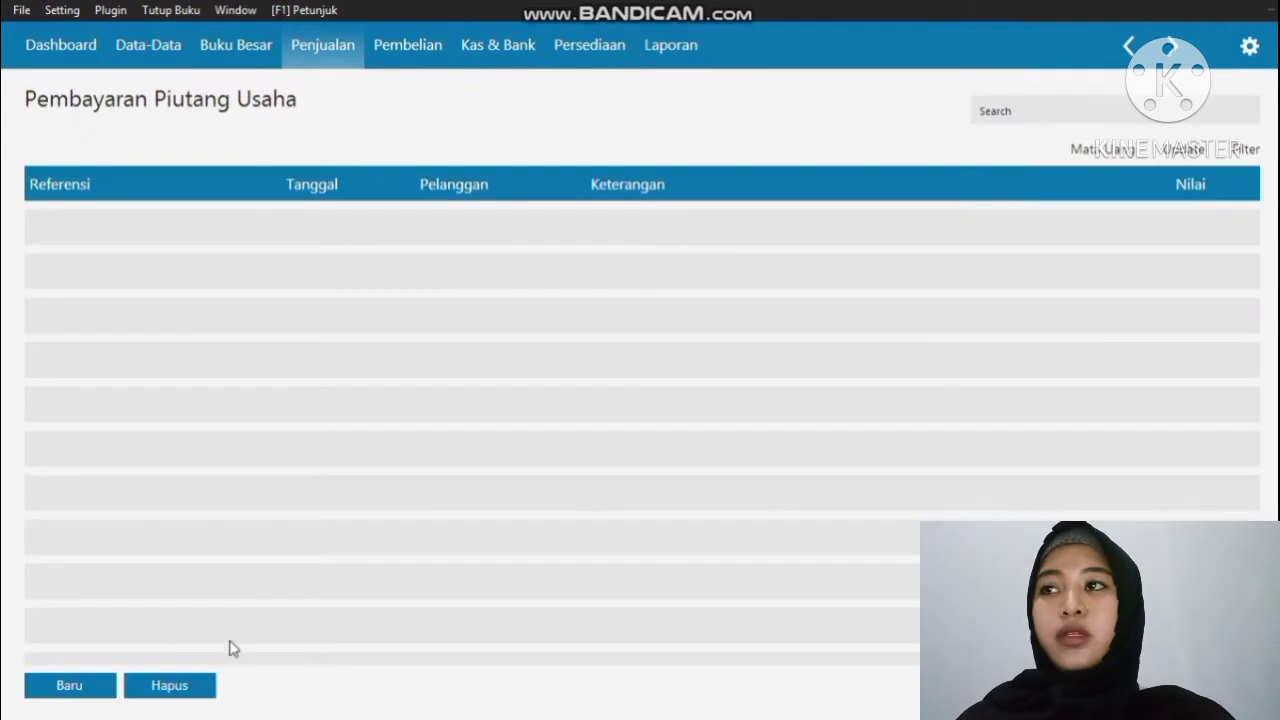
pyautogui.click(82, 684)
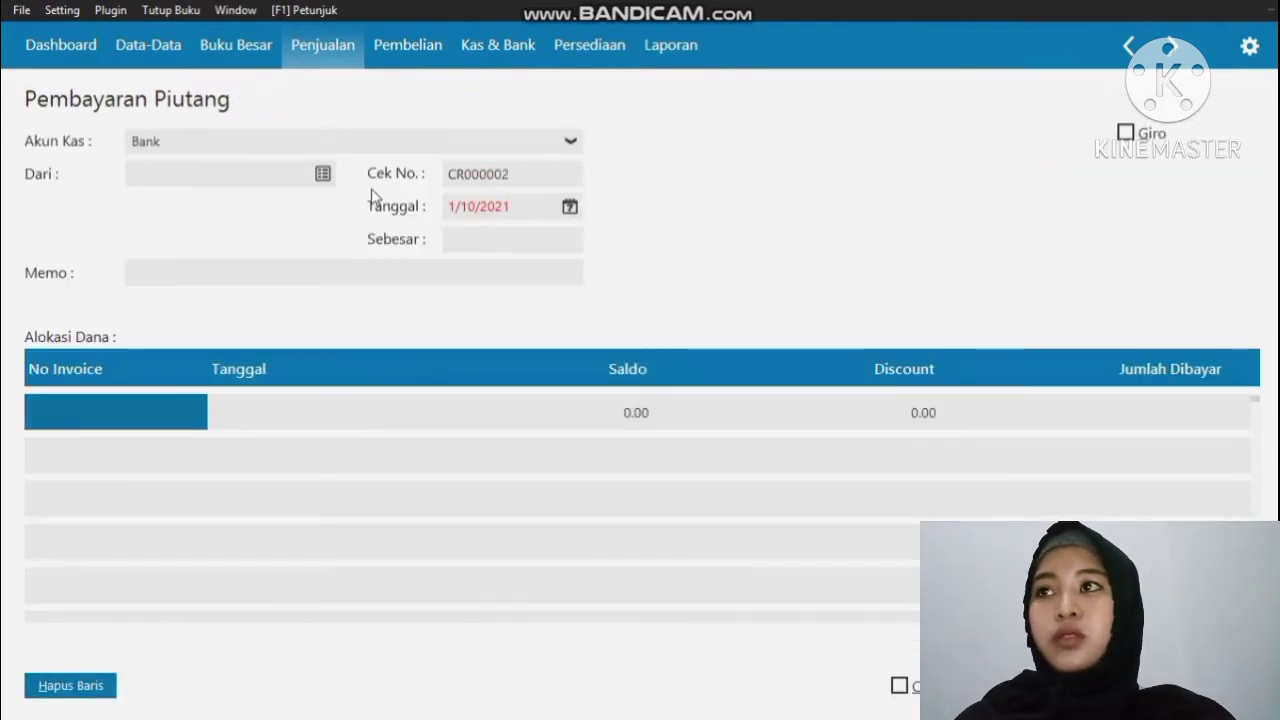
pyautogui.click(322, 173)
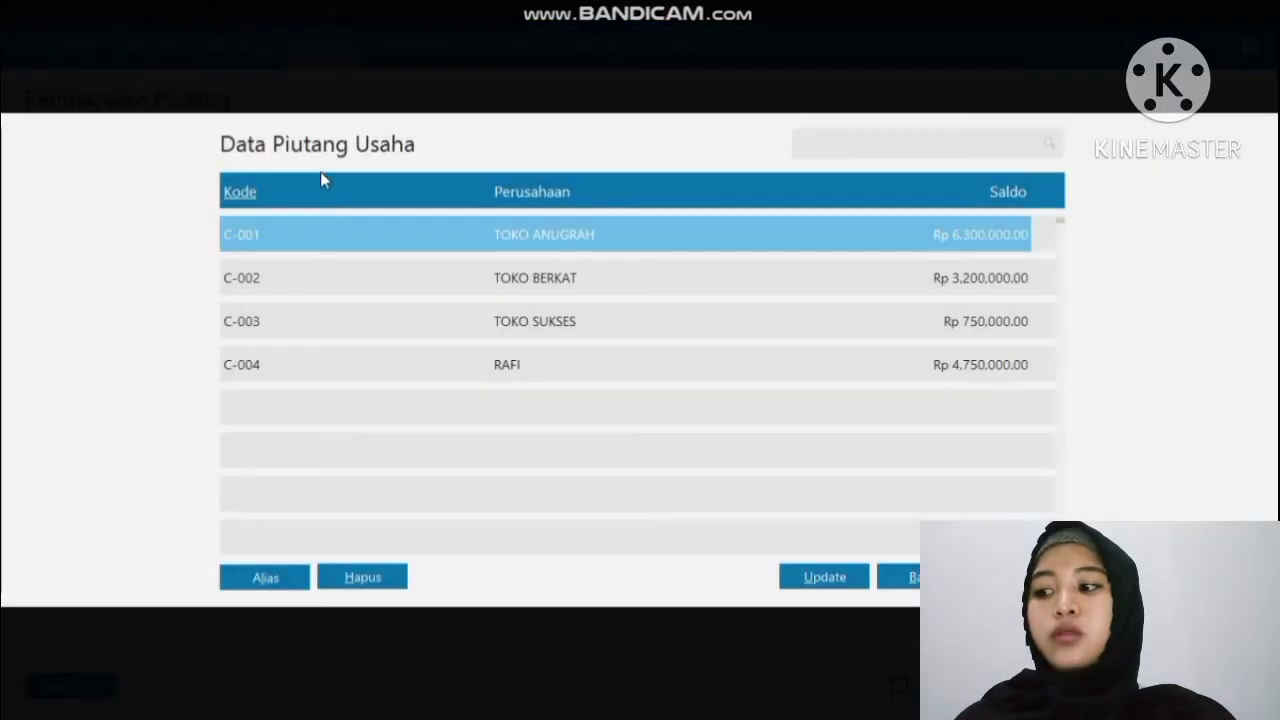
pyautogui.doubleClick(510, 275)
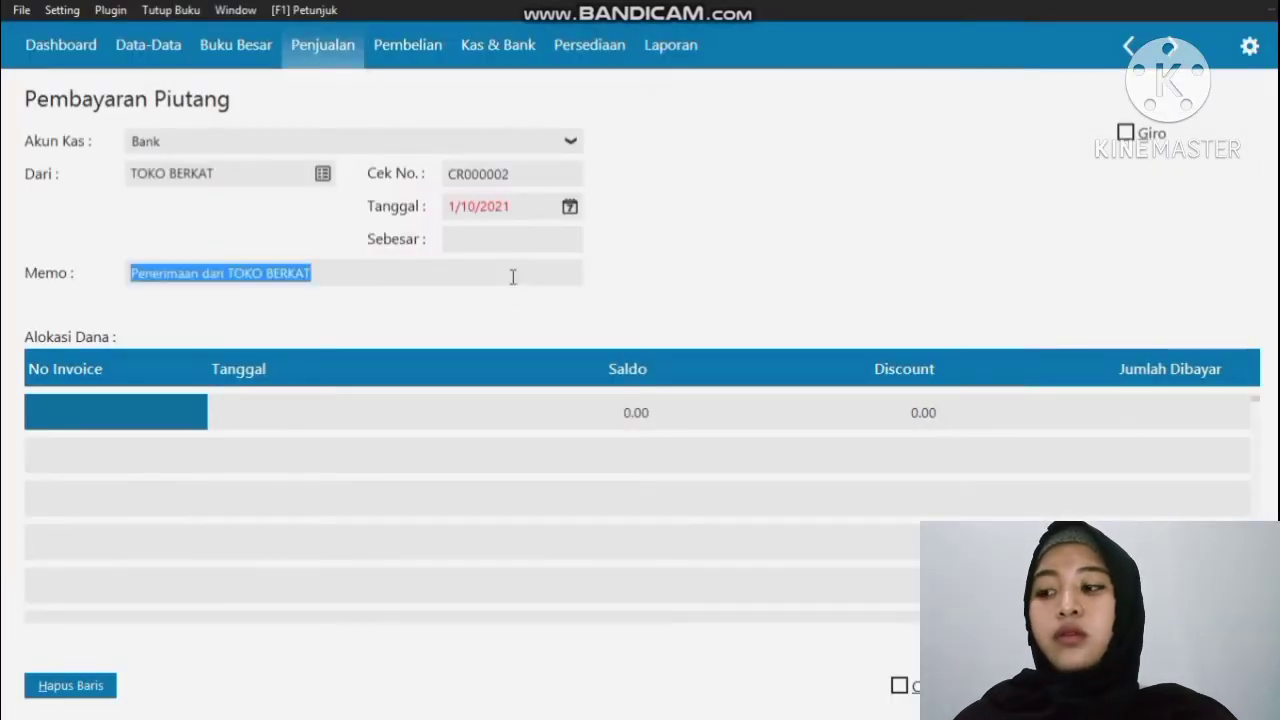
# Step: Set the date (Tanggal) of the receivable payment from TOKO BERKAT to 1/17/2020
pyautogui.click(569, 206)
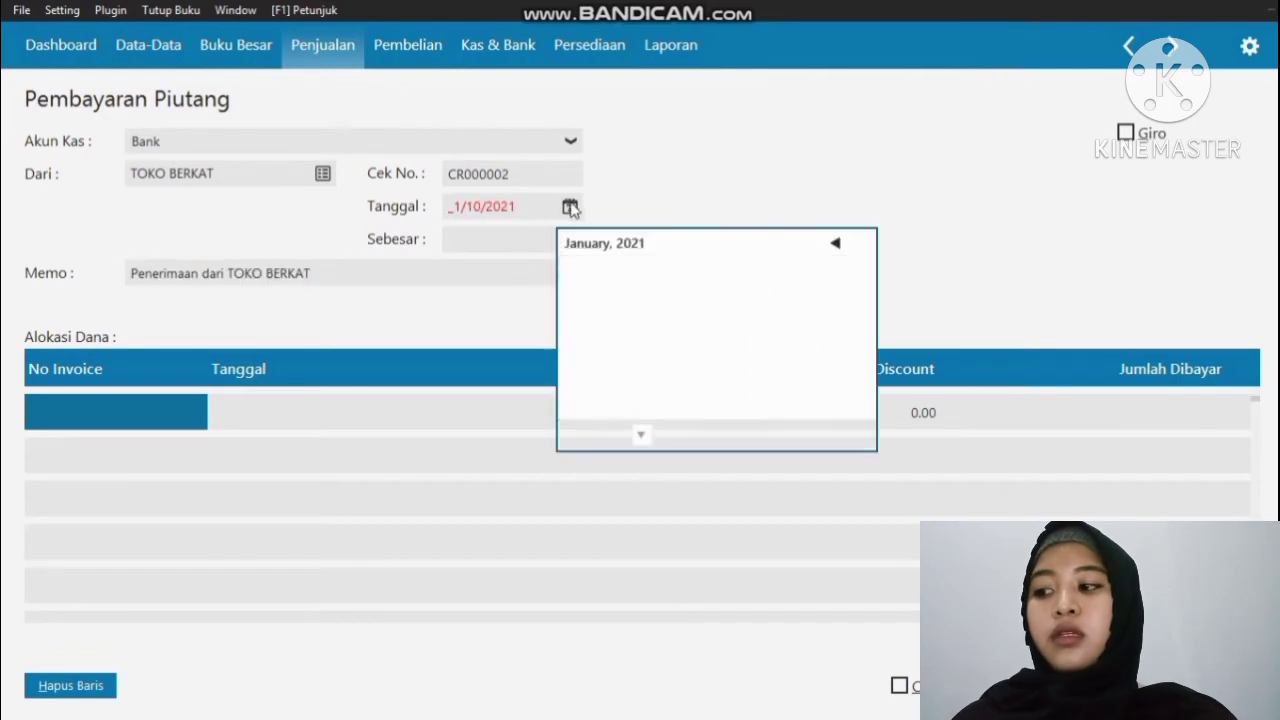
pyautogui.click(643, 437)
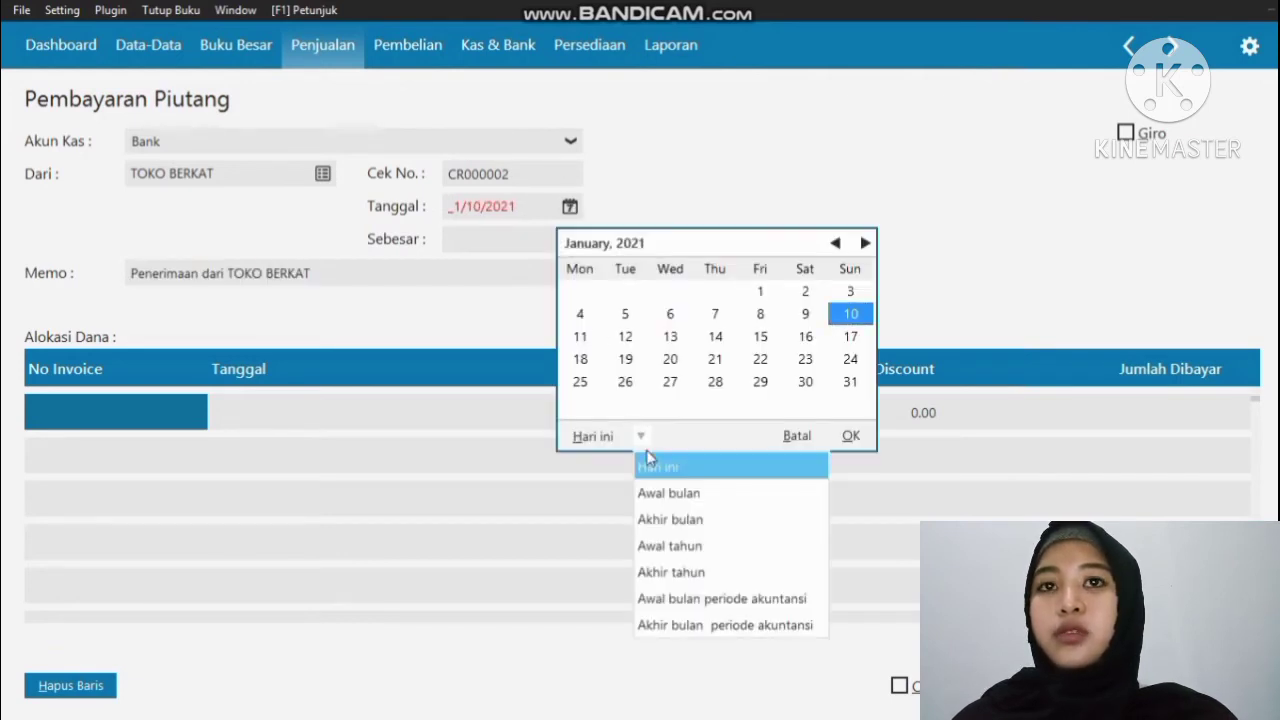
pyautogui.click(688, 597)
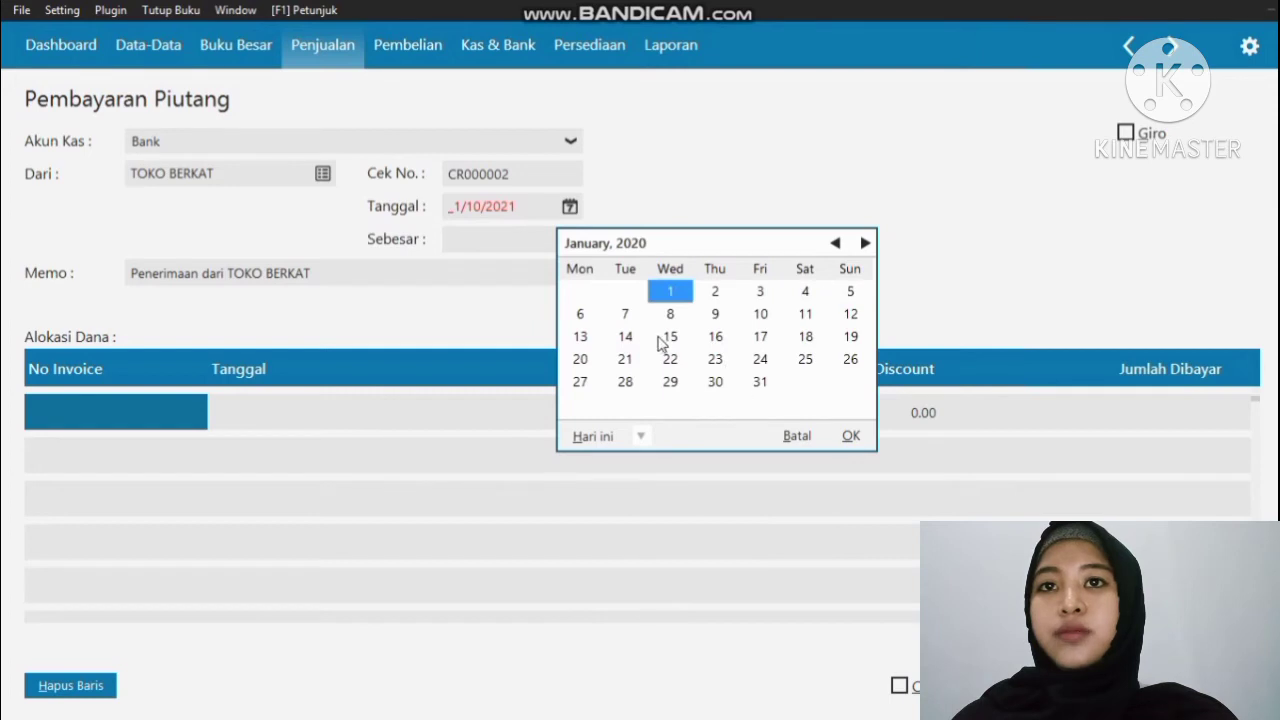
pyautogui.doubleClick(760, 337)
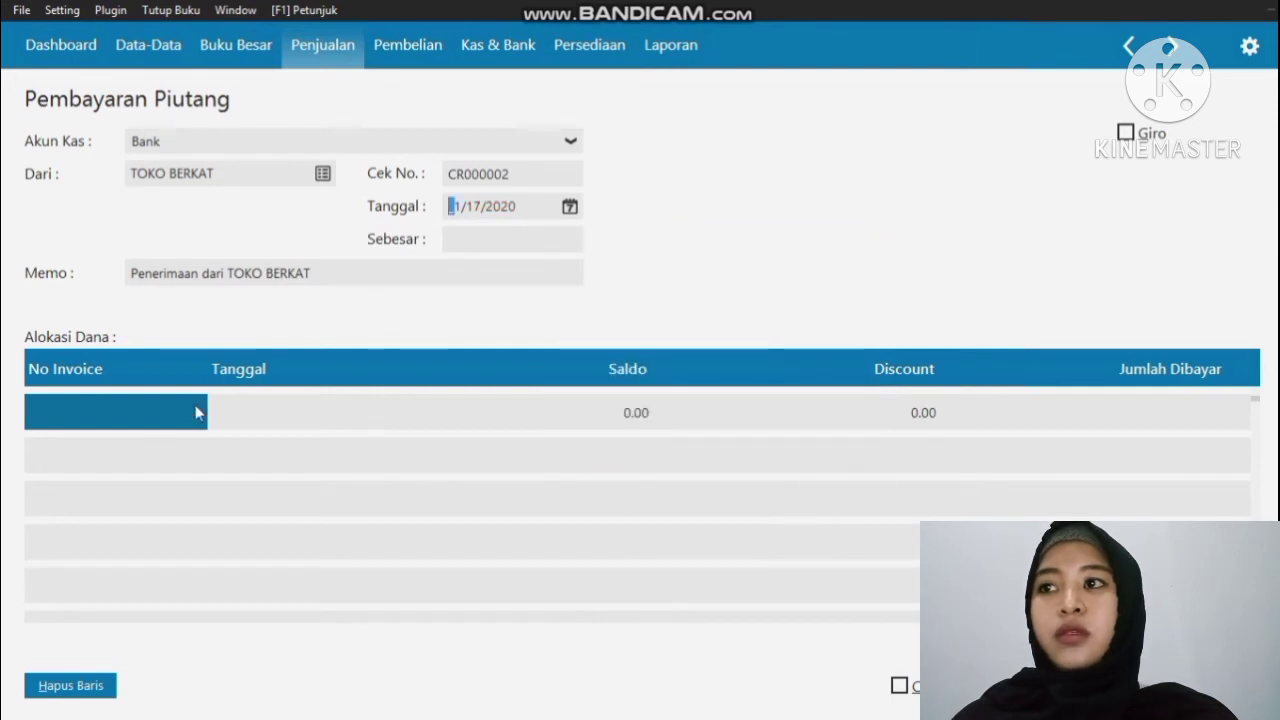
# Step: Allocate the receivable payment to invoice INV-003 and give it a discount of 200000
pyautogui.doubleClick(151, 423)
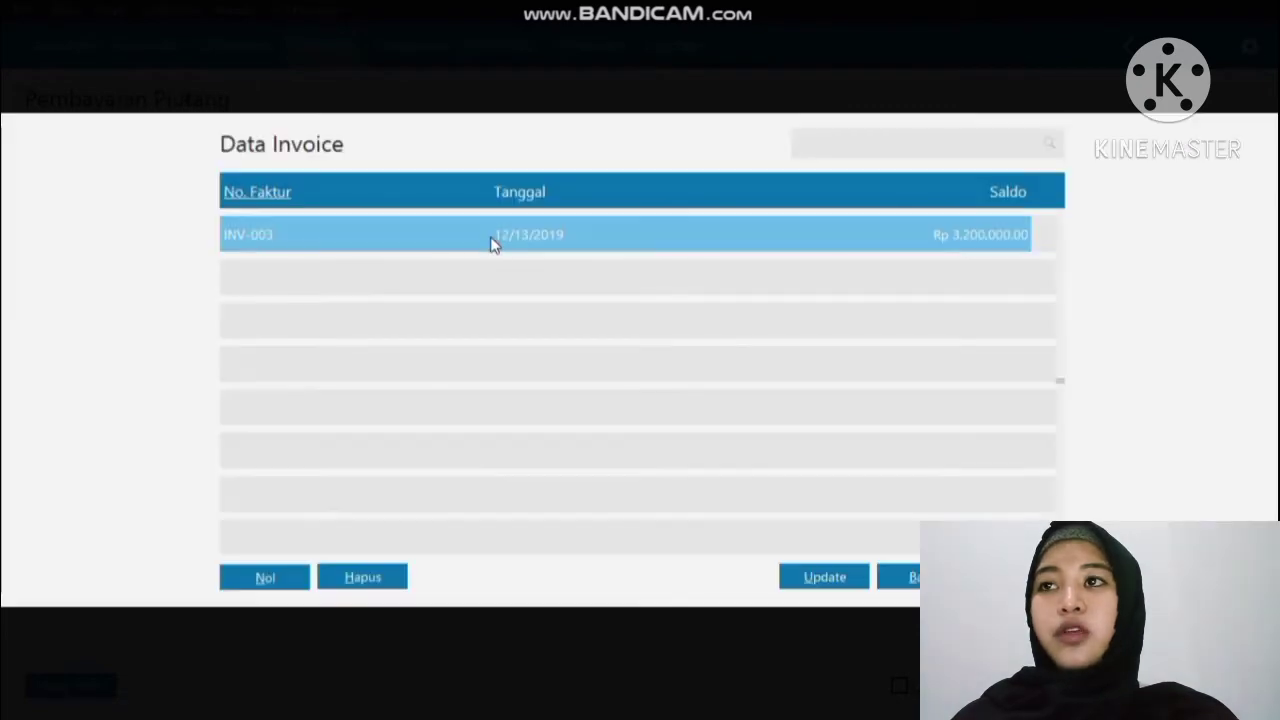
pyautogui.doubleClick(492, 245)
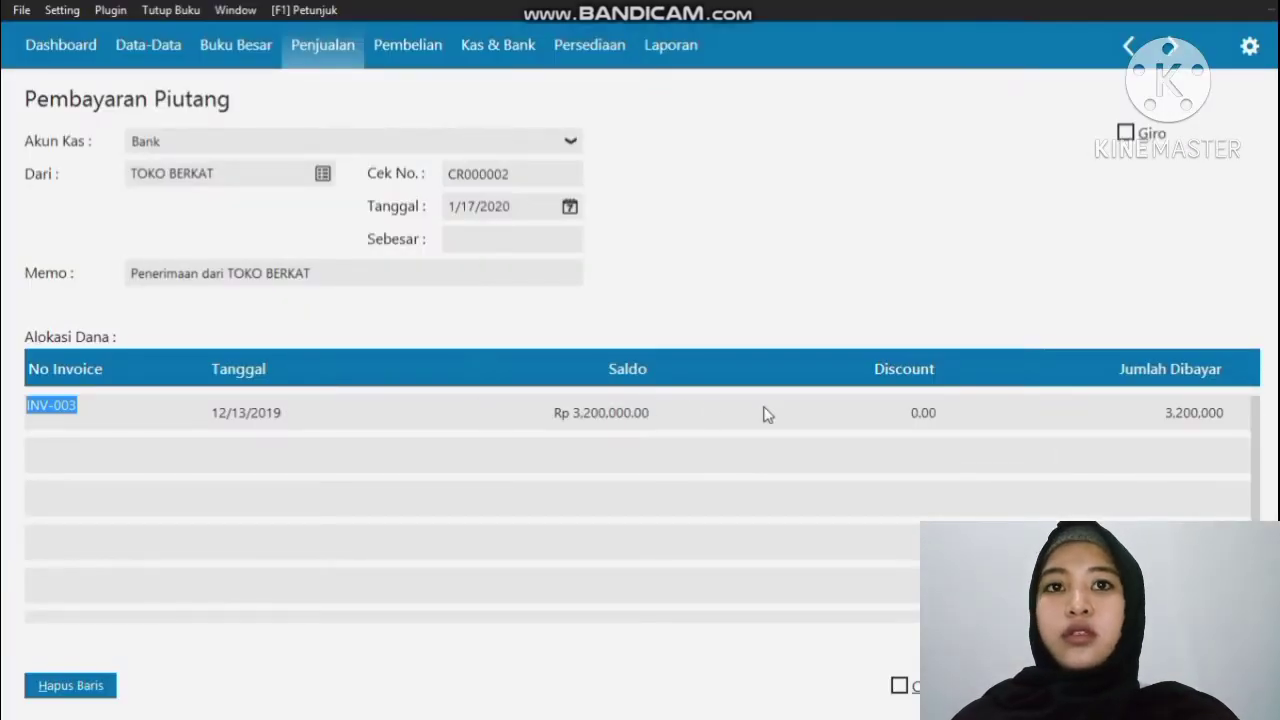
pyautogui.click(920, 429)
pyautogui.click(920, 429)
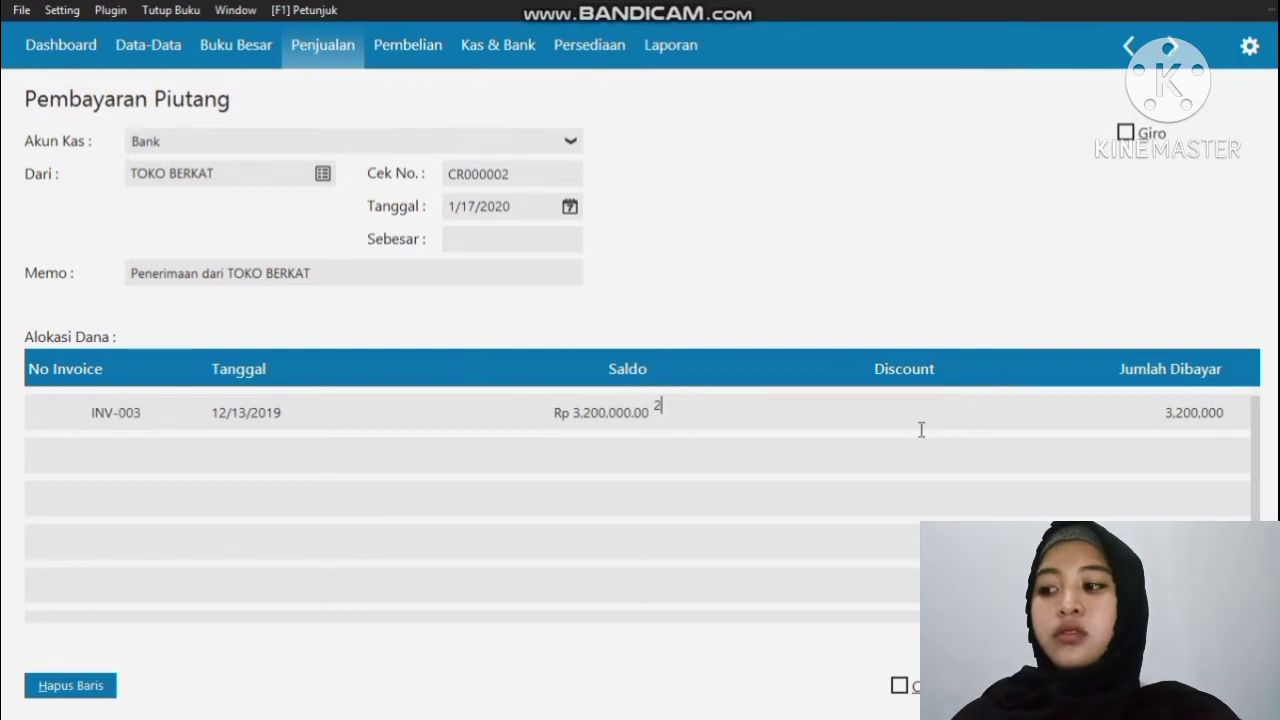
pyautogui.write('200000')
pyautogui.press('Return')
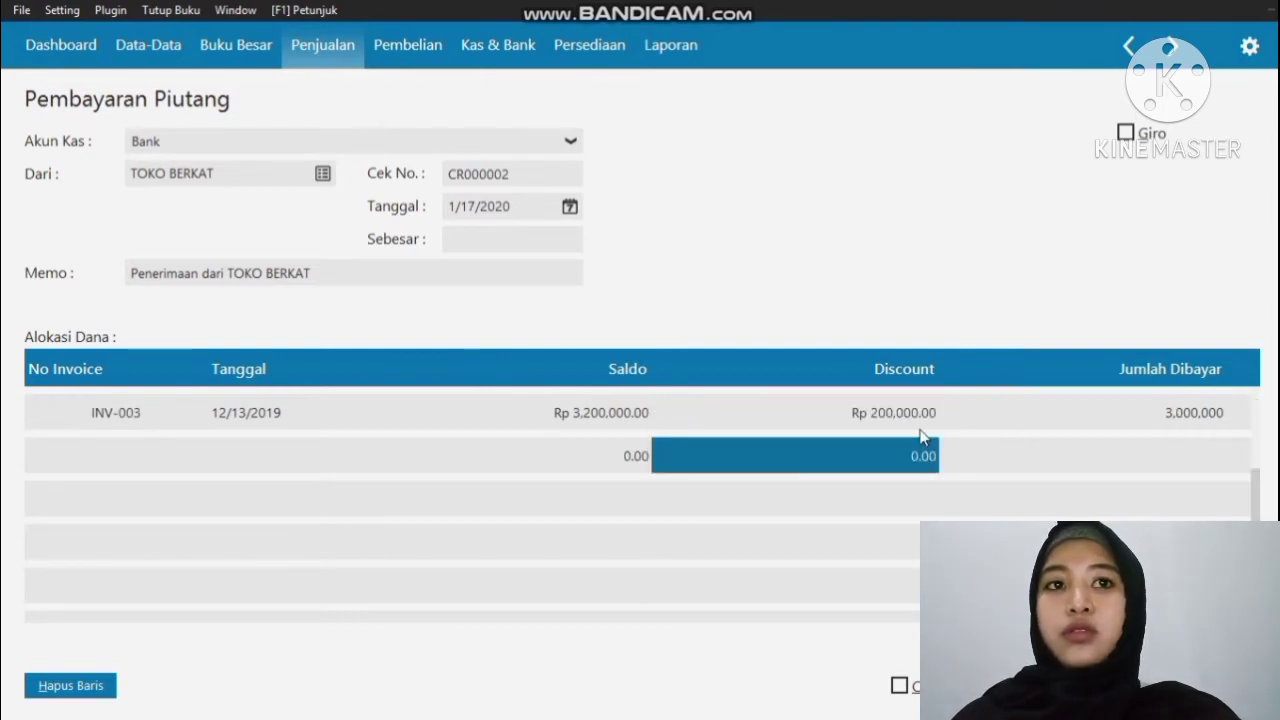
# Step: Fill in the total amount (Sebesar) of Rp 3,000,000, record the Pembayaran Piutang transaction and leave the receivable payment screens
pyautogui.click(570, 240)
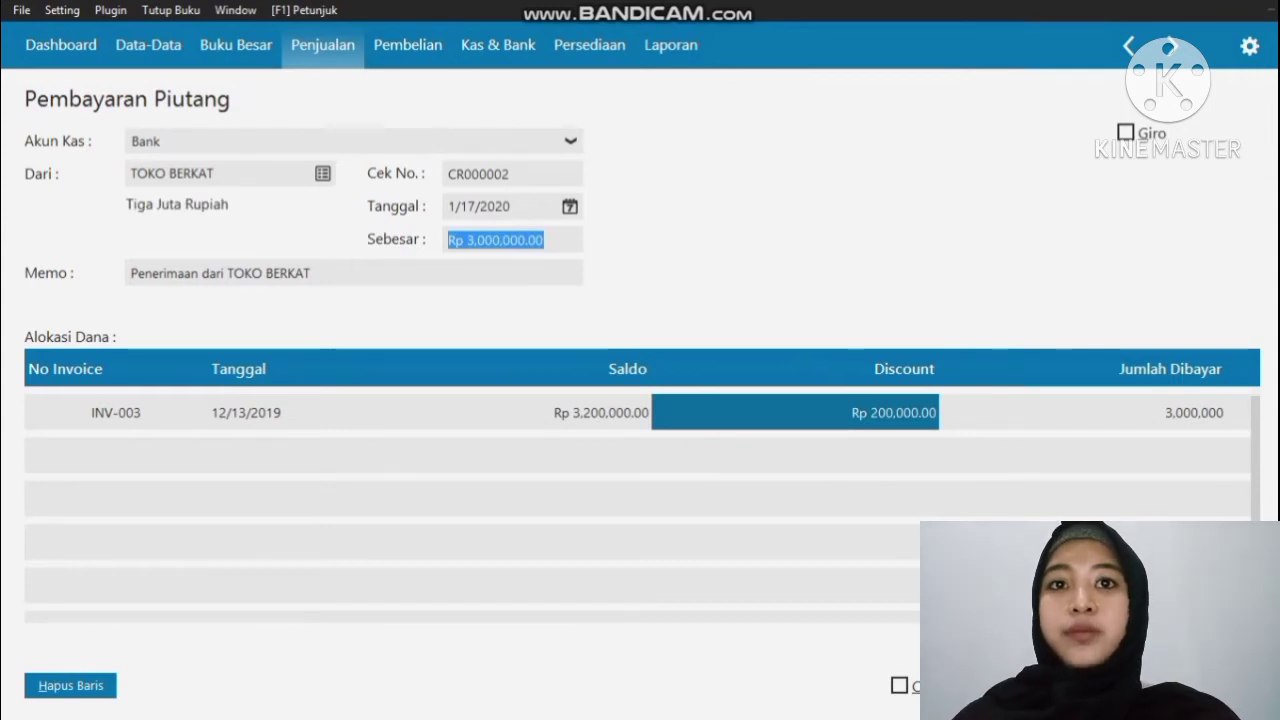
pyautogui.click(1214, 686)
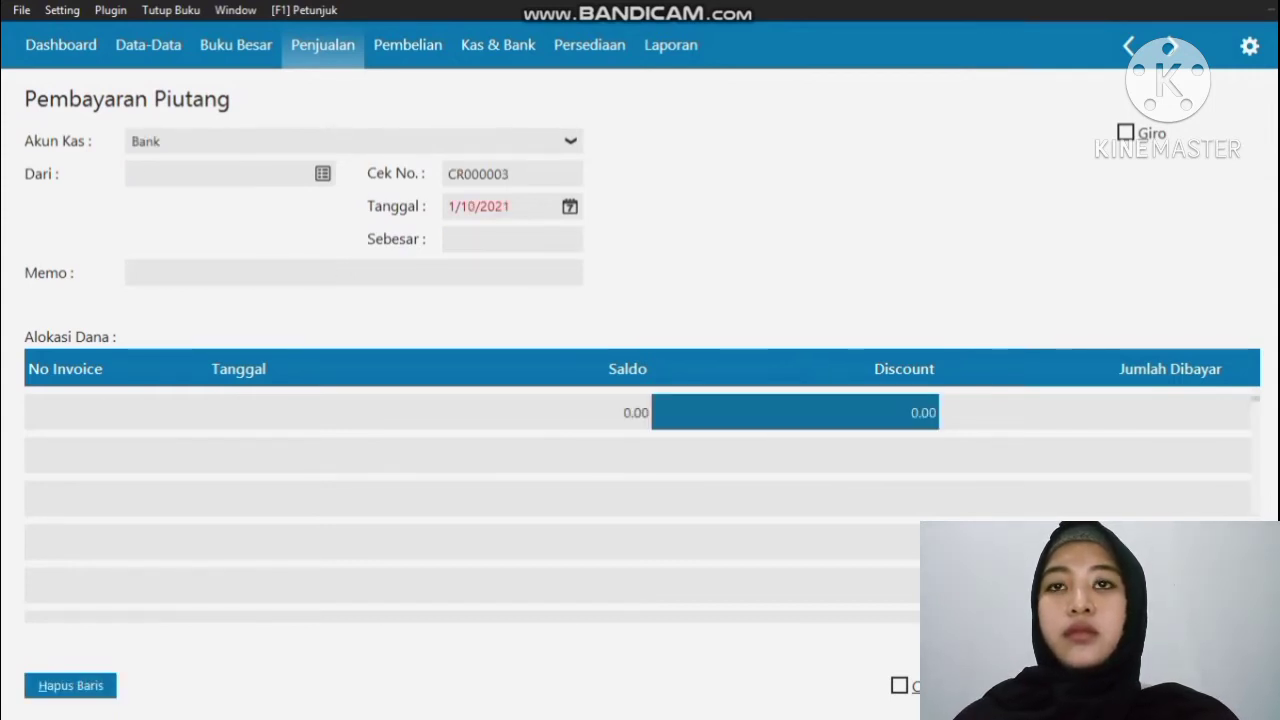
pyautogui.press('Escape')
pyautogui.press('Escape')
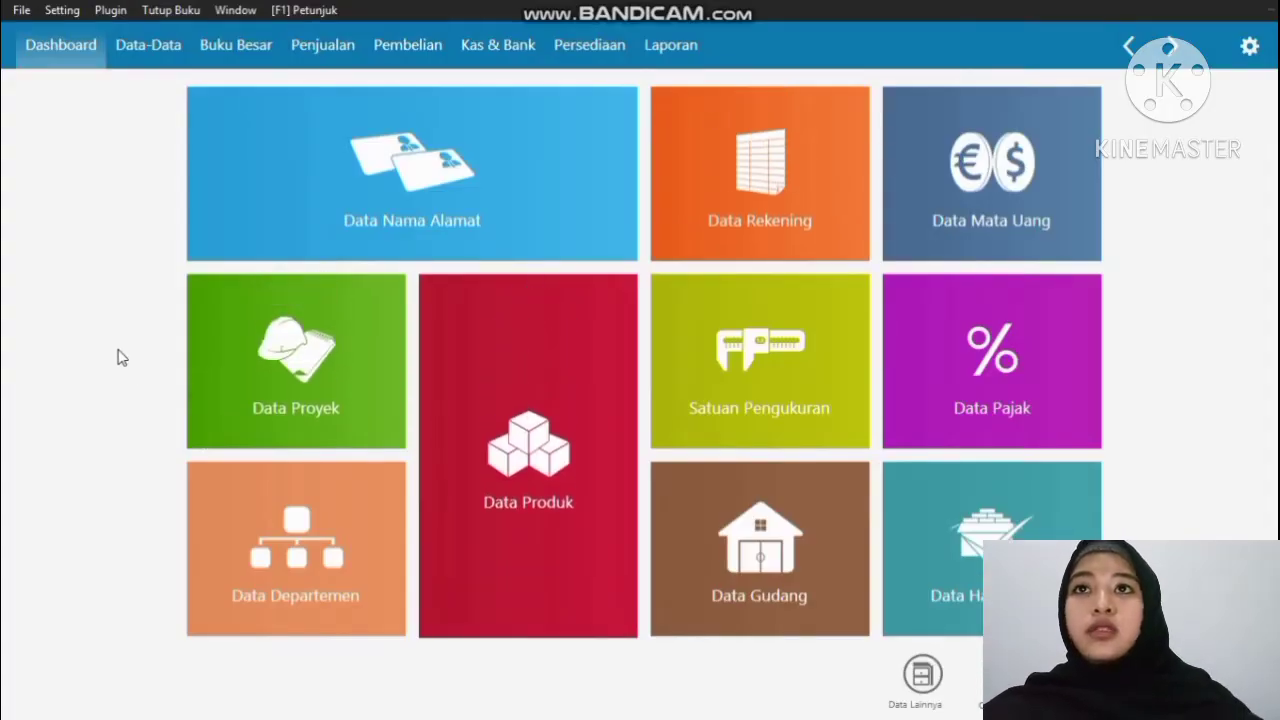
# Step: Start a new Uang Muka Penjualan for customer (Pelanggan) TOKO BERKAT and set its amount (Sebesar) to 300000
pyautogui.click(318, 63)
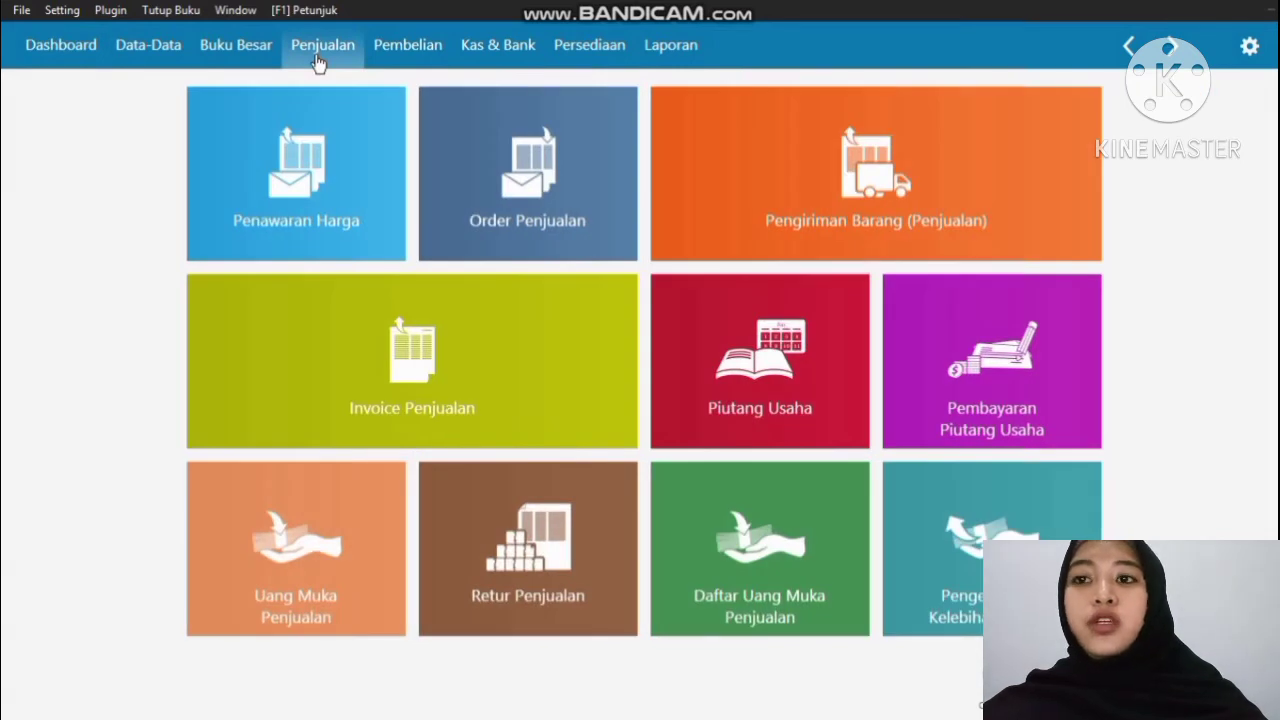
pyautogui.moveTo(757, 590)
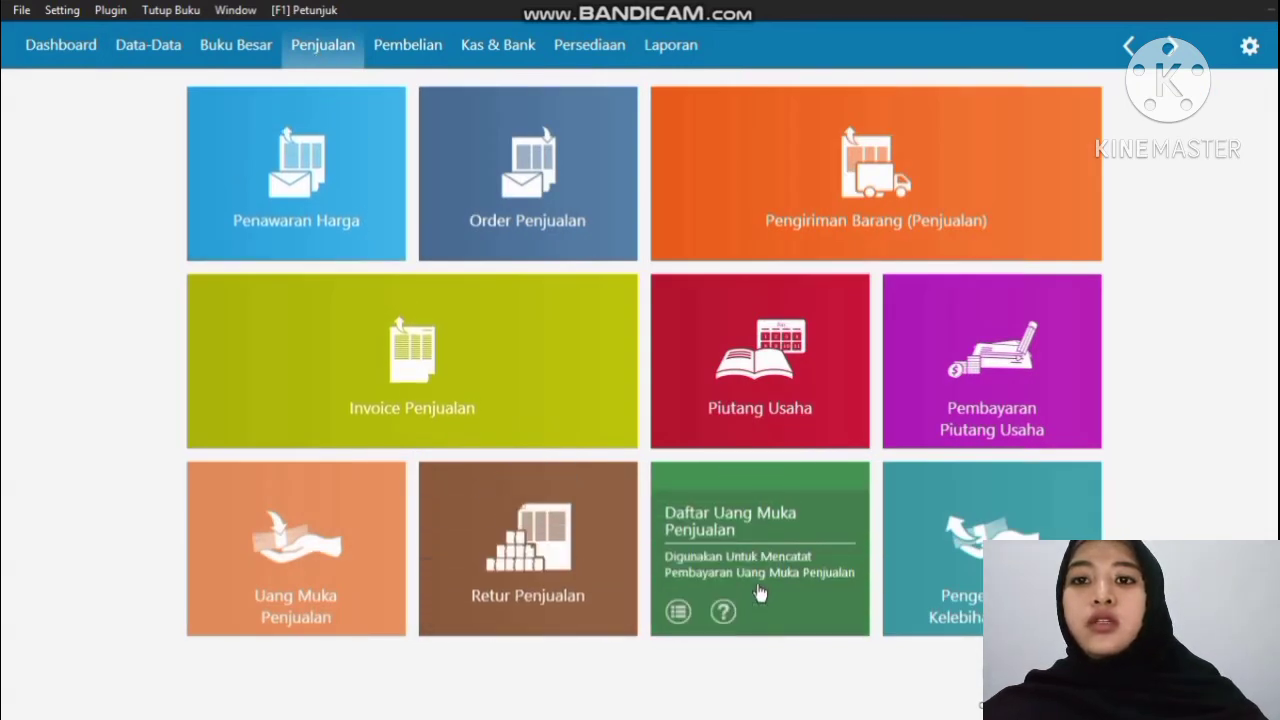
pyautogui.click(716, 522)
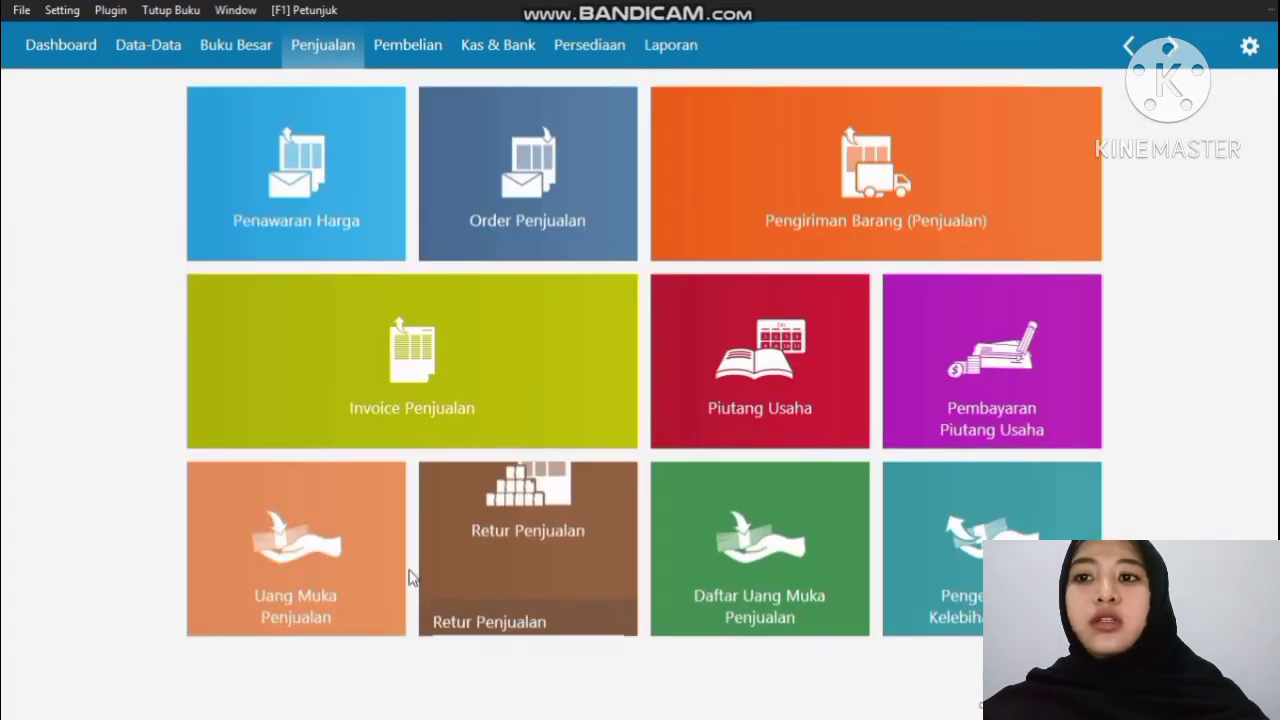
pyautogui.click(326, 575)
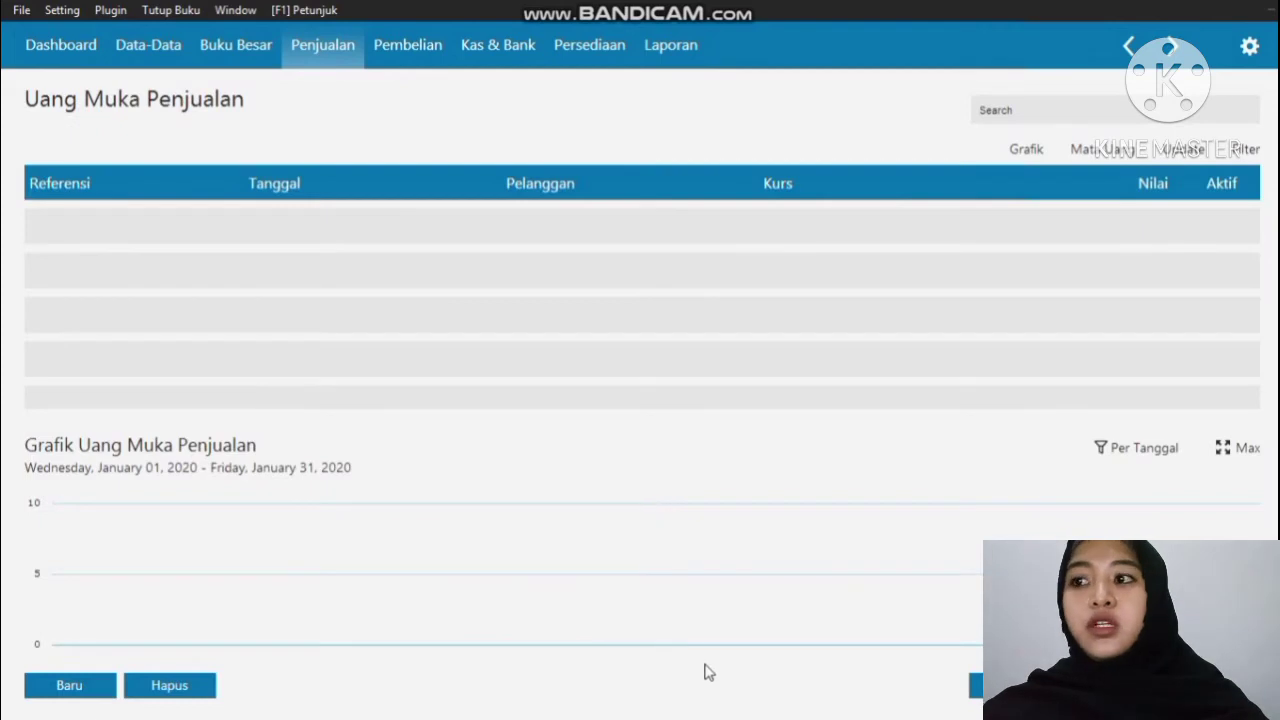
pyautogui.click(66, 686)
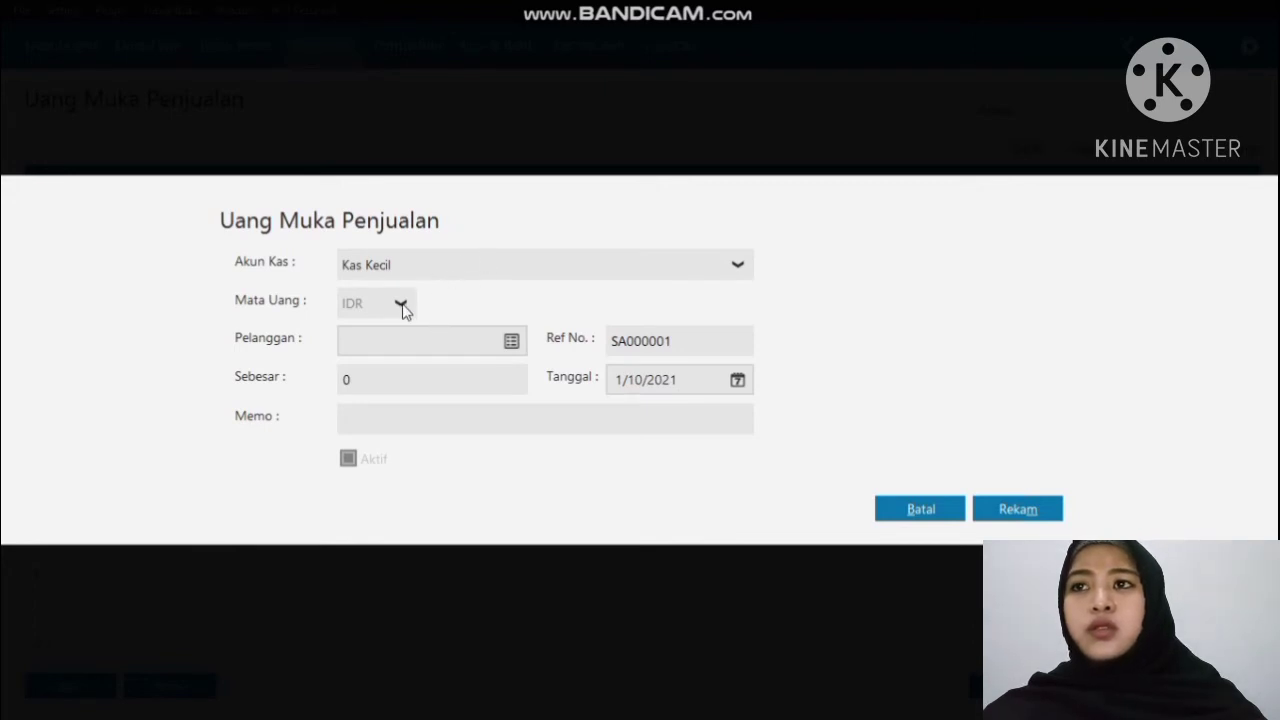
pyautogui.click(510, 343)
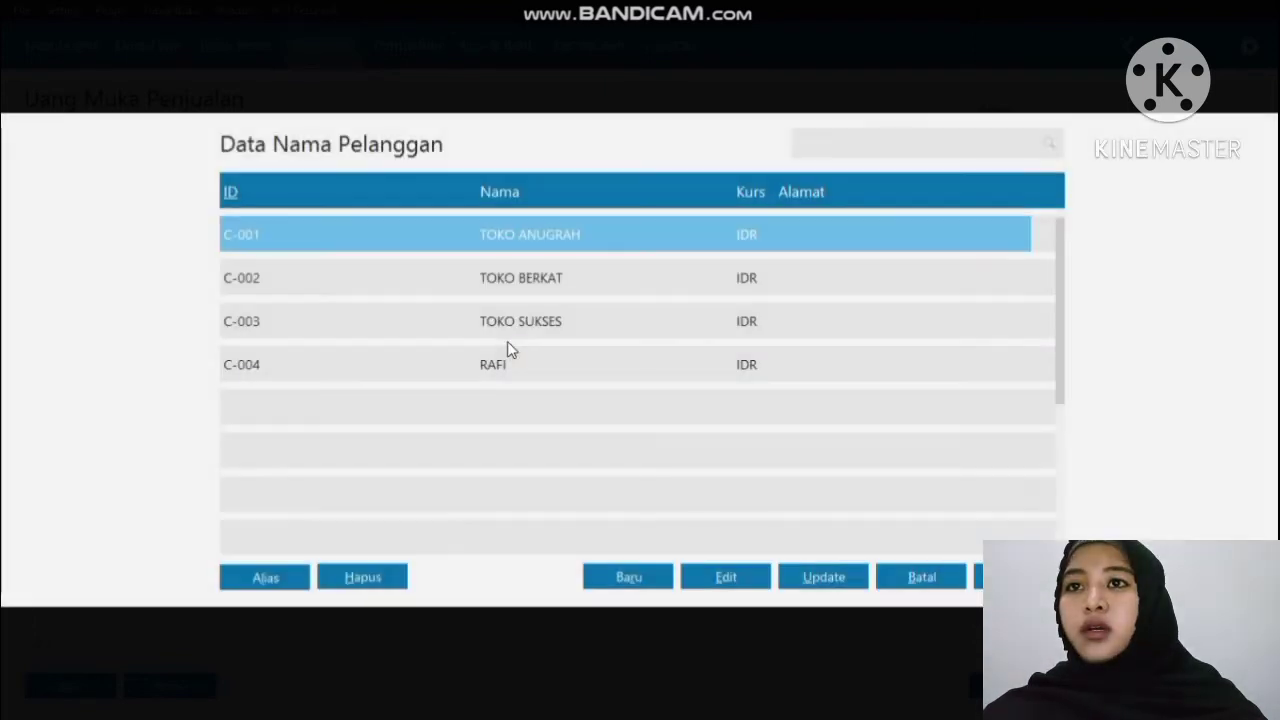
pyautogui.doubleClick(517, 284)
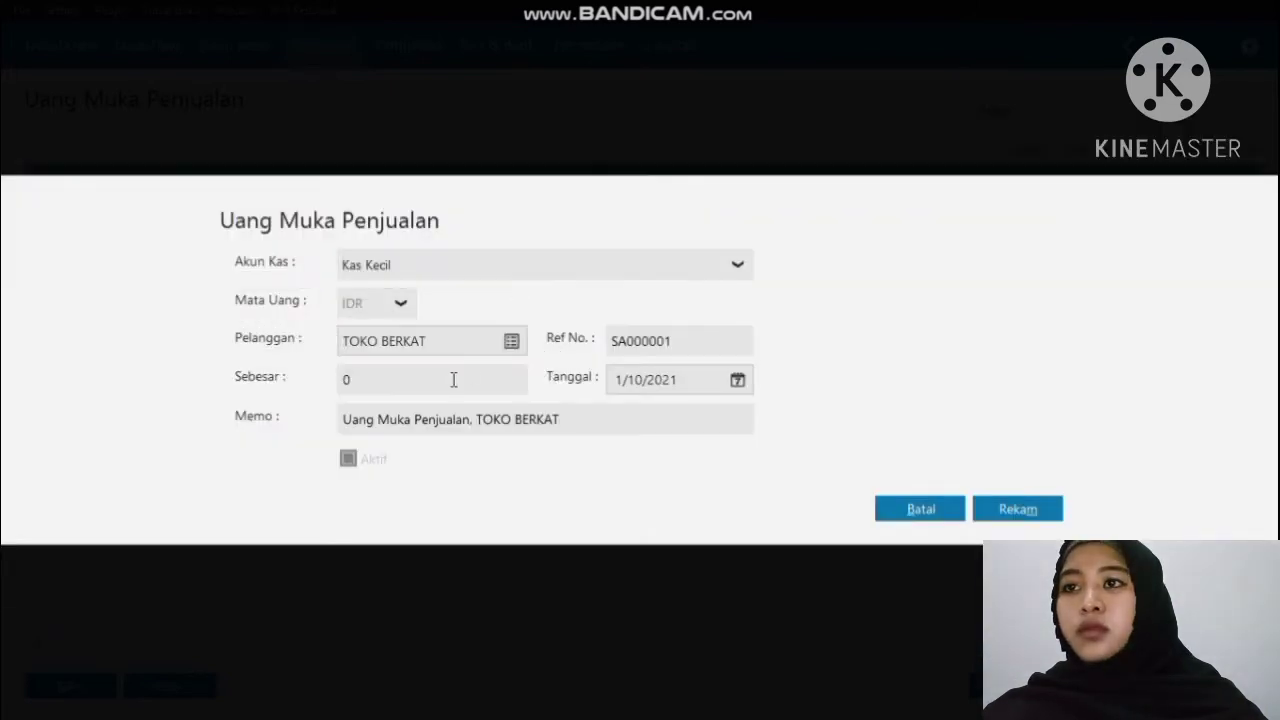
pyautogui.write('300000')
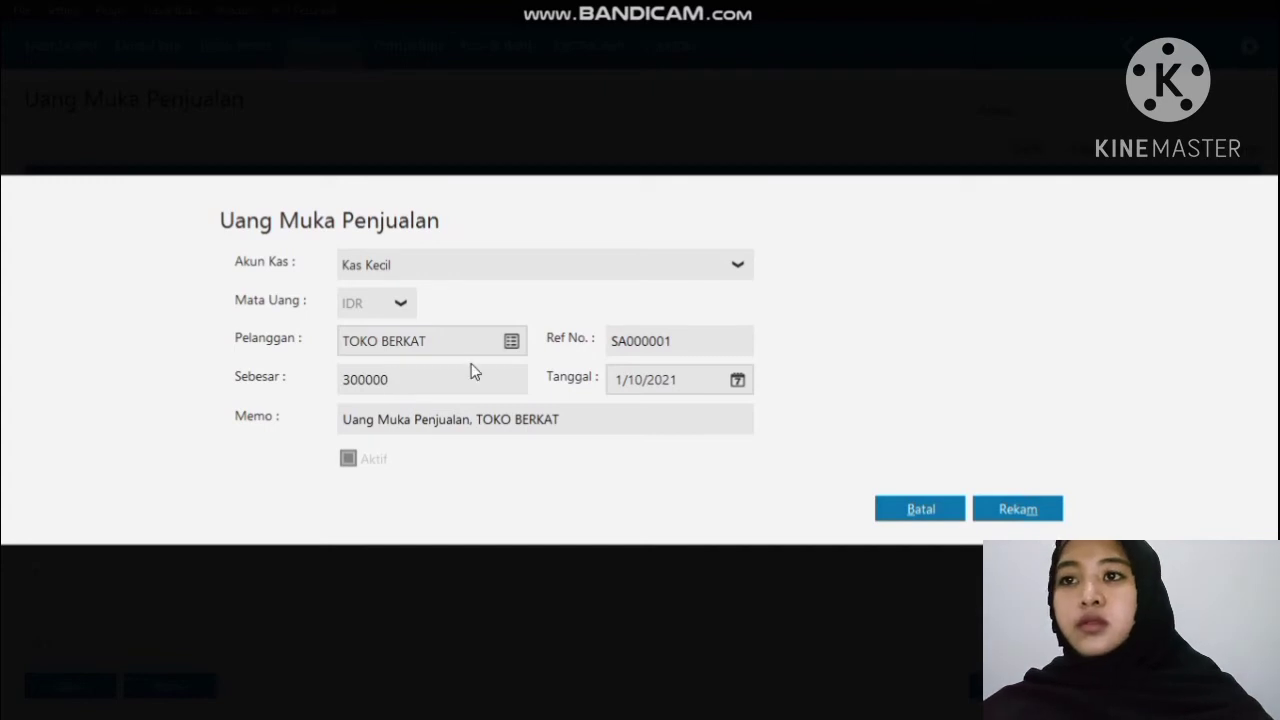
# Step: Date the sales down payment from TOKO BERKAT 1/19/2020, record it and close the Uang Muka Penjualan list
pyautogui.click(740, 382)
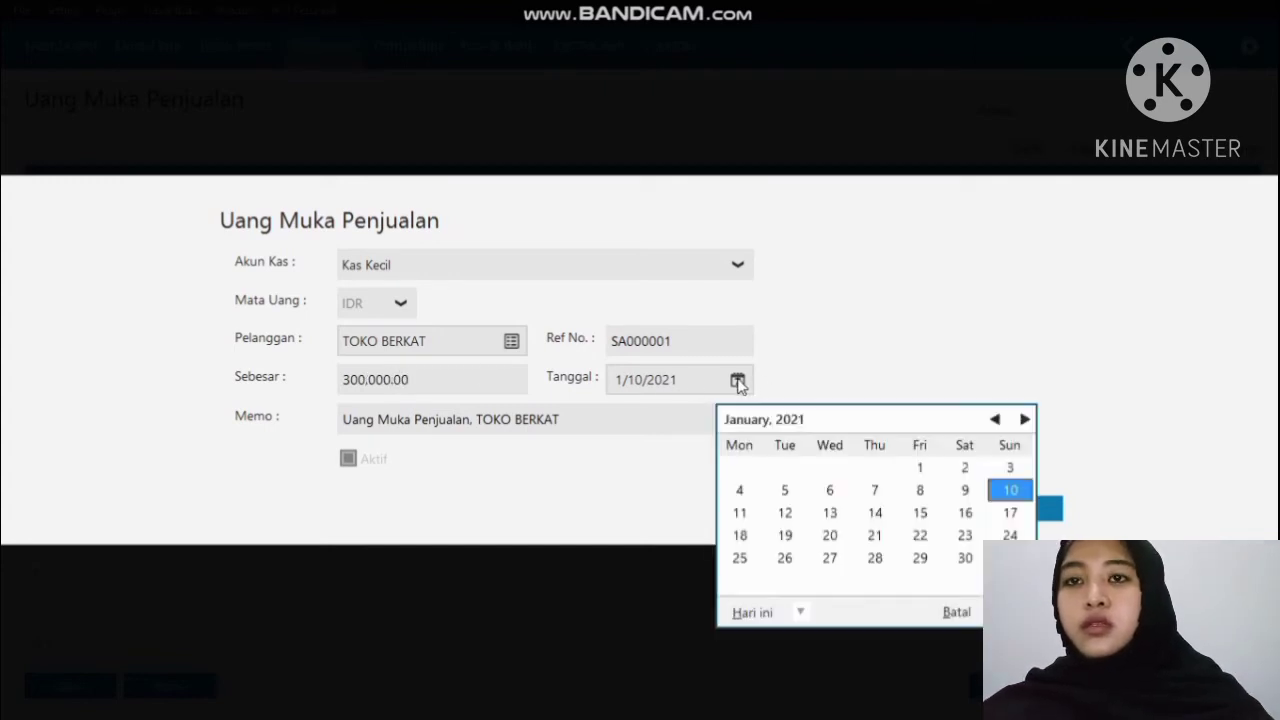
pyautogui.click(801, 612)
pyautogui.click(837, 560)
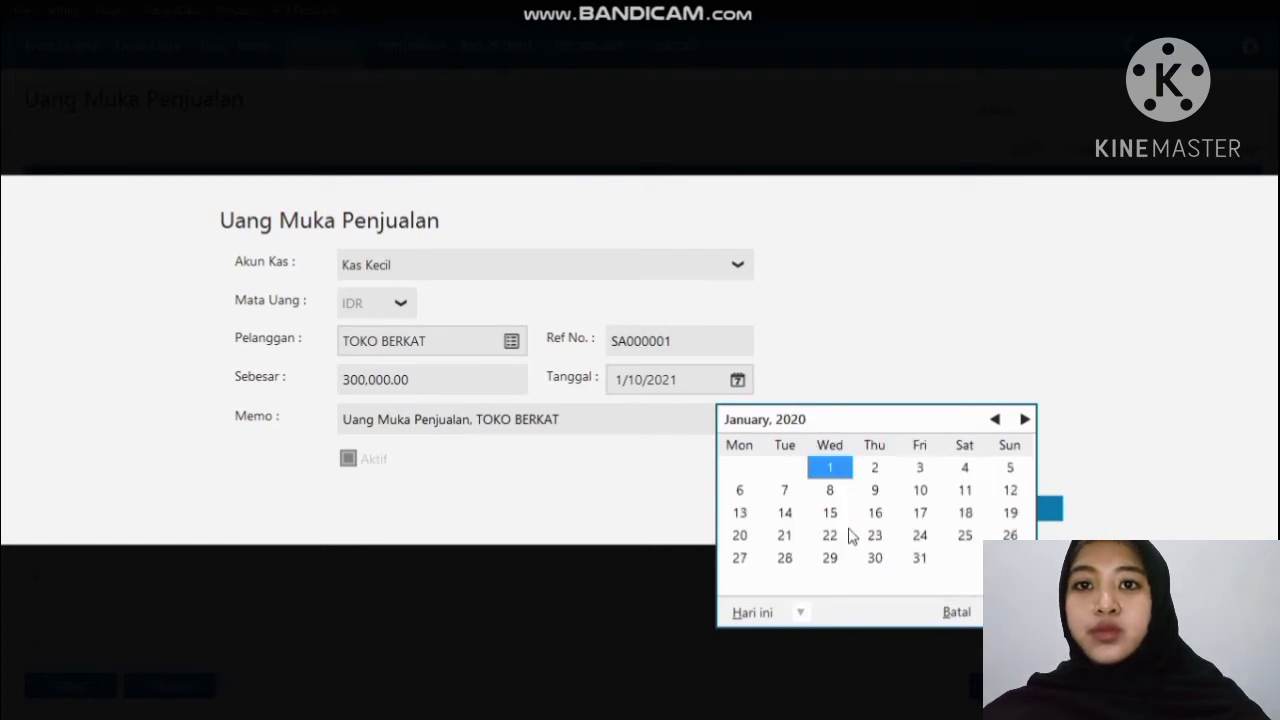
pyautogui.click(1012, 514)
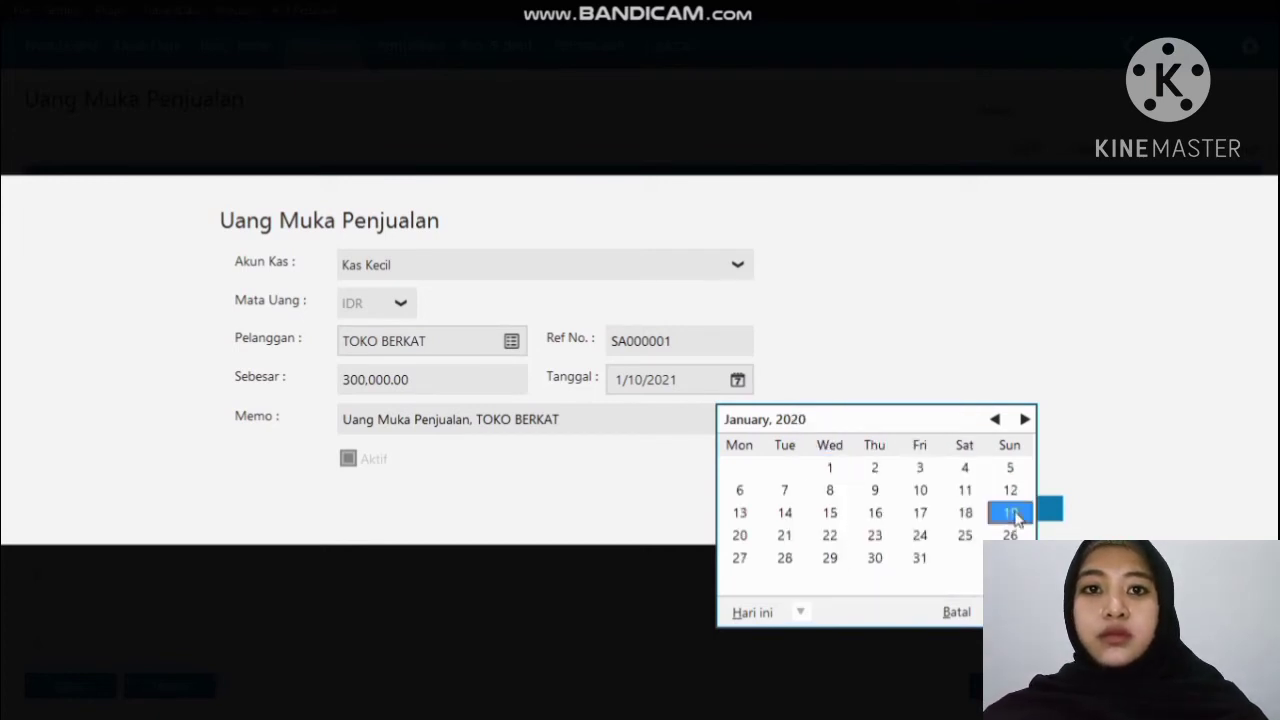
pyautogui.click(1014, 510)
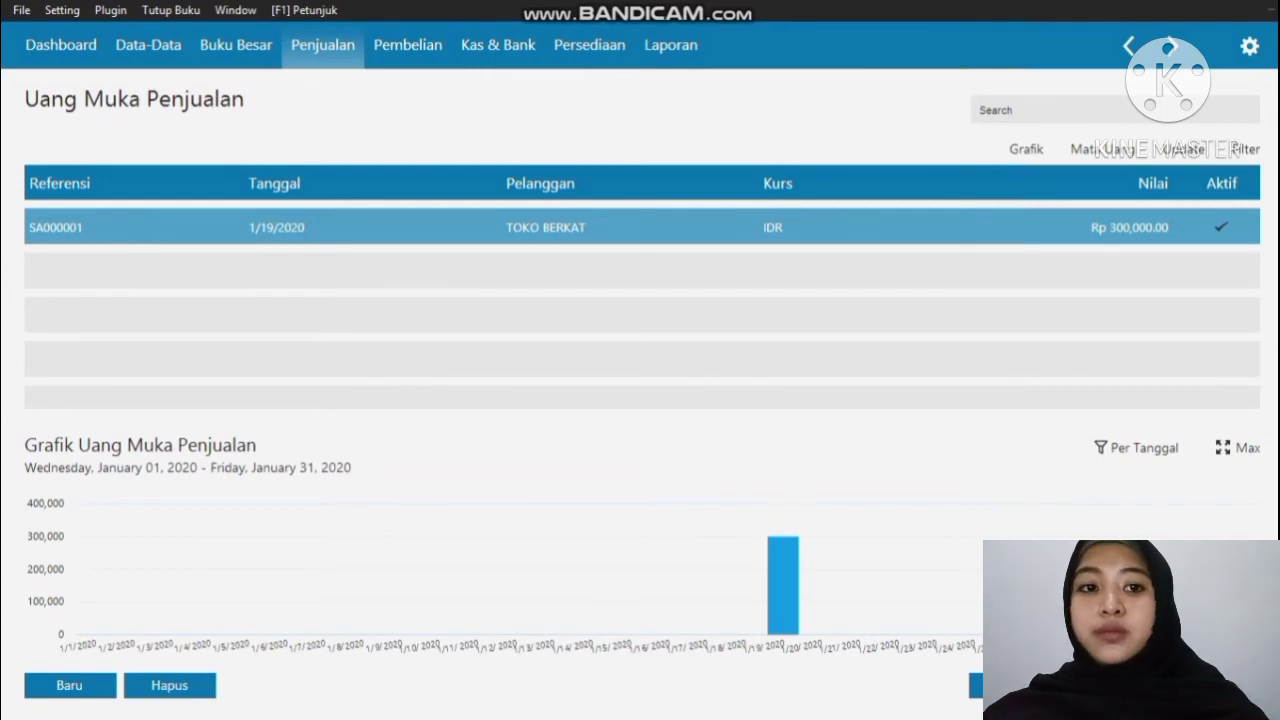
pyautogui.click(1214, 685)
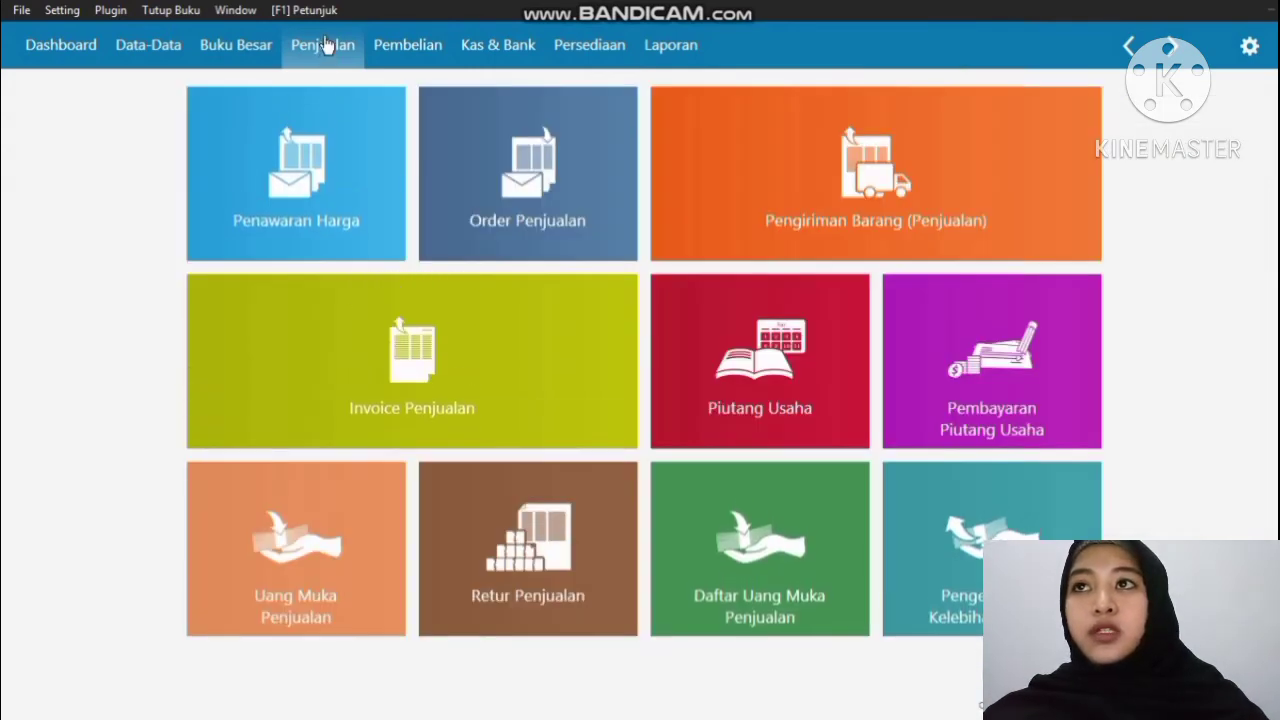
# Step: Start a new Invoice Penjualan and open the customer list for its Nama Pelanggan
pyautogui.click(289, 331)
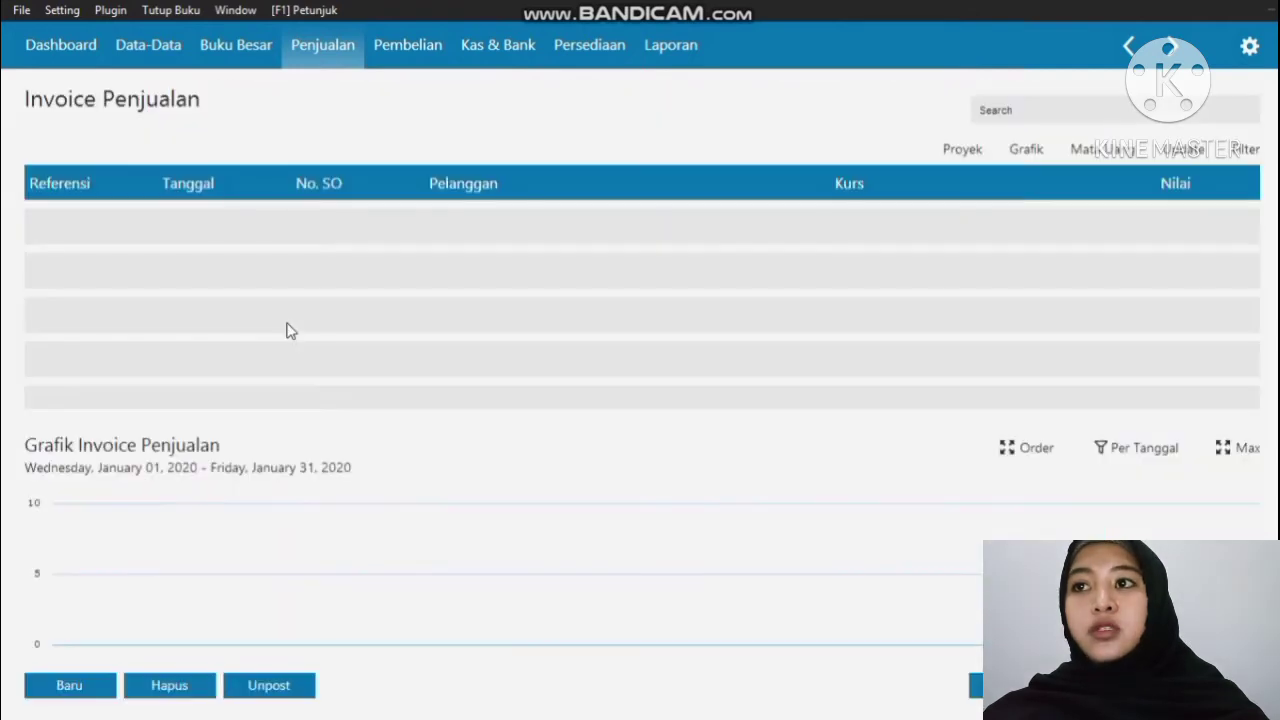
pyautogui.click(86, 688)
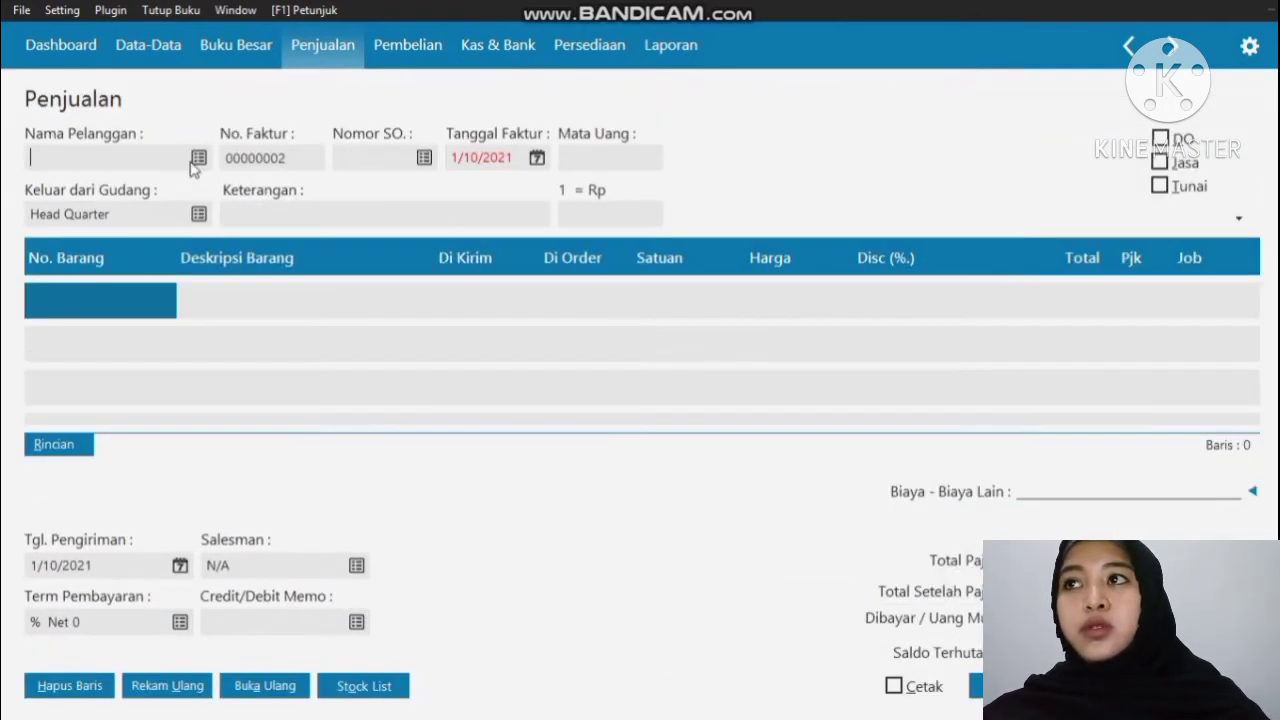
pyautogui.click(199, 158)
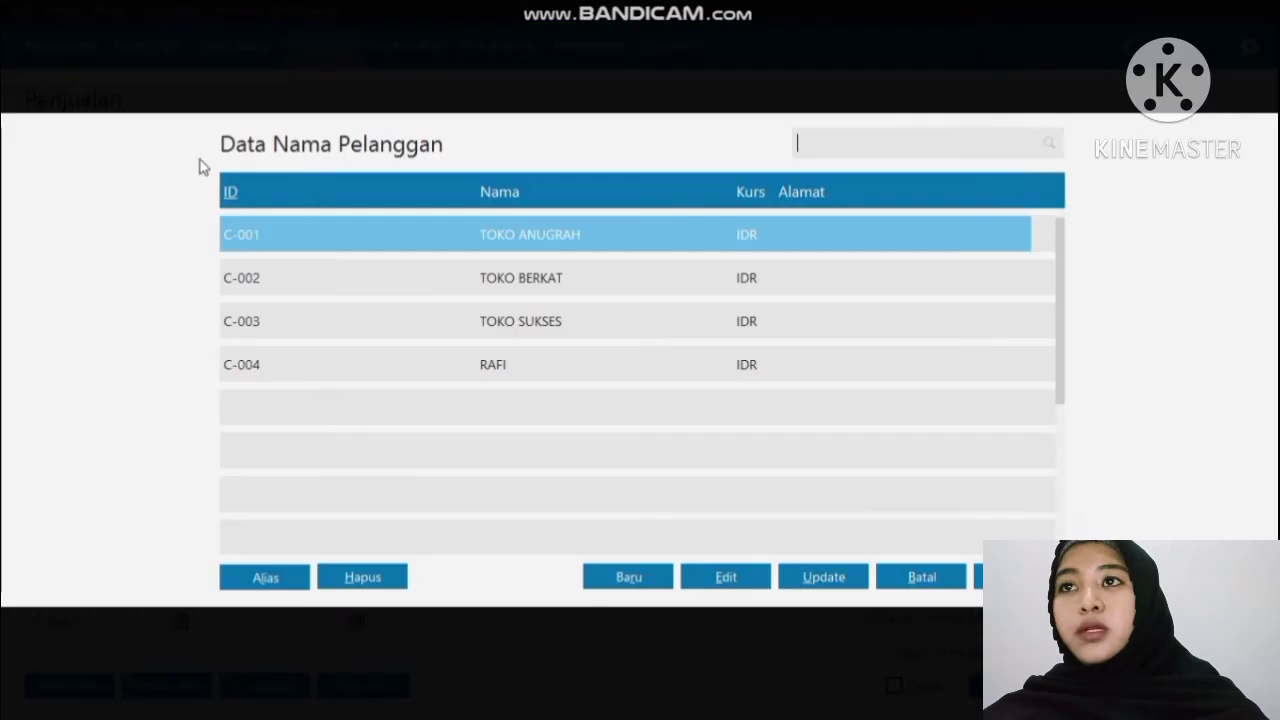
# Step: Choose TOKO BERKAT as the sales invoice customer and set the invoice date to 1/19/2020
pyautogui.doubleClick(583, 284)
pyautogui.click(537, 158)
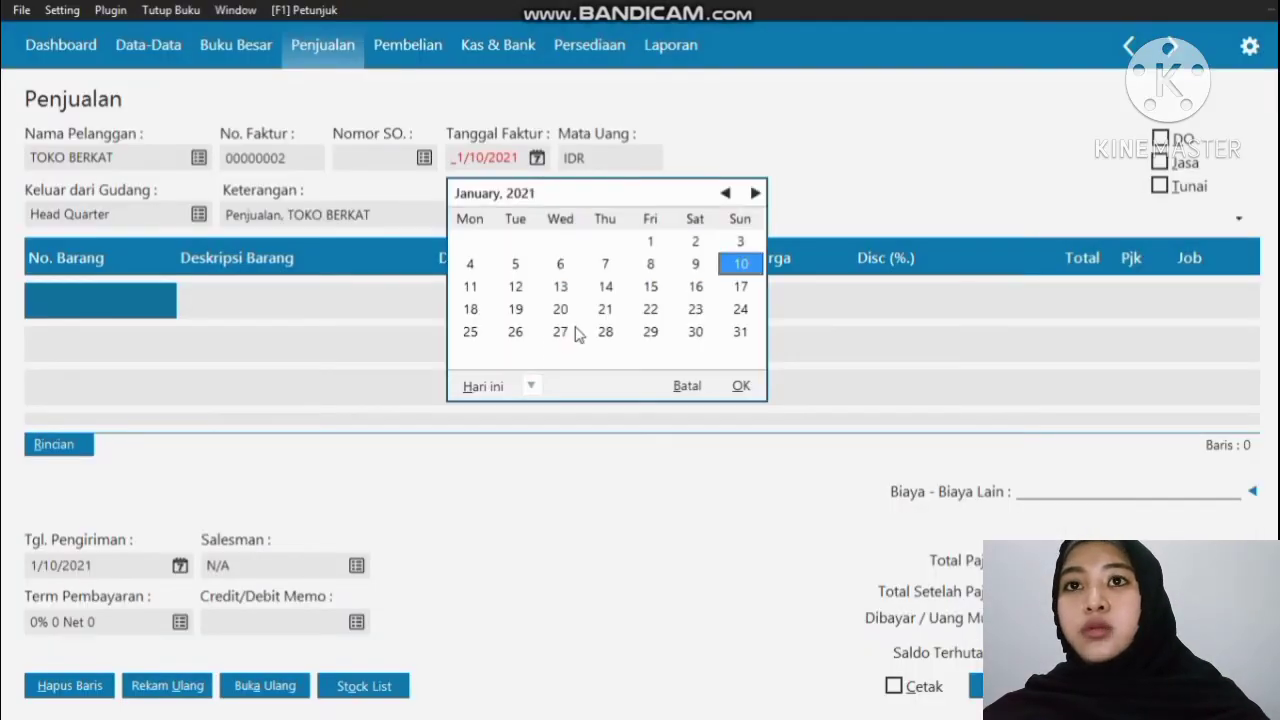
pyautogui.click(530, 388)
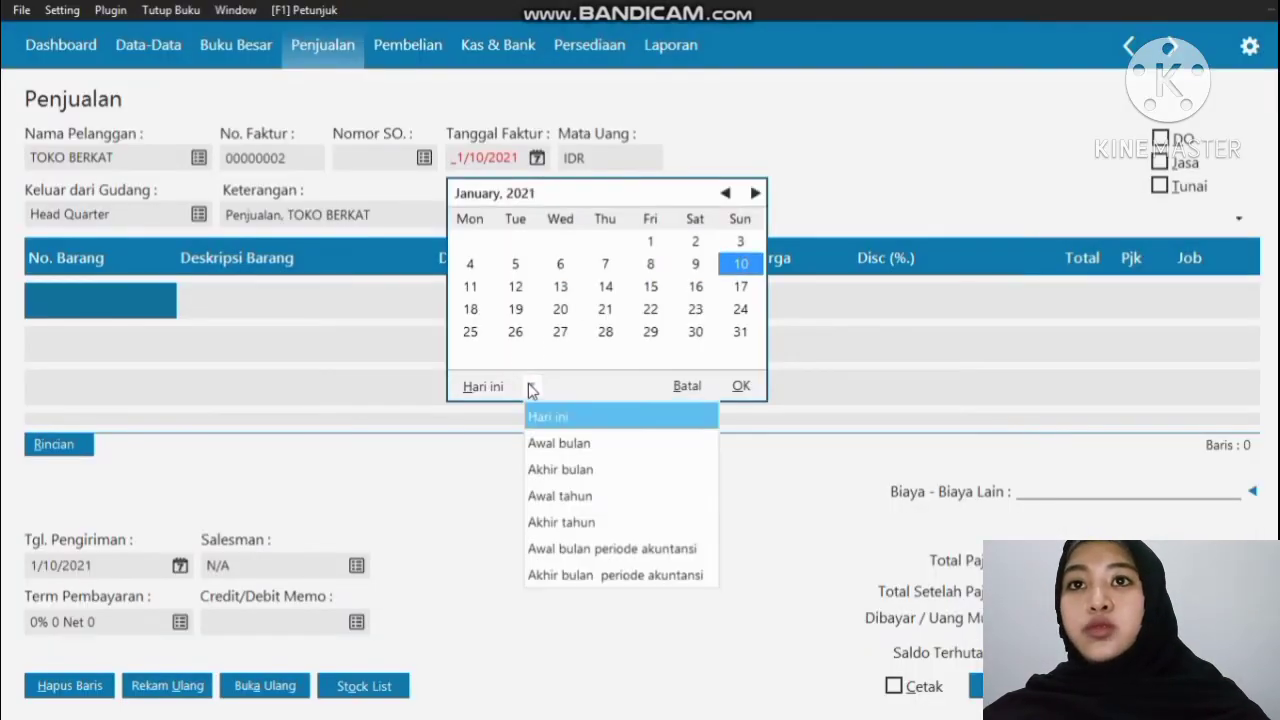
pyautogui.click(570, 547)
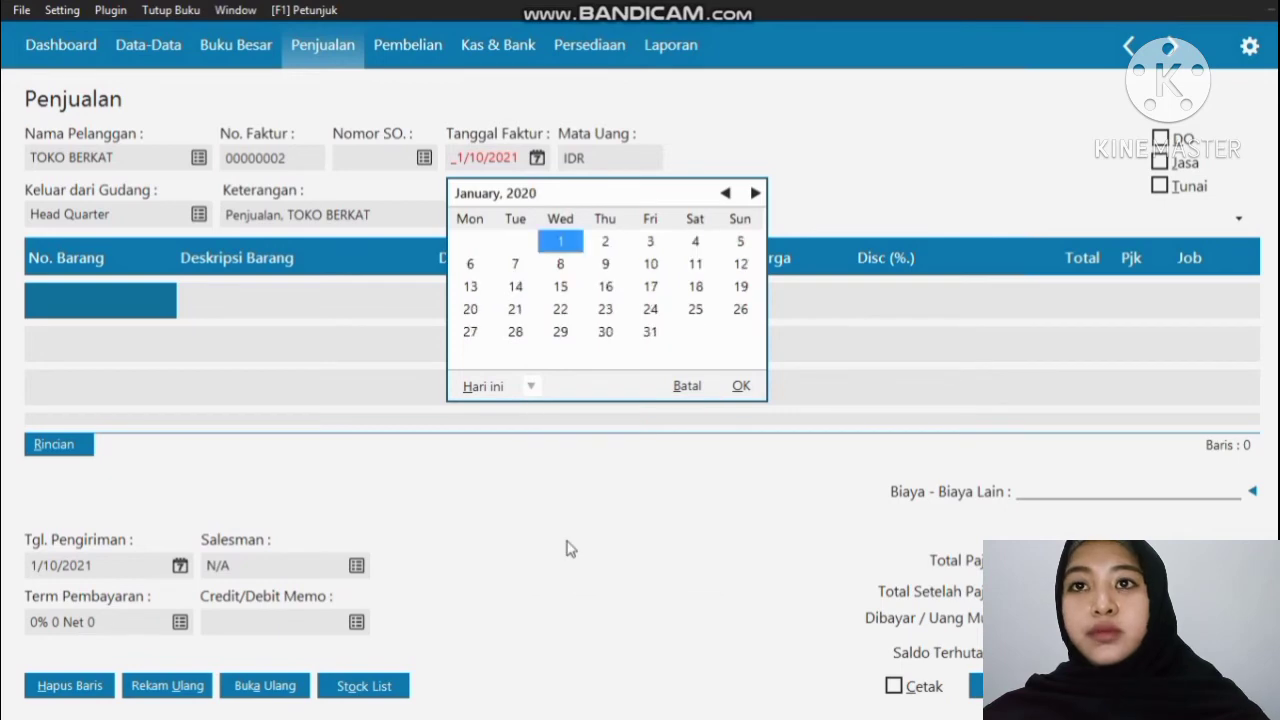
pyautogui.click(750, 287)
pyautogui.click(741, 385)
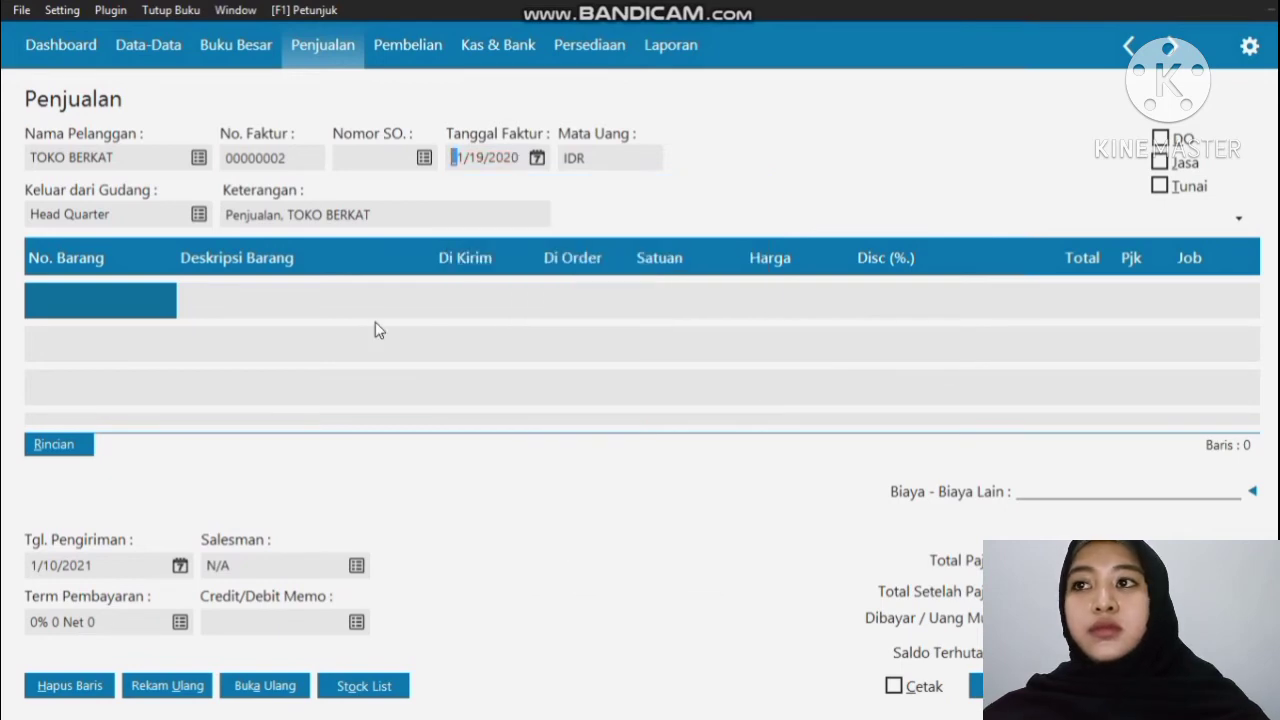
# Step: Add item B-001 Baterai Samsung to the first invoice line and accept the item code change
pyautogui.doubleClick(133, 293)
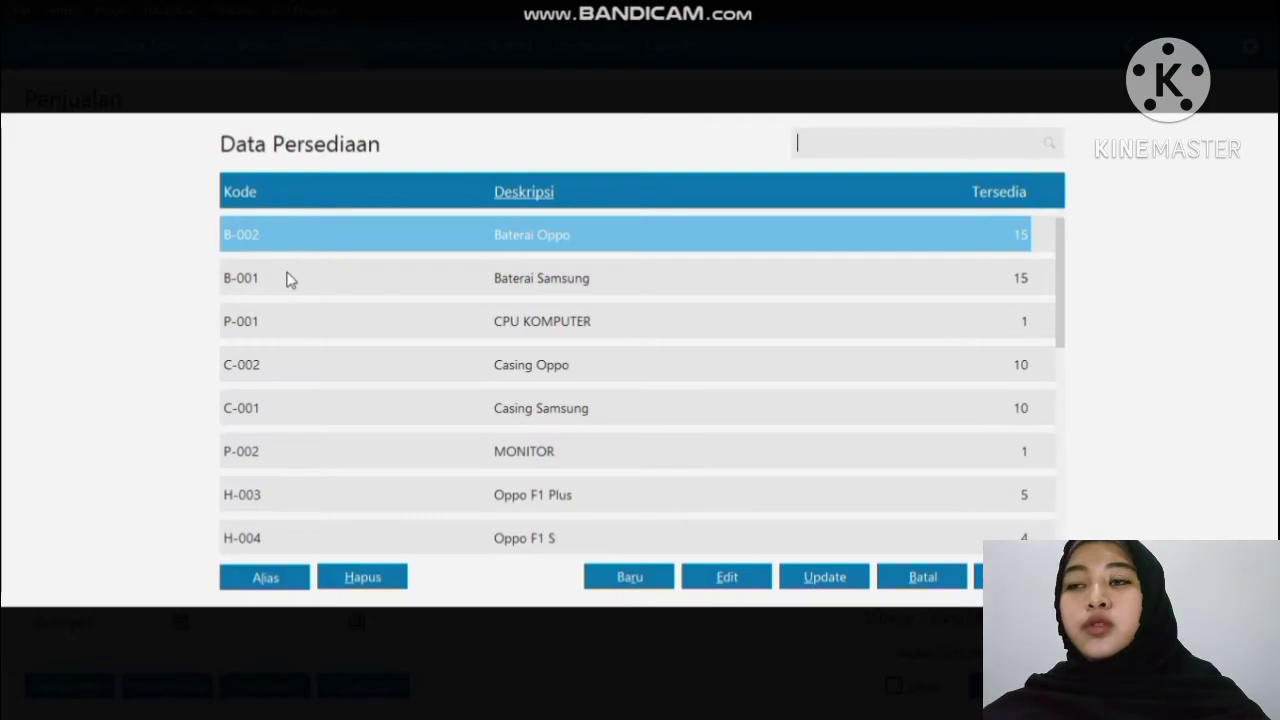
pyautogui.click(288, 279)
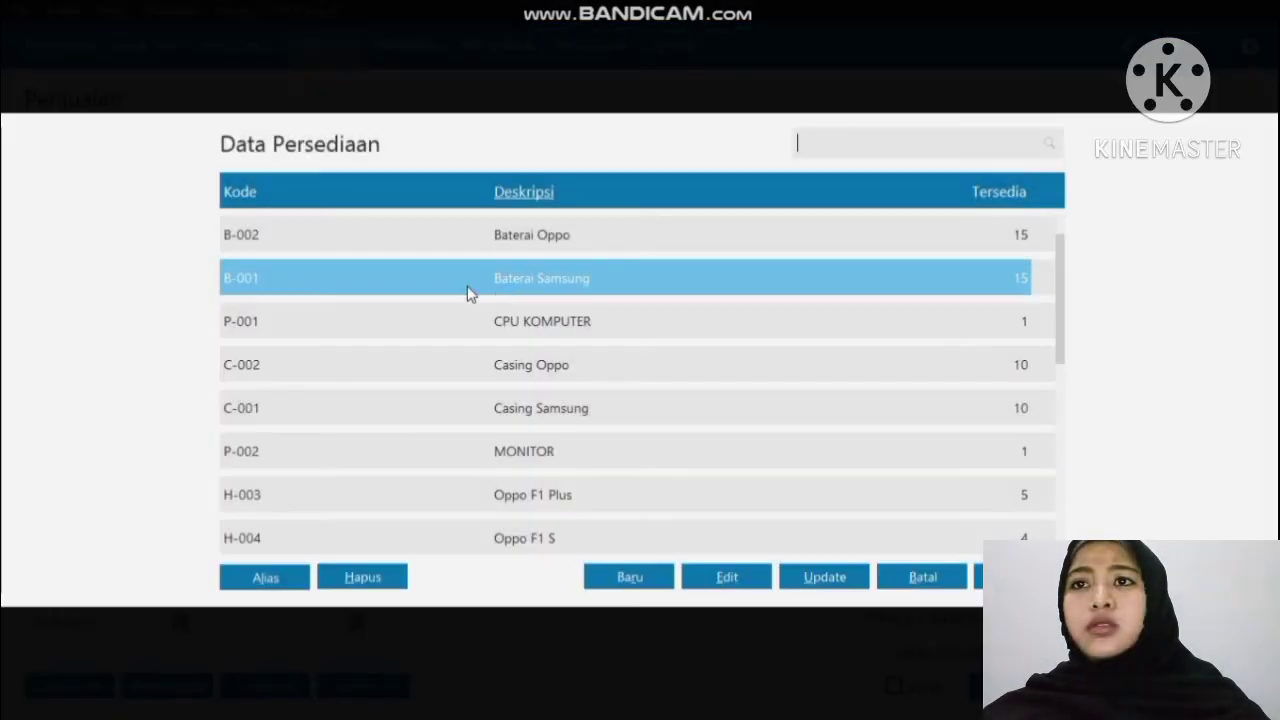
pyautogui.doubleClick(500, 292)
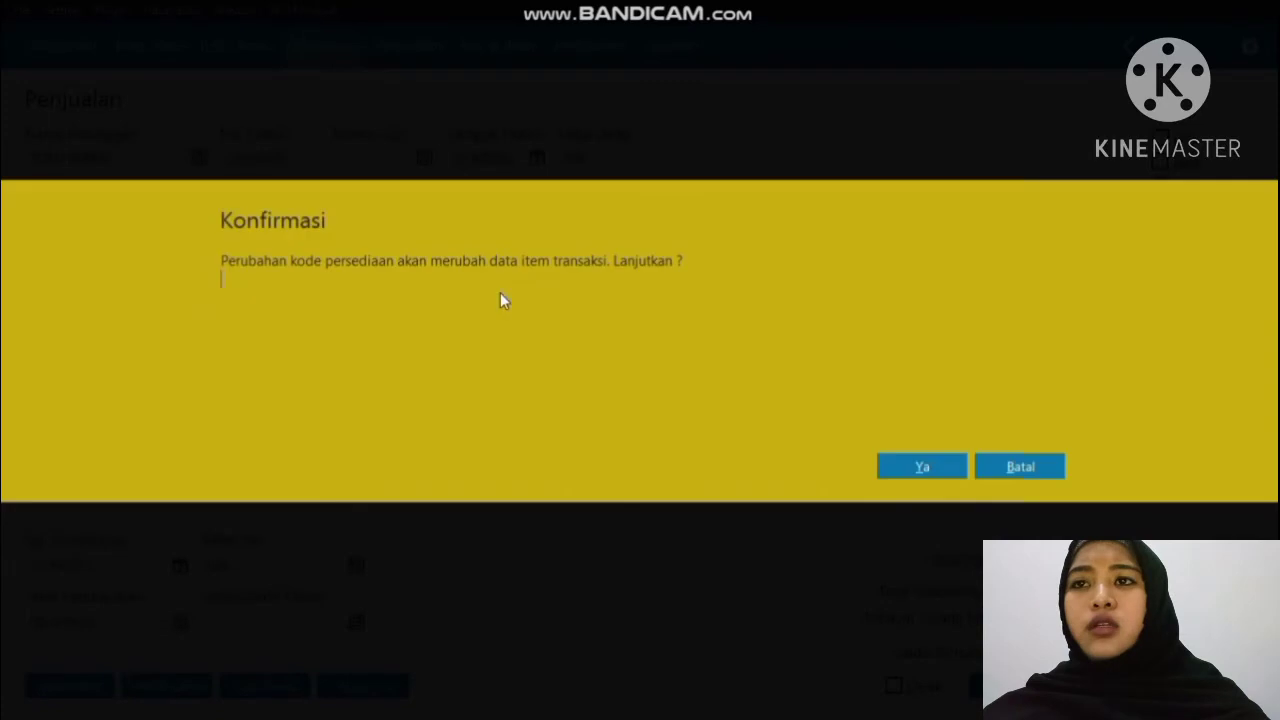
pyautogui.click(922, 470)
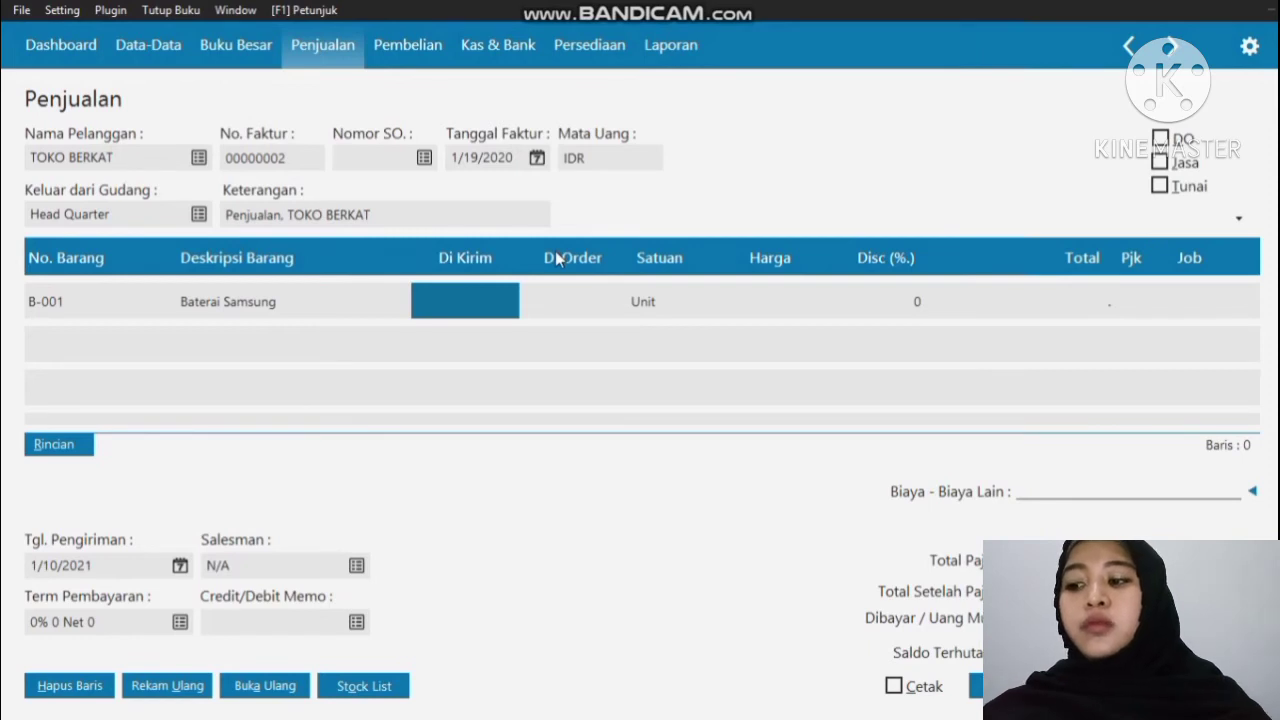
# Step: Set the Baterai Samsung line's shipped quantity to 5 and its unit price to 75,000
pyautogui.write('5')
pyautogui.press('Return')
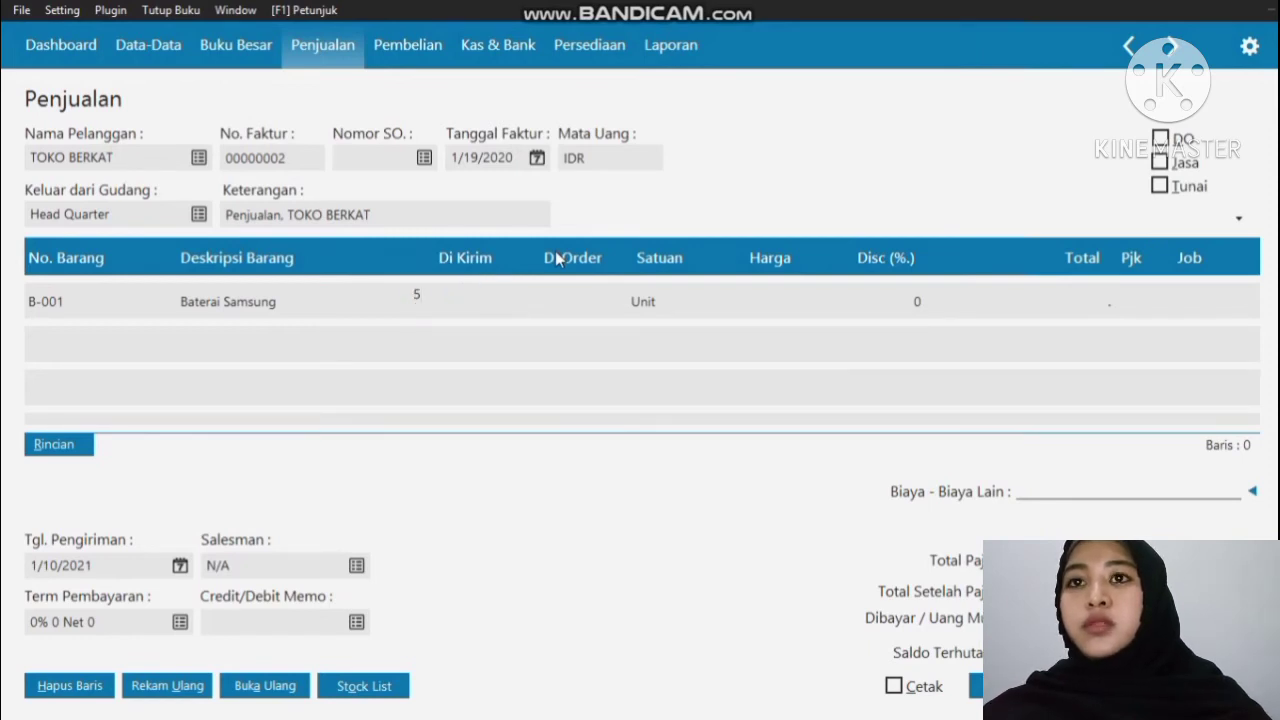
pyautogui.click(797, 310)
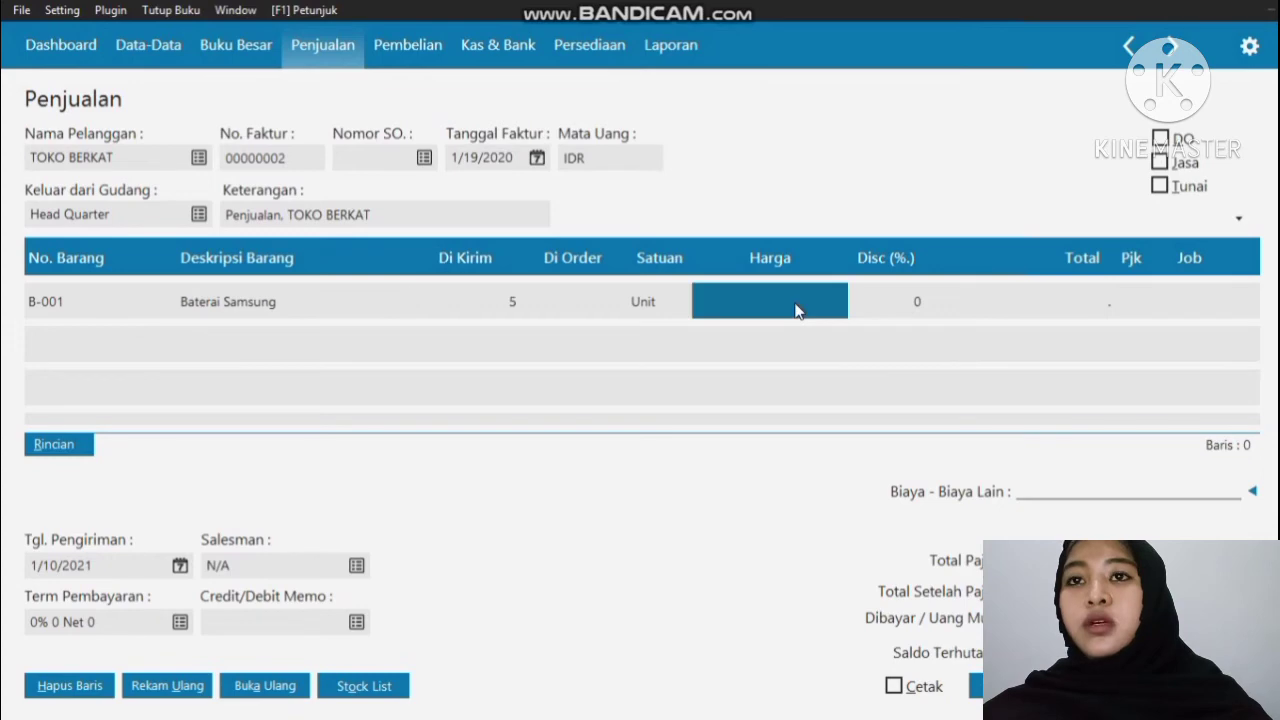
pyautogui.click(797, 310)
pyautogui.write('75000')
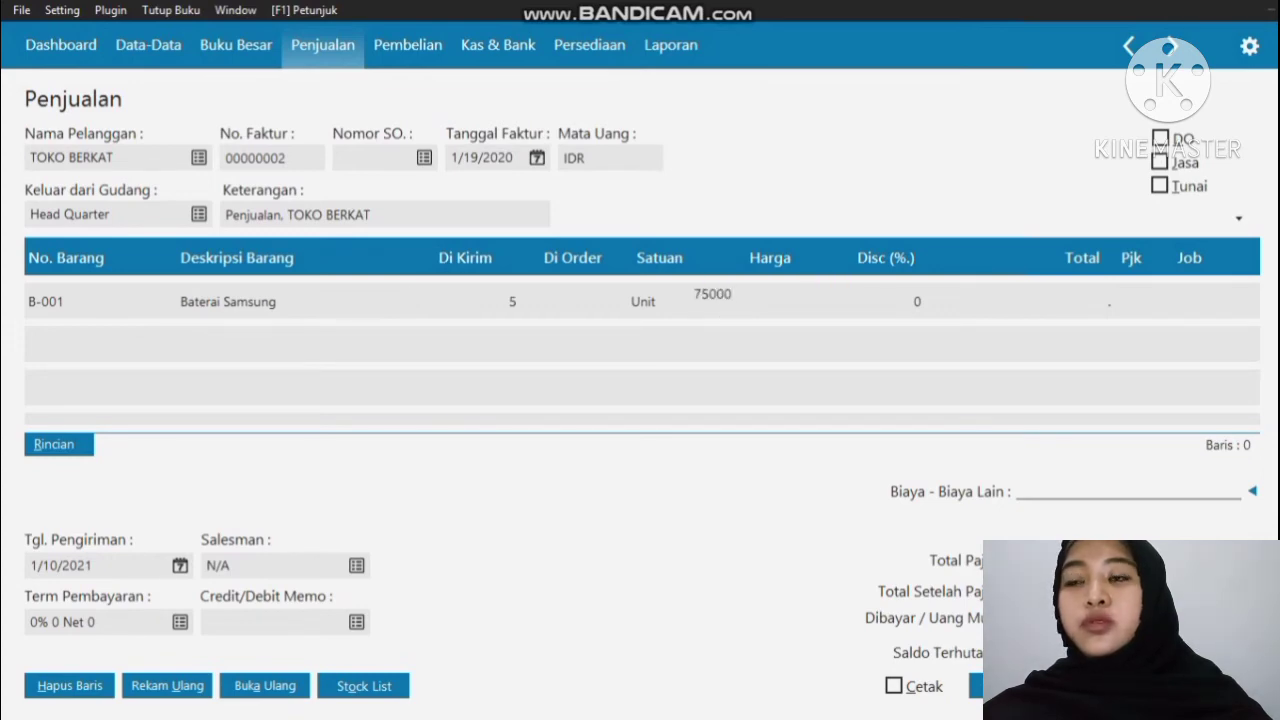
pyautogui.press('Return')
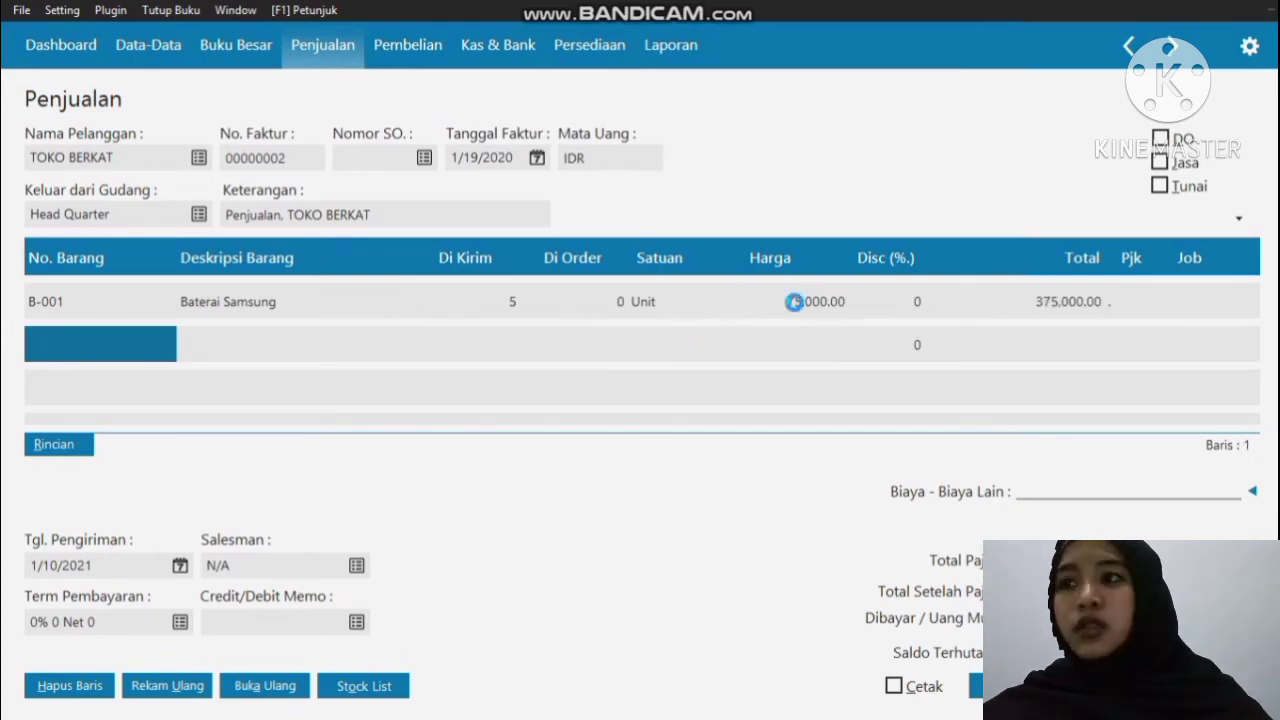
pyautogui.press('Escape')
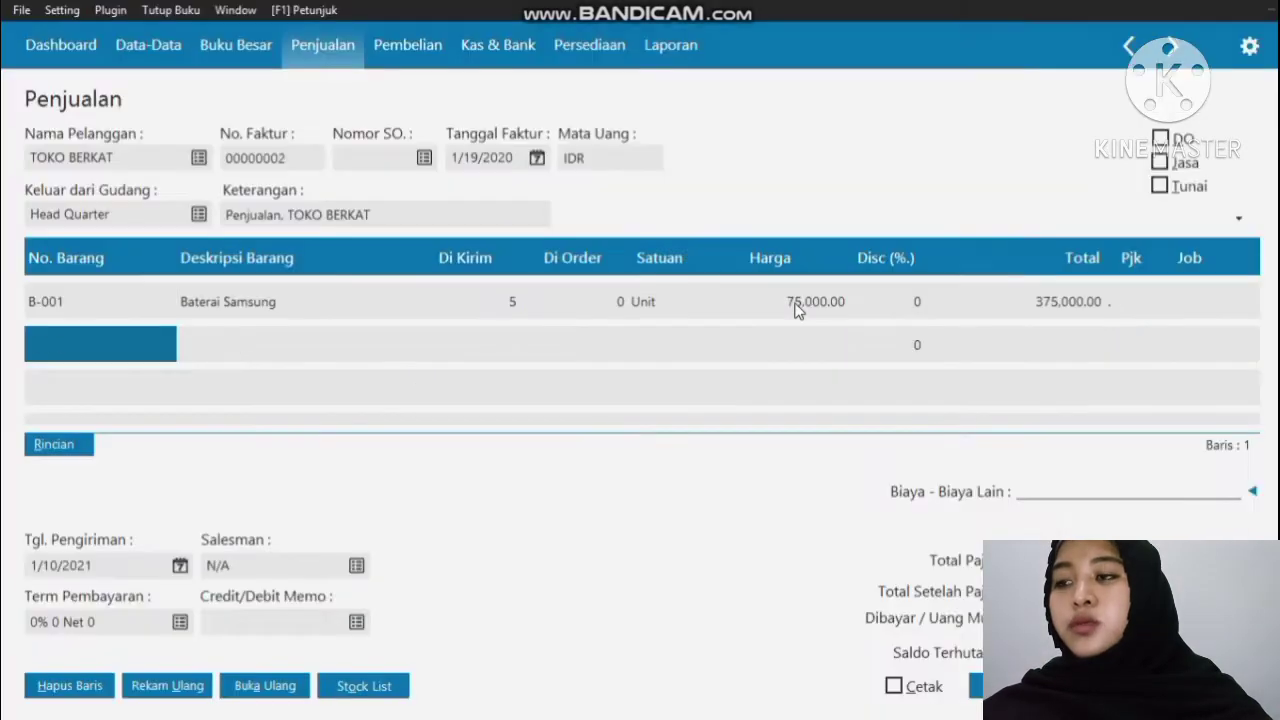
# Step: Set the shipped quantity of B-002 Baterai Oppo on the second line to 6 and its price to 65,000
pyautogui.click(453, 343)
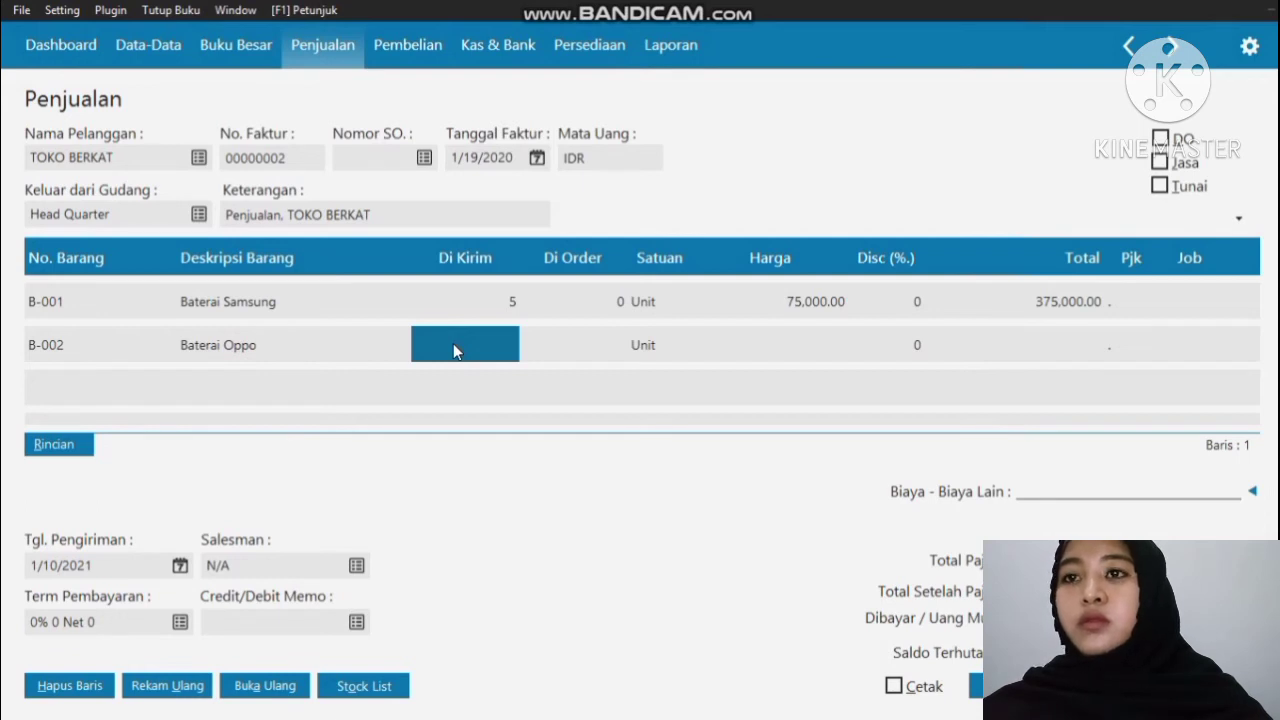
pyautogui.write('6')
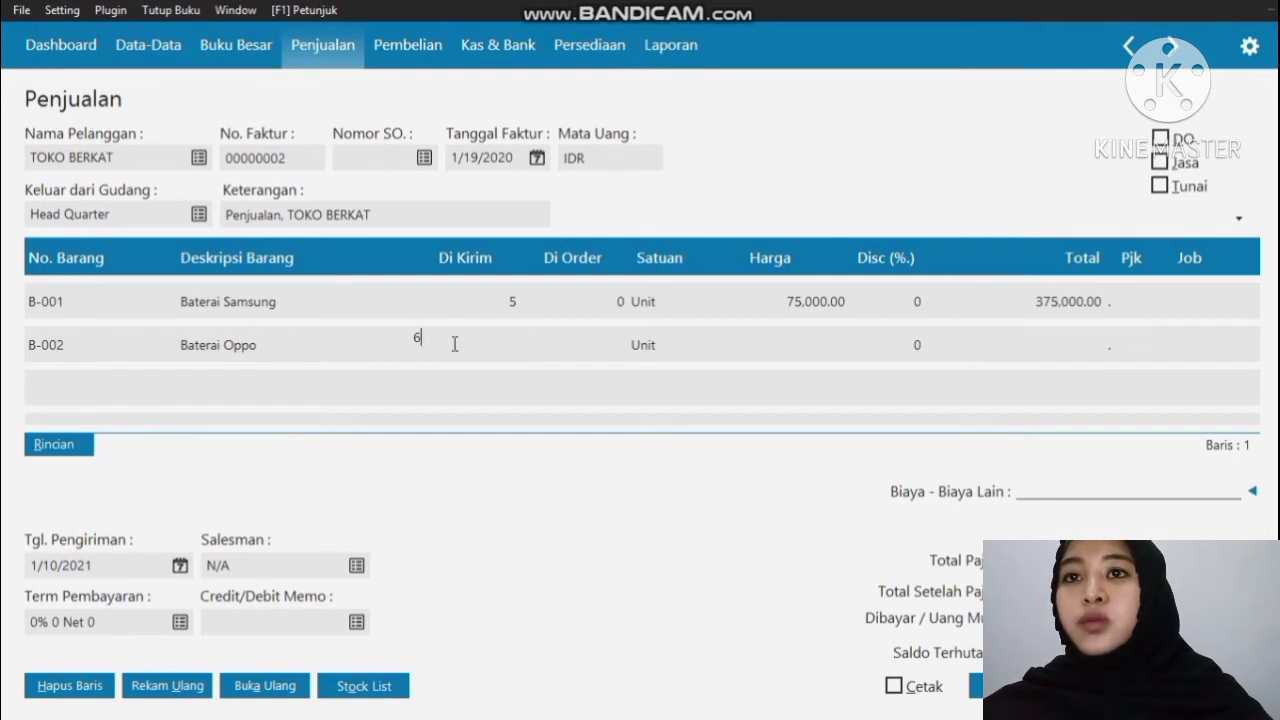
pyautogui.click(763, 354)
pyautogui.write('6500')
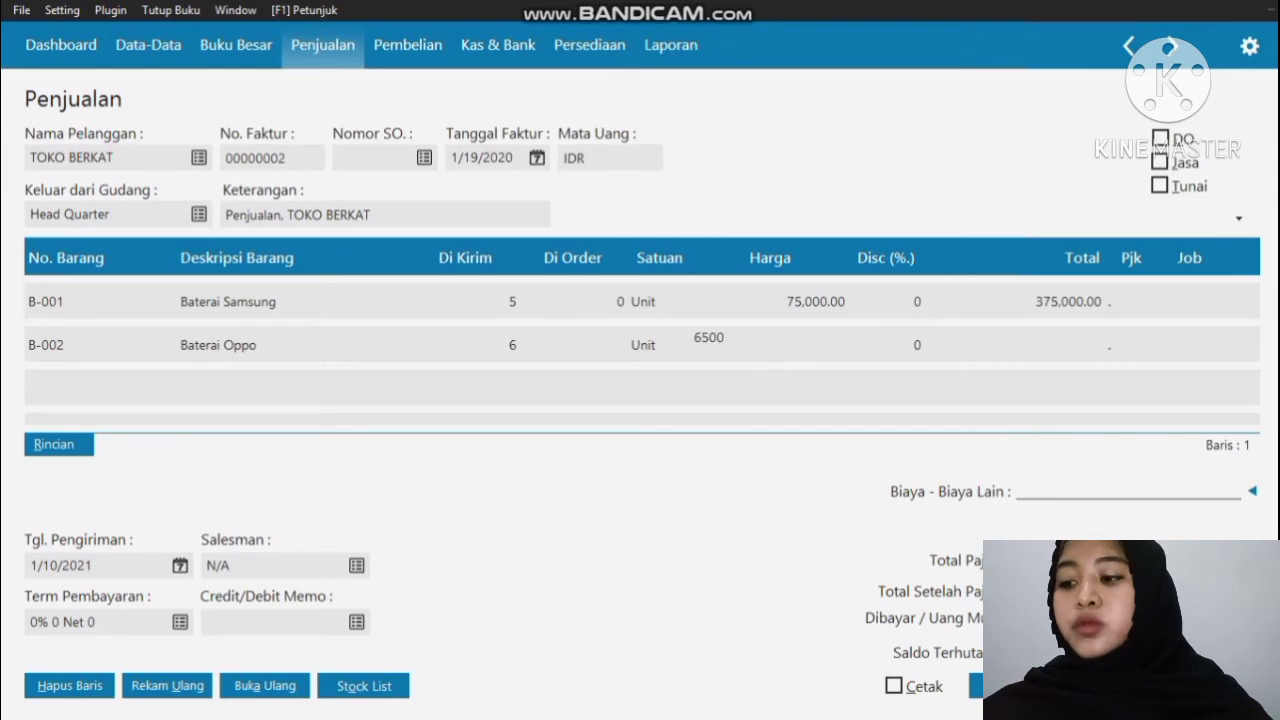
pyautogui.press('Down')
# Step: Add item C-001 Casing Samsung from the inventory list to the third invoice line
pyautogui.press('Left')
pyautogui.press('Left')
pyautogui.press('Left')
pyautogui.press('Left')
pyautogui.press('Left')
pyautogui.press('Return')
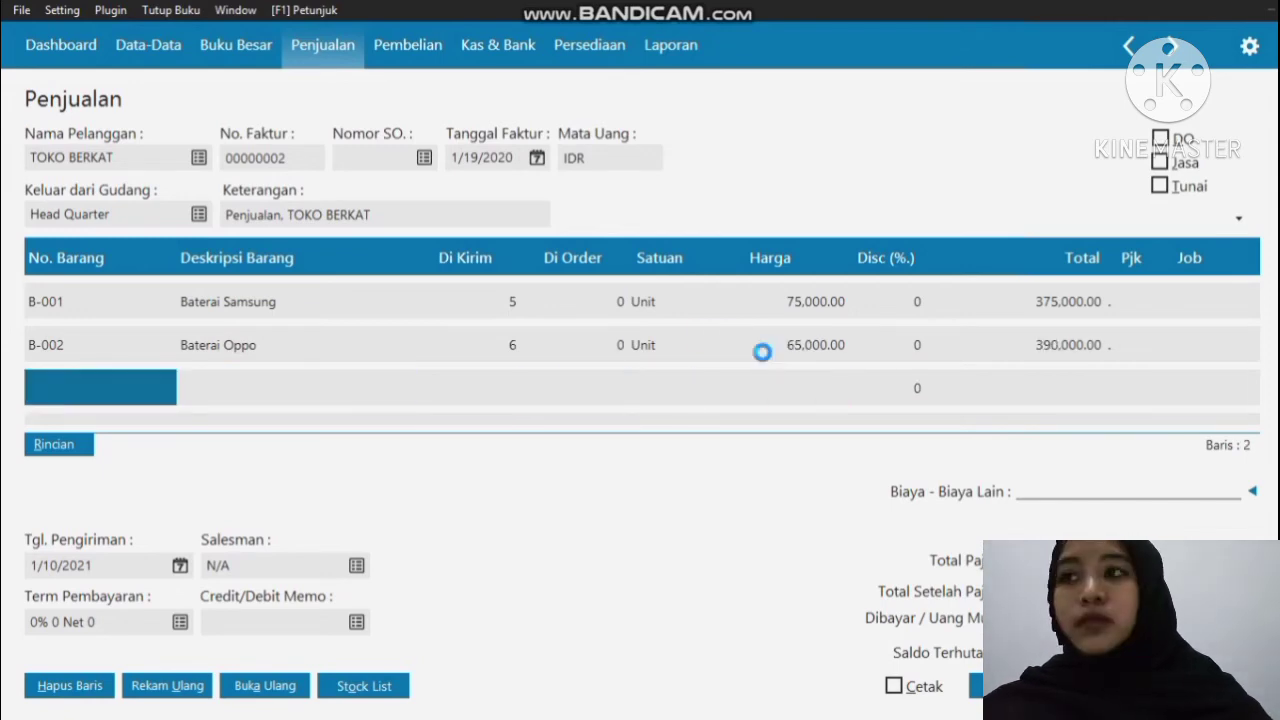
pyautogui.press('Down')
pyautogui.press('Down')
pyautogui.press('Down')
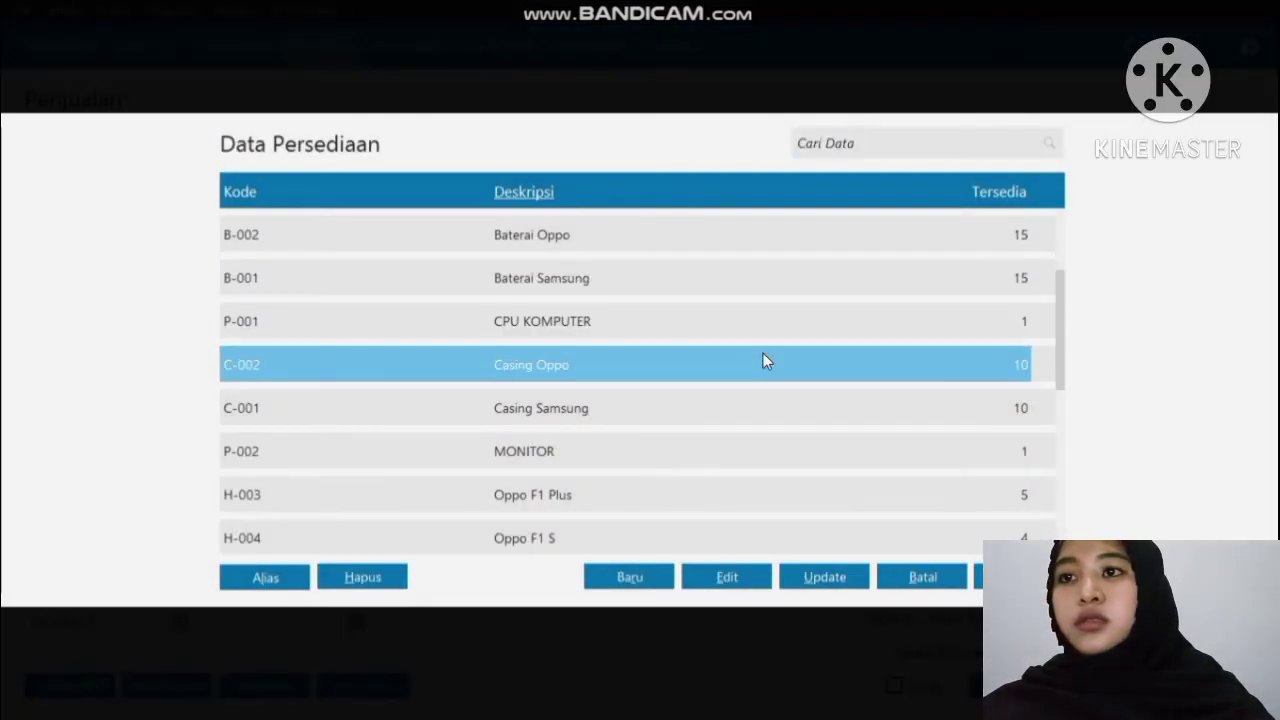
pyautogui.press('Return')
pyautogui.press('Tab')
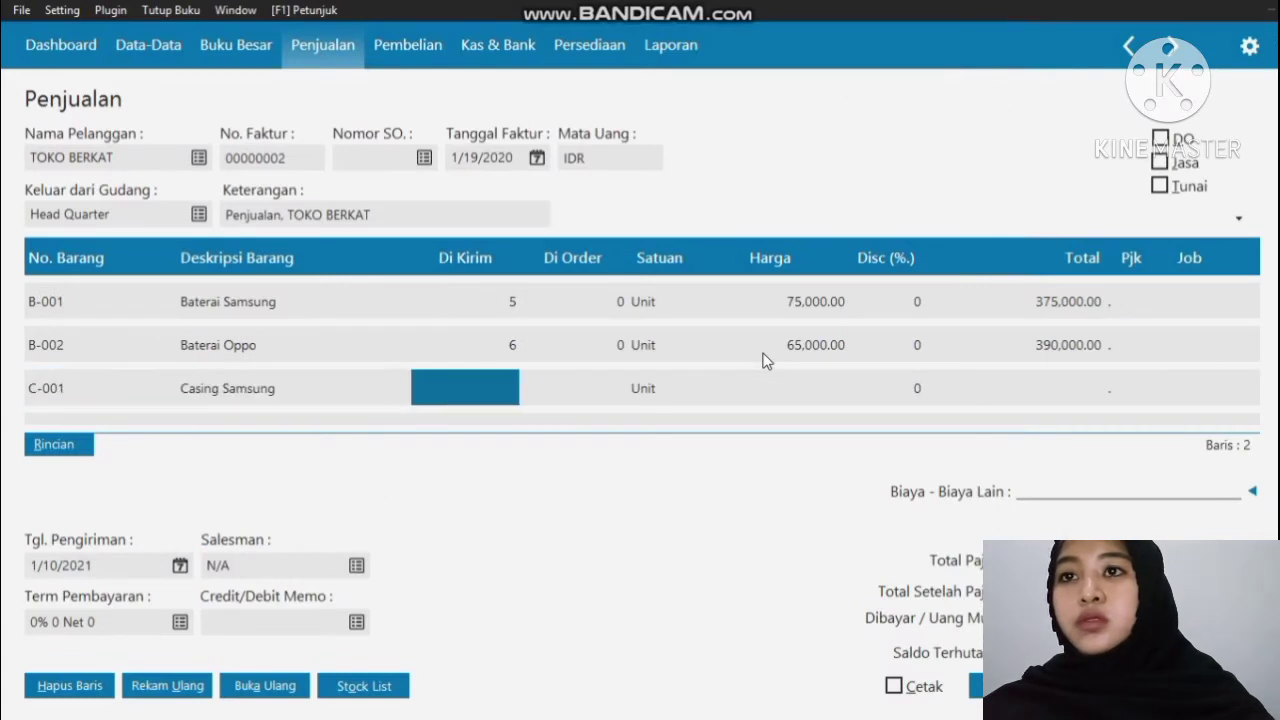
# Step: Set the Casing Samsung line's shipped quantity to 4 and its unit price to 160,000
pyautogui.write('4')
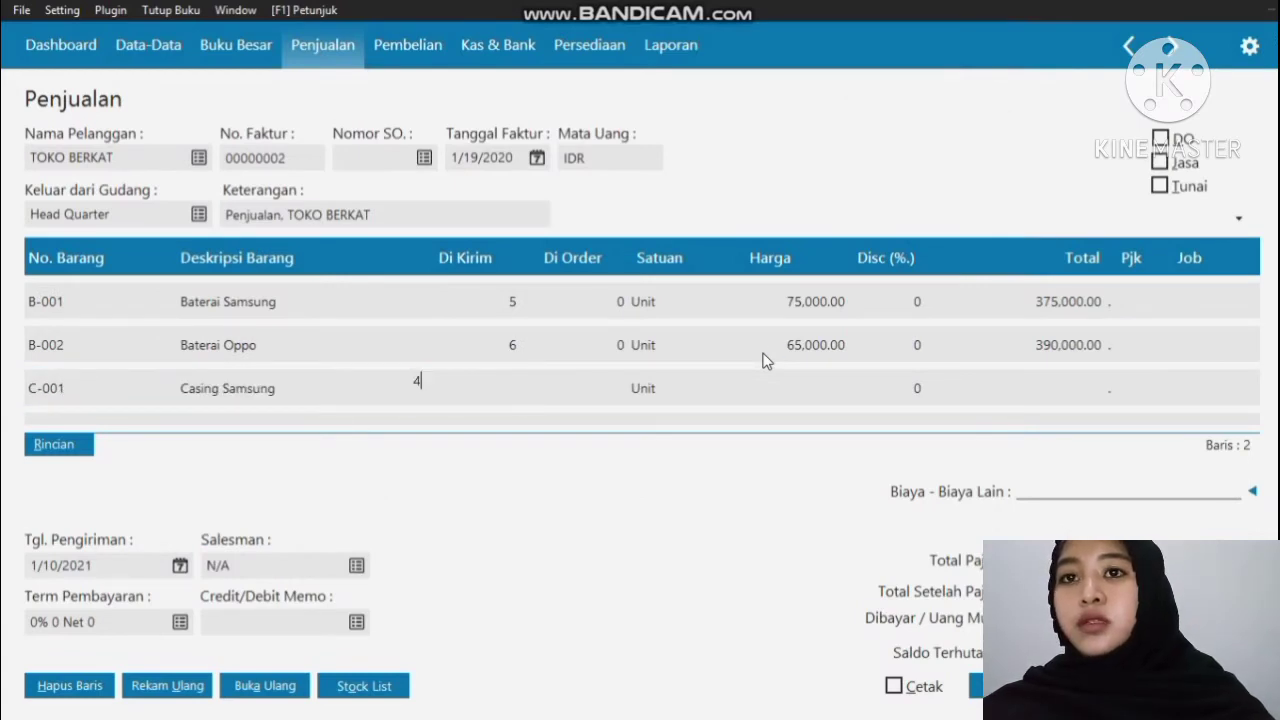
pyautogui.click(810, 388)
pyautogui.click(810, 388)
pyautogui.write('160')
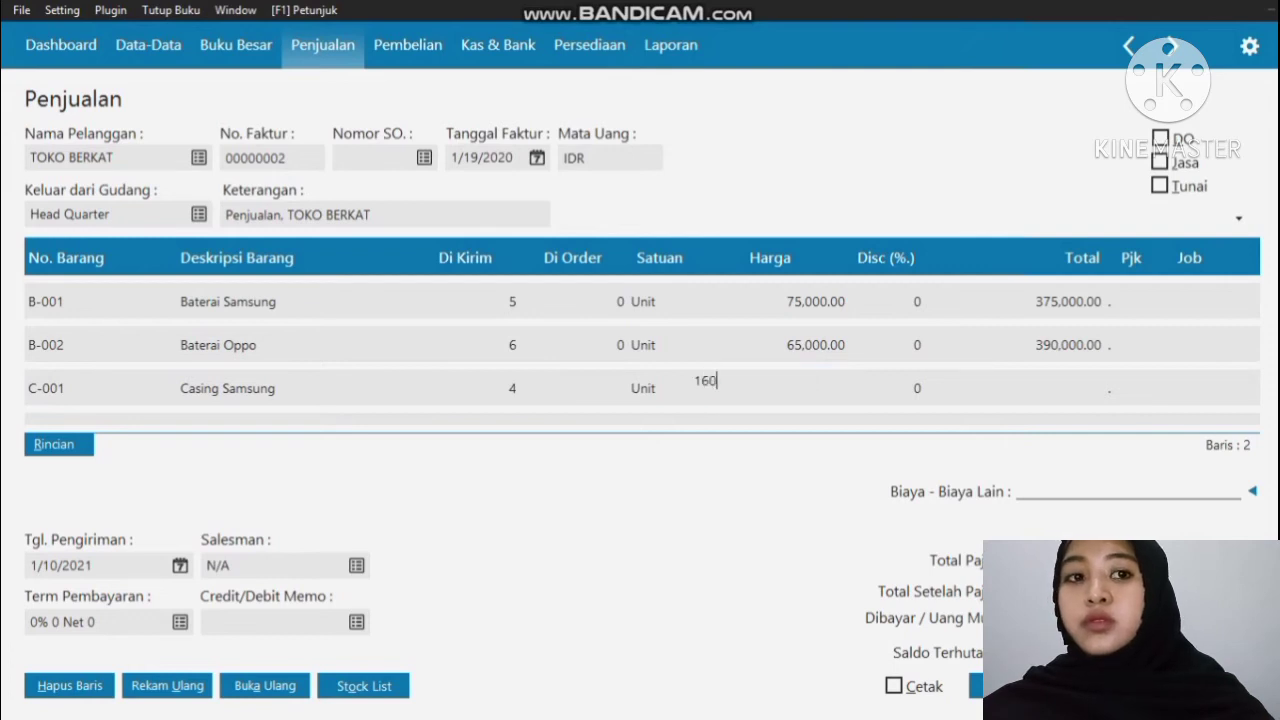
pyautogui.write(',00000')
pyautogui.press('Return')
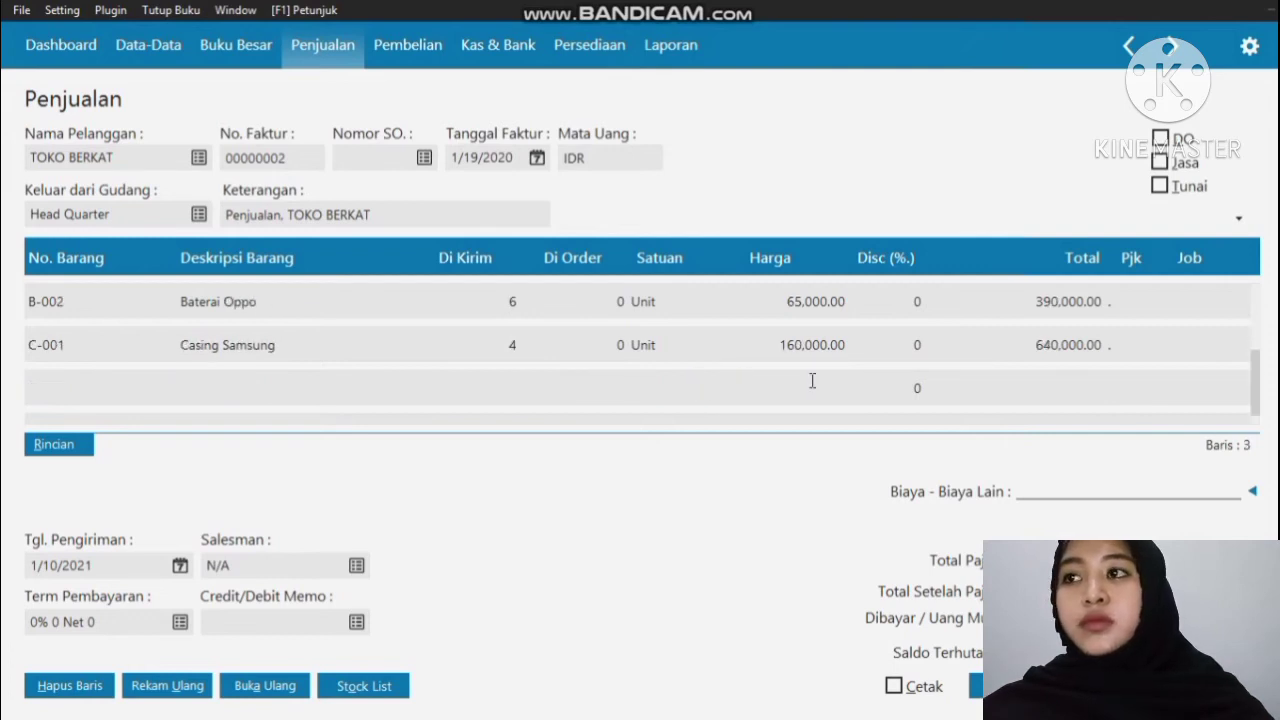
# Step: Add item C-002 Casing Oppo on the fourth line with a shipped quantity of 5 and a price of 65,000
pyautogui.click(54, 383)
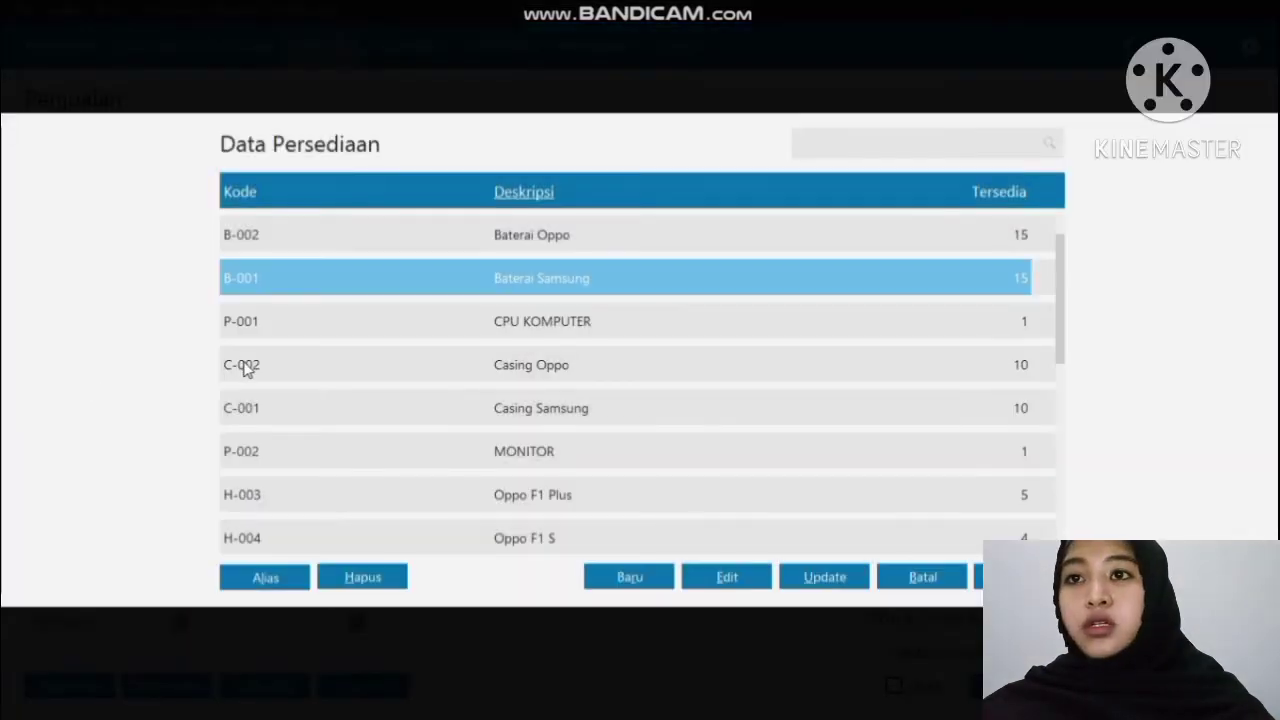
pyautogui.doubleClick(243, 363)
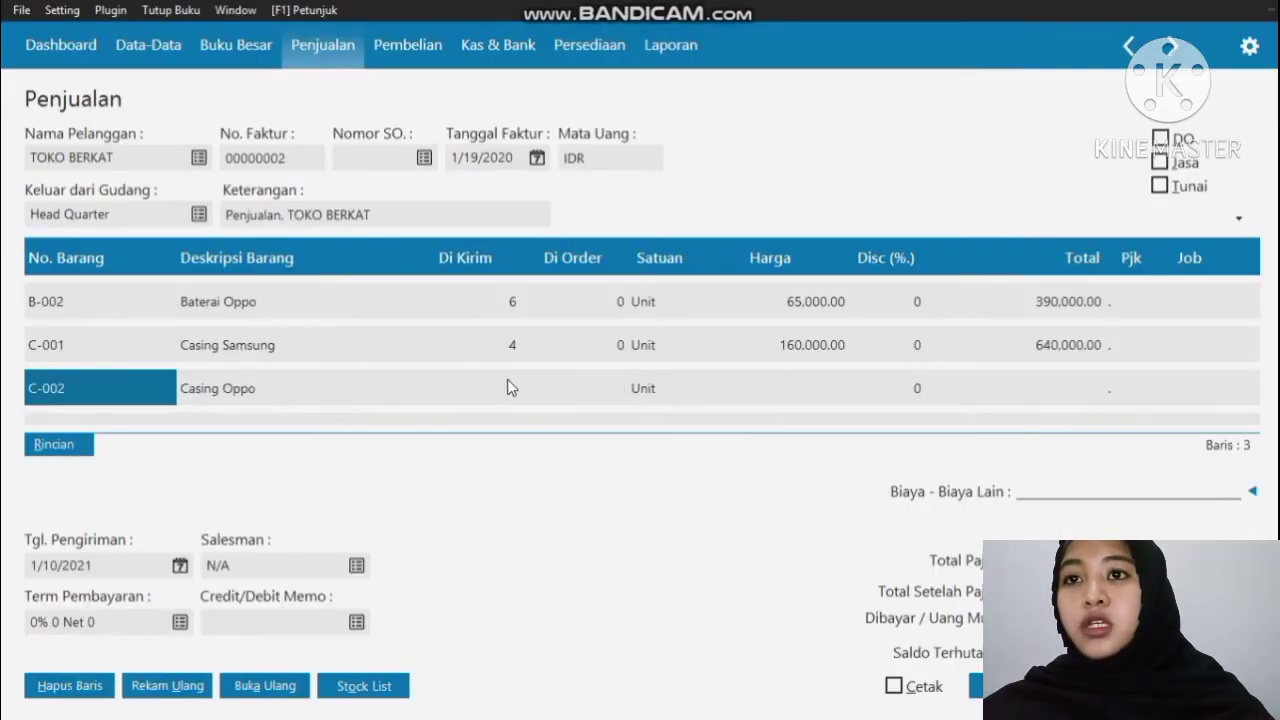
pyautogui.click(509, 386)
pyautogui.write('5')
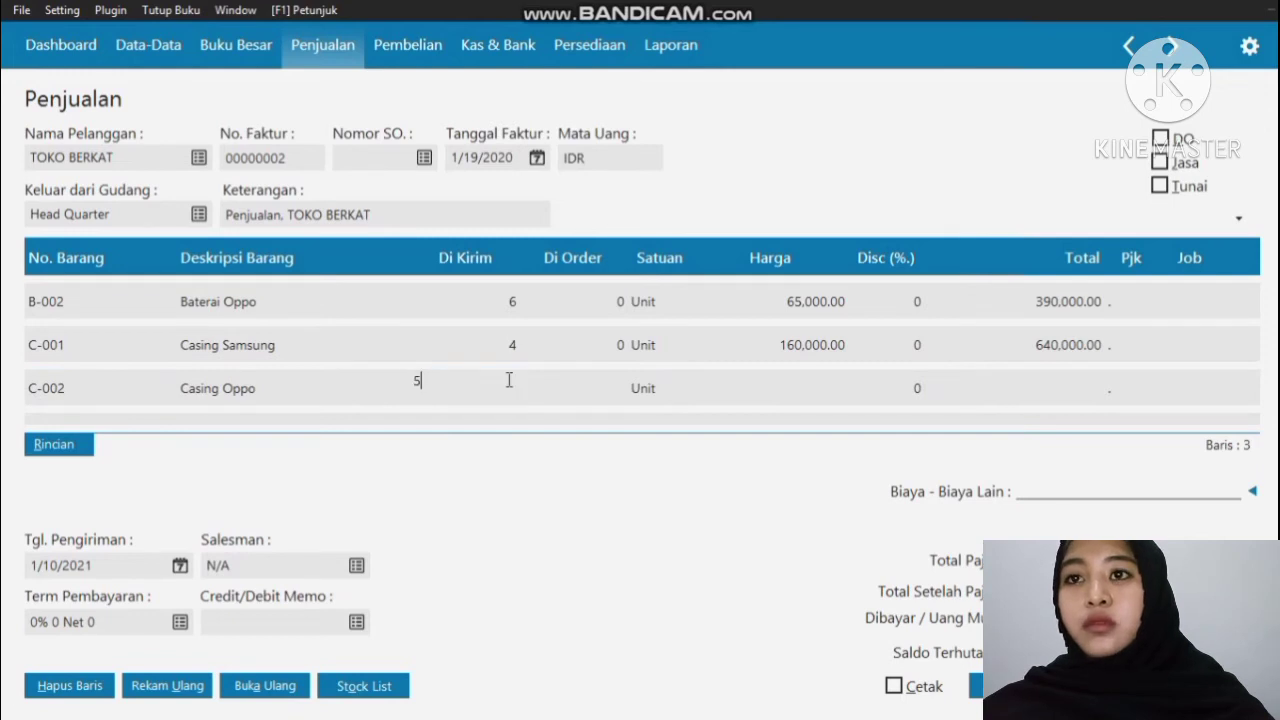
pyautogui.click(790, 388)
pyautogui.write('6')
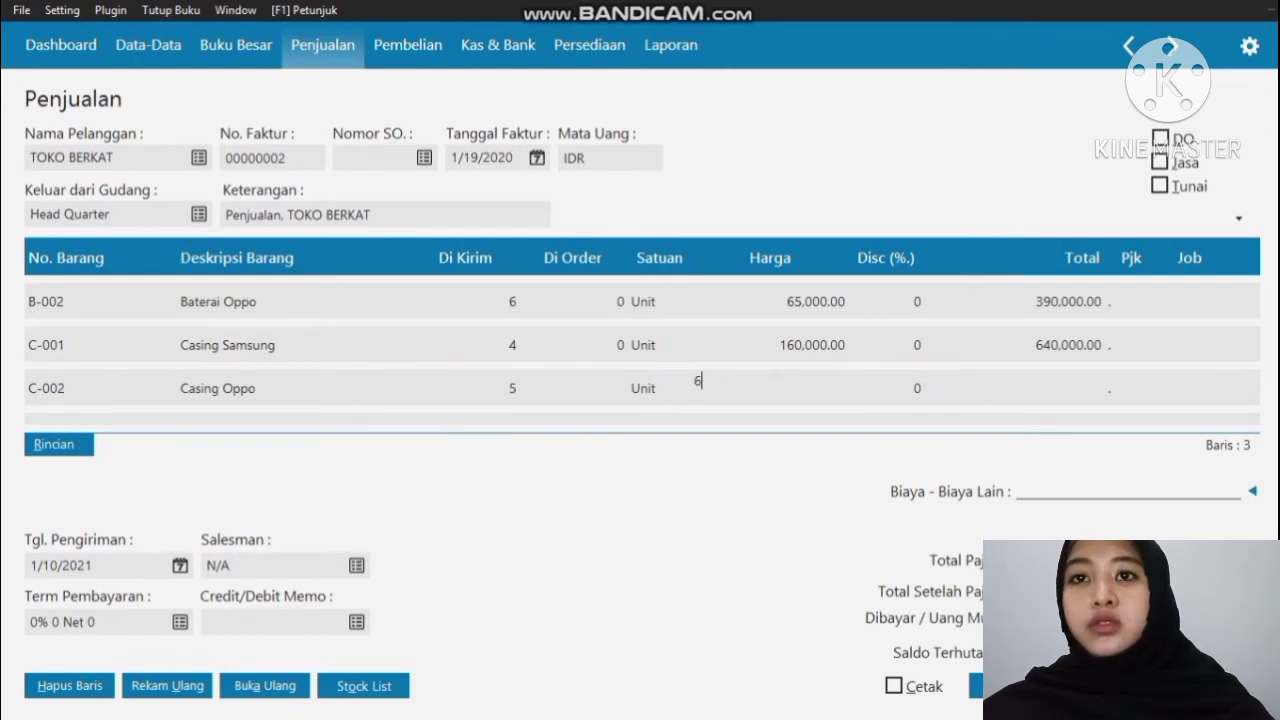
pyautogui.write('5000')
pyautogui.press('Return')
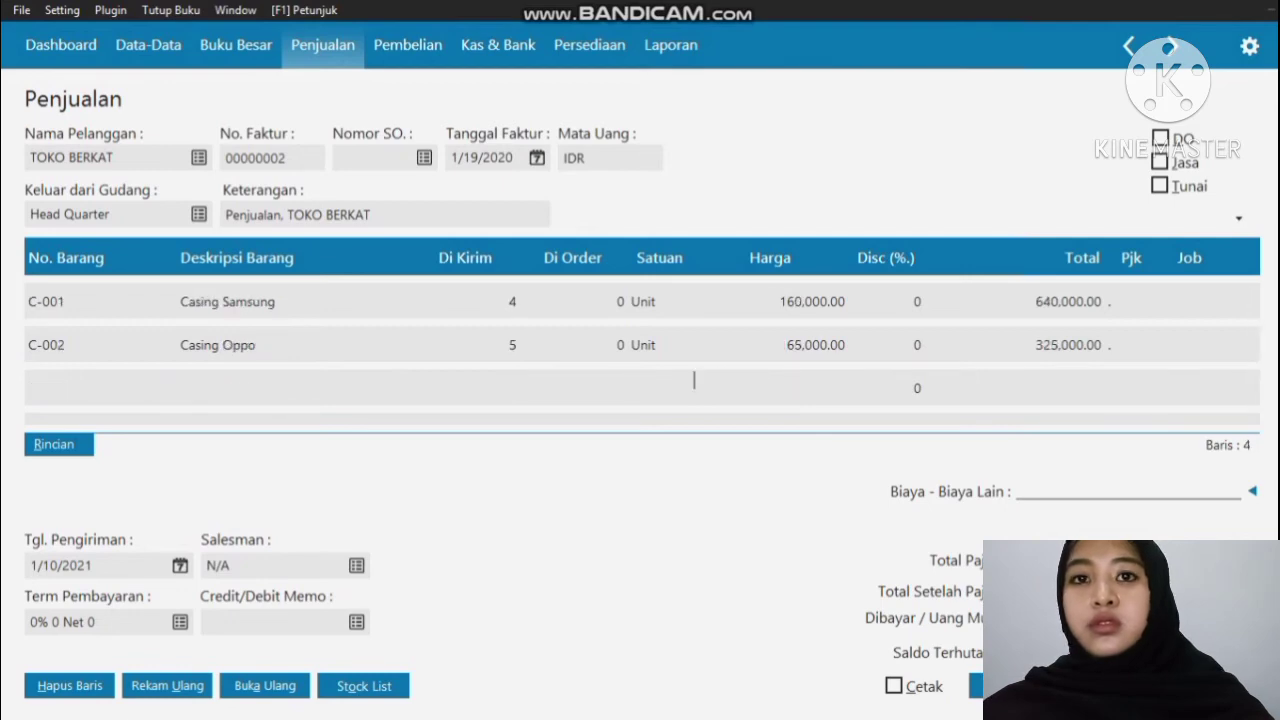
pyautogui.press('Return')
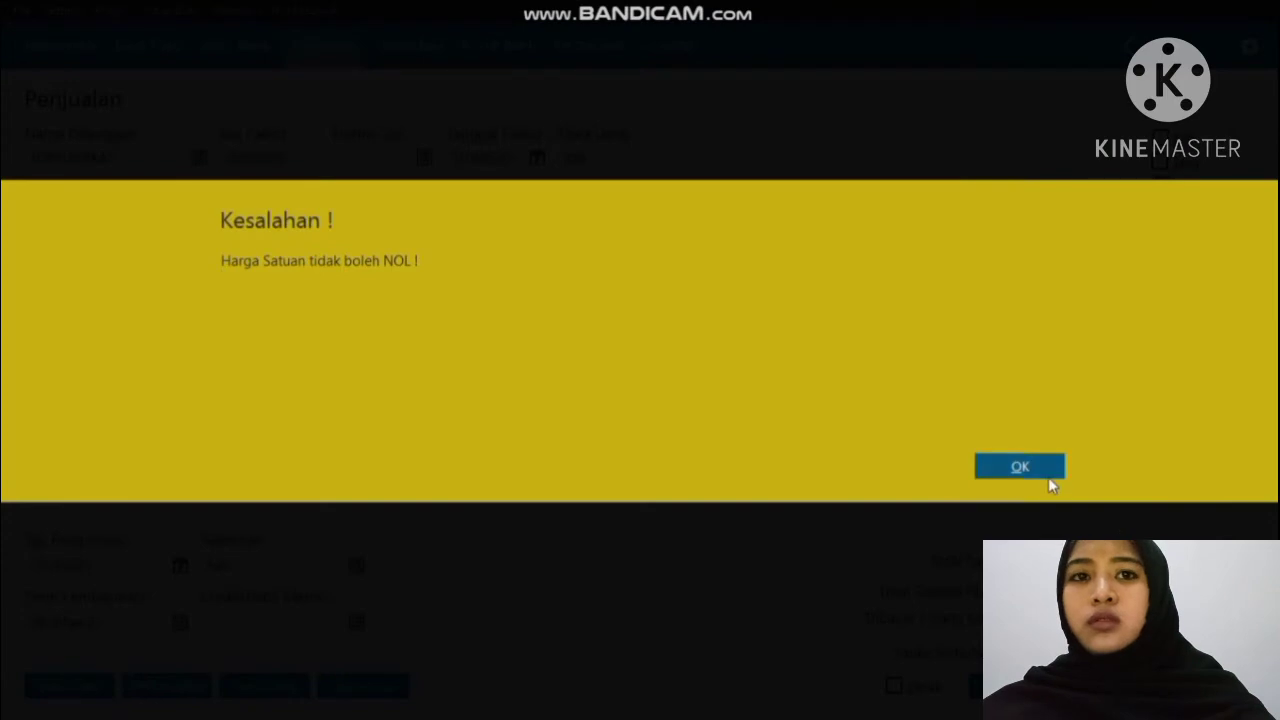
pyautogui.click(1020, 467)
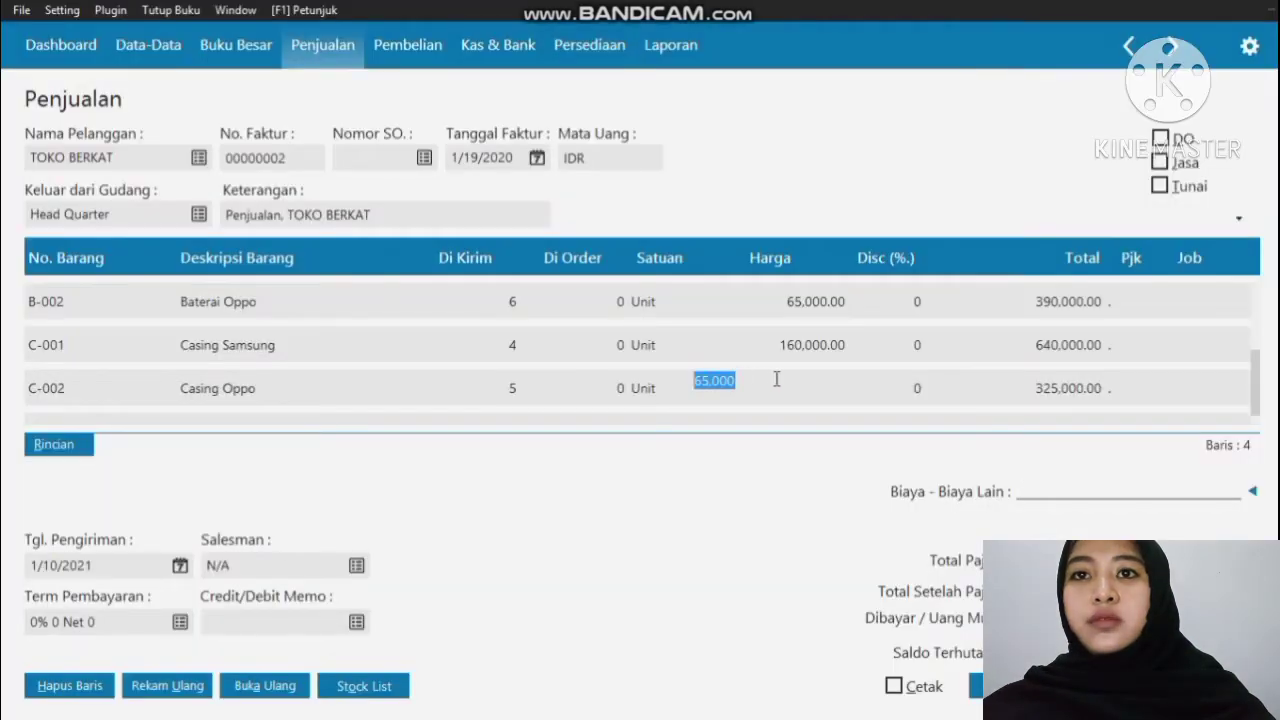
pyautogui.click(777, 377)
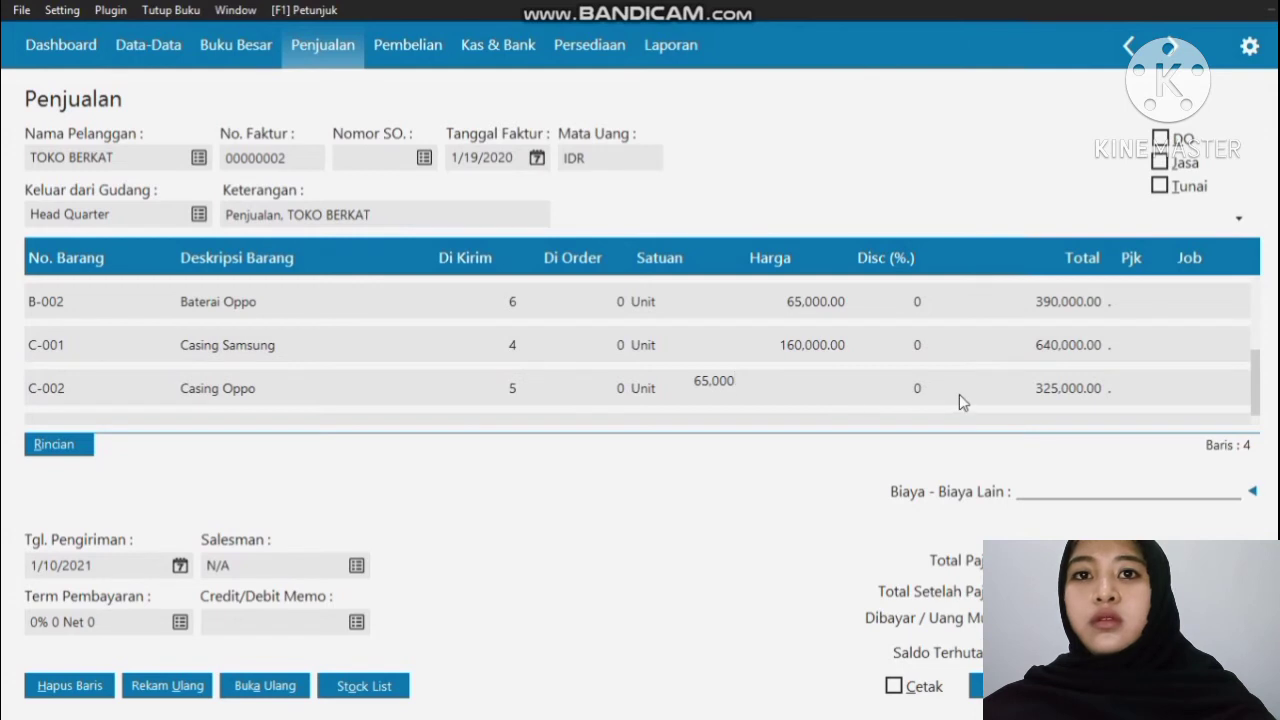
pyautogui.press('Return')
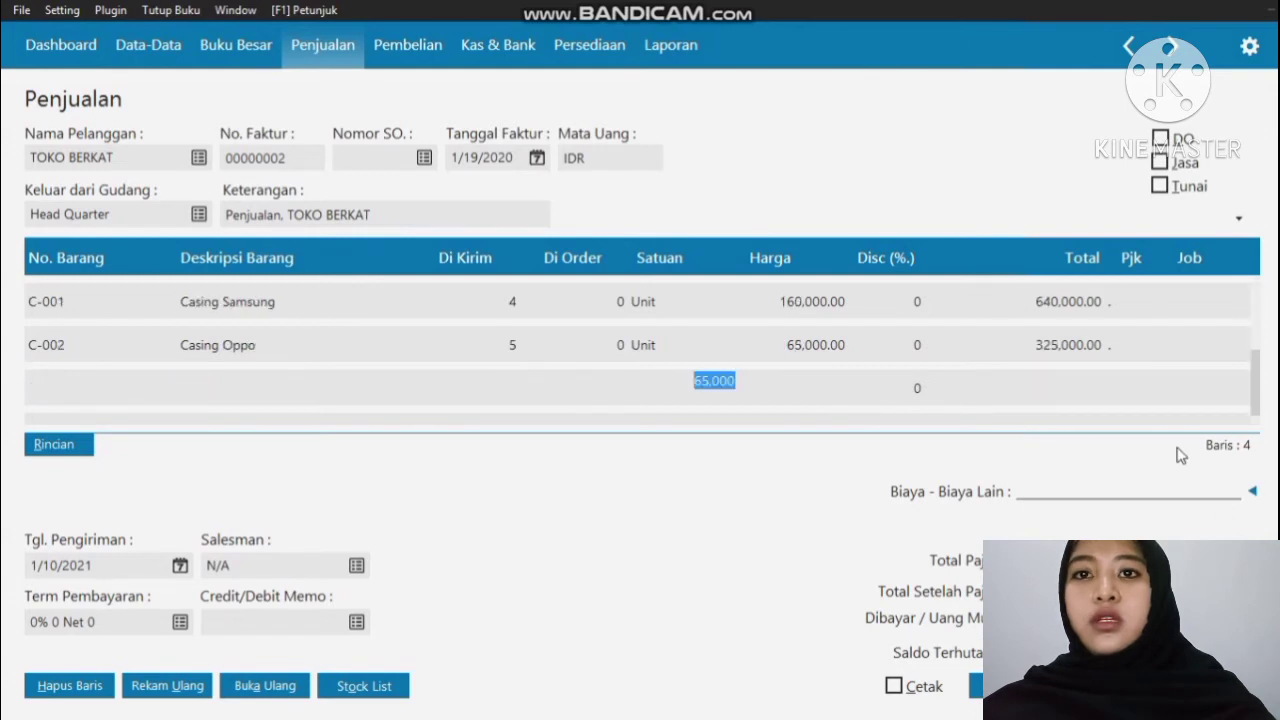
pyautogui.press('Up')
pyautogui.press('Right')
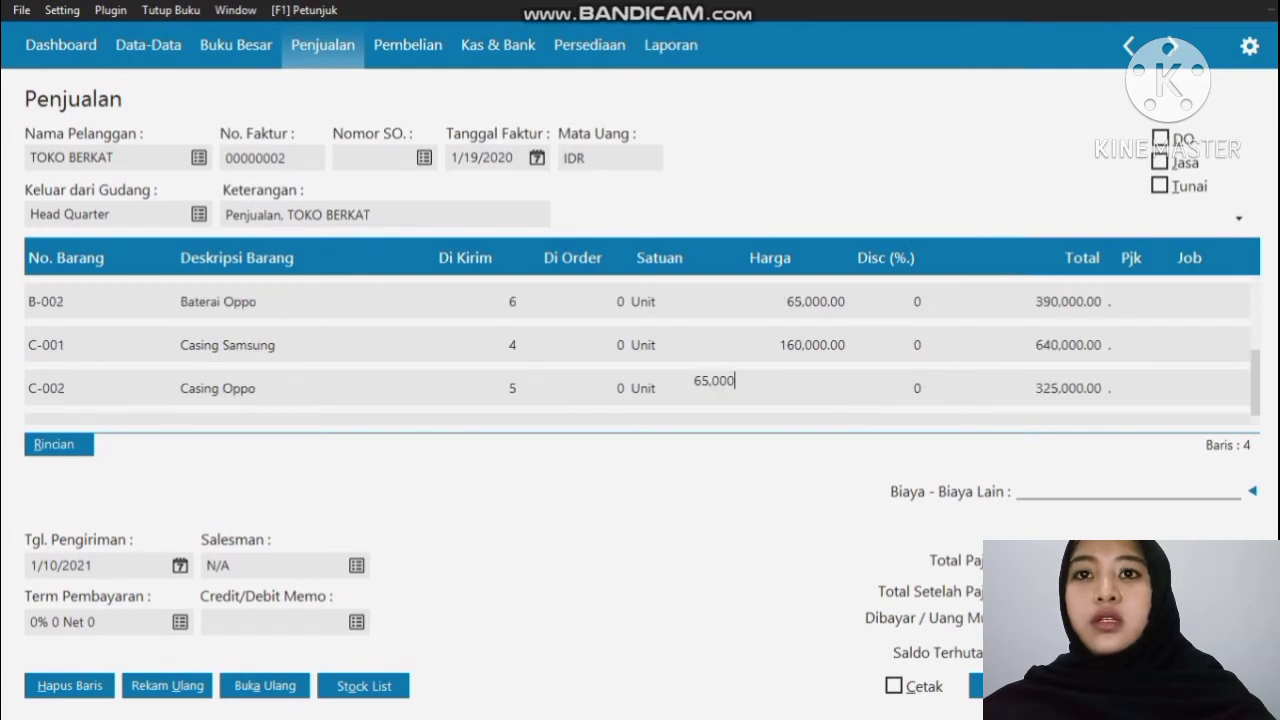
# Step: Apply the customer's 1/19/2020 down payment of IDR 300,000 to the invoice
pyautogui.click(1252, 618)
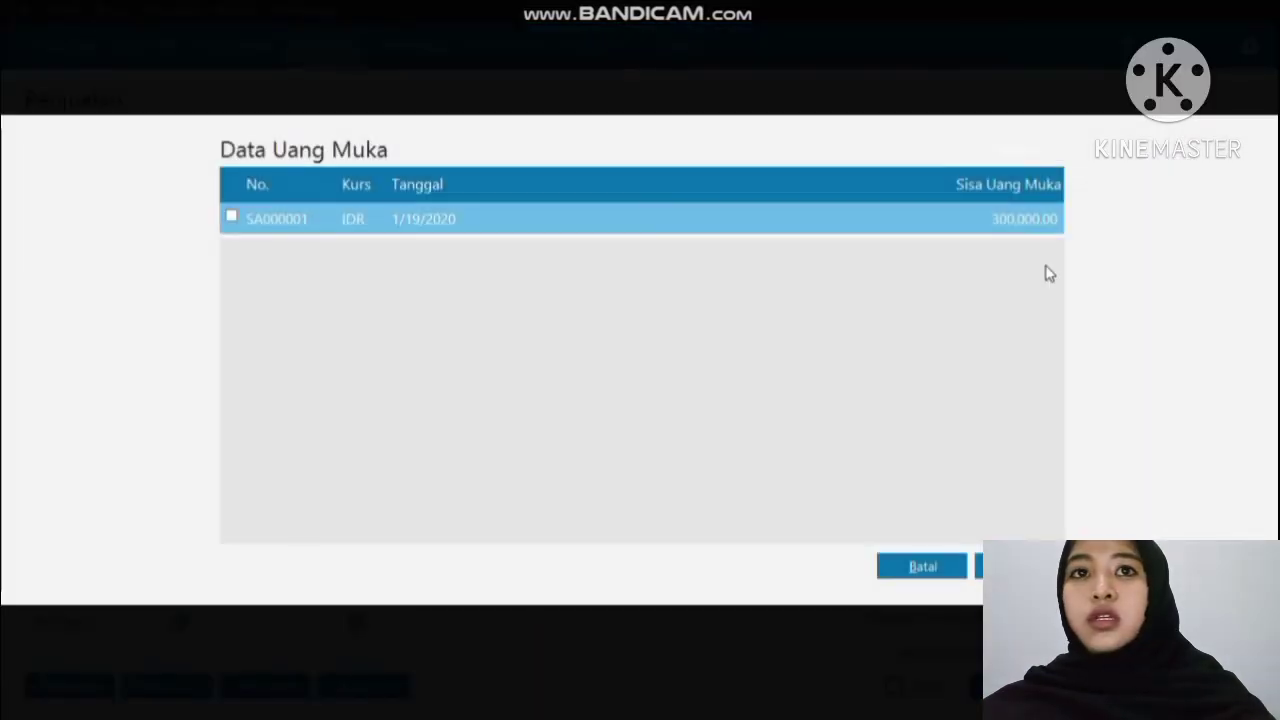
pyautogui.click(233, 214)
pyautogui.click(979, 566)
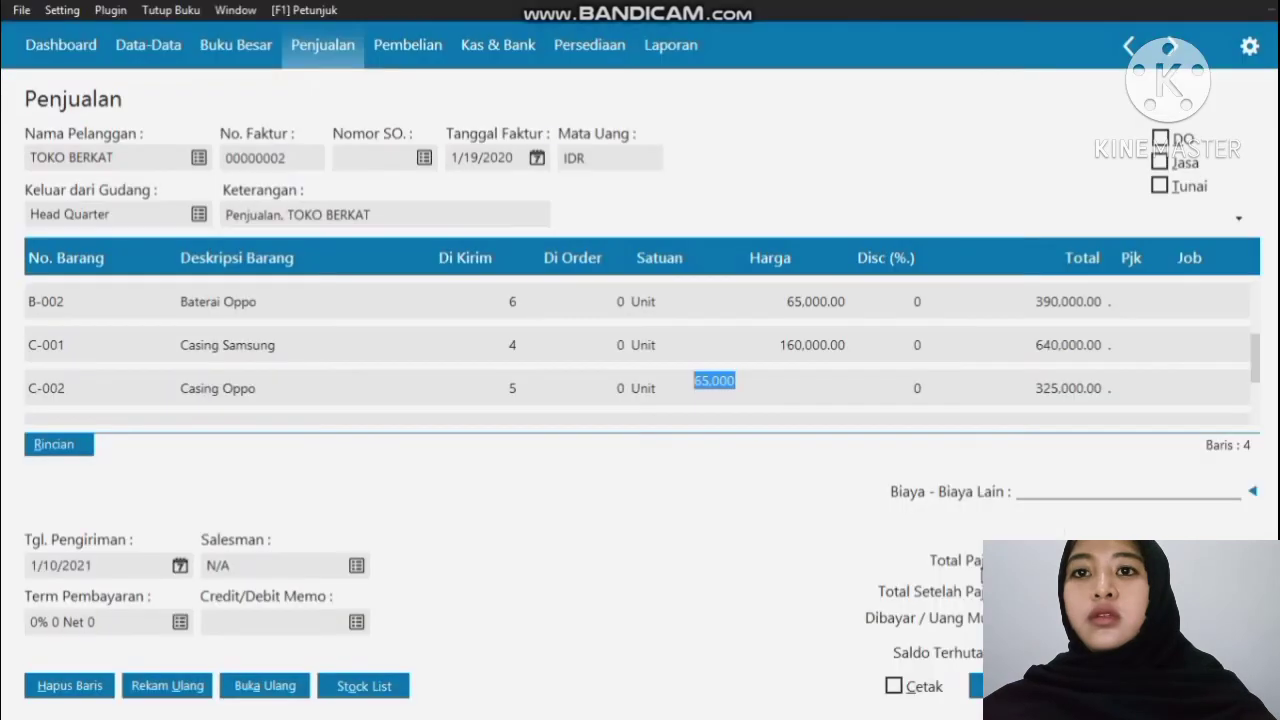
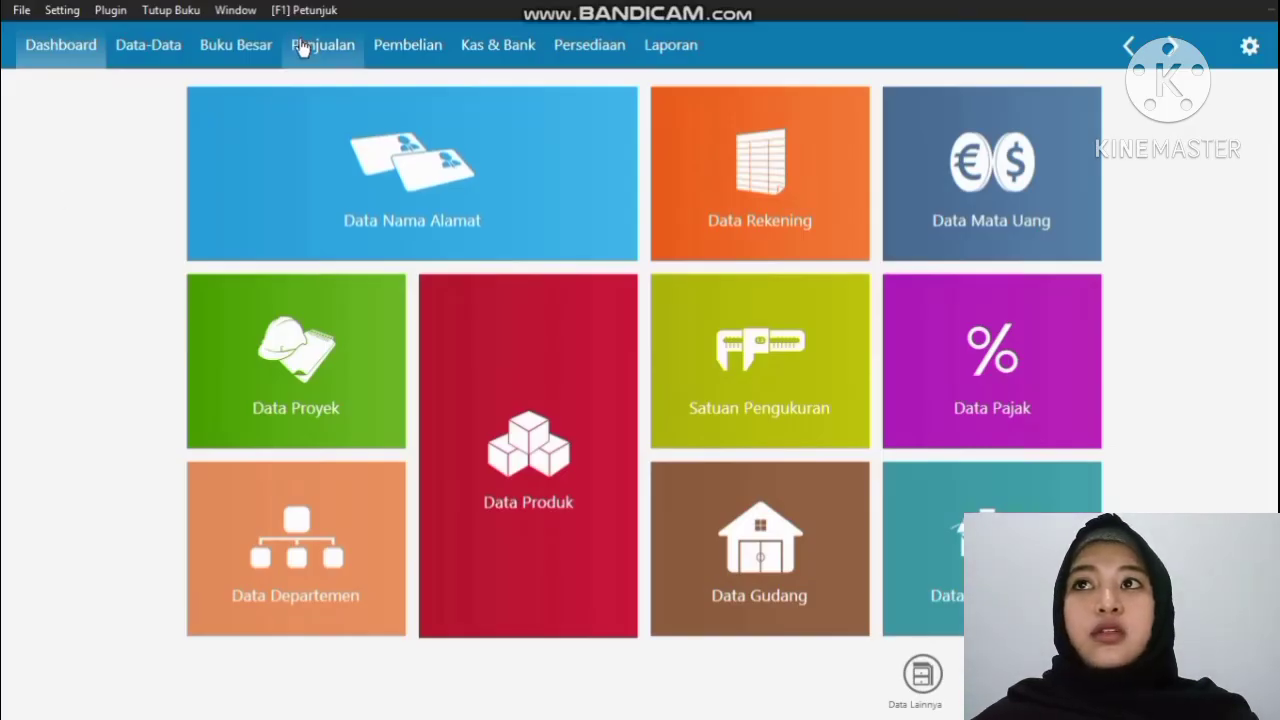
# Step: Start a new receivables payment from the fourth customer in the receivables list
pyautogui.click(302, 47)
pyautogui.moveTo(968, 400)
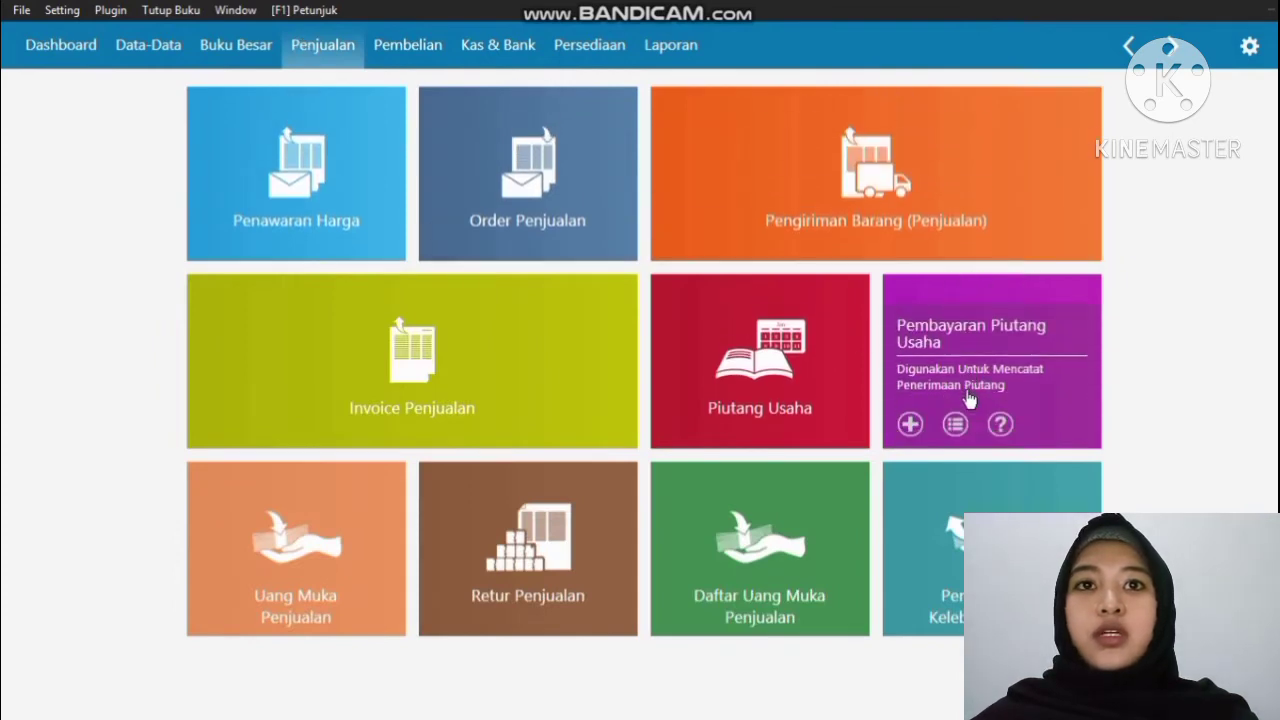
pyautogui.click(959, 336)
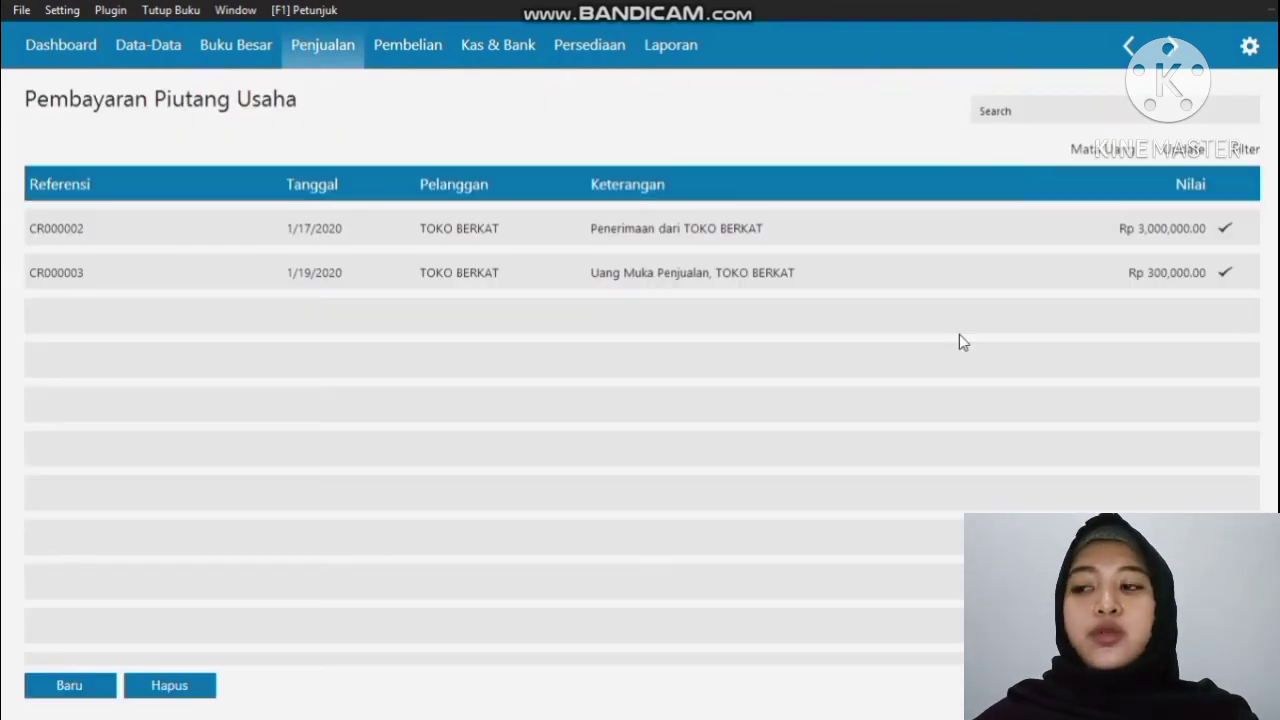
pyautogui.click(50, 685)
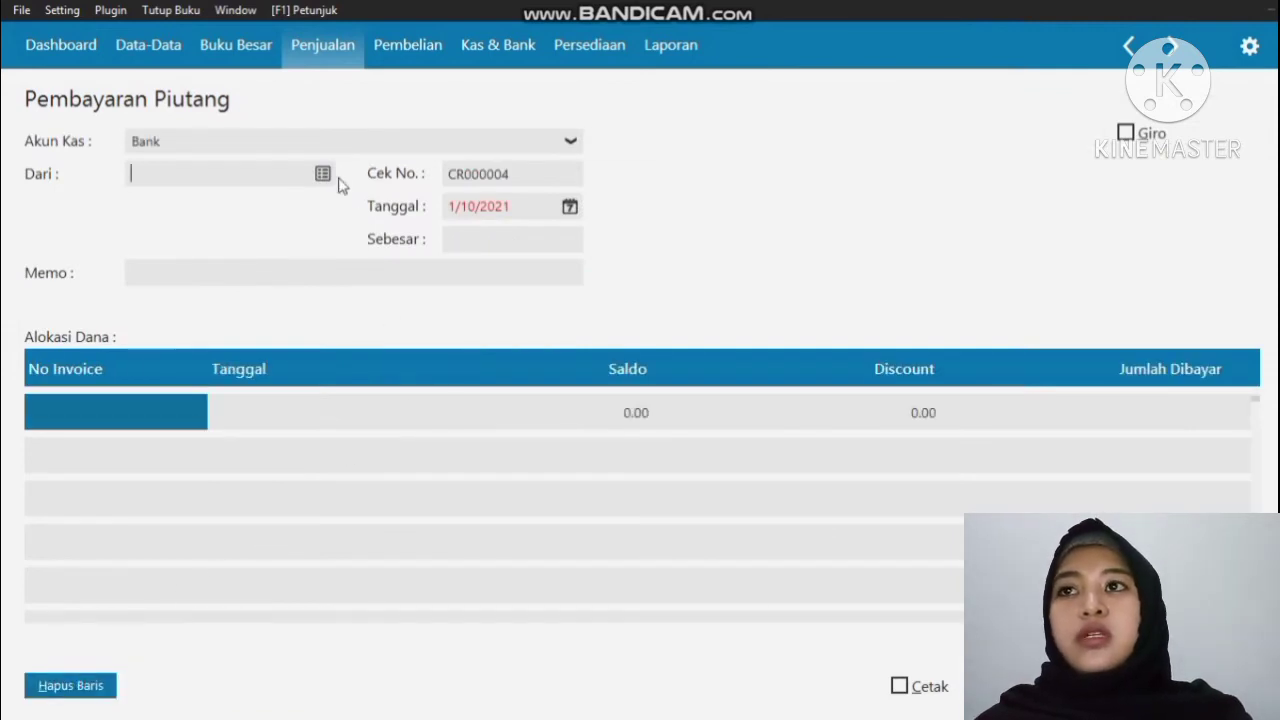
pyautogui.click(322, 174)
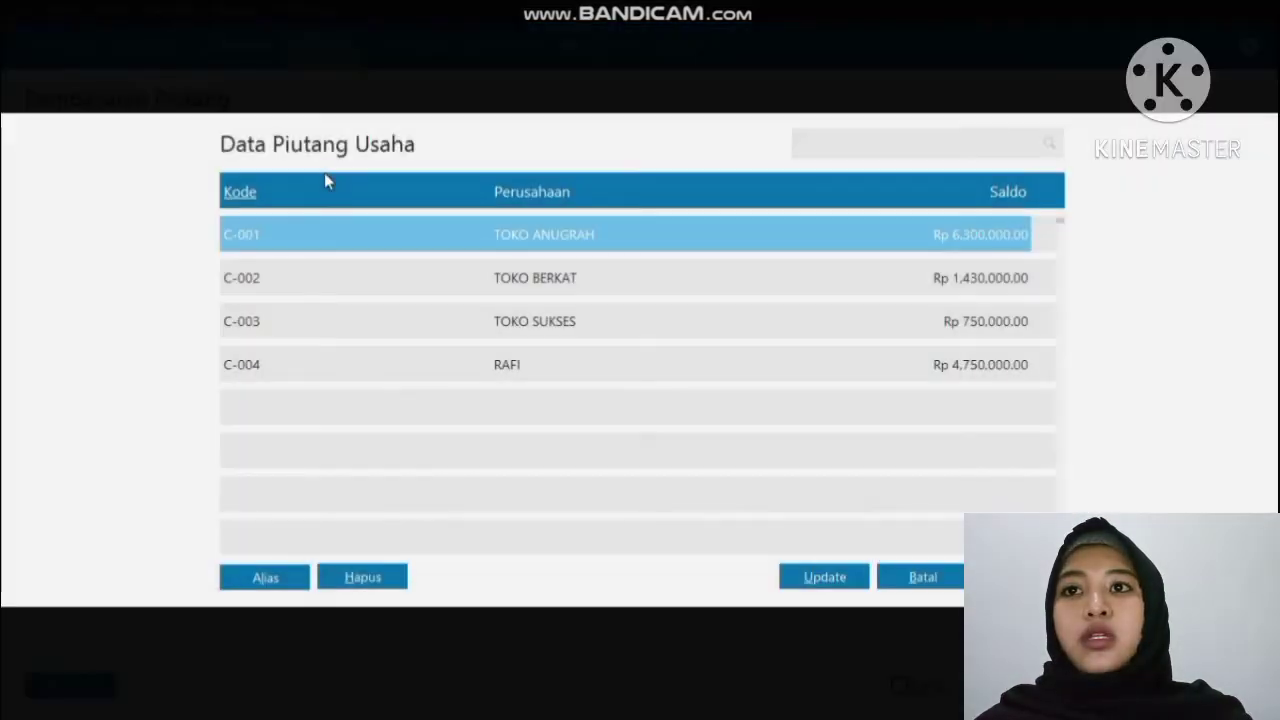
pyautogui.doubleClick(601, 362)
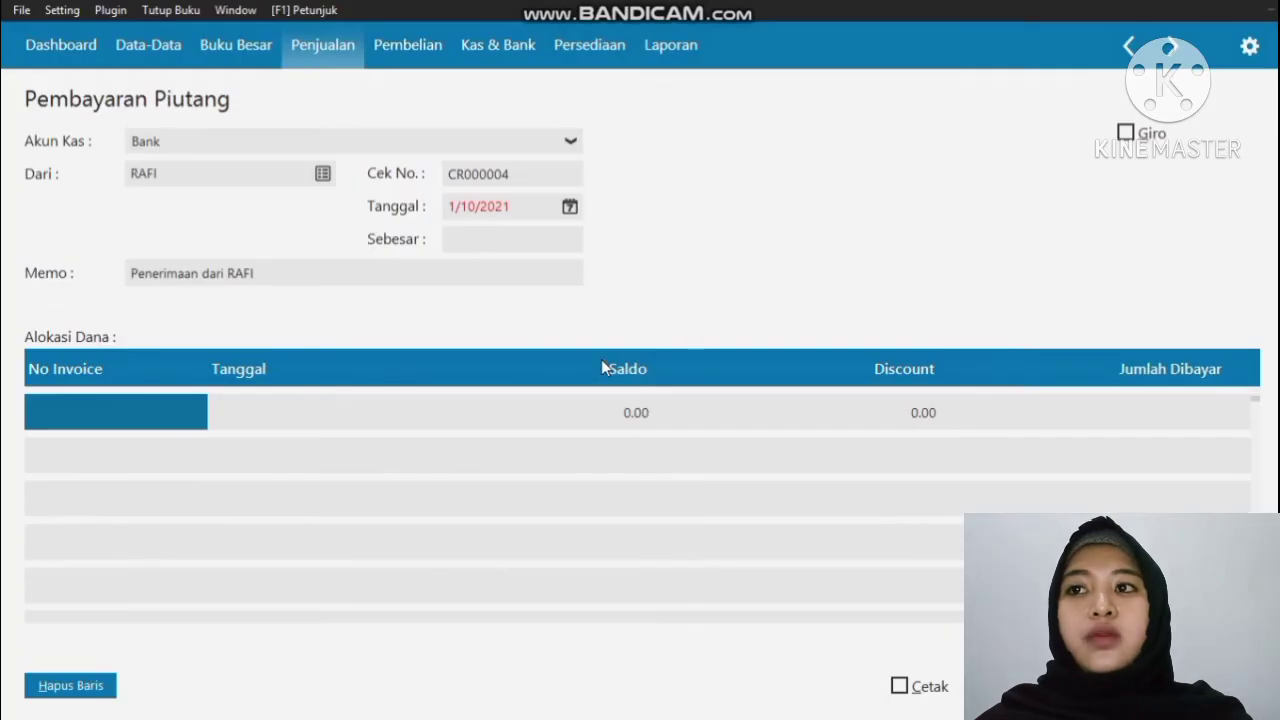
# Step: Set the receivables payment date to 1/19/2020
pyautogui.click(577, 205)
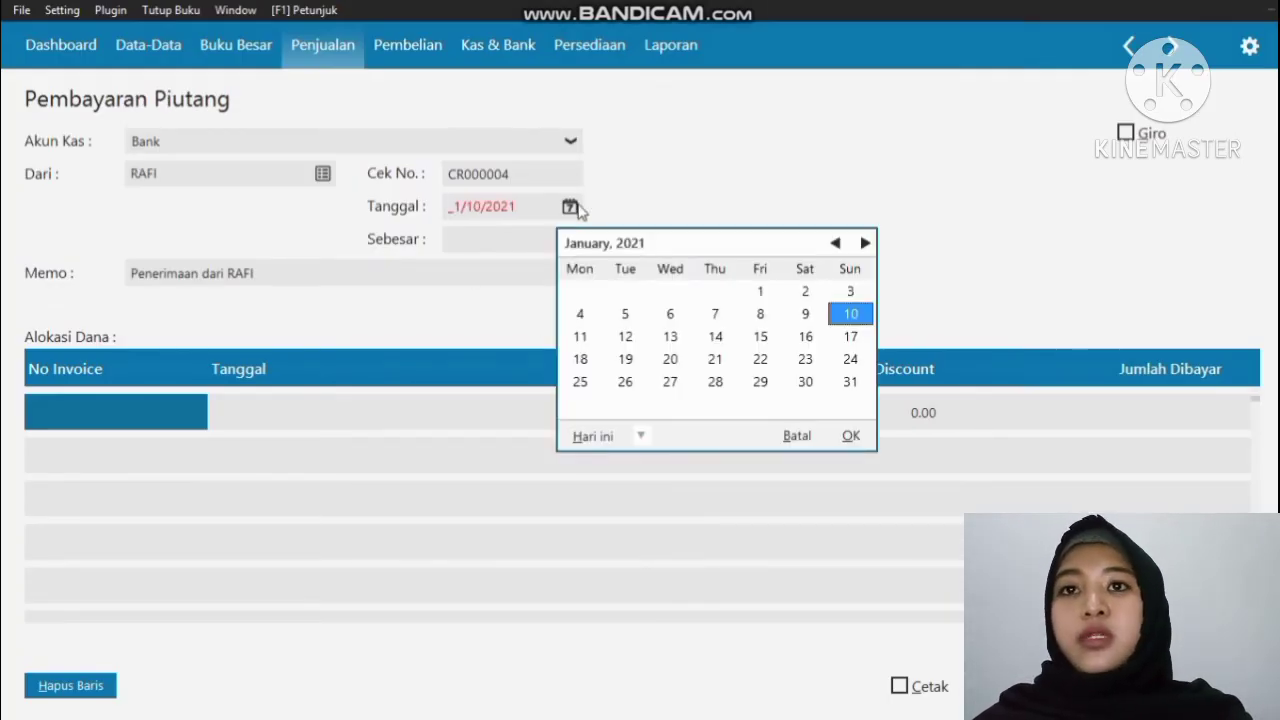
pyautogui.click(640, 436)
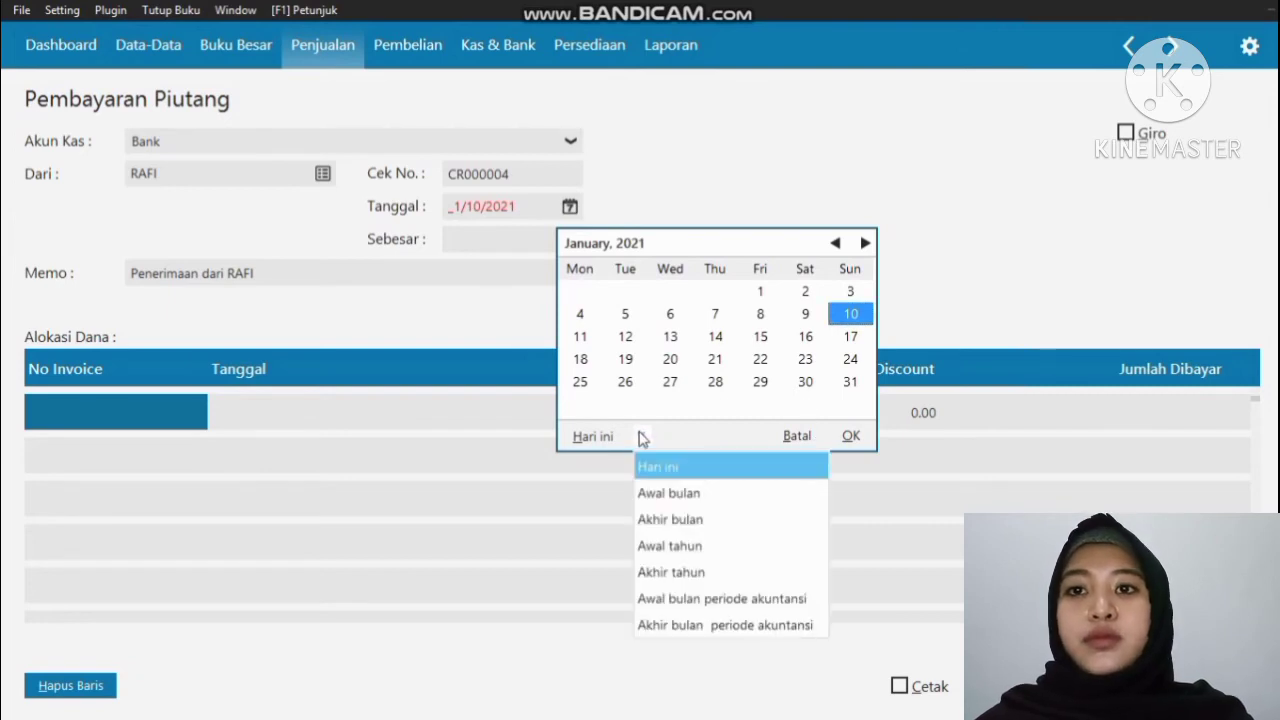
pyautogui.click(697, 598)
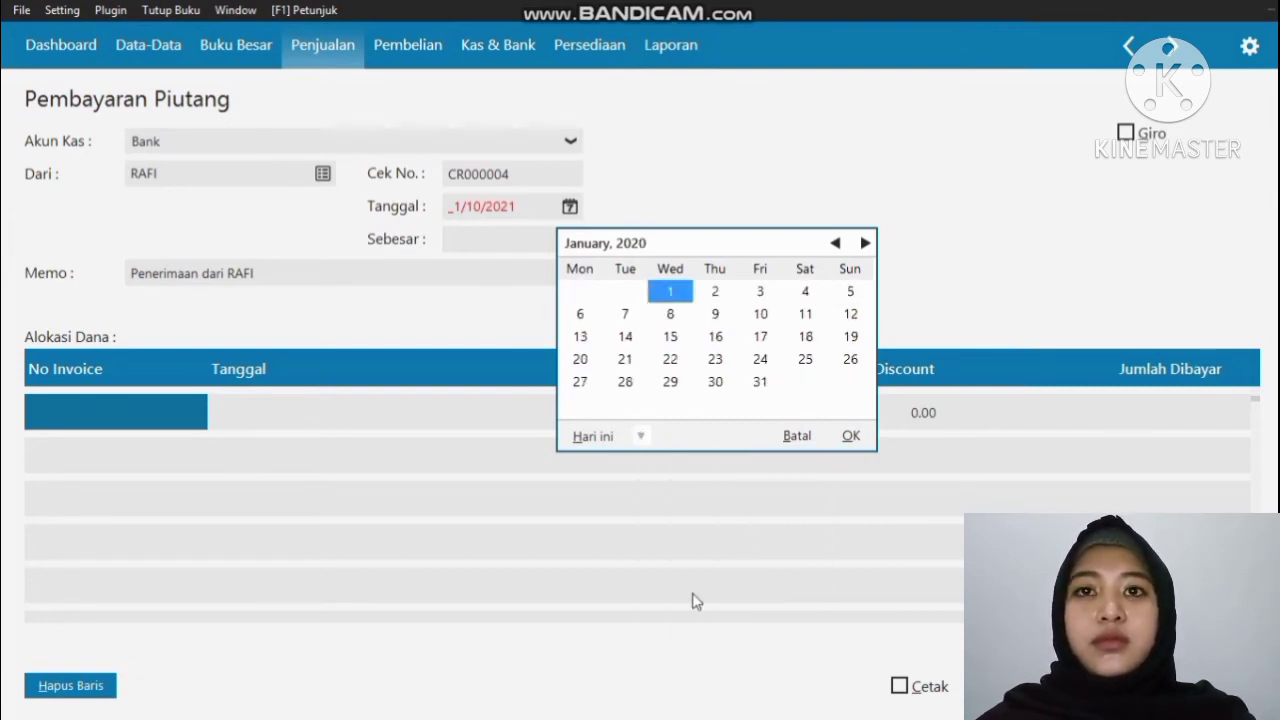
pyautogui.doubleClick(852, 338)
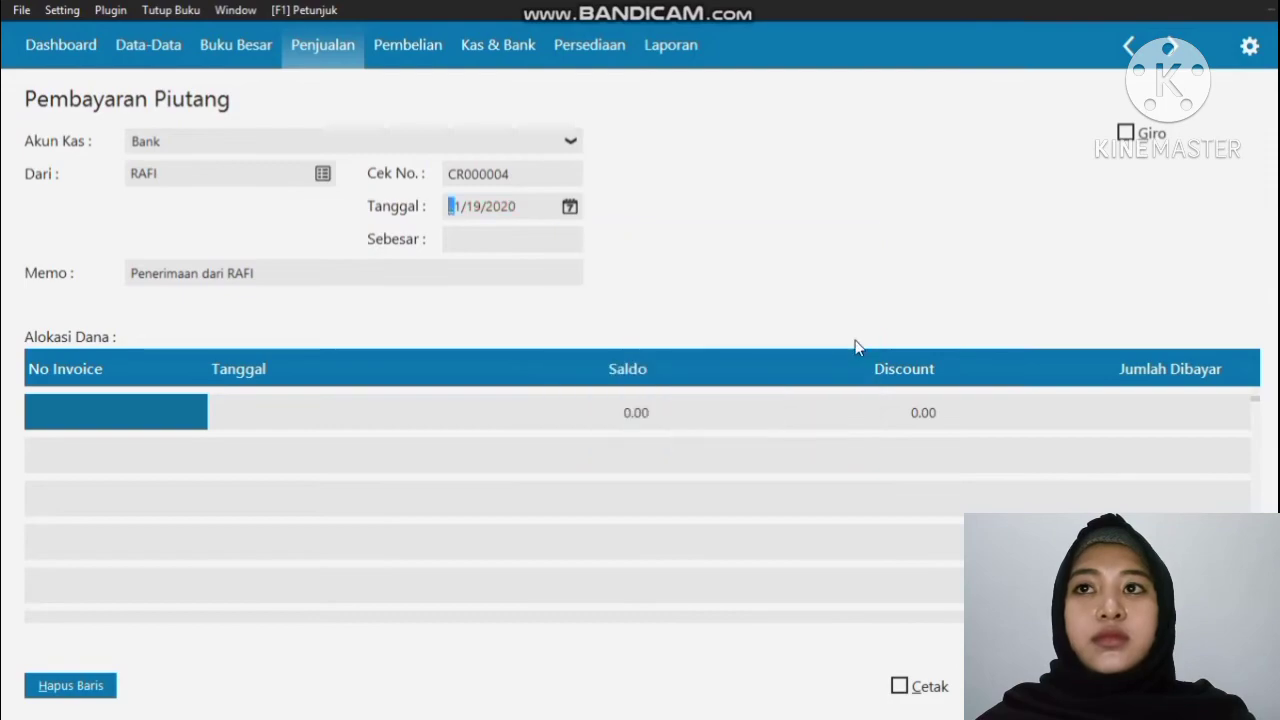
# Step: Add the customer's outstanding invoice INV-005 to the first line of the payment allocation
pyautogui.doubleClick(105, 410)
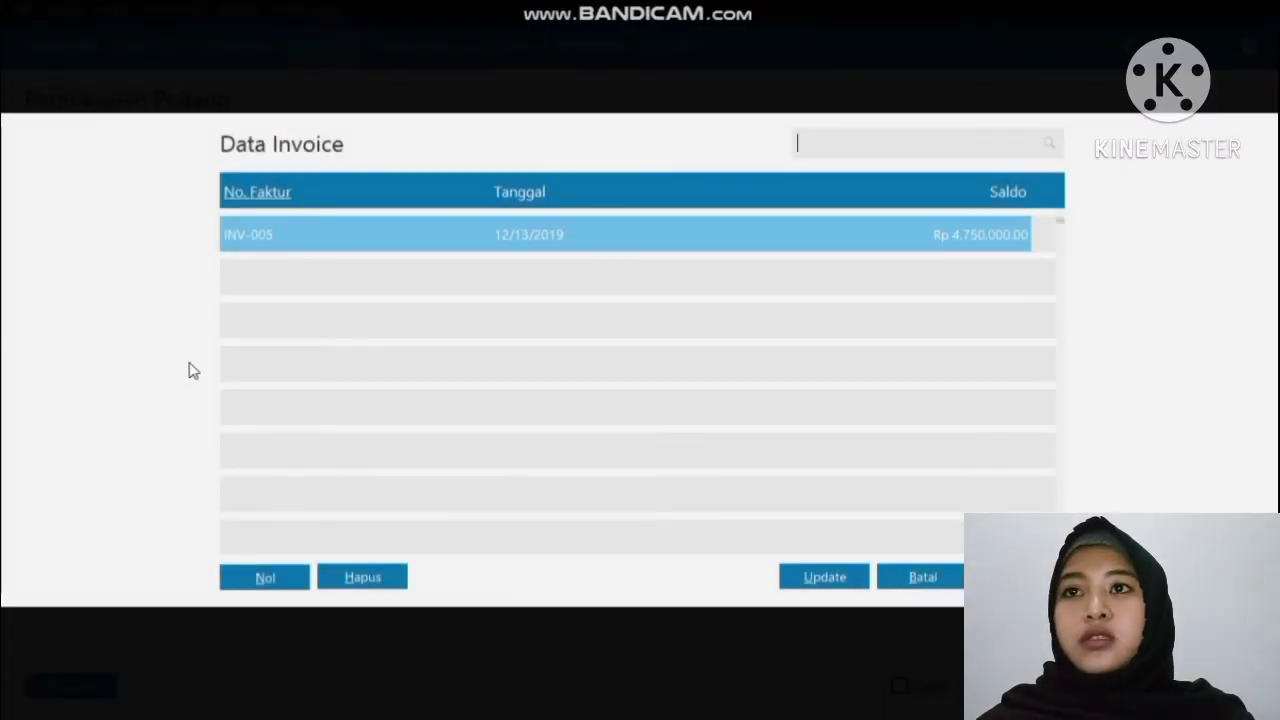
pyautogui.doubleClick(416, 234)
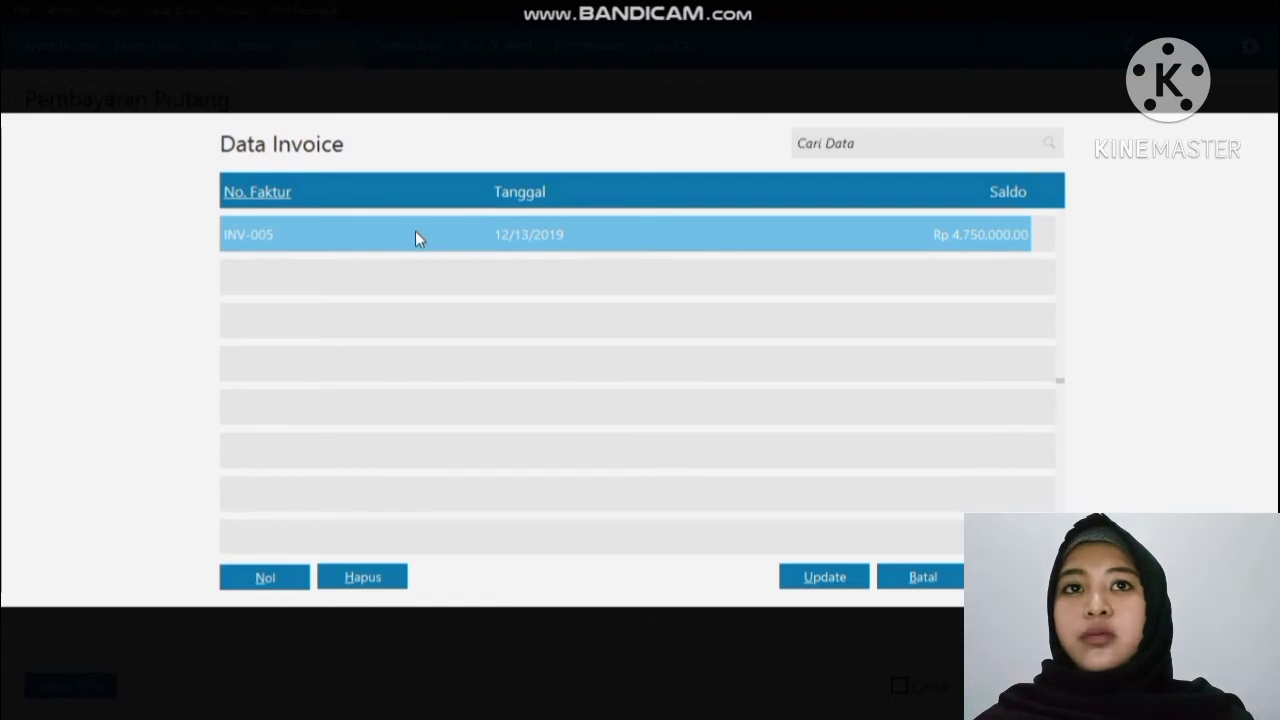
pyautogui.click(1020, 577)
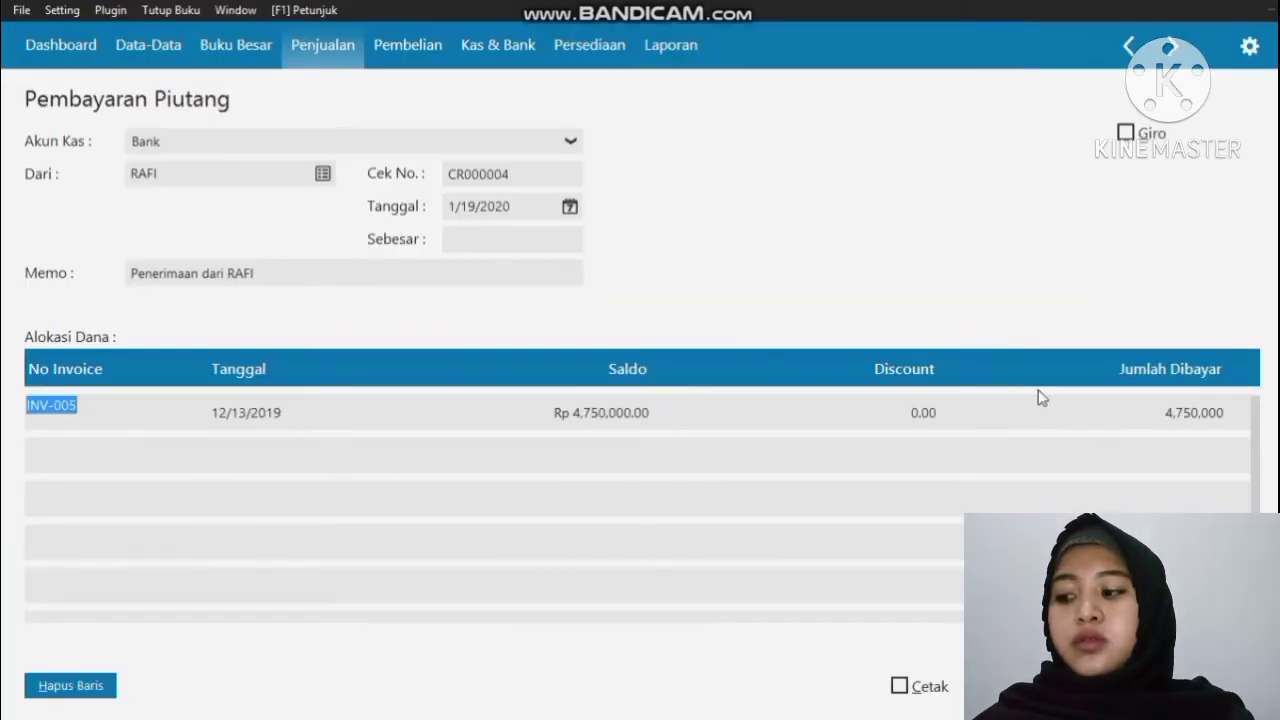
# Step: Set the amount paid on INV-005 to 4,000,000, fill in the matching payment total, record the payment and leave the payments list
pyautogui.doubleClick(1143, 402)
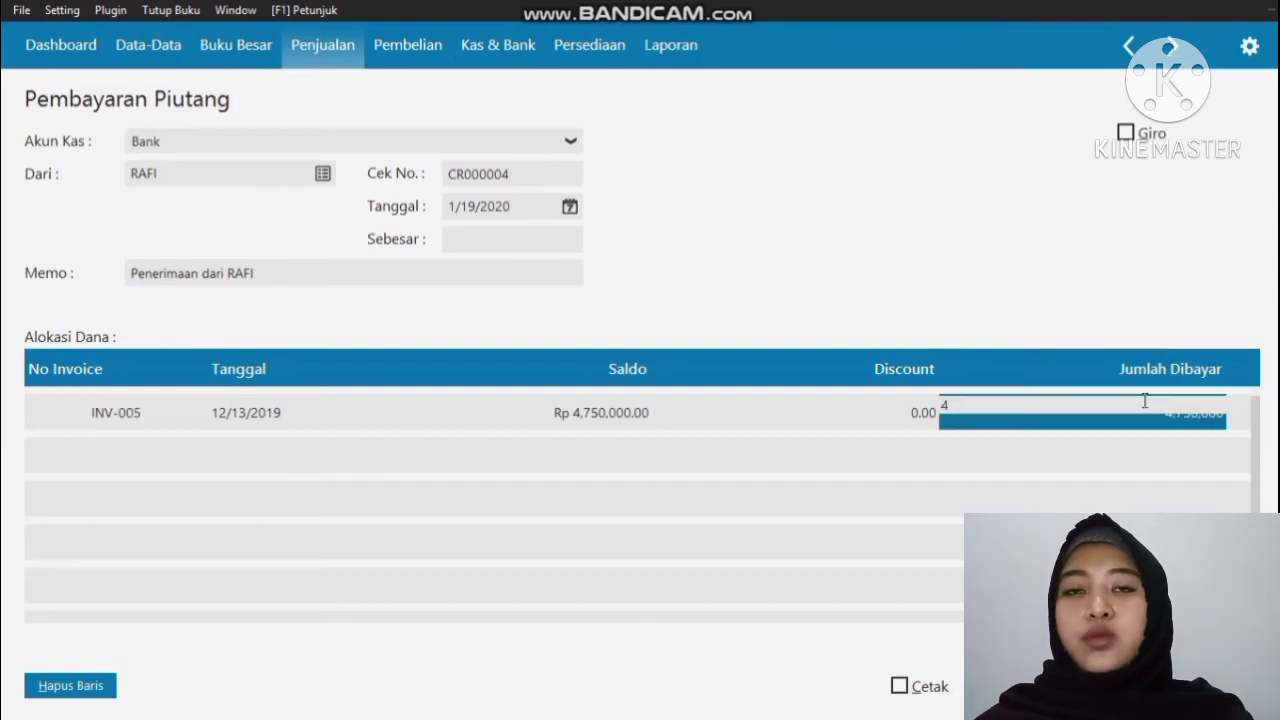
pyautogui.write('4000000')
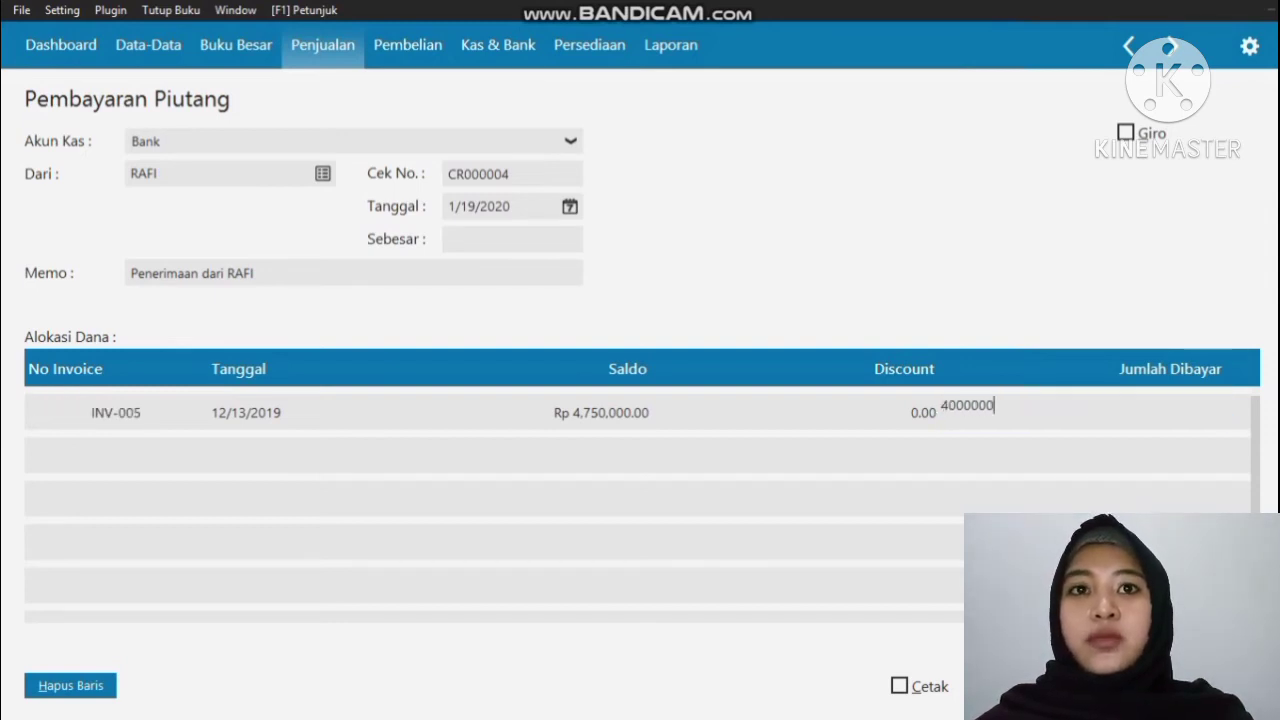
pyautogui.press('Return')
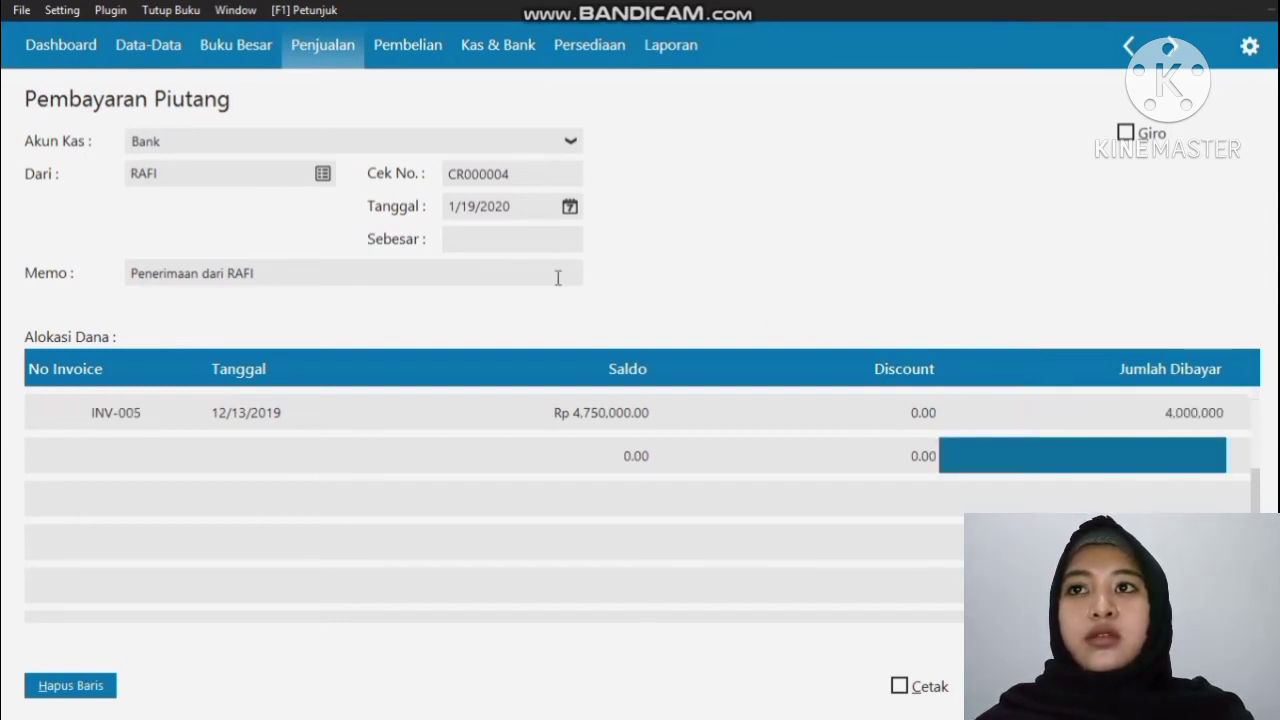
pyautogui.click(546, 242)
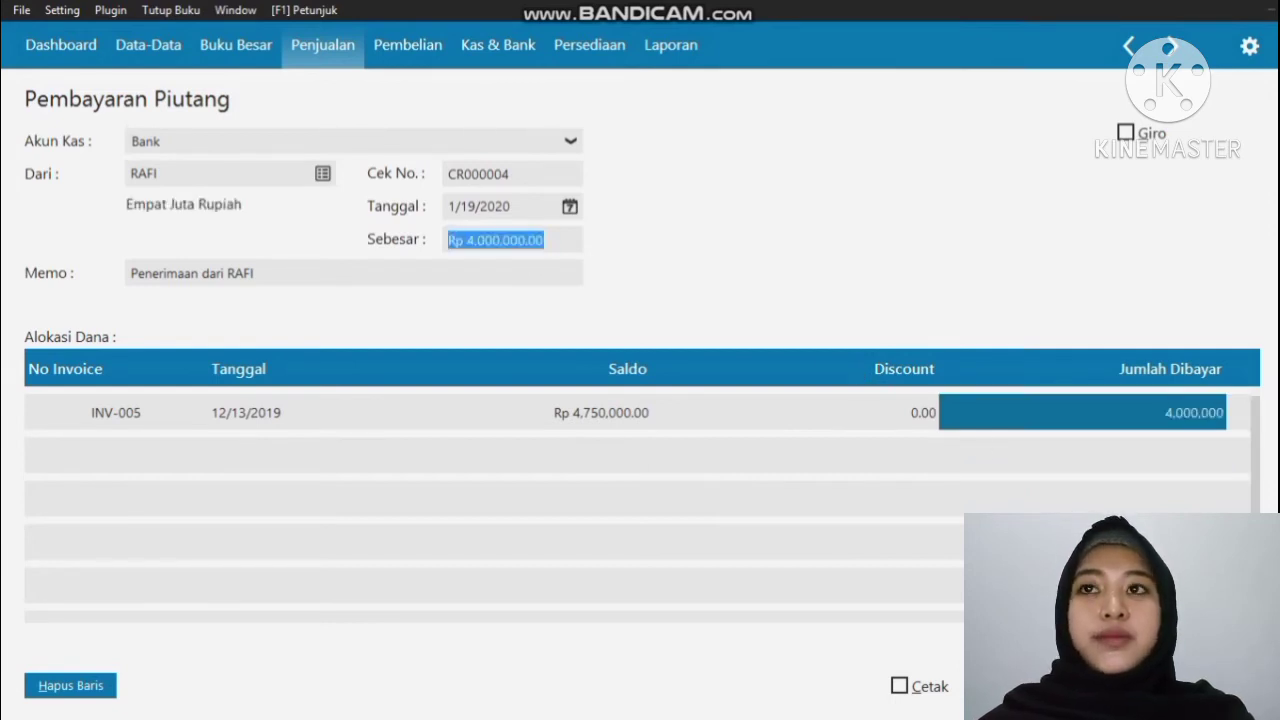
pyautogui.click(1112, 686)
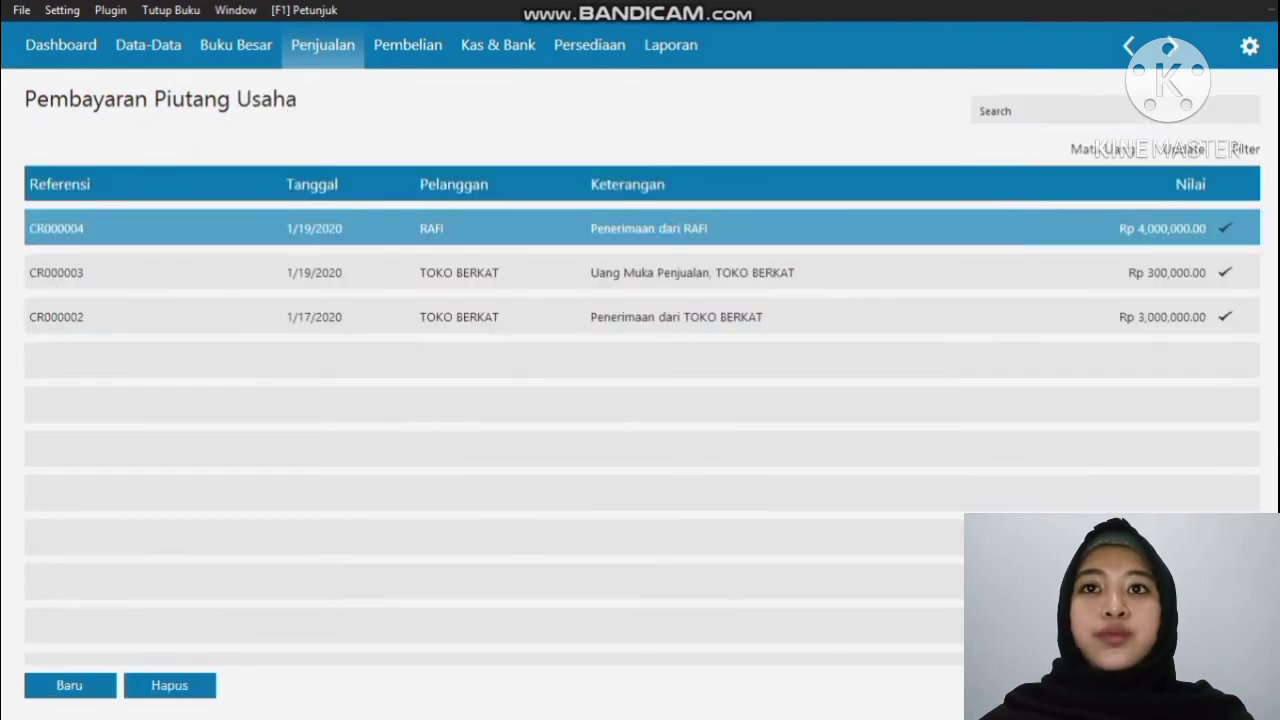
pyautogui.press('Escape')
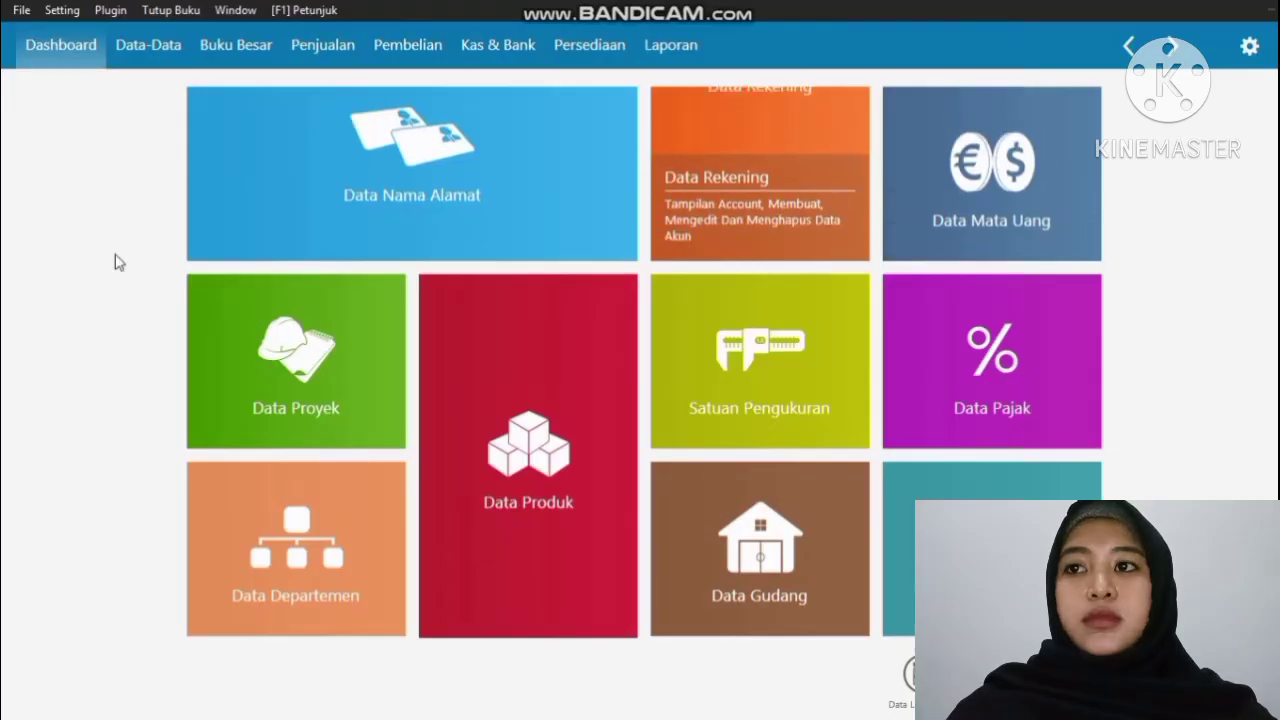
# Step: Start a new receivables payment from TOKO ANUGRAH
pyautogui.click(335, 60)
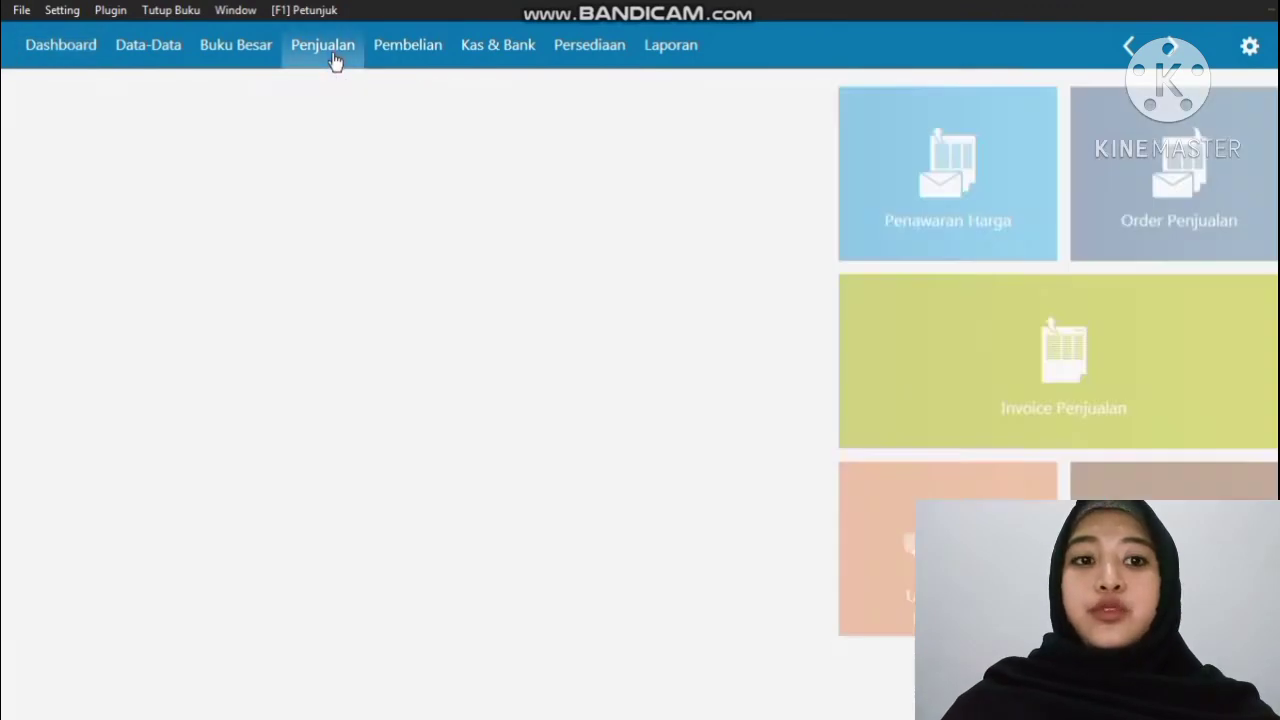
pyautogui.moveTo(580, 234)
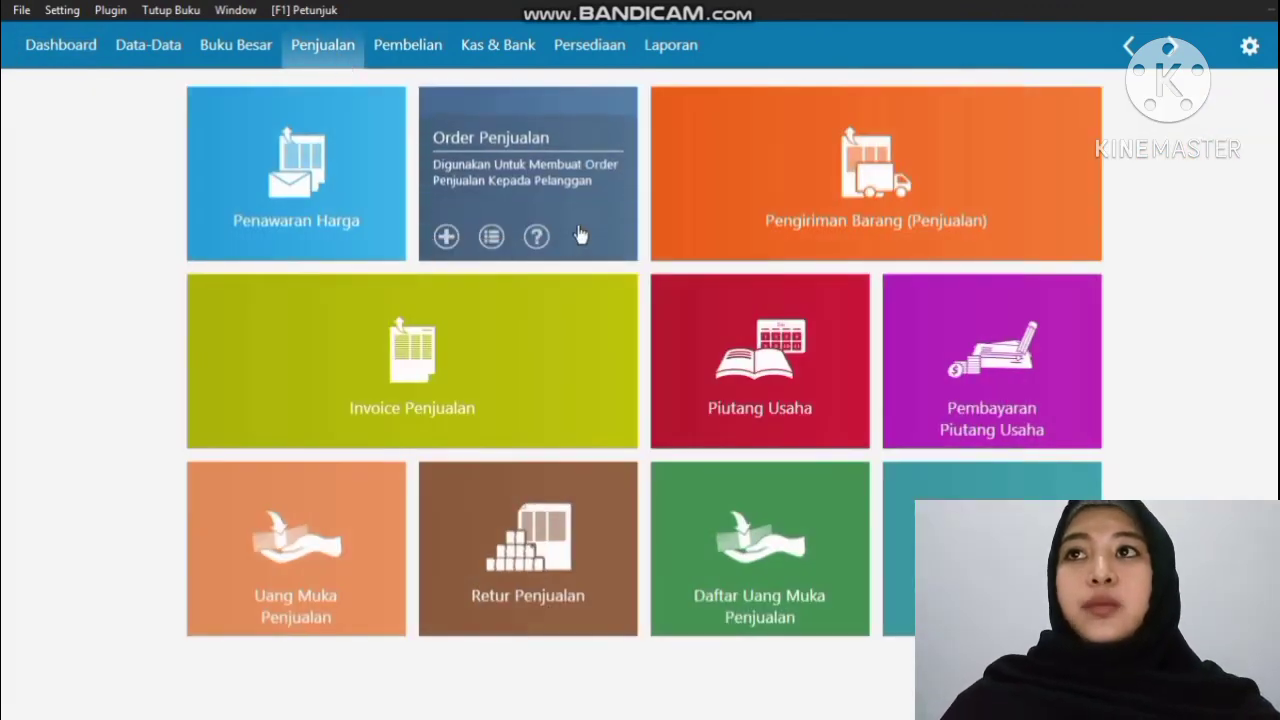
pyautogui.click(929, 329)
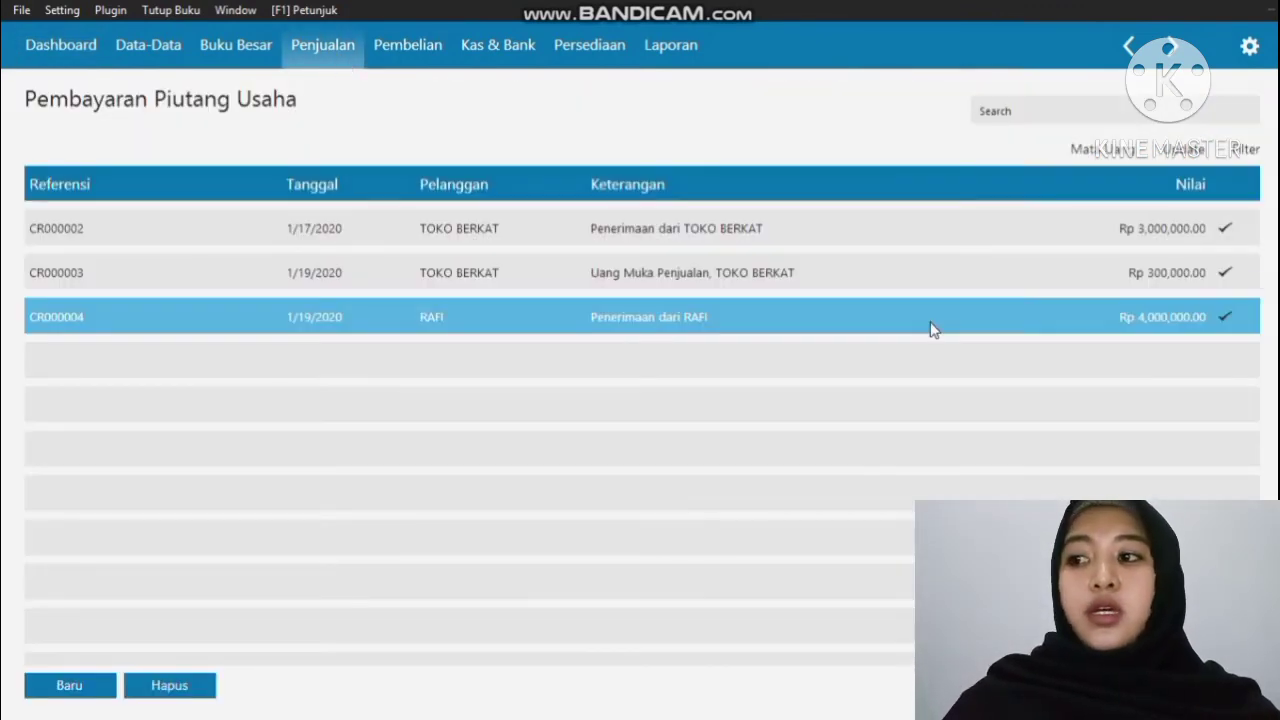
pyautogui.click(60, 686)
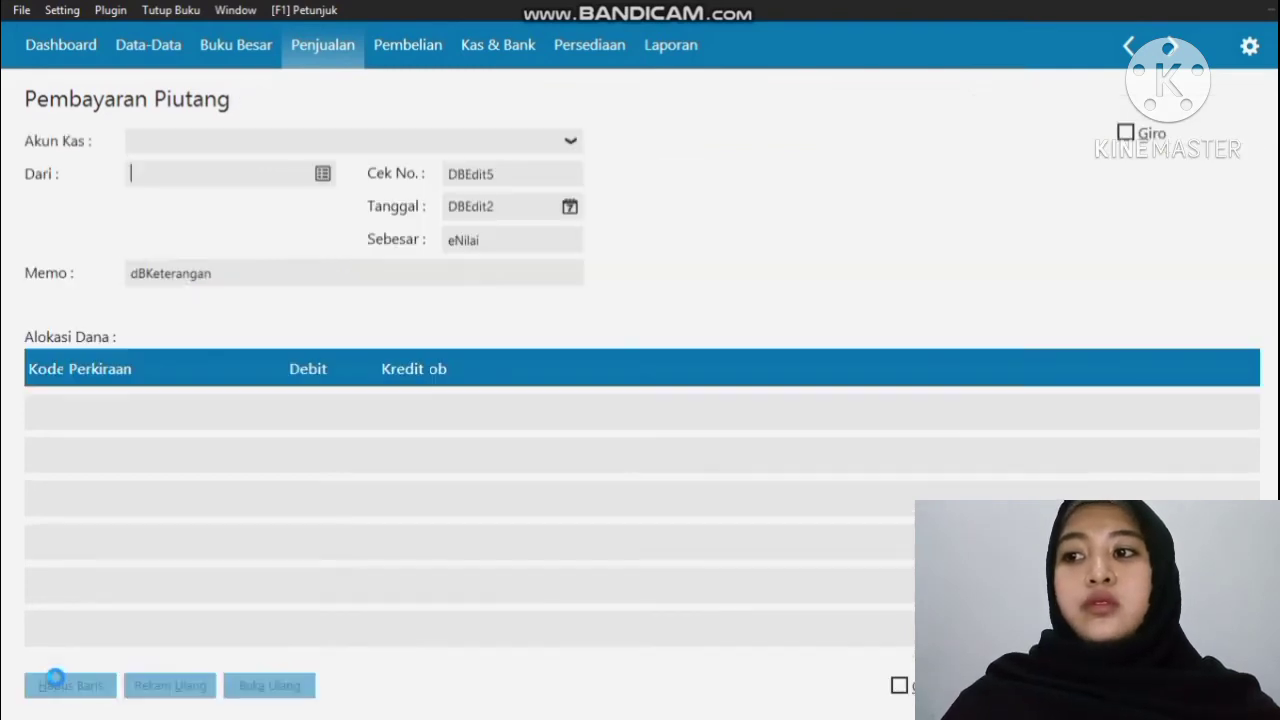
pyautogui.click(321, 175)
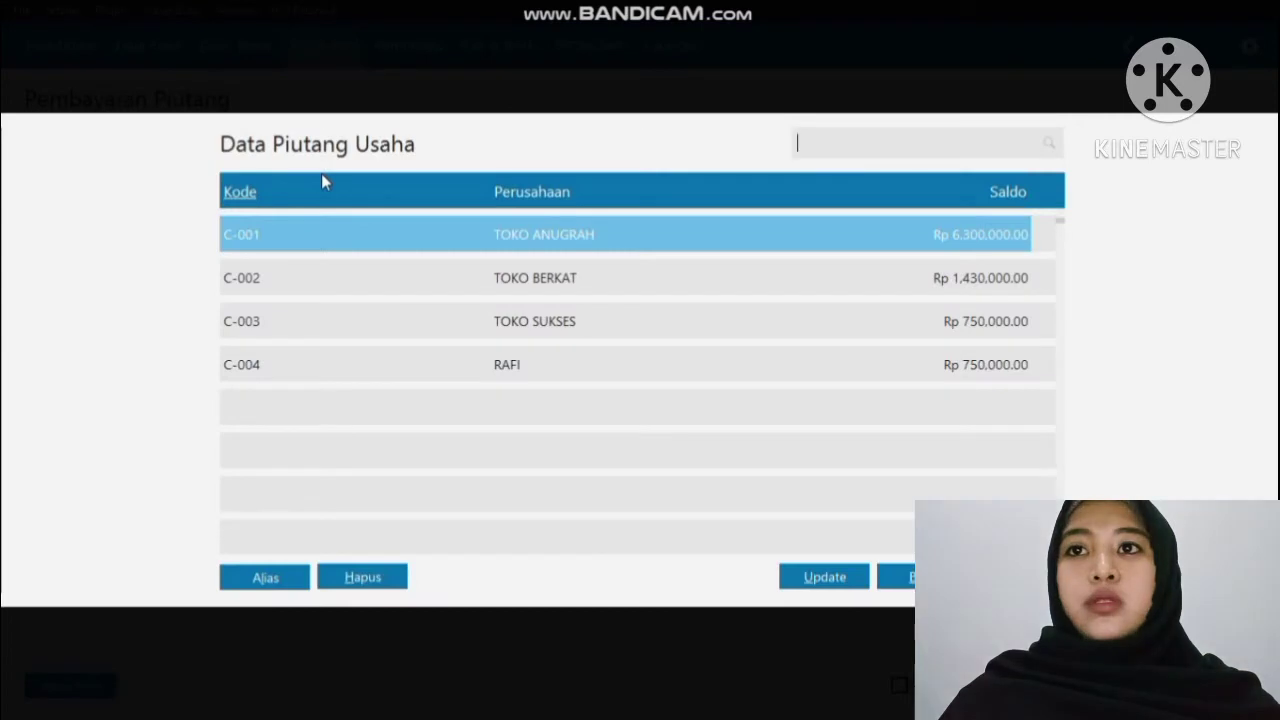
pyautogui.doubleClick(534, 239)
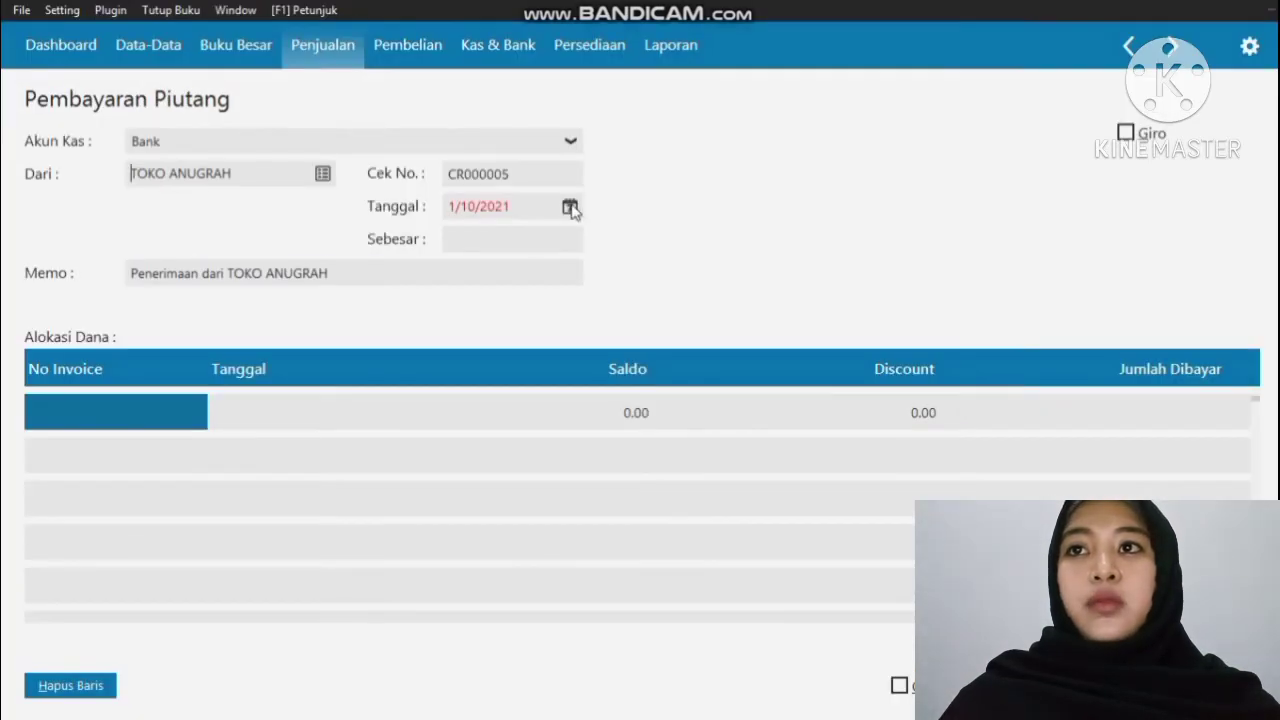
# Step: Set the TOKO ANUGRAH payment date to 1/20/2020
pyautogui.click(570, 206)
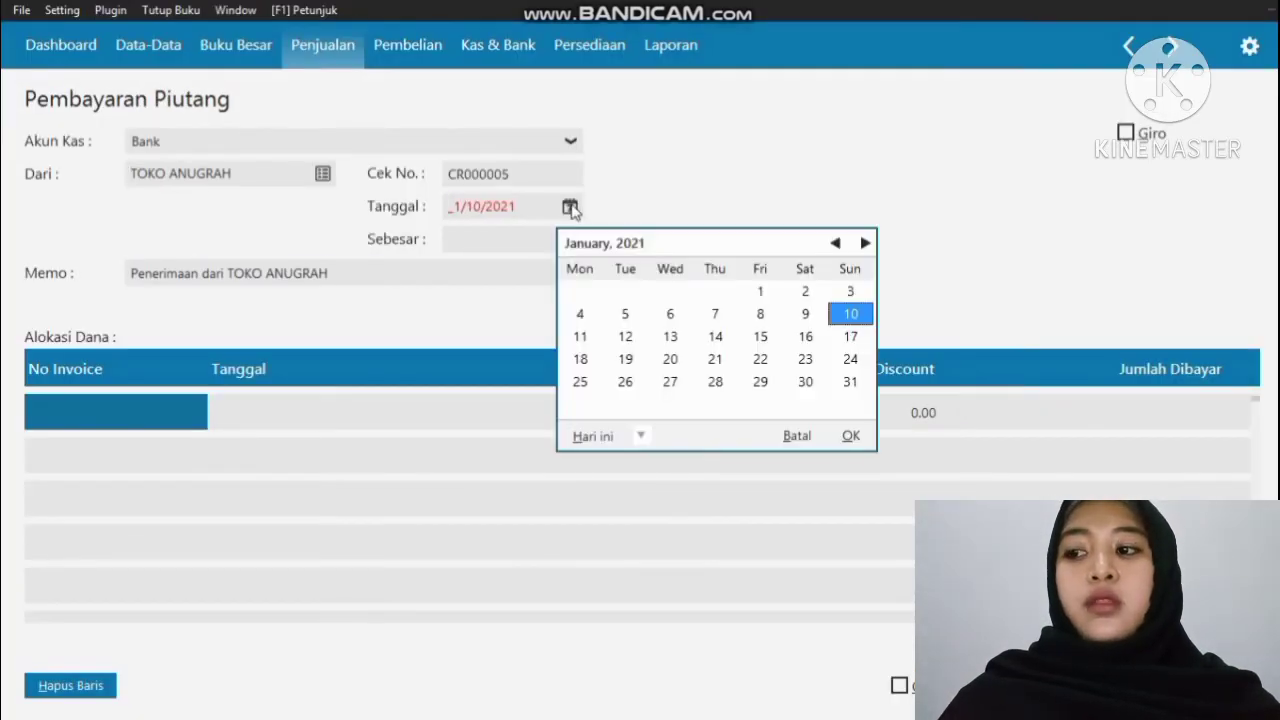
pyautogui.click(641, 436)
pyautogui.click(673, 603)
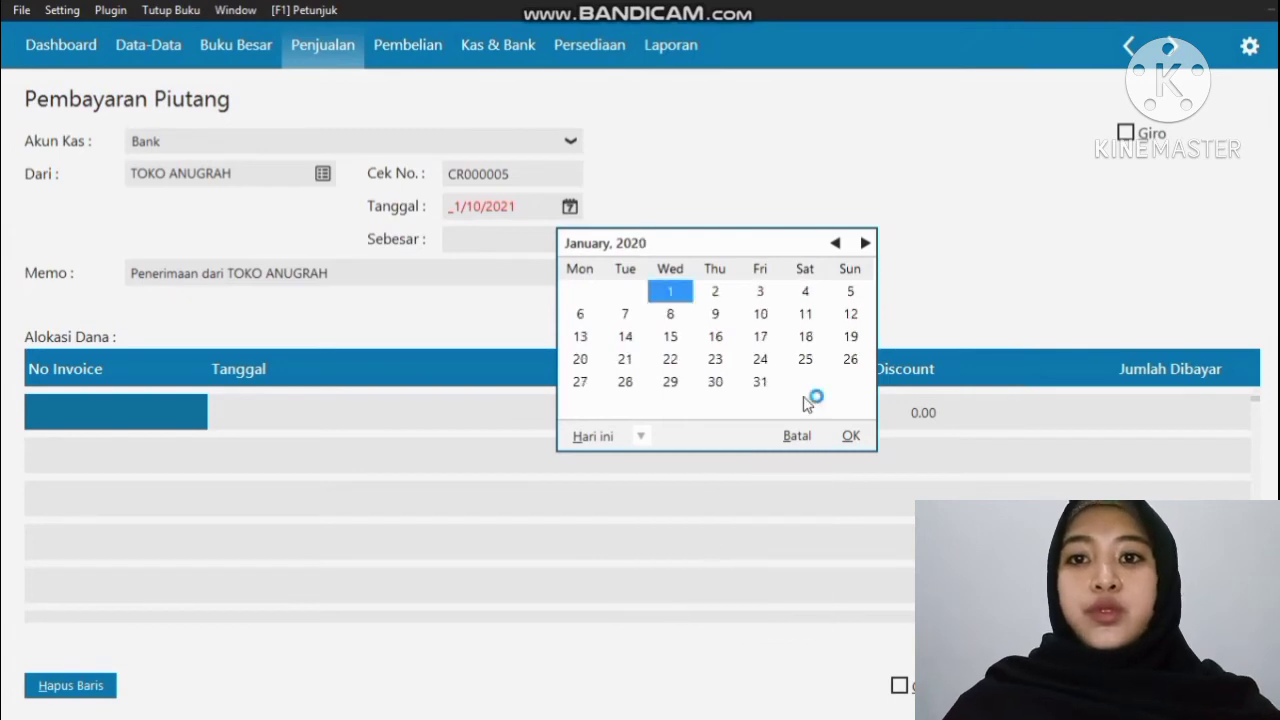
pyautogui.doubleClick(579, 362)
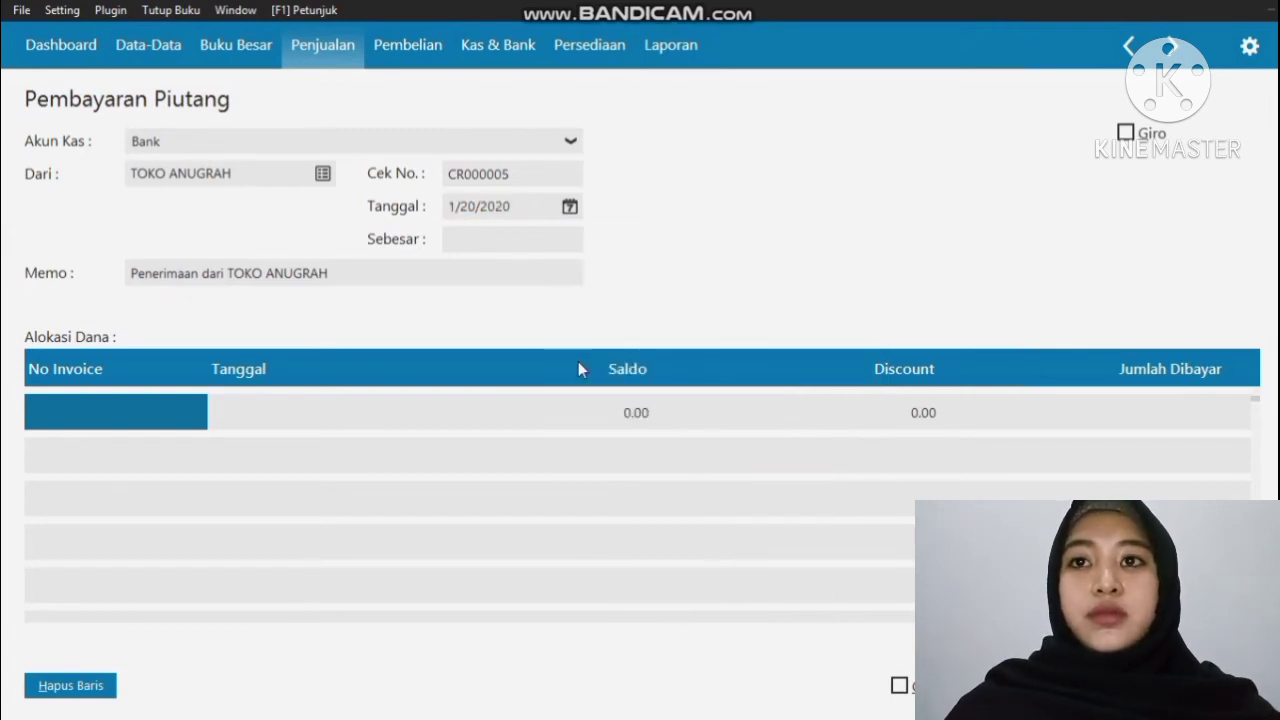
# Step: Add invoices INV-001 and INV-002 to the first two lines of the TOKO ANUGRAH payment allocation
pyautogui.click(167, 421)
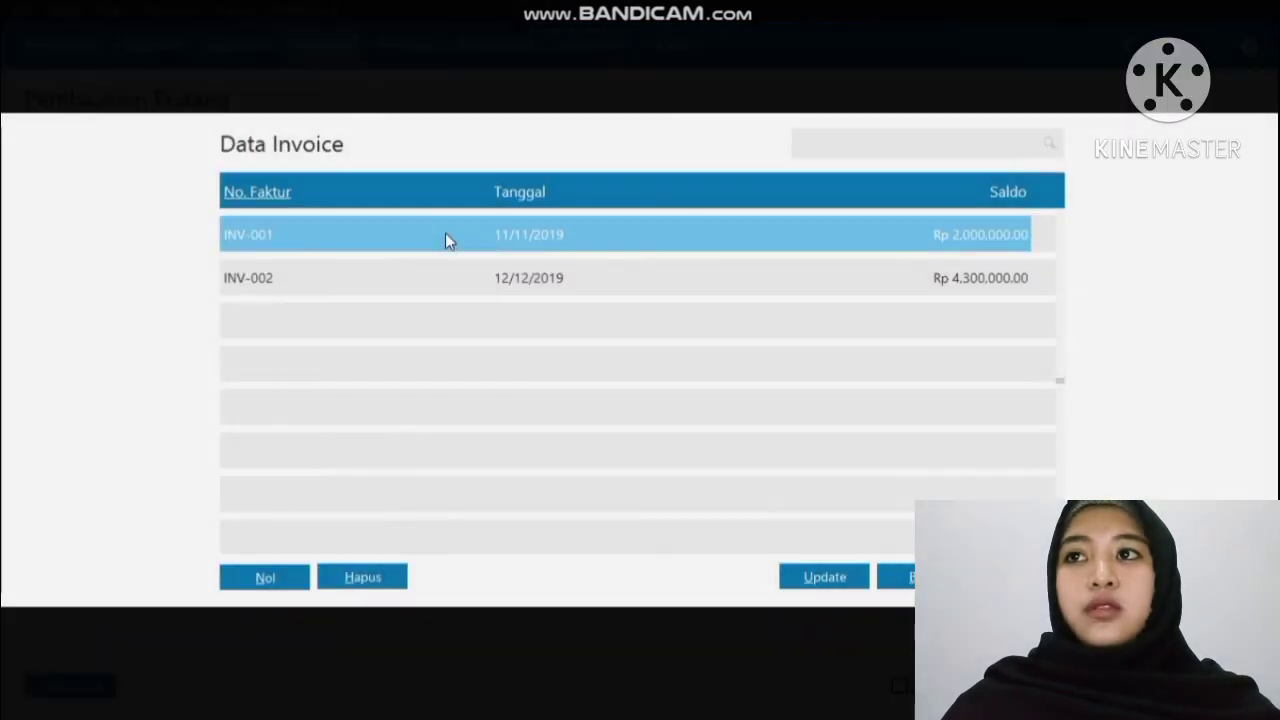
pyautogui.doubleClick(447, 240)
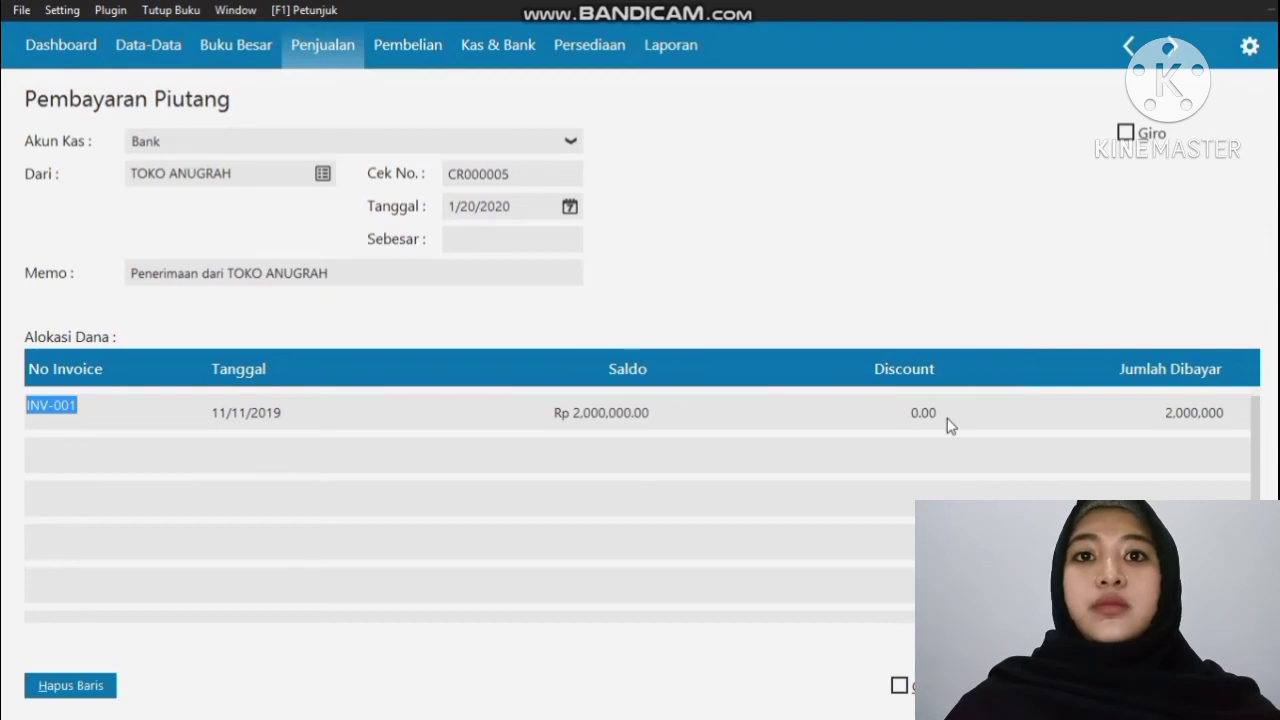
pyautogui.press('Down')
pyautogui.press('Left')
pyautogui.press('Left')
pyautogui.press('Left')
pyautogui.press('Left')
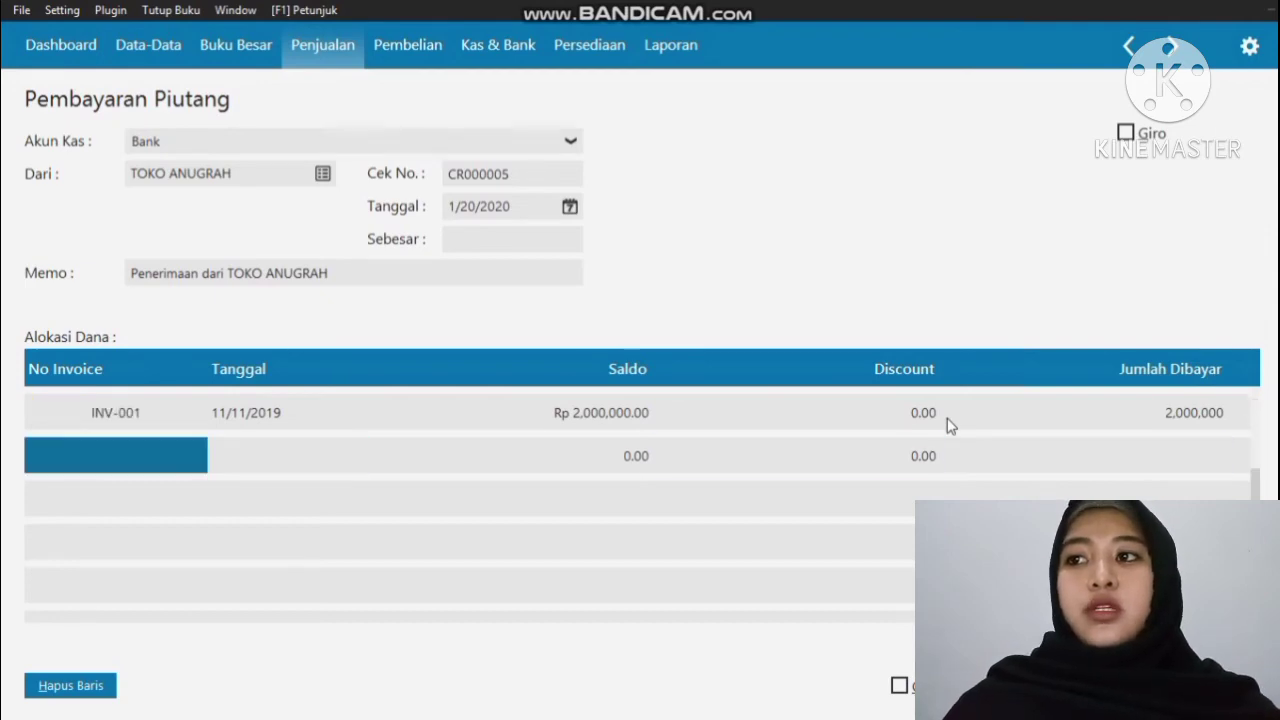
pyautogui.press('Return')
pyautogui.press('Down')
pyautogui.press('Return')
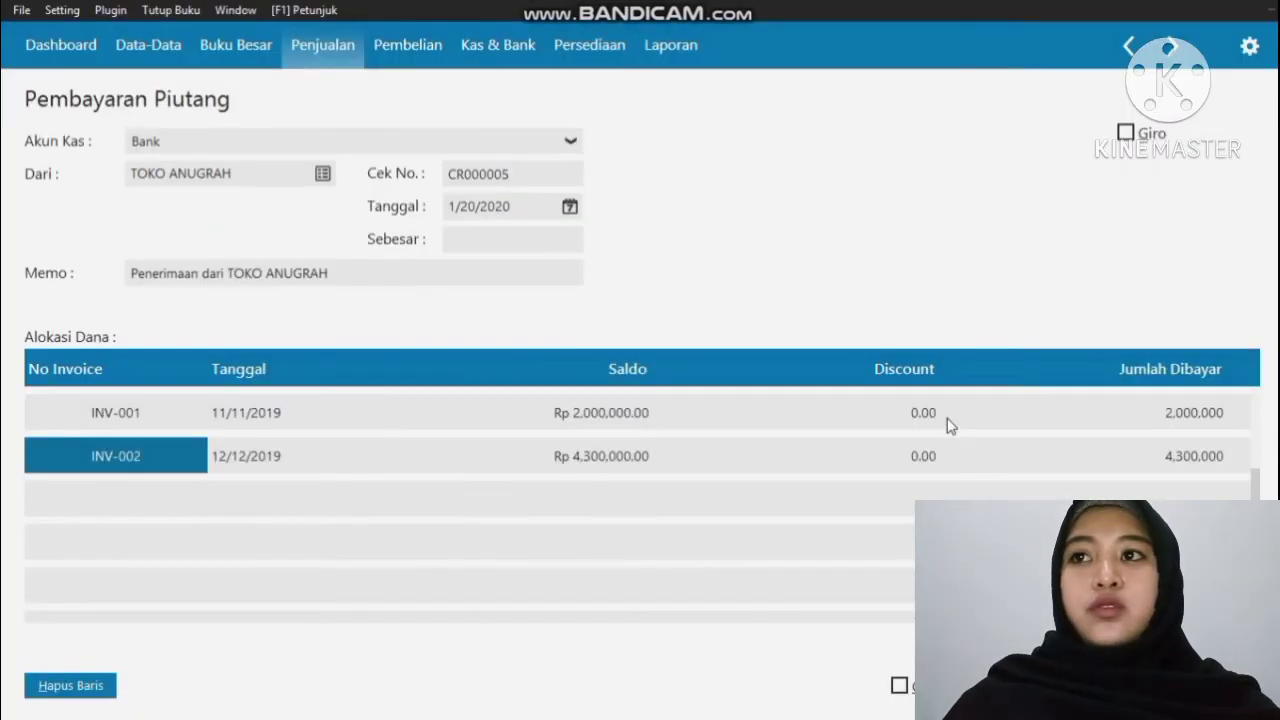
# Step: Set the amount paid on invoice INV-002 to 4,000,000
pyautogui.press('Right')
pyautogui.press('Right')
pyautogui.press('Right')
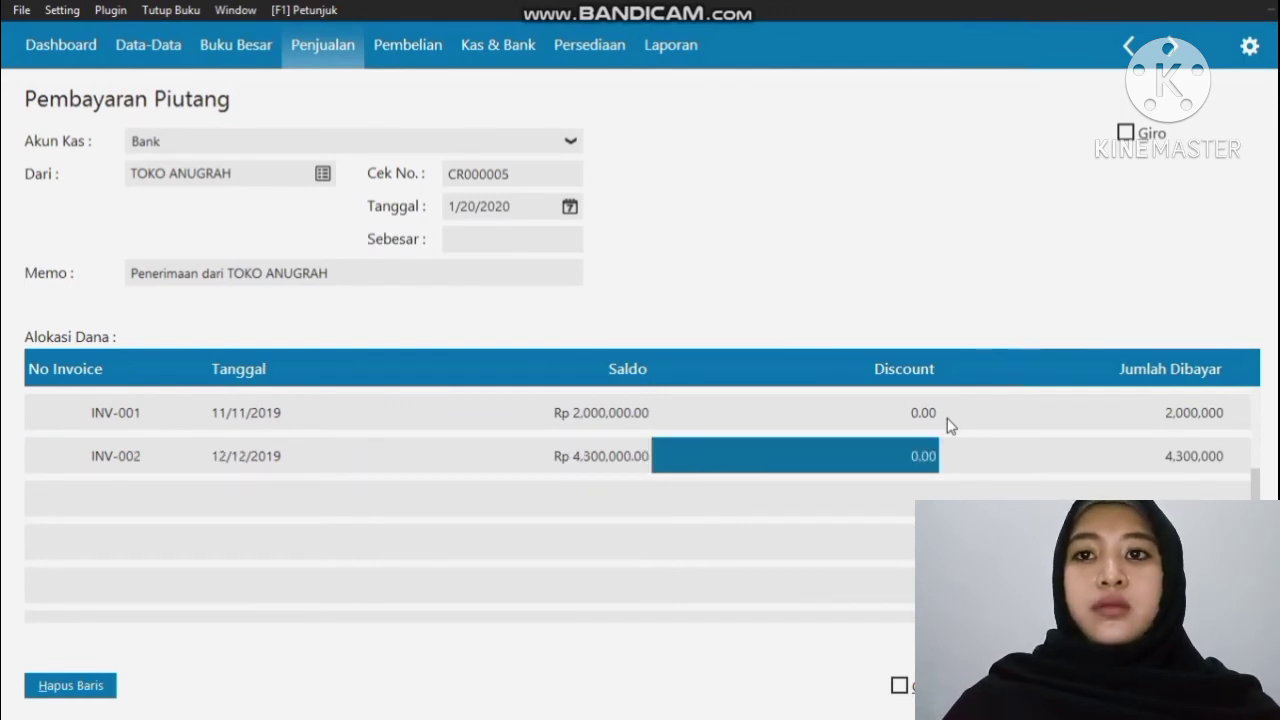
pyautogui.press('Right')
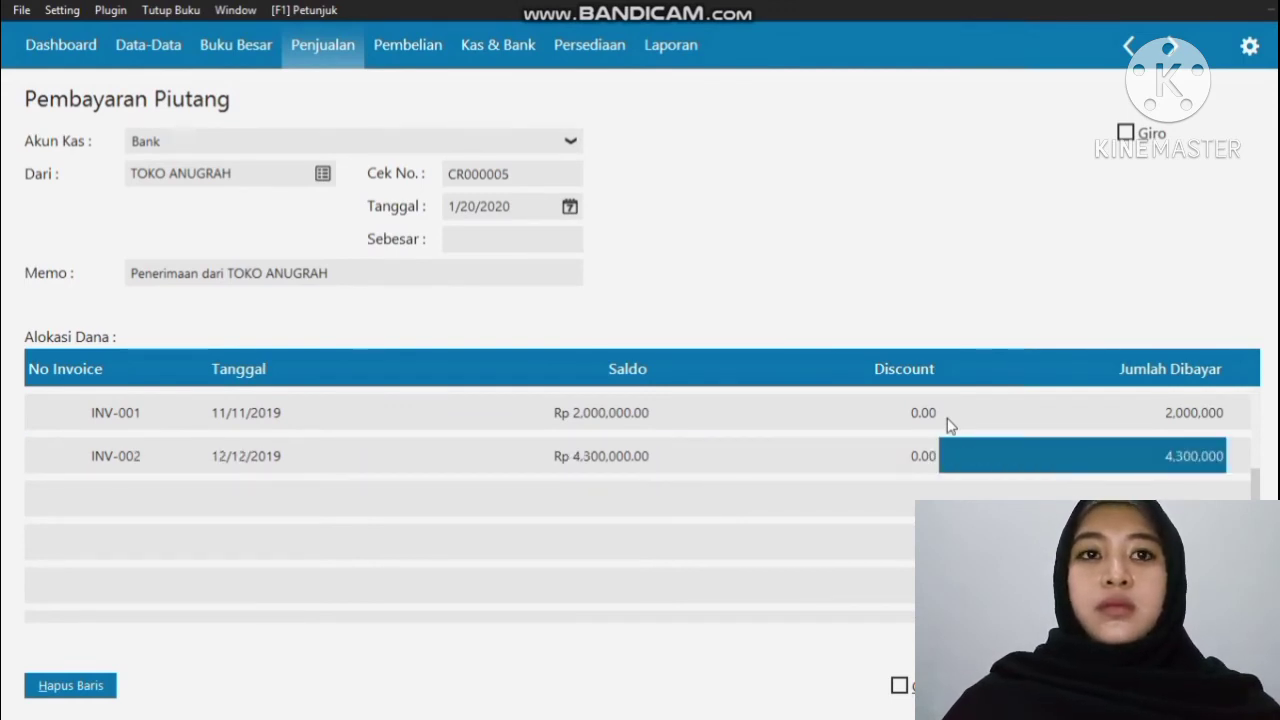
pyautogui.write('4000000')
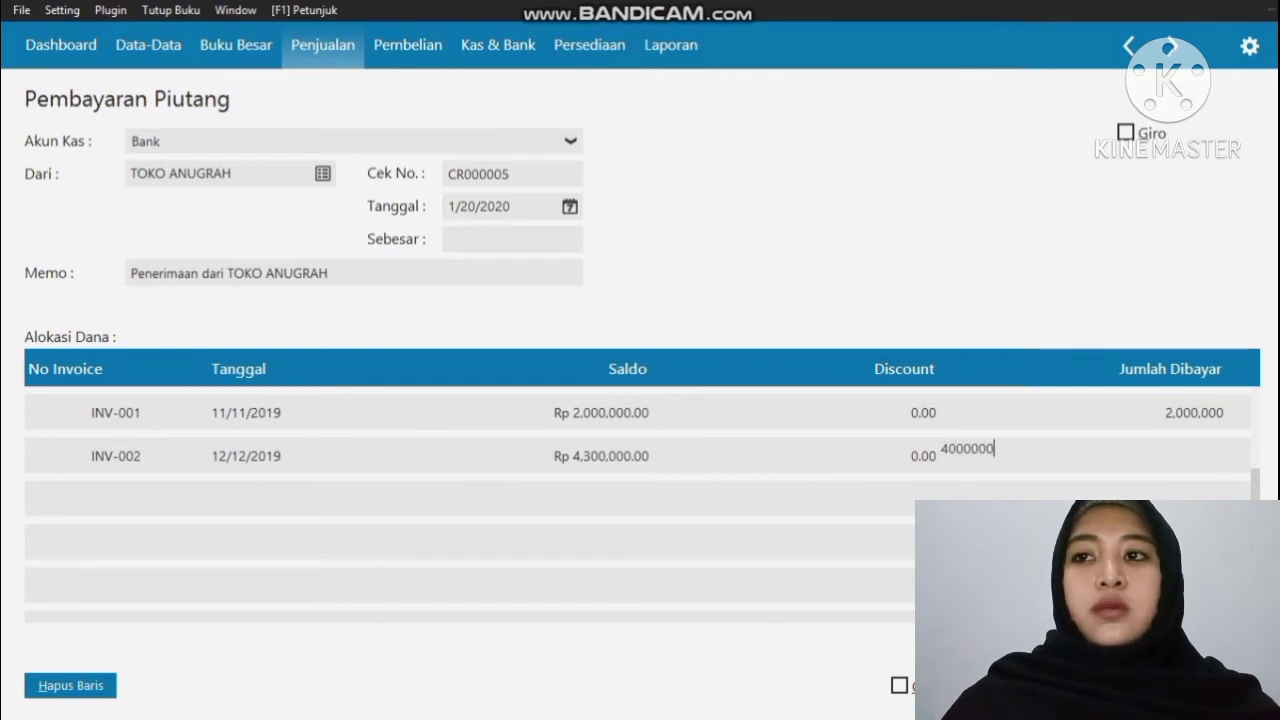
pyautogui.press('Return')
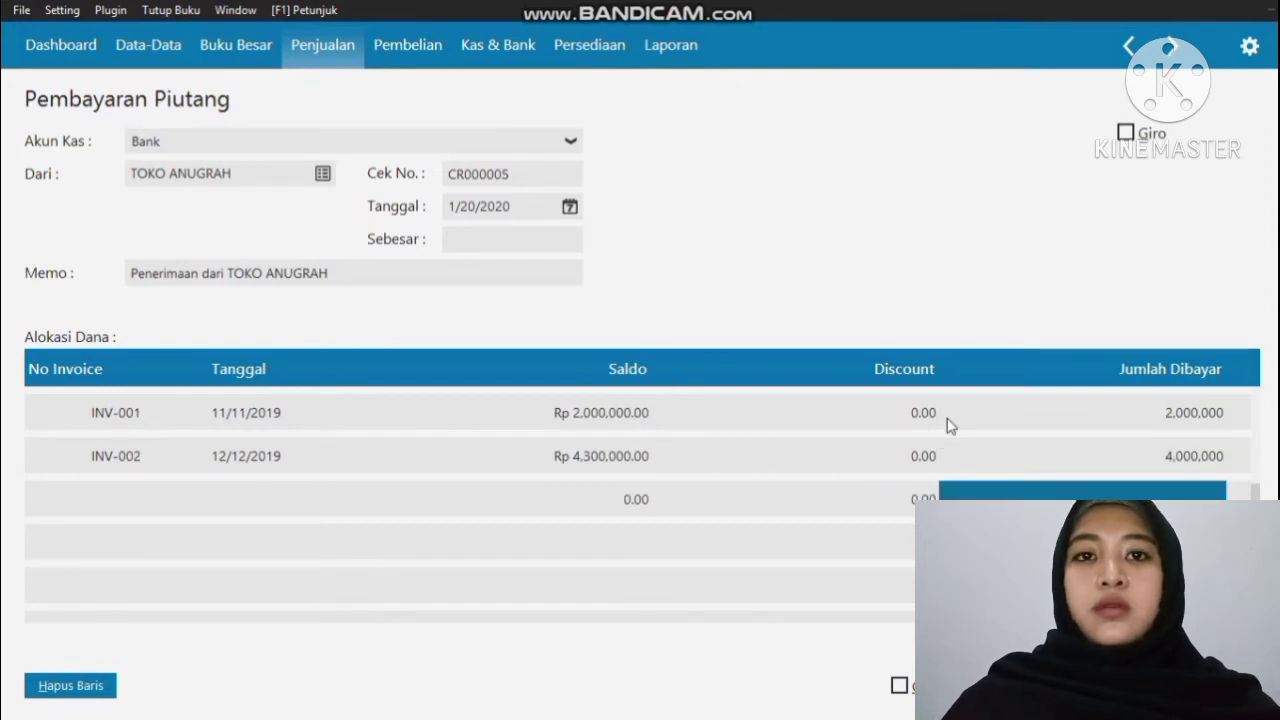
# Step: Fill in the TOKO ANUGRAH payment total, mark the payment as Giro, and record it
pyautogui.click(518, 240)
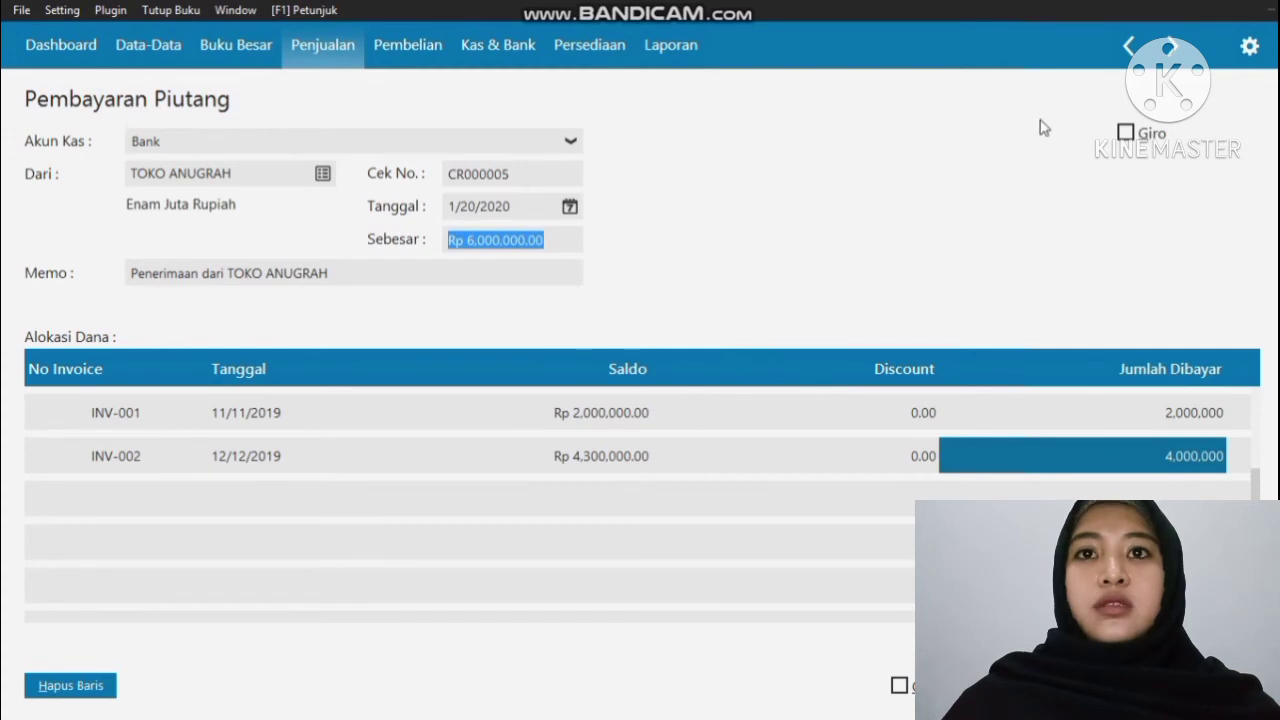
pyautogui.click(1130, 133)
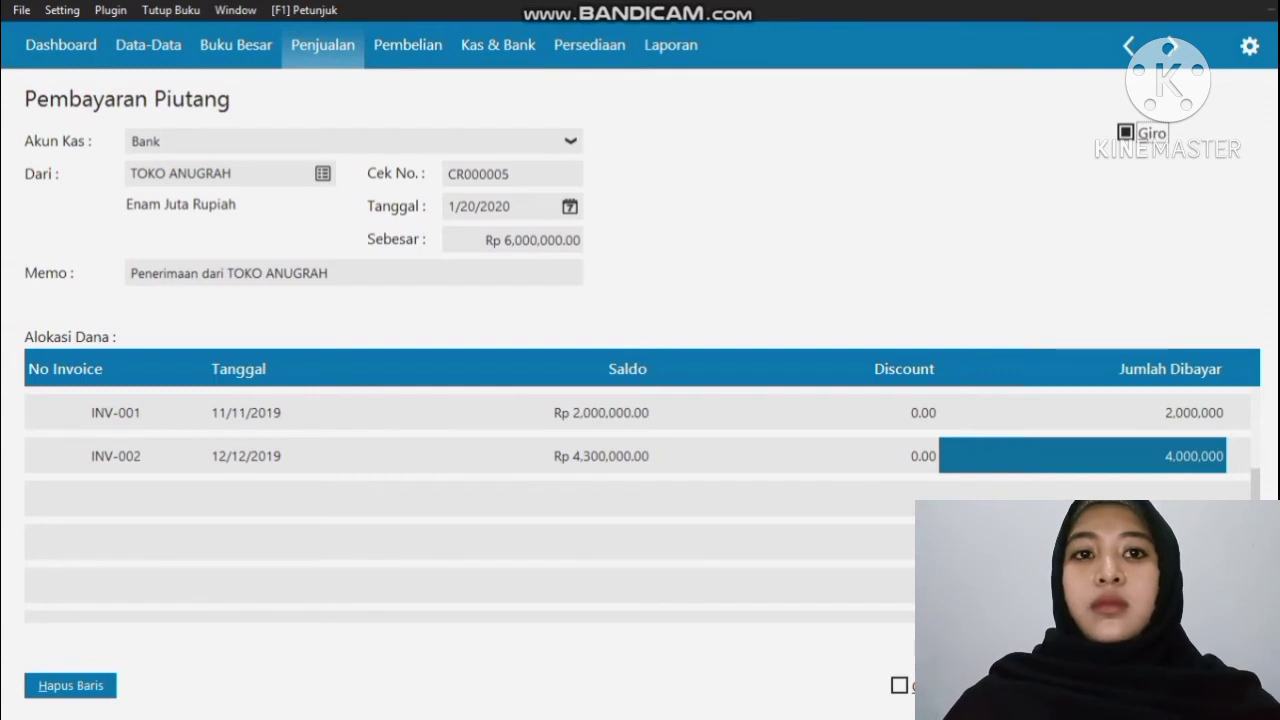
pyautogui.click(1205, 686)
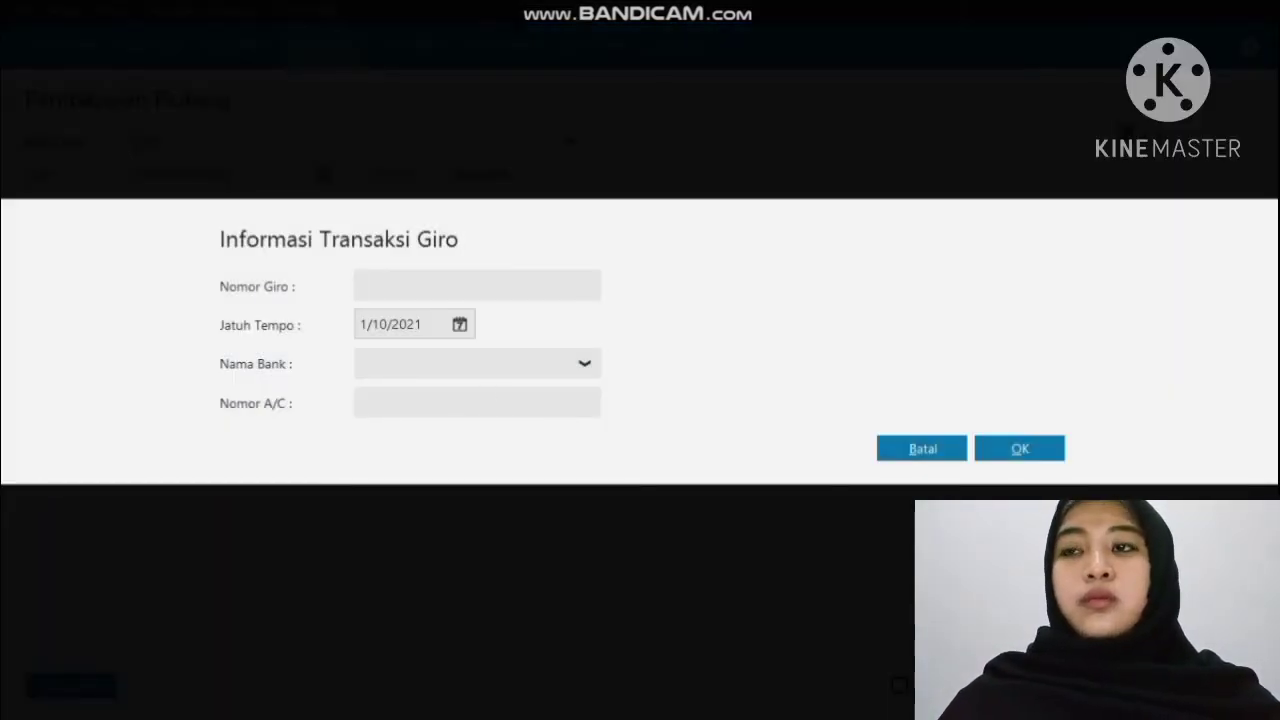
# Step: Enter giro number BG010023 and set the giro due date to 1/24/2020
pyautogui.write('BG0')
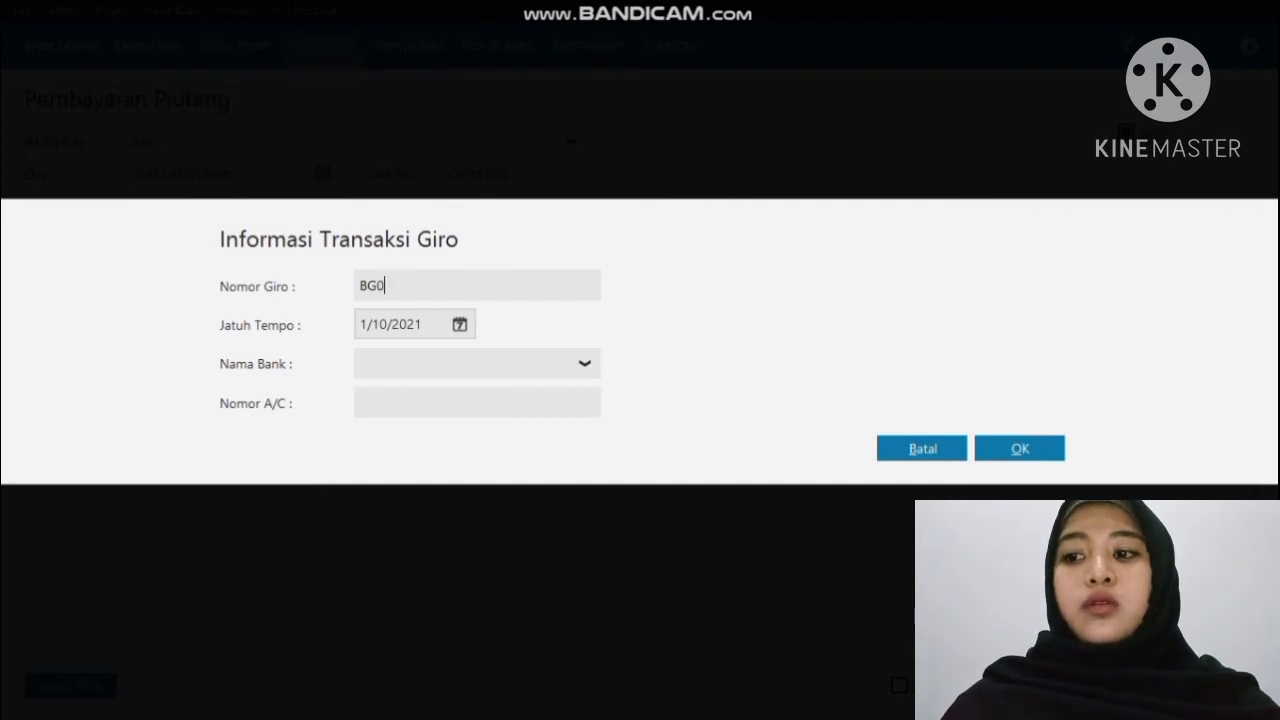
pyautogui.write('10023')
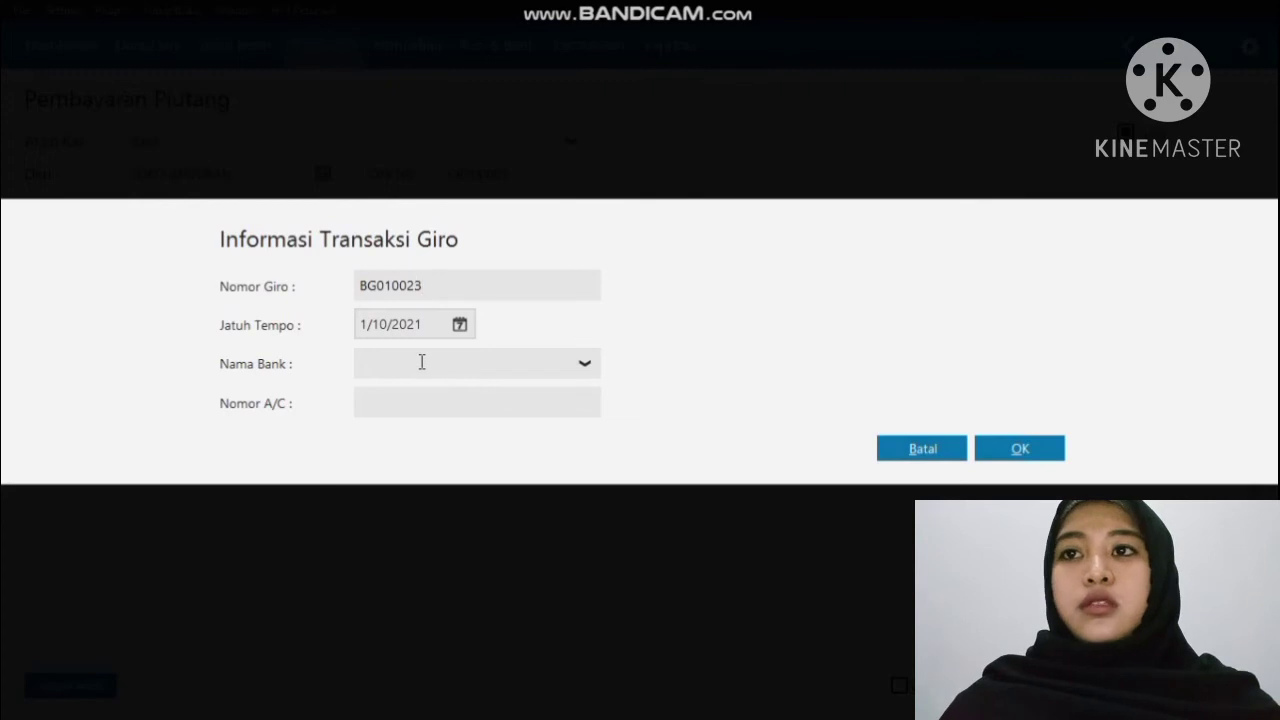
pyautogui.click(460, 324)
pyautogui.click(530, 555)
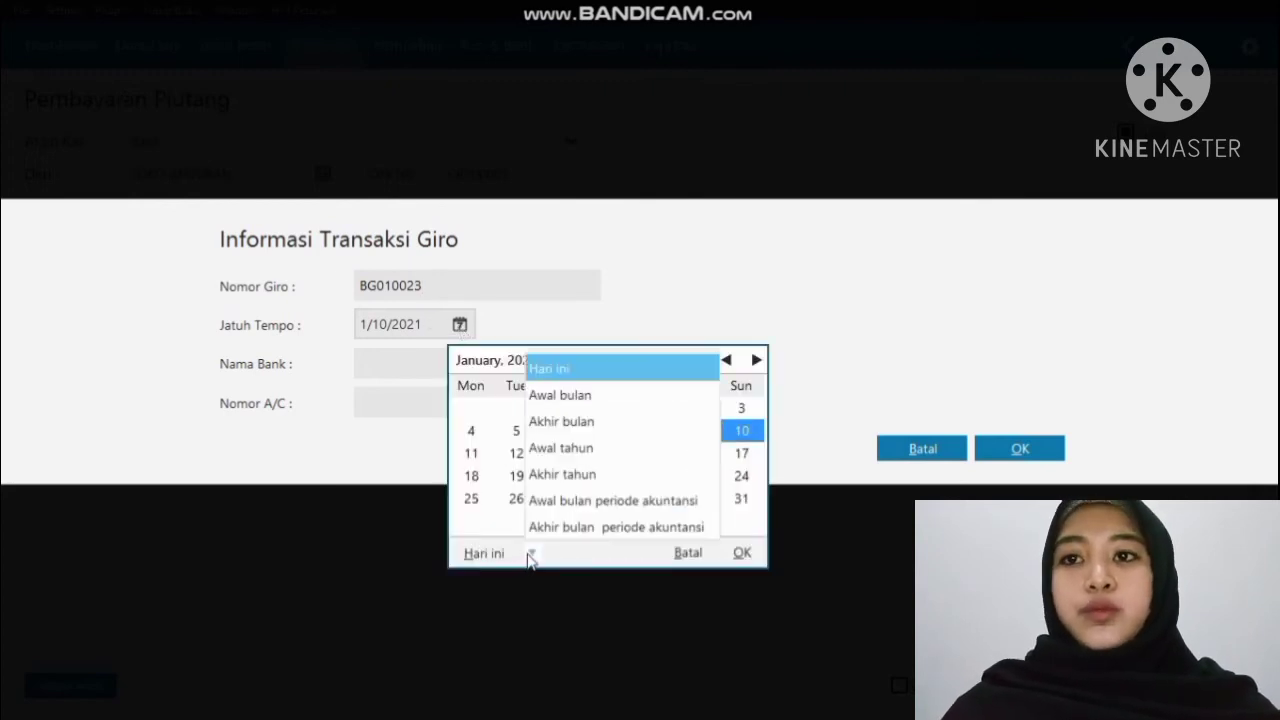
pyautogui.click(575, 495)
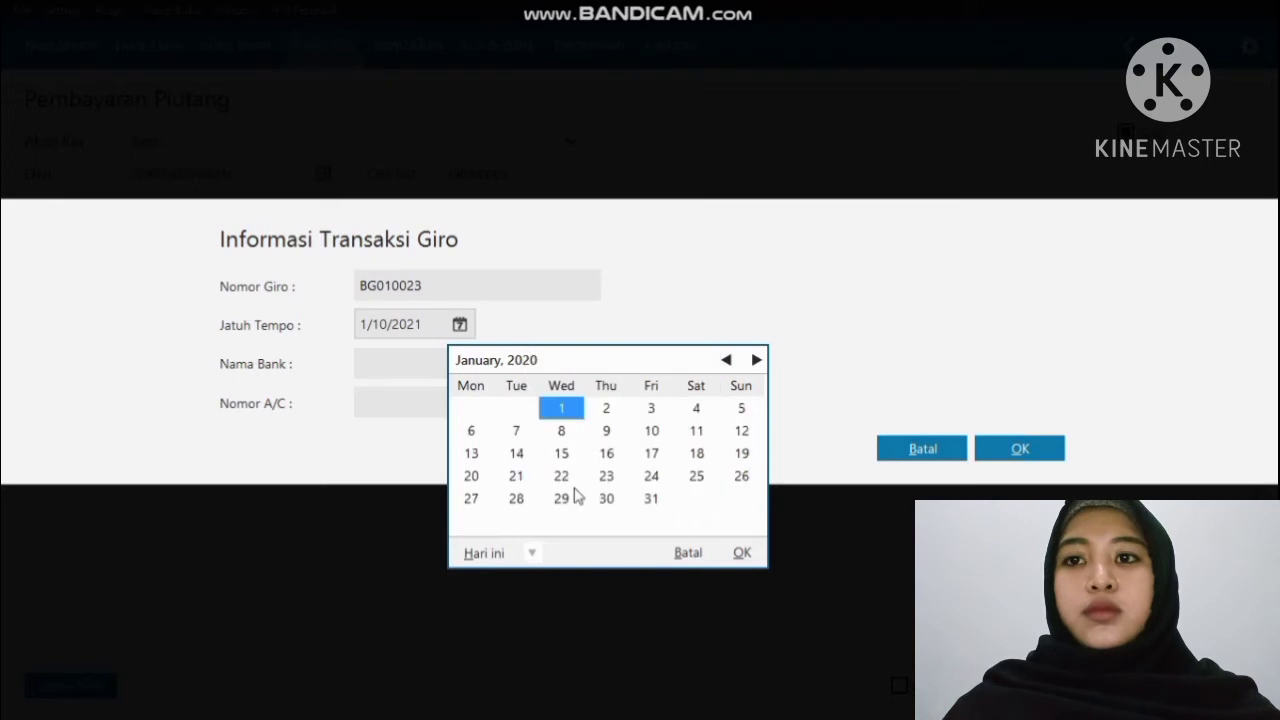
pyautogui.click(651, 476)
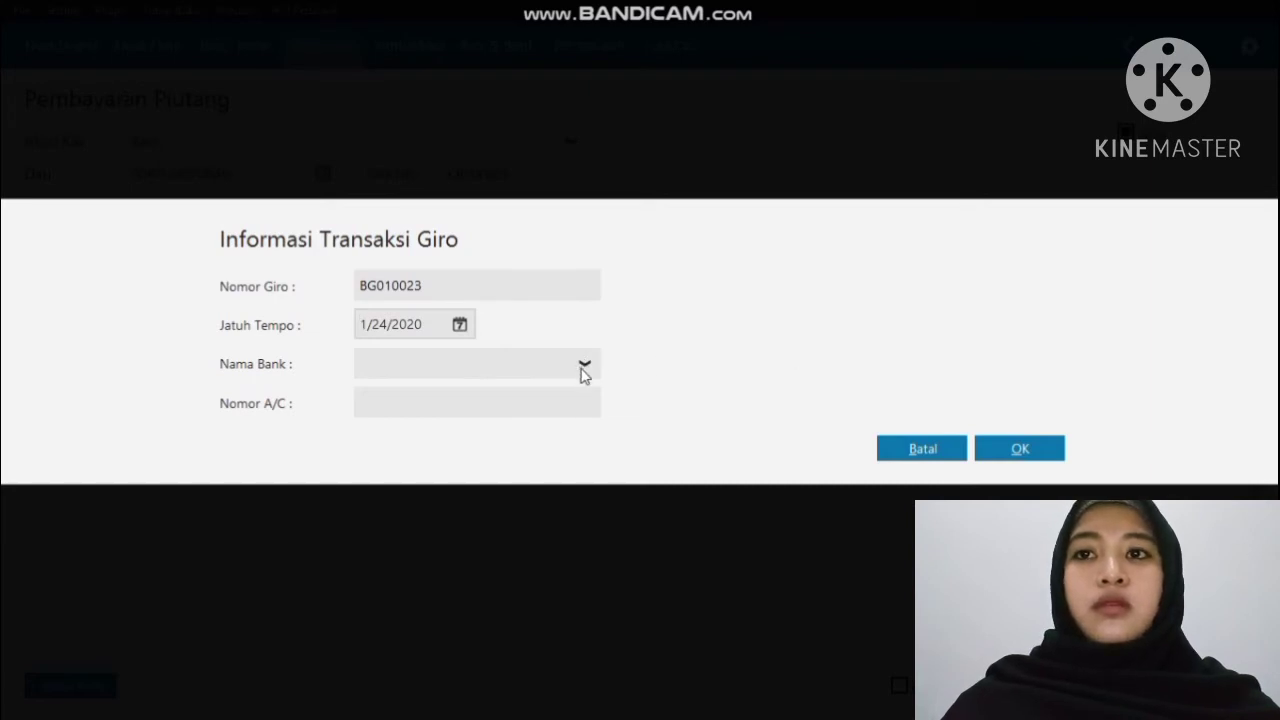
# Step: Save the giro payment with its transaction date changed to the giro due date, and close the payment form
pyautogui.click(1020, 449)
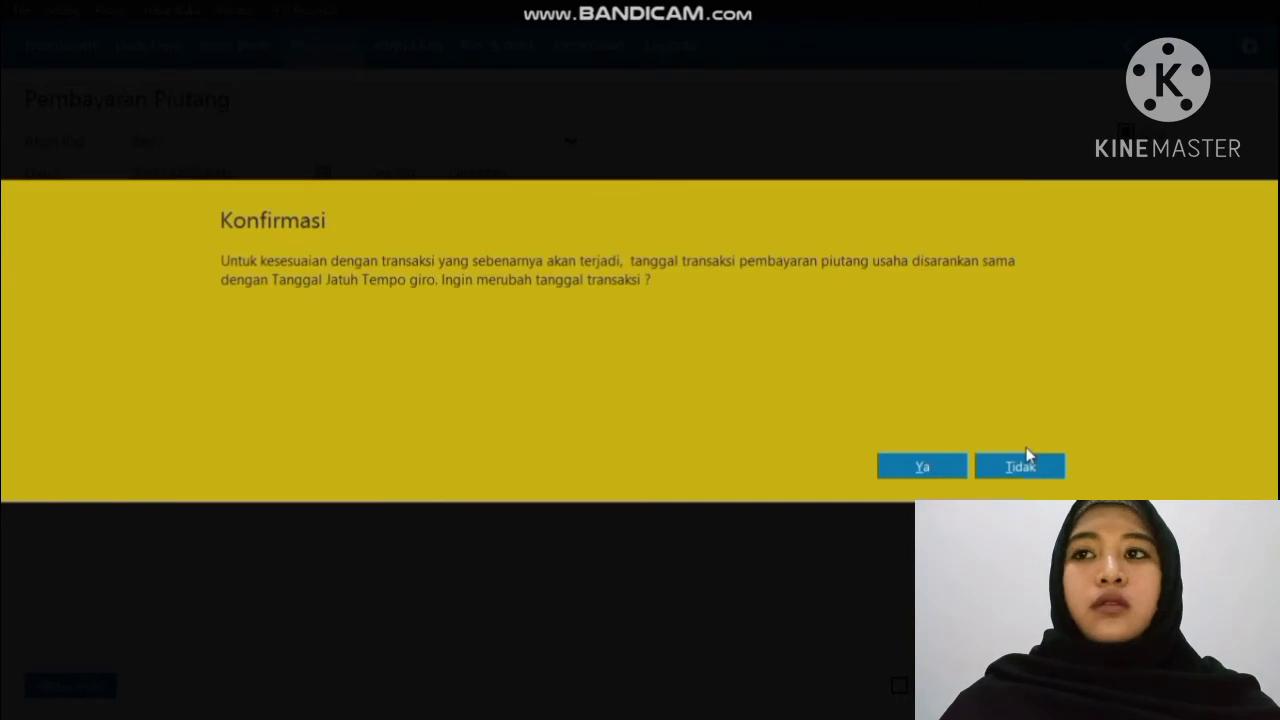
pyautogui.click(944, 469)
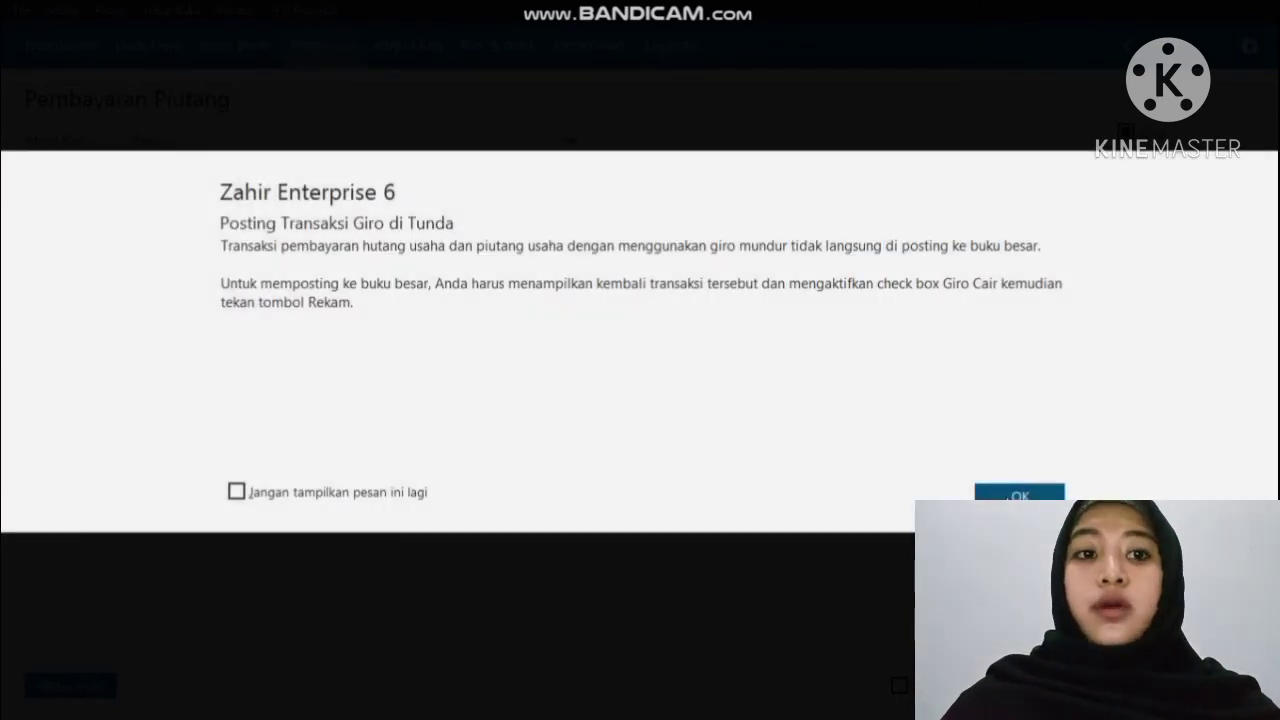
pyautogui.click(1015, 495)
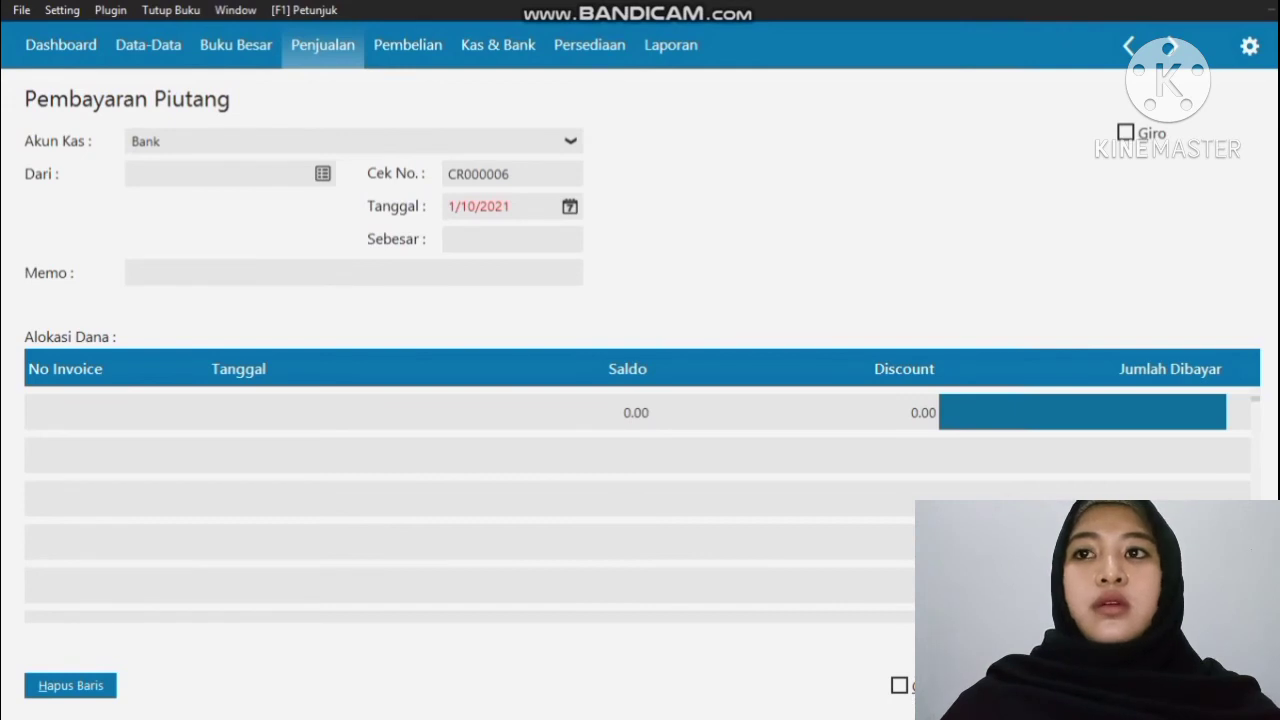
pyautogui.press('Escape')
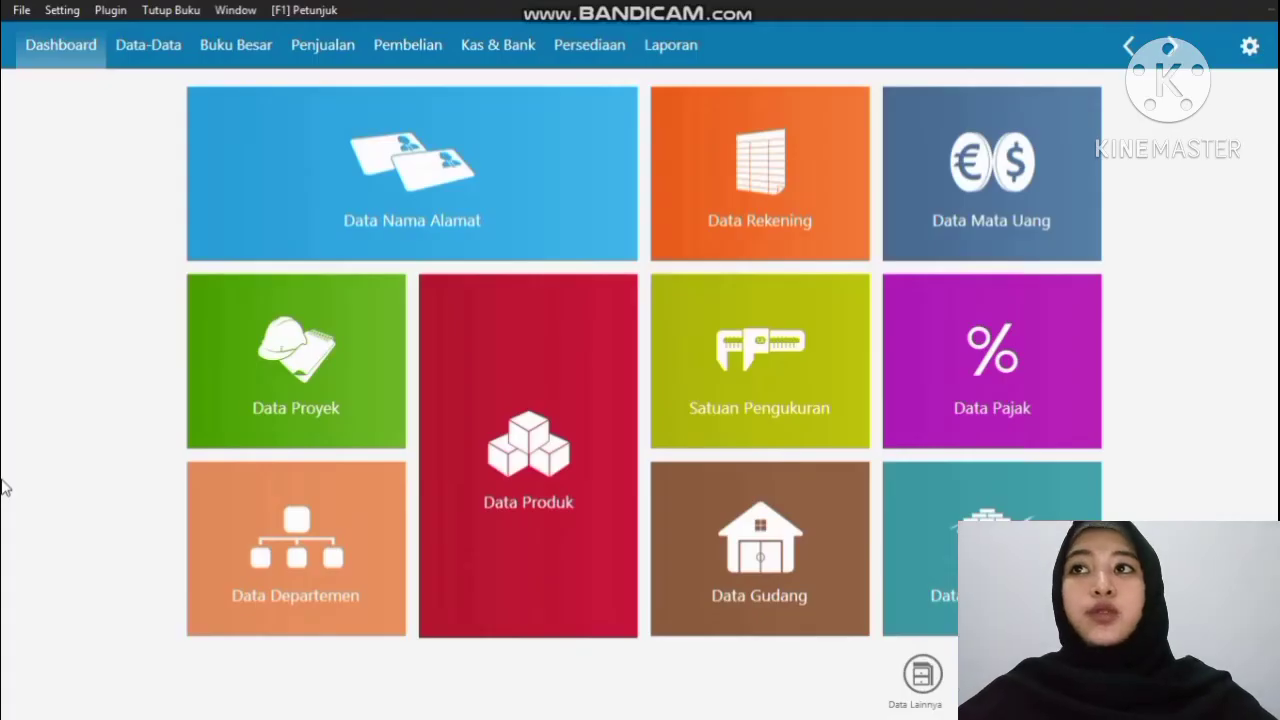
# Step: Start a new sales invoice for customer TOKO ANUGRAH
pyautogui.click(333, 52)
pyautogui.moveTo(291, 368)
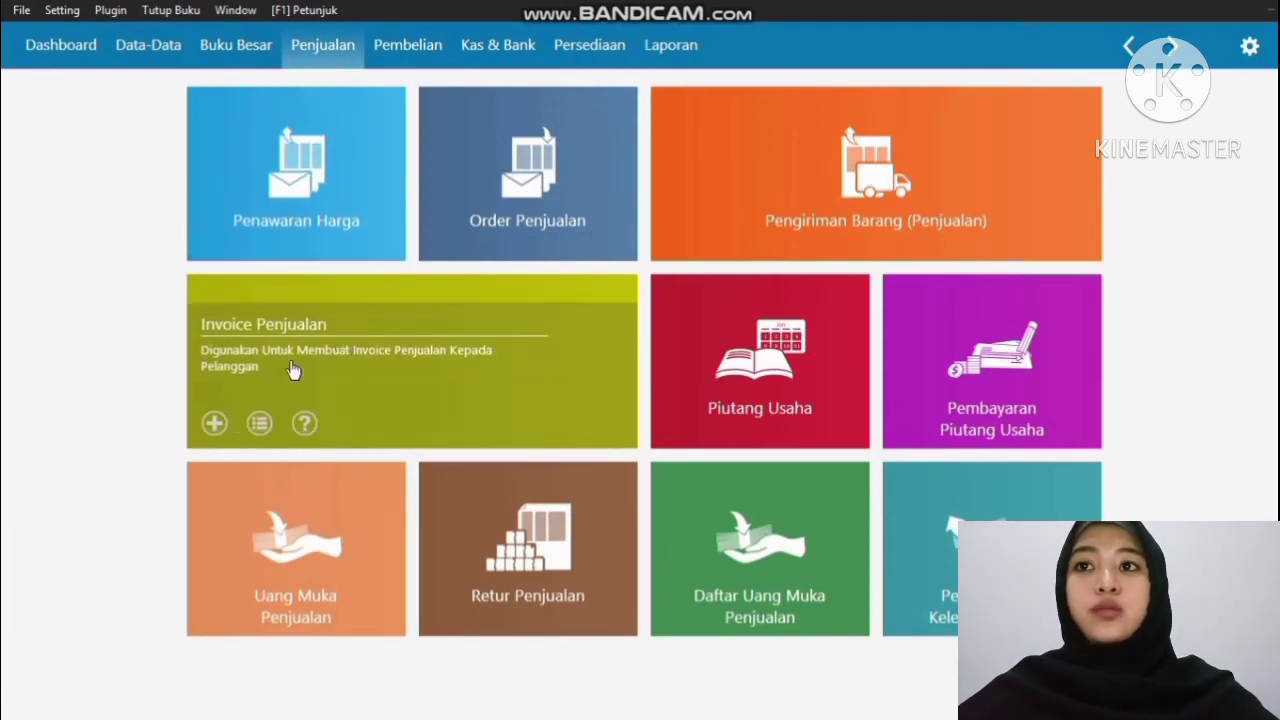
pyautogui.click(242, 330)
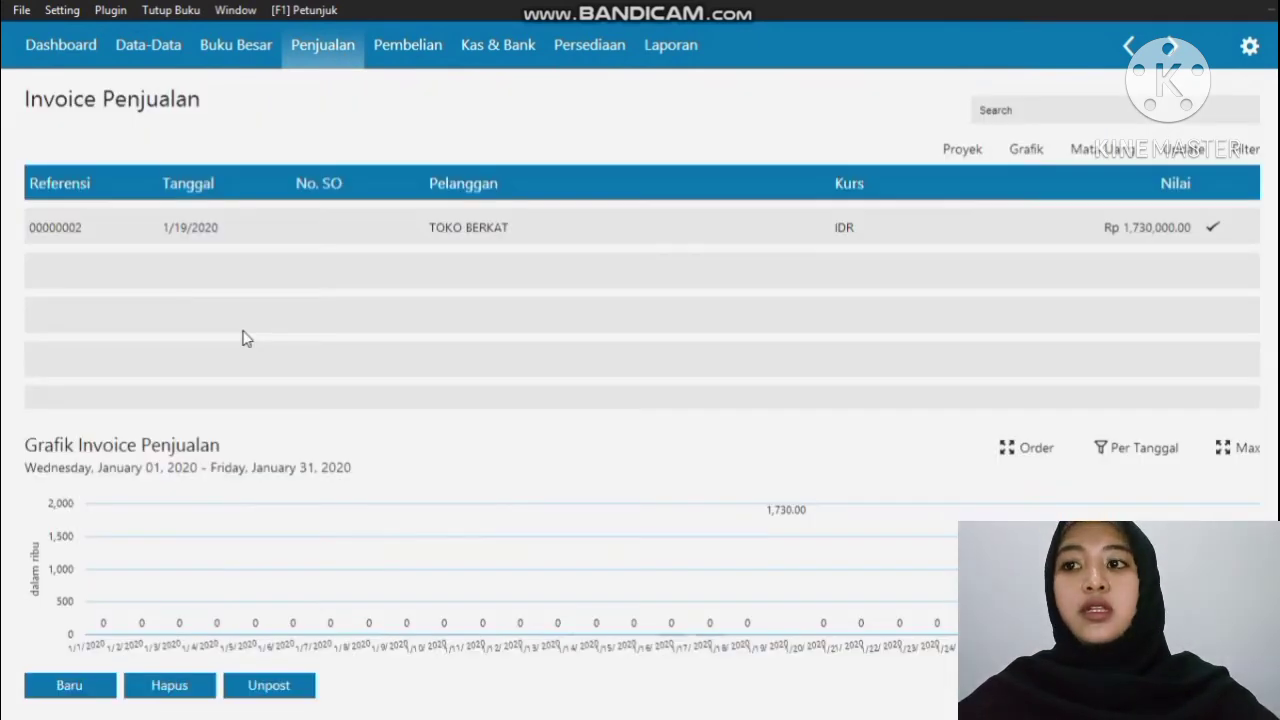
pyautogui.click(72, 688)
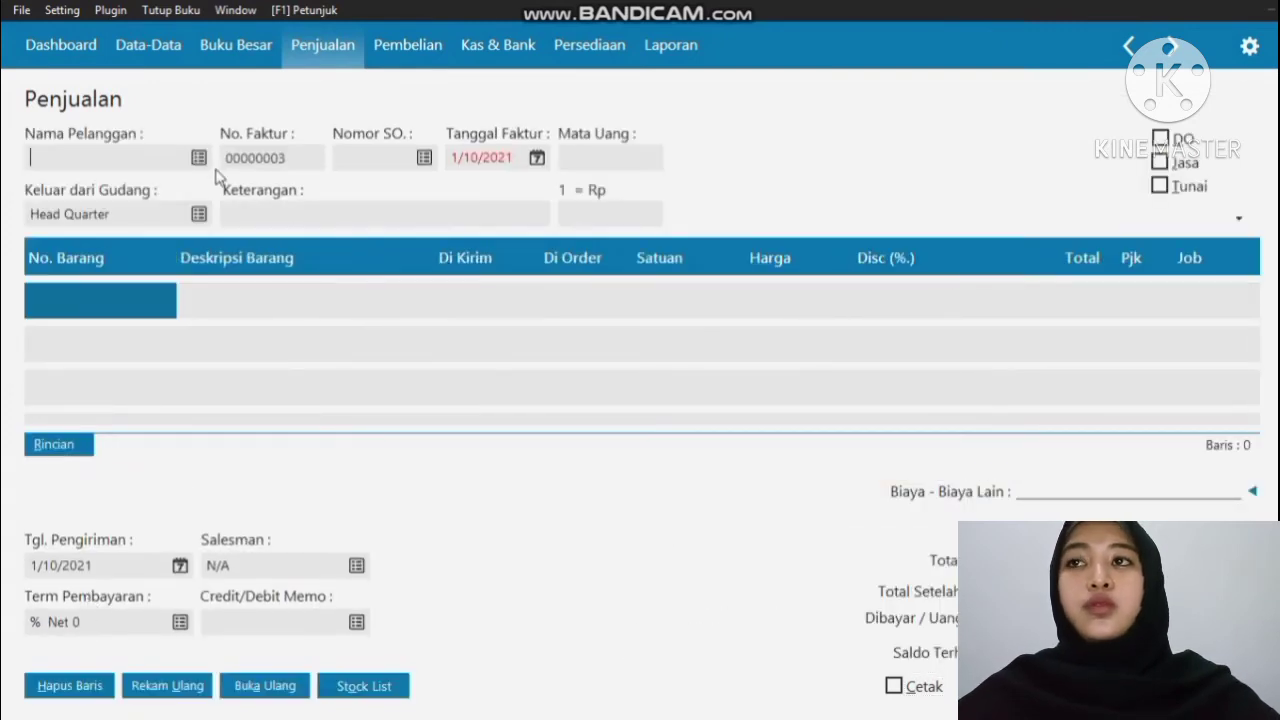
pyautogui.click(200, 158)
pyautogui.doubleClick(346, 231)
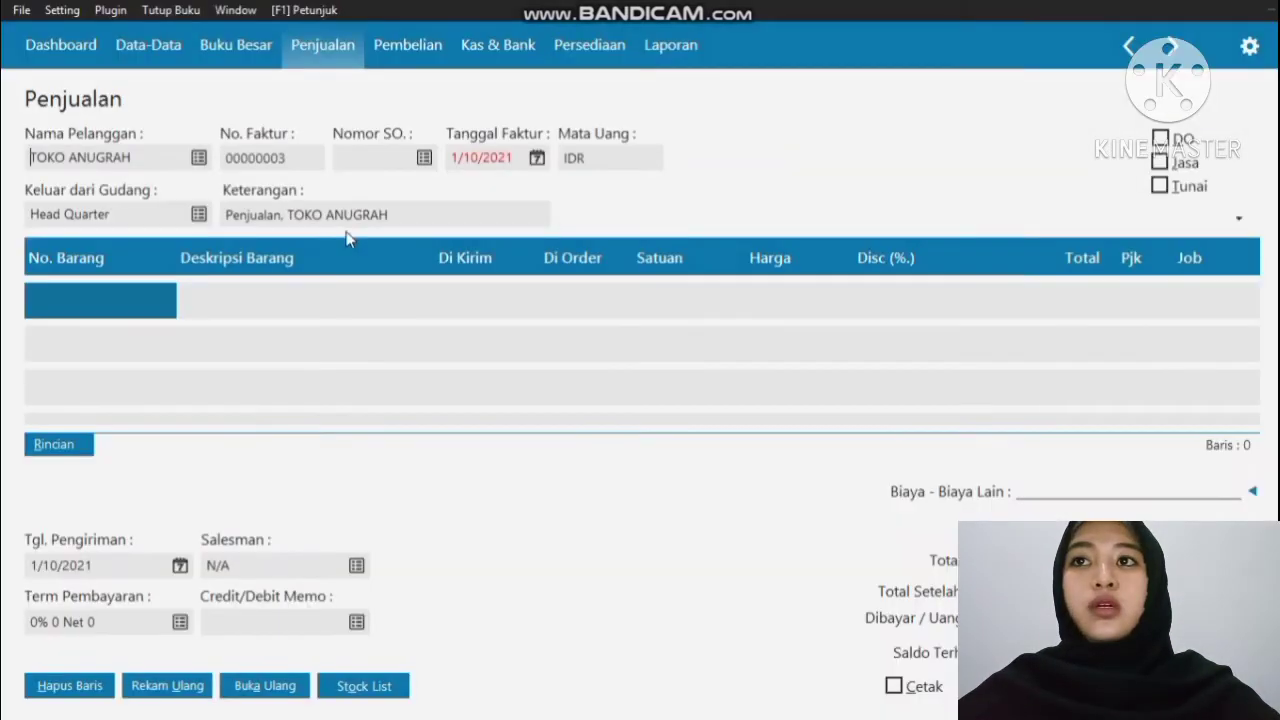
# Step: Set the TOKO ANUGRAH invoice date to 1/21/2020
pyautogui.click(537, 158)
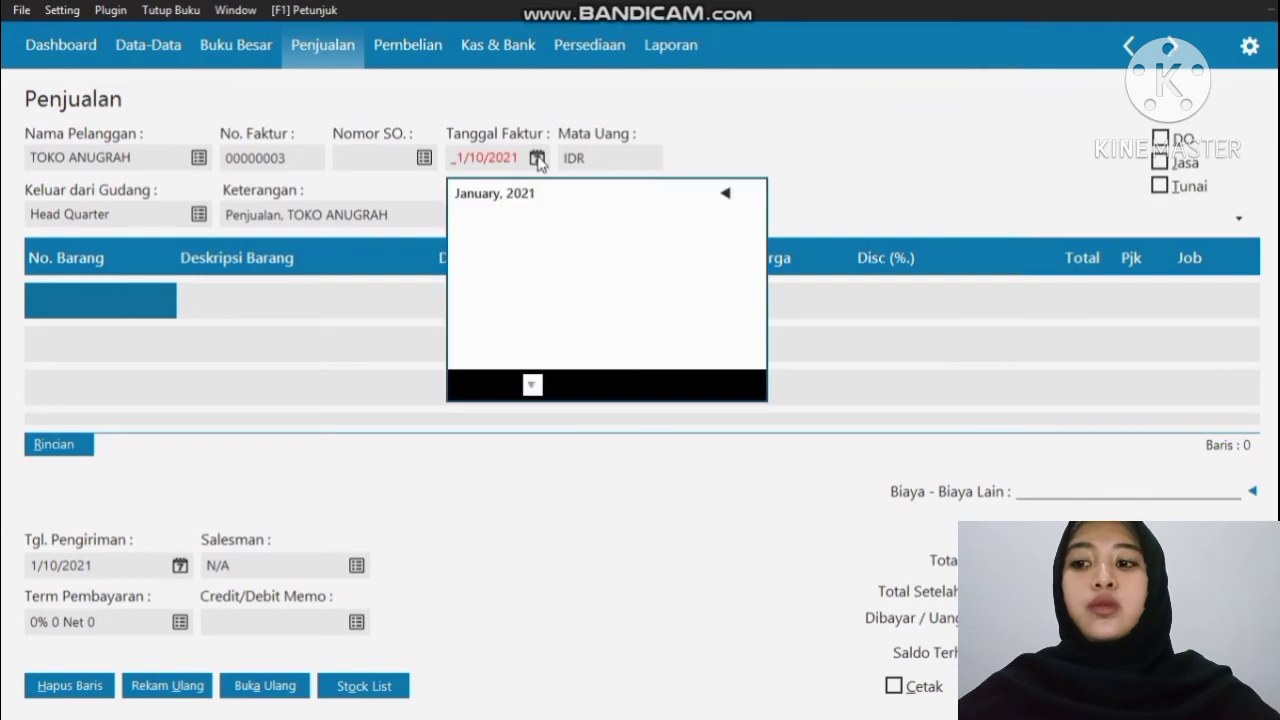
pyautogui.click(533, 387)
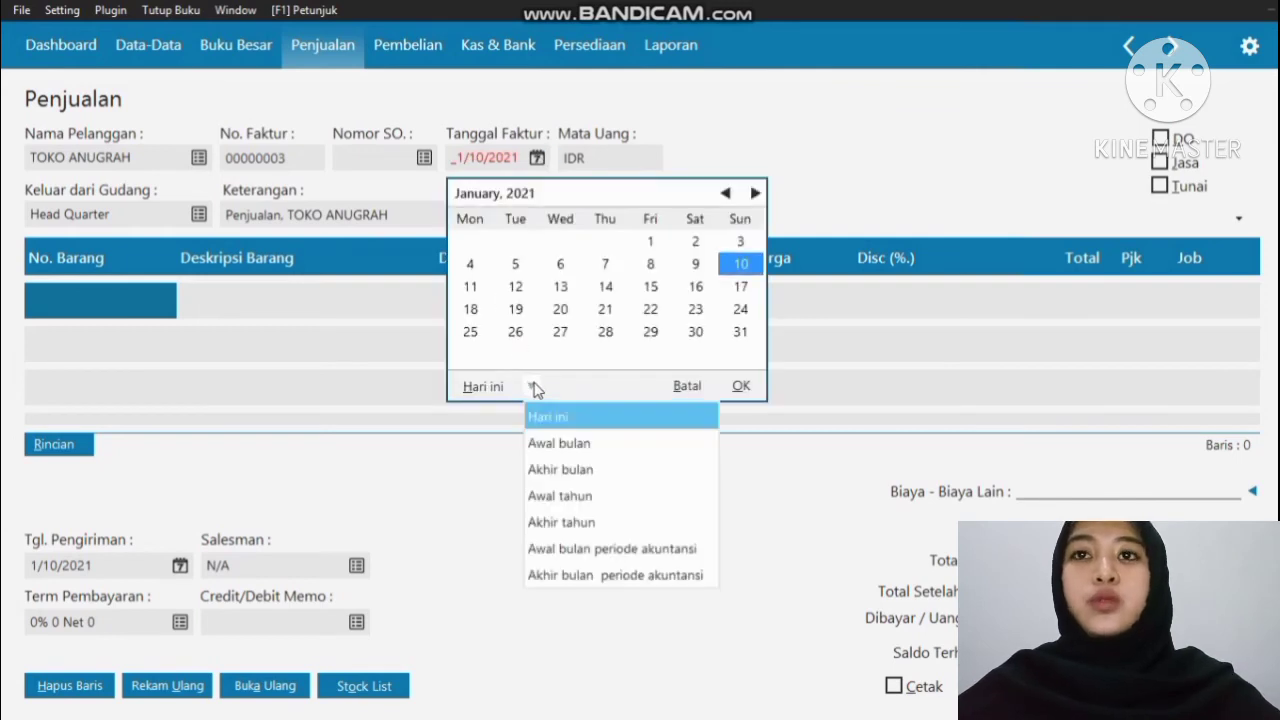
pyautogui.click(549, 546)
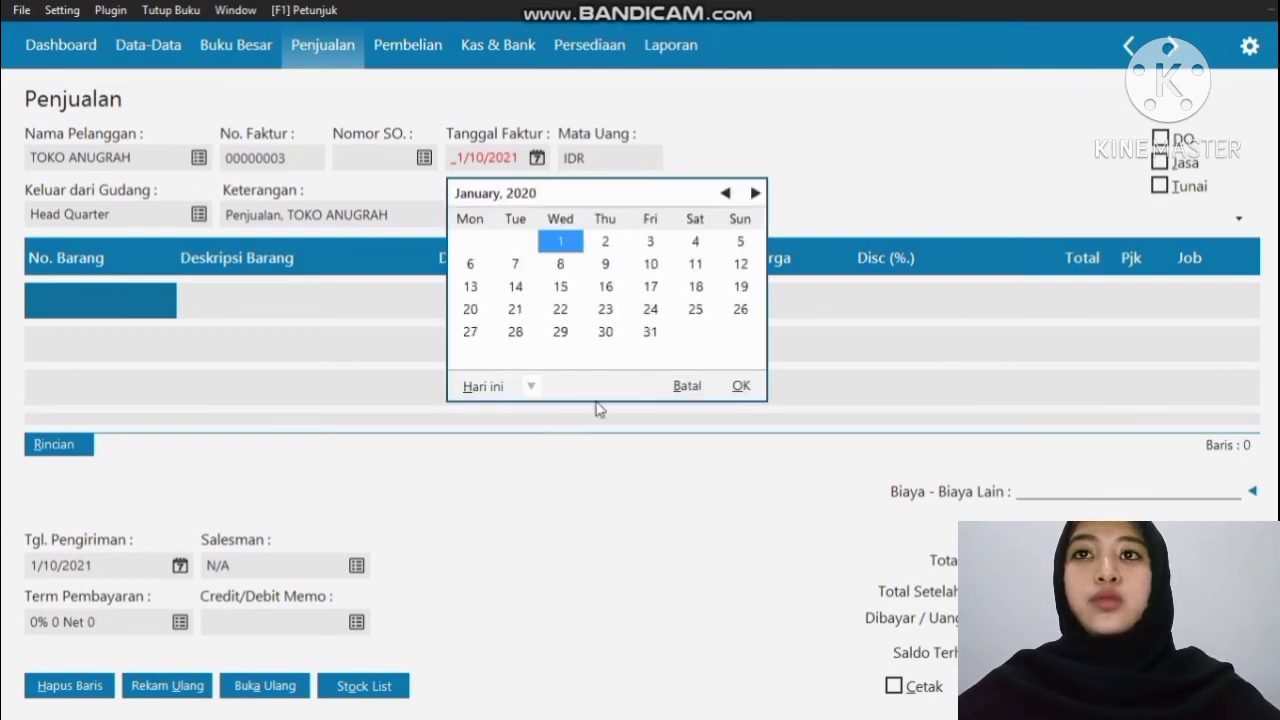
pyautogui.doubleClick(515, 309)
# Step: Add item H-001 Samsung Galaxy J1 to the first line of the invoice
pyautogui.doubleClick(105, 299)
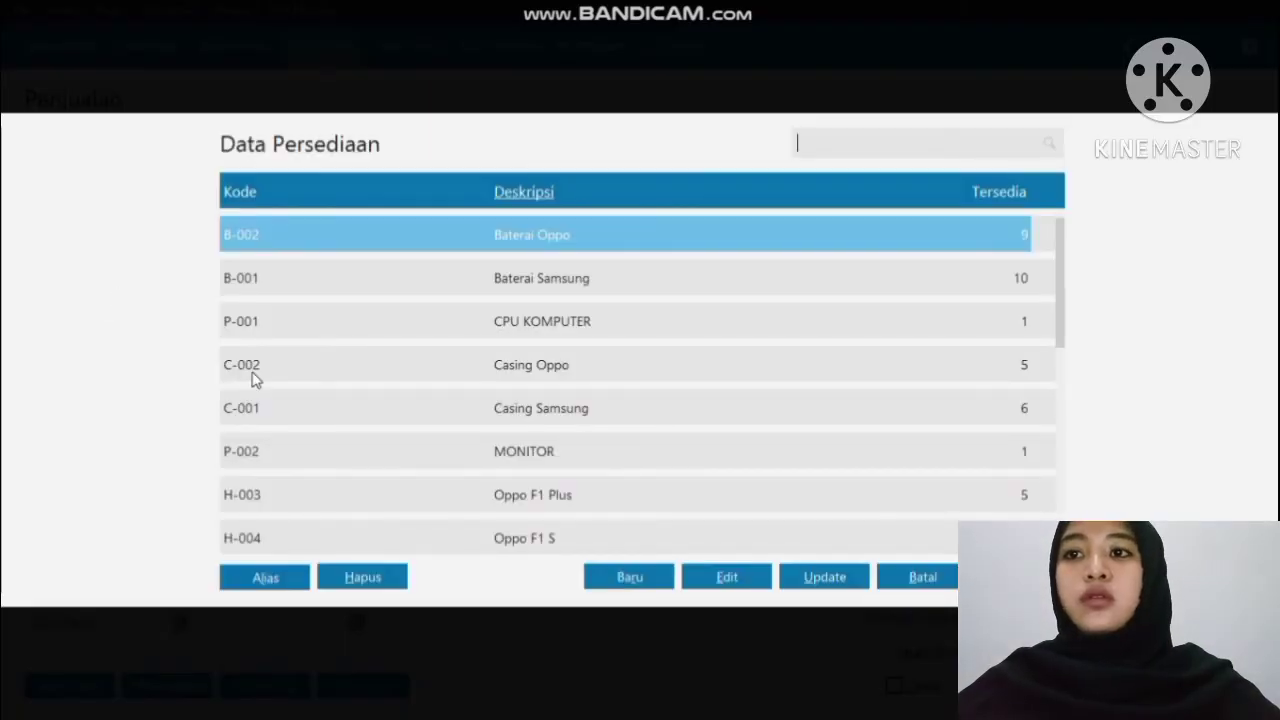
pyautogui.scroll(-10, 256, 494)
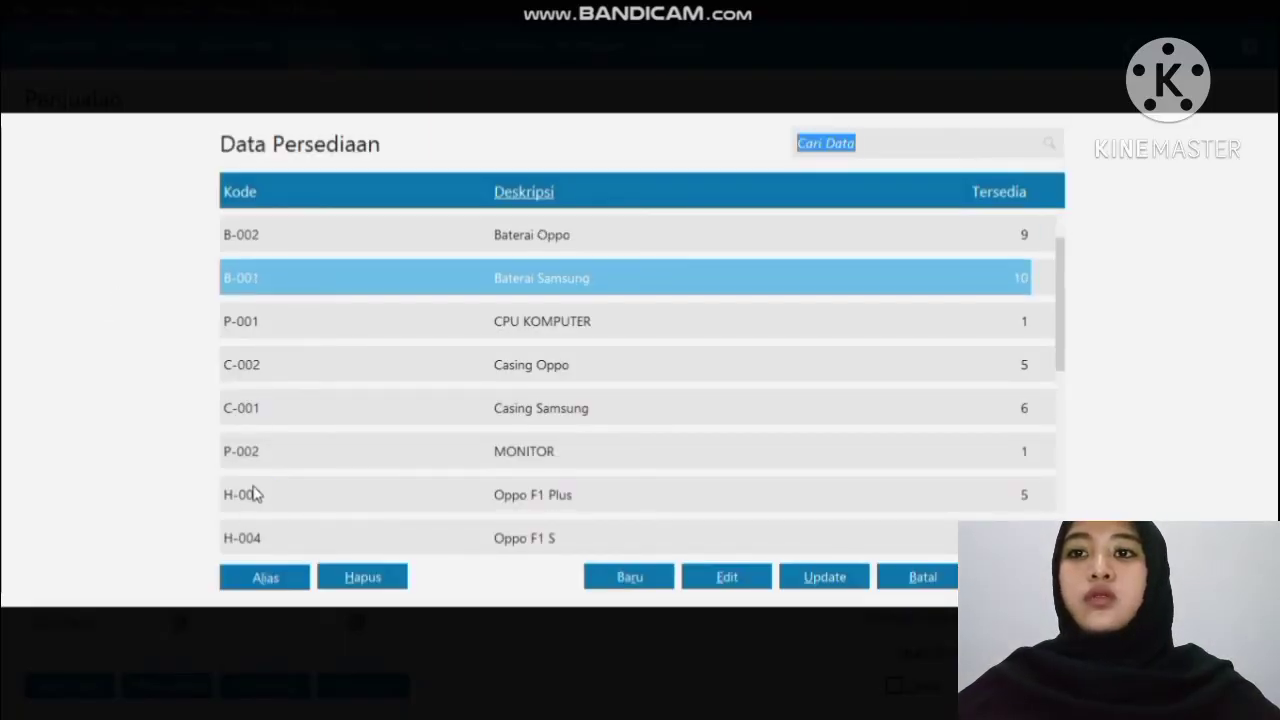
pyautogui.scroll(1, 256, 494)
pyautogui.scroll(1, 256, 494)
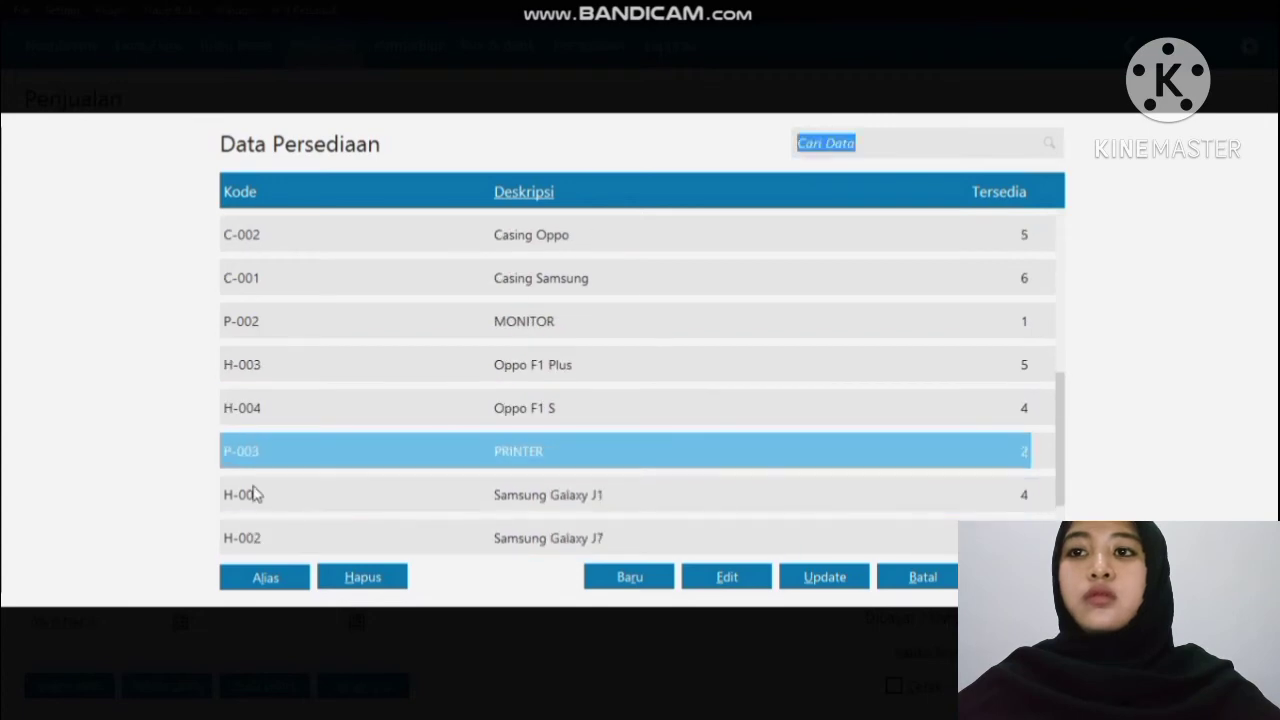
pyautogui.doubleClick(340, 497)
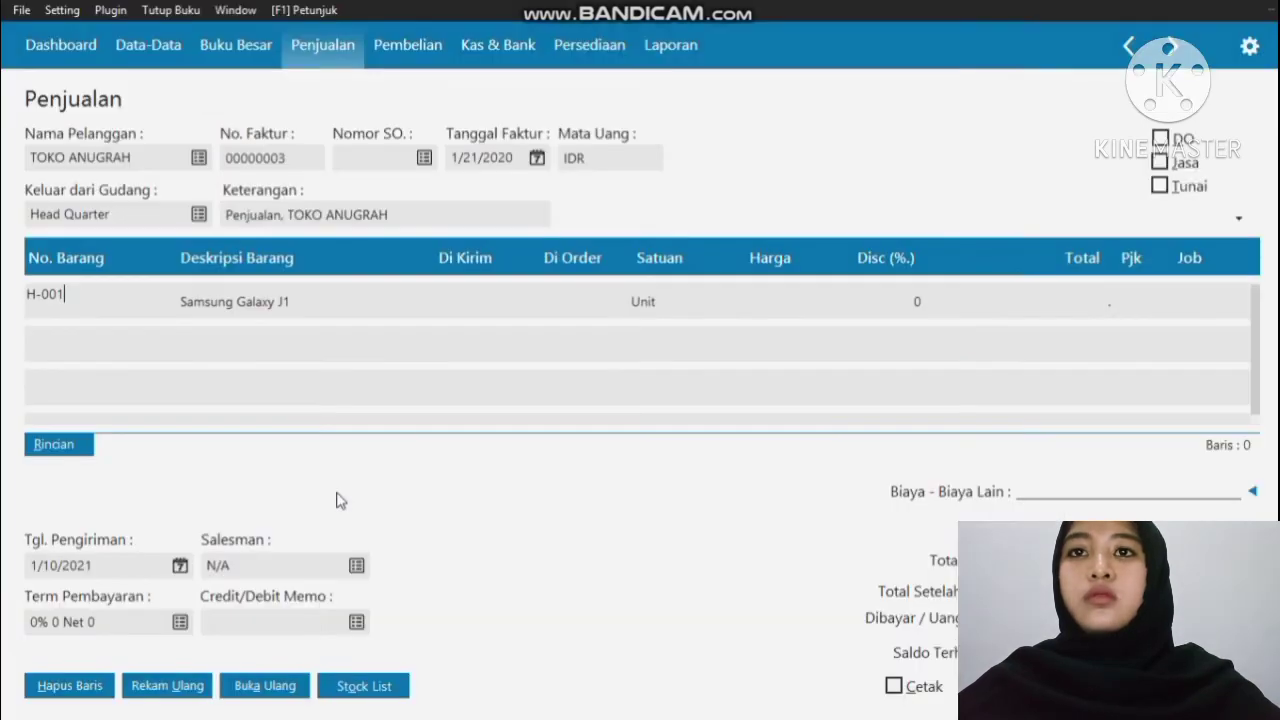
# Step: Set the Samsung Galaxy J1 line to 2 units shipped at a price of 2,000,000
pyautogui.click(460, 300)
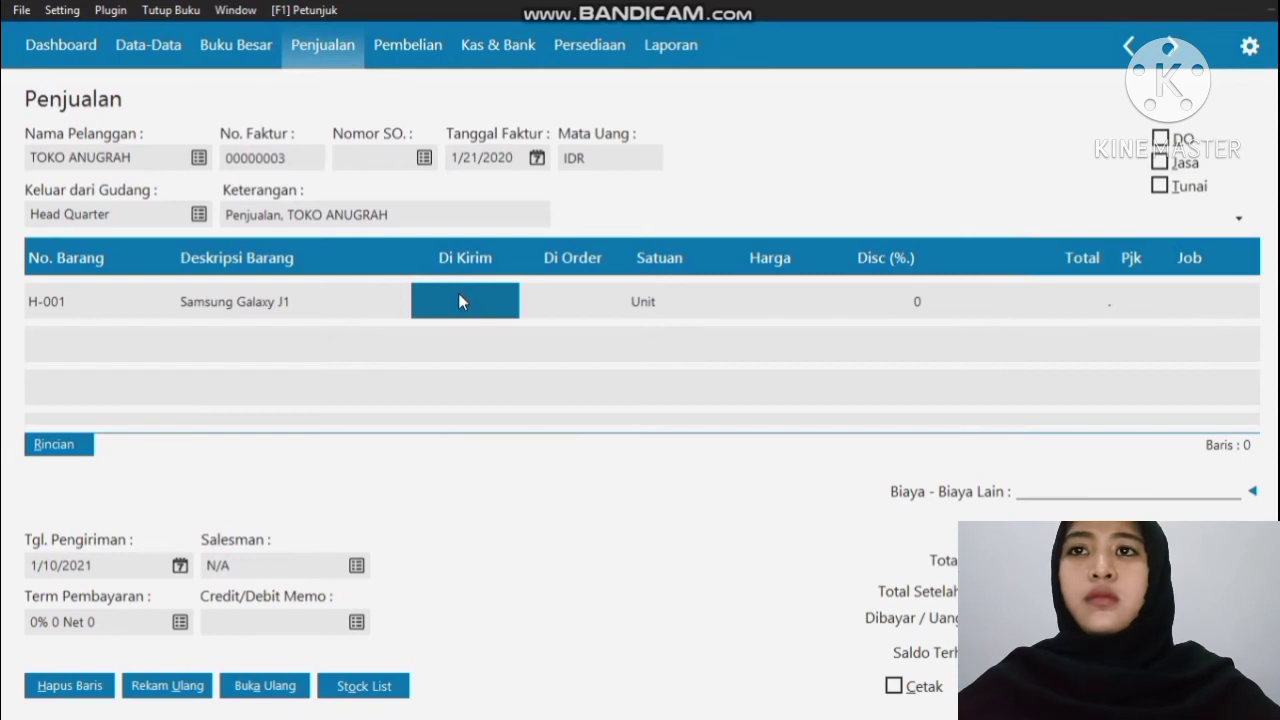
pyautogui.write('2')
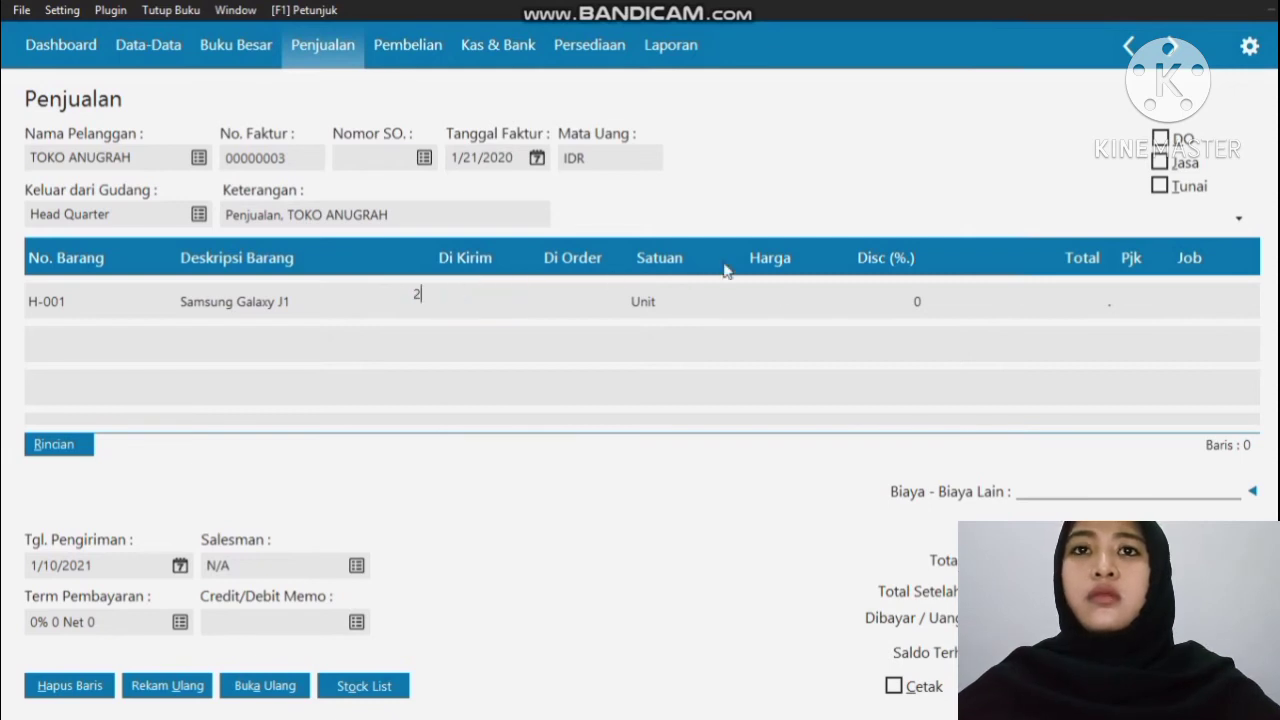
pyautogui.click(781, 297)
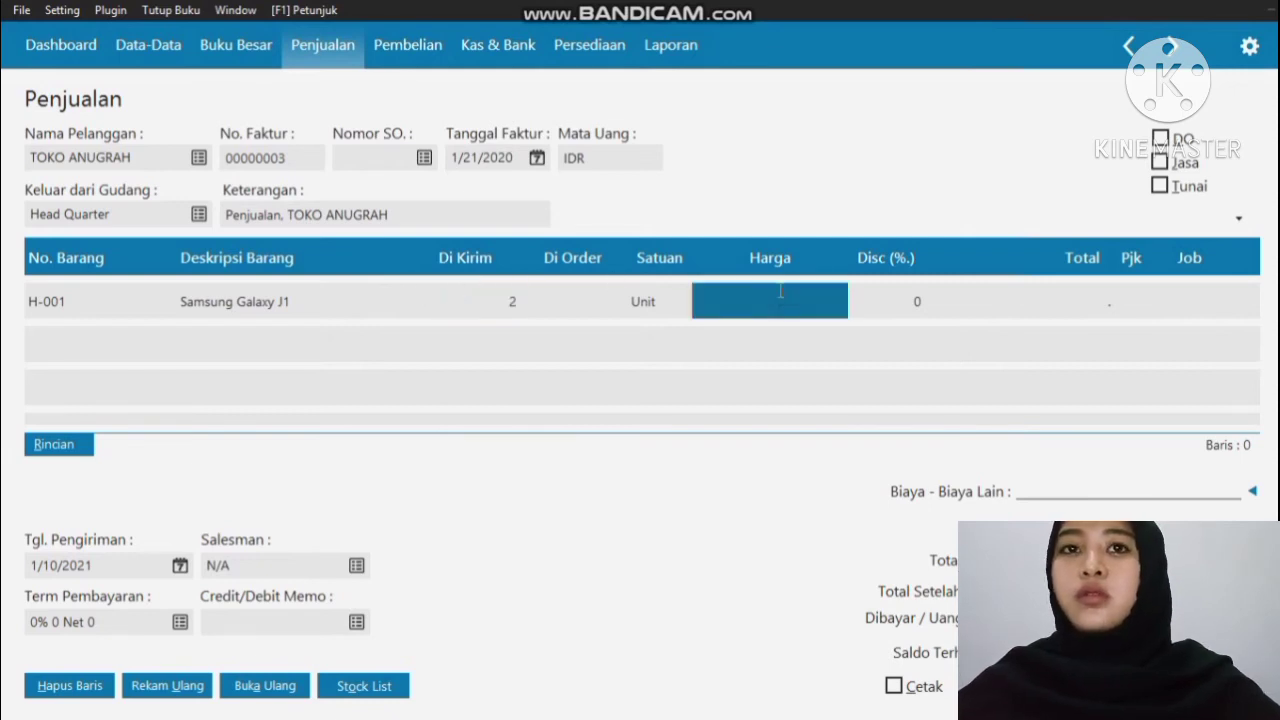
pyautogui.write('2000000')
pyautogui.press('Return')
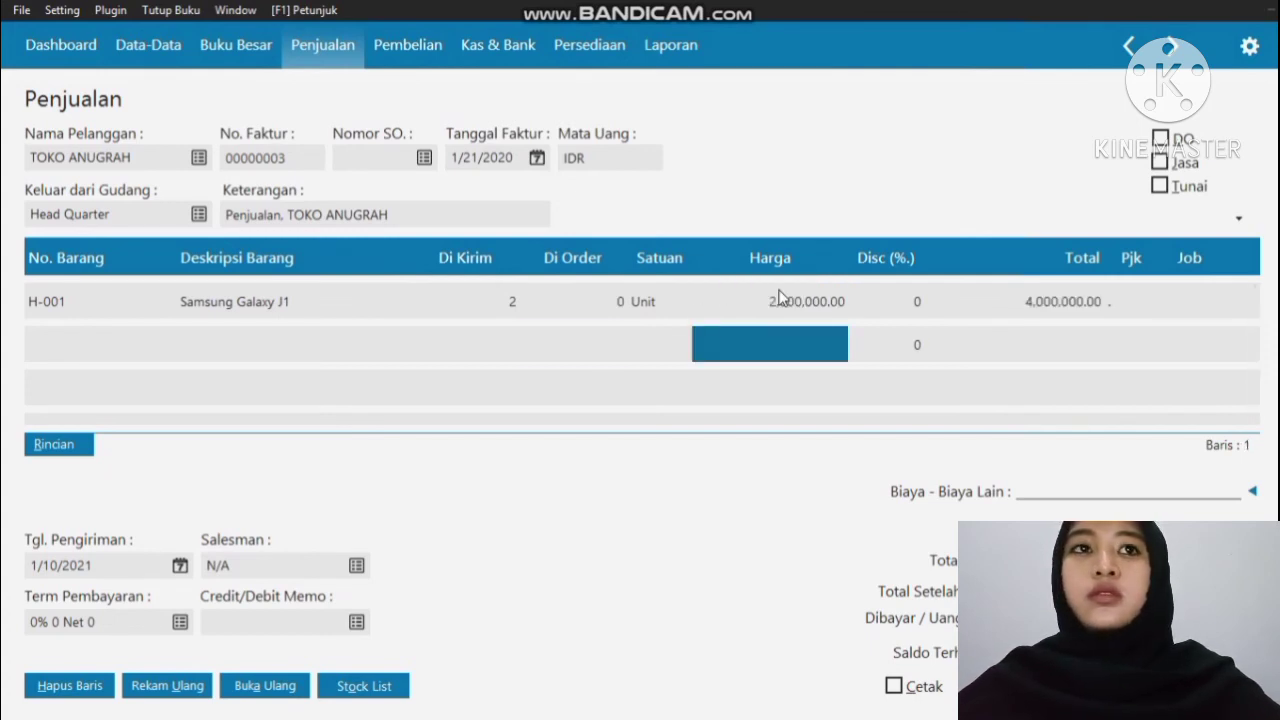
# Step: Leave the price column and mark the TOKO ANUGRAH invoice as a cash sale (Tunai)
pyautogui.press('Left')
pyautogui.press('Left')
pyautogui.press('Left')
pyautogui.press('Left')
pyautogui.press('Left')
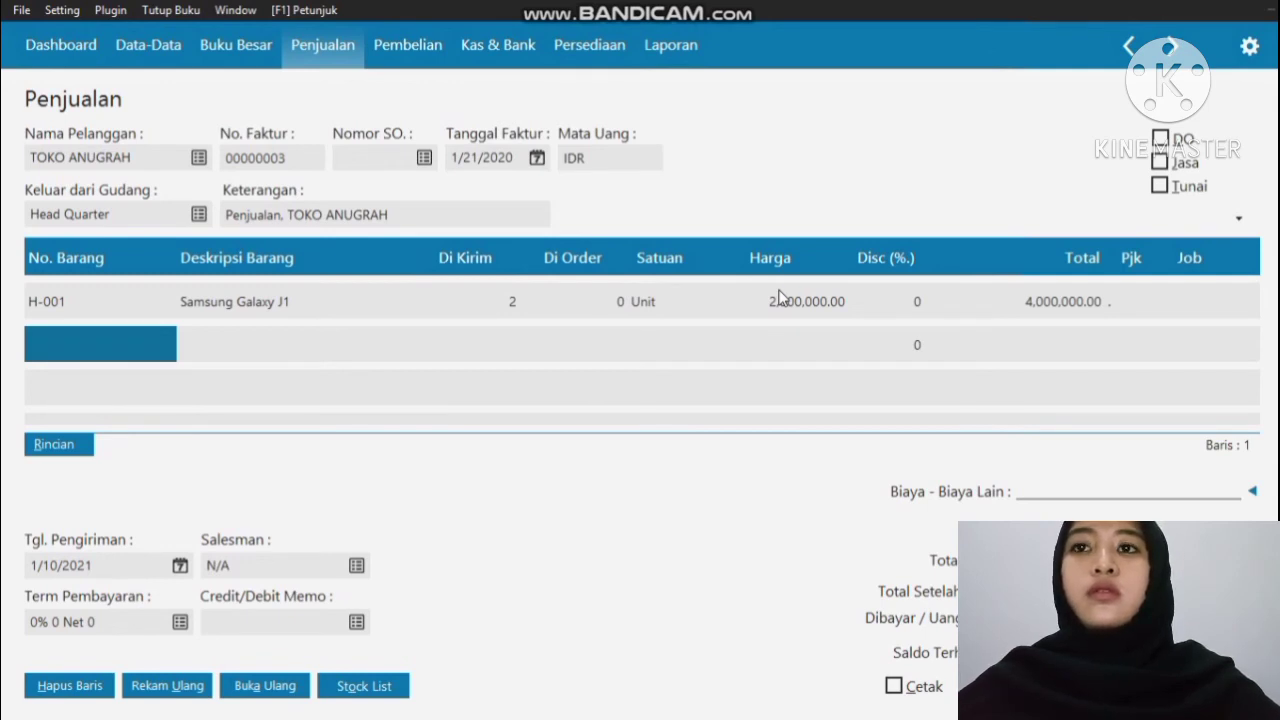
pyautogui.click(1196, 188)
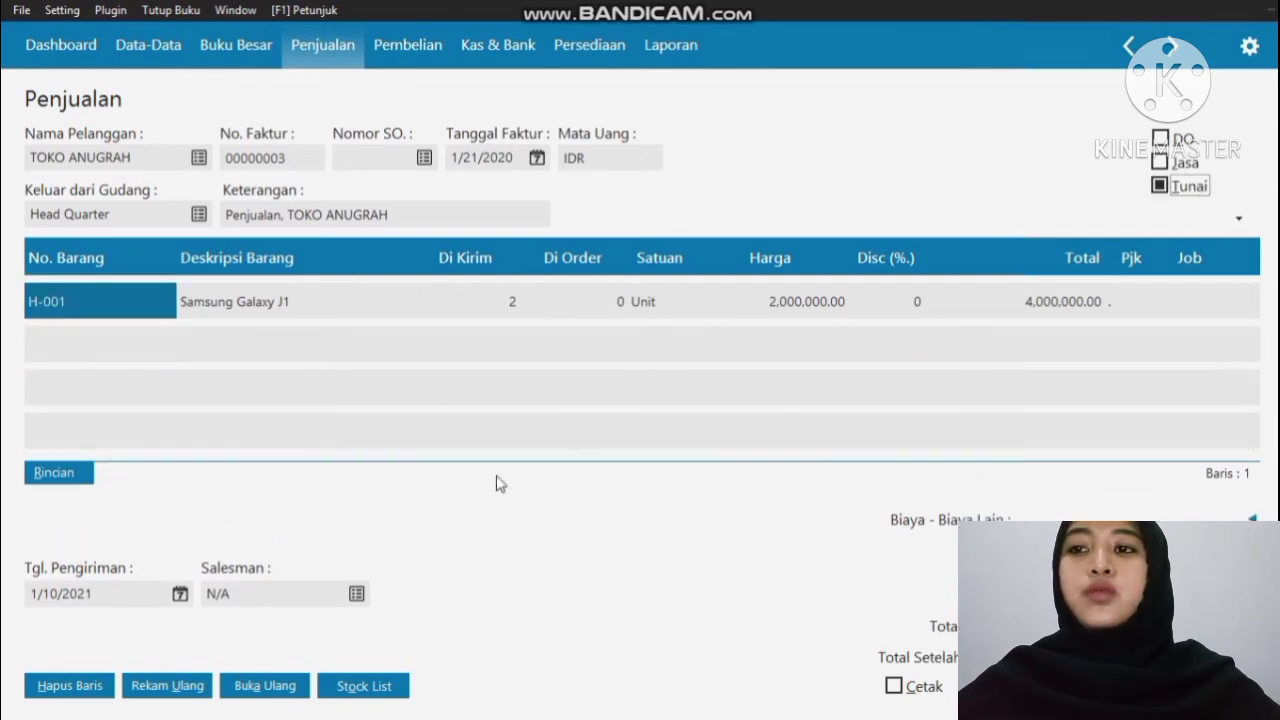
# Step: Create a new employee record with the salesman's name from the invoice's salesman lookup and save it
pyautogui.click(247, 592)
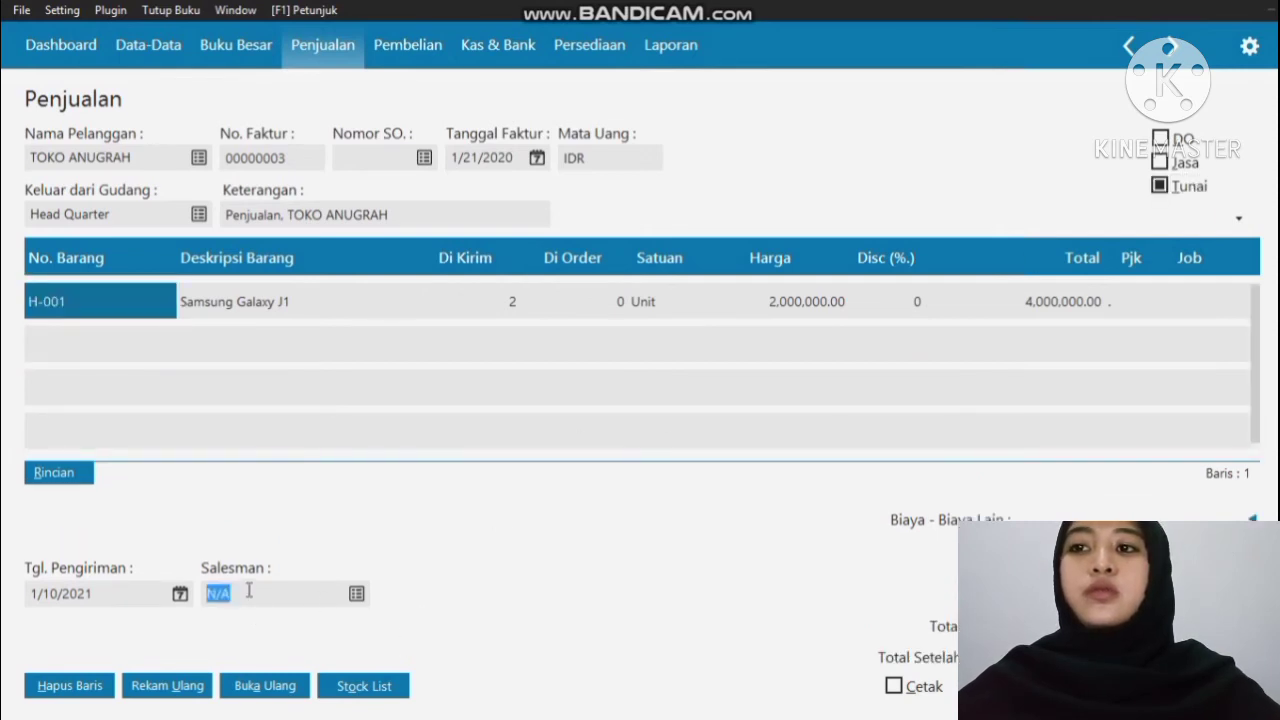
pyautogui.click(357, 594)
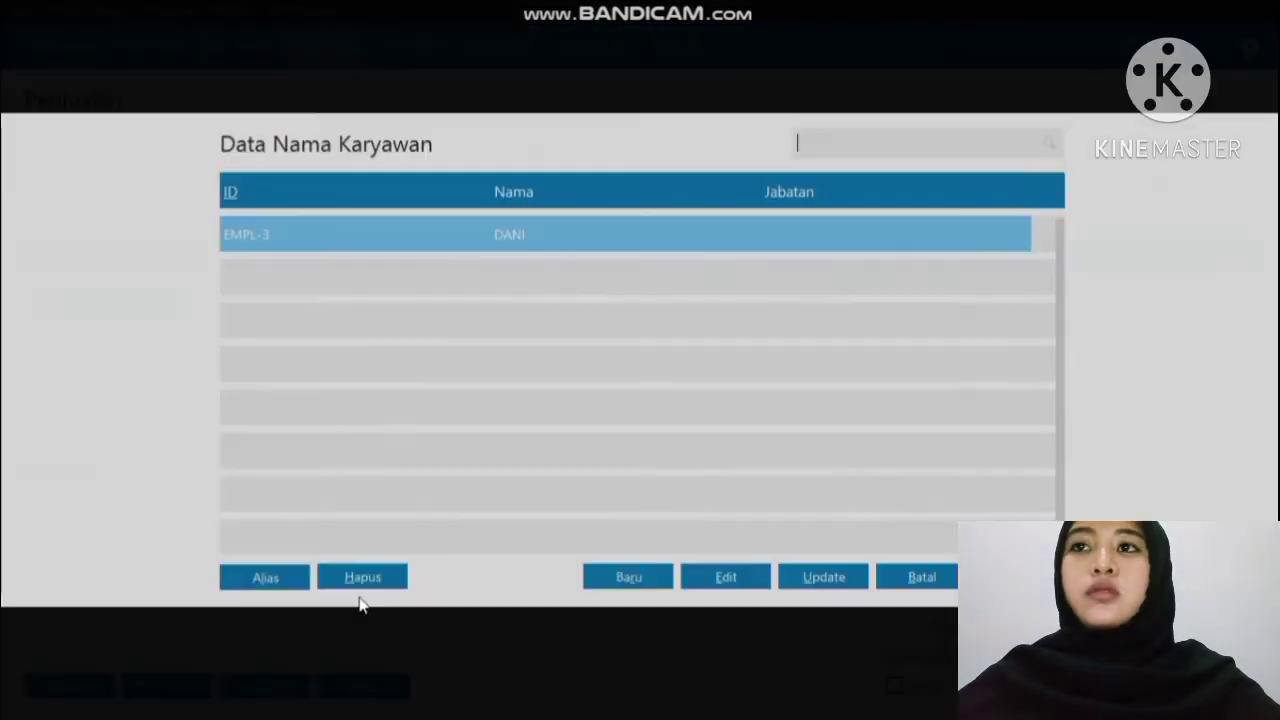
pyautogui.click(629, 578)
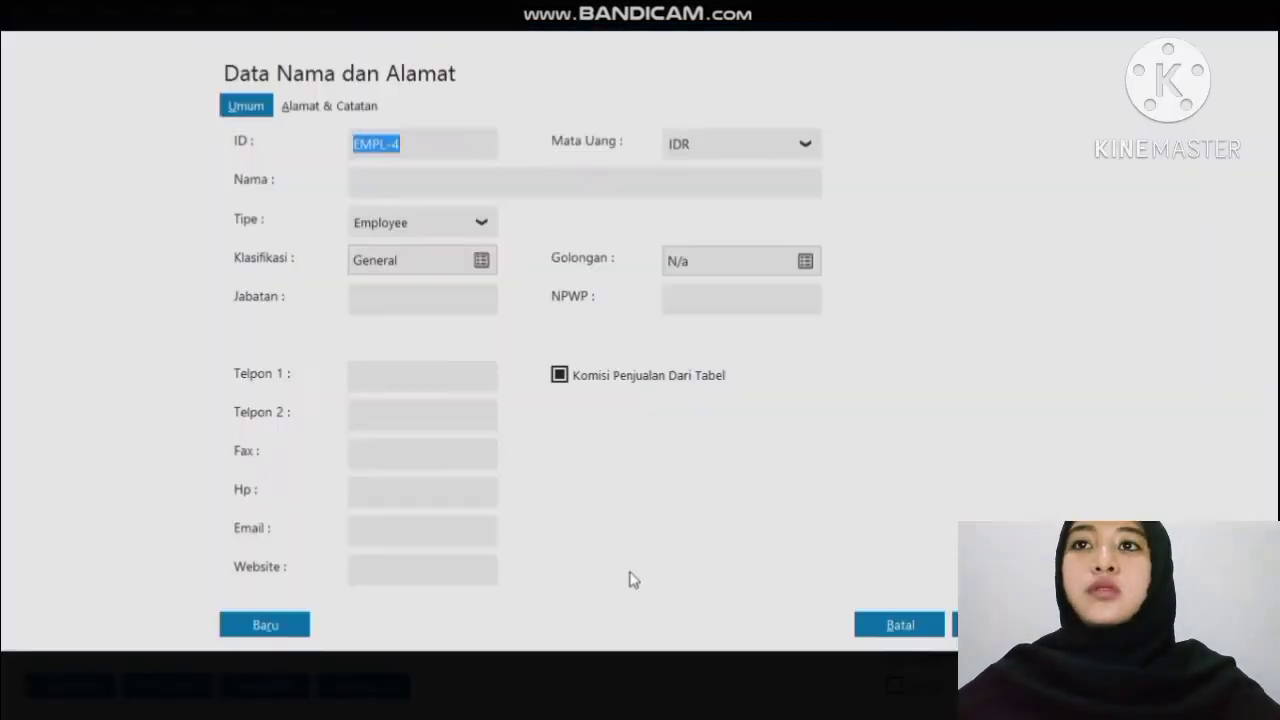
pyautogui.click(591, 180)
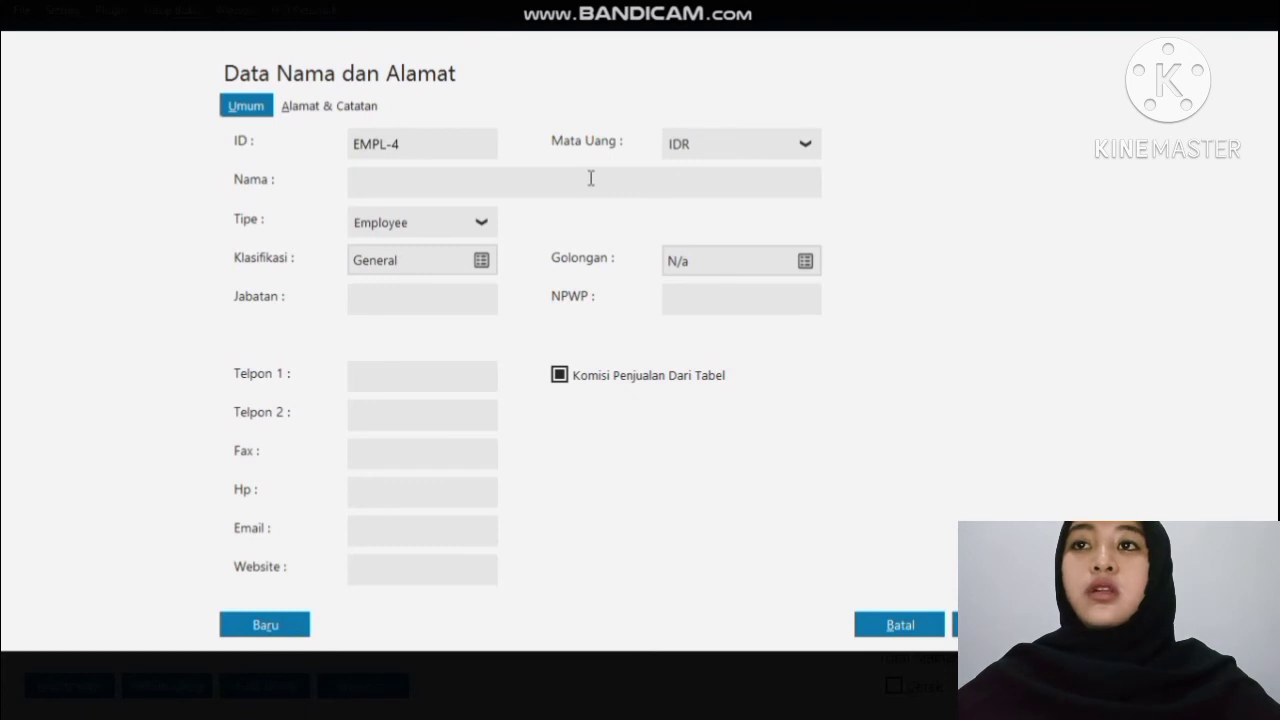
pyautogui.write('CHANDRA')
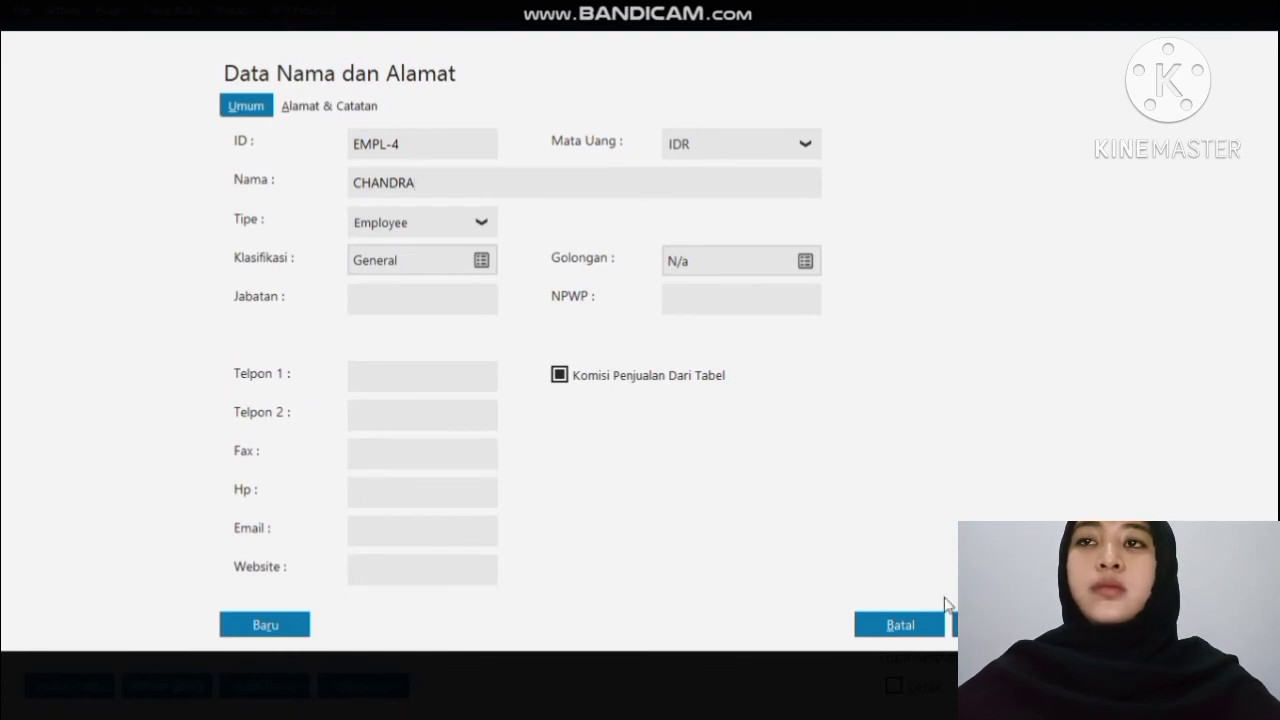
pyautogui.click(998, 625)
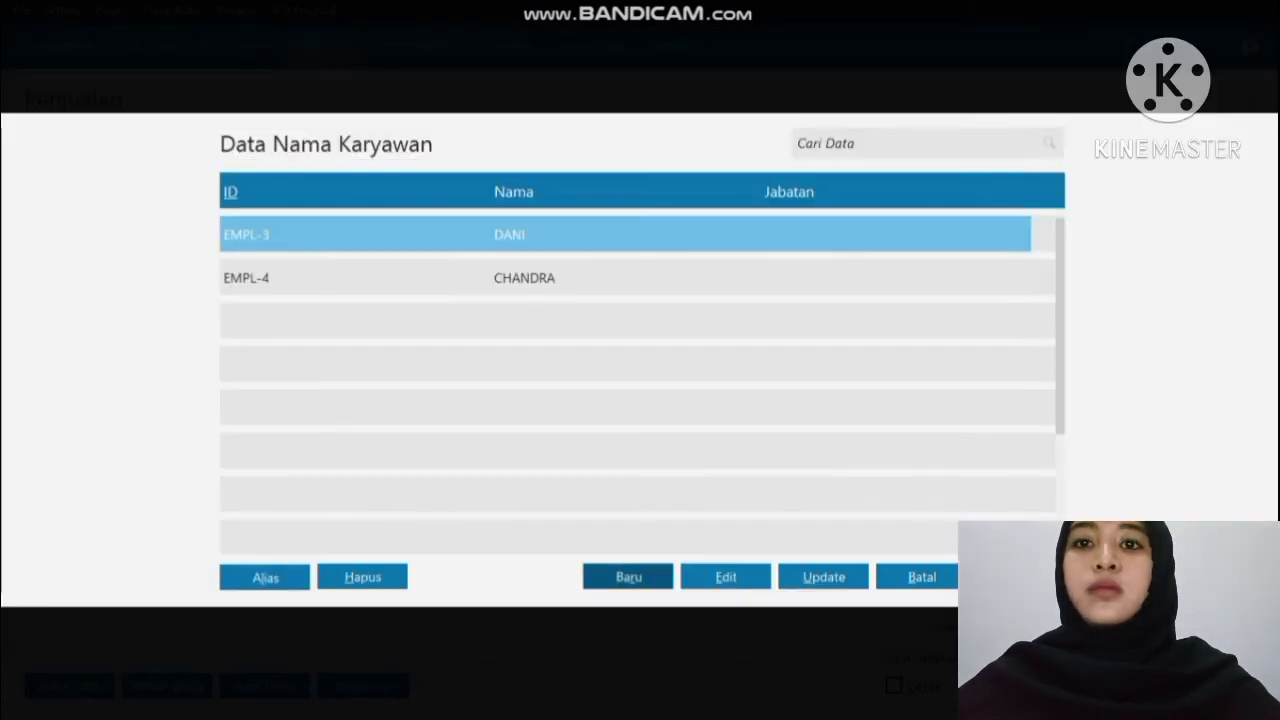
# Step: Assign the newly created employee as the salesman on the TOKO ANUGRAH invoice
pyautogui.click(957, 288)
pyautogui.click(1018, 577)
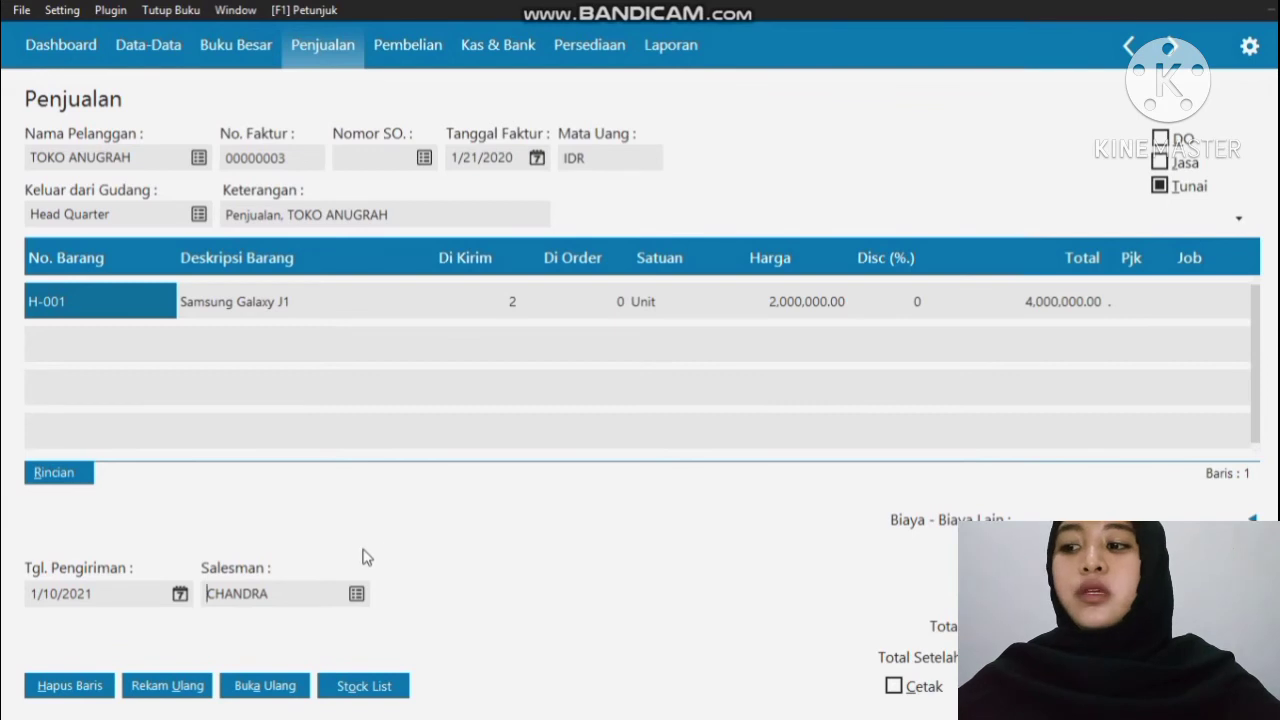
# Step: Set the invoice's delivery date to 1/21/2020, then record the invoice and close the sales form
pyautogui.click(180, 594)
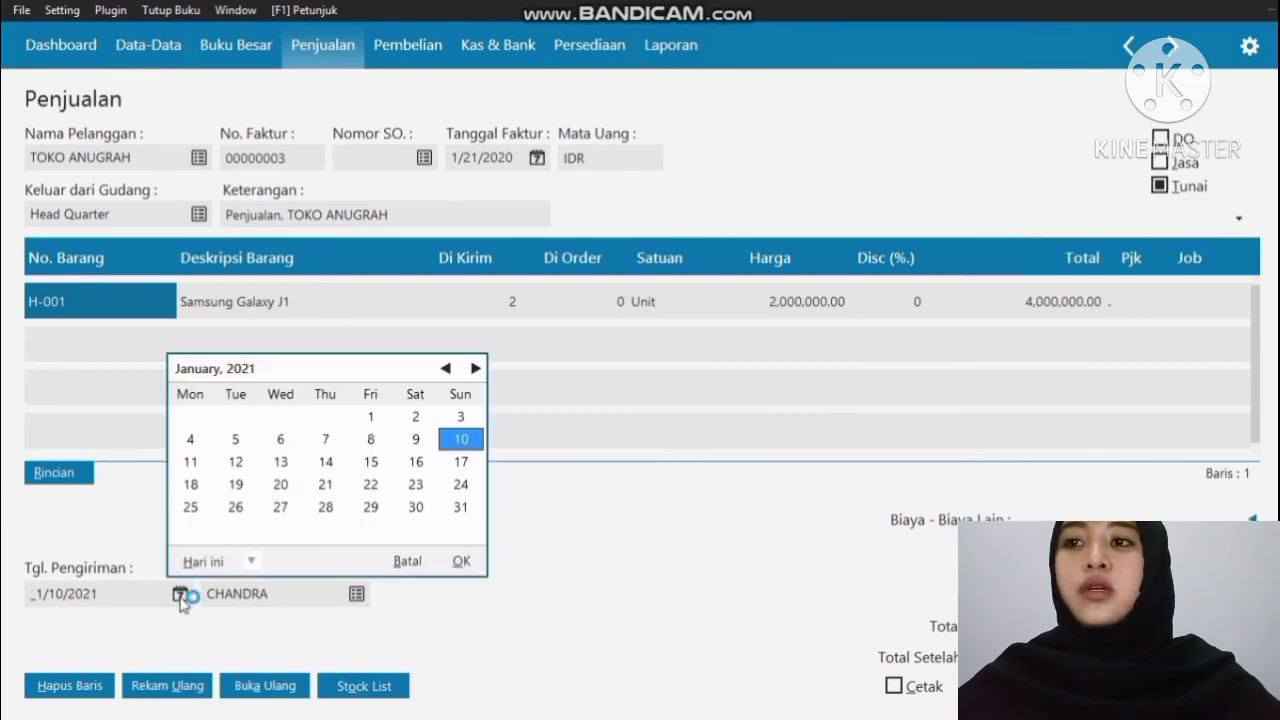
pyautogui.click(252, 562)
pyautogui.click(312, 509)
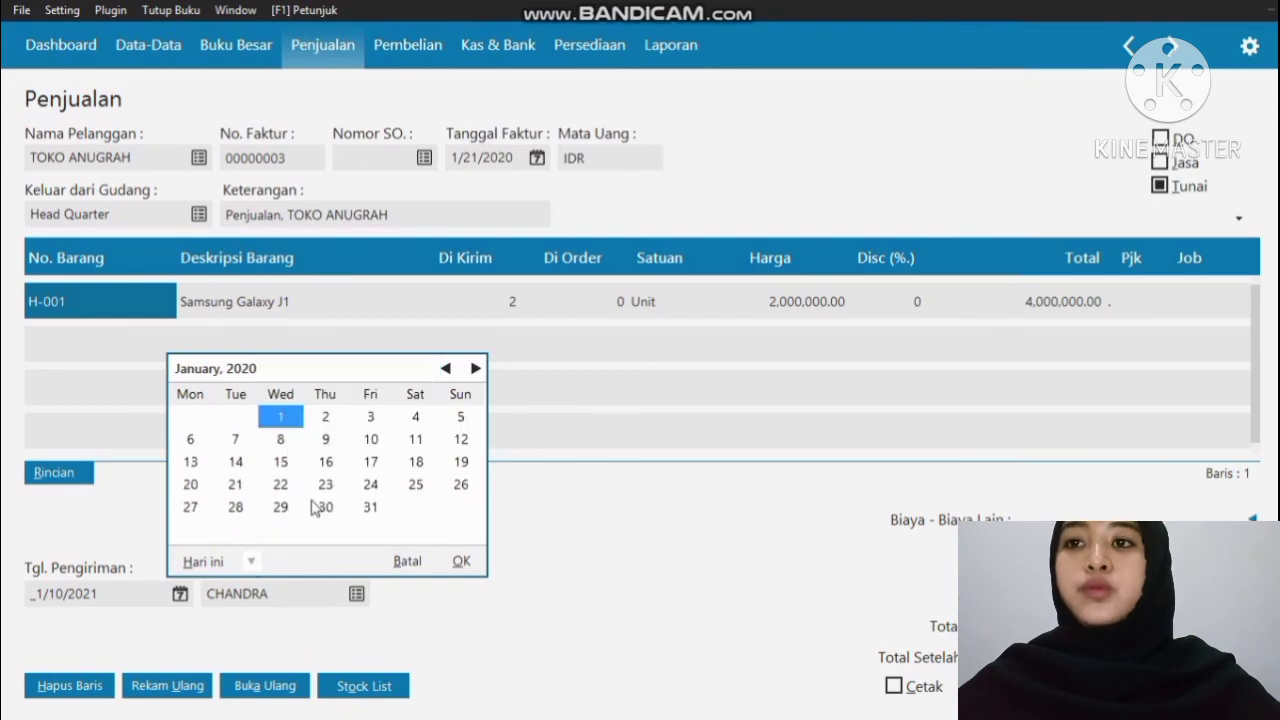
pyautogui.click(250, 486)
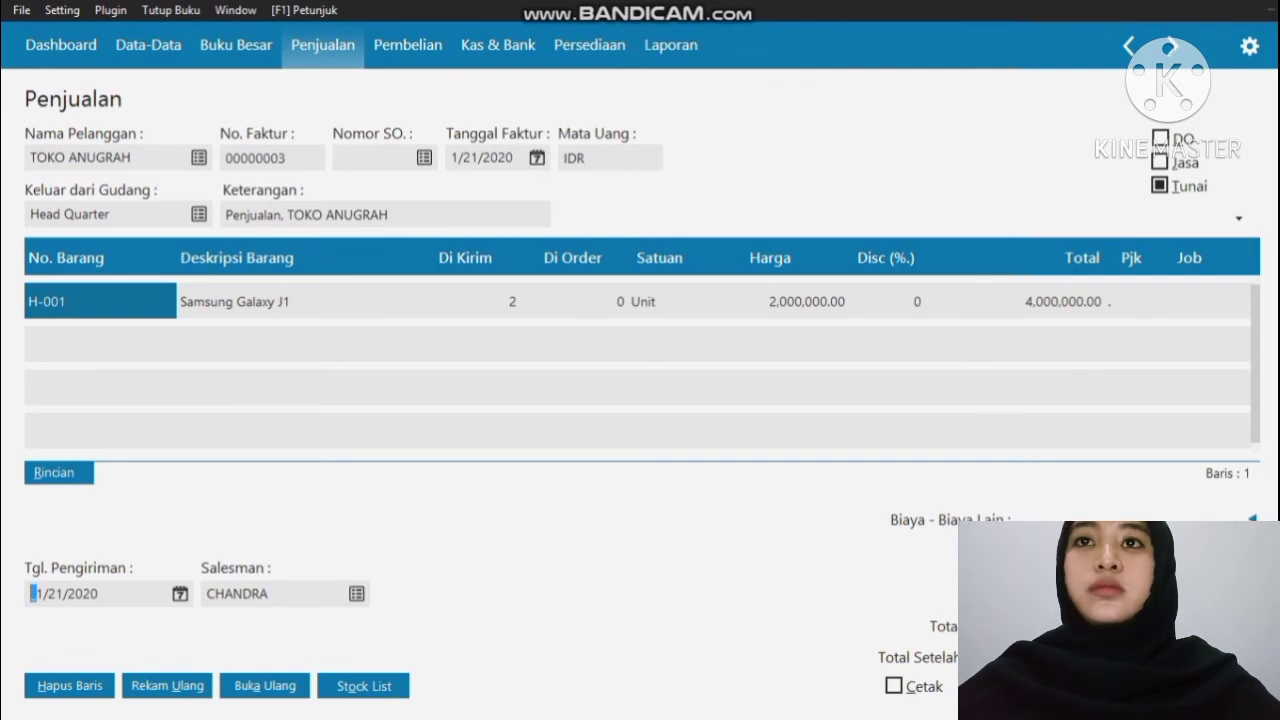
pyautogui.click(1112, 686)
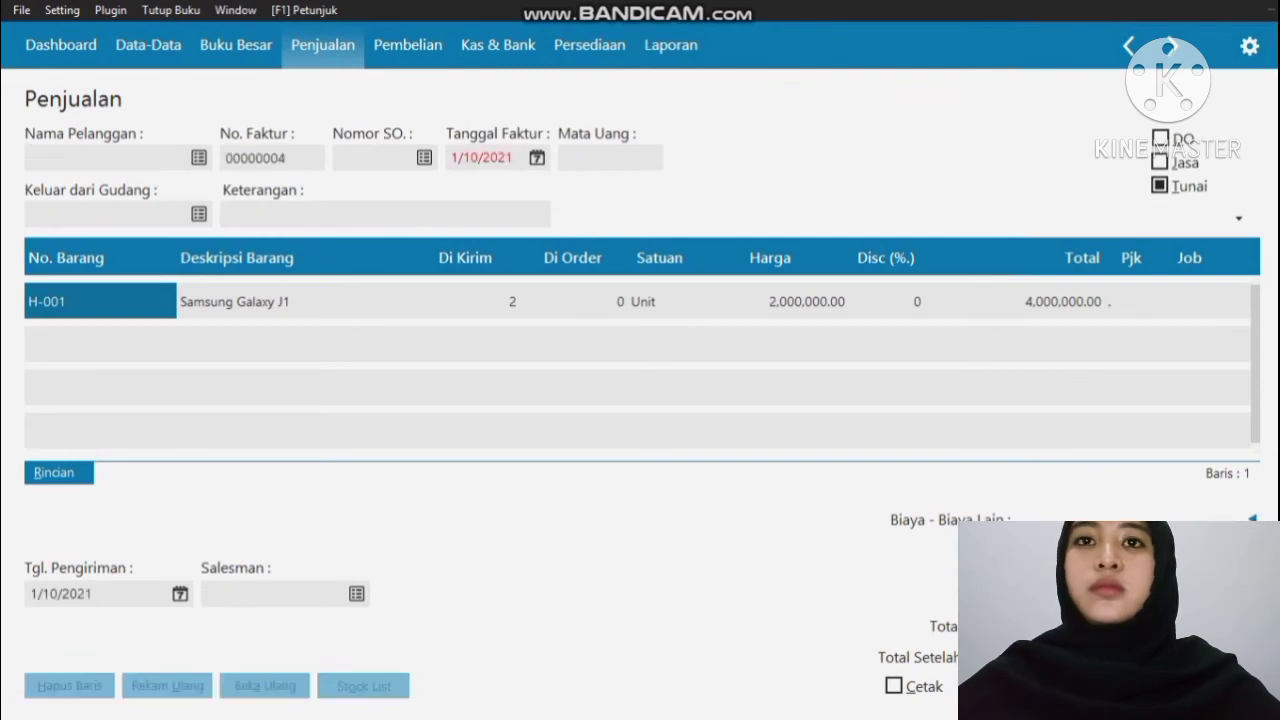
pyautogui.press('Escape')
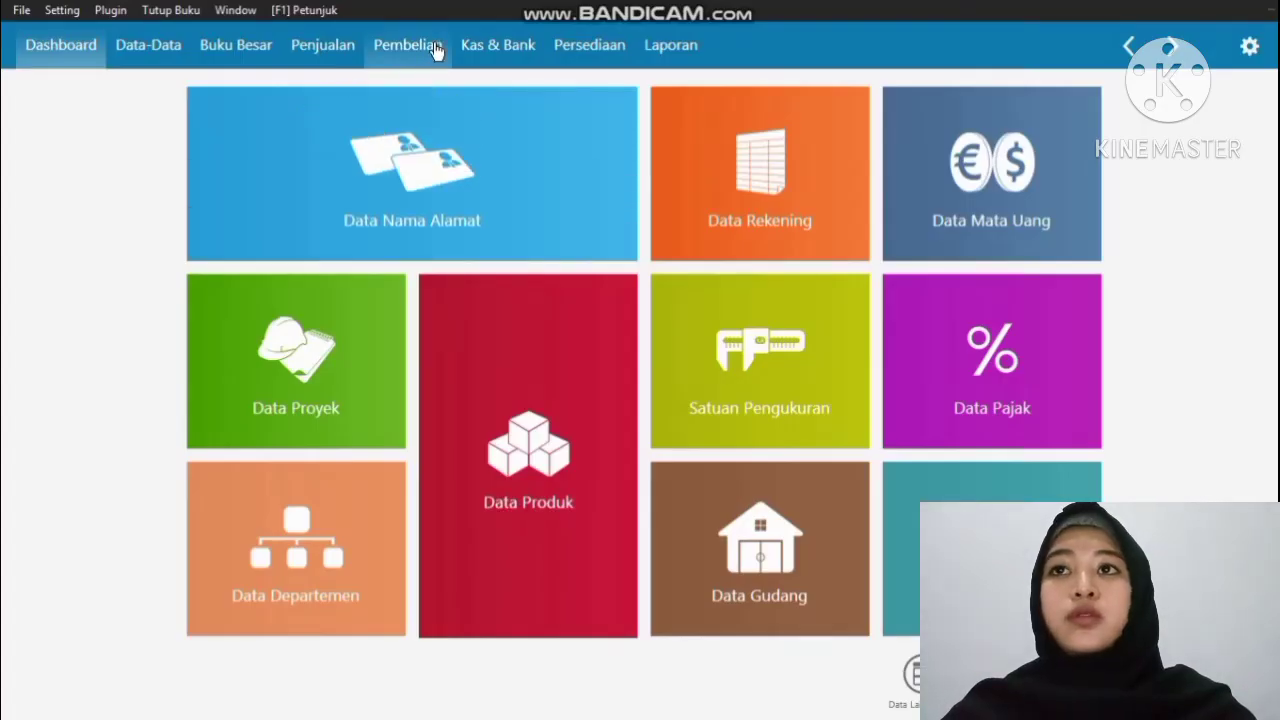
# Step: Create a new payables payment (Pembayaran Hutang Usaha) with TOKO SEMANGAT as the recipient
pyautogui.click(436, 48)
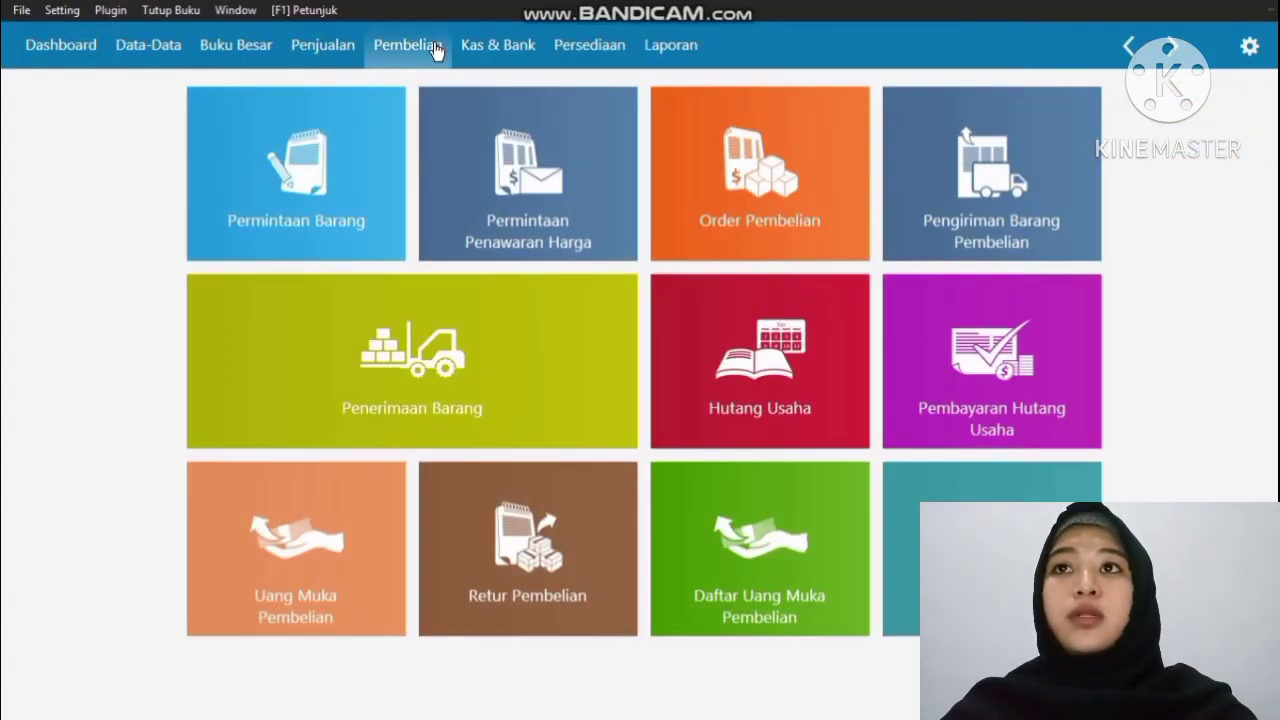
pyautogui.moveTo(975, 395)
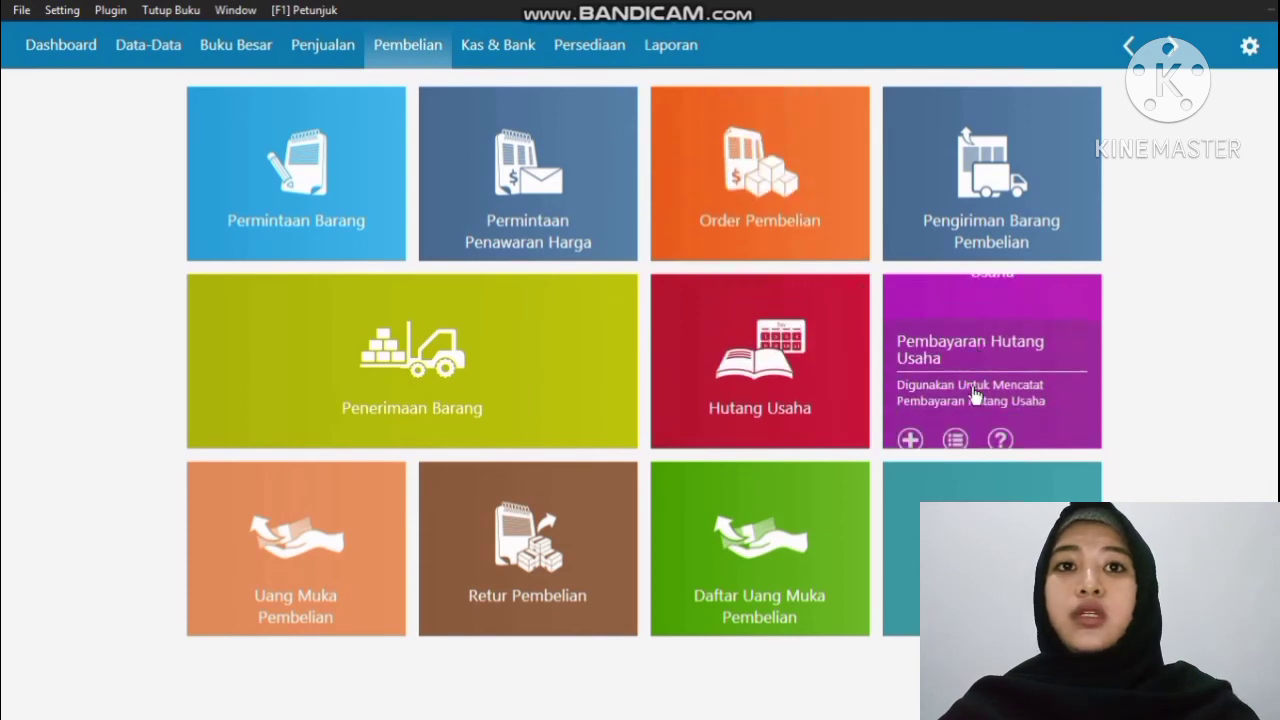
pyautogui.click(962, 327)
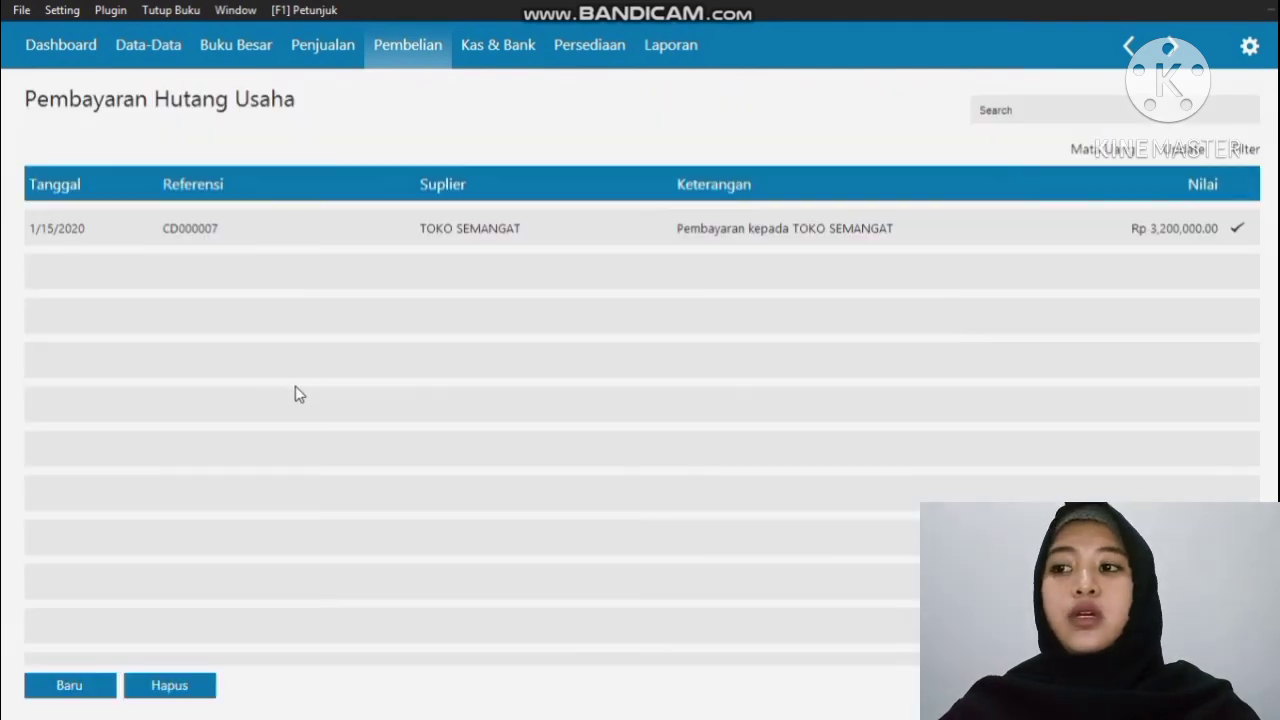
pyautogui.click(60, 685)
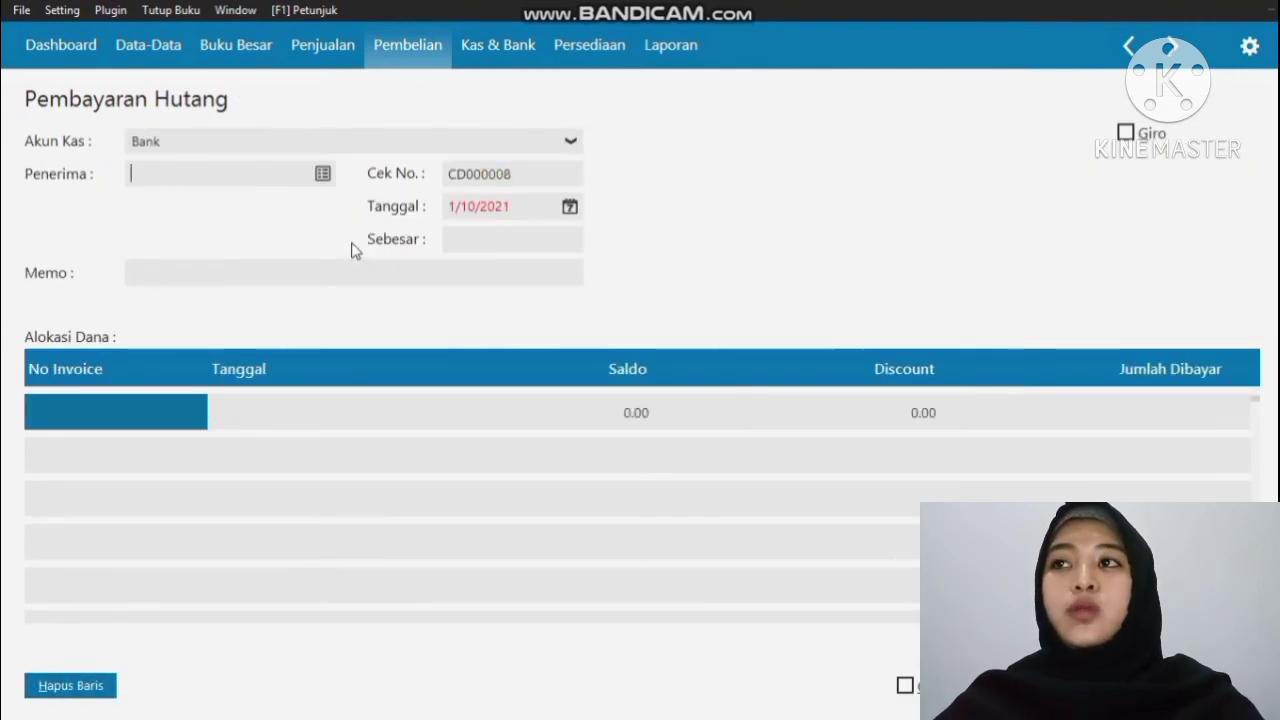
pyautogui.click(323, 175)
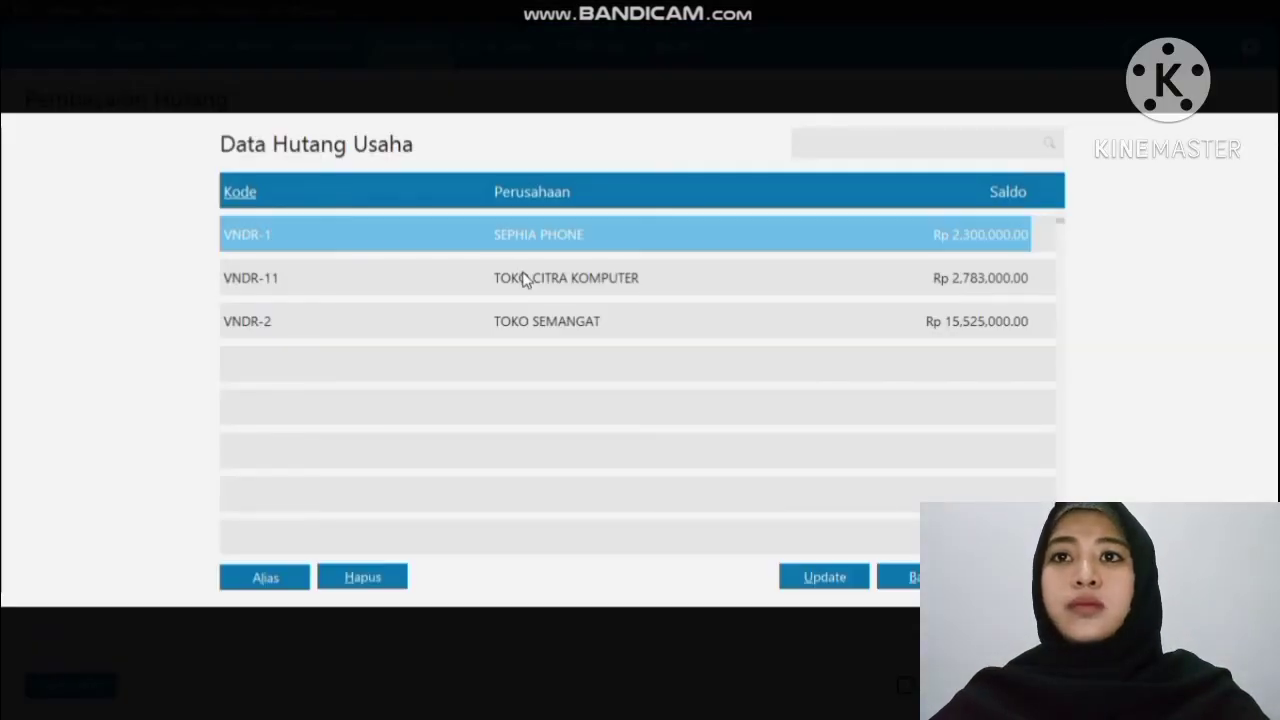
pyautogui.doubleClick(589, 324)
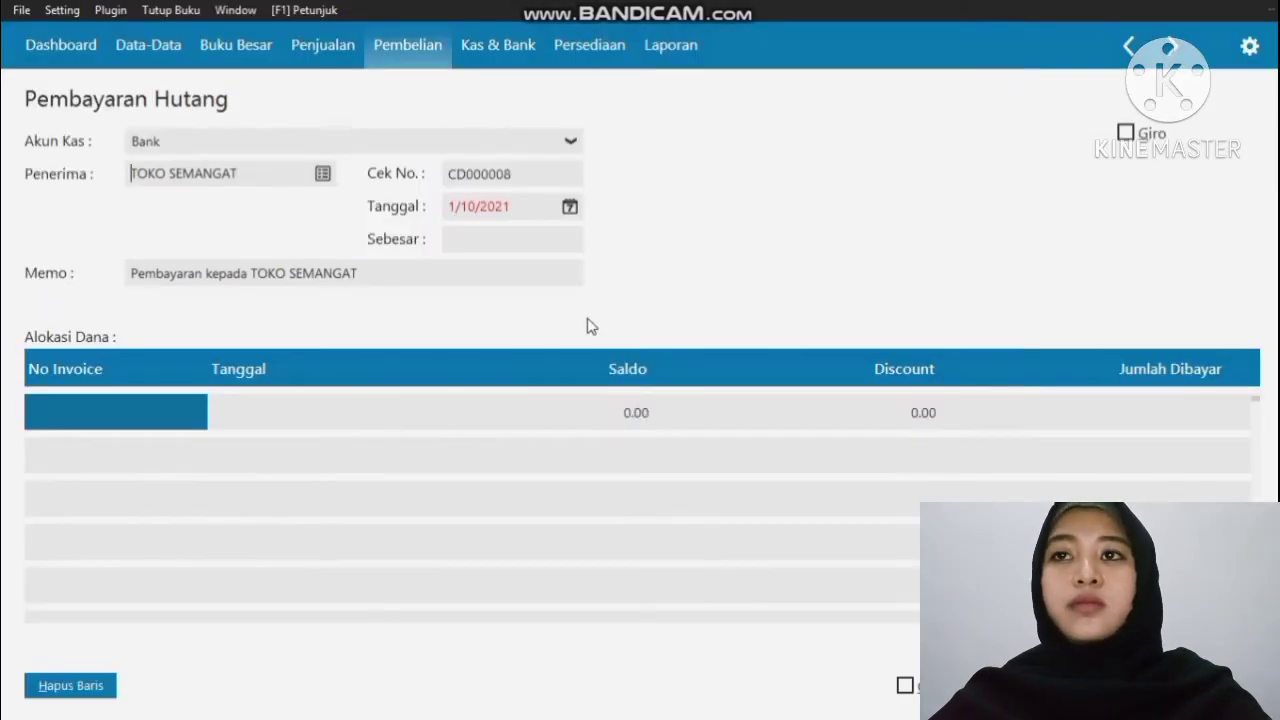
# Step: Set the TOKO SEMANGAT payment's transaction date to 1/21/2020
pyautogui.click(570, 206)
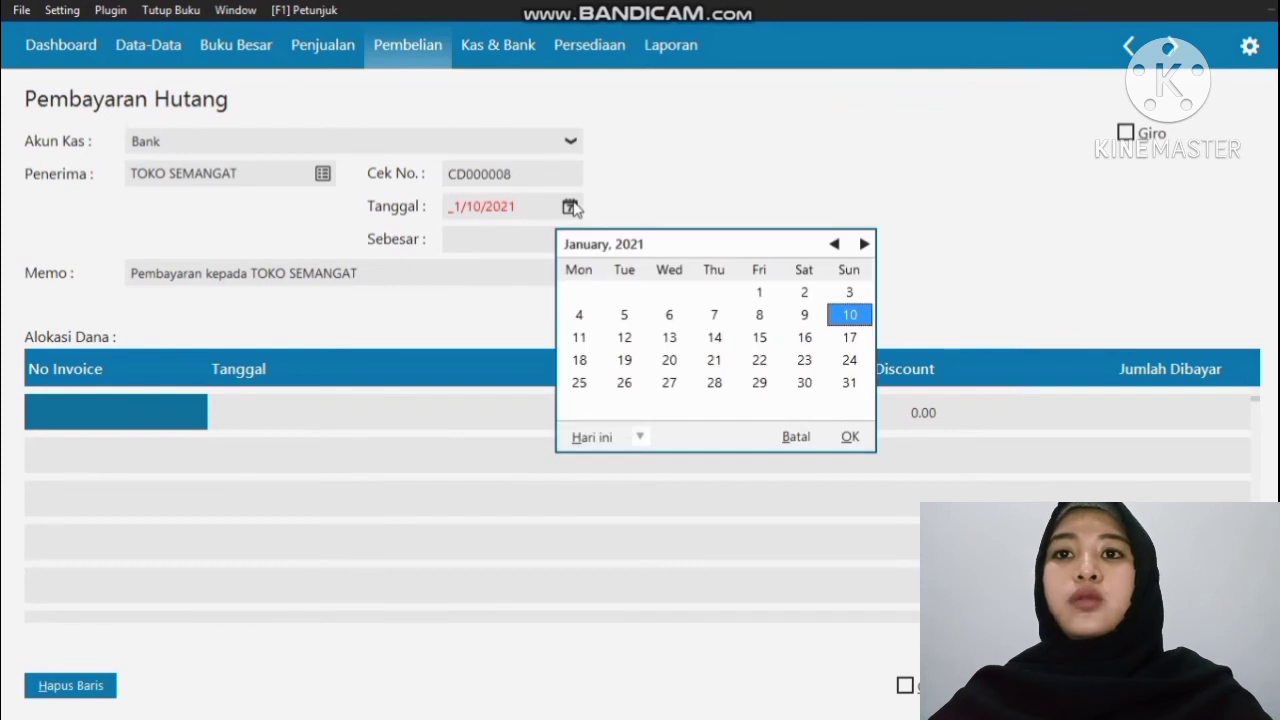
pyautogui.click(640, 437)
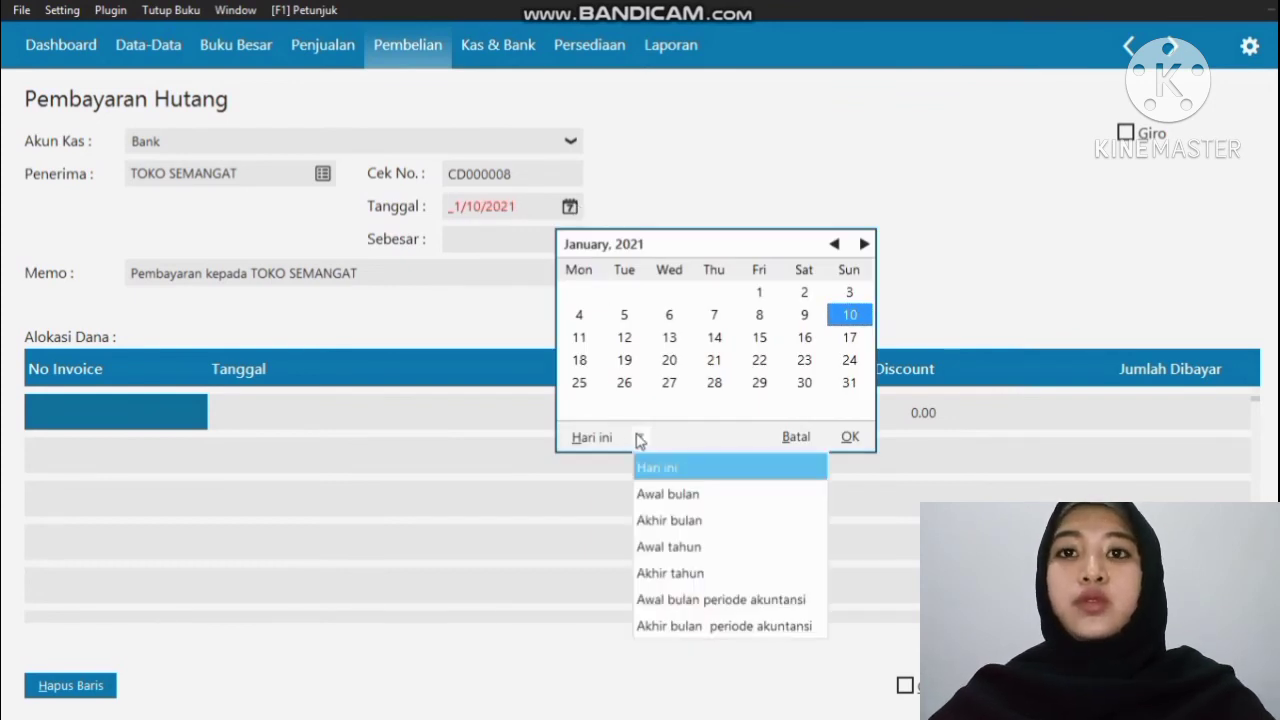
pyautogui.click(702, 598)
pyautogui.click(624, 362)
pyautogui.click(624, 364)
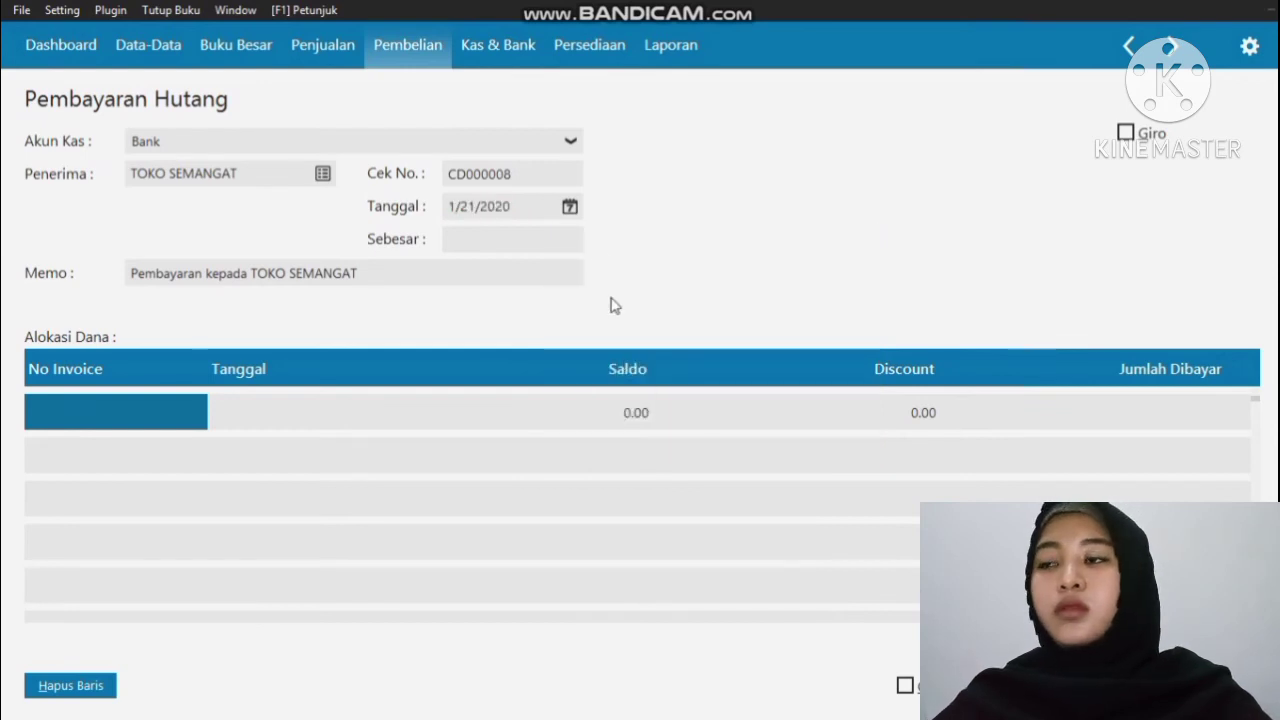
# Step: Allocate 3,100,000 to TOKO SEMANGAT's invoice dated 1/3/2020 and fill in the total payment amount (Sebesar)
pyautogui.doubleClick(110, 420)
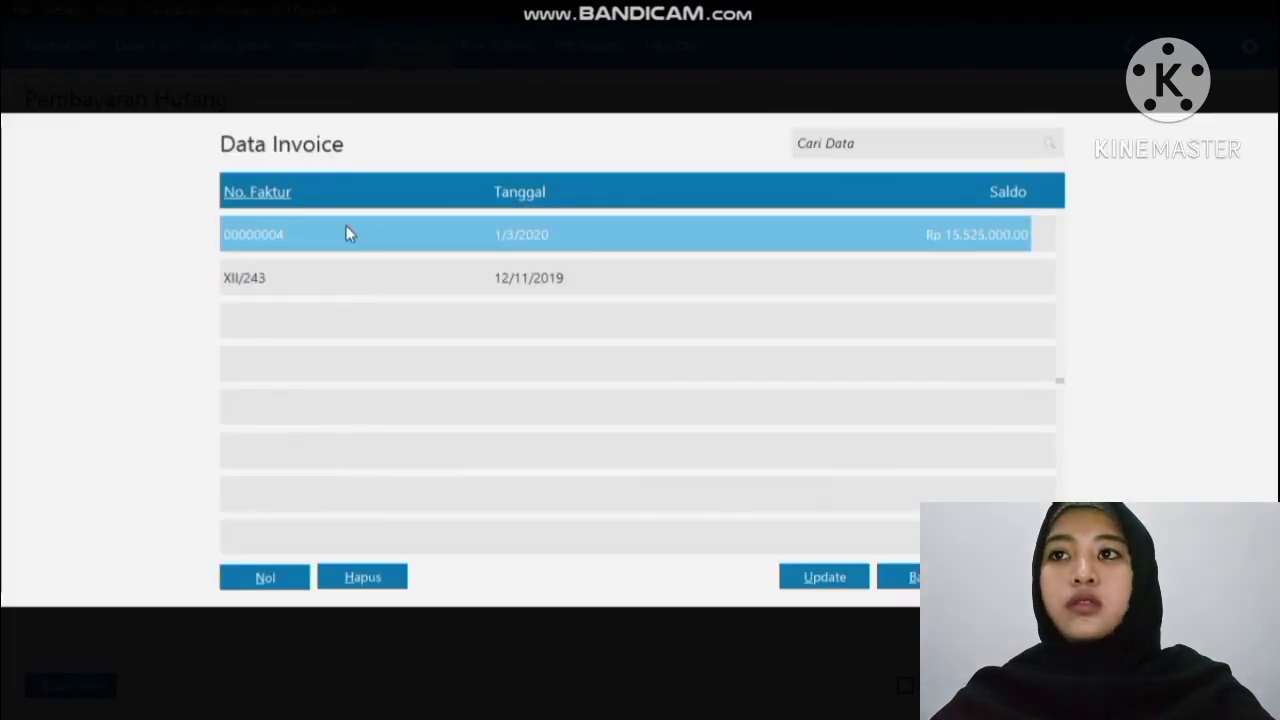
pyautogui.click(1020, 577)
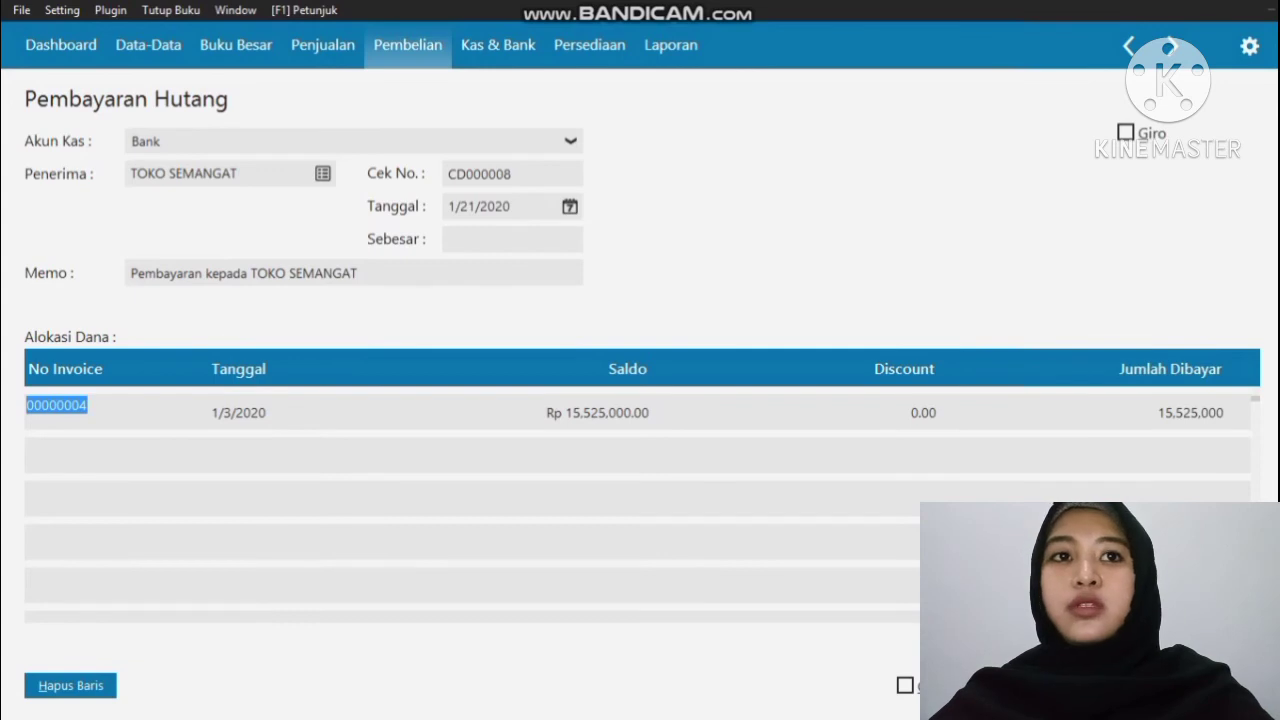
pyautogui.click(1210, 414)
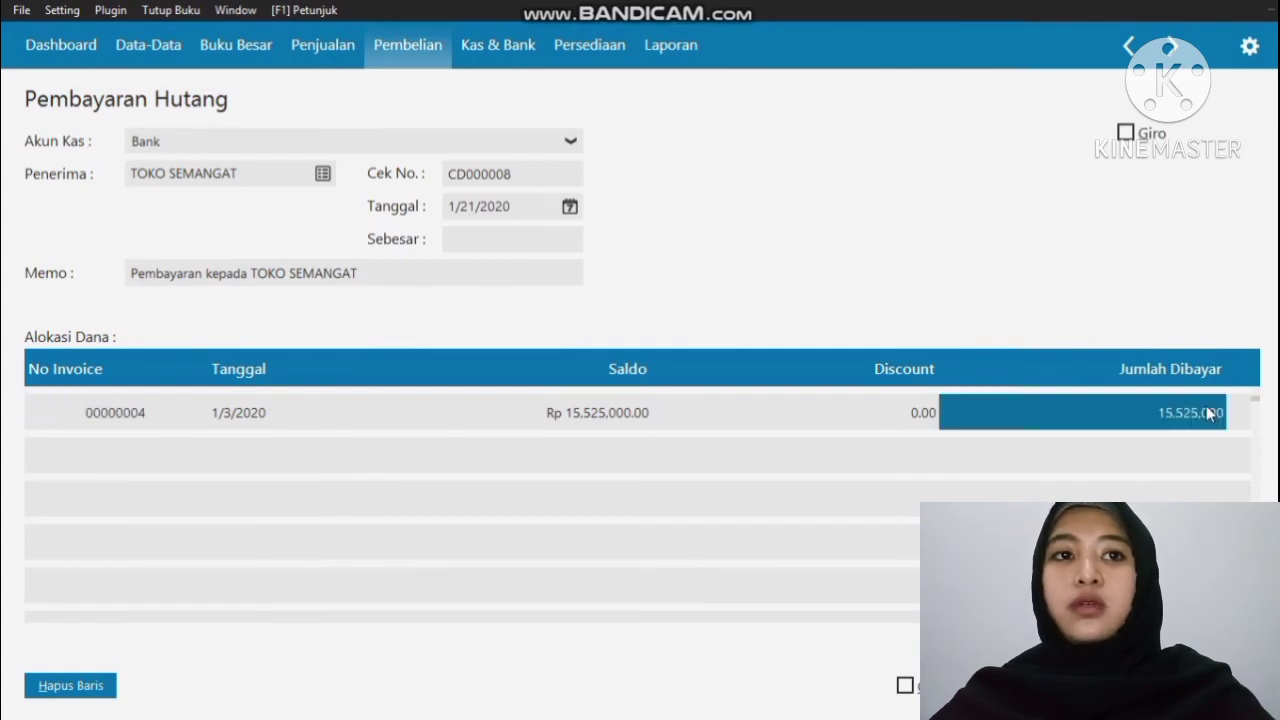
pyautogui.write('3100000')
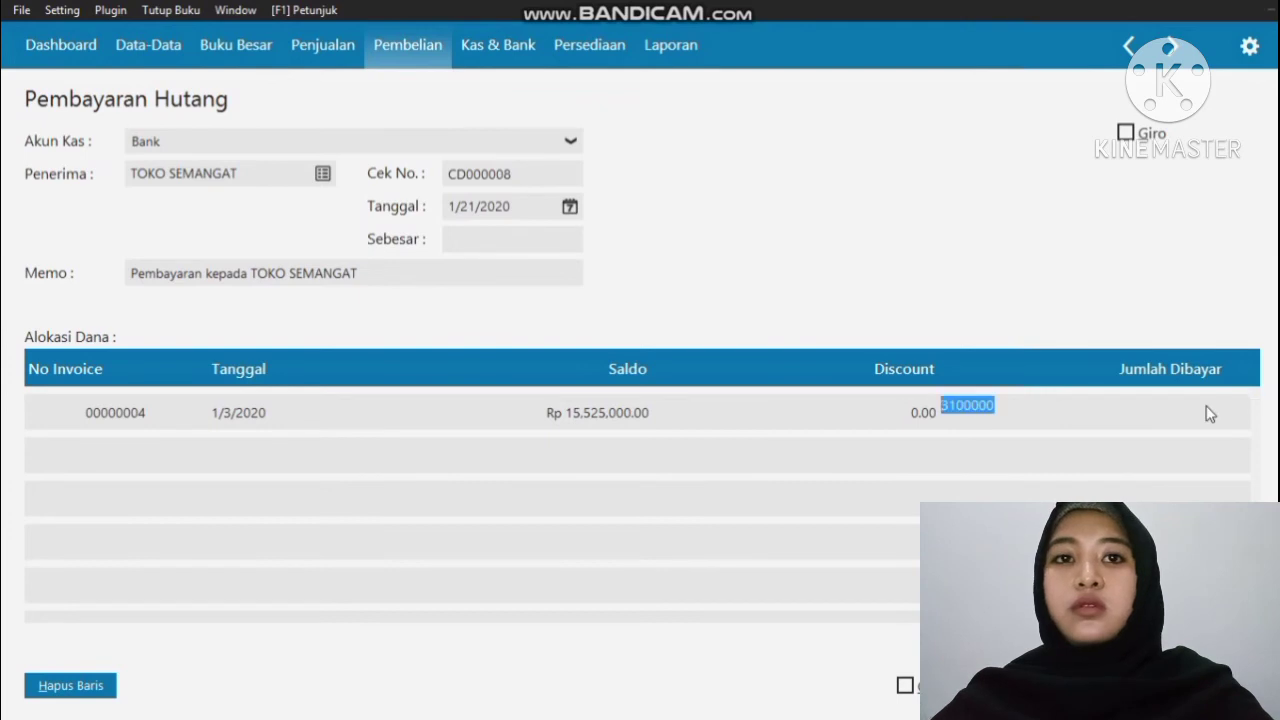
pyautogui.press('Return')
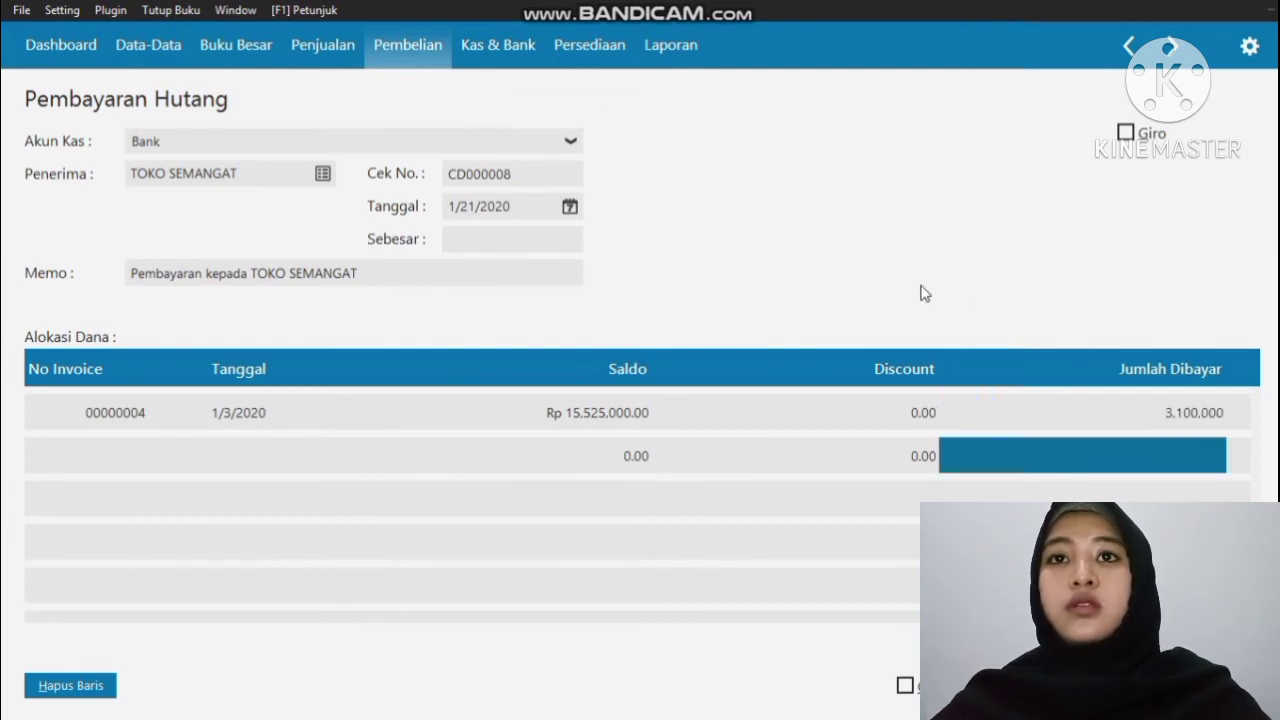
pyautogui.click(573, 238)
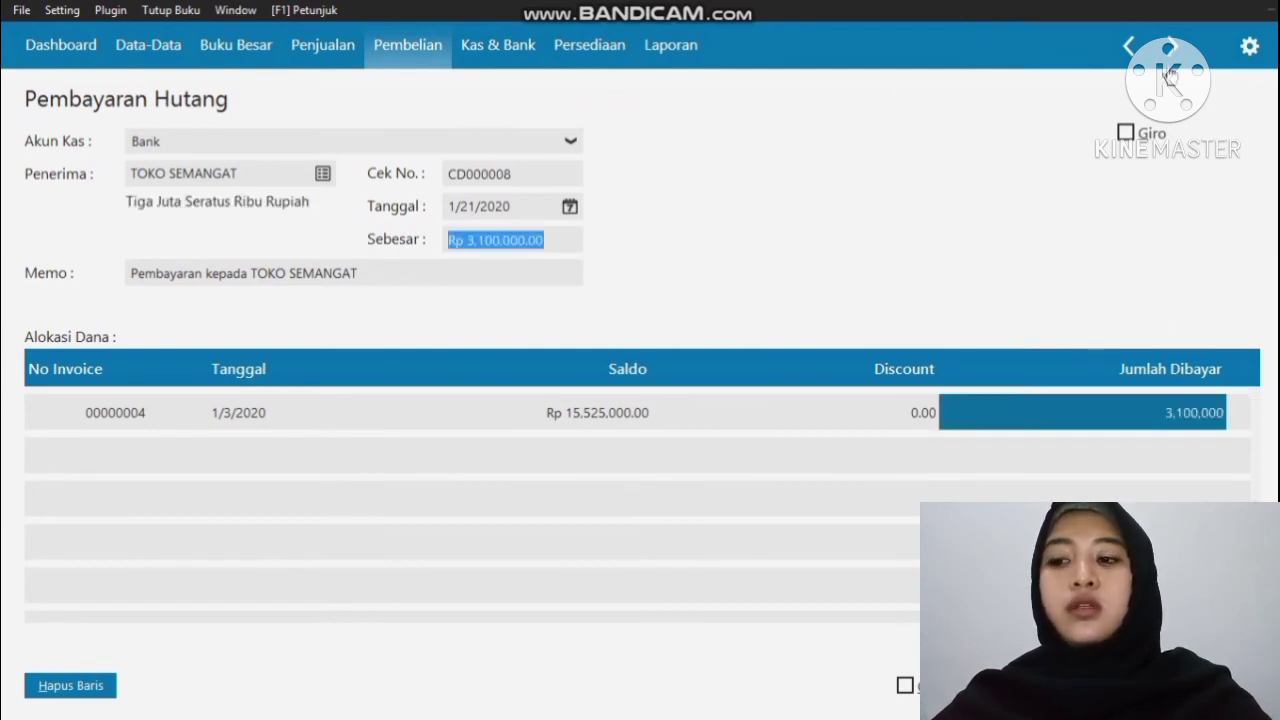
# Step: Mark the payment as a Giro transaction and enter BG0001 as the giro number
pyautogui.click(1126, 133)
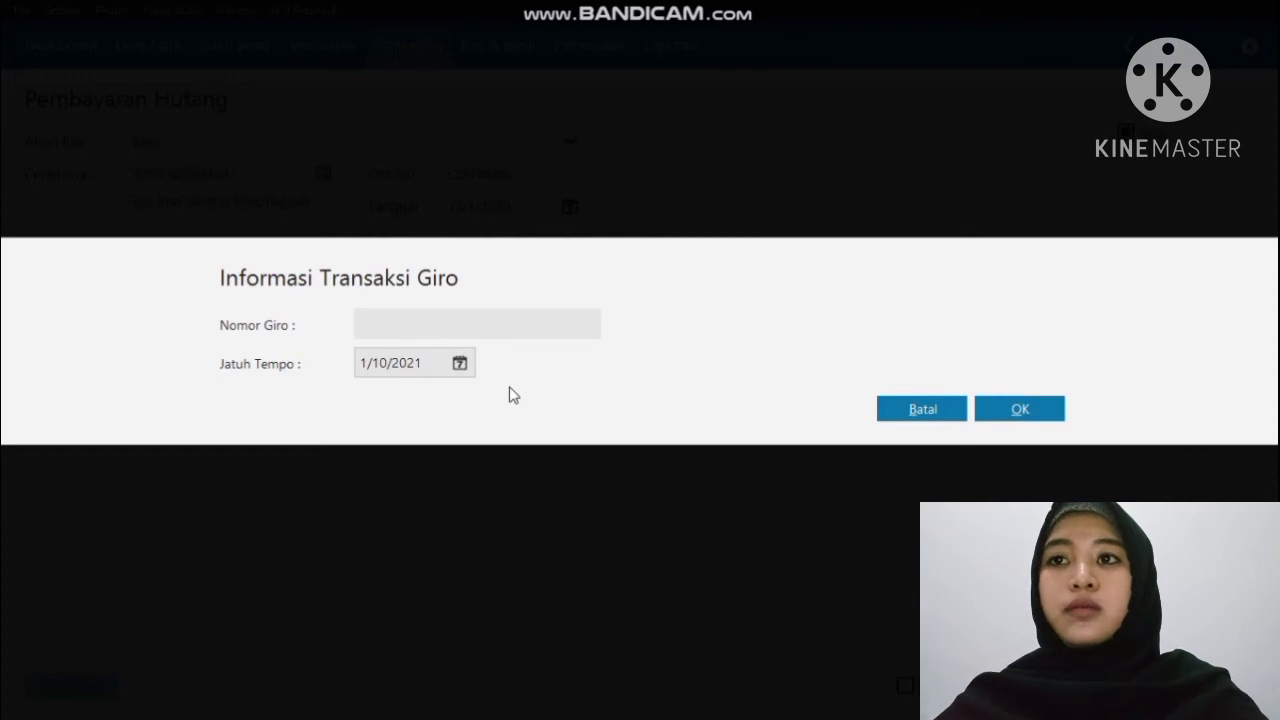
pyautogui.write('Bg')
pyautogui.press('BackSpace')
pyautogui.press('BackSpace')
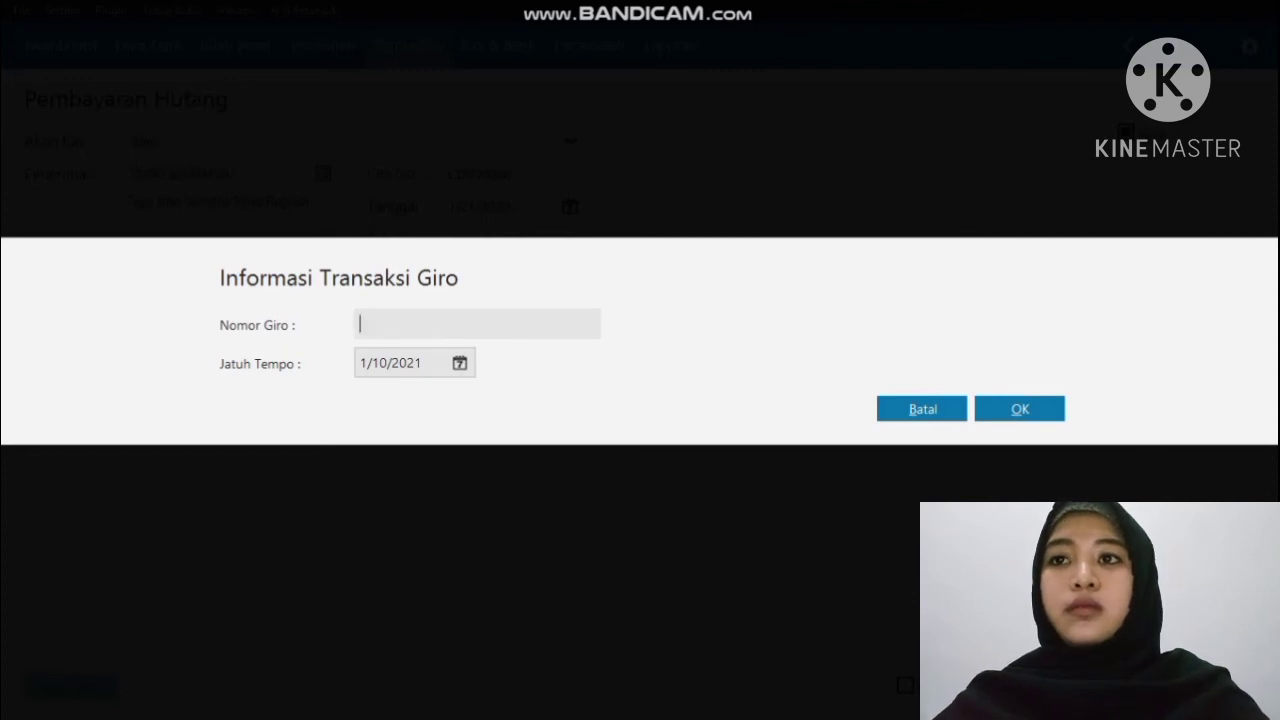
pyautogui.write('BG000')
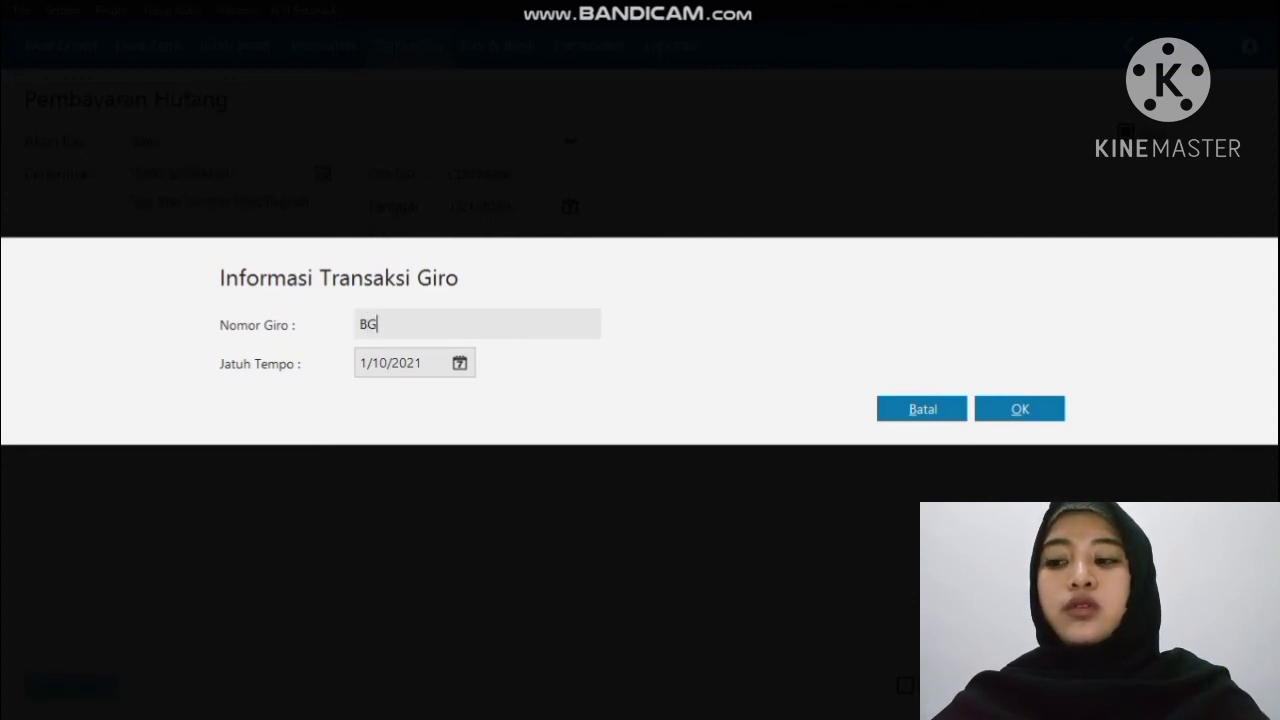
pyautogui.write('1')
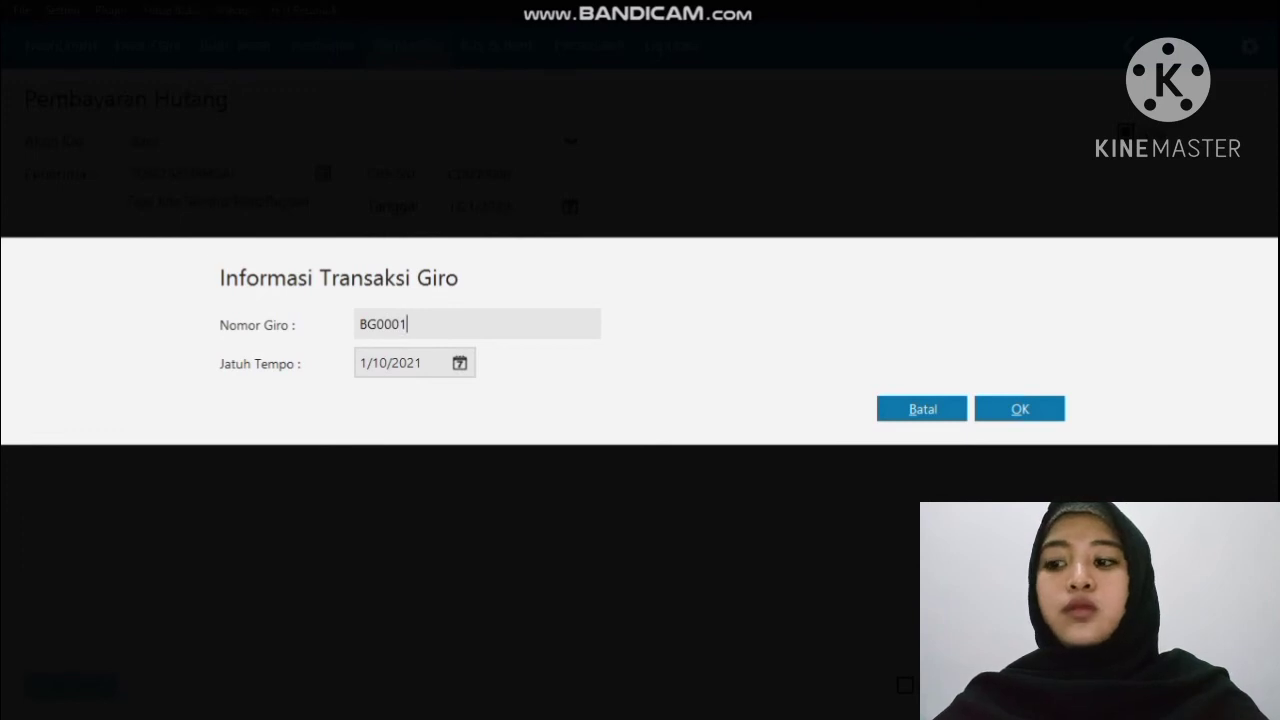
# Step: Set the giro's due date (Jatuh Tempo) to 1/28/2020 and accept the giro information
pyautogui.click(451, 363)
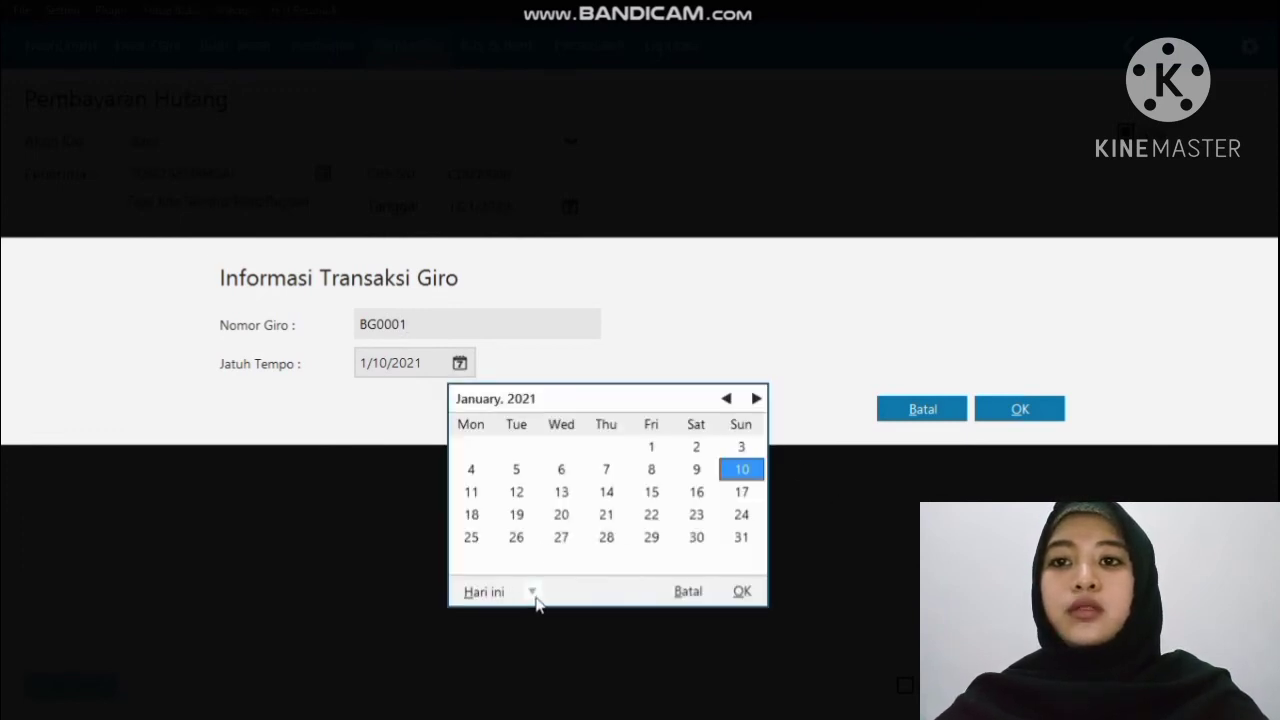
pyautogui.click(532, 591)
pyautogui.click(532, 592)
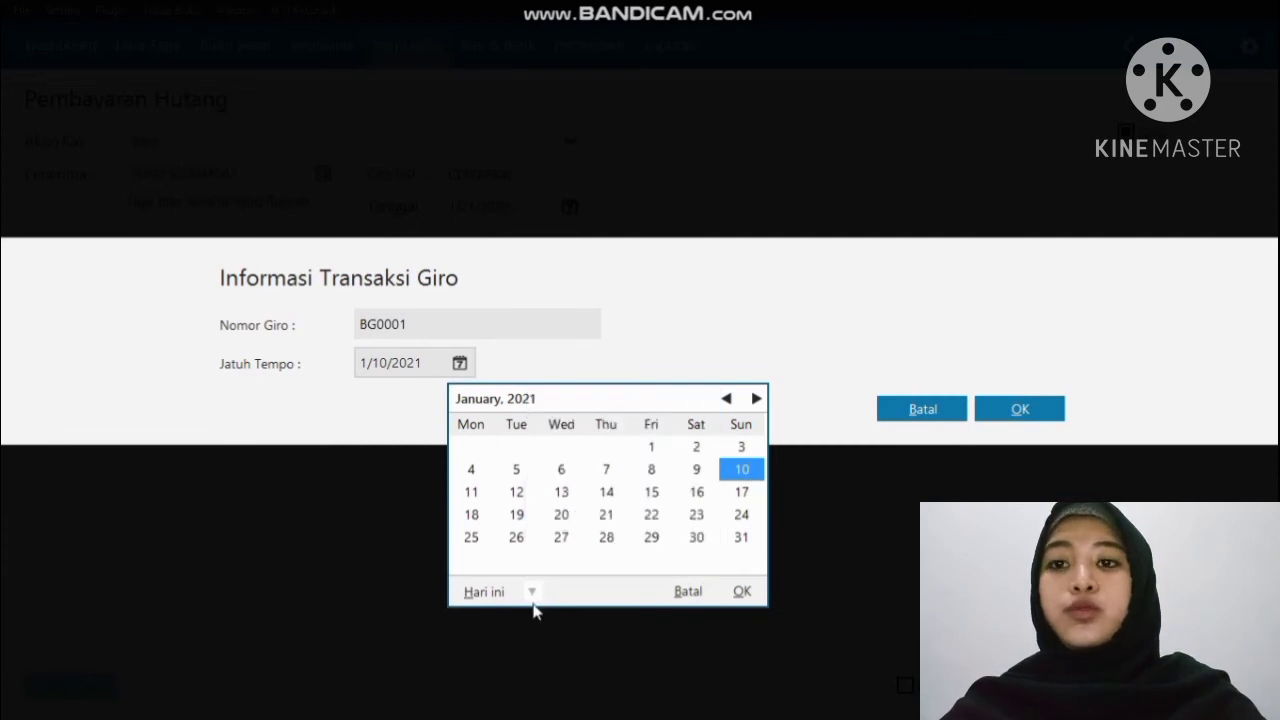
pyautogui.click(535, 594)
pyautogui.click(585, 541)
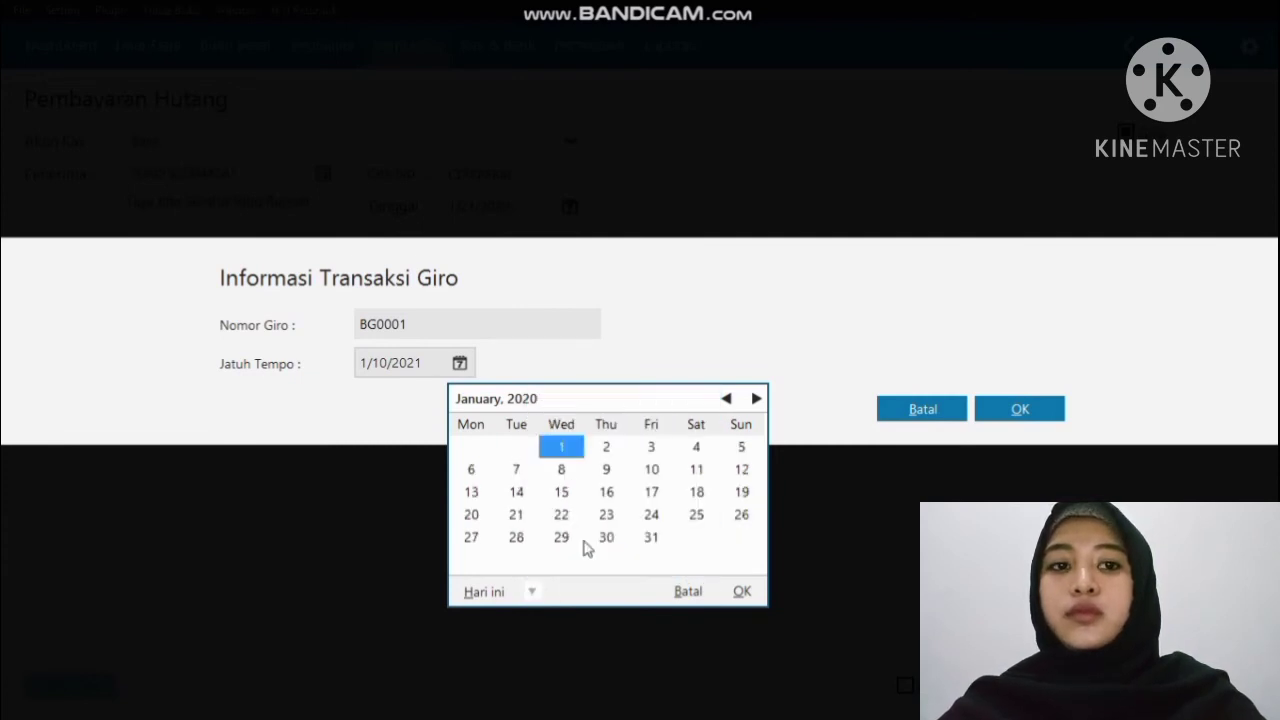
pyautogui.click(516, 537)
pyautogui.click(1022, 408)
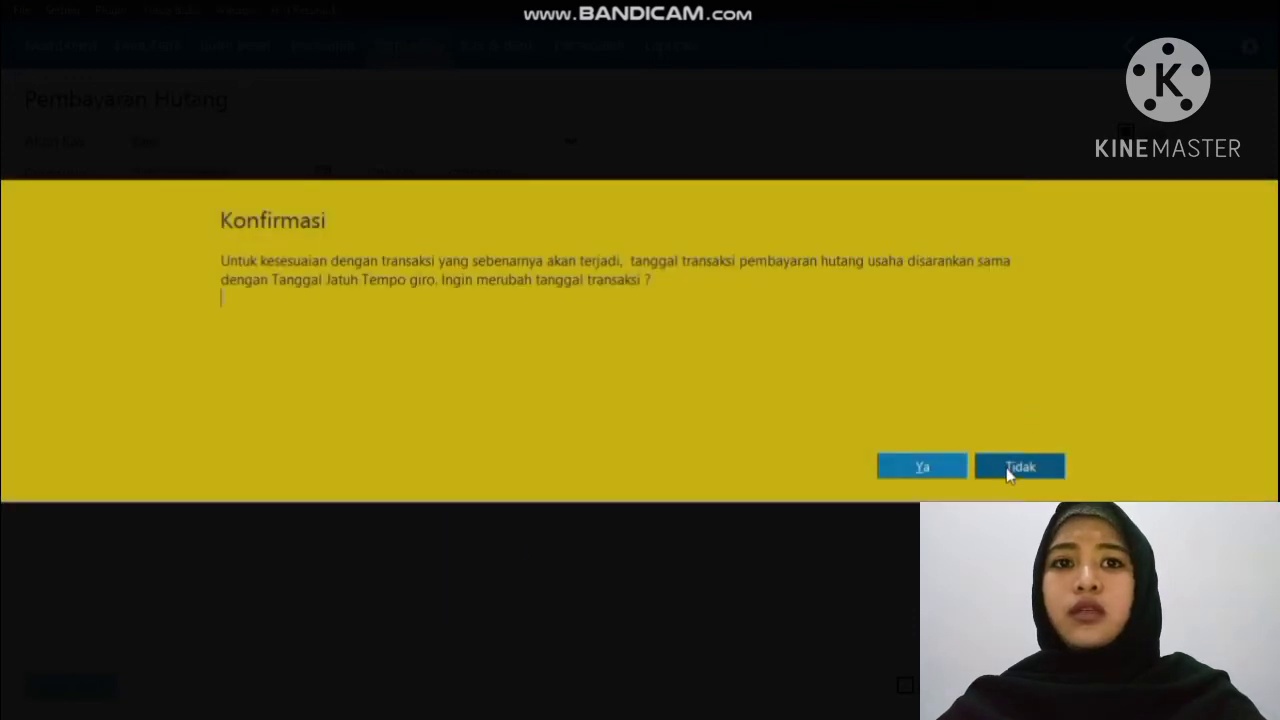
# Step: Agree to change the payment's transaction date to the giro due date, acknowledge the posting notice and close the payment form
pyautogui.click(930, 473)
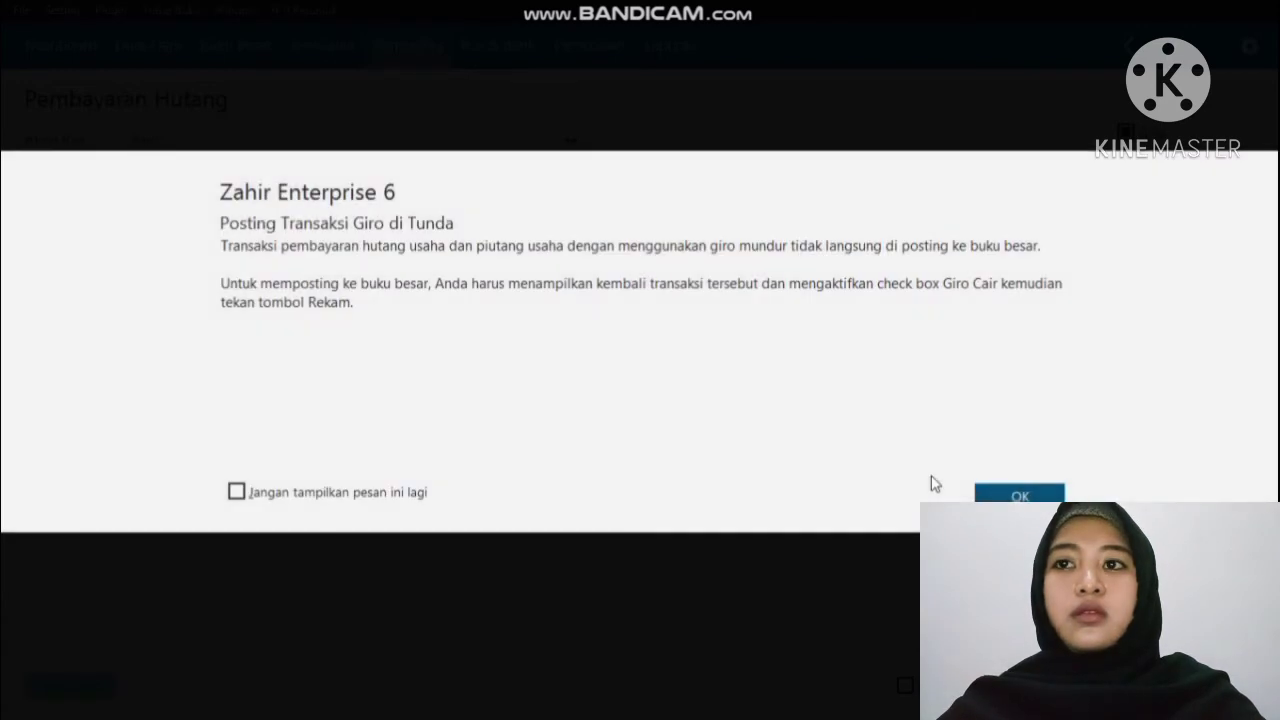
pyautogui.click(1006, 490)
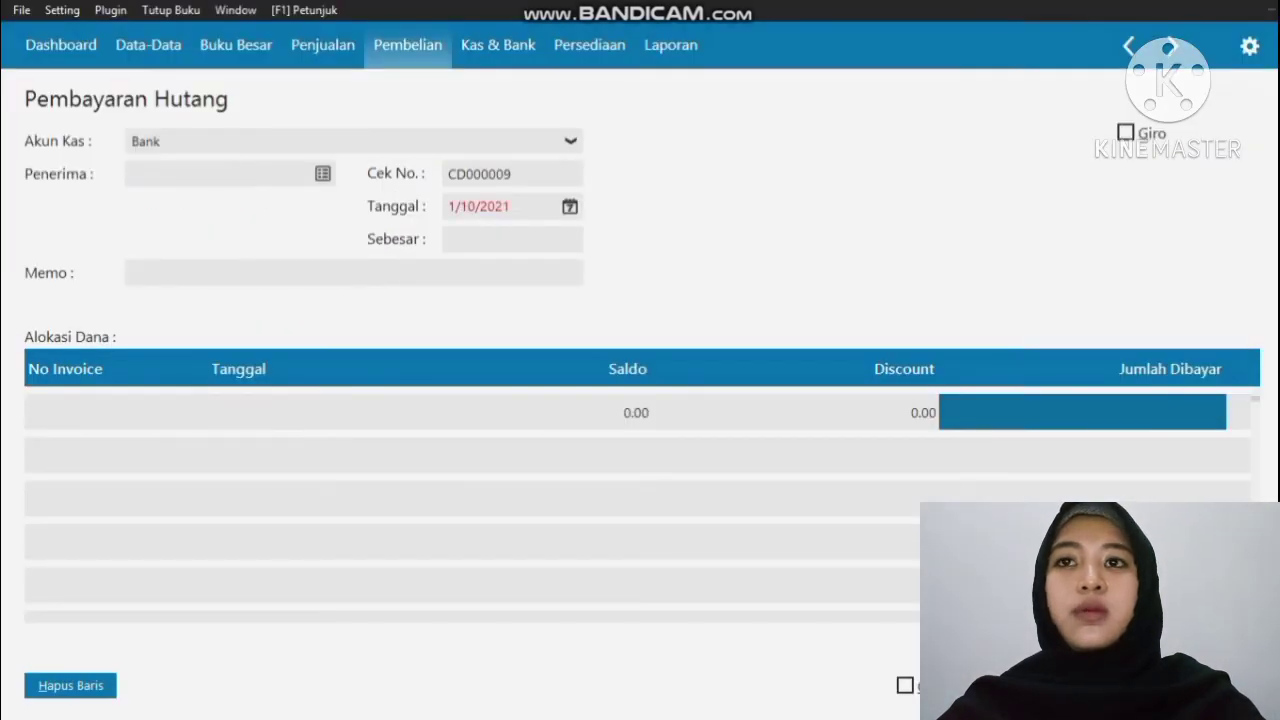
pyautogui.click(1214, 685)
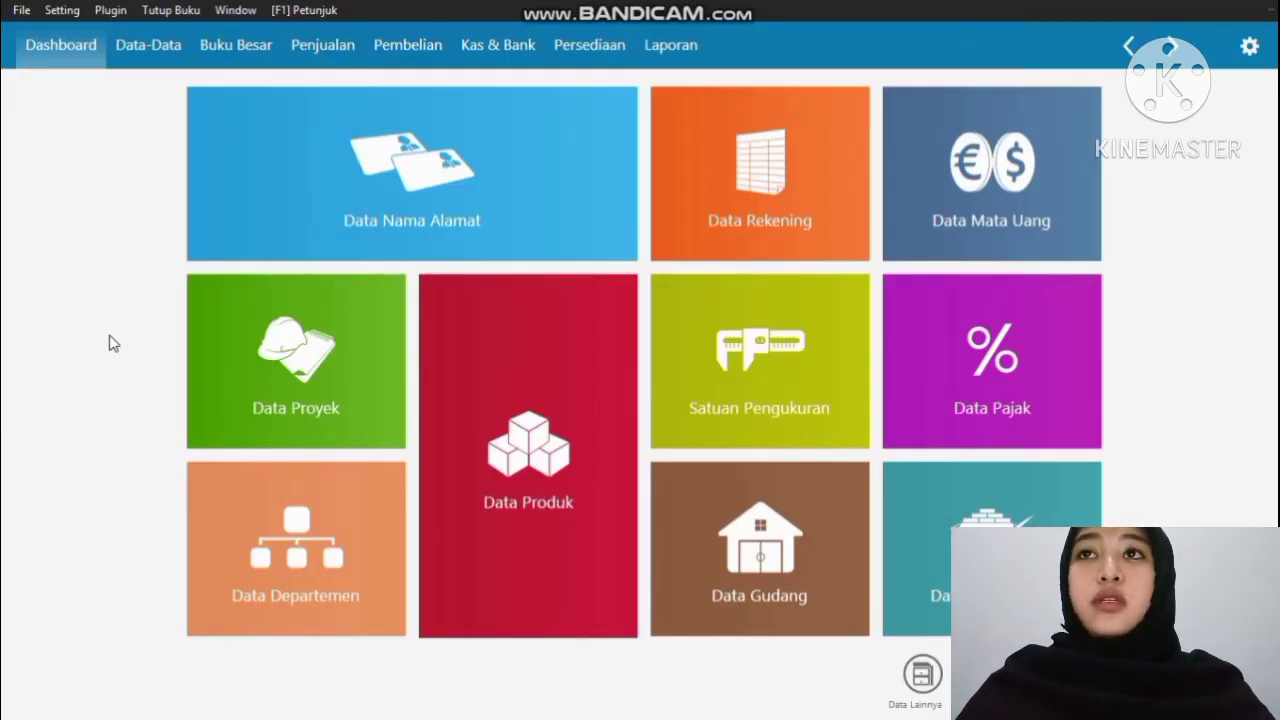
# Step: Open TOKO ANUGRAH's incoming giro (Giro Masuk), acknowledge the giro instructions and record its receivables payment as cleared
pyautogui.click(516, 42)
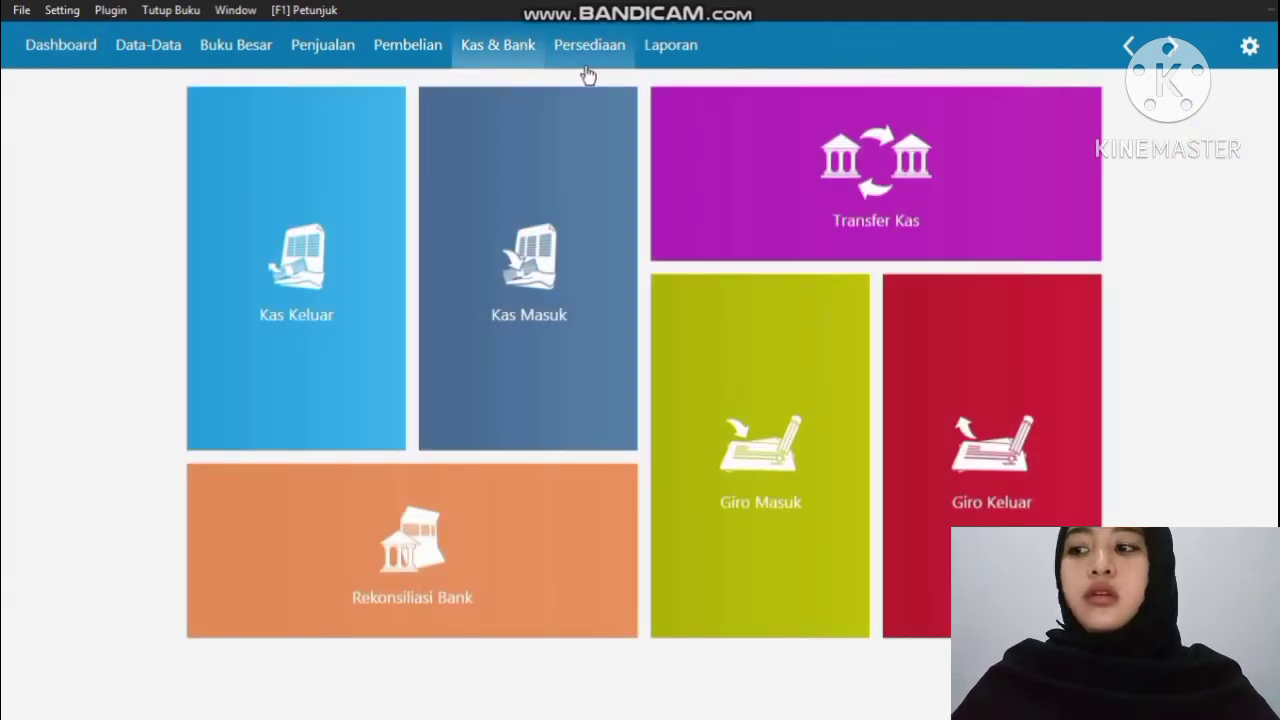
pyautogui.click(703, 500)
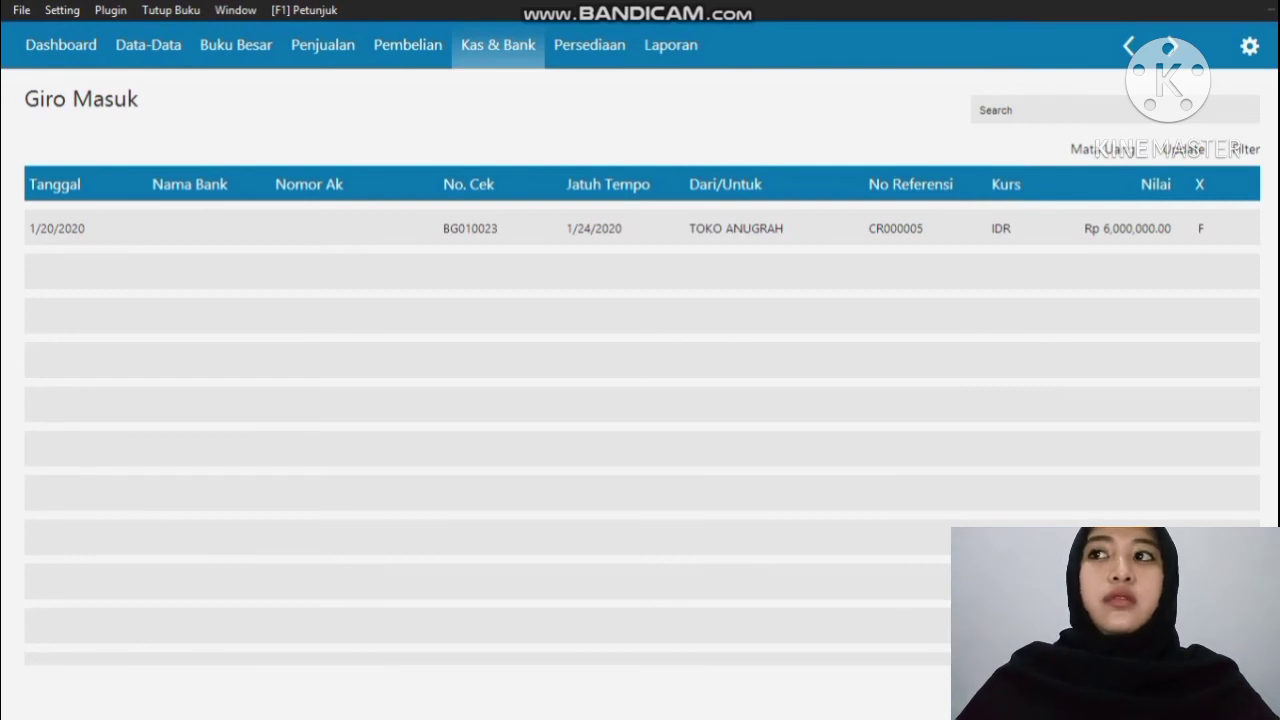
pyautogui.click(1067, 234)
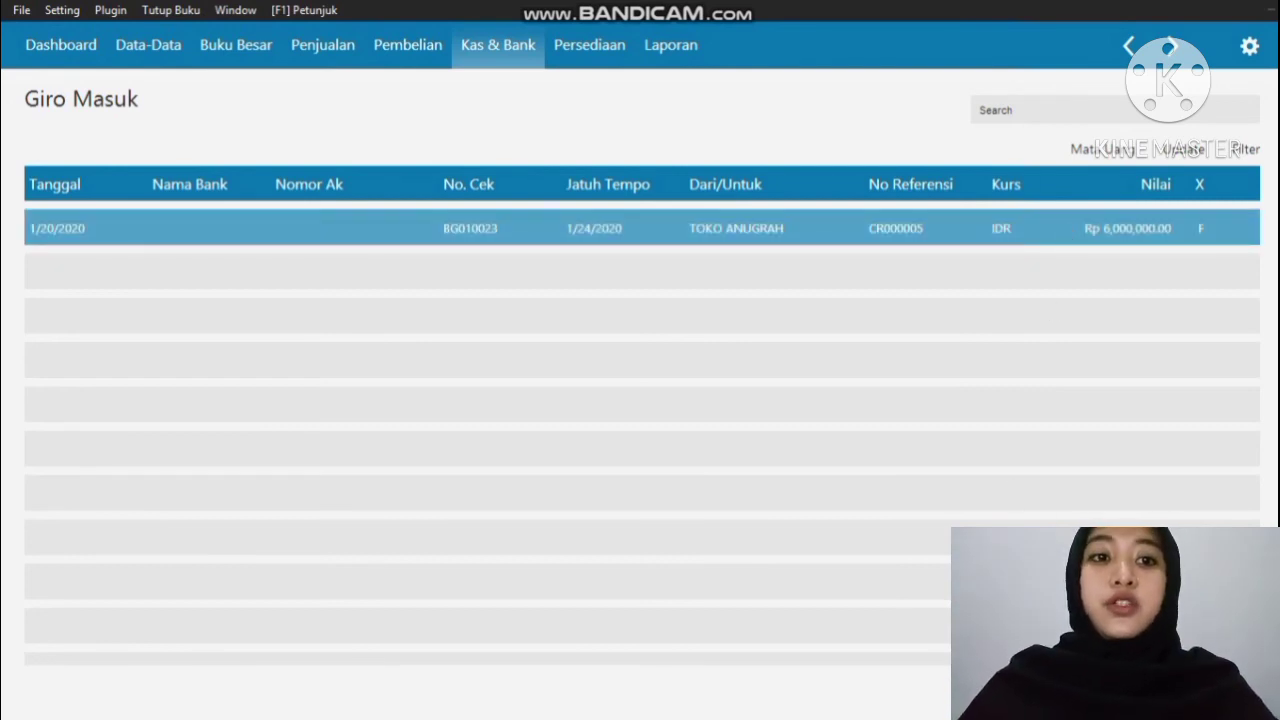
pyautogui.click(1210, 687)
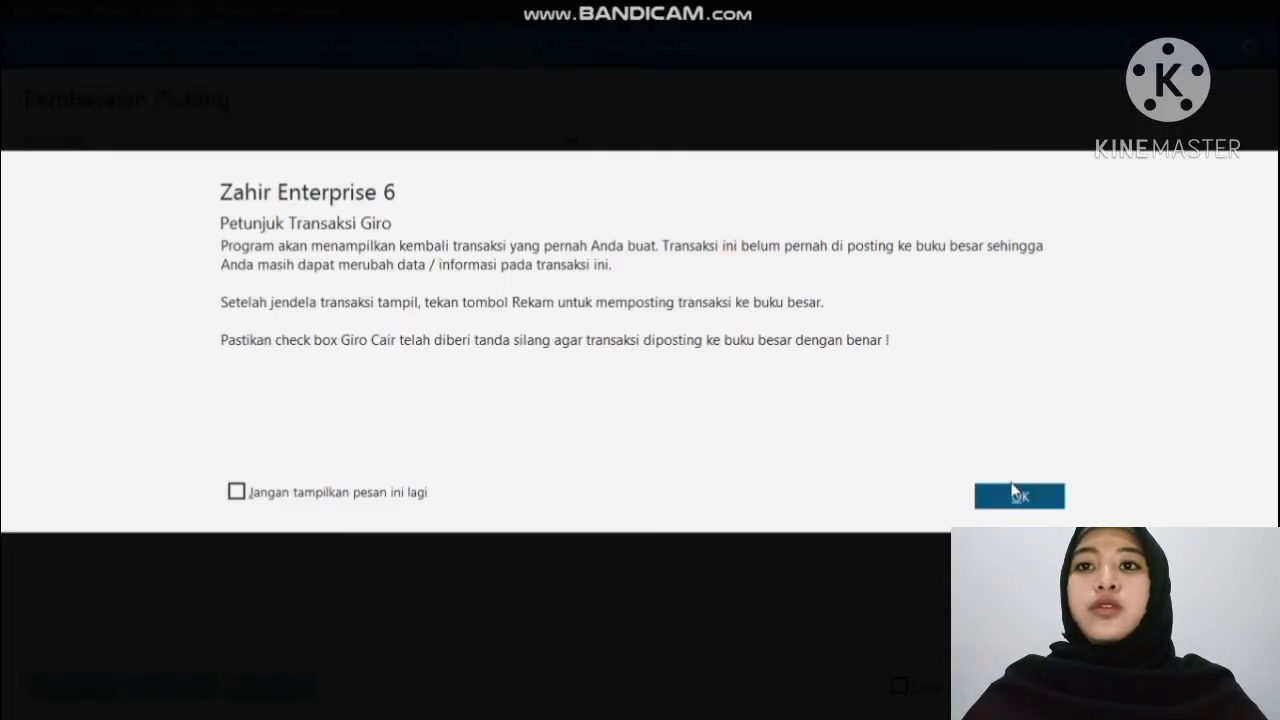
pyautogui.click(1015, 494)
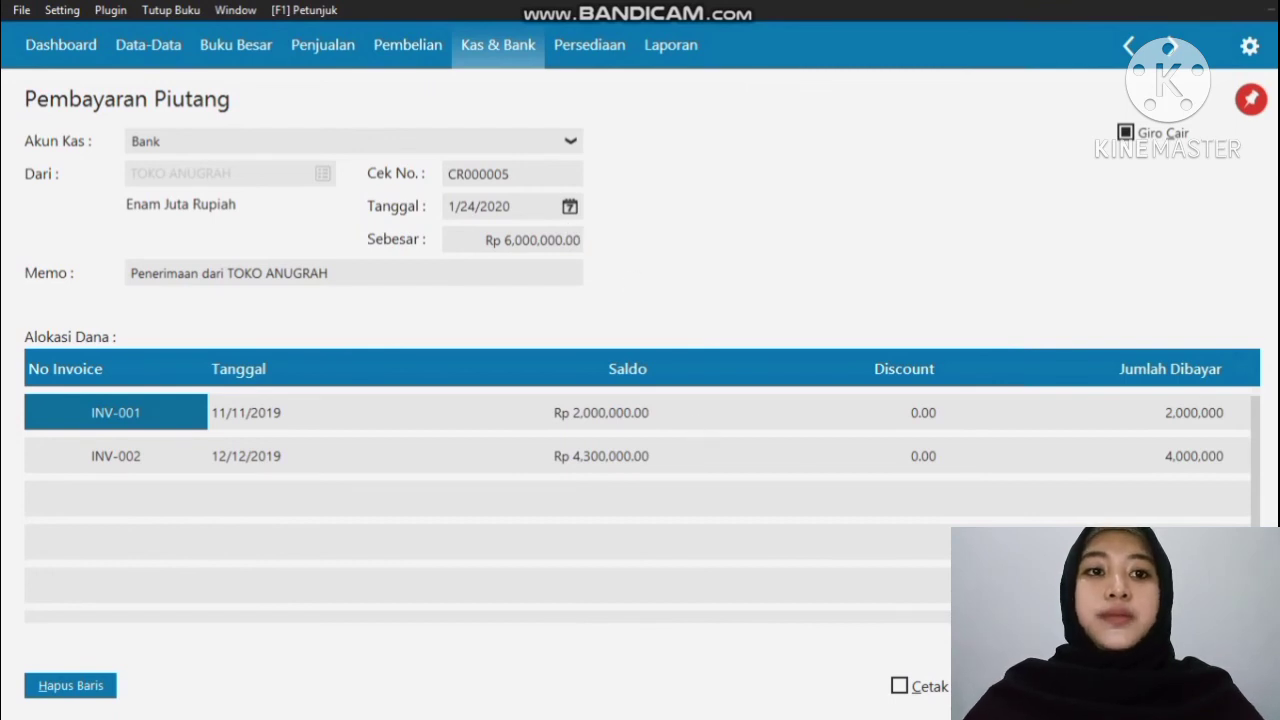
pyautogui.click(1210, 686)
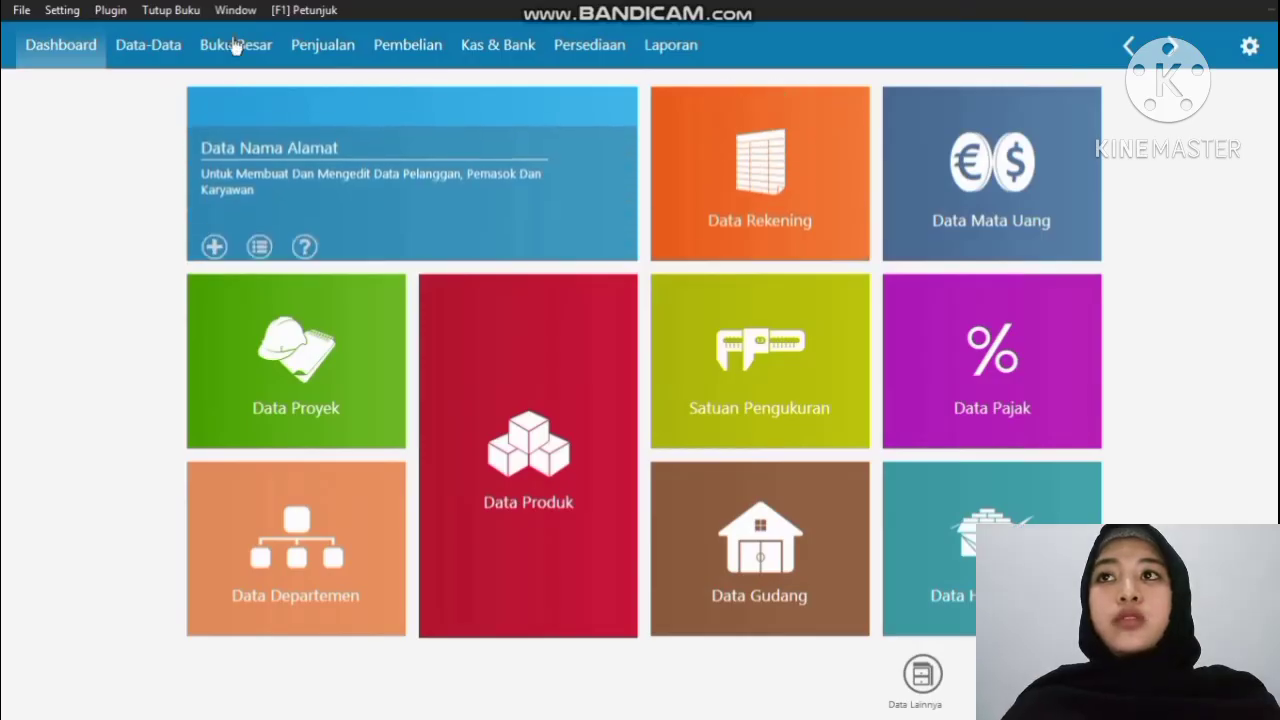
# Step: Create a new general journal entry (Jurnal Umum) dated 1/25/2020
pyautogui.click(235, 44)
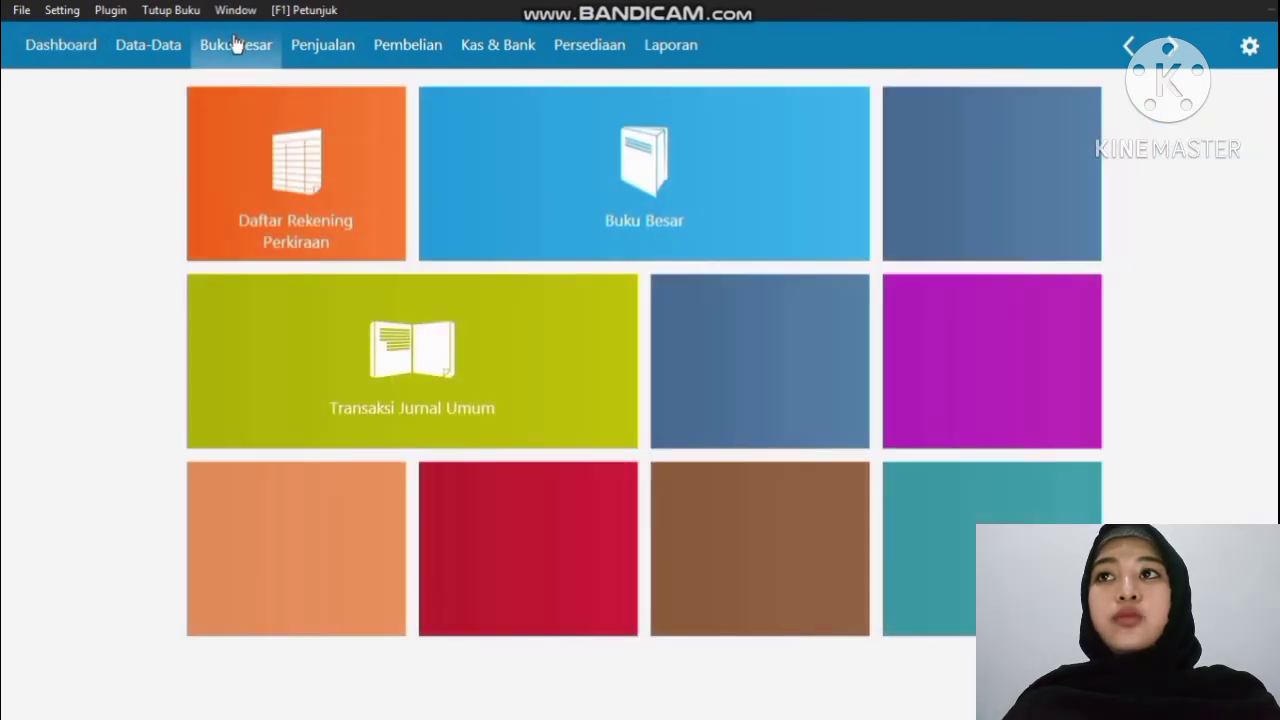
pyautogui.moveTo(309, 423)
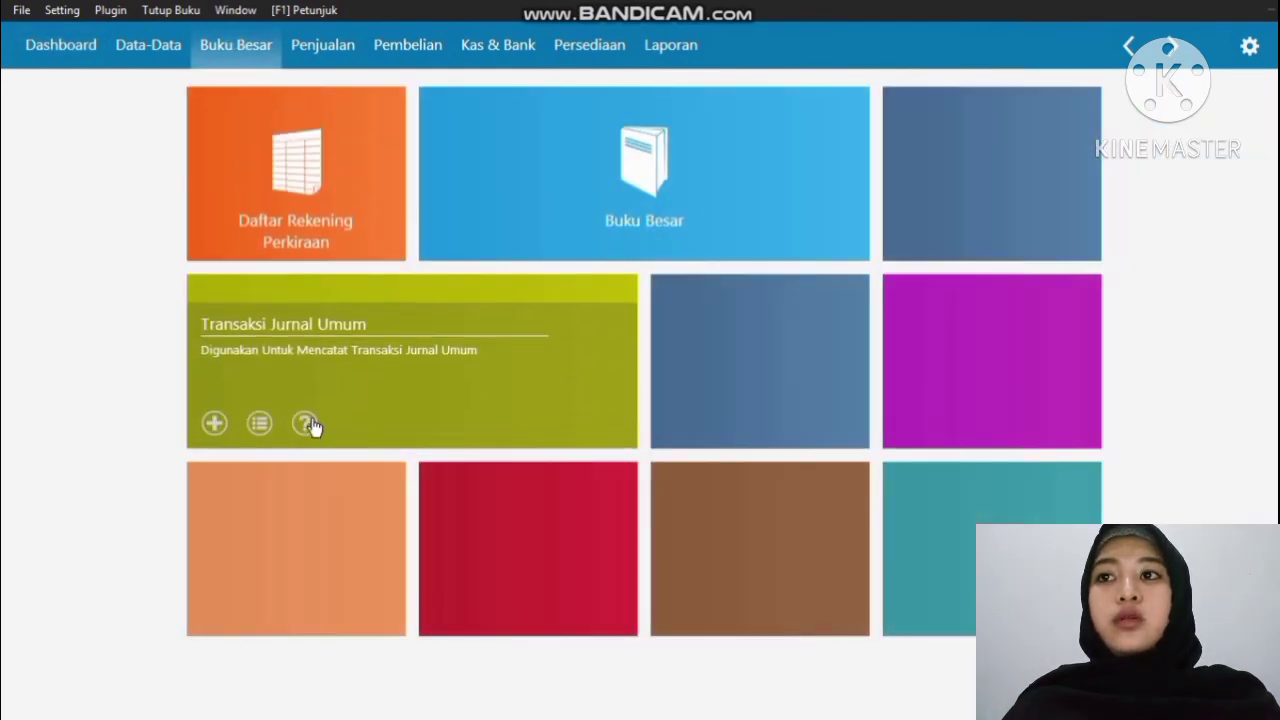
pyautogui.click(283, 322)
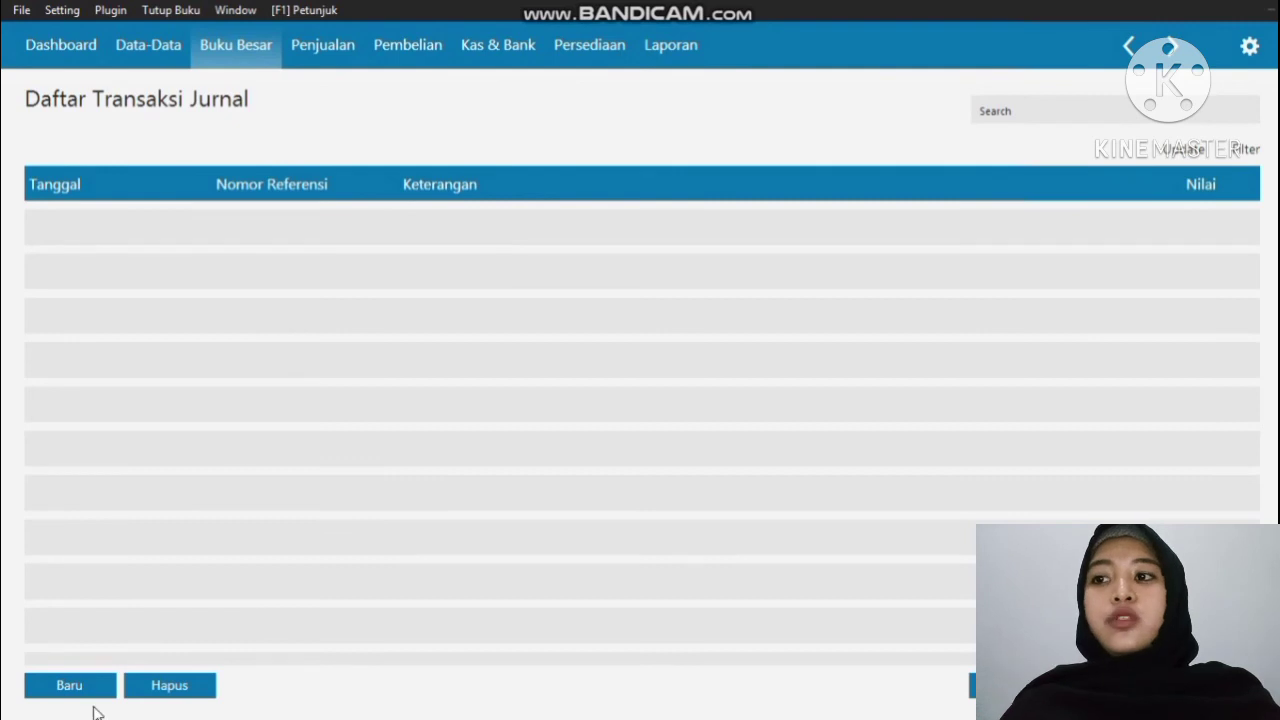
pyautogui.click(60, 688)
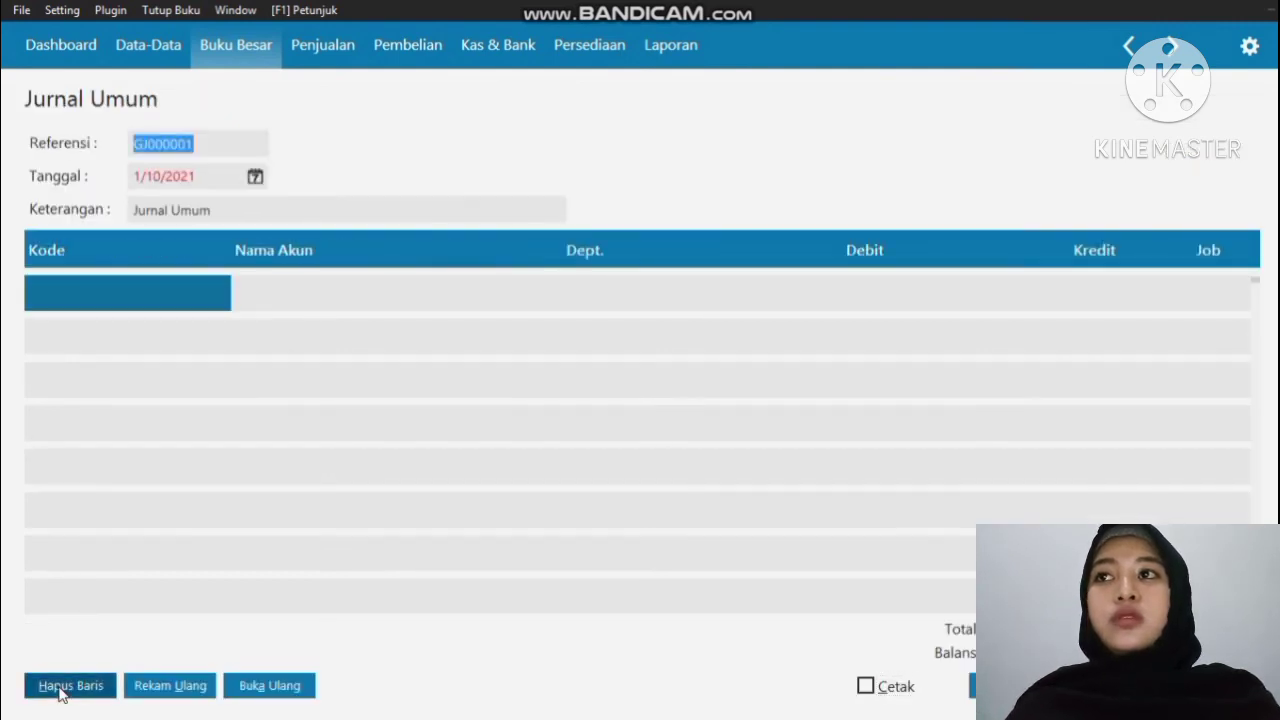
pyautogui.click(253, 185)
pyautogui.click(331, 409)
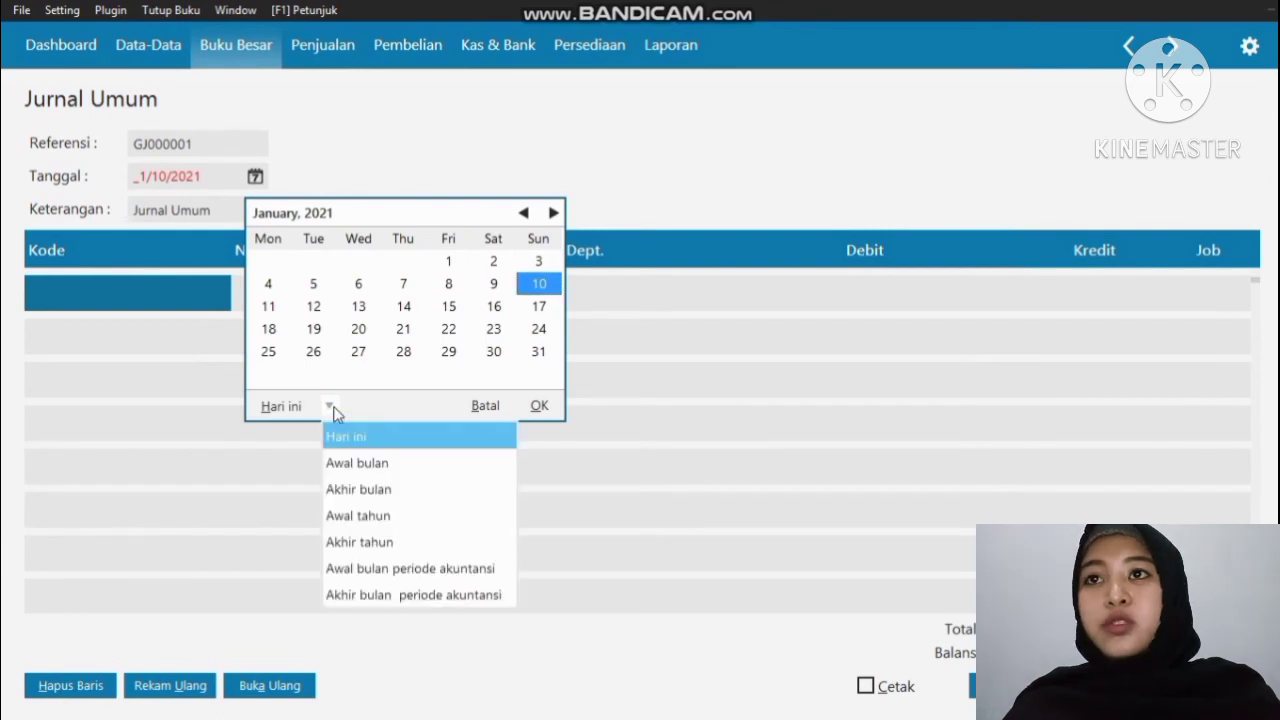
pyautogui.click(368, 572)
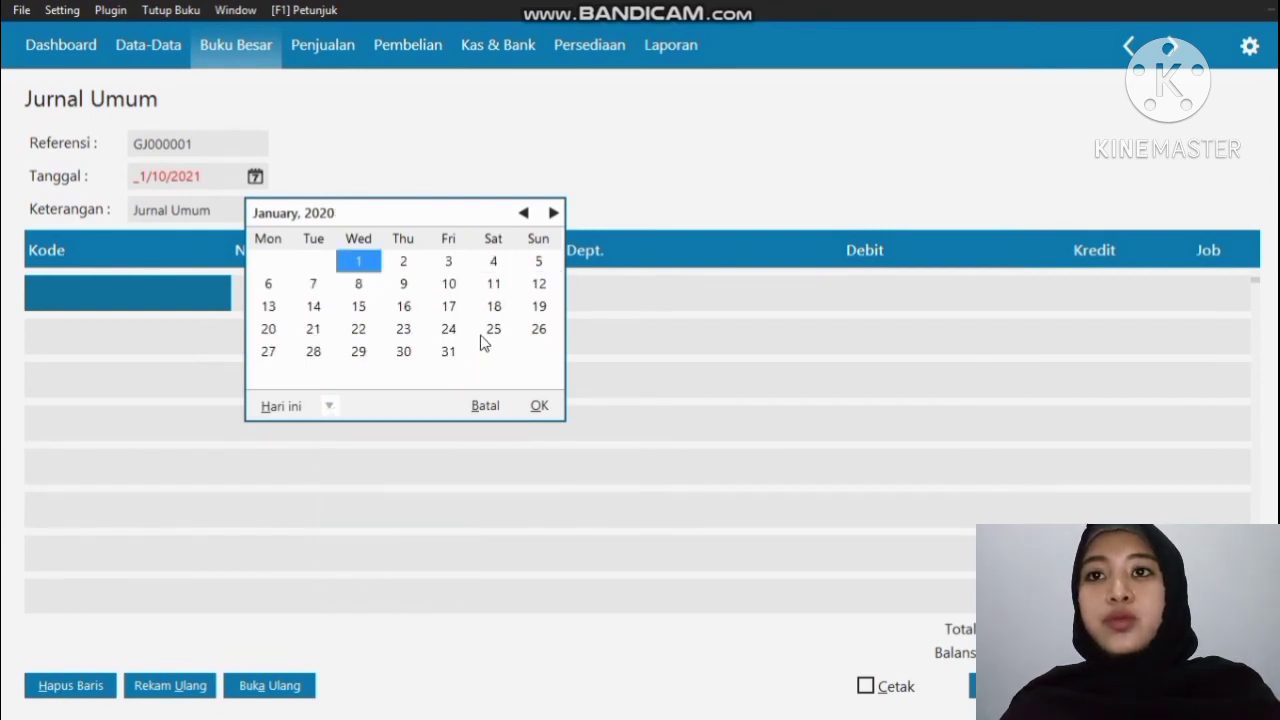
pyautogui.doubleClick(481, 336)
# Step: Add the account Gaji Direksi dan Karyawan (610000010) to the journal's first line
pyautogui.doubleClick(126, 293)
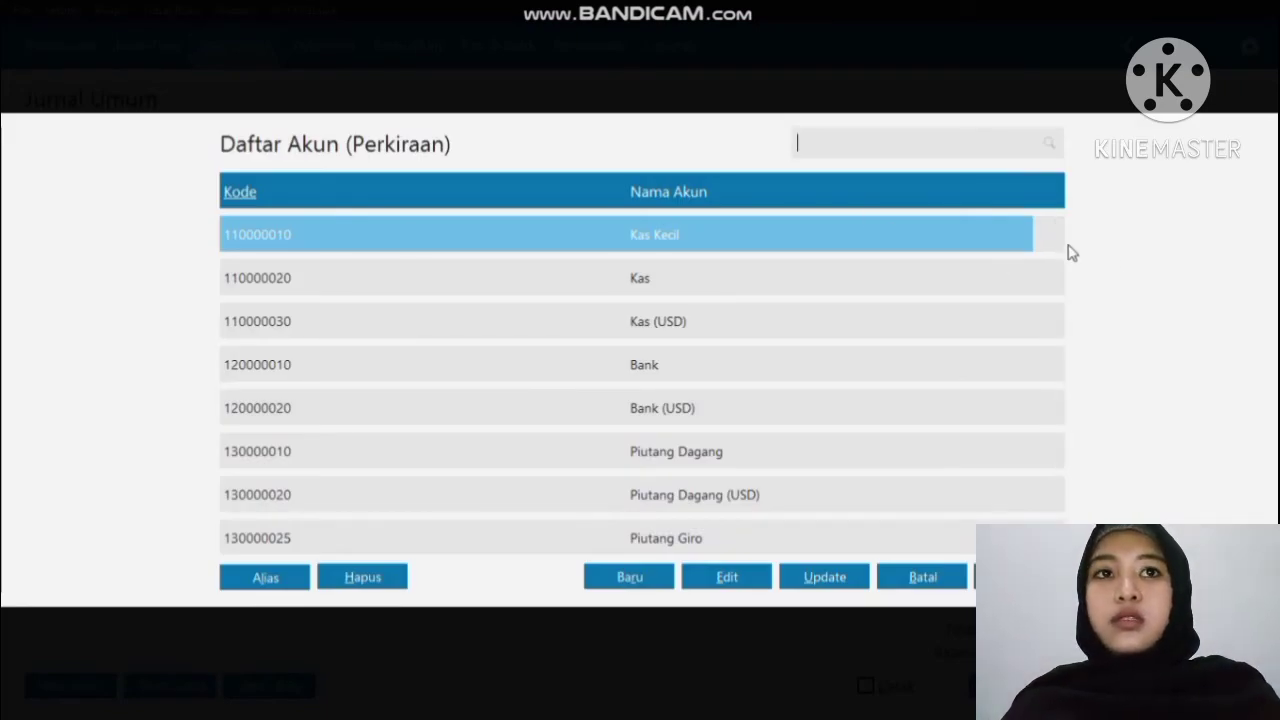
pyautogui.moveTo(1053, 380); pyautogui.dragTo(1053, 478)
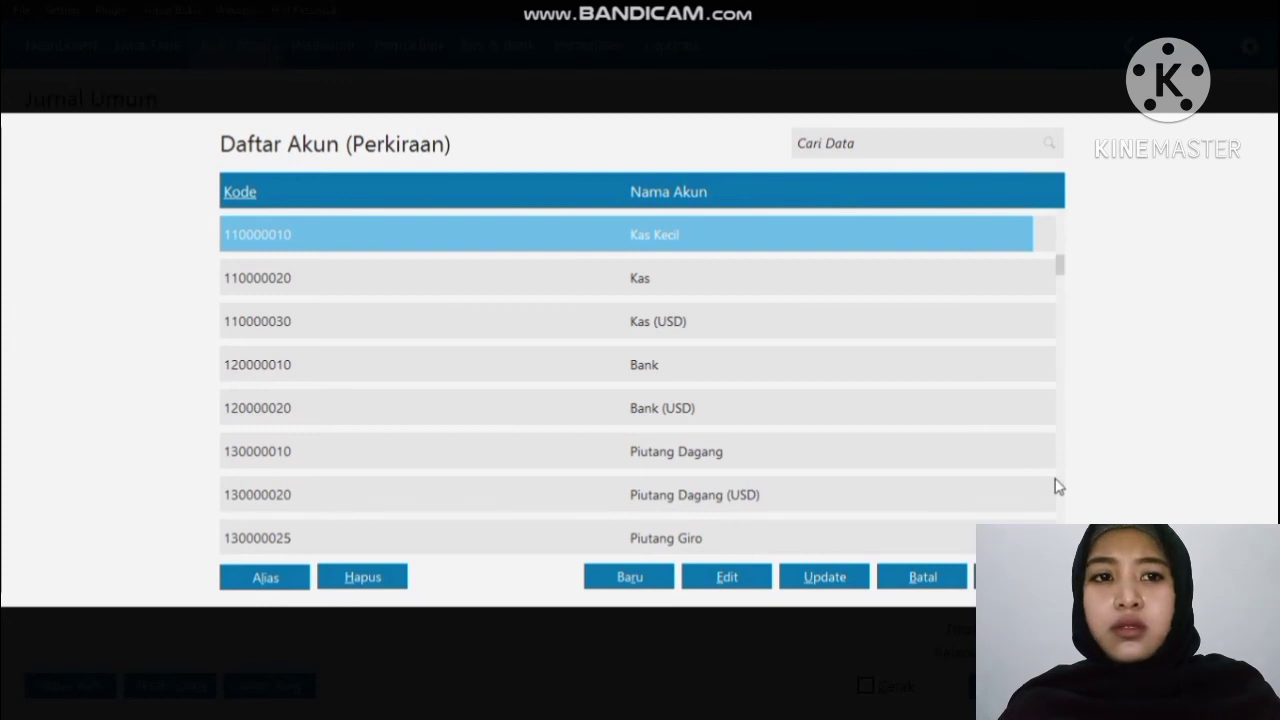
pyautogui.moveTo(1063, 271); pyautogui.dragTo(1072, 490)
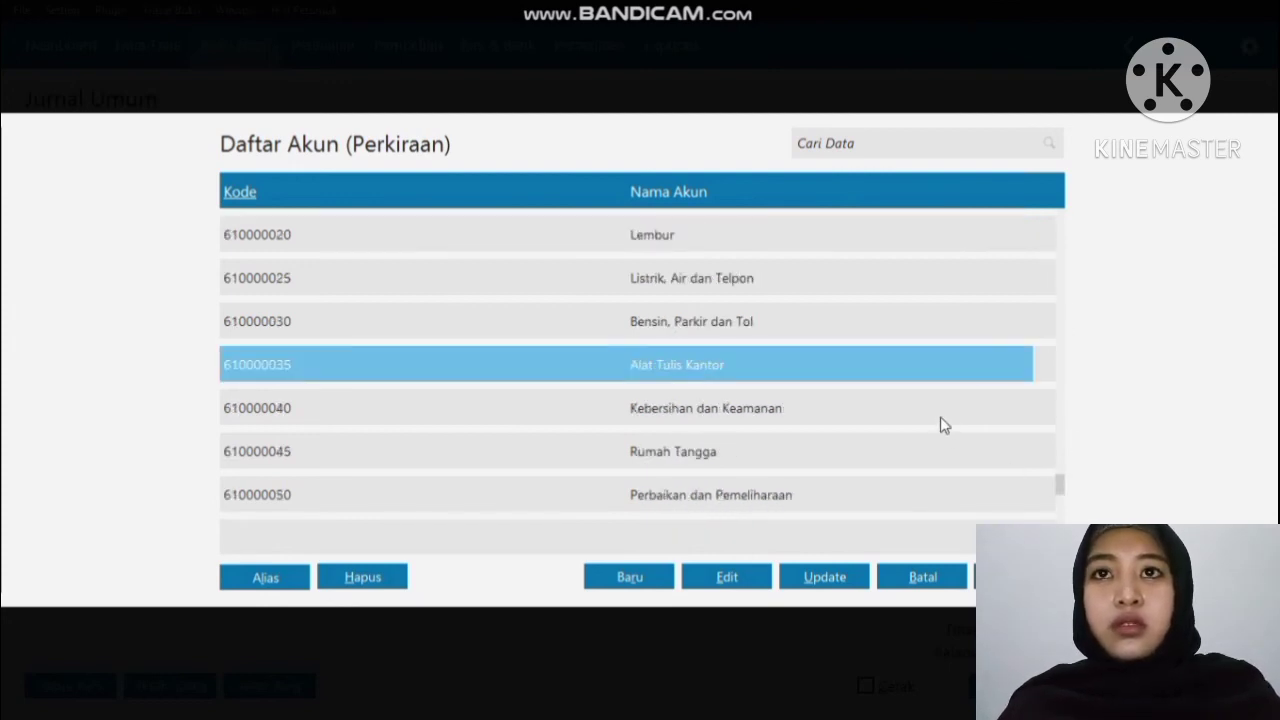
pyautogui.press('Up')
pyautogui.press('Up')
pyautogui.press('Up')
pyautogui.press('Up')
pyautogui.press('Up')
pyautogui.press('Up')
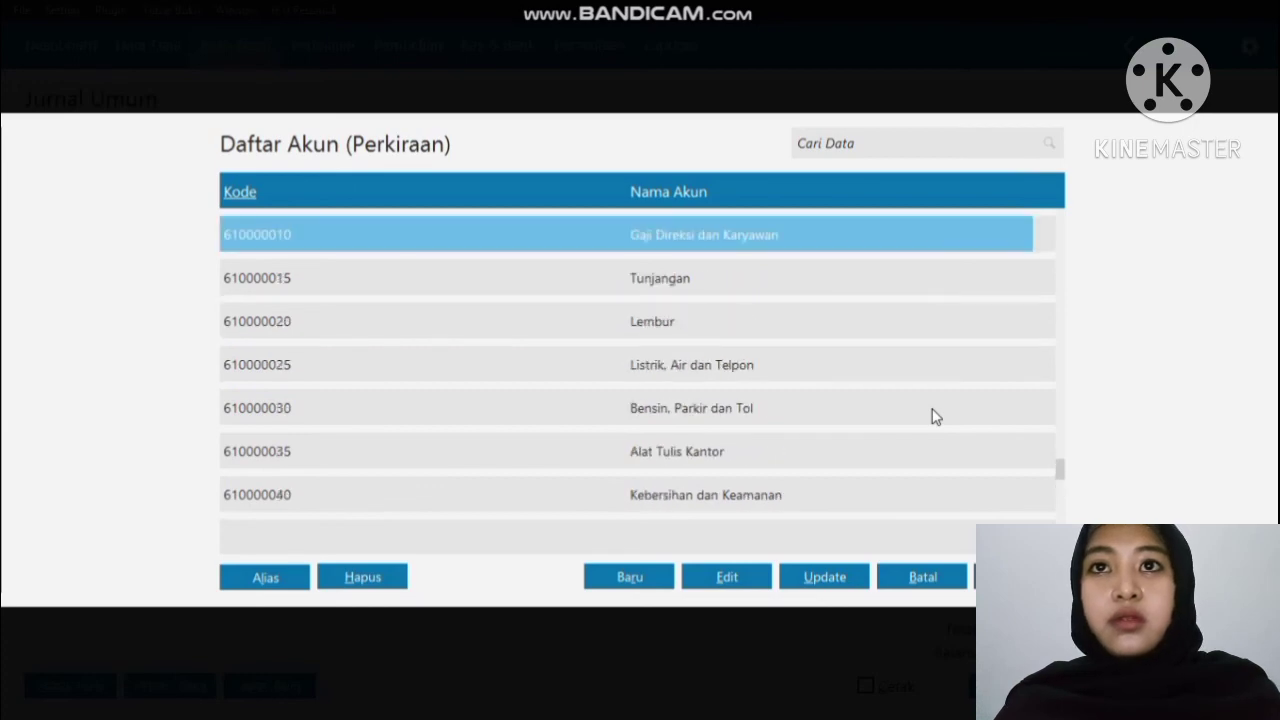
pyautogui.press('Down')
pyautogui.press('Return')
pyautogui.press('Return')
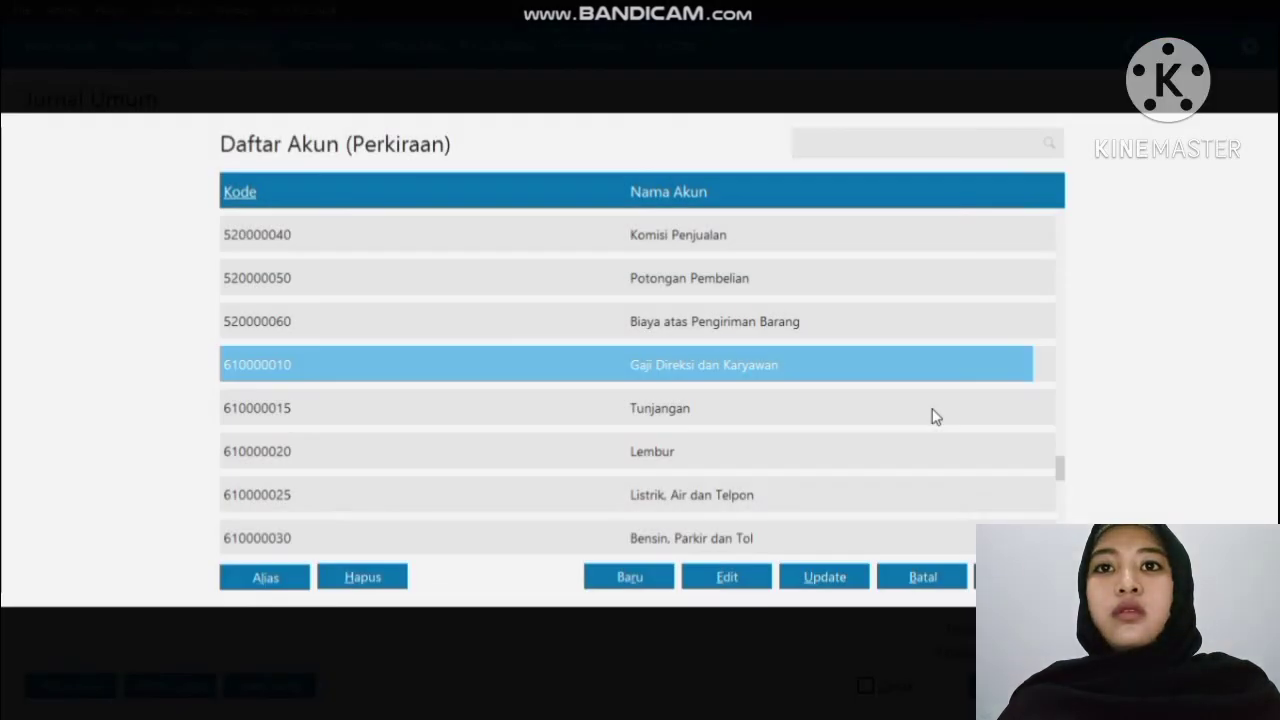
pyautogui.press('Return')
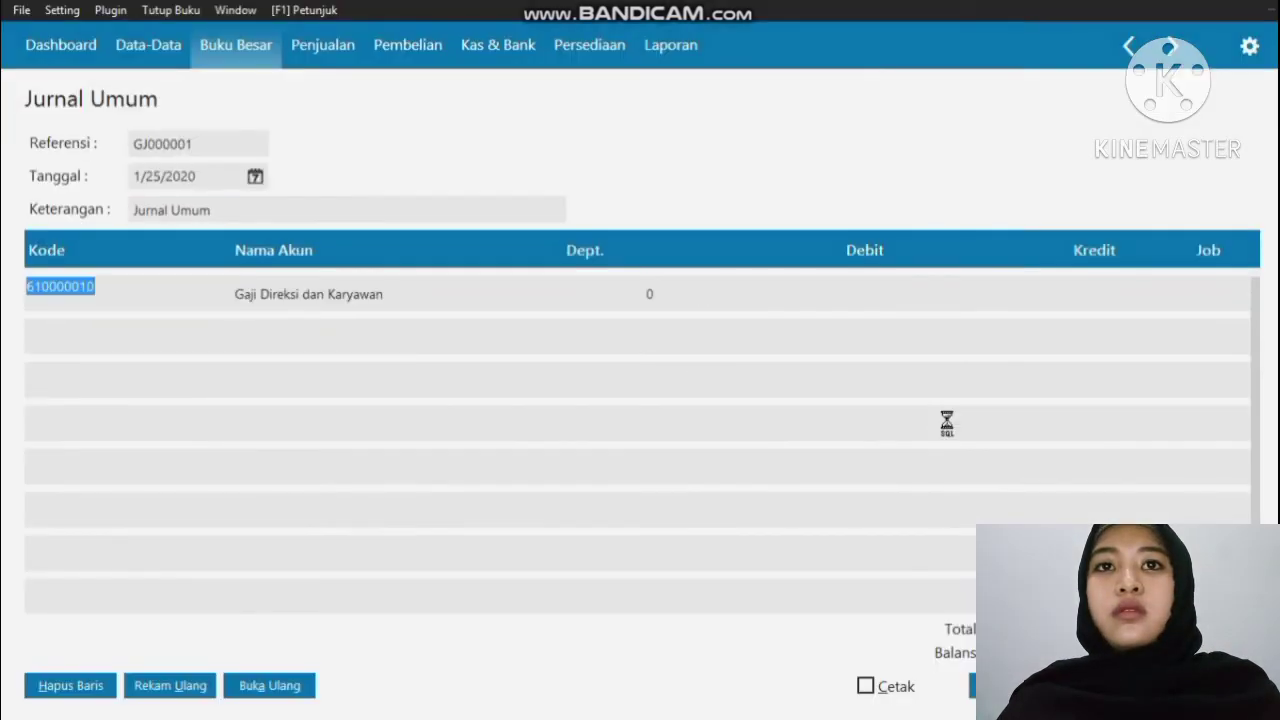
# Step: Open a note (Catatan) for the Gaji Direksi dan Karyawan line and enter the first employee's name with Rp 700.000
pyautogui.click(868, 285)
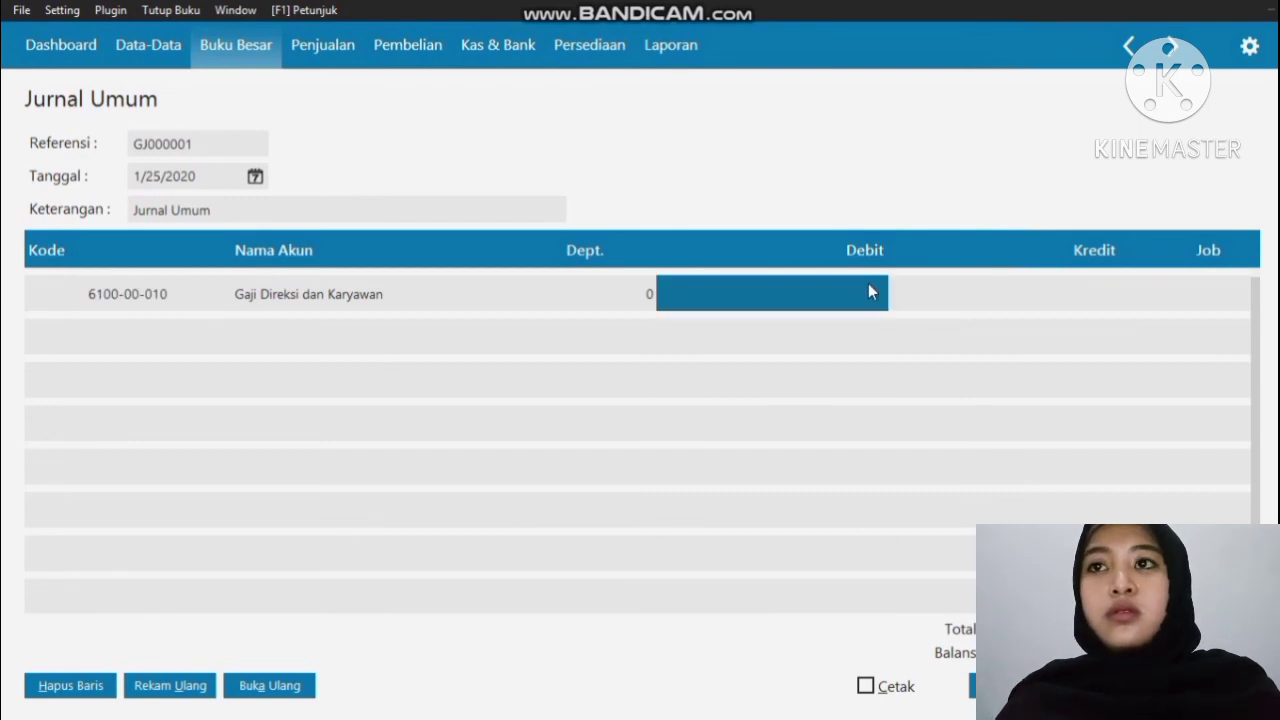
pyautogui.rightClick(386, 285)
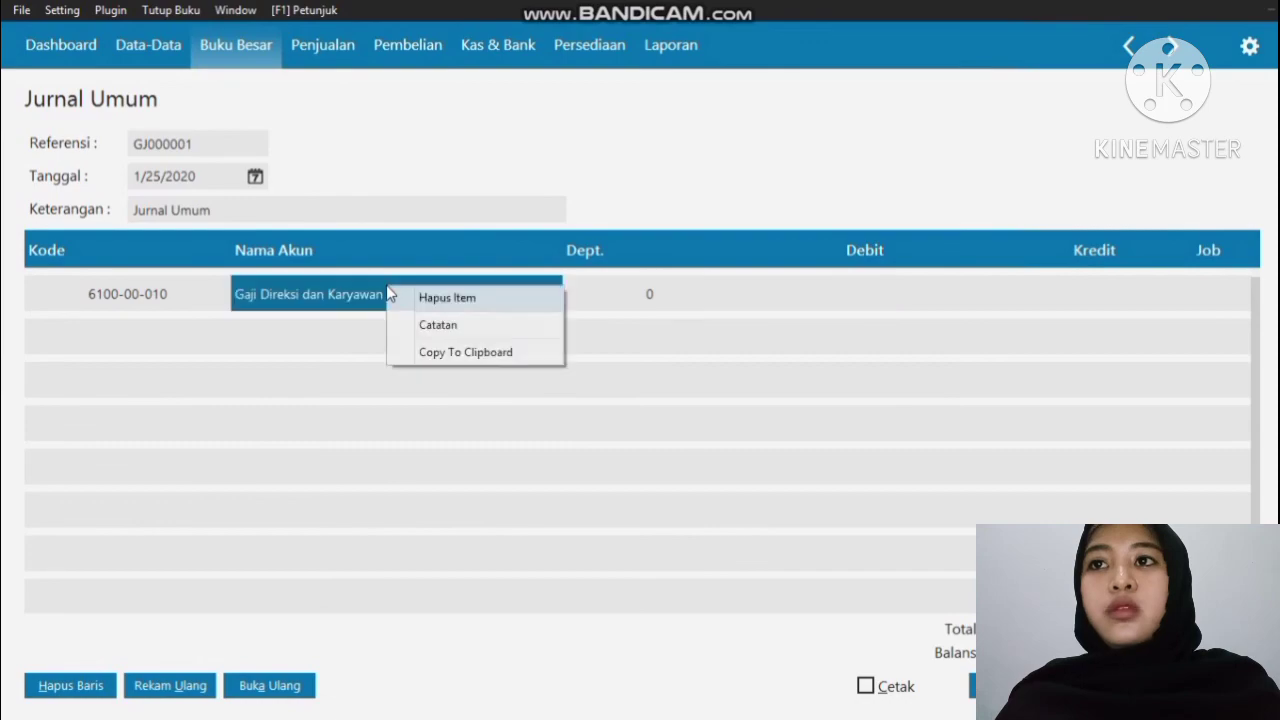
pyautogui.click(417, 323)
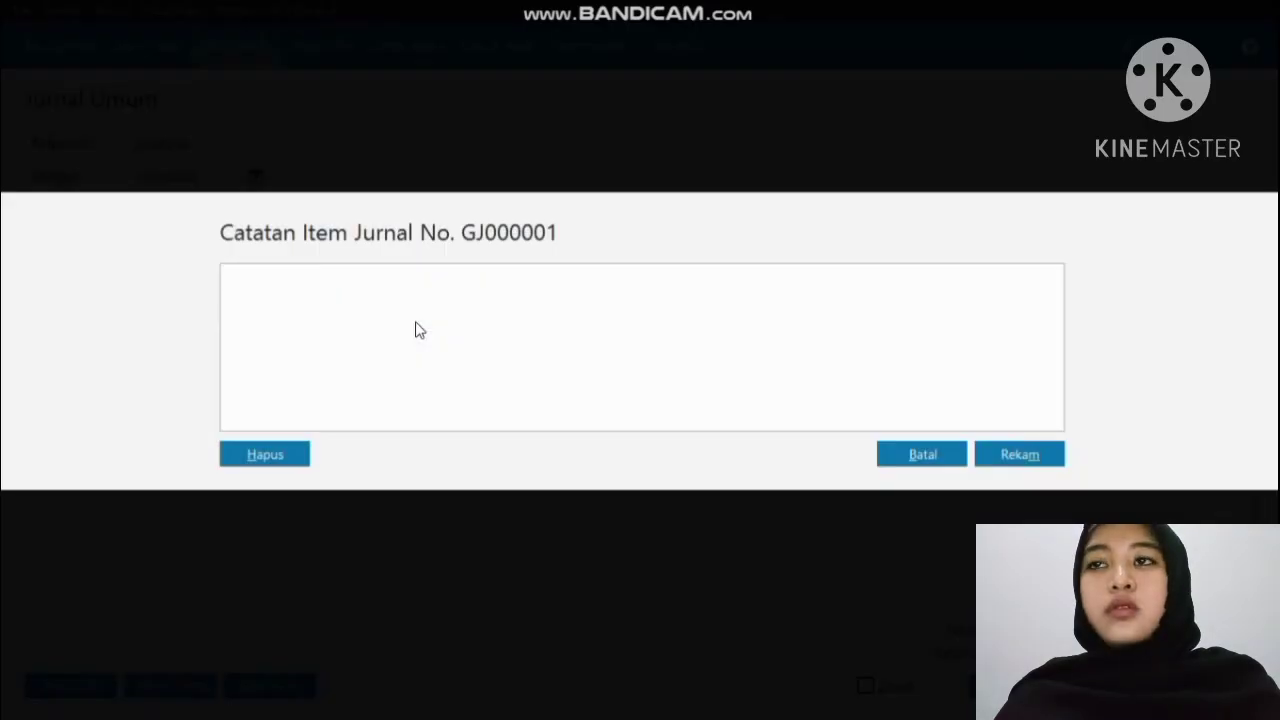
pyautogui.click(416, 323)
pyautogui.write('I')
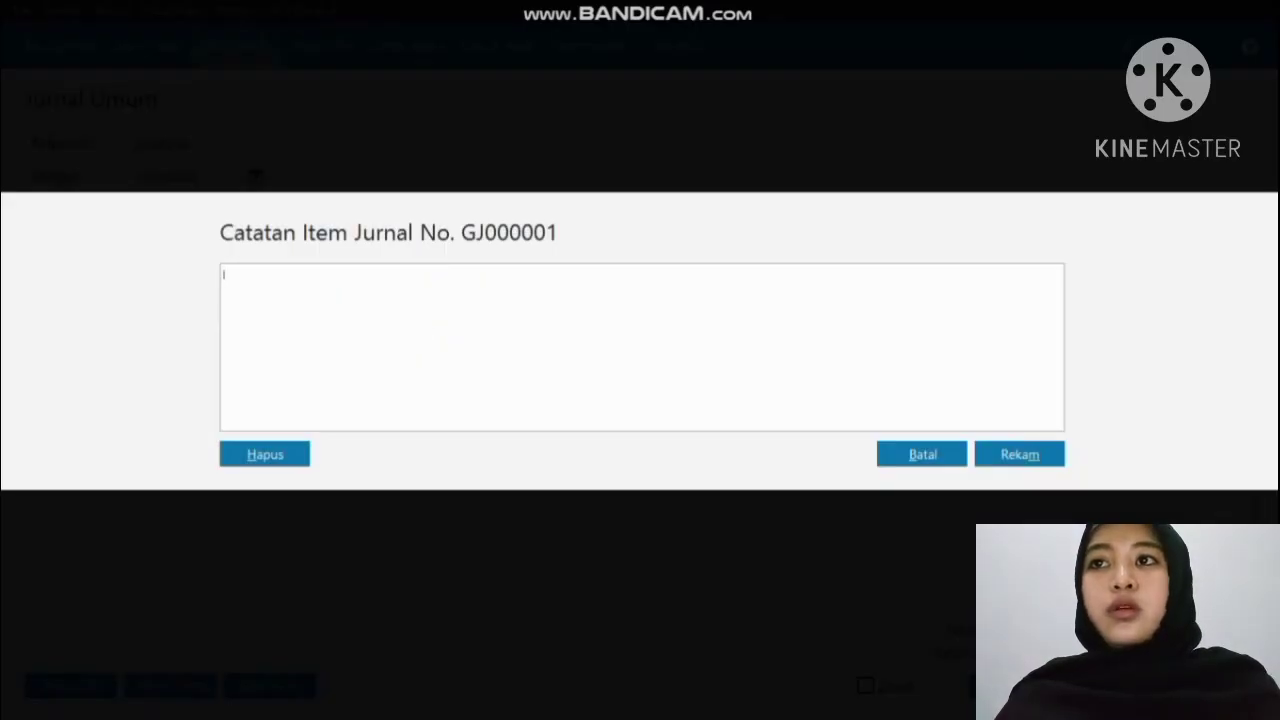
pyautogui.write('W')
pyautogui.press('BackSpace')
pyautogui.write('wa')
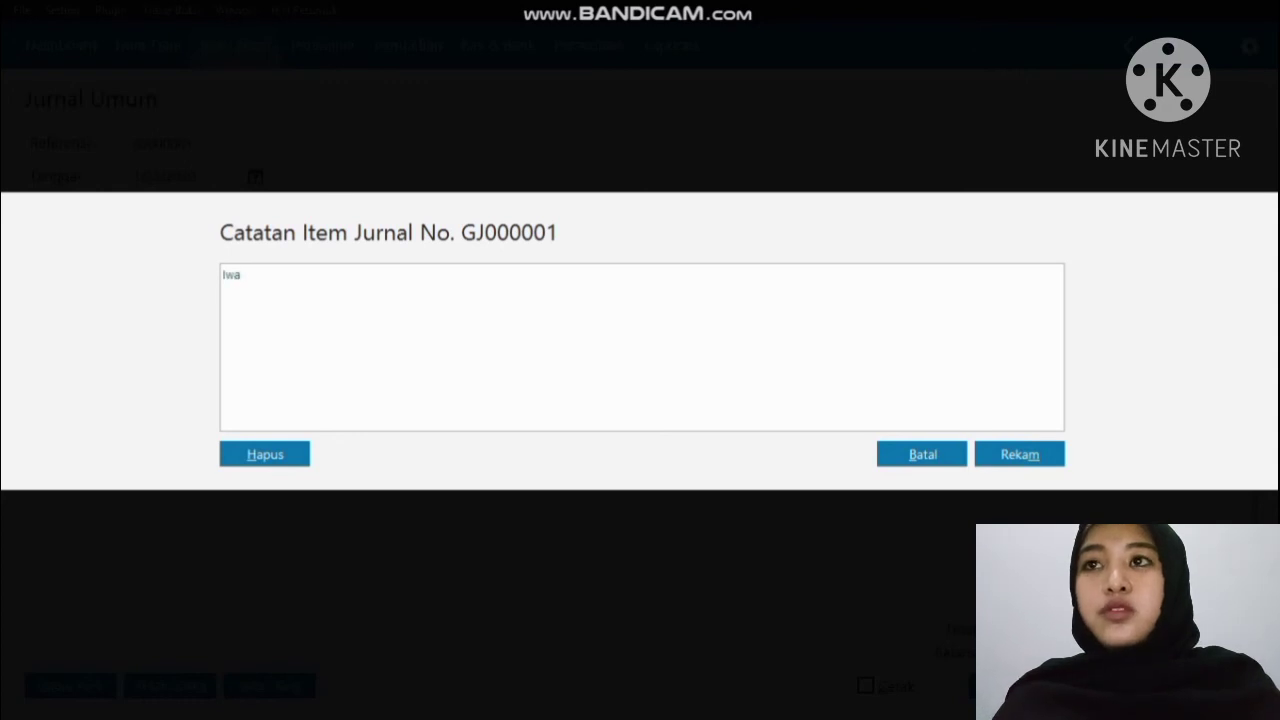
pyautogui.write('n ')
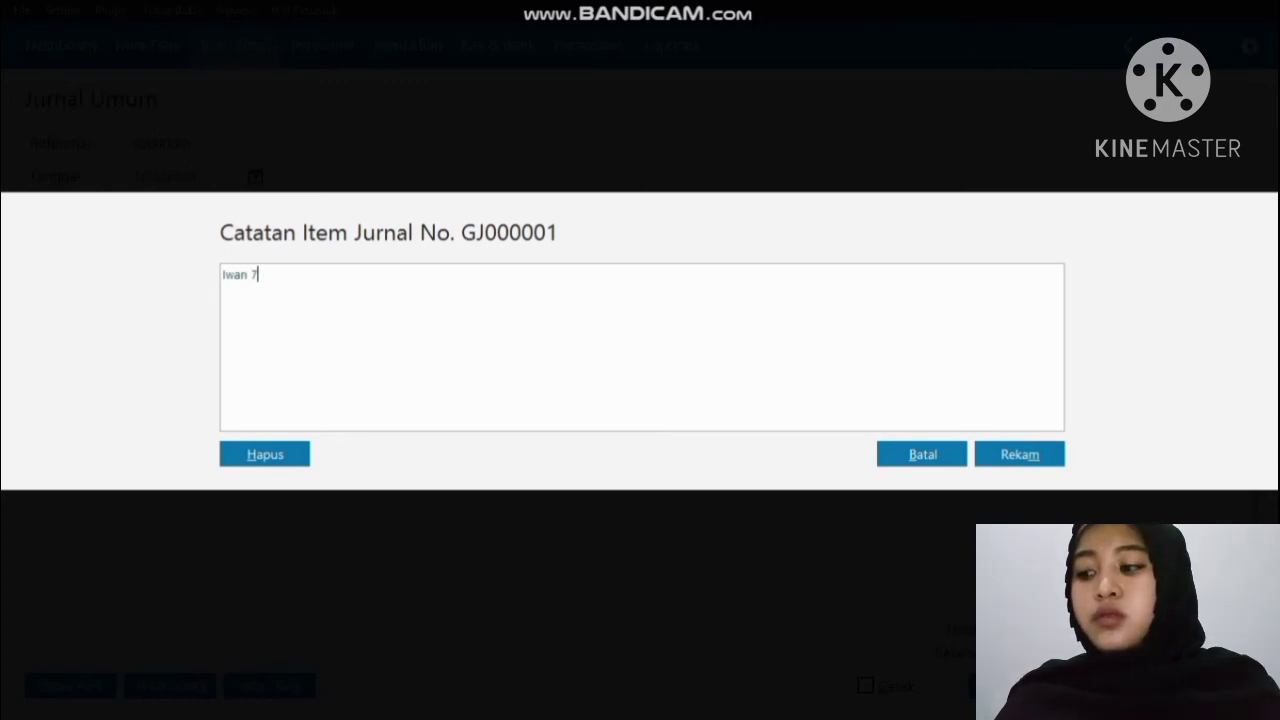
pyautogui.write('Rp ')
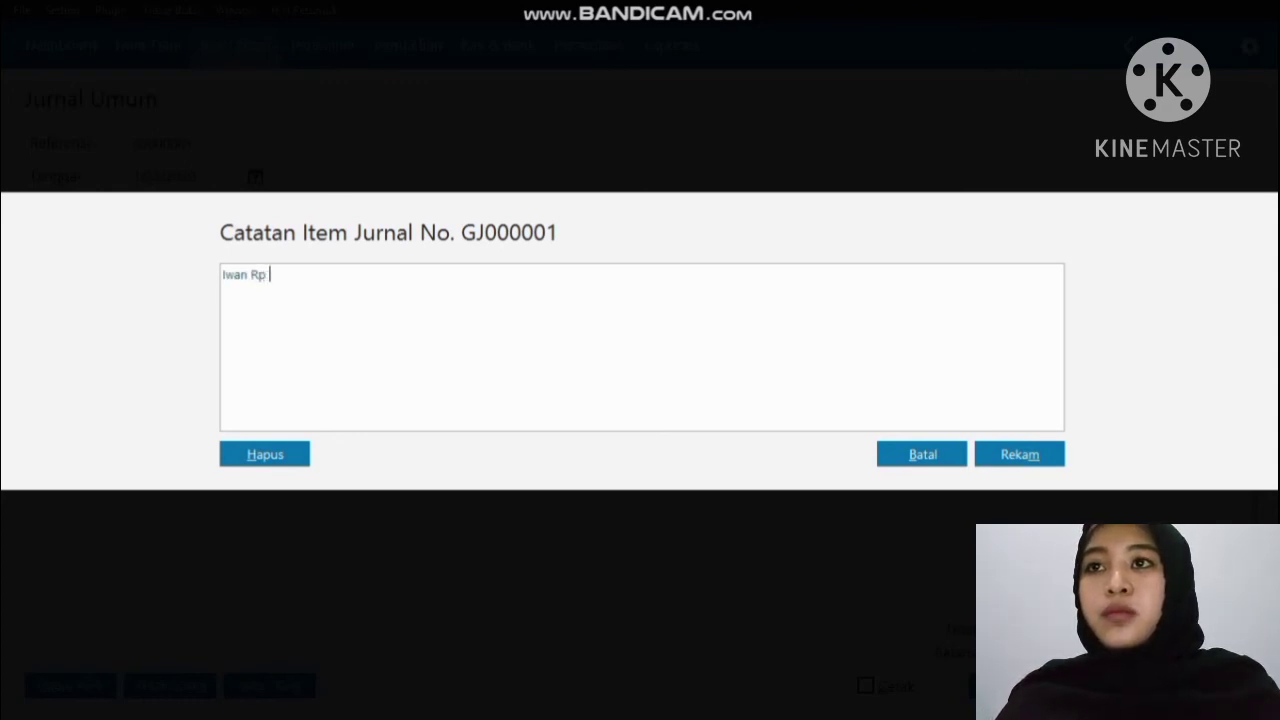
pyautogui.write('700.000')
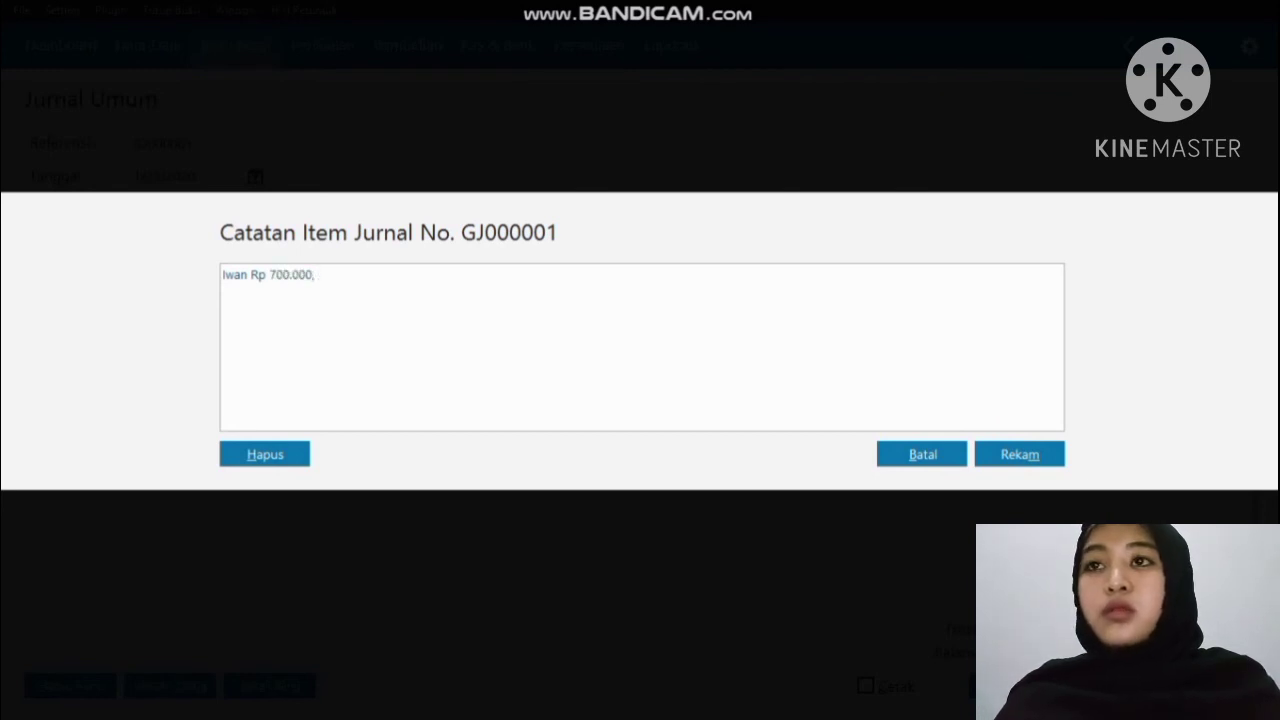
# Step: Add the second and third employees' names to the note with Rp 950.000 and Rp 400.000 respectively
pyautogui.write(', Badu ')
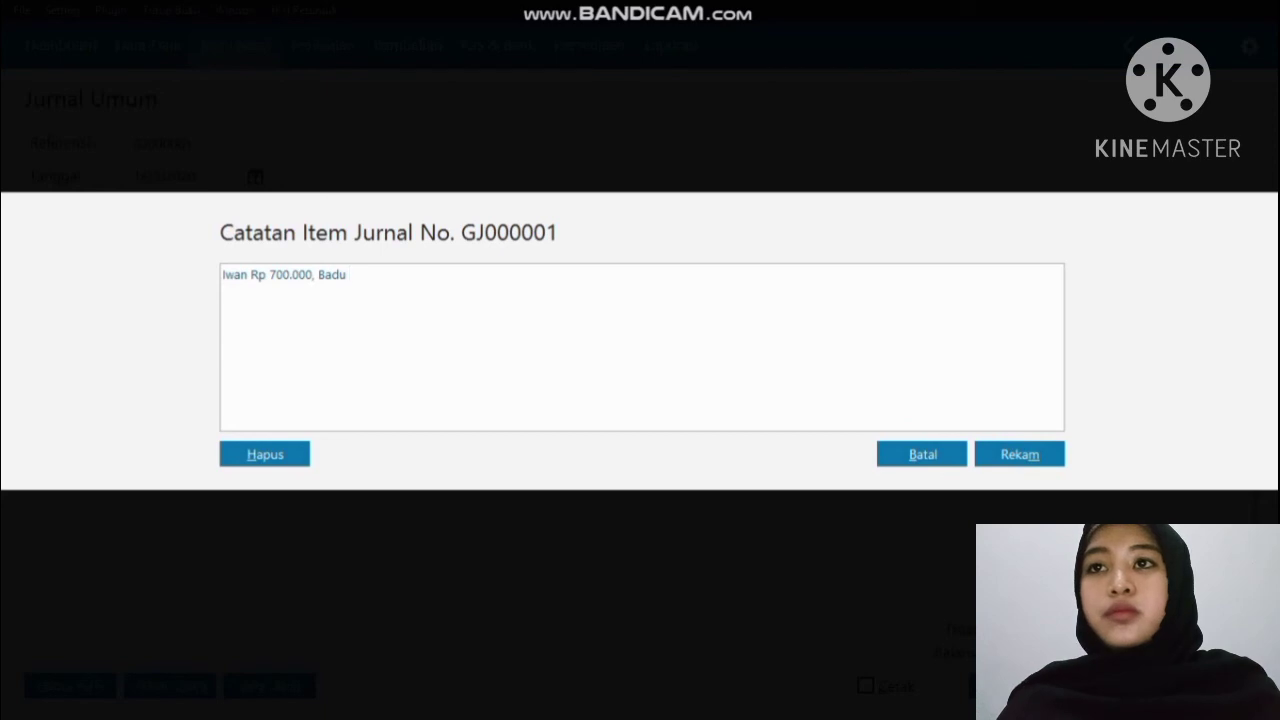
pyautogui.write('Rp 9')
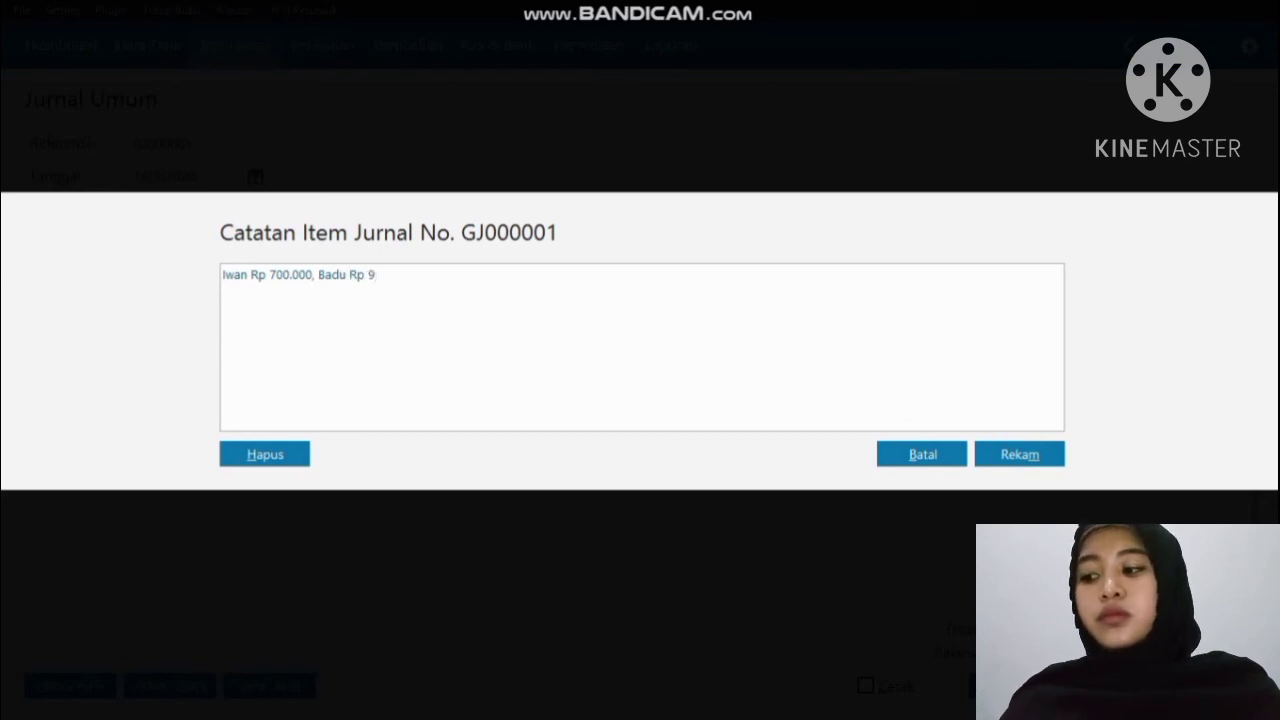
pyautogui.write('50.000')
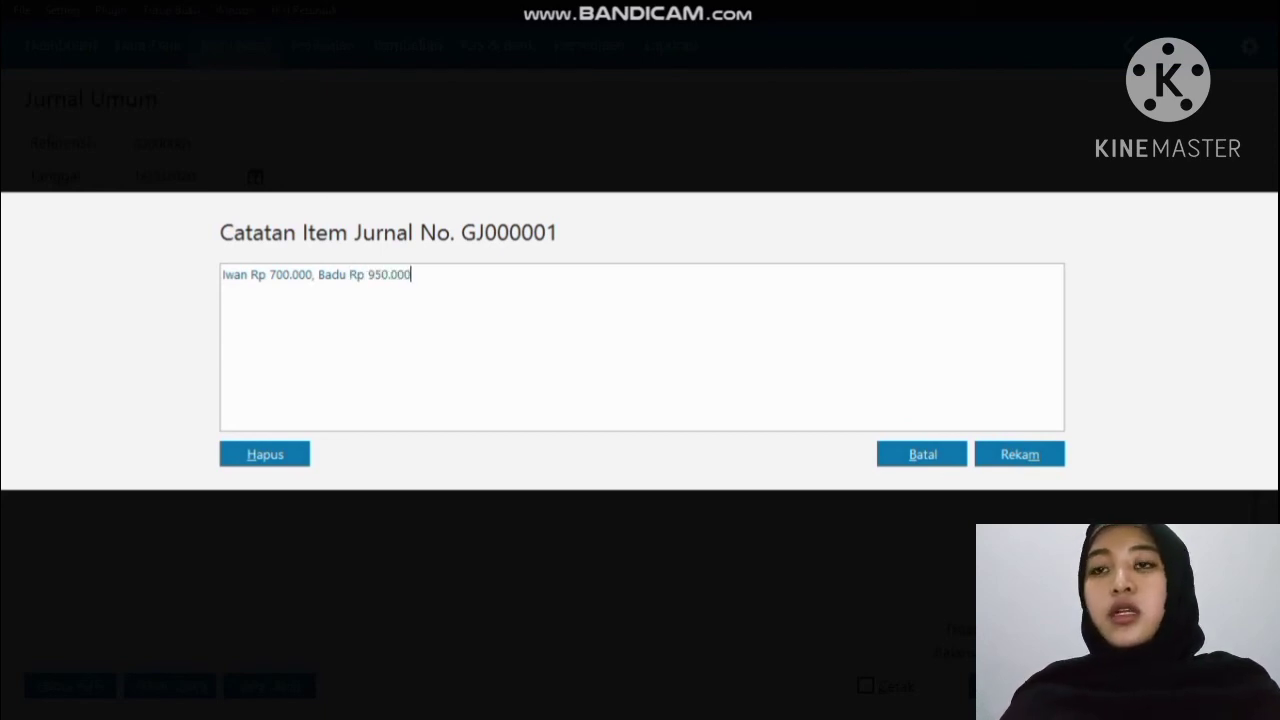
pyautogui.write(', ')
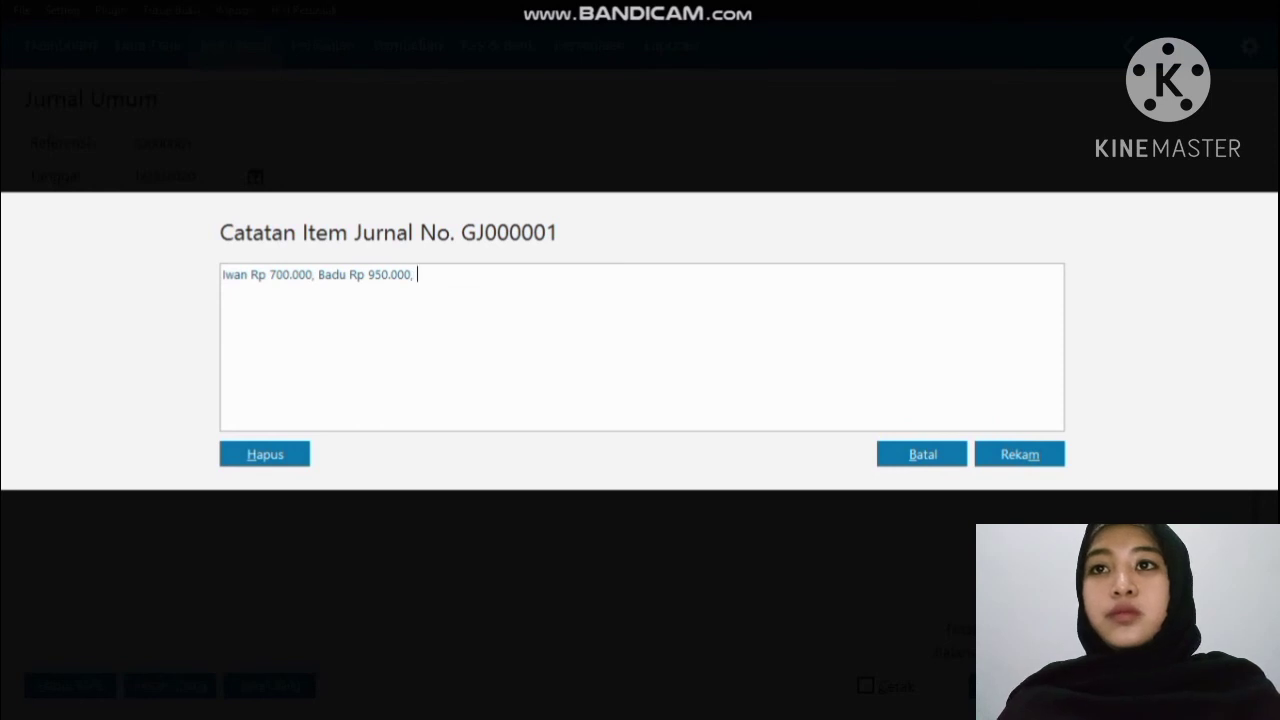
pyautogui.write('Tari')
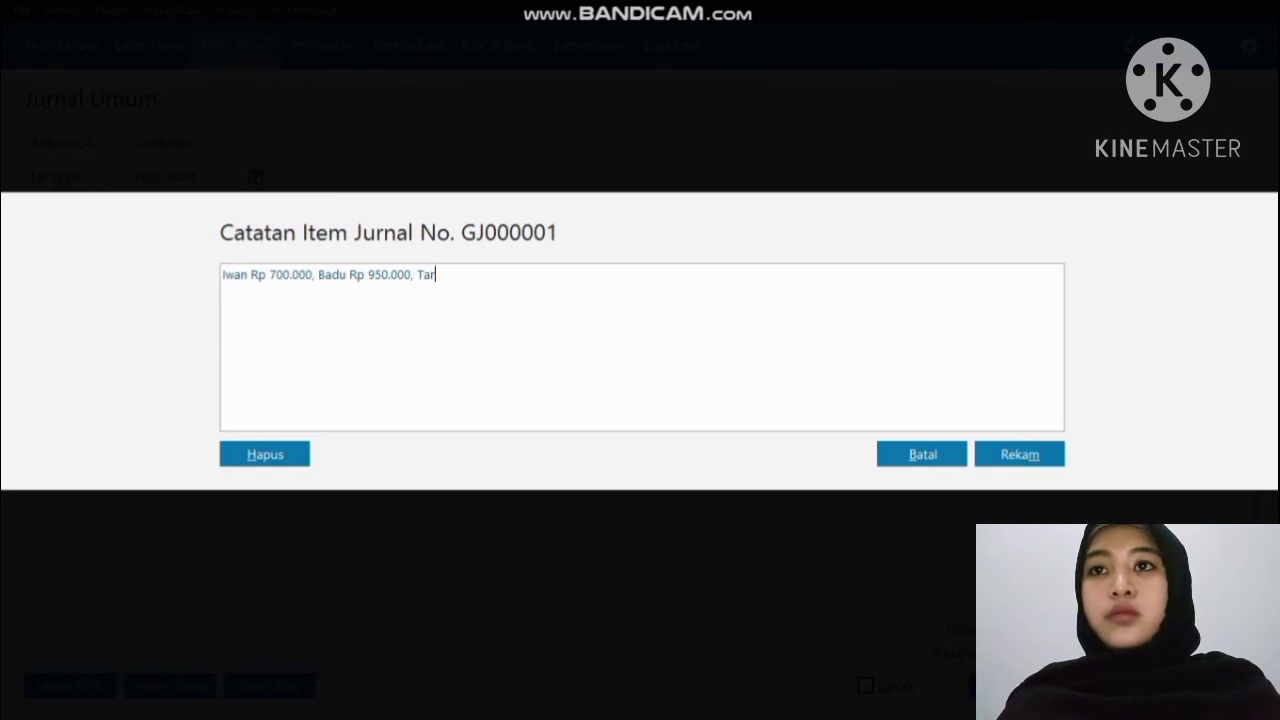
pyautogui.write(' Rp')
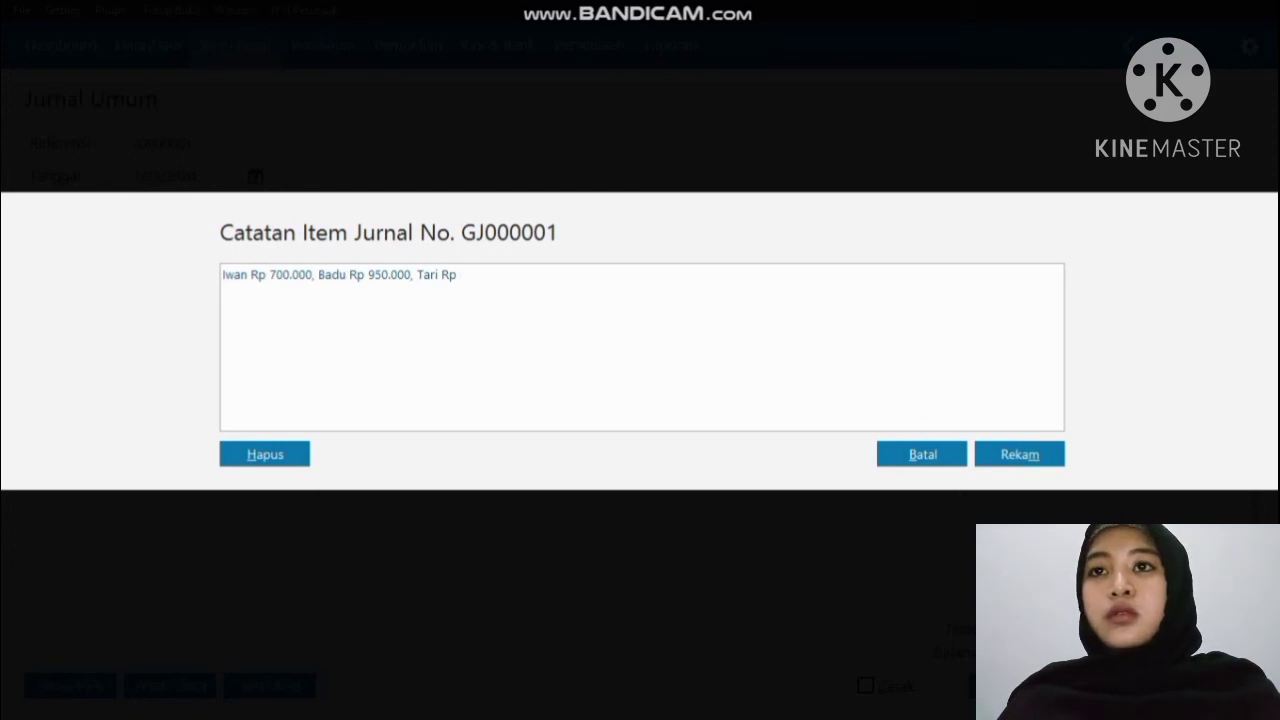
pyautogui.write(' 4')
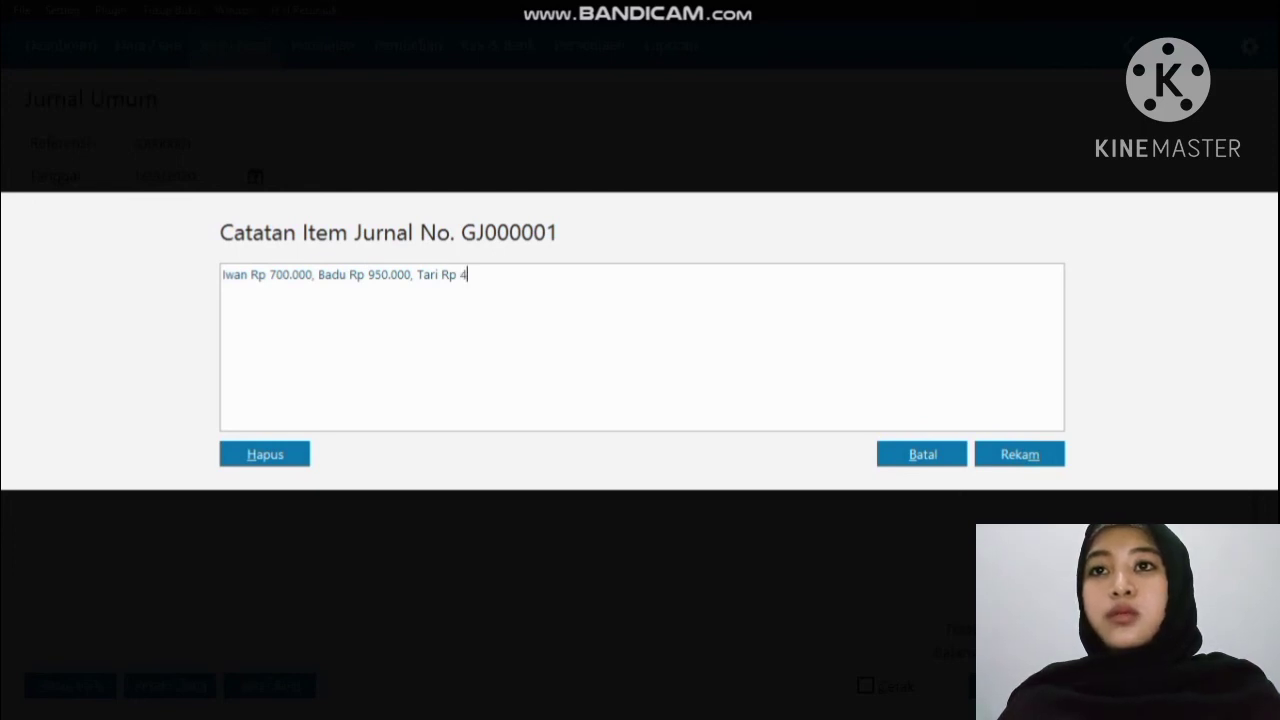
pyautogui.write('00.000')
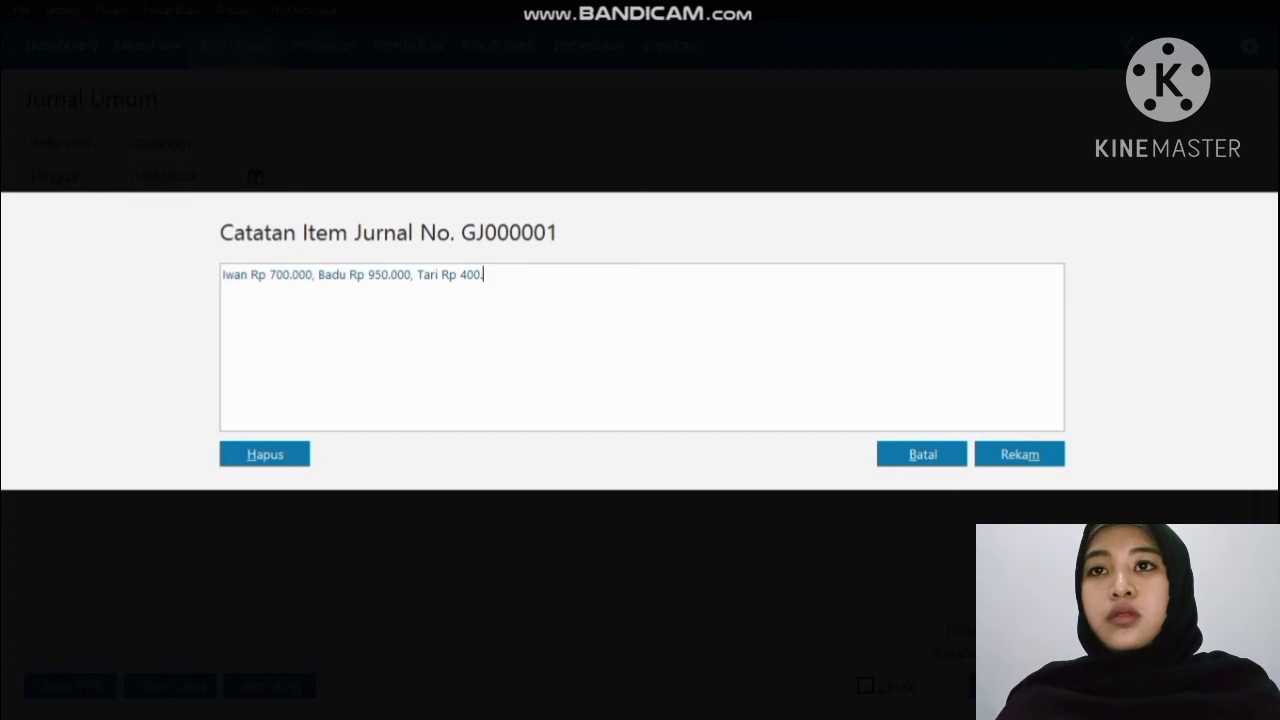
# Step: Add the fourth employee's name with Rp 125.000 to the note and save the note
pyautogui.write(',')
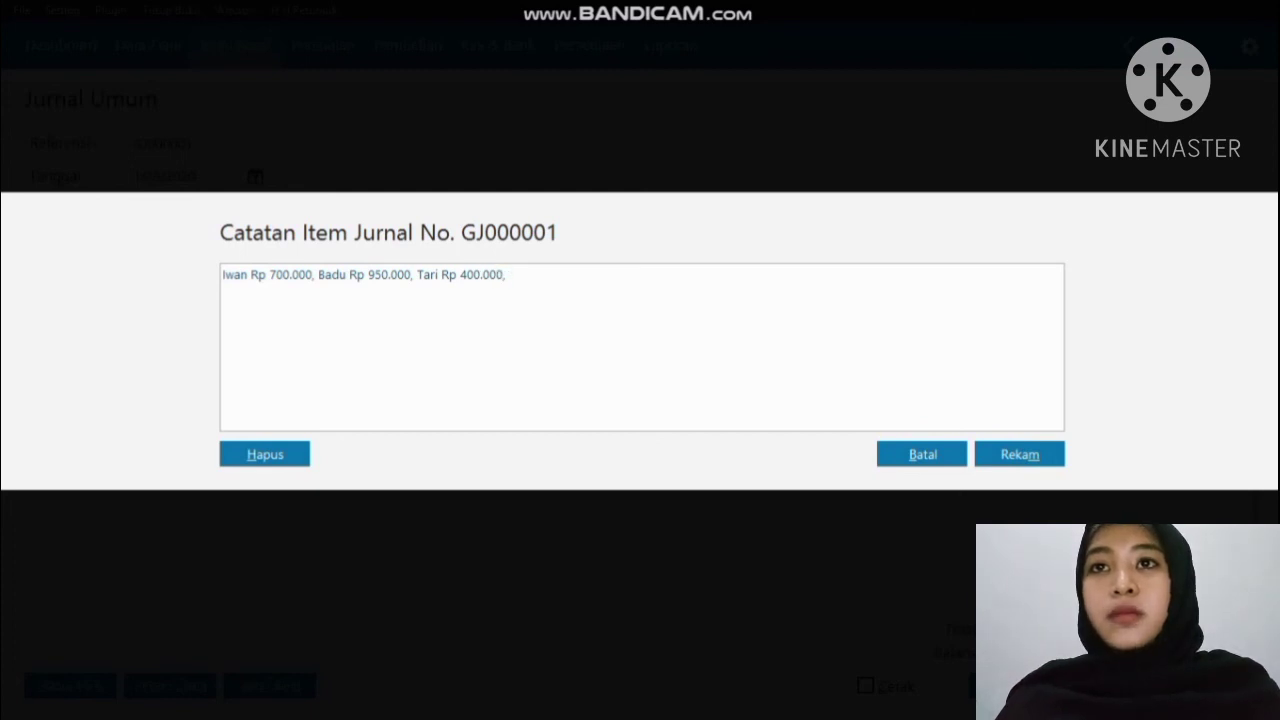
pyautogui.write(' Agus ')
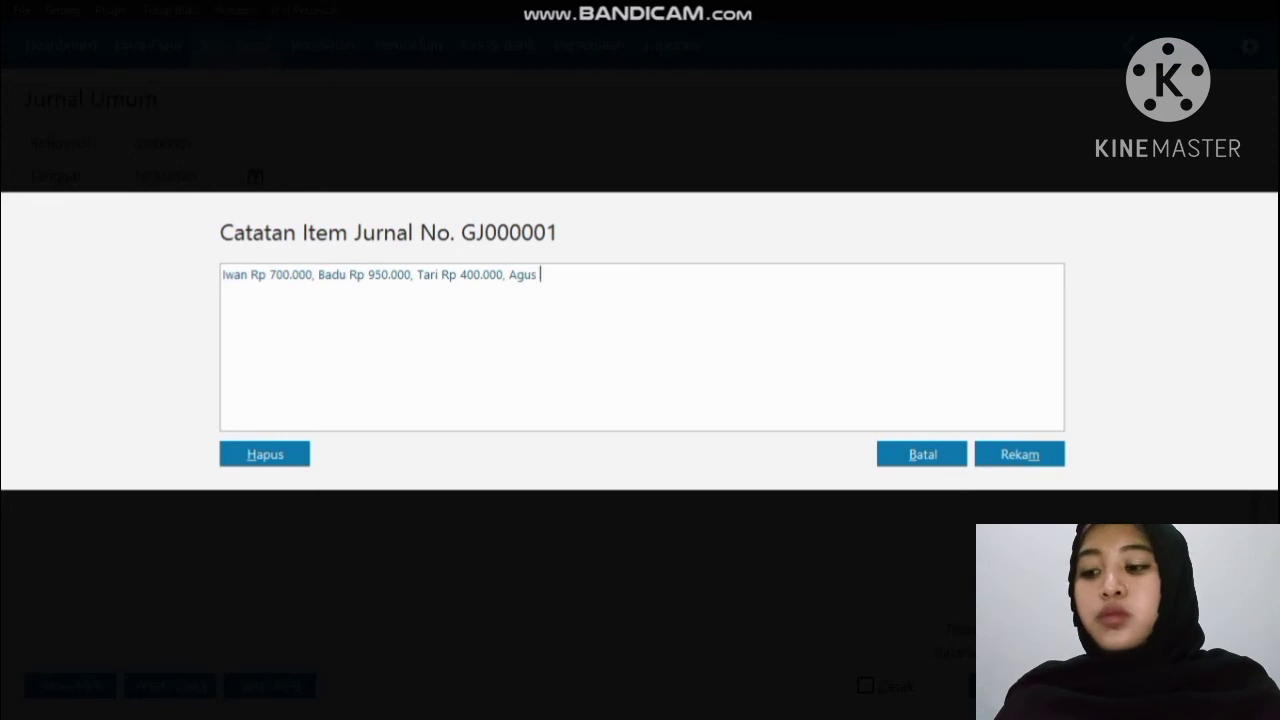
pyautogui.write('Rp ')
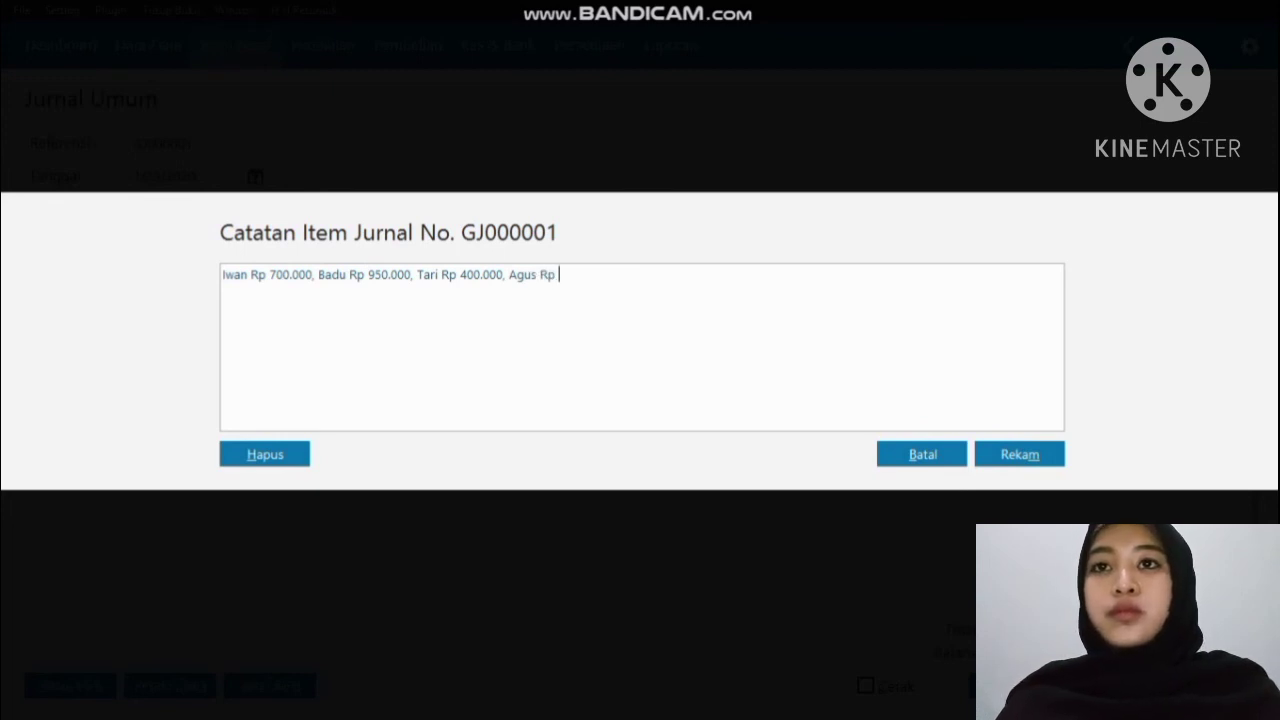
pyautogui.write('125.')
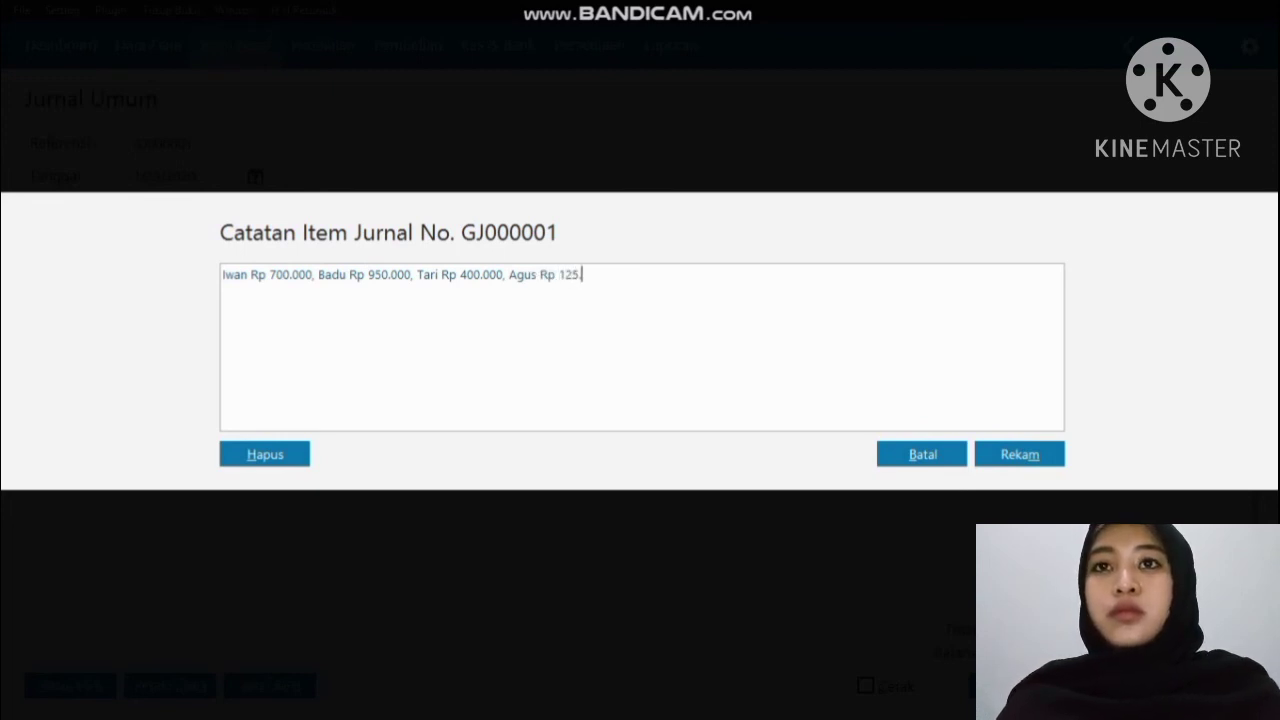
pyautogui.write('000')
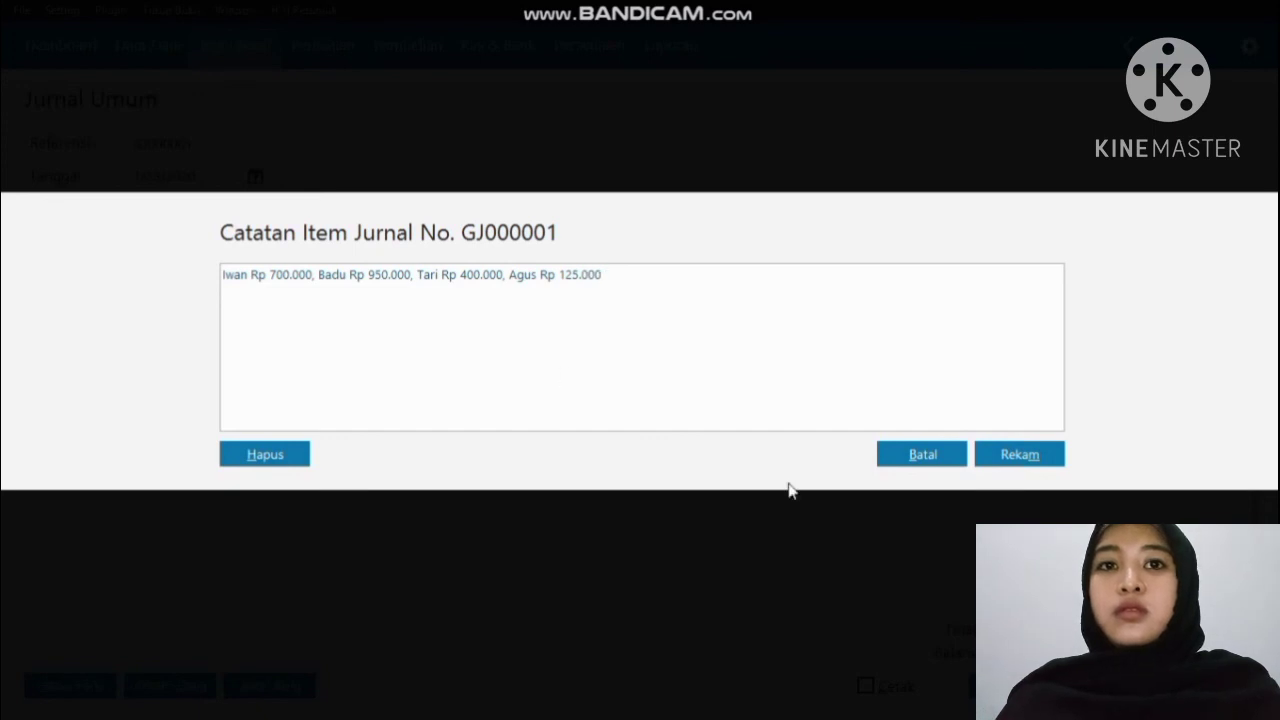
pyautogui.click(991, 459)
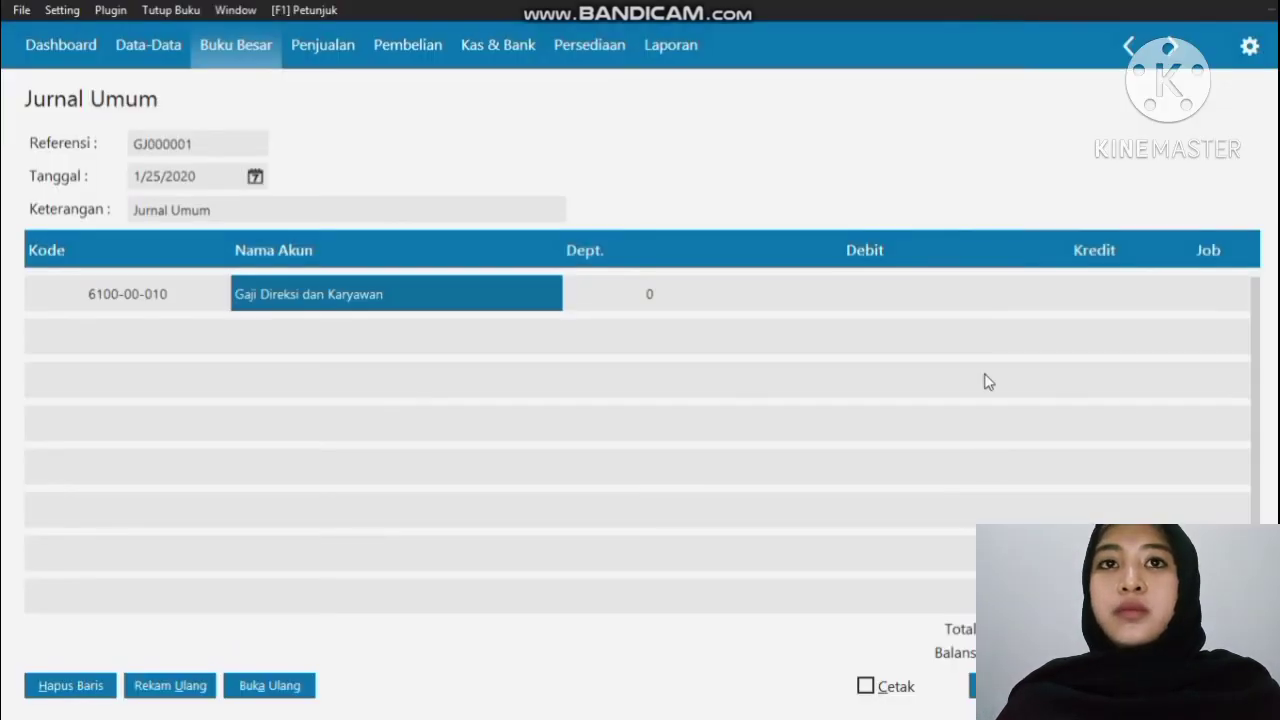
# Step: Enter a debit of 2175000 on the Gaji Direksi dan Karyawan line
pyautogui.click(862, 293)
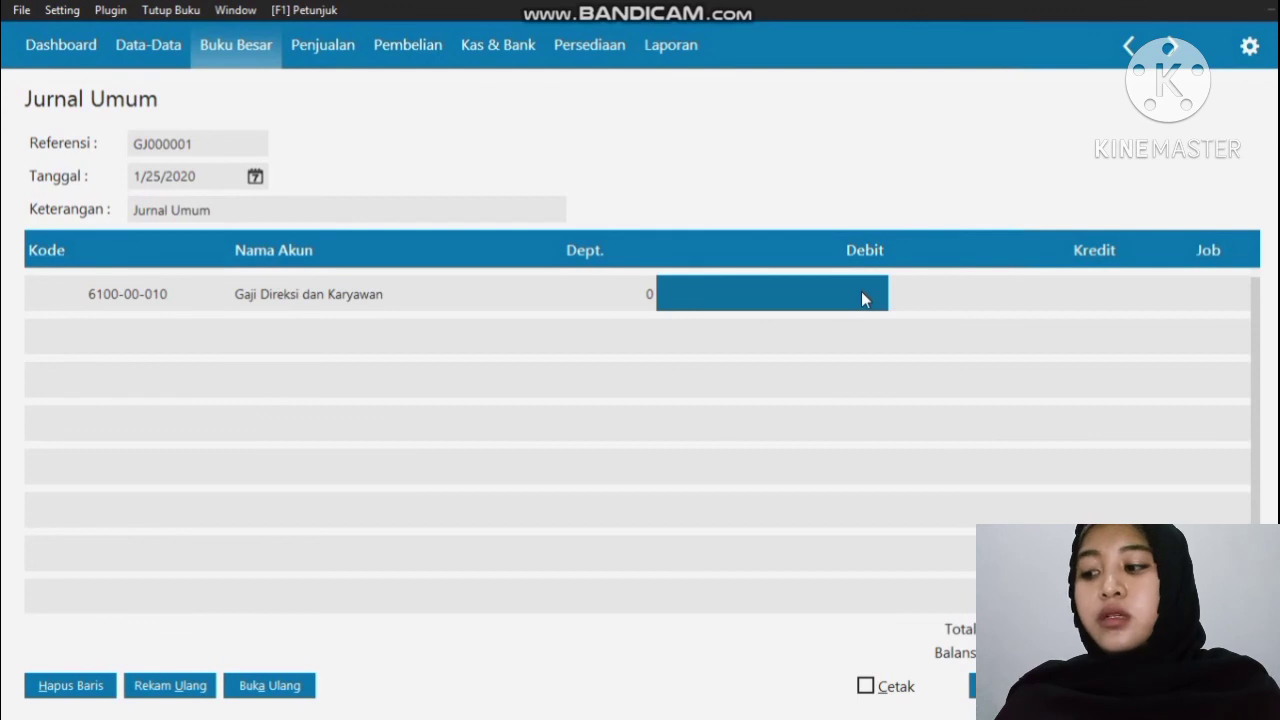
pyautogui.write('2')
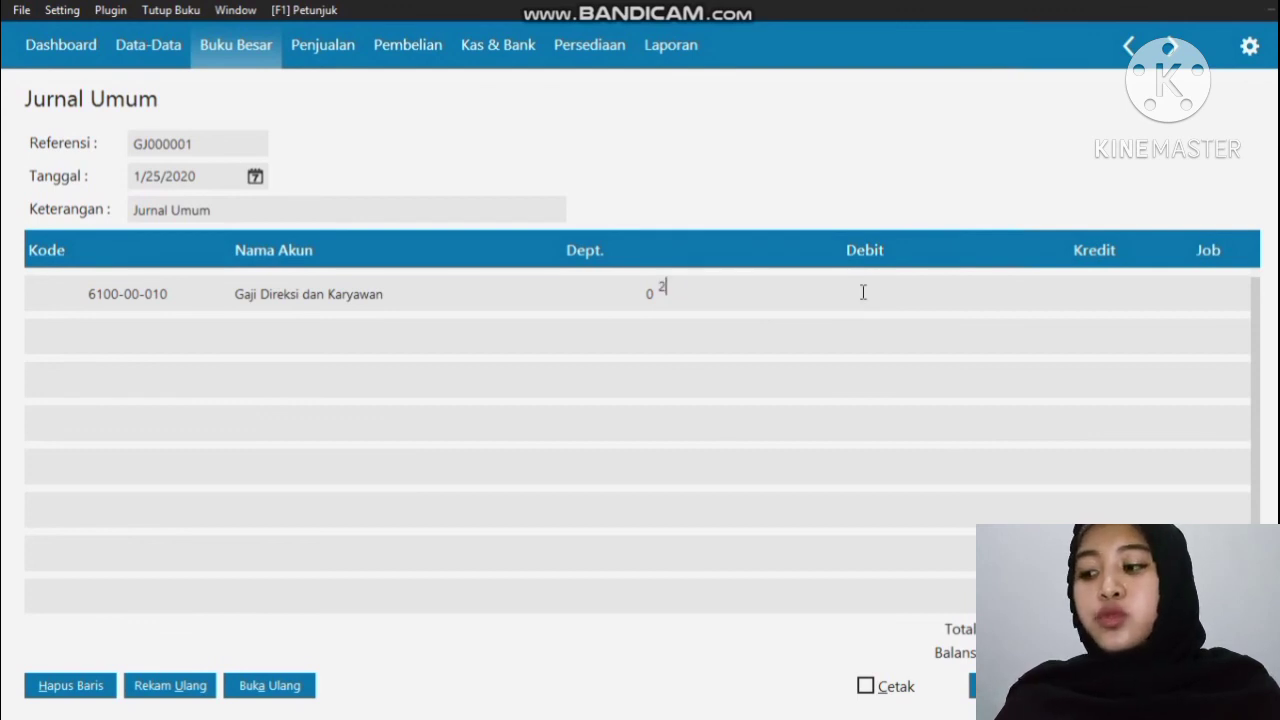
pyautogui.write('175000')
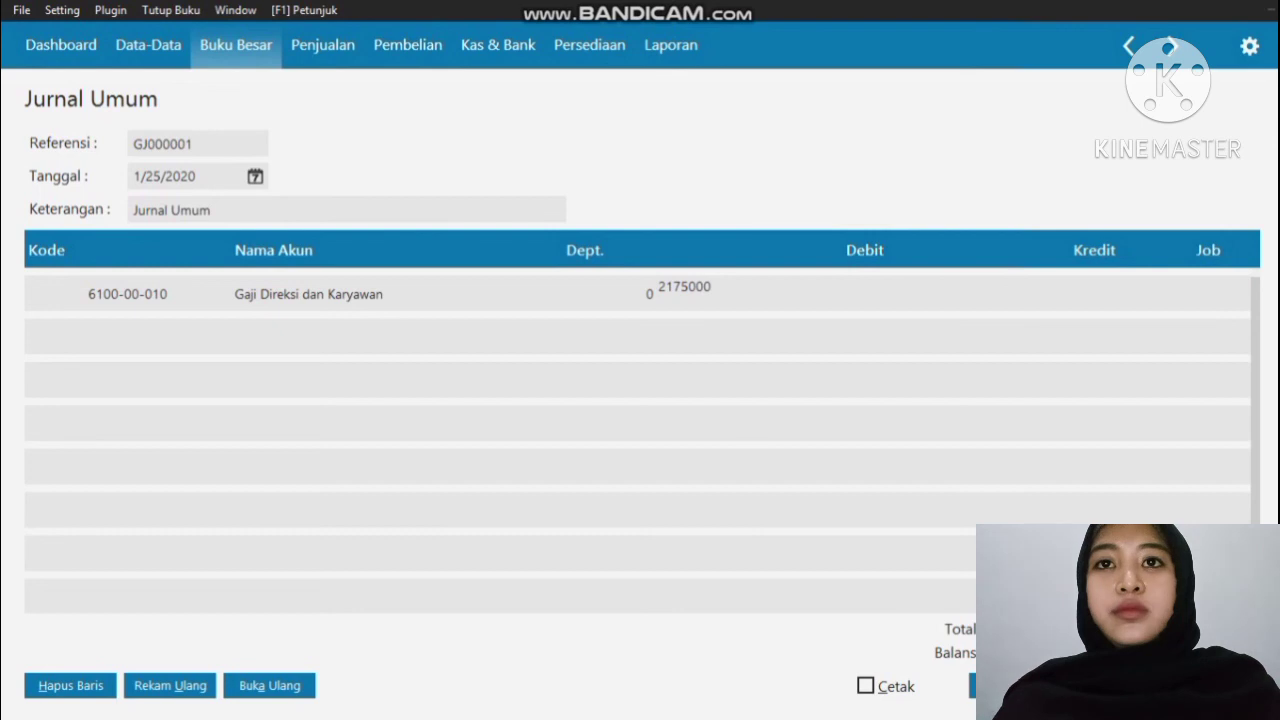
pyautogui.press('Return')
pyautogui.click(861, 291)
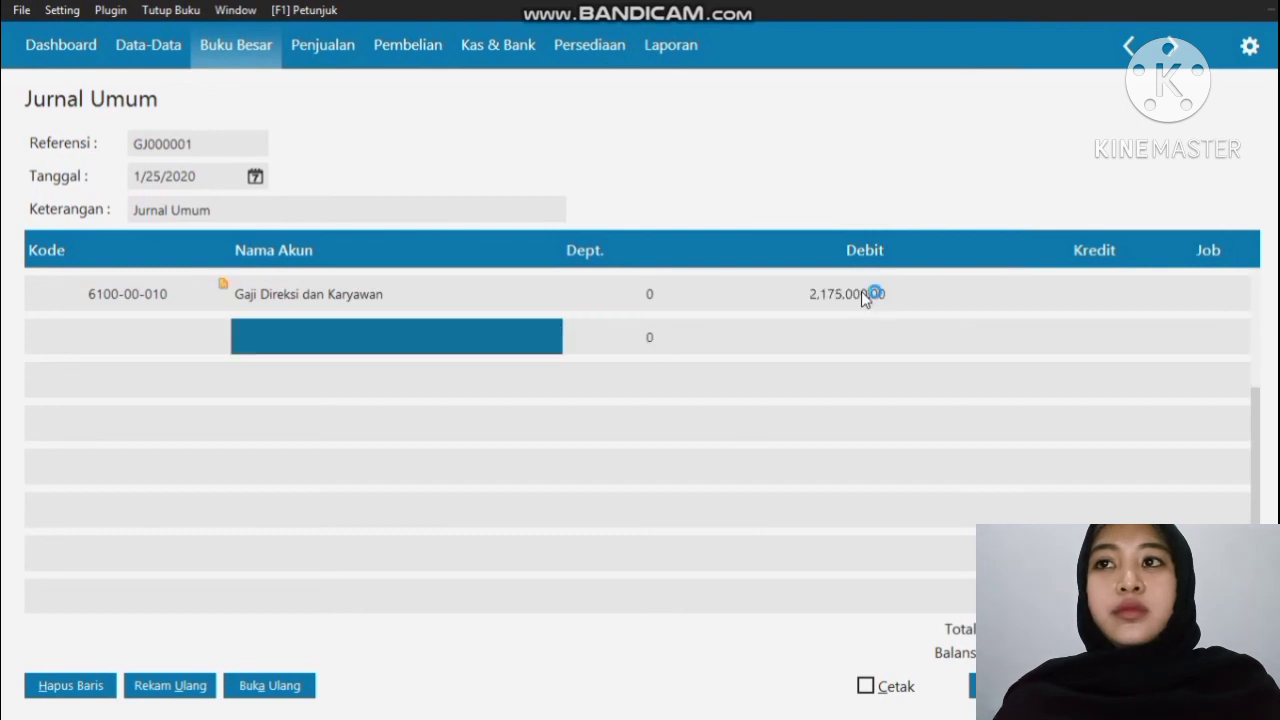
# Step: Add the account Kas (110000020) to the journal's second line with a balancing credit of 2,175,000.00
pyautogui.doubleClick(561, 334)
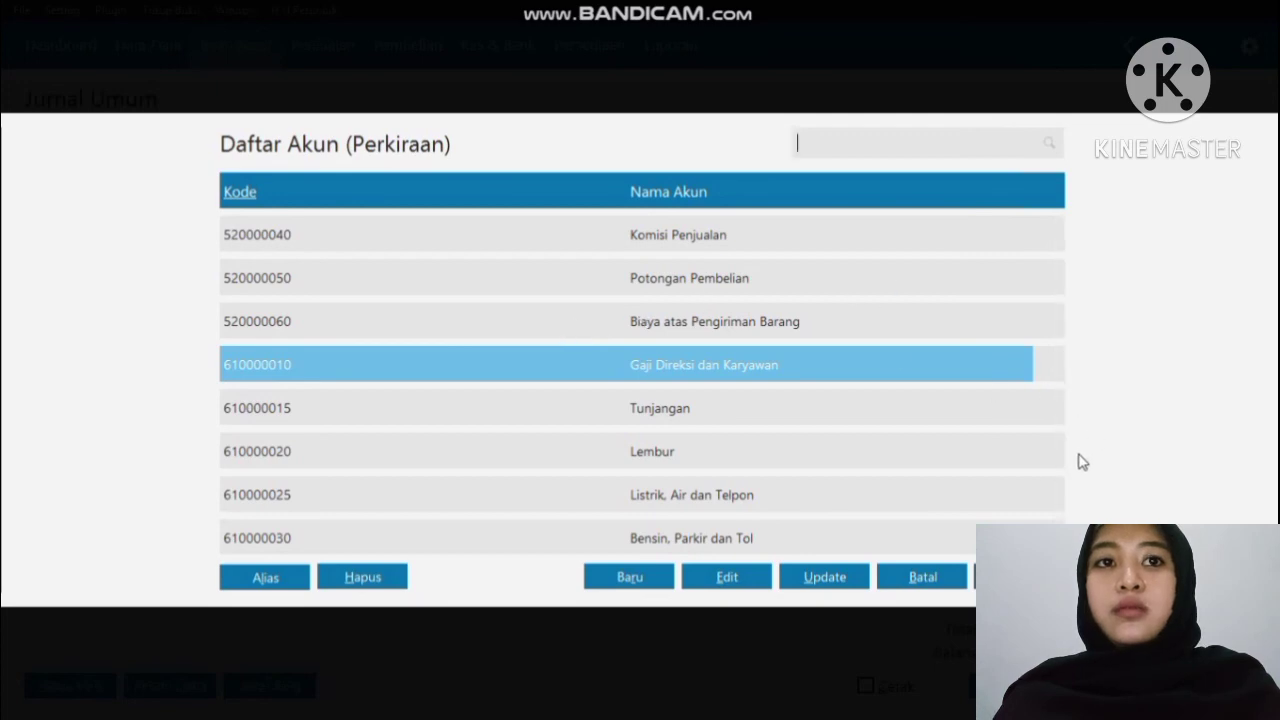
pyautogui.click(1050, 230)
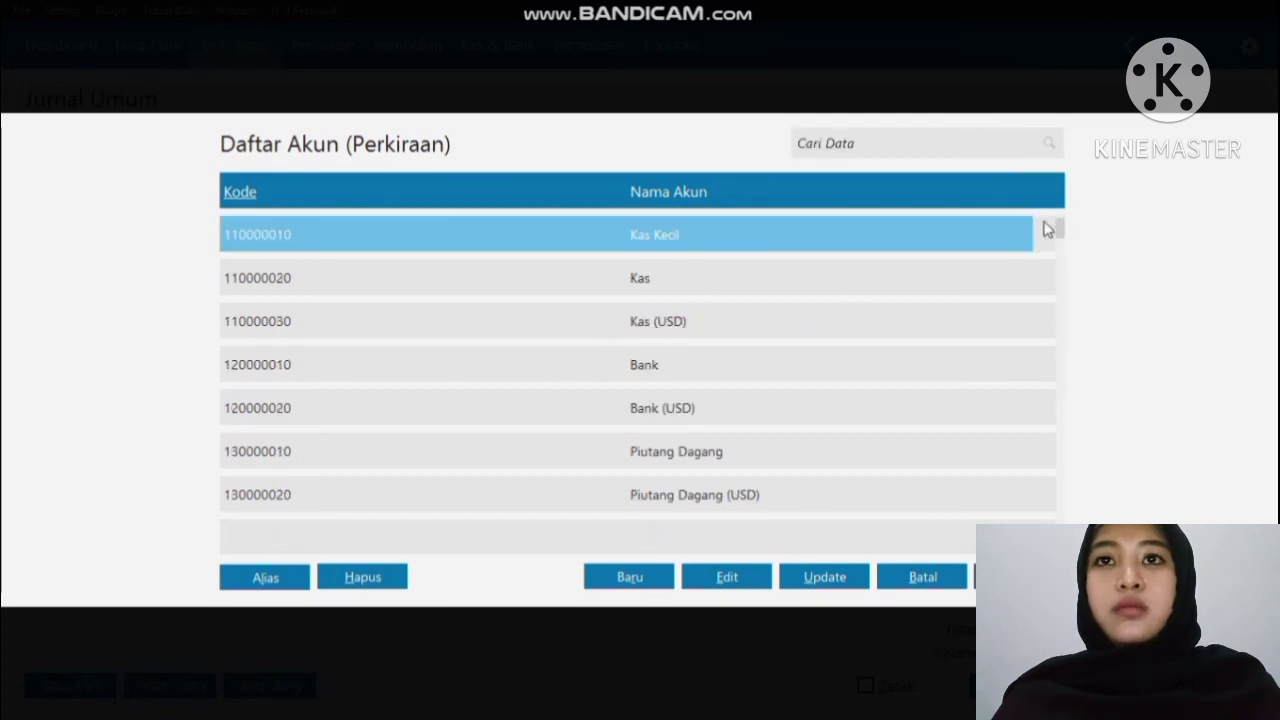
pyautogui.doubleClick(942, 283)
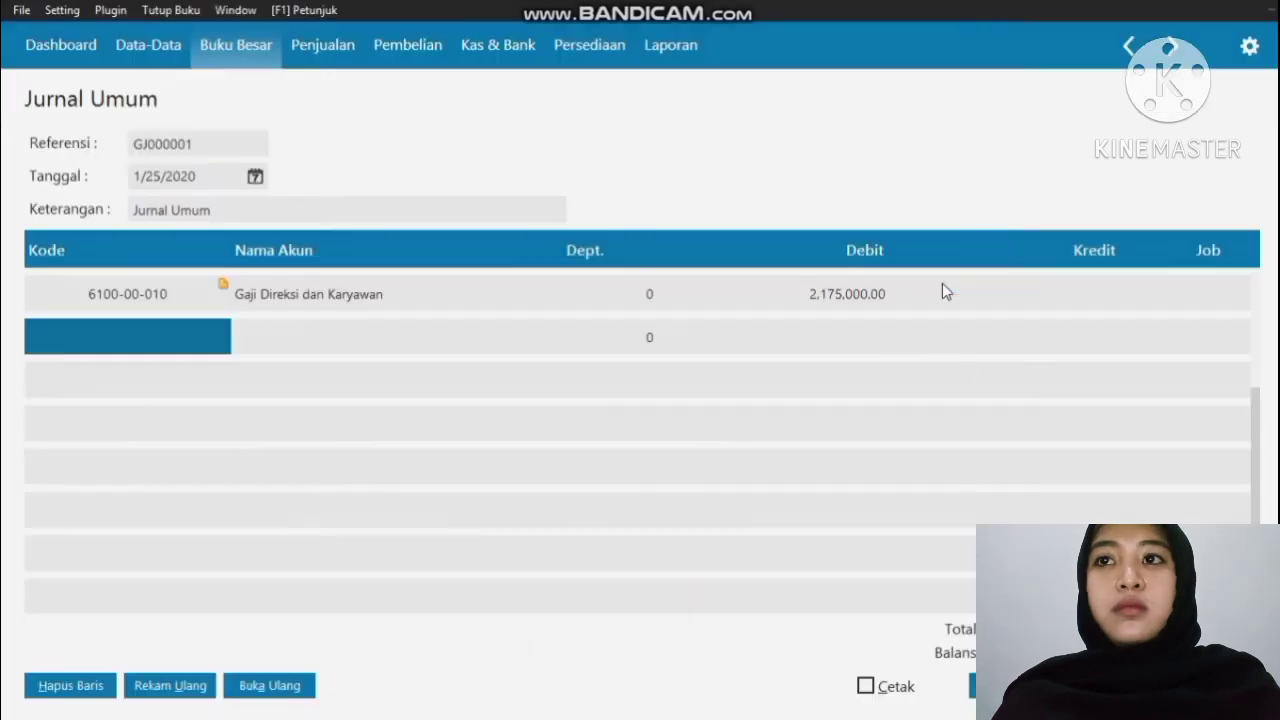
pyautogui.press('Tab')
pyautogui.press('Tab')
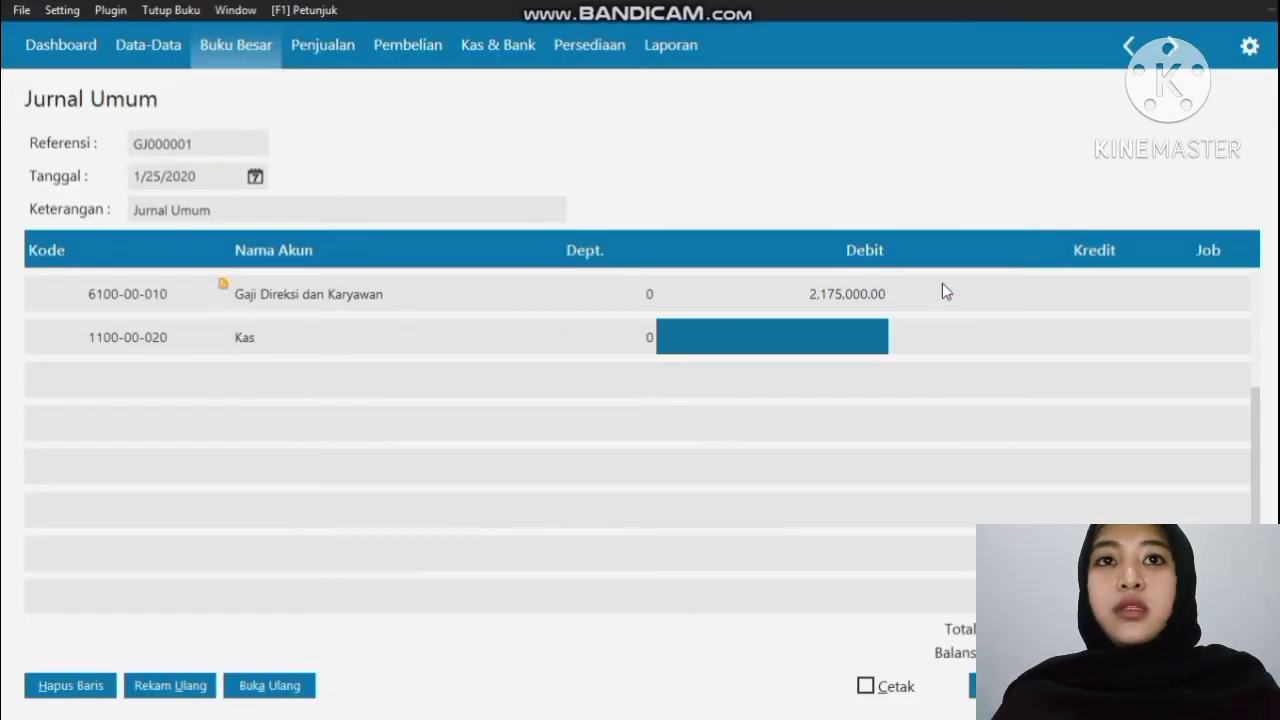
pyautogui.press('Tab')
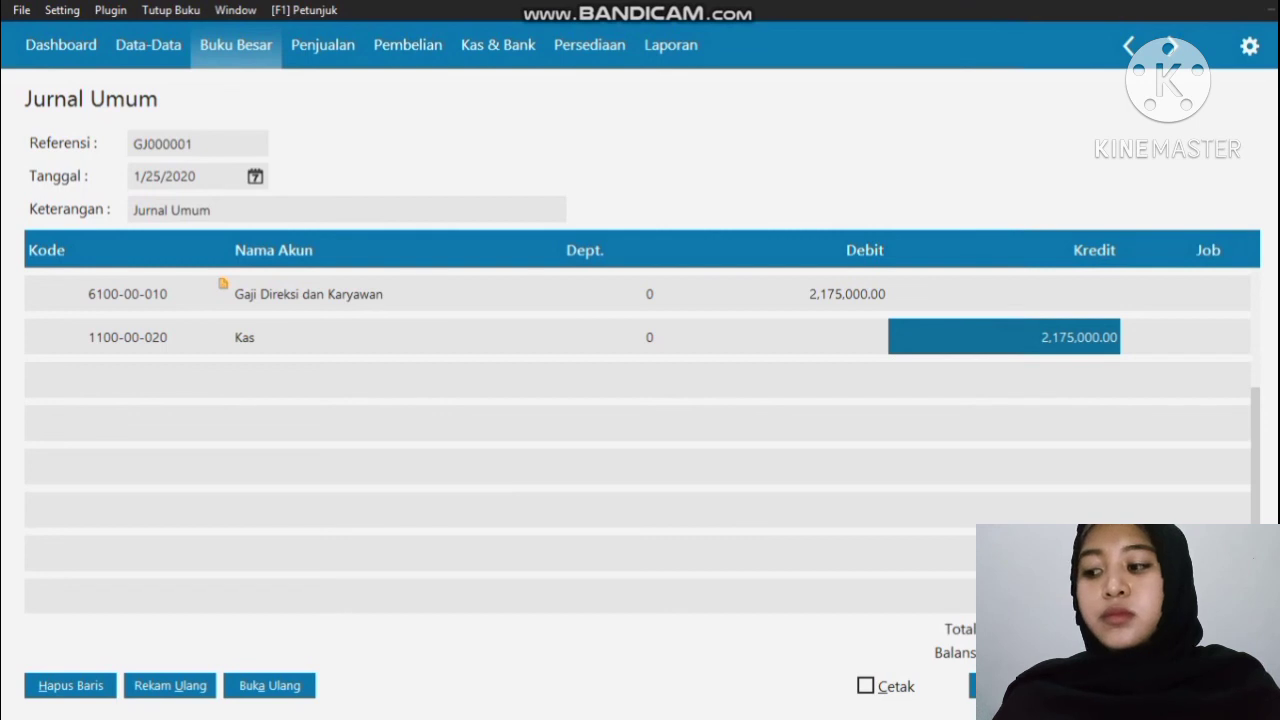
# Step: Record the salary journal entry, then close the blank new journal and the journal transaction list
pyautogui.click(1115, 686)
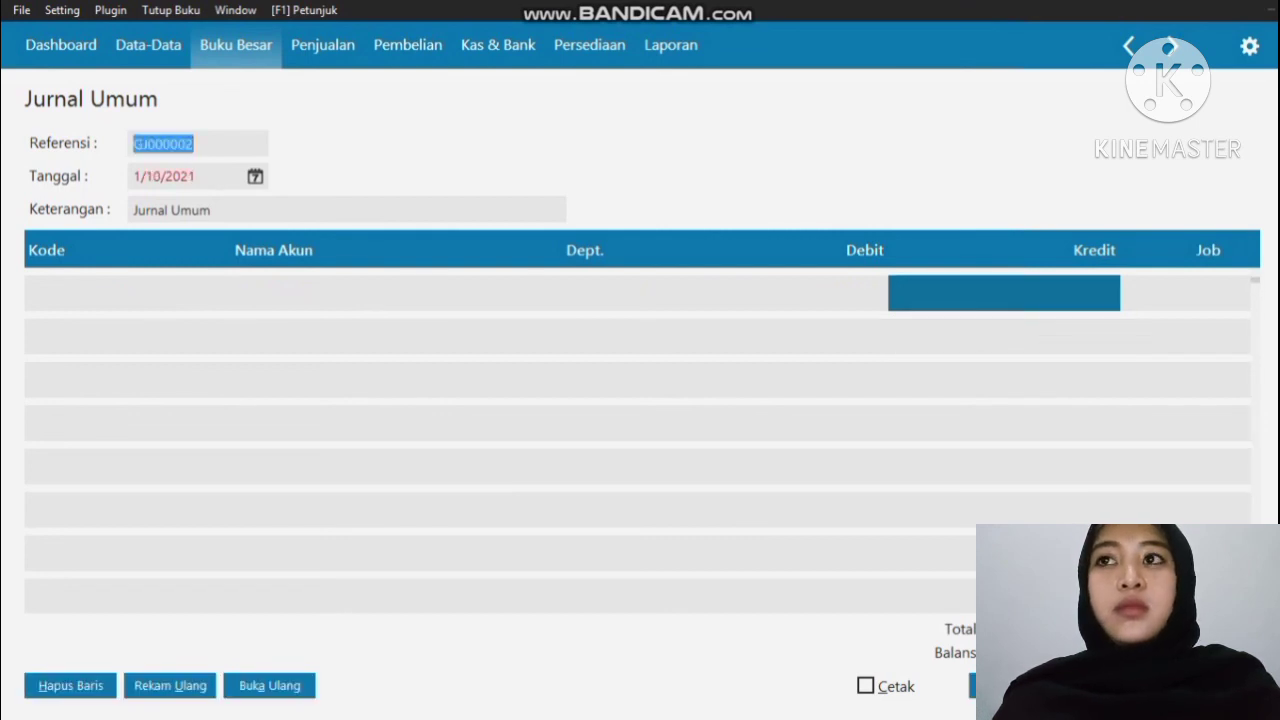
pyautogui.click(1015, 686)
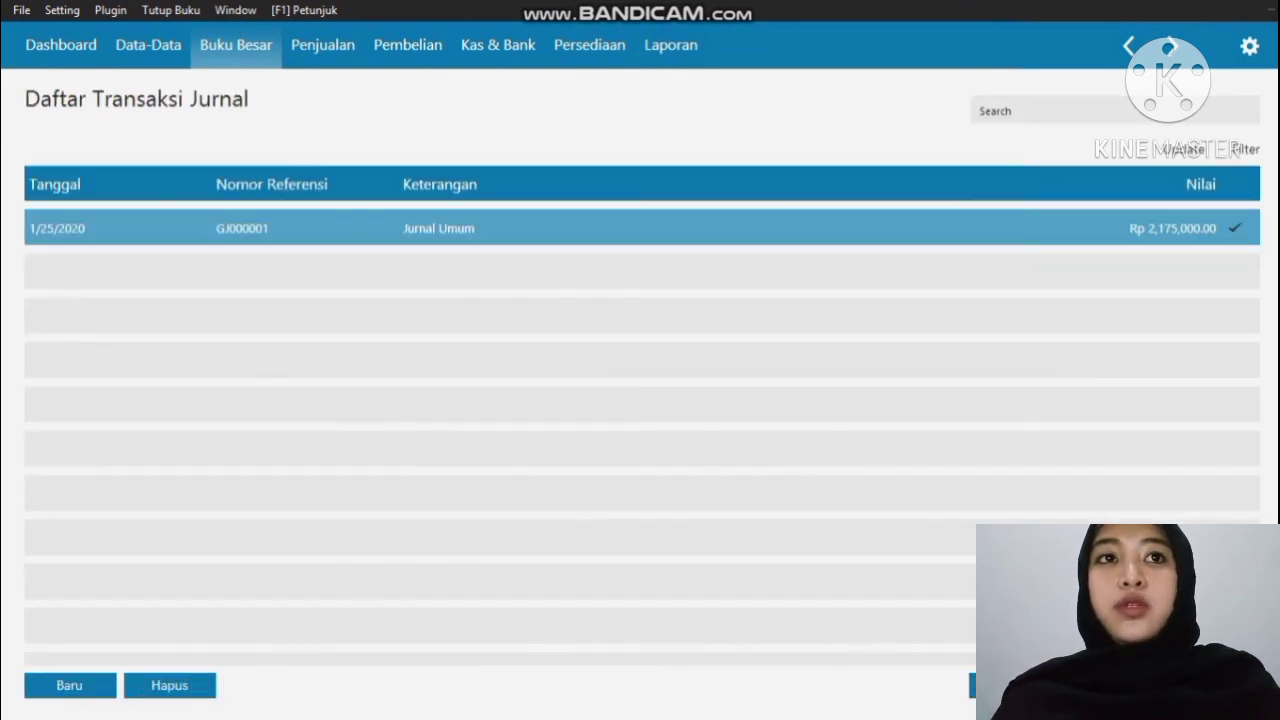
pyautogui.click(1015, 686)
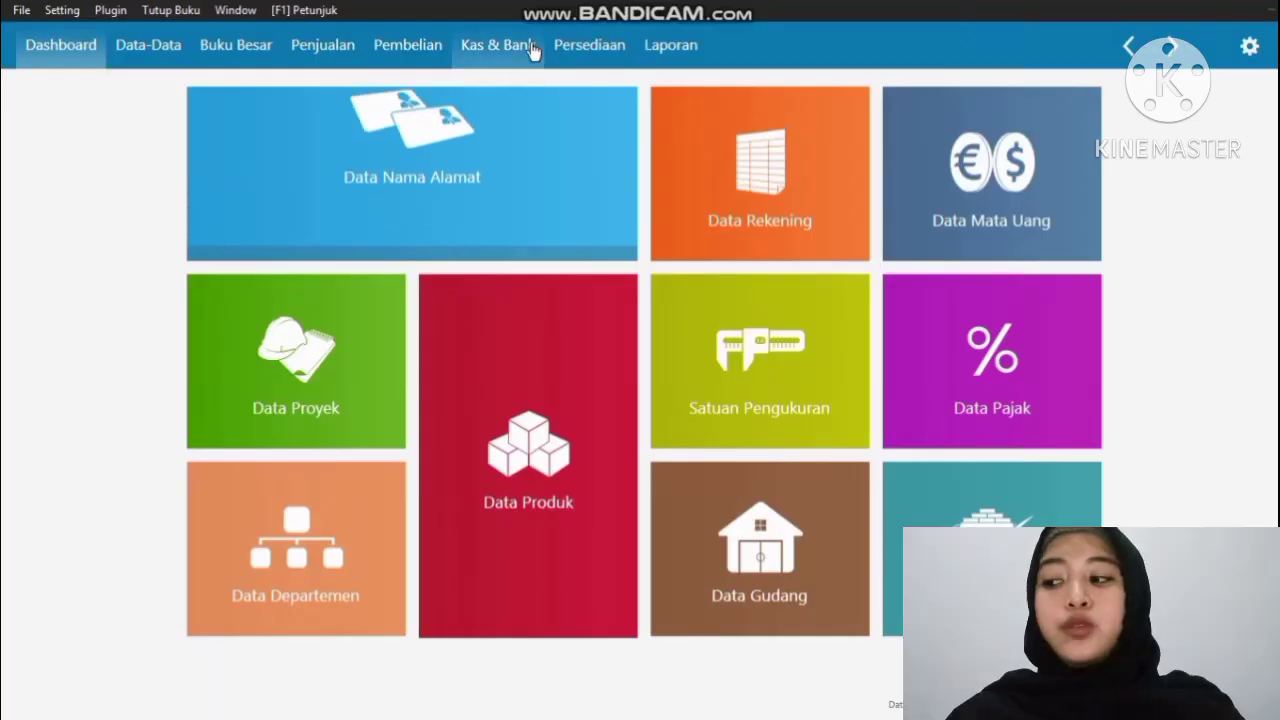
# Step: Open TOKO SEMANGAT's outgoing giro (Giro Keluar), acknowledge the giro instructions and record its payables payment as cleared
pyautogui.click(521, 50)
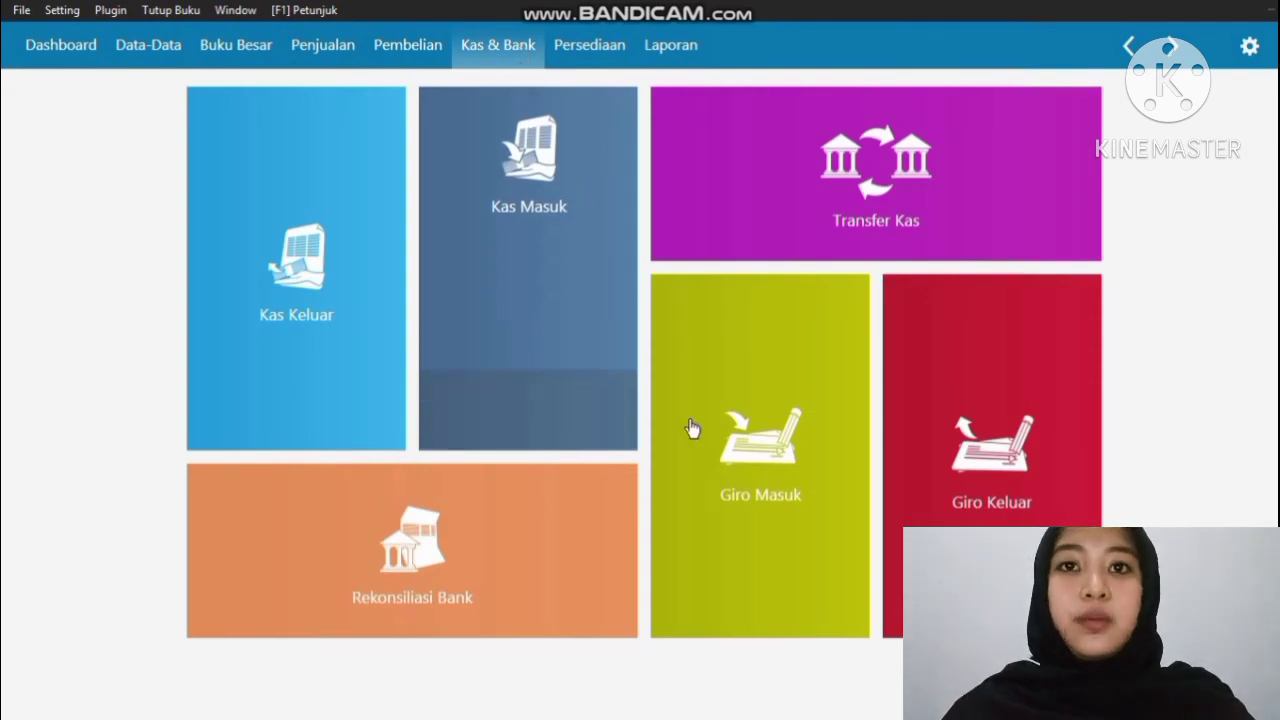
pyautogui.click(961, 498)
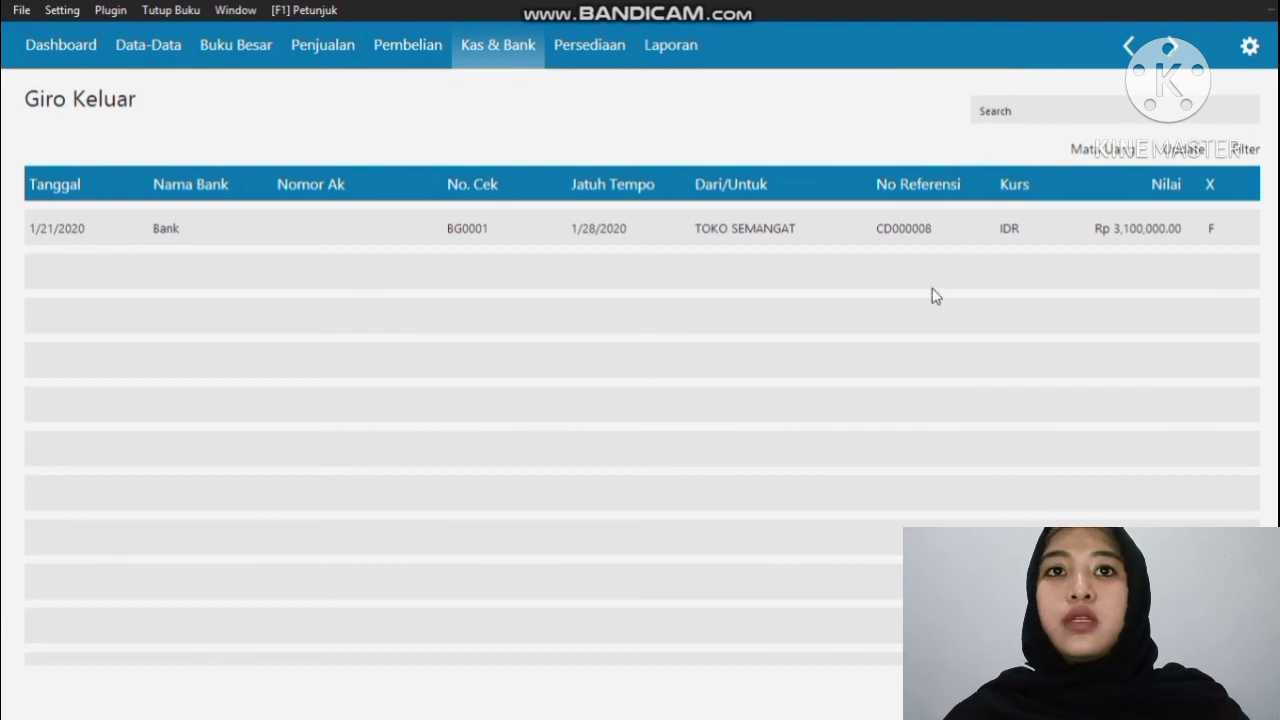
pyautogui.click(960, 226)
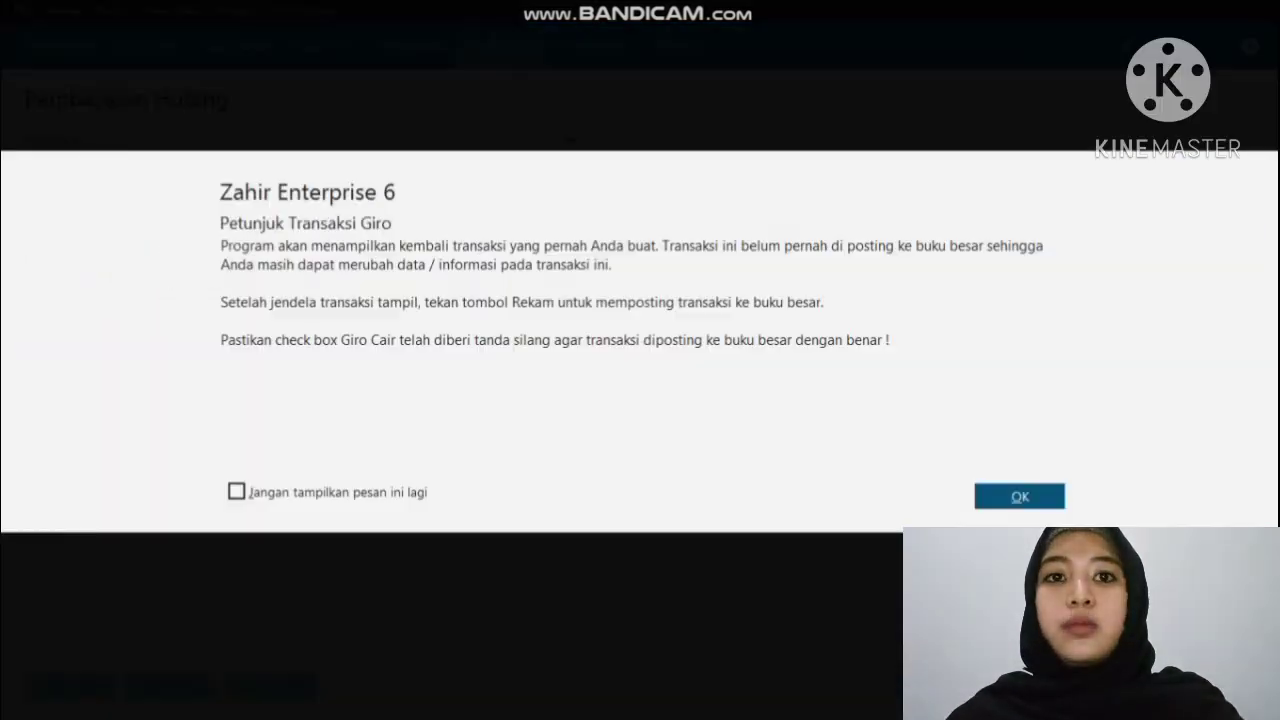
pyautogui.click(1020, 497)
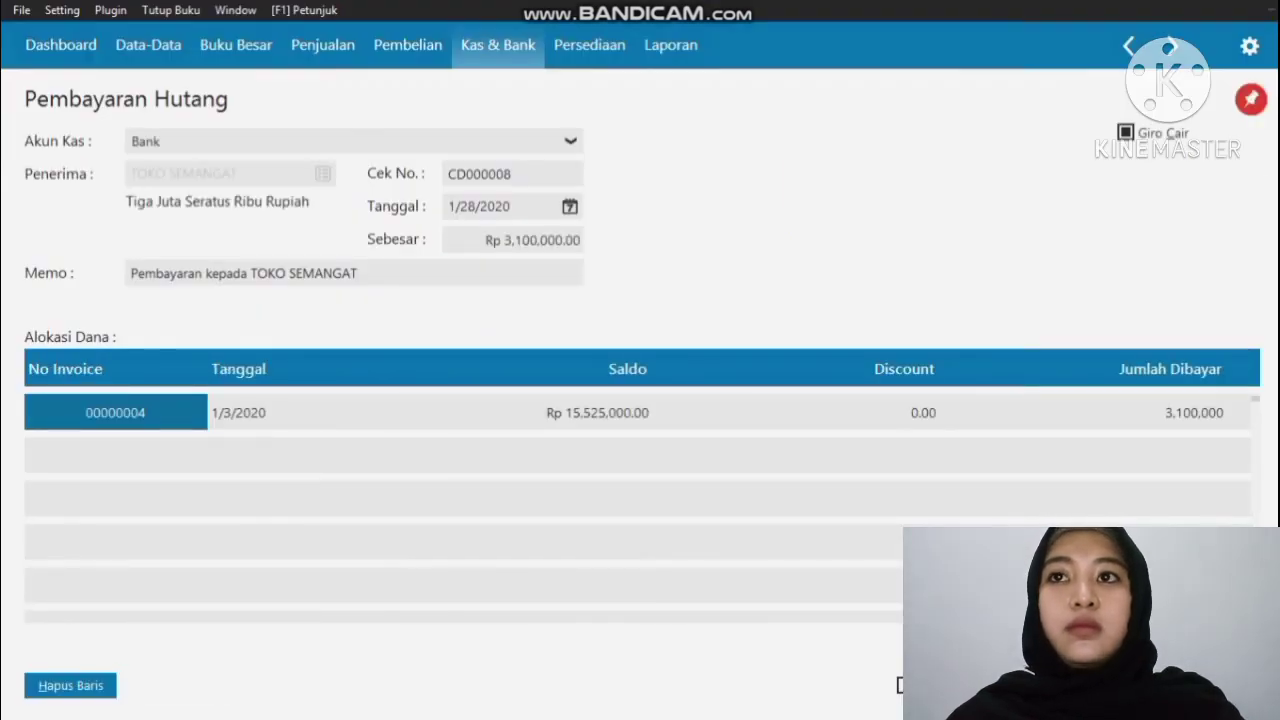
pyautogui.click(1212, 686)
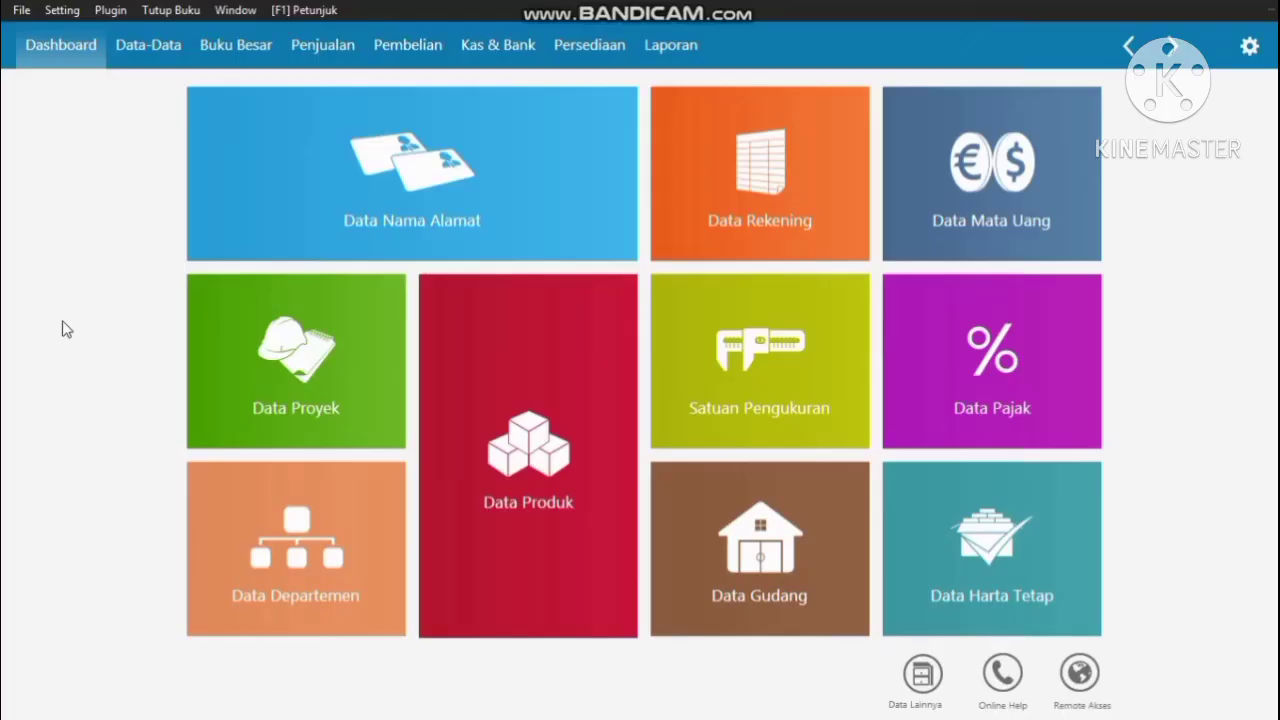
# Step: Create a new inventory usage/adjustment entry (Pemakaian / Penyesuaian Barang) dated 1/29/2020
pyautogui.click(564, 38)
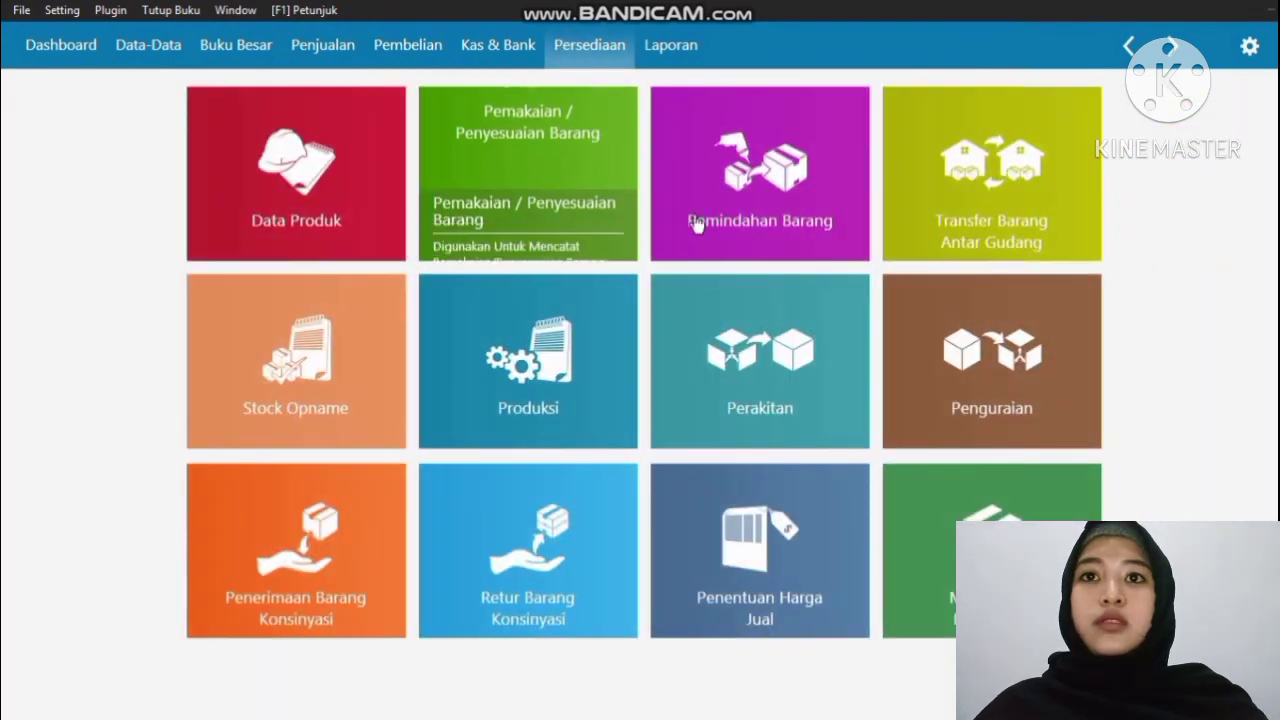
pyautogui.click(496, 165)
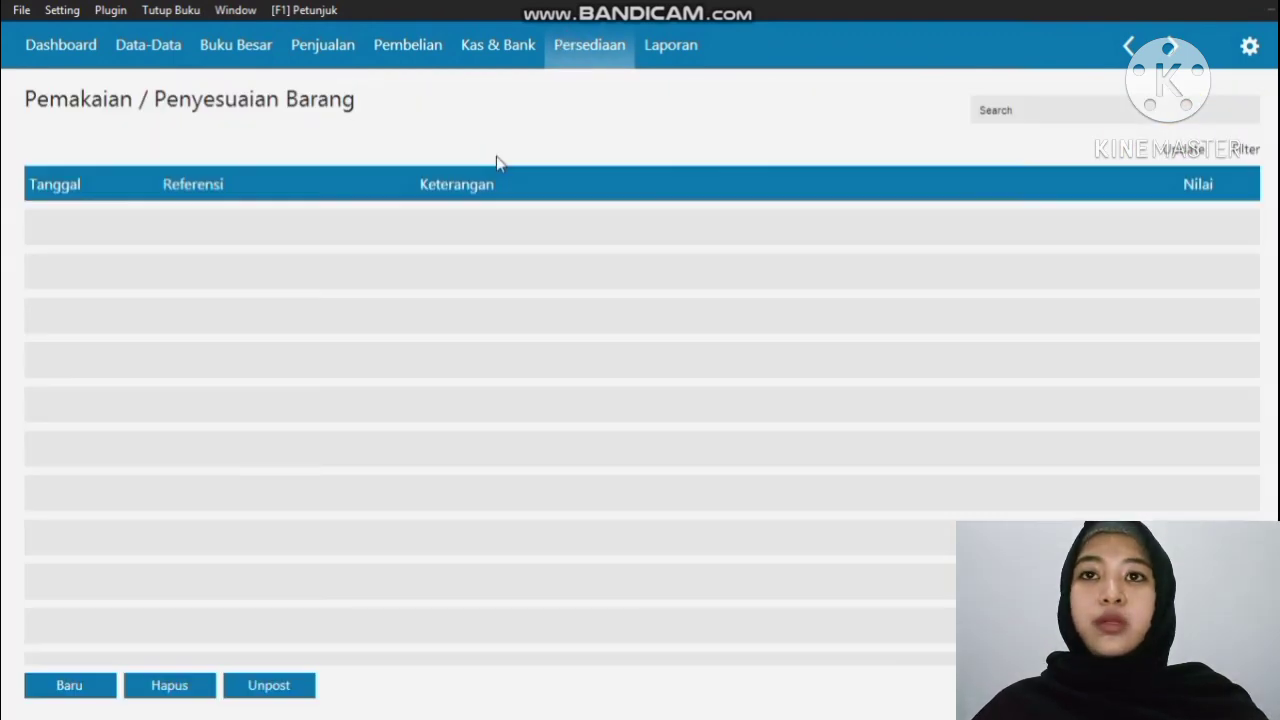
pyautogui.click(86, 685)
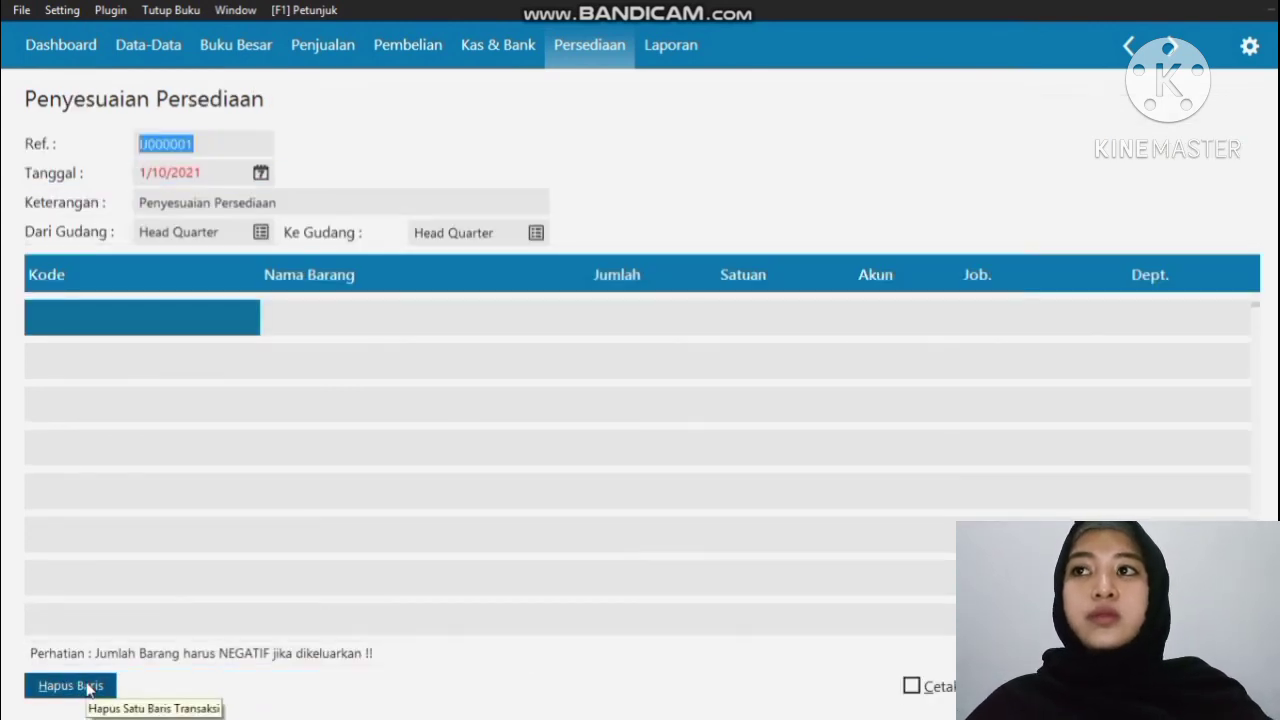
pyautogui.click(263, 176)
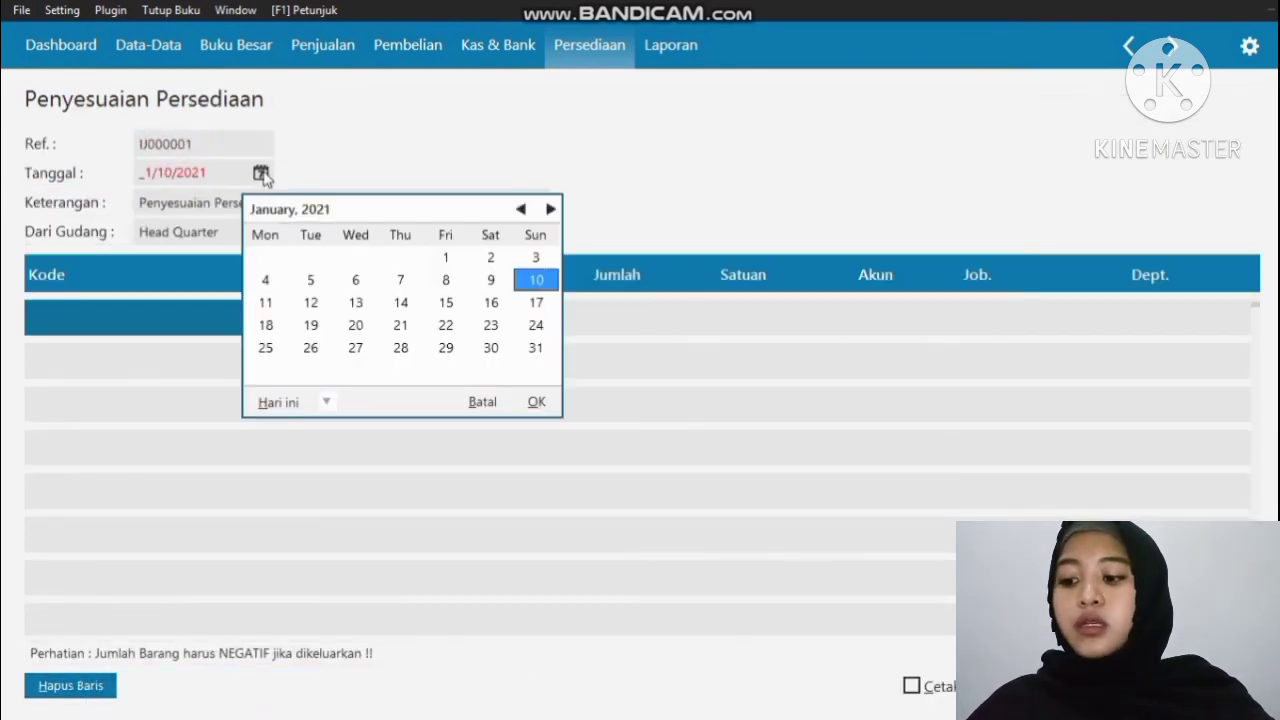
pyautogui.click(327, 404)
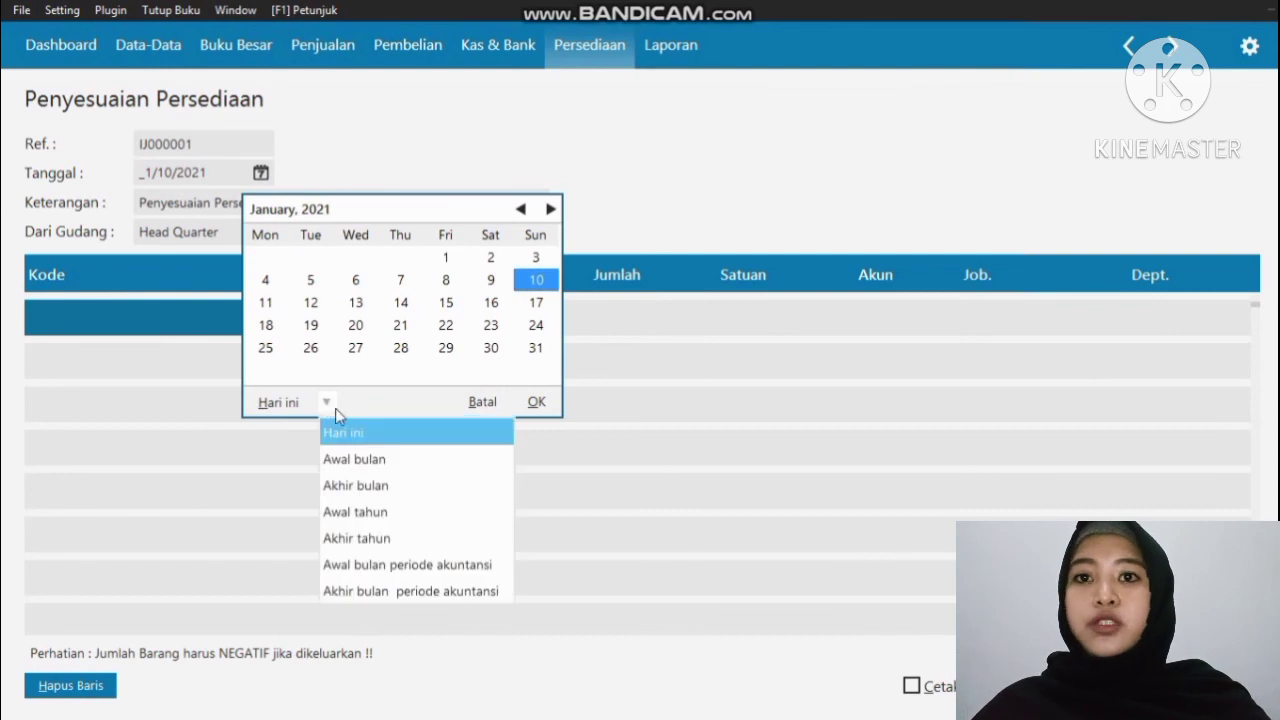
pyautogui.click(414, 563)
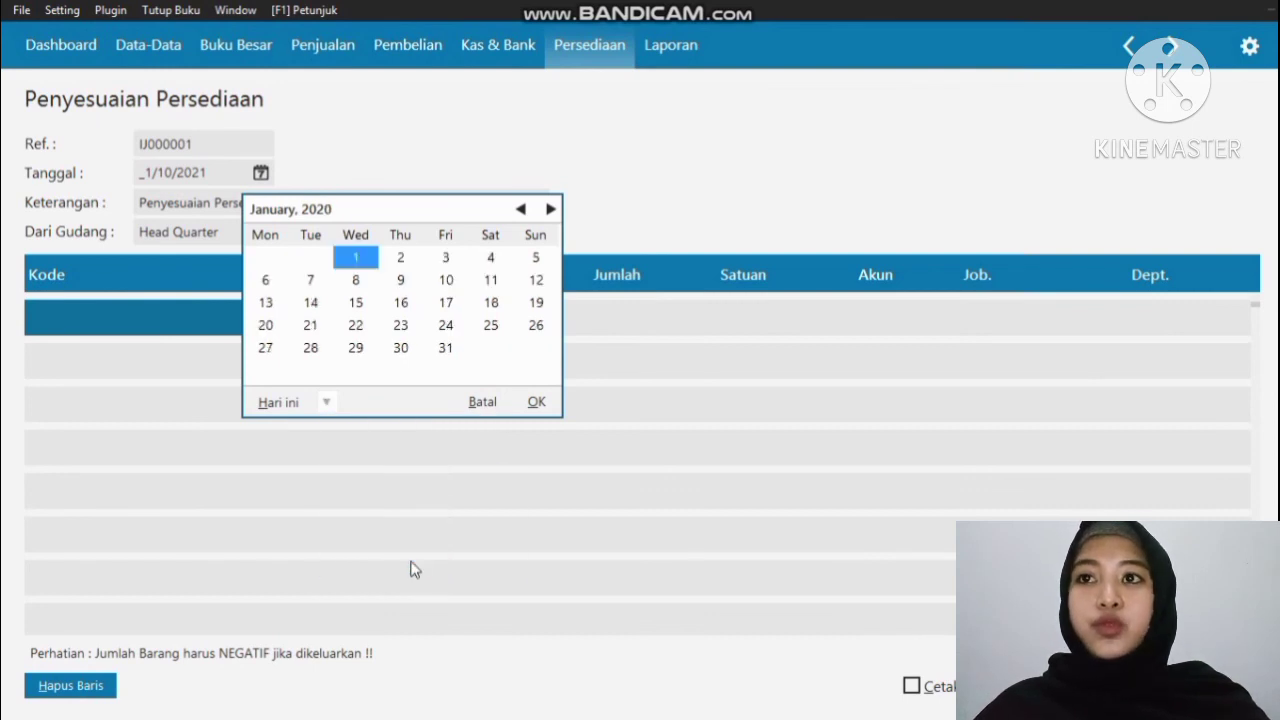
pyautogui.doubleClick(355, 347)
# Step: Add Casing Samsung (C-001) to the adjustment's first line with a quantity of -1
pyautogui.click(251, 330)
pyautogui.doubleClick(162, 309)
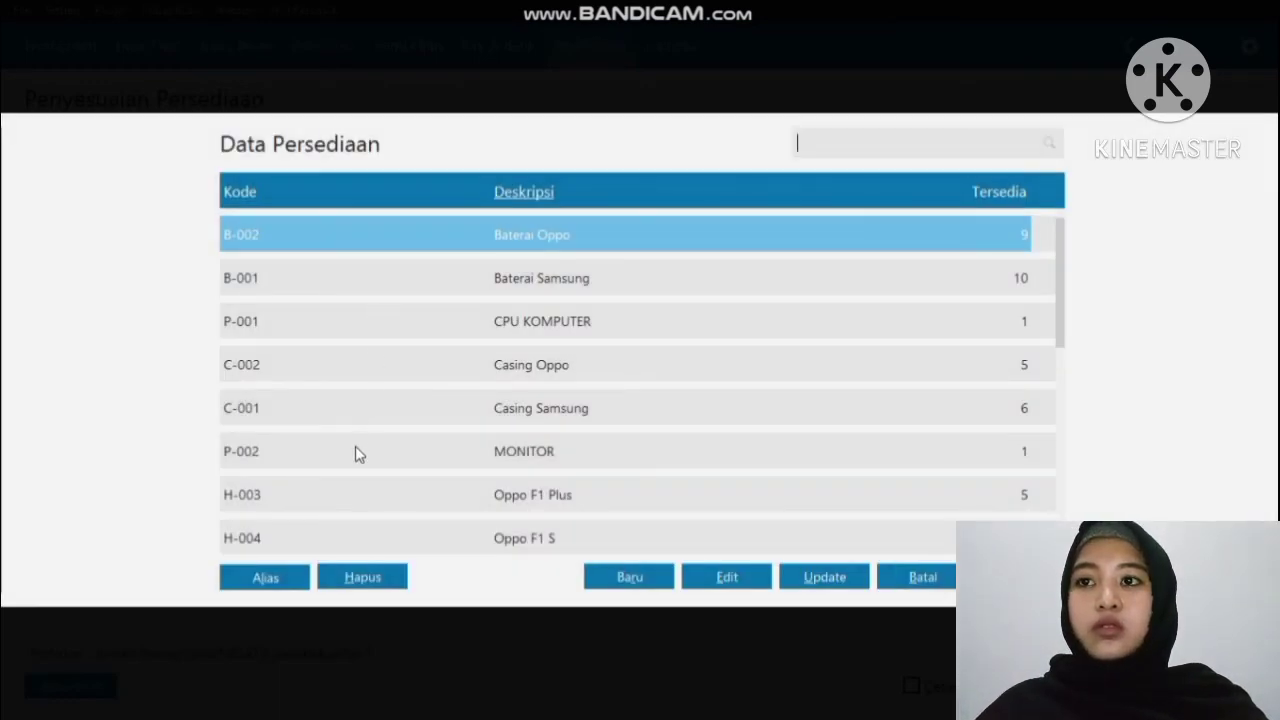
pyautogui.doubleClick(397, 409)
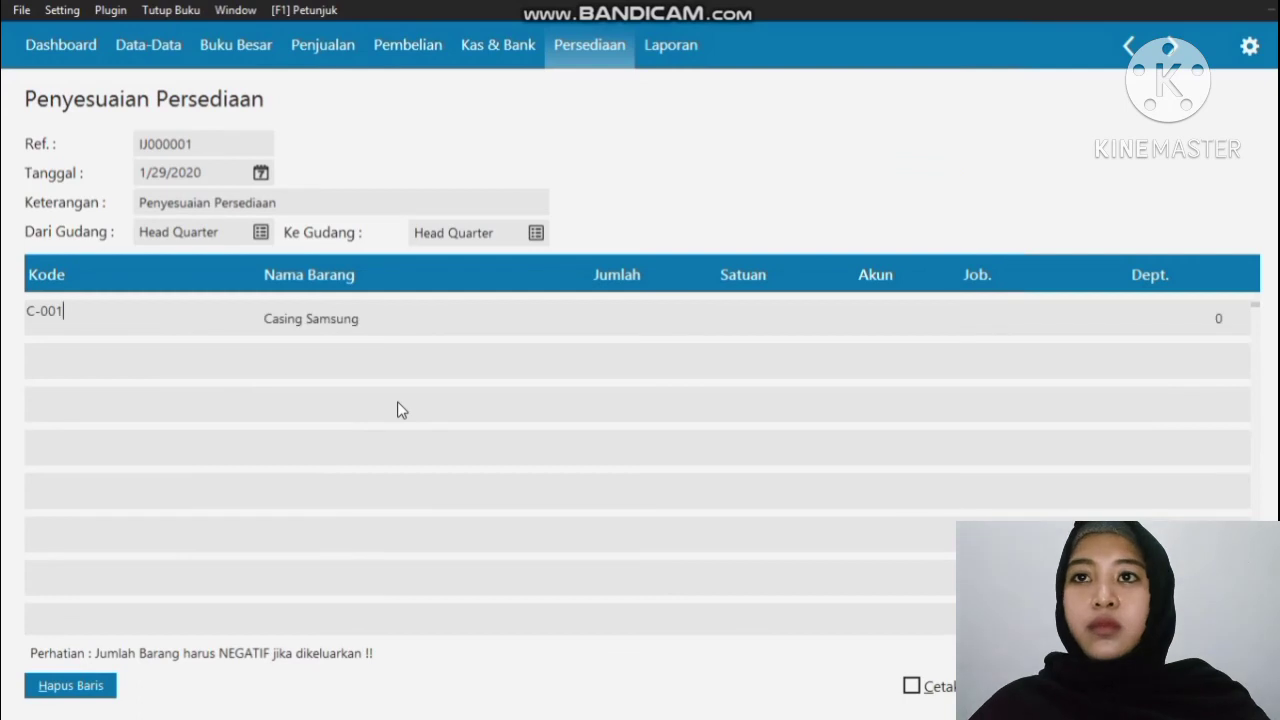
pyautogui.click(592, 329)
pyautogui.write('-1')
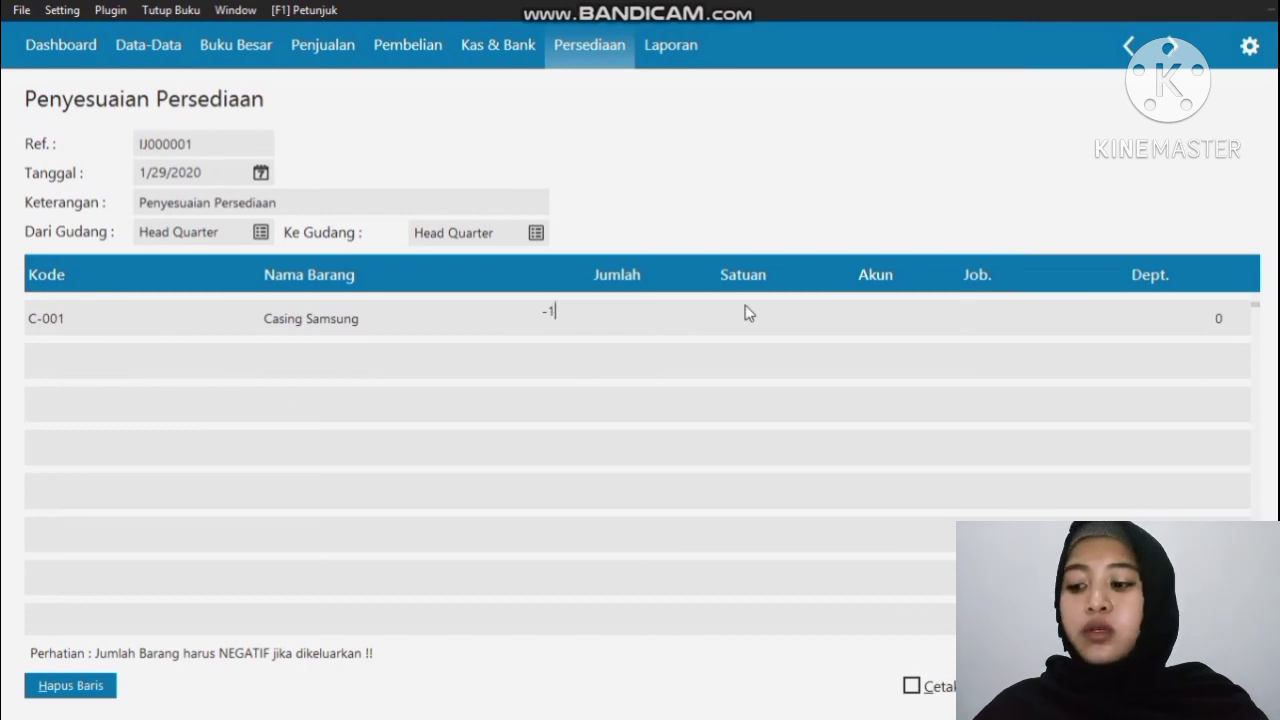
# Step: Assign account 52000-0030 to the Casing Samsung line
pyautogui.click(888, 310)
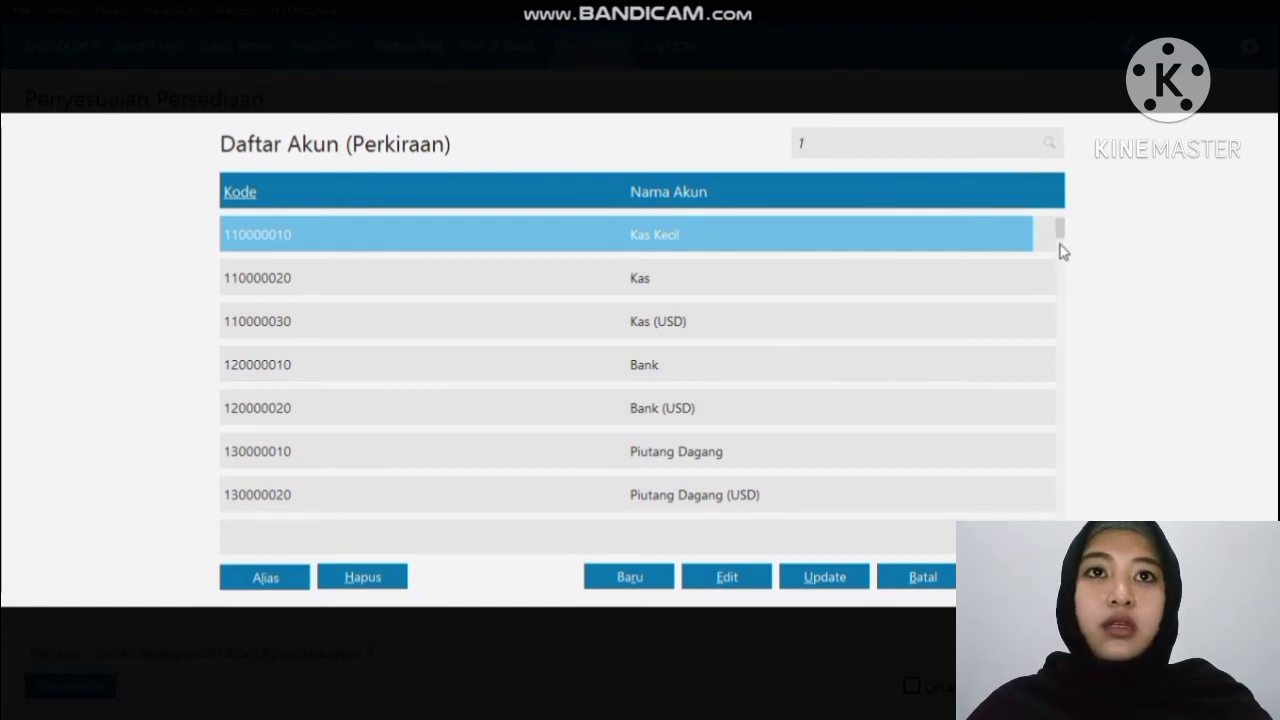
pyautogui.moveTo(1066, 307); pyautogui.dragTo(1065, 322)
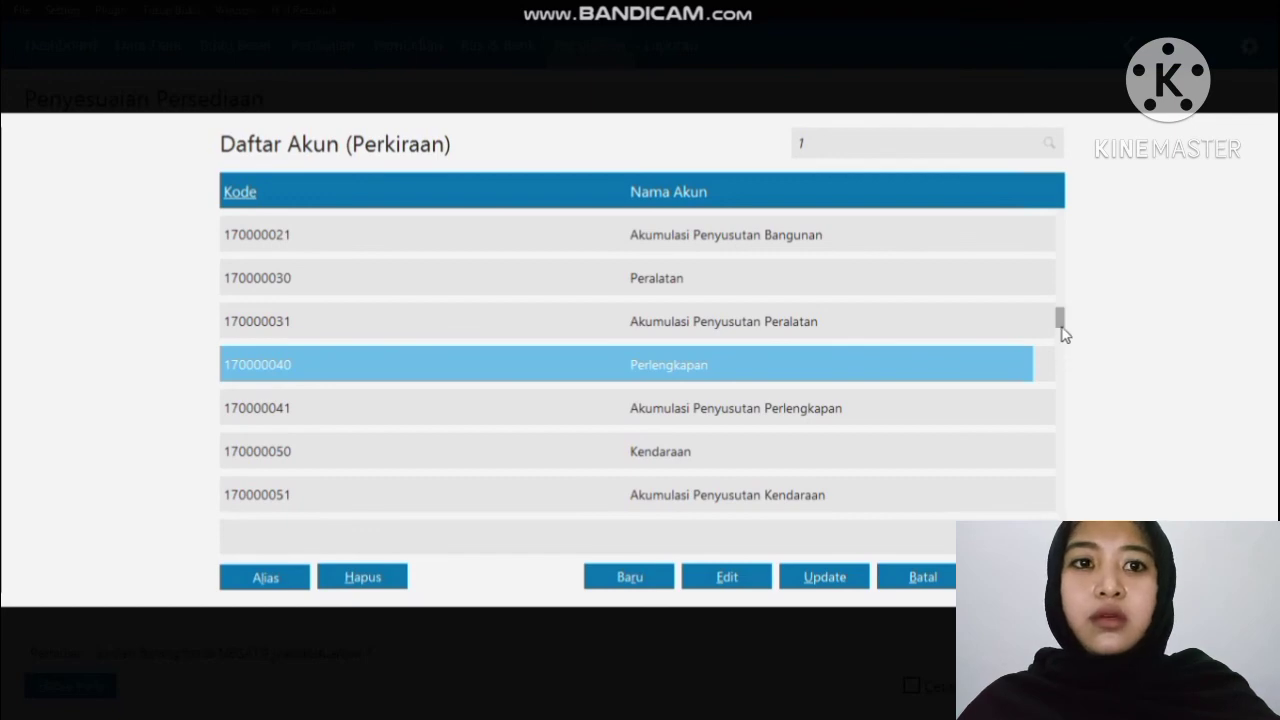
pyautogui.scroll(-3, 1068, 408)
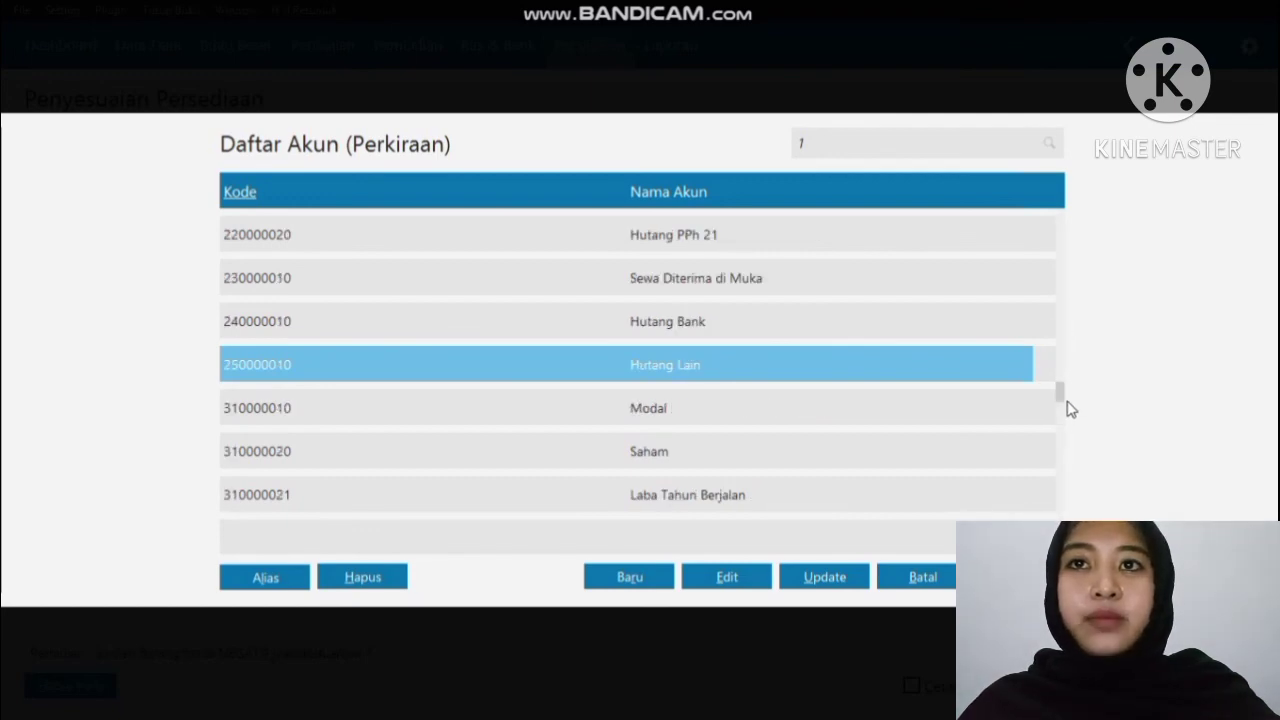
pyautogui.moveTo(1062, 393); pyautogui.dragTo(1050, 451)
pyautogui.doubleClick(951, 420)
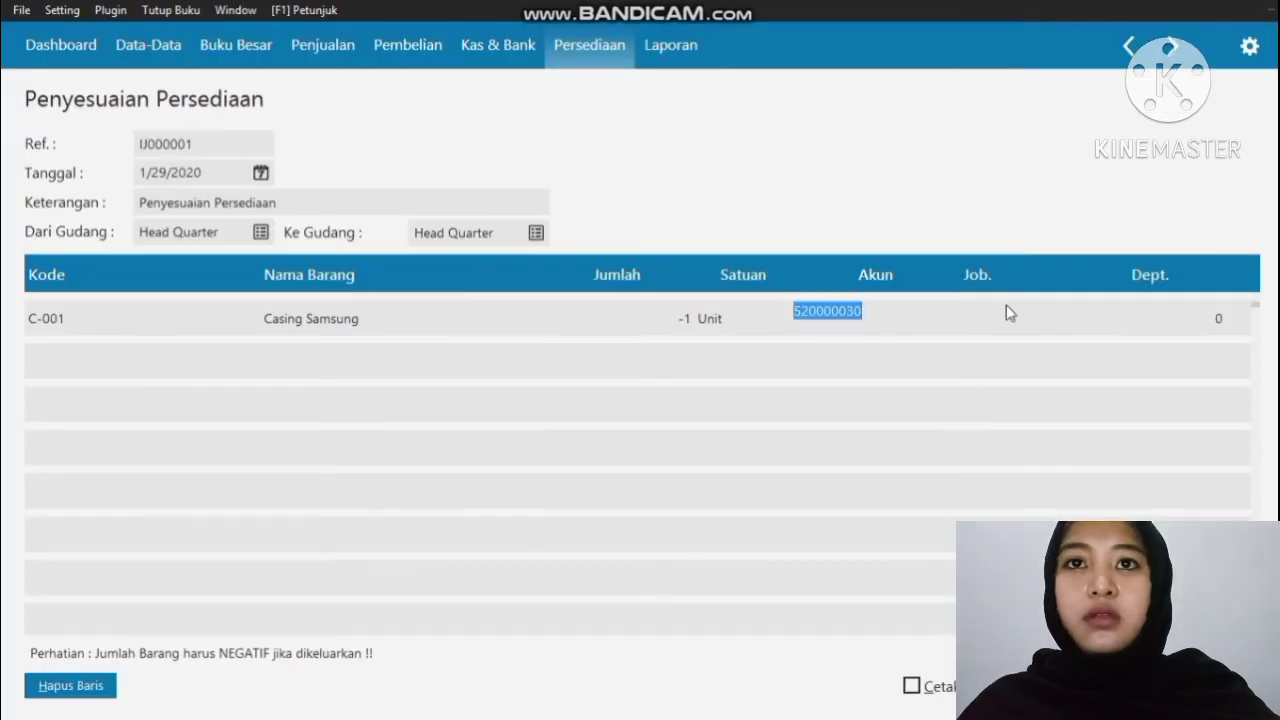
pyautogui.press('Return')
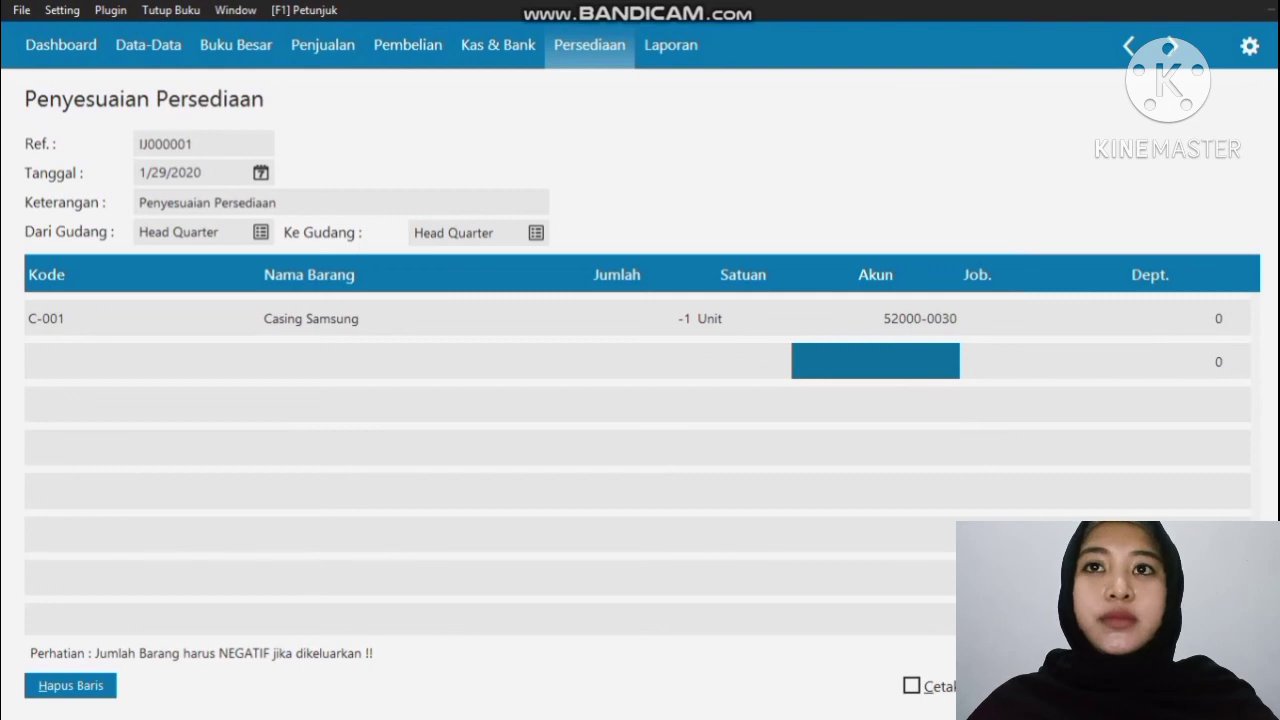
# Step: Record the inventory adjustment, then close the blank new adjustment form and the adjustment list
pyautogui.click(1200, 686)
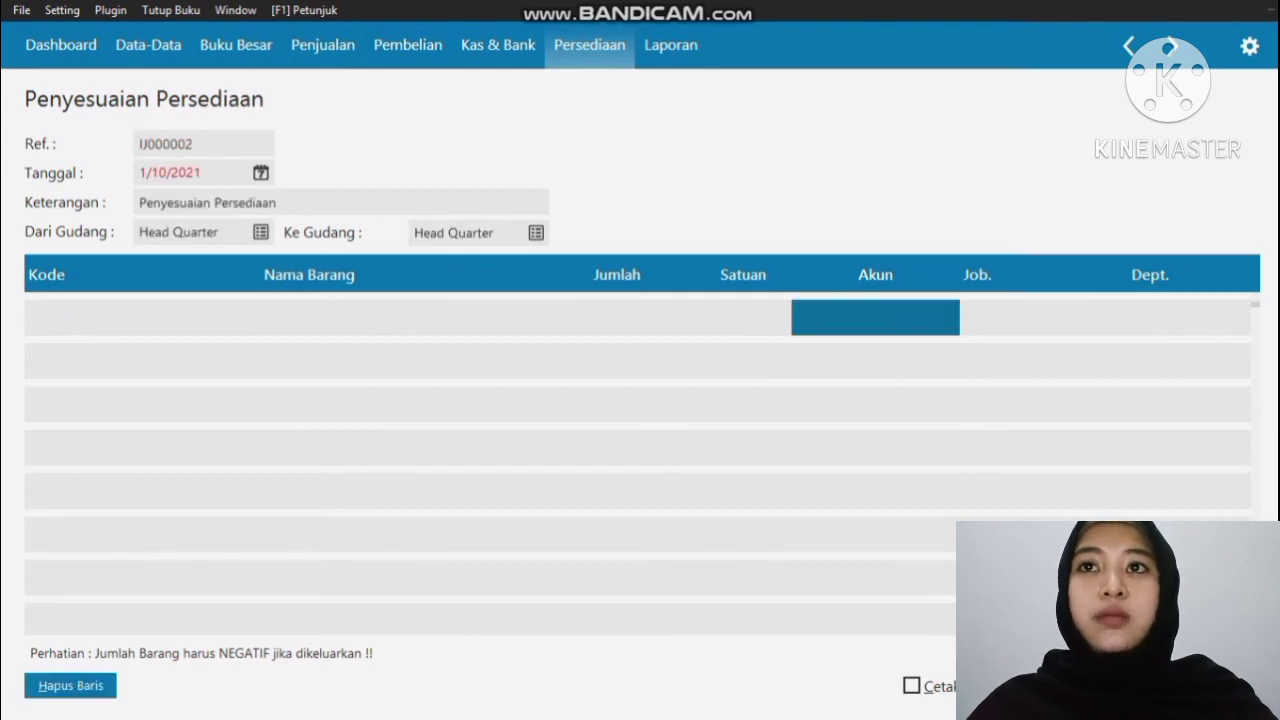
pyautogui.click(1115, 686)
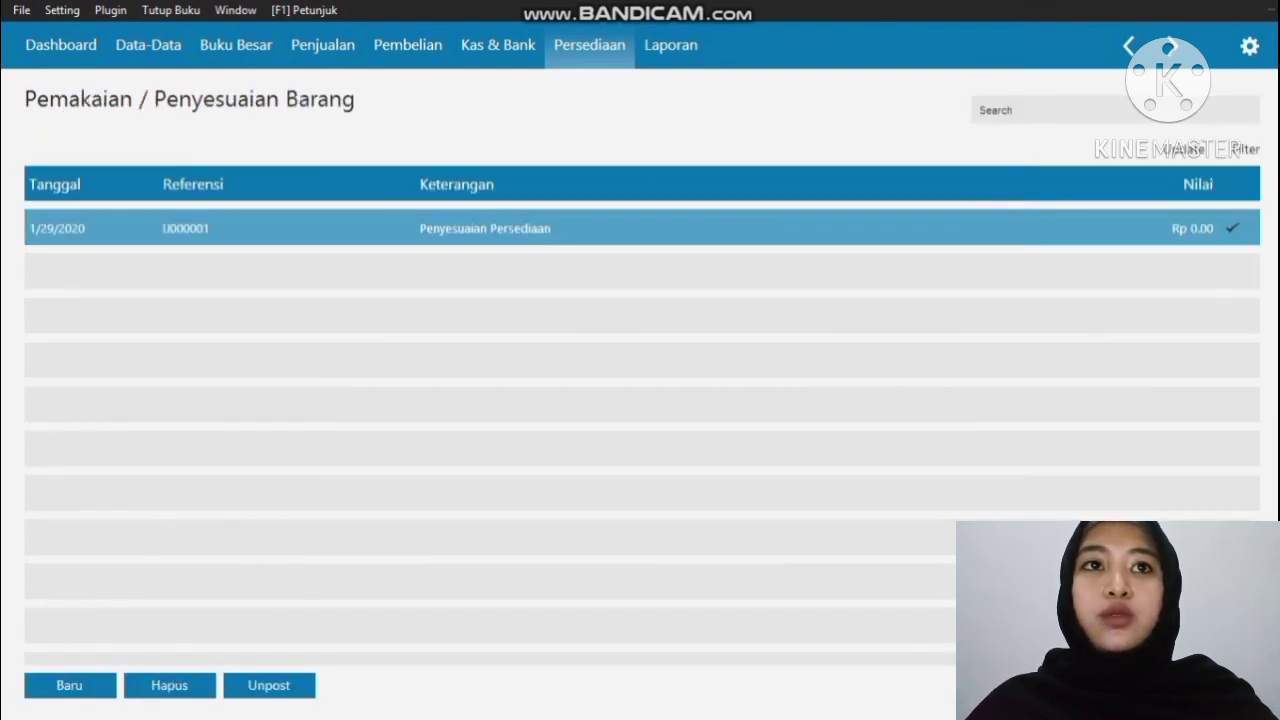
pyautogui.press('Escape')
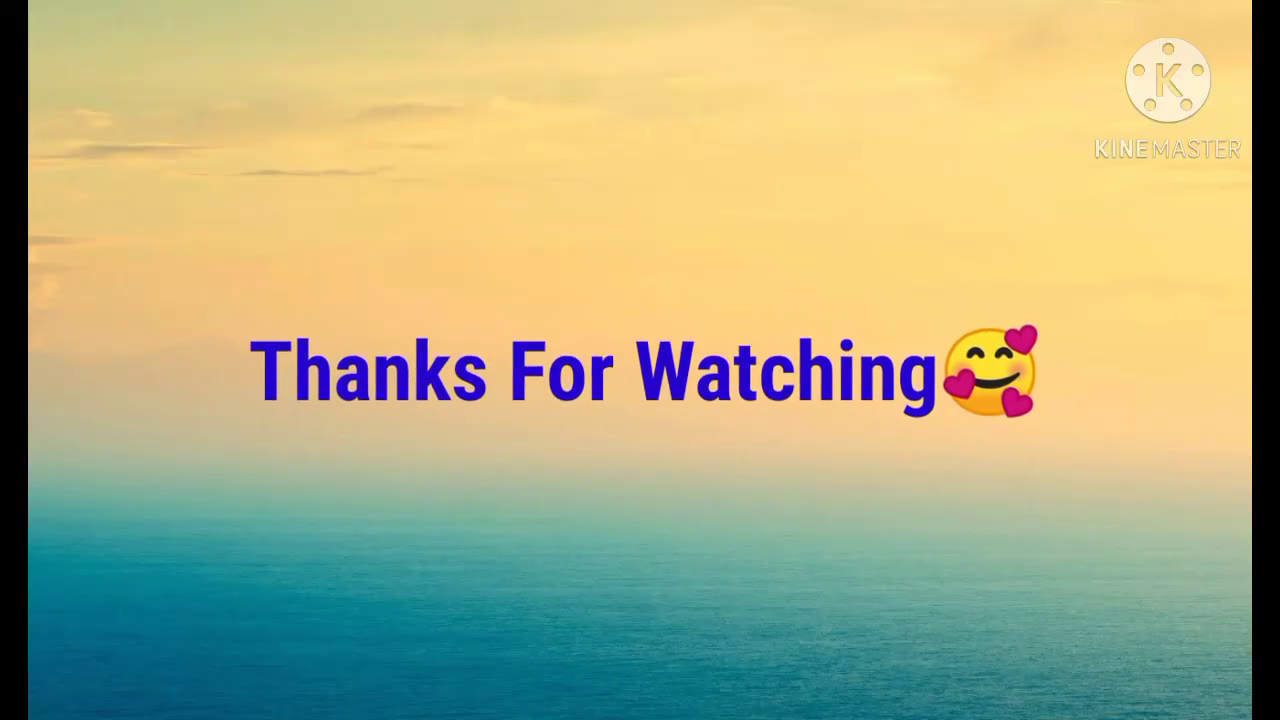